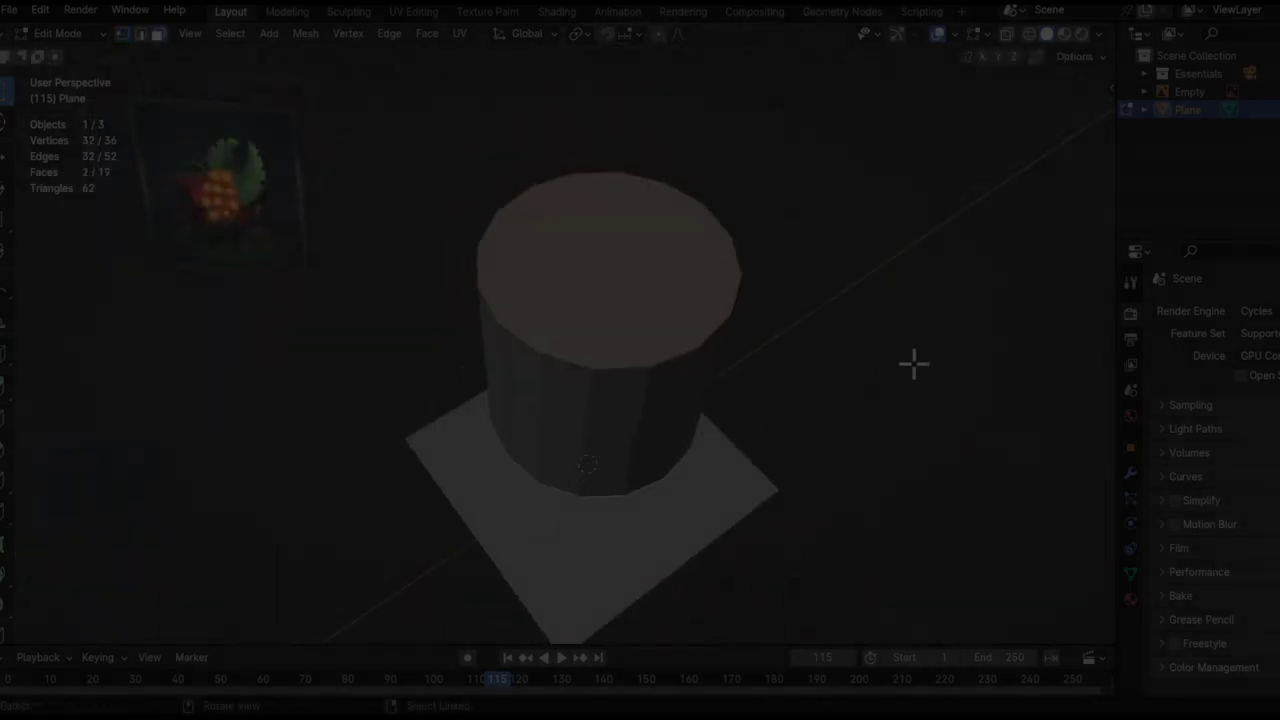
- Bridge the two selected edge loops into a connecting surface with Bridge Edge Loops
key("ctrl+e")
left_click(628, 76)
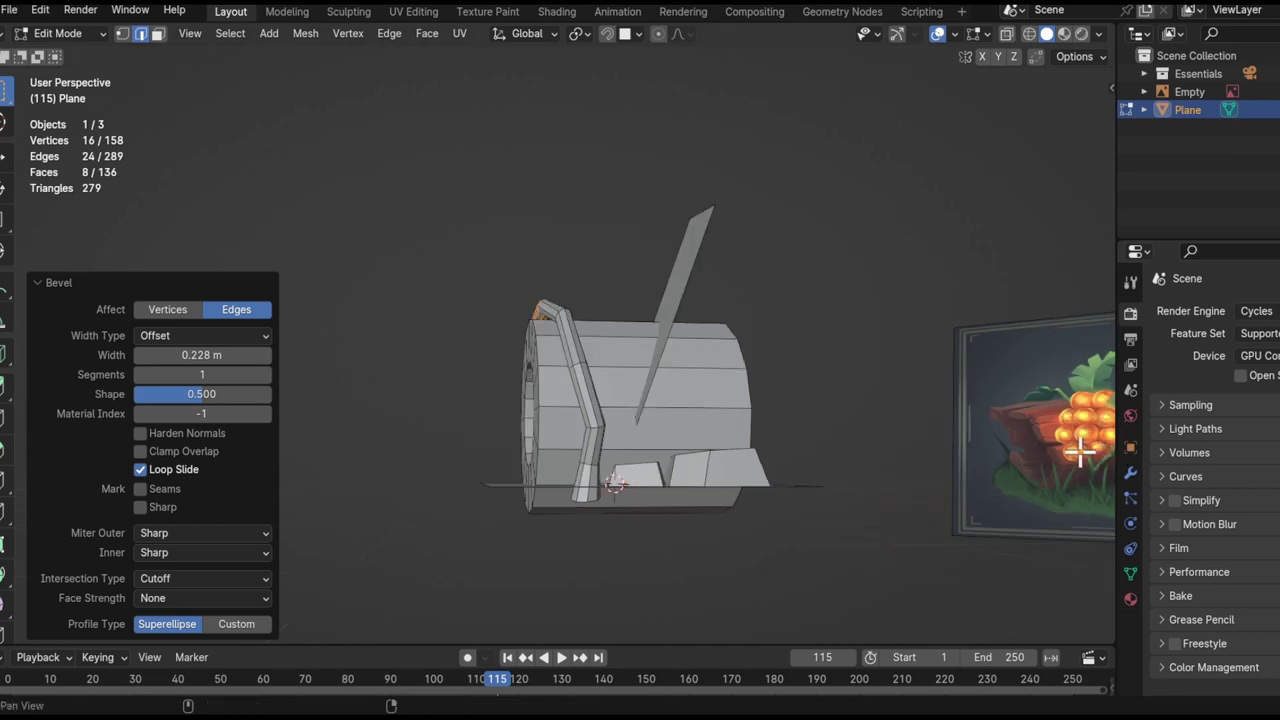
- Zoom in toward the reference painting and orbit around the stump
scroll(1080, 452, "up", 5)
middle_click_drag(826, 443, 815, 335)
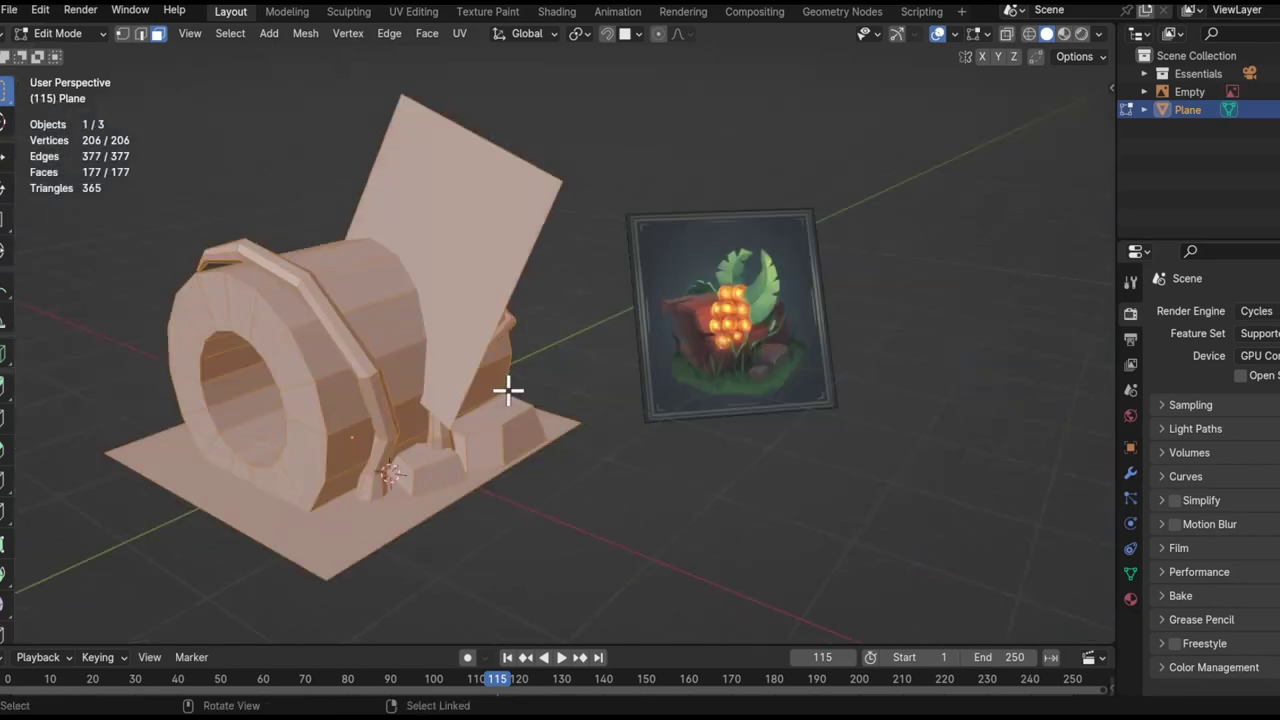
middle_click_drag(649, 401, 498, 278)
- Select the tall leaf plane and enter Edit Mode on its mesh
left_click(711, 240)
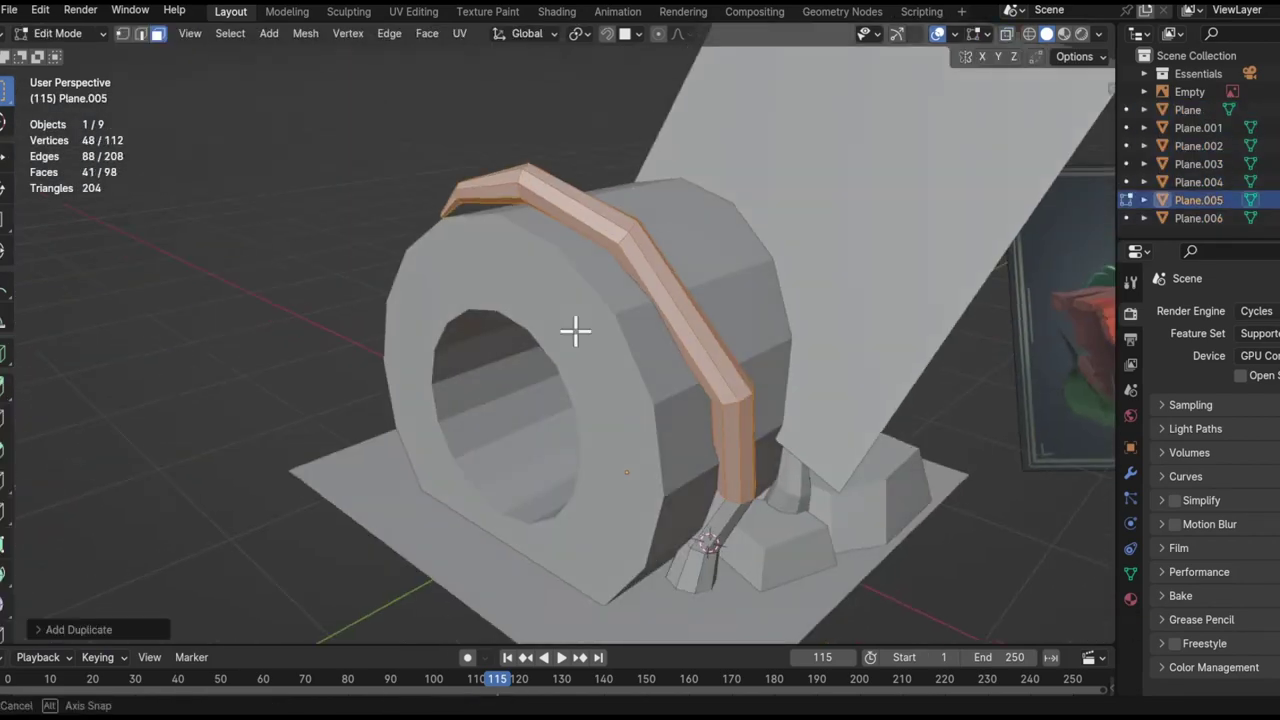
left_click(1037, 486)
mouse_move(1037, 486)
middle_mouse_down()
mouse_move(920, 323)
mouse_move(829, 320)
mouse_move(541, 387)
mouse_move(251, 266)
mouse_move(560, 354)
mouse_move(569, 385)
middle_mouse_up()
key("alt+q")
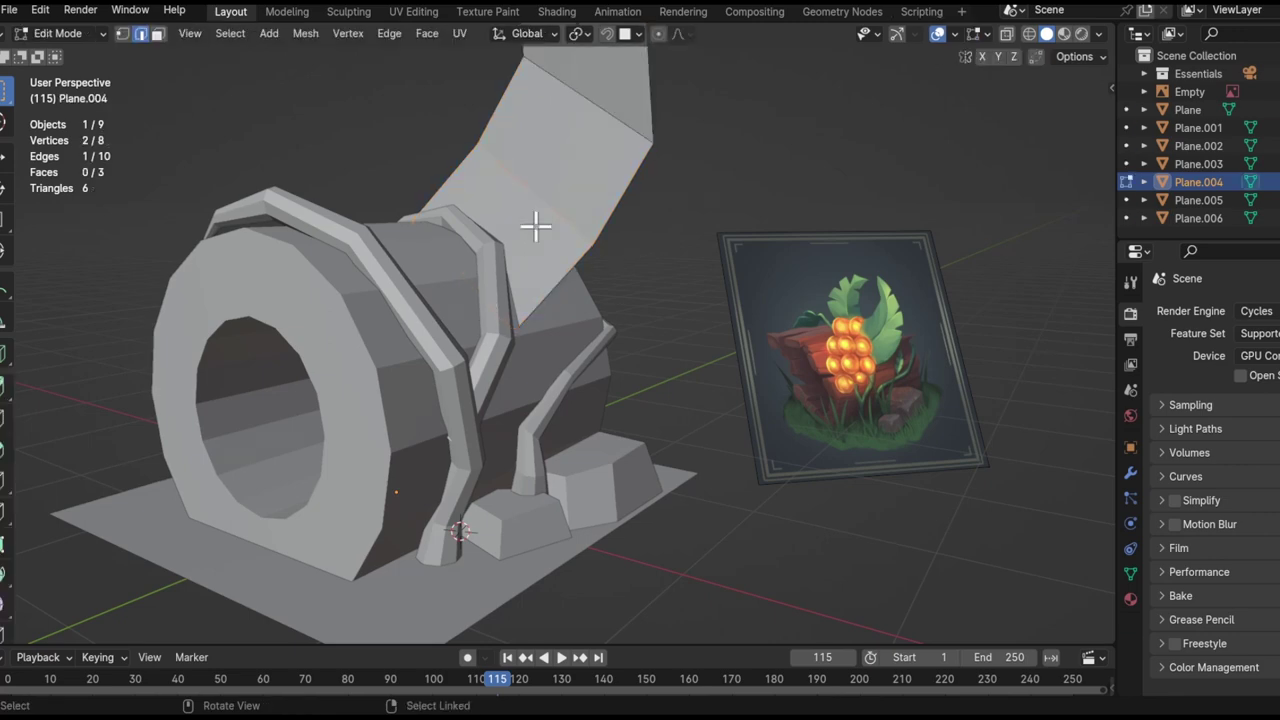
key("Tab")
middle_click_drag(537, 240, 446, 284)
- Add an ico sphere berry, scale it down and shade it smooth
key("shift+a")
left_click(490, 209)
key("s")
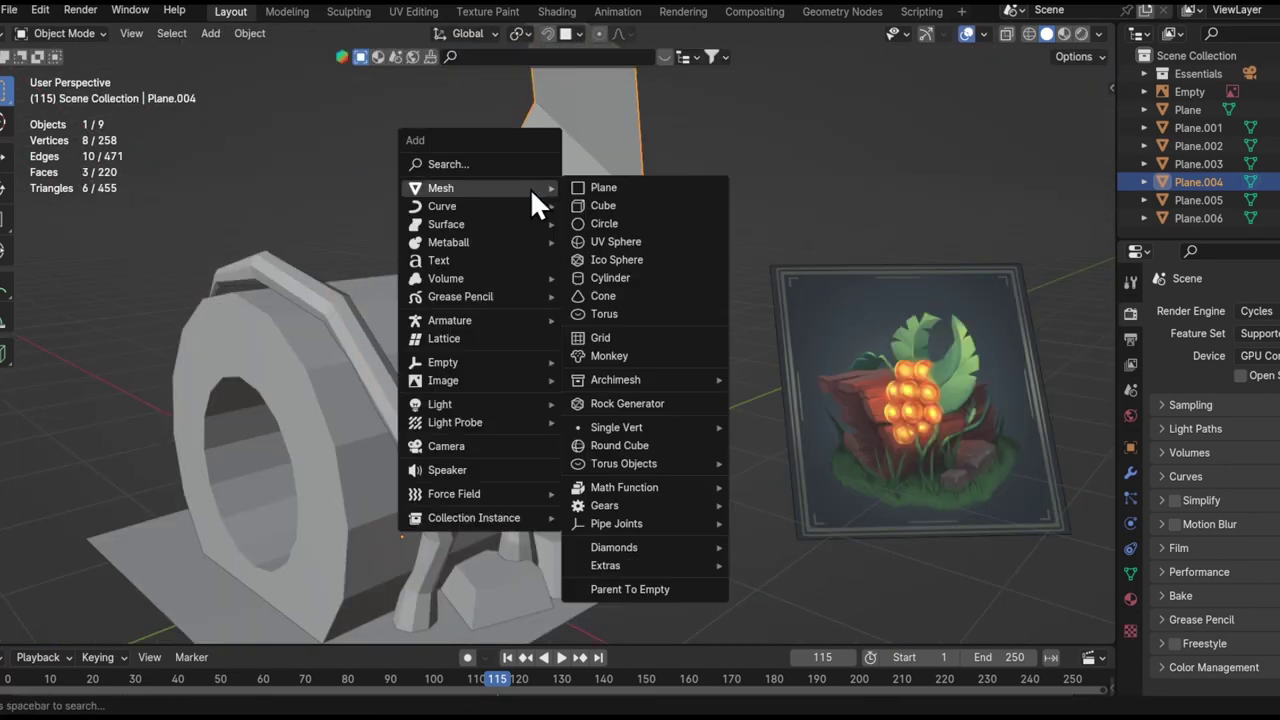
left_click(705, 303)
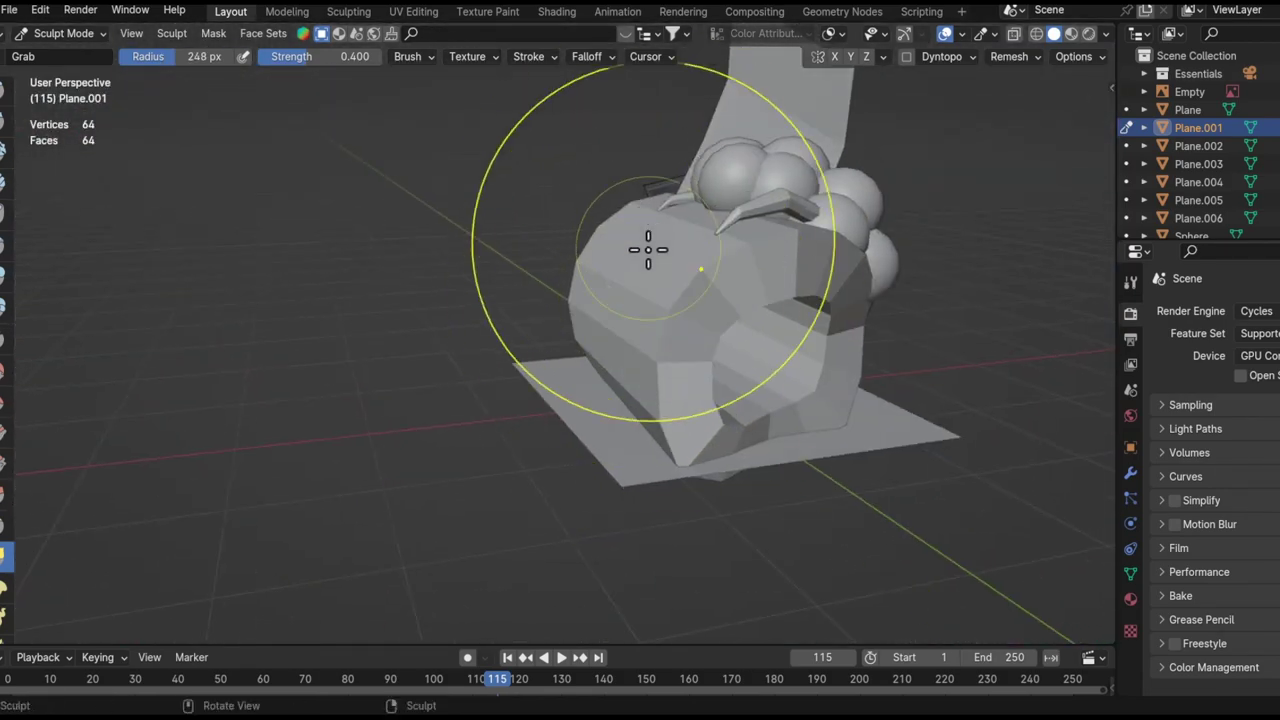
- In Object Mode, select the root, rock and remaining diorama parts
mouse_move(413, 430)
middle_mouse_down()
mouse_move(537, 351)
mouse_move(405, 343)
middle_mouse_up()
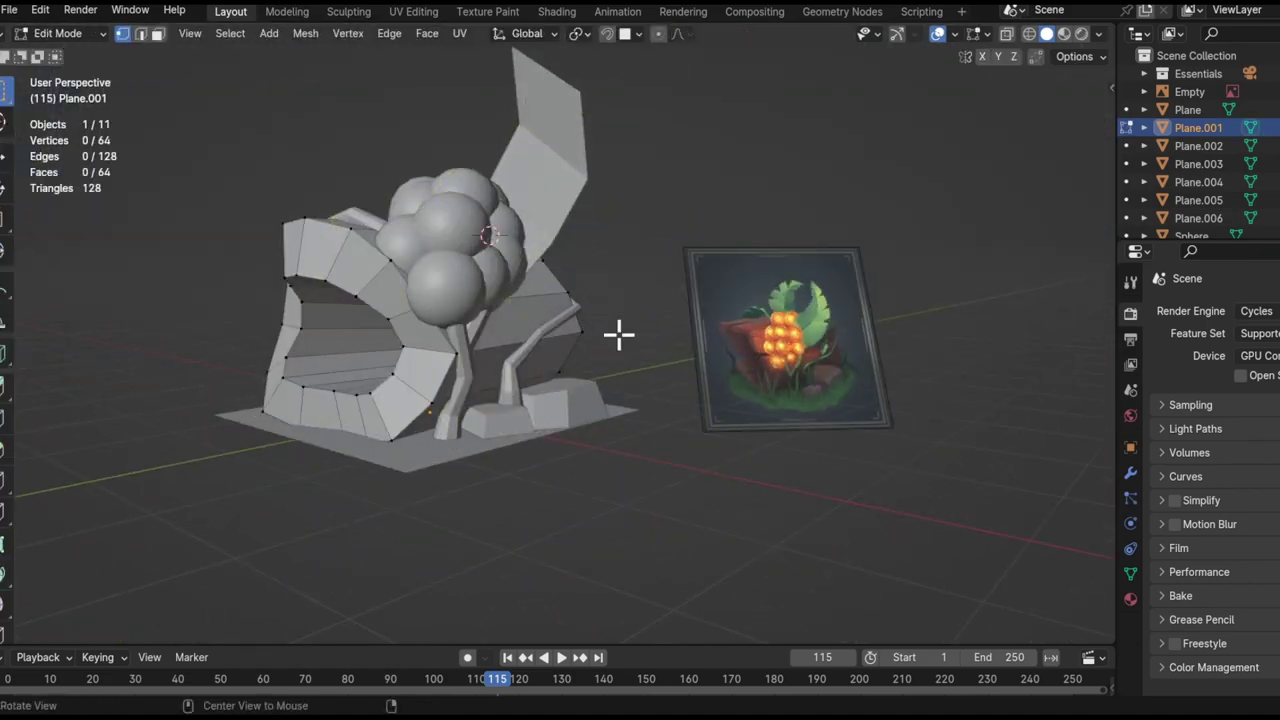
key("Tab")
middle_click_drag(939, 418, 541, 422)
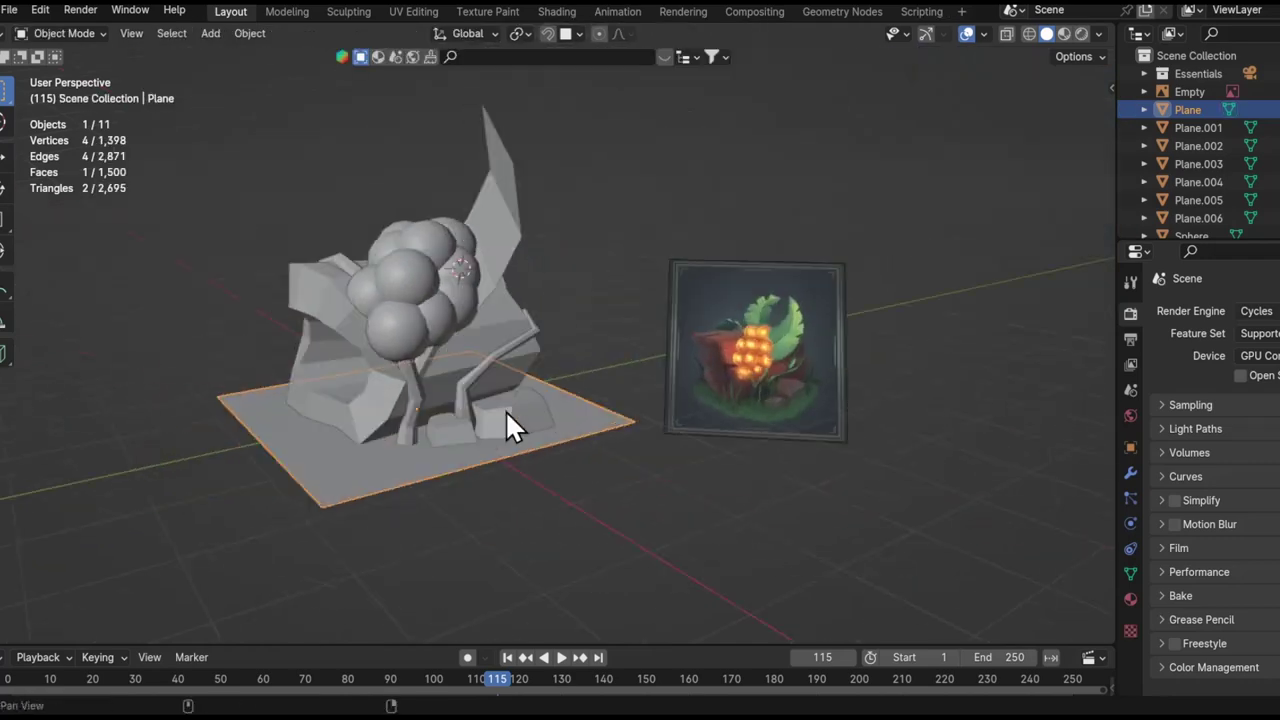
left_click(355, 440)
left_click(410, 420, "shift")
scroll(410, 420, "up", 3)
right_click(460, 381)
left_click(554, 391, "shift")
key("a")
mouse_move(554, 391)
middle_mouse_down()
mouse_move(346, 376)
mouse_move(411, 394)
middle_mouse_up()
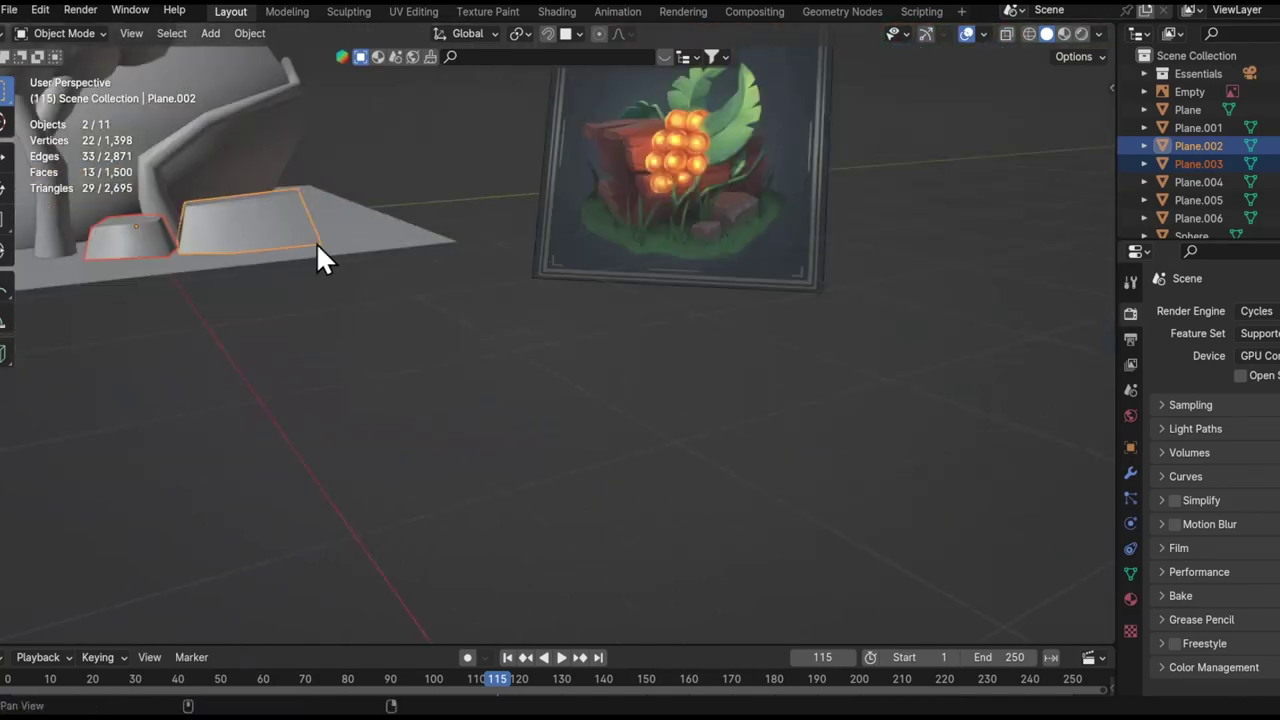
- Edit the root in see-through mode and mark its edges as UV seams
left_click(373, 307)
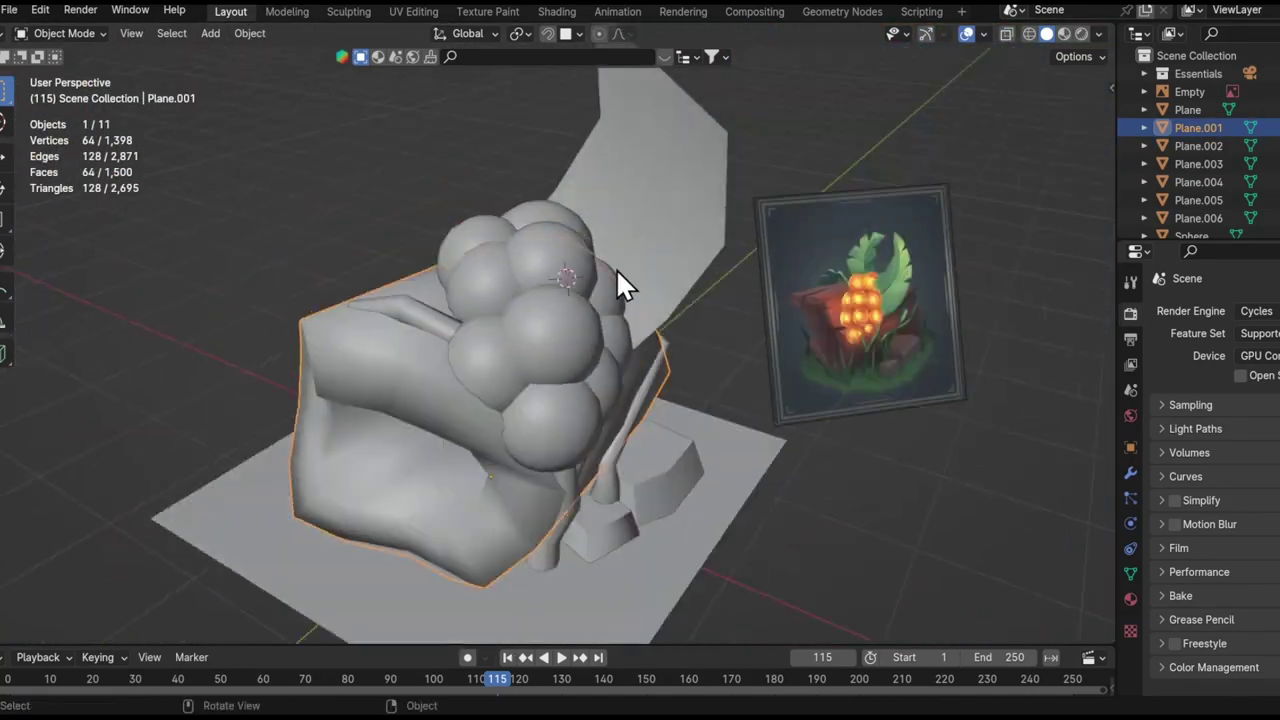
left_click(625, 318)
key("Tab")
key("alt+z")
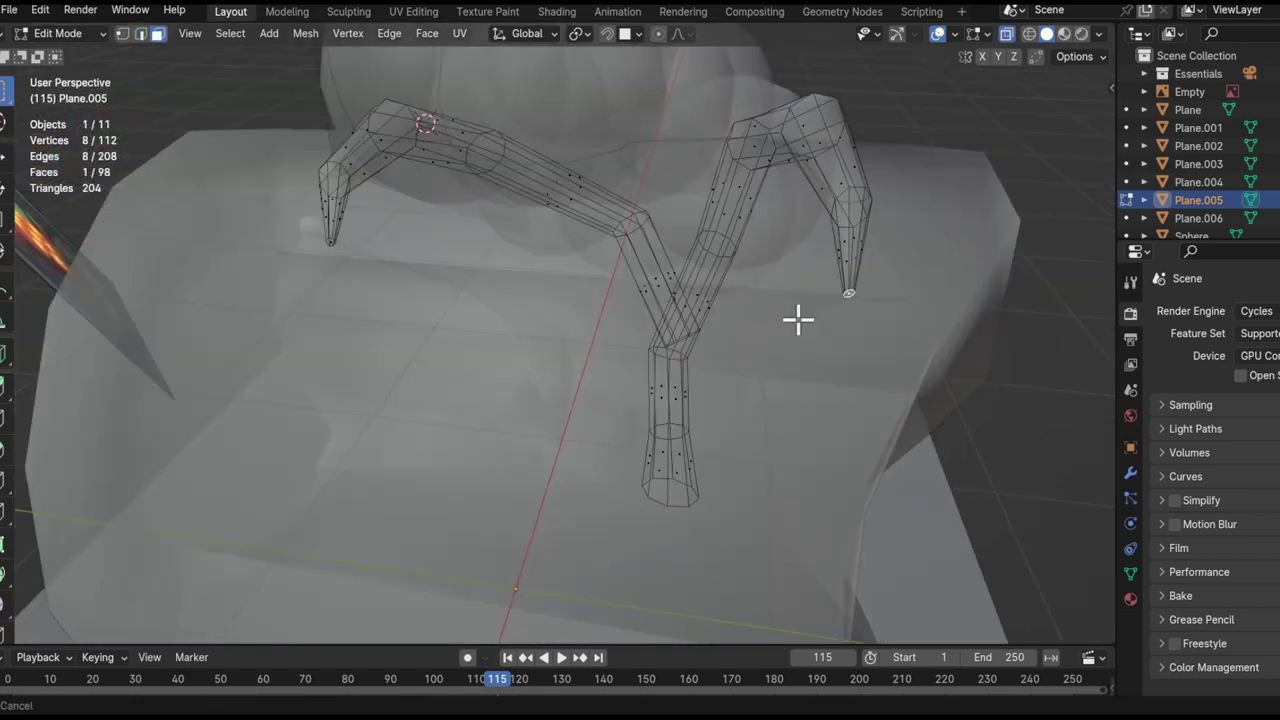
middle_click_drag(846, 217, 710, 263, "shift")
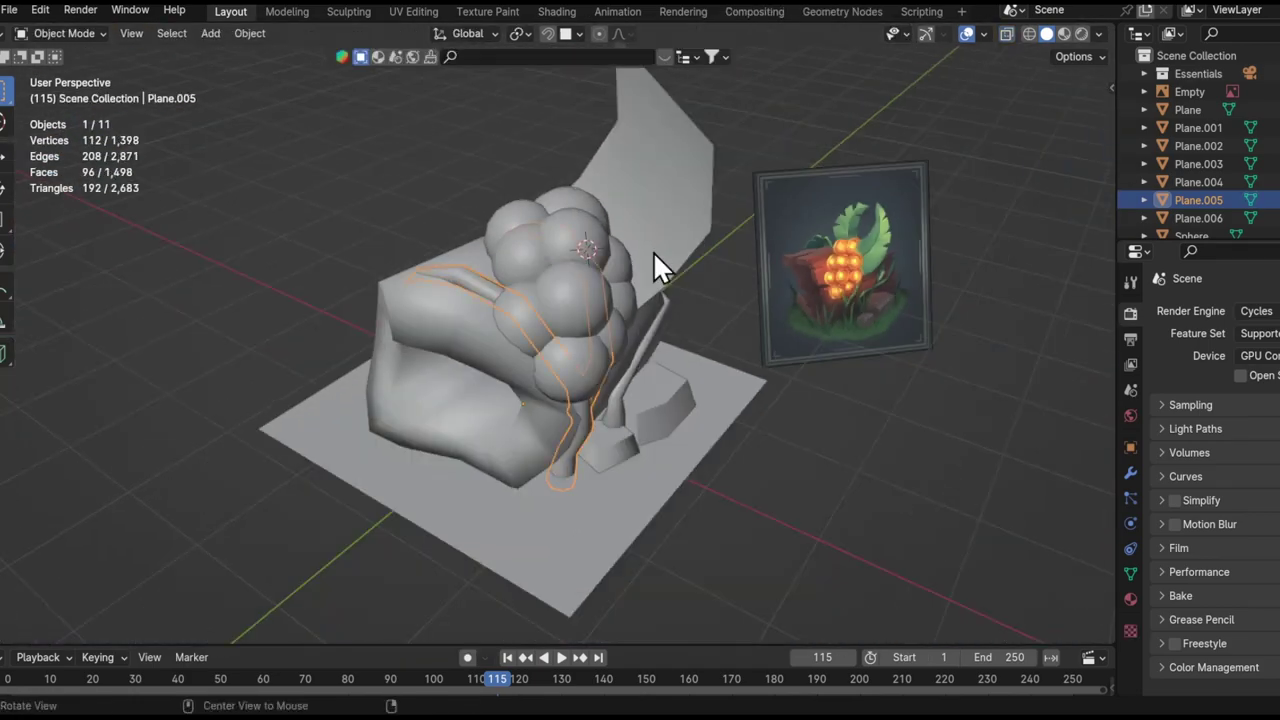
key("ctrl+e")
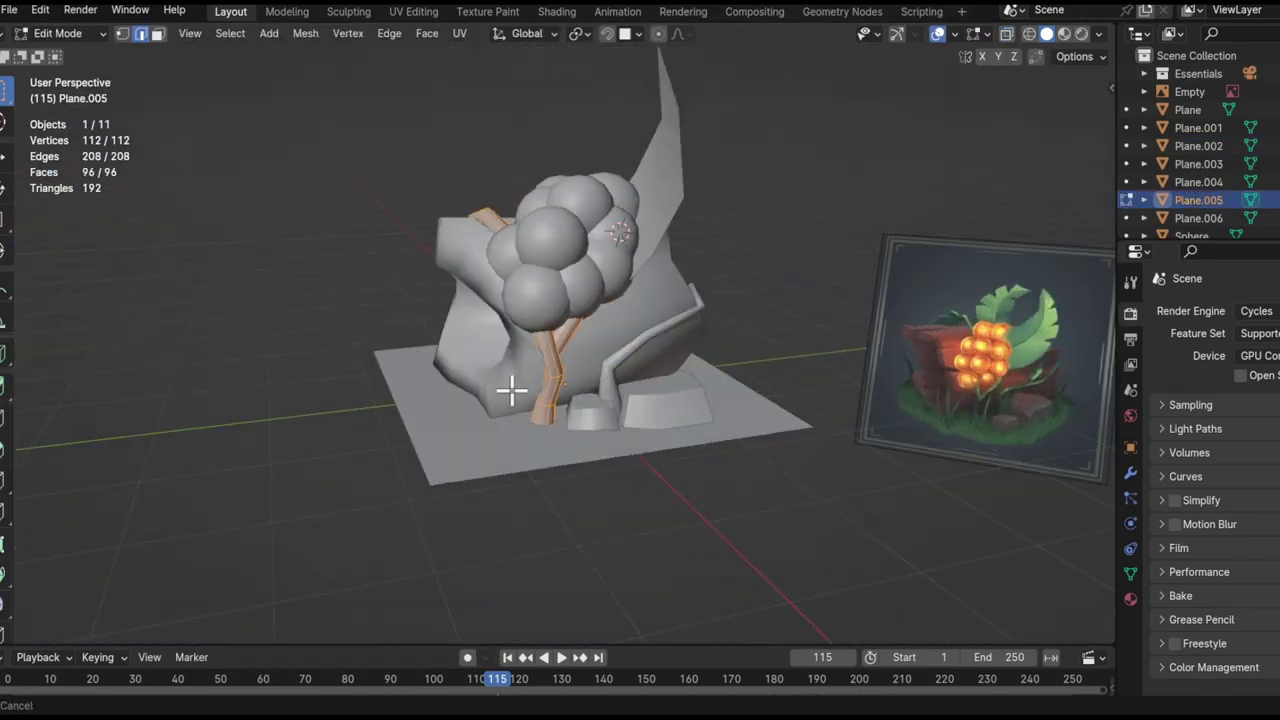
mouse_move(509, 386)
middle_mouse_down()
mouse_move(597, 334)
mouse_move(559, 330)
middle_mouse_up()
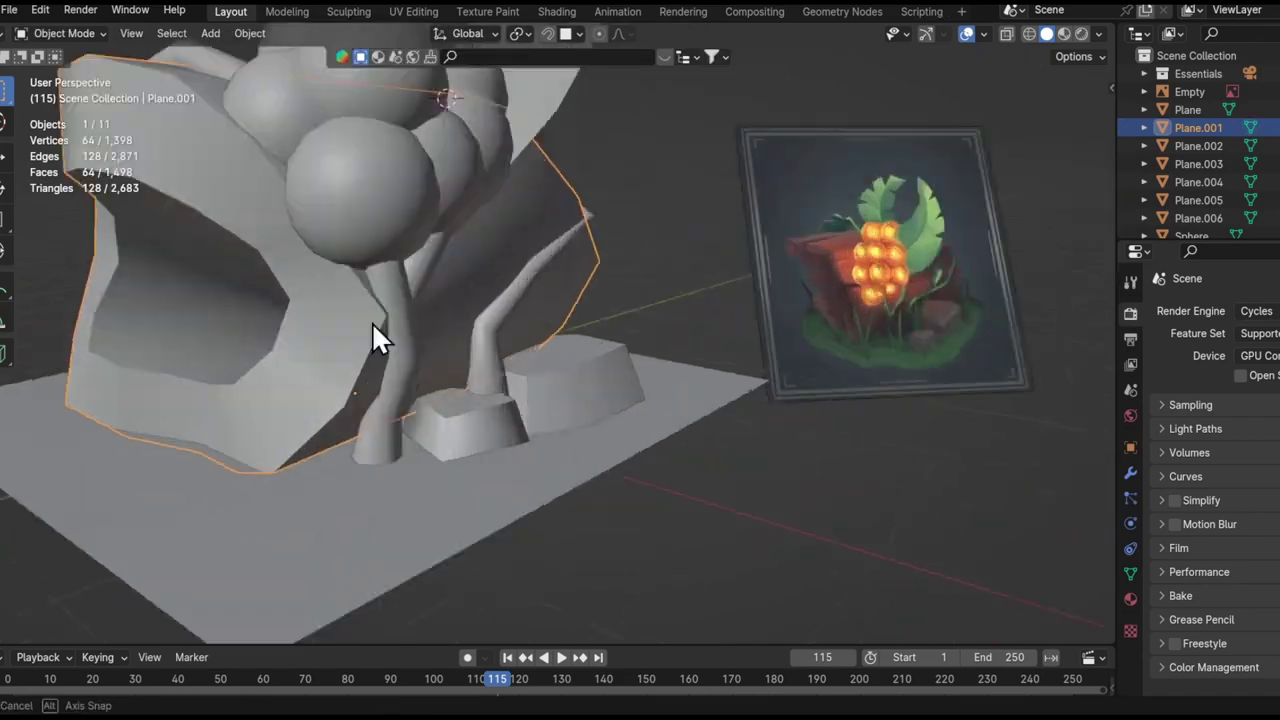
mouse_move(372, 337)
middle_mouse_down()
mouse_move(661, 283)
mouse_move(634, 229)
mouse_move(534, 177)
middle_mouse_up()
left_click(665, 330)
key("ctrl+e")
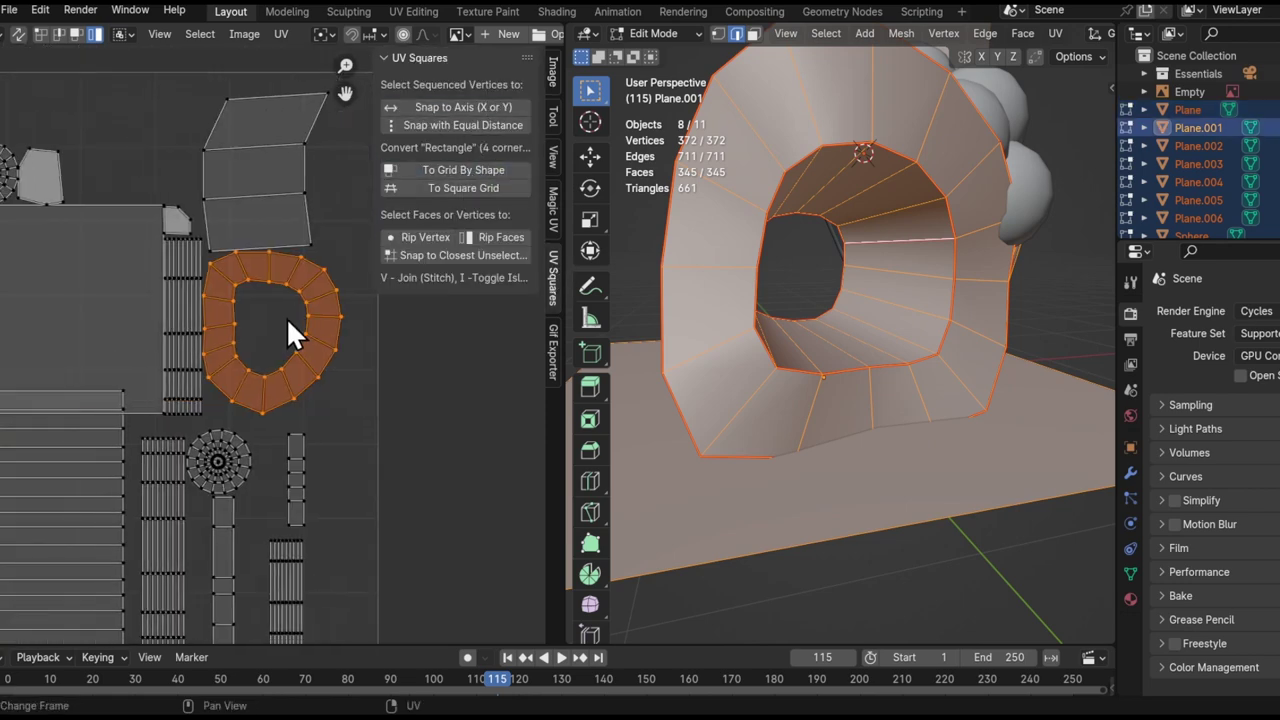
- Enable the UV stretch overlay and inspect all the UV islands
left_click(352, 234)
middle_click_drag(352, 234, 465, 230)
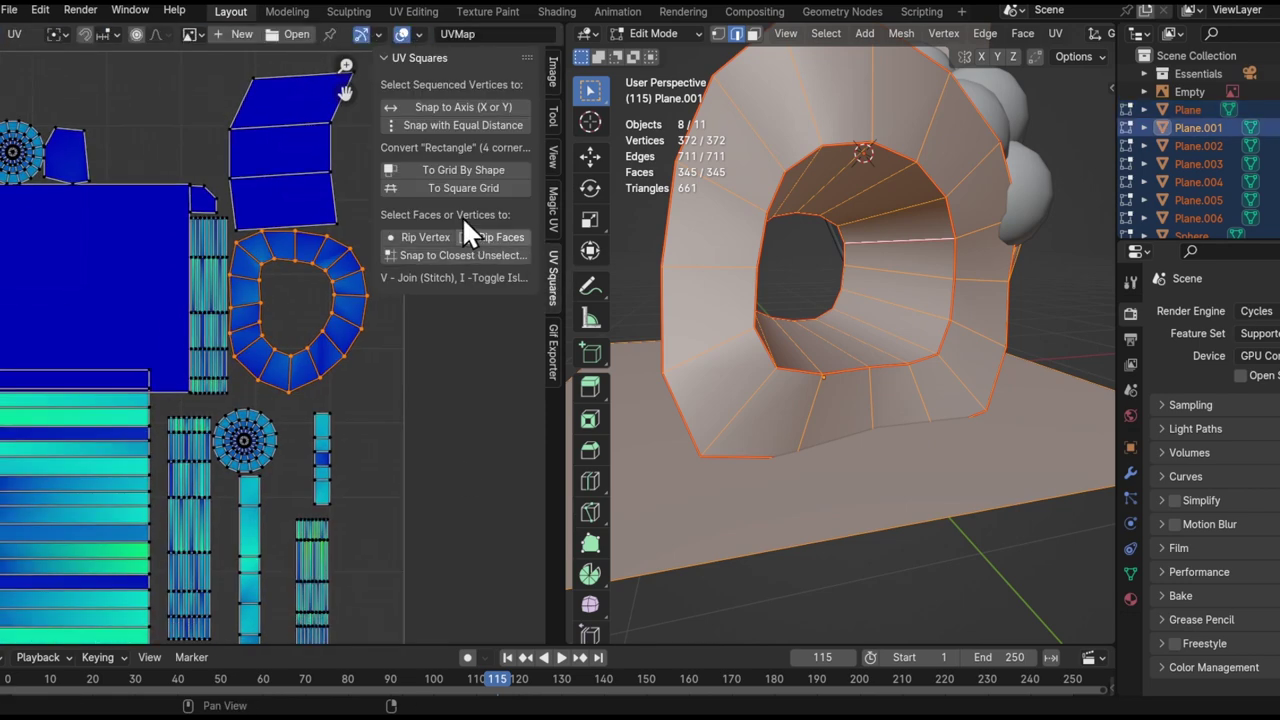
middle_click_drag(448, 180, 150, 337, "ctrl")
mouse_move(152, 502)
middle_mouse_down("ctrl")
mouse_move(96, 262)
mouse_move(142, 348)
middle_mouse_up("ctrl")
mouse_move(331, 295)
middle_mouse_down("ctrl")
mouse_move(162, 330)
mouse_move(210, 346)
middle_mouse_up("ctrl")
- Pack the UV islands using Exact Shape with margin 0.001
key("F9")
mouse_move(305, 646)
middle_mouse_down("ctrl")
mouse_move(129, 455)
mouse_move(220, 329)
mouse_move(360, 376)
mouse_move(169, 471)
mouse_move(340, 360)
mouse_move(246, 240)
middle_mouse_up("ctrl")
middle_click_drag(820, 400, 728, 488)
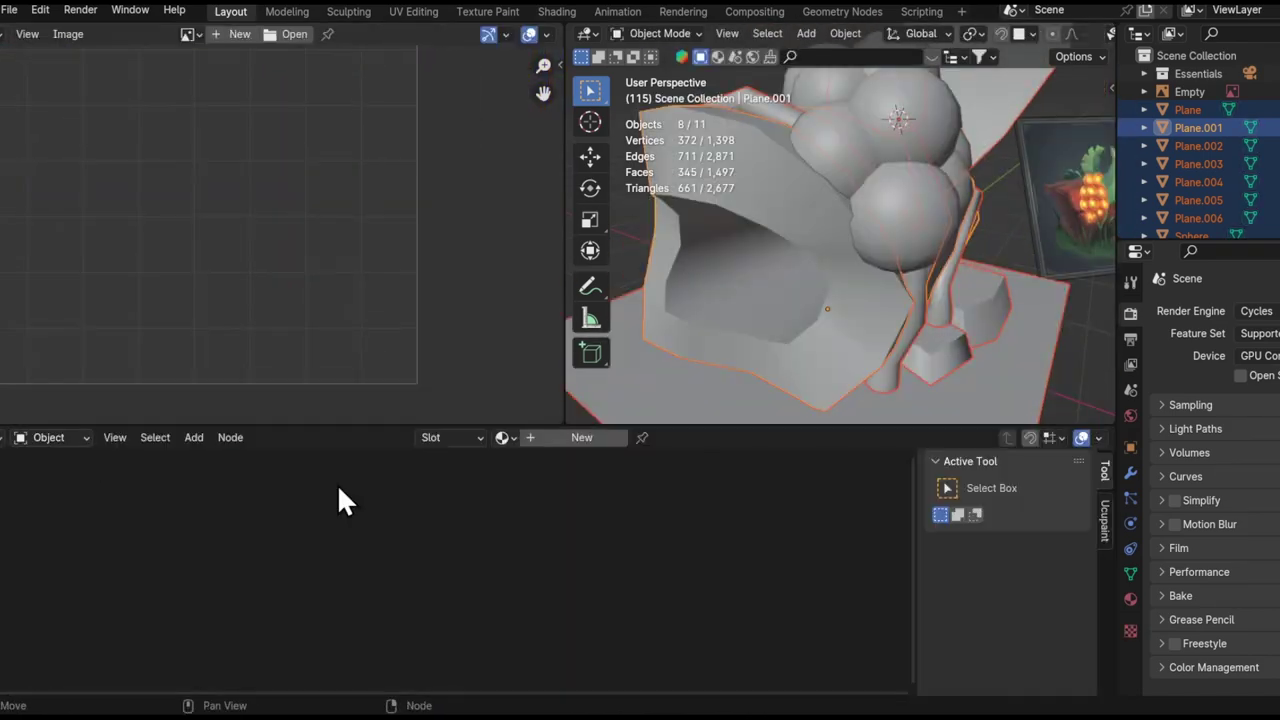
- Add a new image texture named Tree, wire it to Base Color and link the material to all parts
left_click_drag(378, 452, 200, 516)
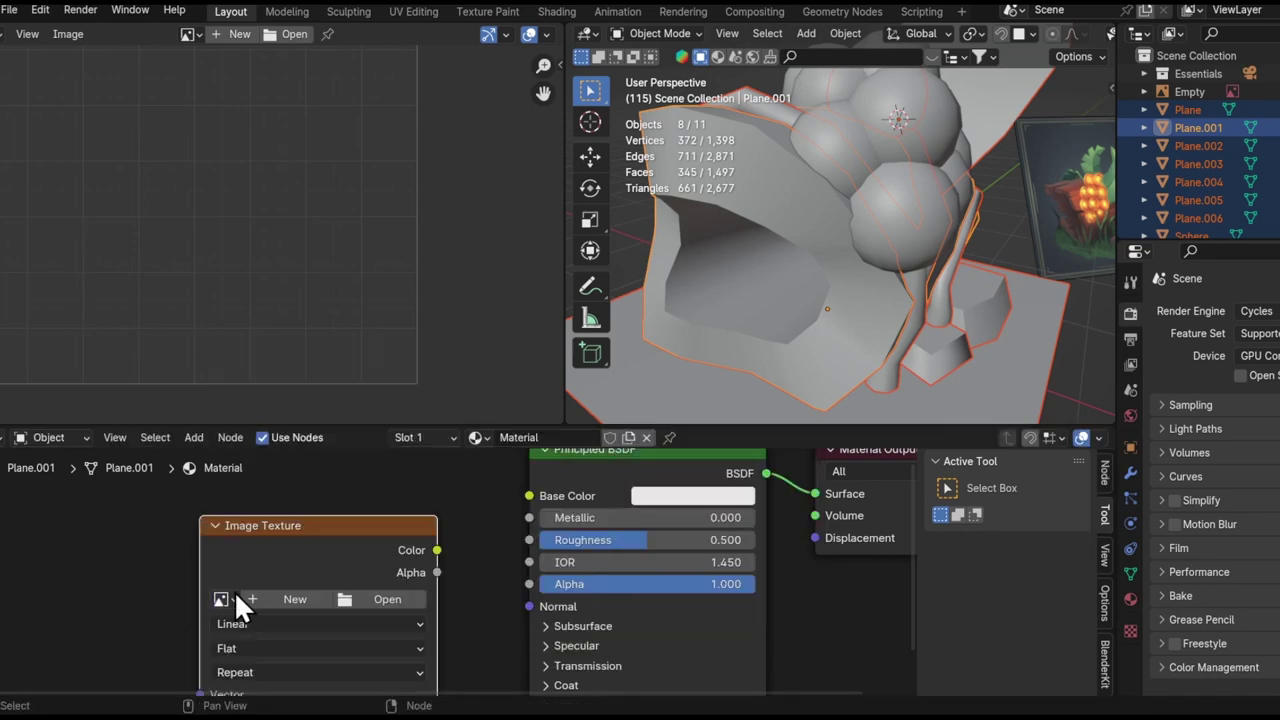
key("Return")
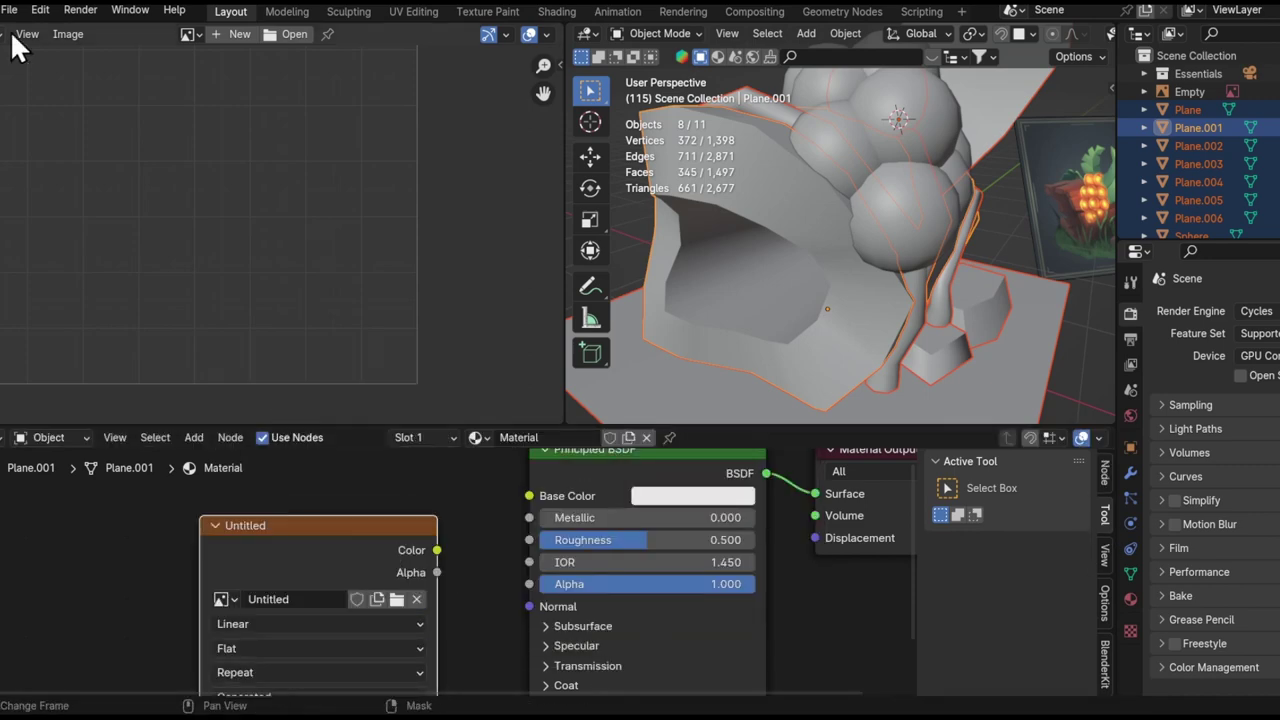
left_click_drag(437, 550, 529, 496)
key("ctrl+l")
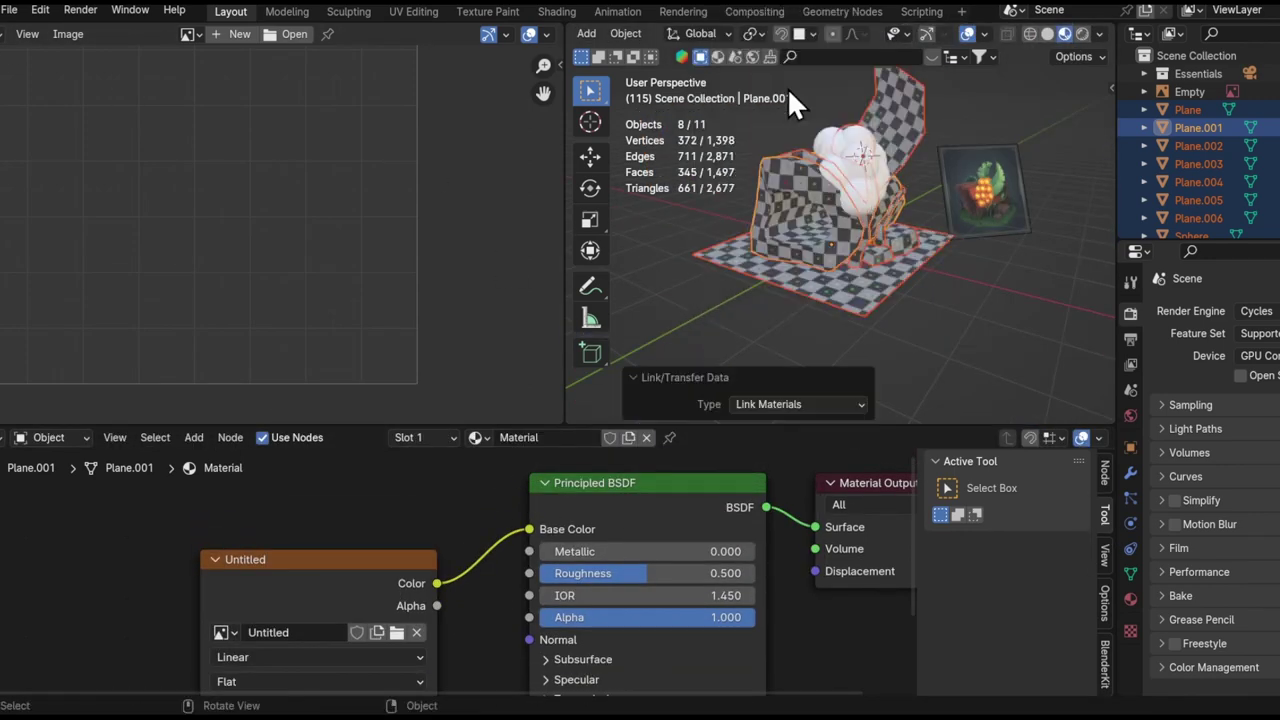
- Select the berry spheres and hide them
left_click(787, 87)
left_click(843, 266)
scroll(908, 251, "up", 4)
key("h")
middle_click_drag(908, 251, 657, 158)
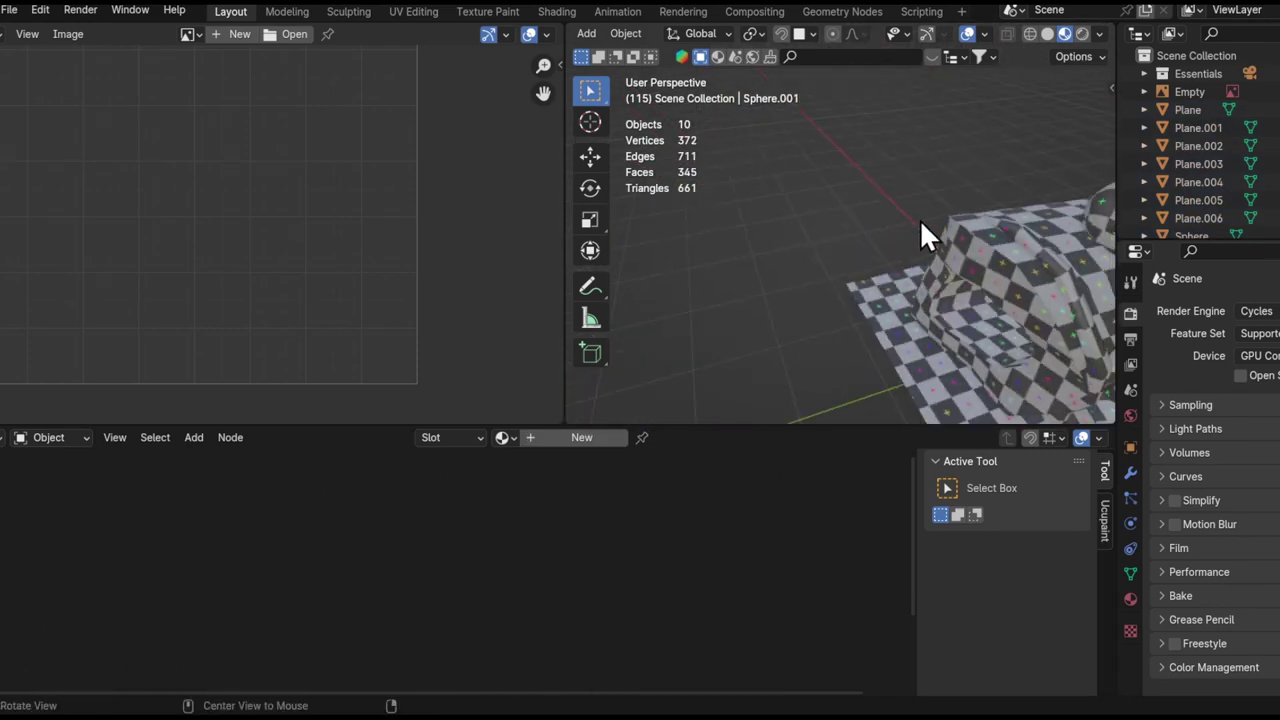
- Select the stump parts, show the Tree checker image and maximise the 3D view on the stump
left_click(188, 34)
left_click(45, 117)
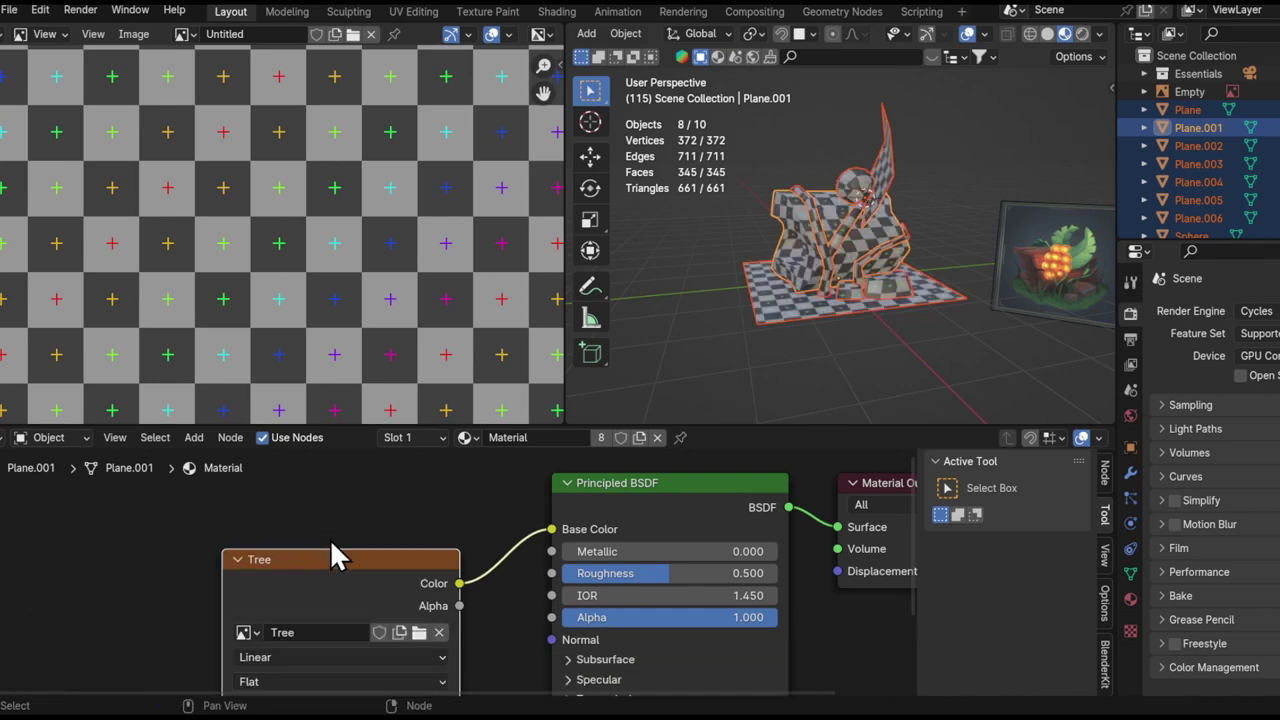
key("ctrl+space")
left_click(682, 347)
mouse_move(682, 347)
middle_mouse_down()
mouse_move(698, 395)
mouse_move(844, 337)
middle_mouse_up()
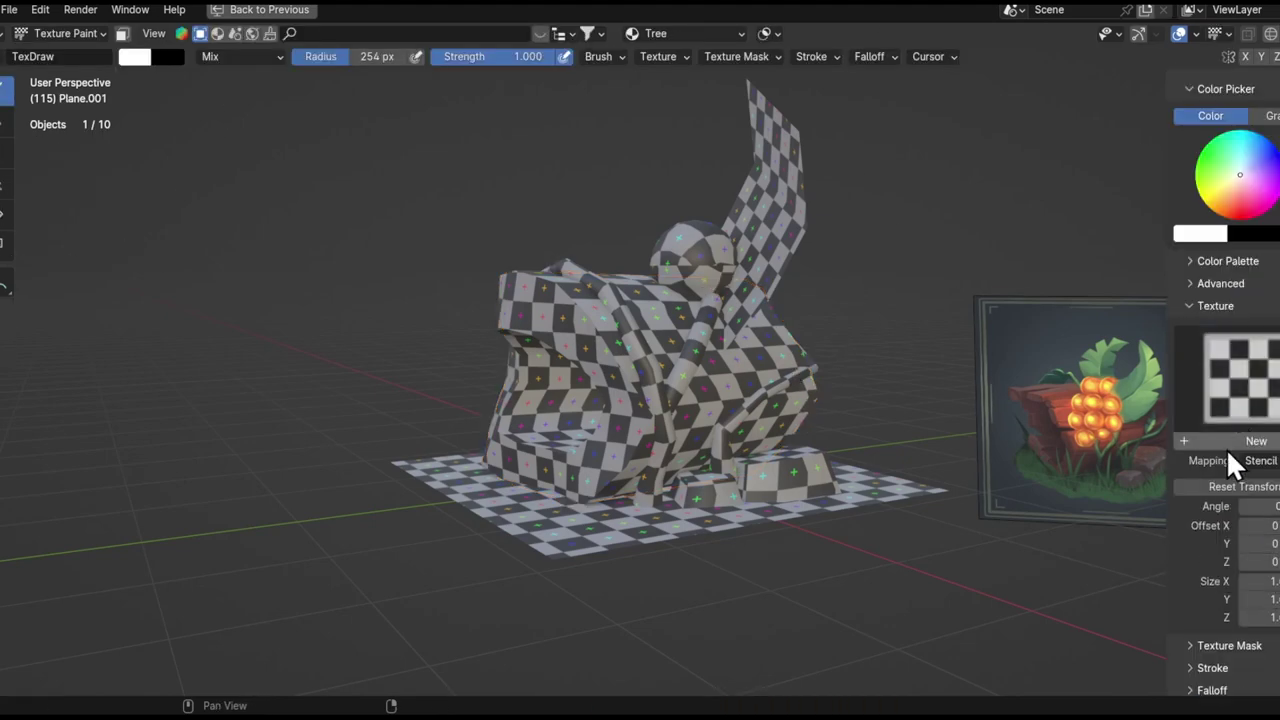
- Pick the reference picture as a stencil brush texture, align it over the stump and paint
left_click(1240, 380)
key("ctrl+space")
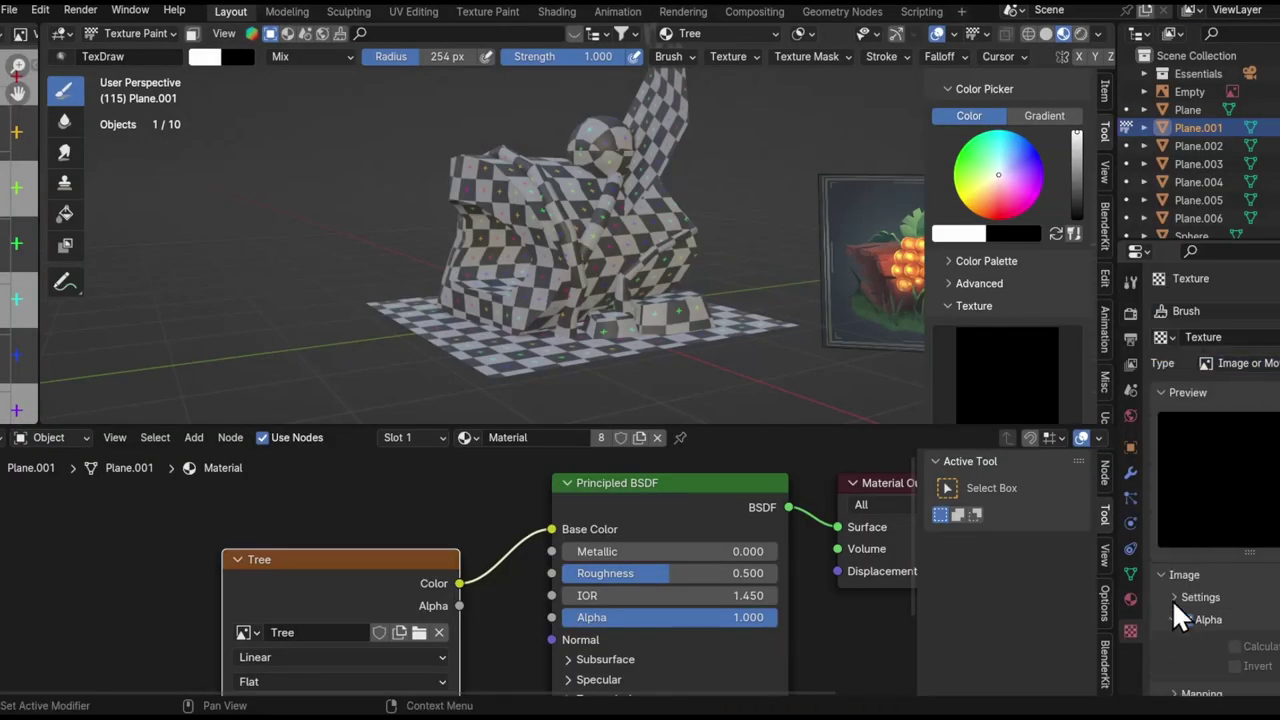
key("ctrl+space")
right_click_drag(1028, 420, 766, 371)
mouse_move(766, 371)
middle_mouse_down()
mouse_move(848, 306)
mouse_move(708, 425)
mouse_move(814, 380)
mouse_move(977, 343)
middle_mouse_up()
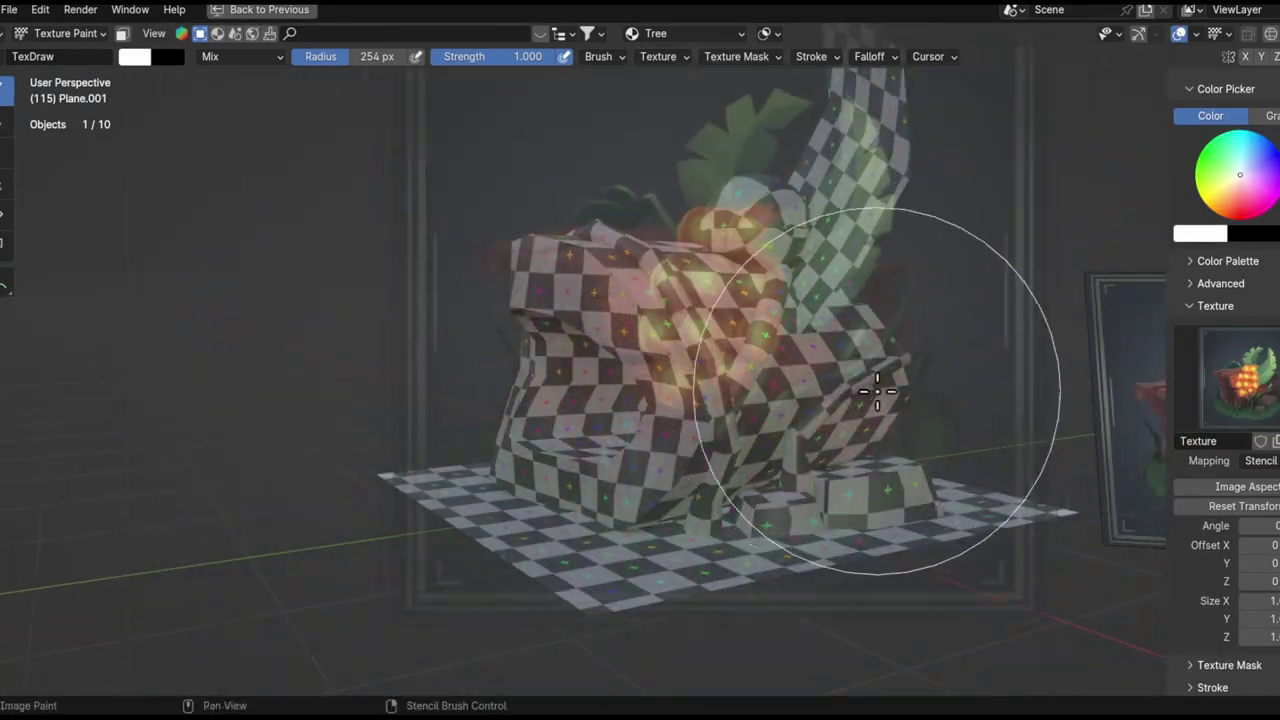
mouse_move(433, 295)
middle_mouse_down()
mouse_move(580, 457)
mouse_move(620, 443)
mouse_move(801, 517)
mouse_move(465, 563)
middle_mouse_up()
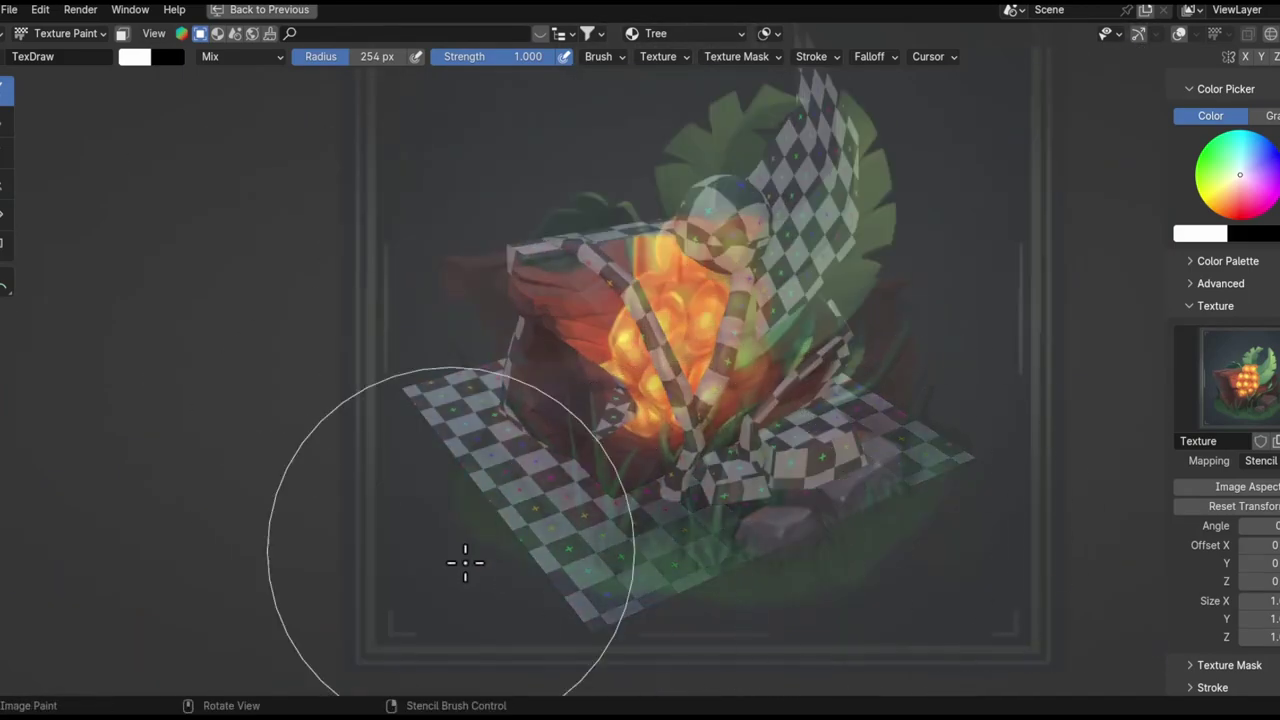
mouse_move(748, 544)
middle_mouse_down()
mouse_move(709, 537)
mouse_move(786, 386)
mouse_move(725, 410)
middle_mouse_up()
middle_click_drag(715, 336, 852, 349)
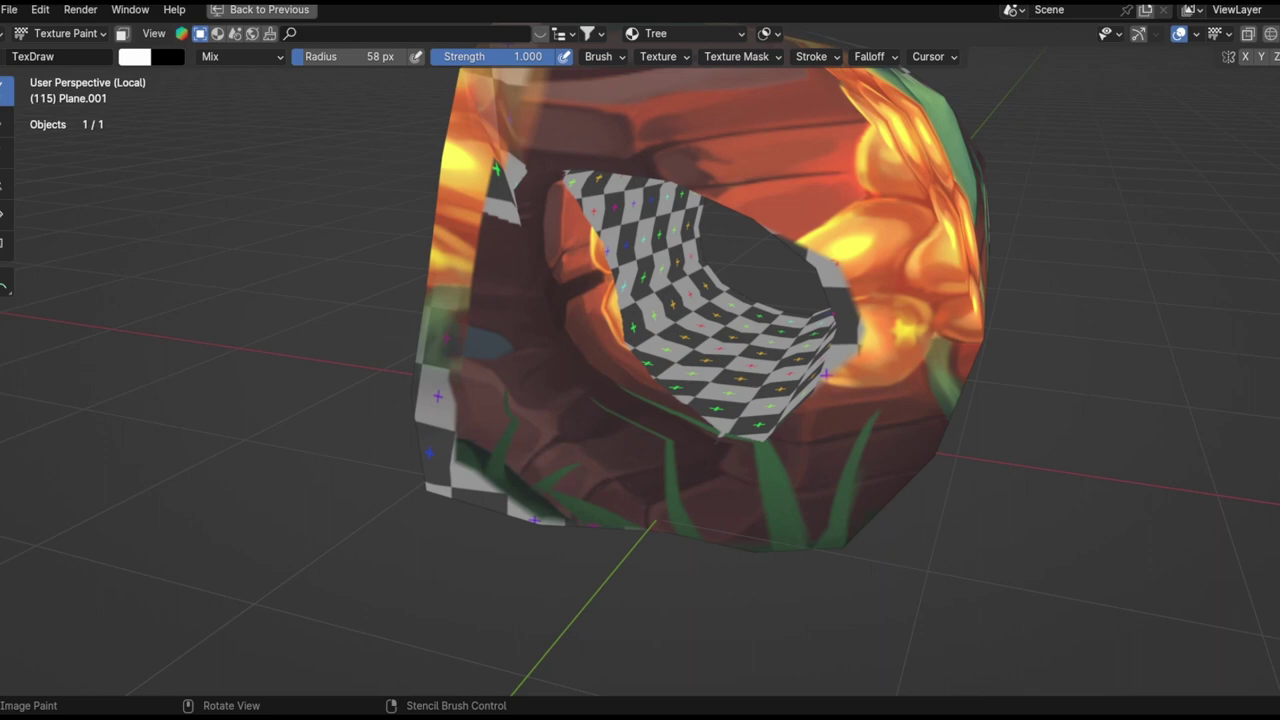
- Resize the brush and paint around the stump's opening and berry side
mouse_move(770, 278)
middle_mouse_down()
mouse_move(580, 289)
mouse_move(623, 229)
mouse_move(717, 312)
middle_mouse_up()
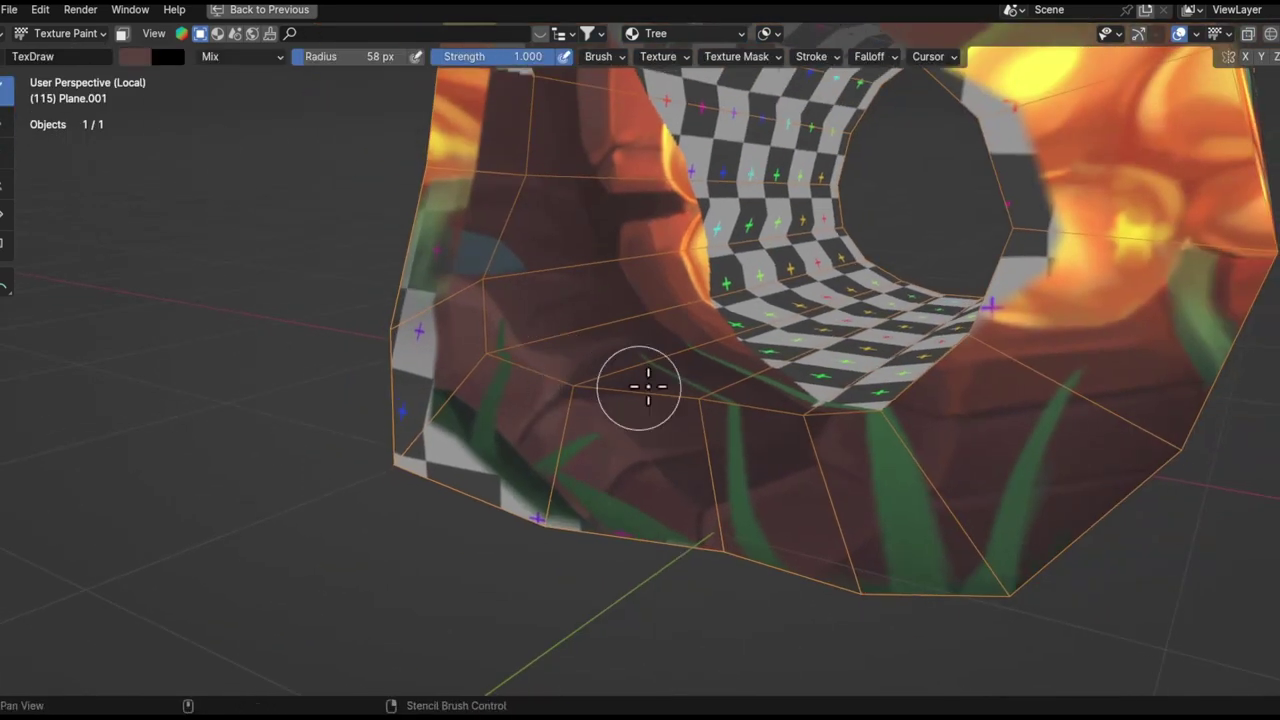
mouse_move(640, 388)
middle_mouse_down()
mouse_move(571, 434)
mouse_move(646, 286)
mouse_move(686, 283)
middle_mouse_up()
mouse_move(660, 381)
middle_mouse_down()
mouse_move(357, 340)
mouse_move(475, 410)
mouse_move(361, 454)
middle_mouse_up()
middle_click_drag(415, 420, 352, 252)
mouse_move(571, 209)
middle_mouse_down()
mouse_move(543, 220)
mouse_move(694, 286)
mouse_move(740, 391)
mouse_move(657, 437)
middle_mouse_up()
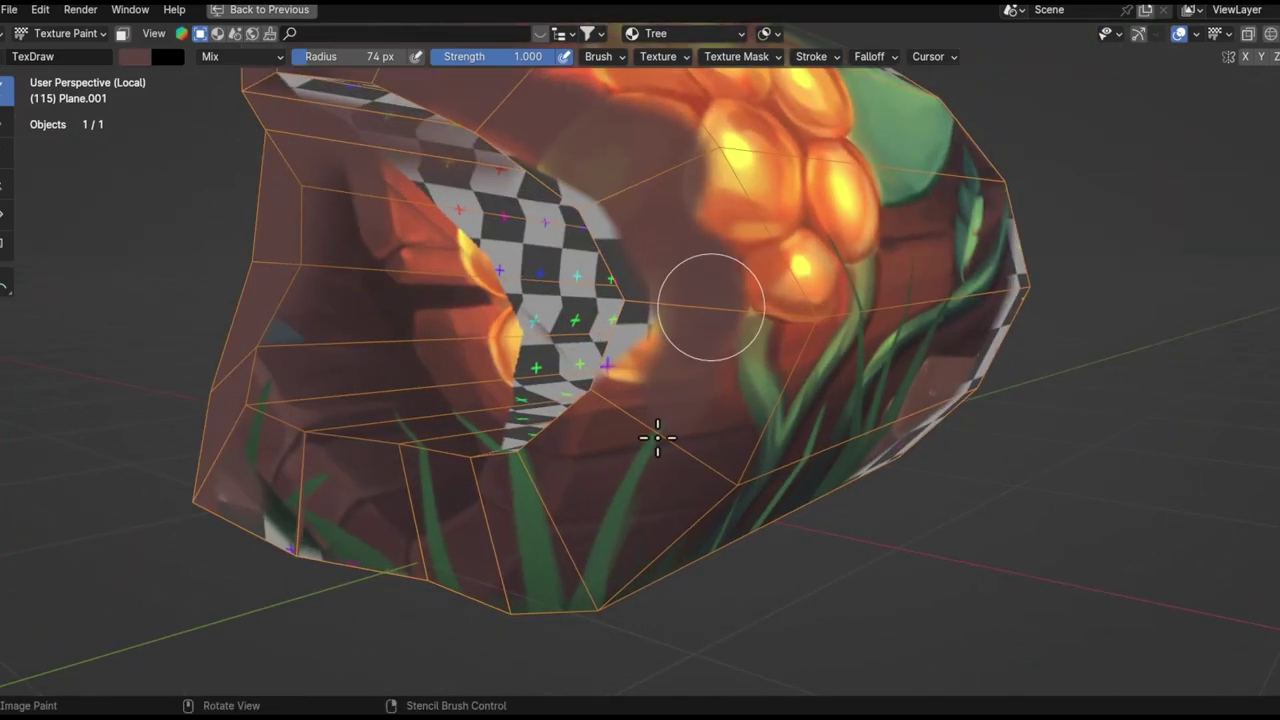
mouse_move(629, 594)
middle_mouse_down()
mouse_move(386, 191)
mouse_move(366, 531)
mouse_move(443, 286)
mouse_move(548, 401)
mouse_move(491, 200)
mouse_move(423, 286)
mouse_move(177, 386)
mouse_move(381, 340)
middle_mouse_up()
- Paint the checker side and the inside of the tube dark brown
mouse_move(778, 313)
middle_mouse_down()
mouse_move(534, 477)
mouse_move(500, 363)
mouse_move(908, 459)
mouse_move(638, 446)
middle_mouse_up()
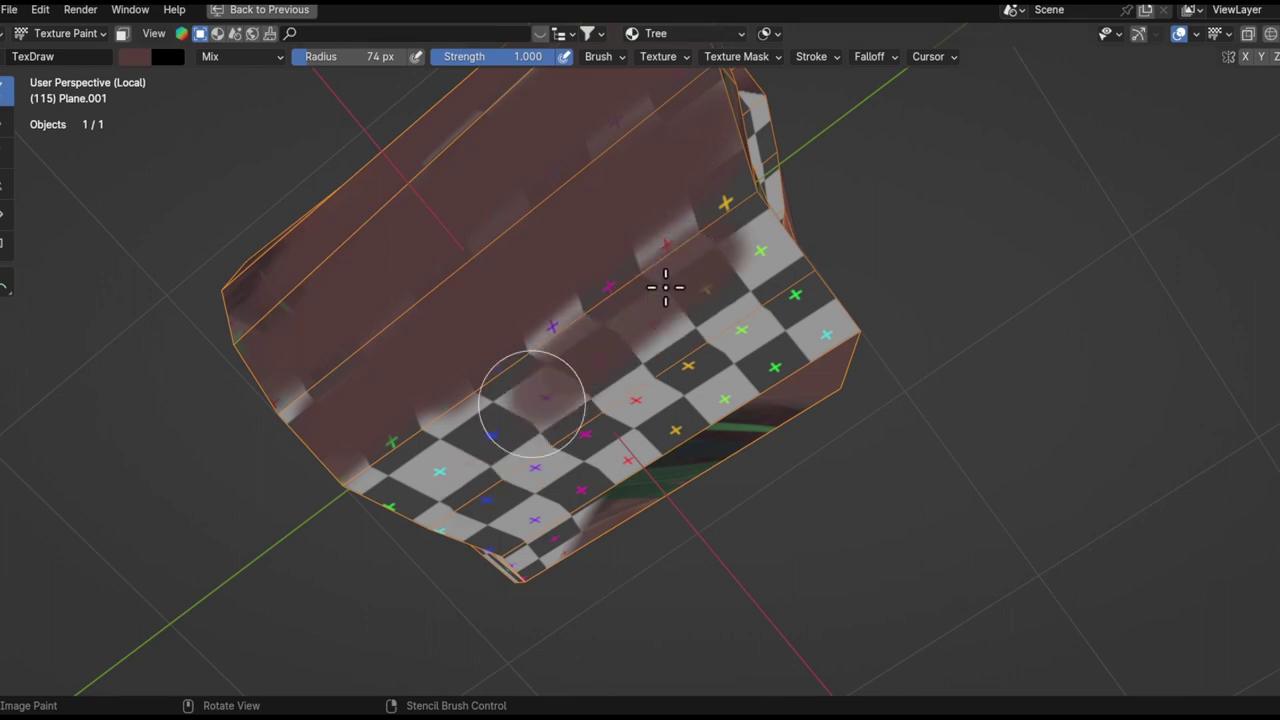
middle_click_drag(569, 361, 1249, 82)
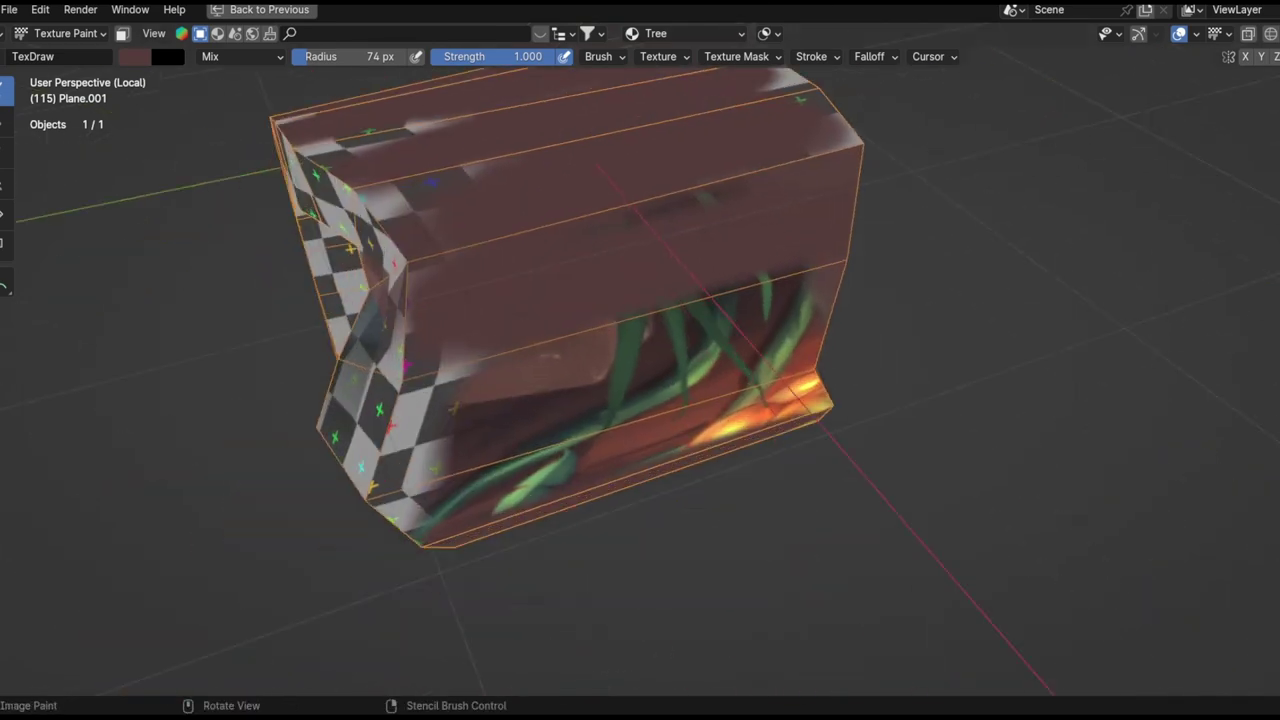
mouse_move(573, 245)
middle_mouse_down()
mouse_move(434, 294)
mouse_move(629, 388)
middle_mouse_up()
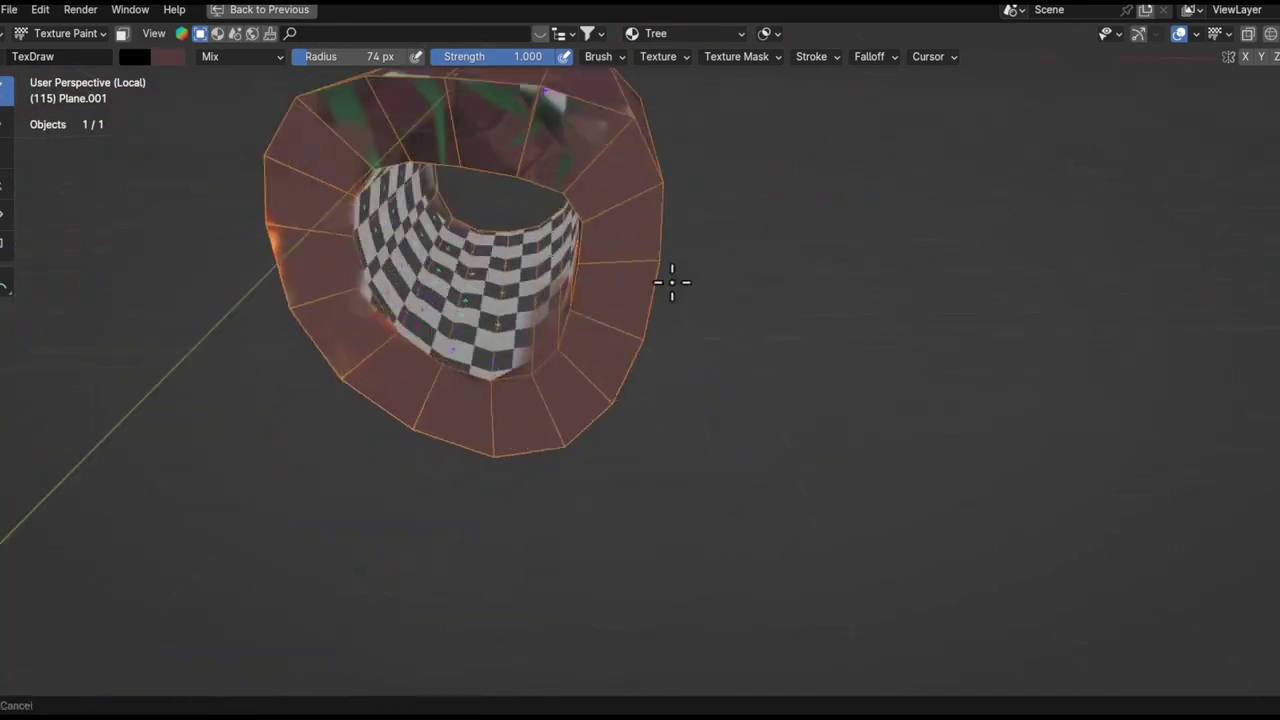
middle_click_drag(733, 378, 725, 137)
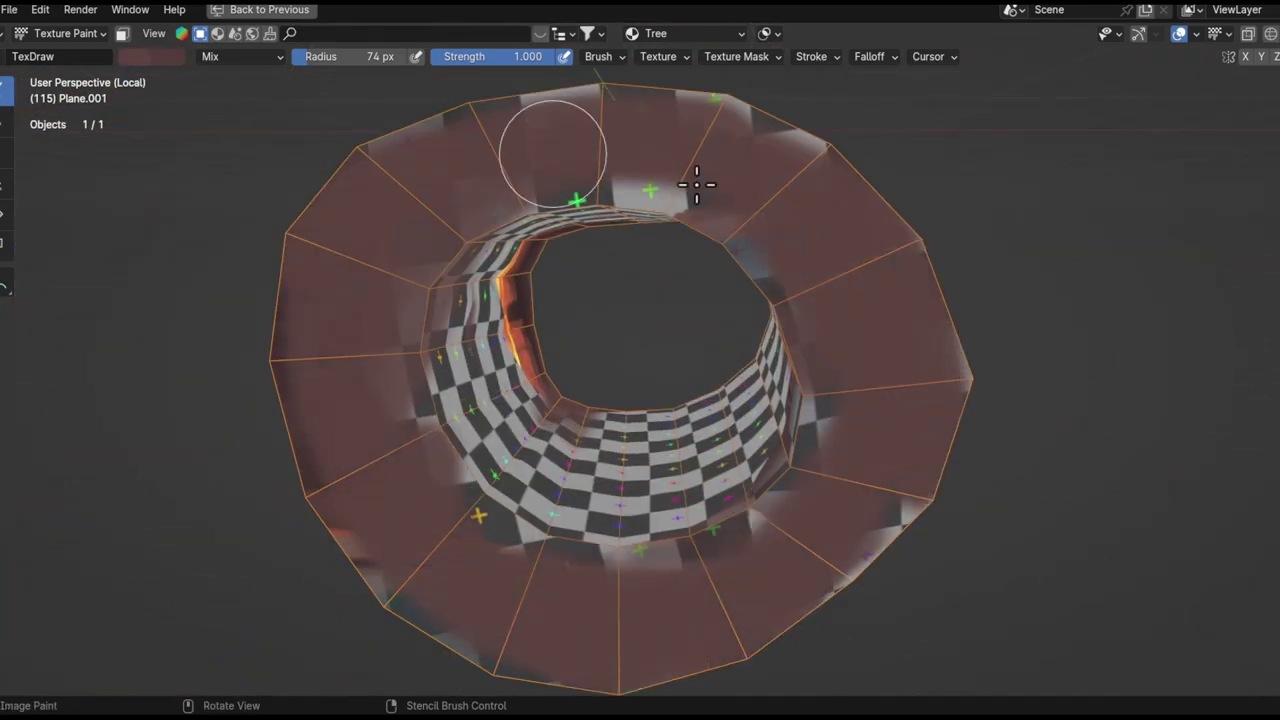
mouse_move(512, 340)
middle_mouse_down()
mouse_move(623, 363)
mouse_move(660, 257)
mouse_move(337, 431)
mouse_move(490, 328)
mouse_move(449, 143)
mouse_move(506, 251)
mouse_move(594, 354)
mouse_move(752, 185)
mouse_move(503, 194)
mouse_move(434, 180)
mouse_move(497, 497)
mouse_move(704, 373)
mouse_move(606, 391)
mouse_move(669, 180)
mouse_move(700, 349)
mouse_move(521, 493)
middle_mouse_up()
mouse_move(606, 409)
middle_mouse_down()
mouse_move(594, 486)
mouse_move(663, 457)
mouse_move(689, 366)
mouse_move(755, 250)
mouse_move(534, 266)
middle_mouse_up()
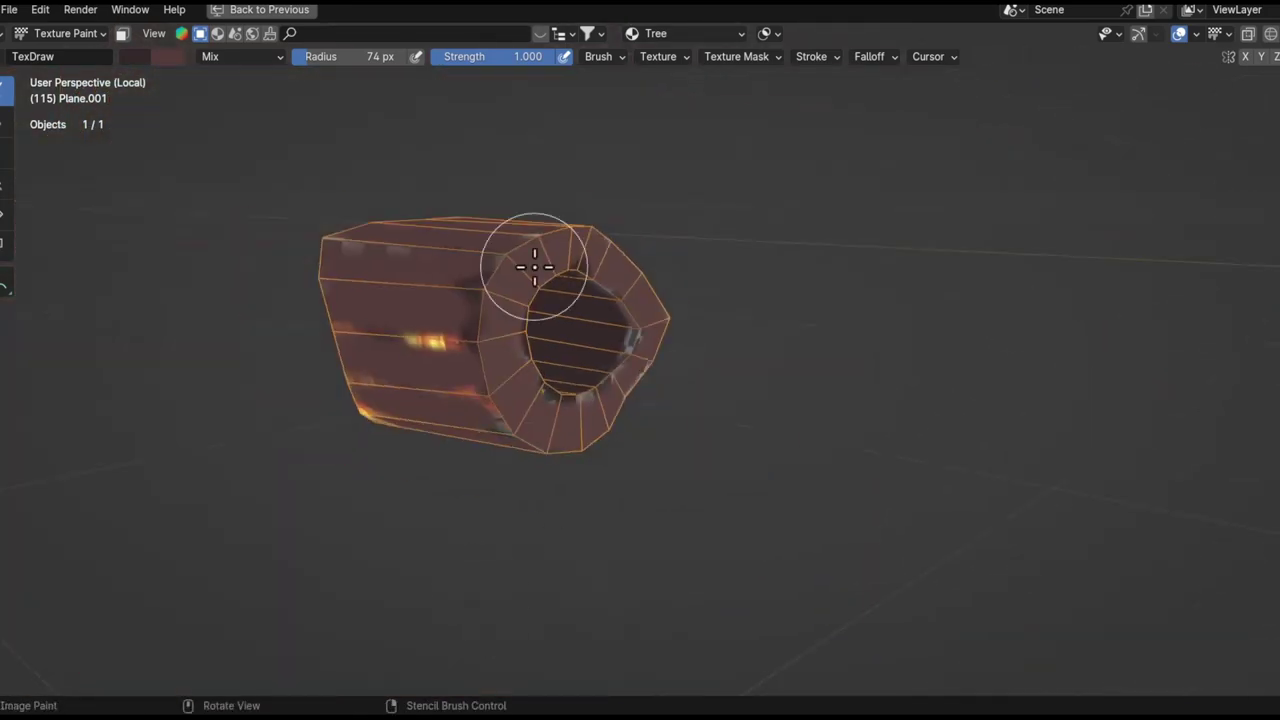
mouse_move(600, 348)
middle_mouse_down()
mouse_move(594, 337)
mouse_move(557, 380)
mouse_move(669, 260)
middle_mouse_up()
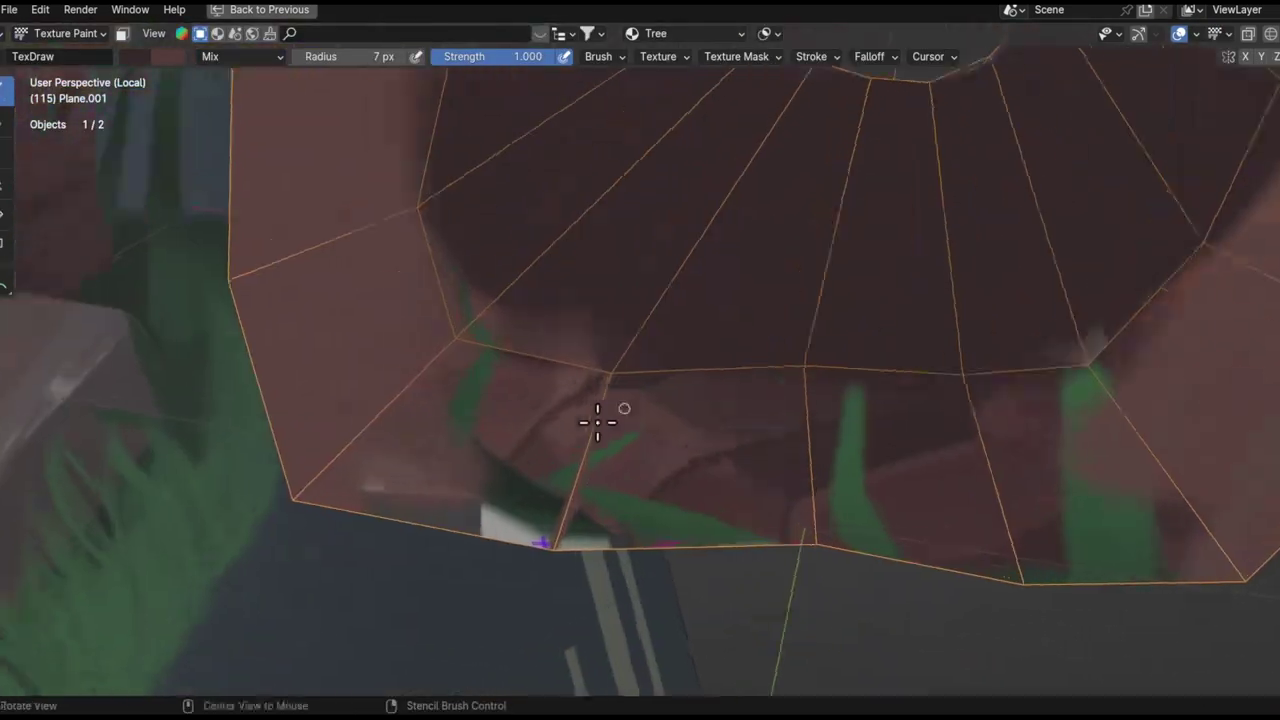
- Sample a bark colour and paint grain streaks over the stump's outer faces
middle_click_drag(597, 421, 621, 368, "ctrl")
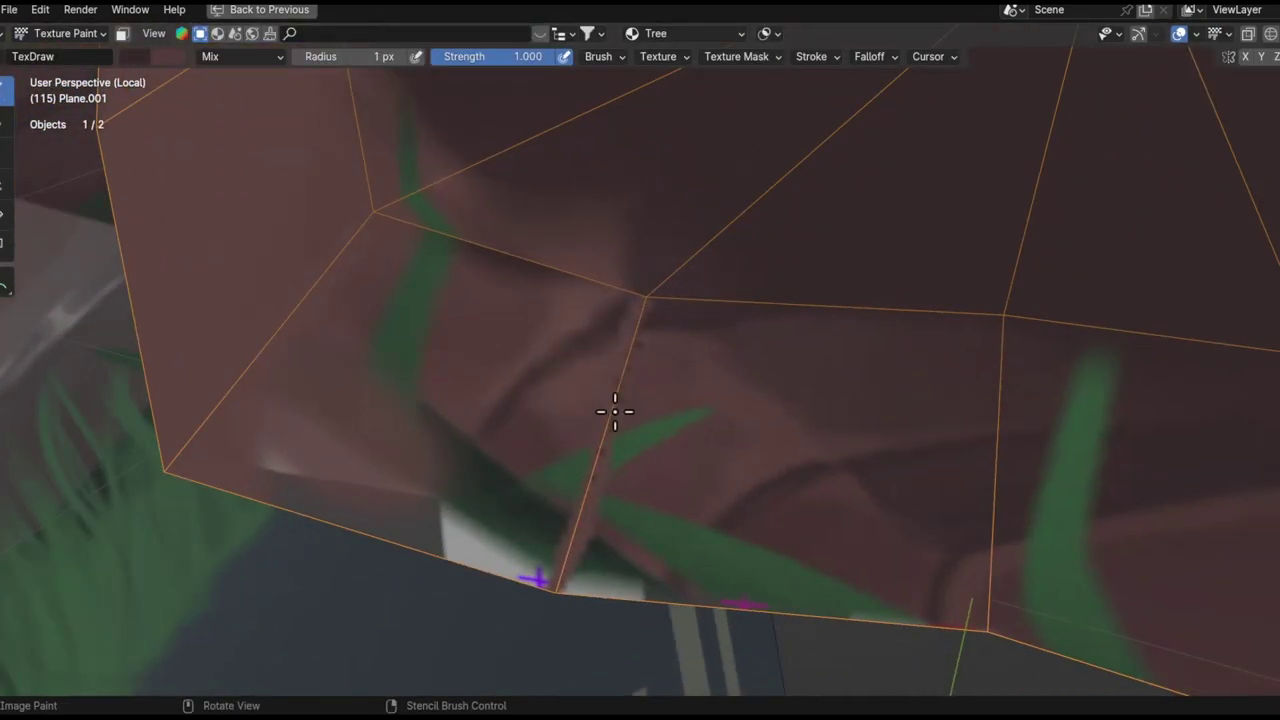
middle_click_drag(600, 487, 563, 412, "shift")
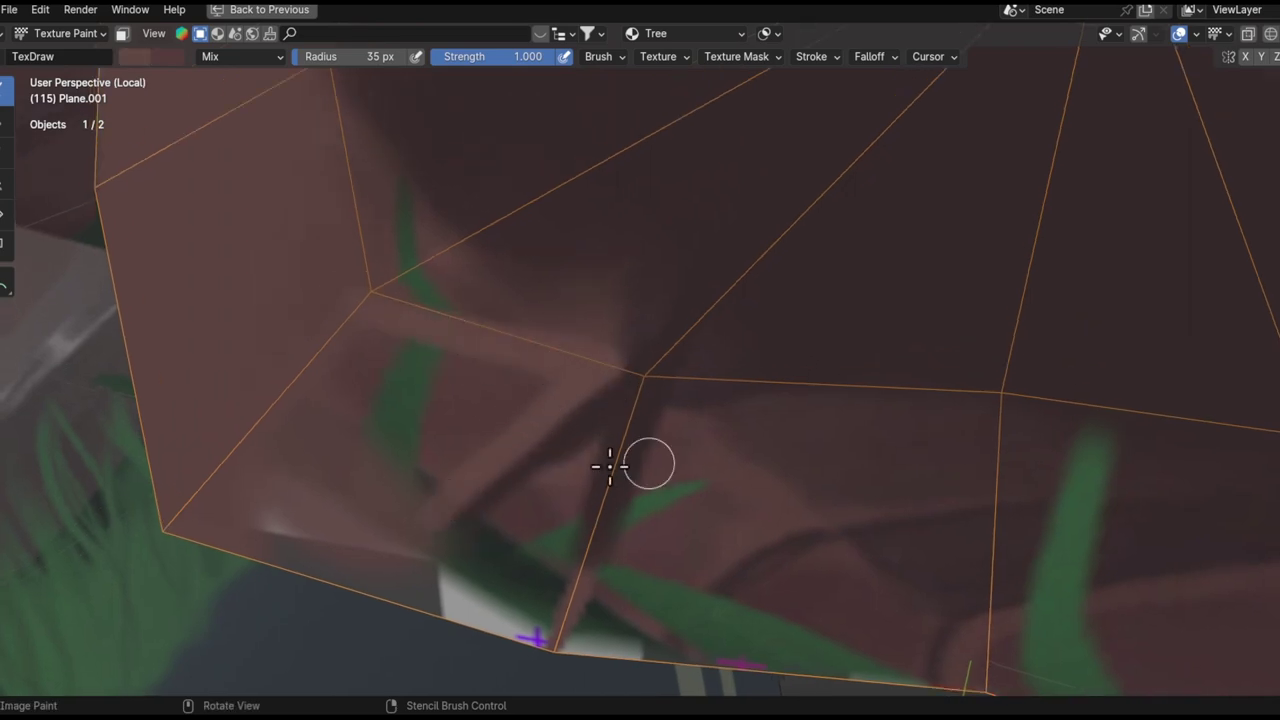
middle_click_drag(647, 449, 633, 335)
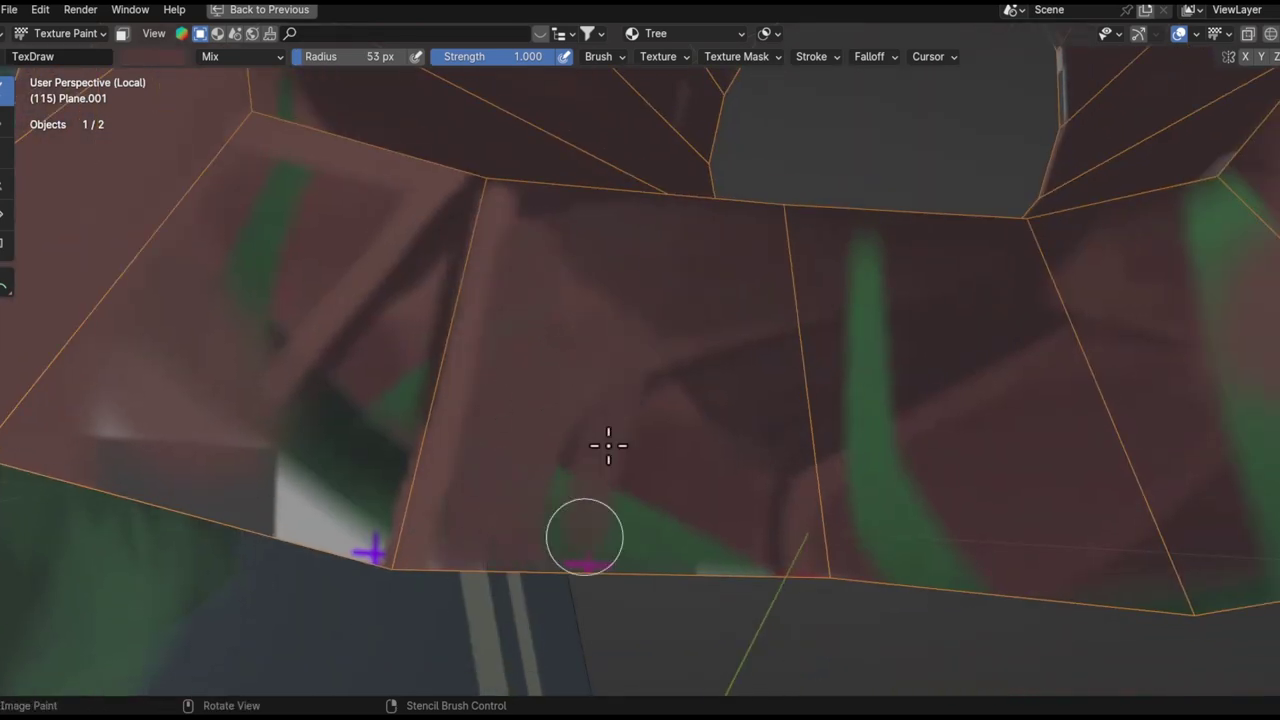
middle_click_drag(679, 477, 475, 425)
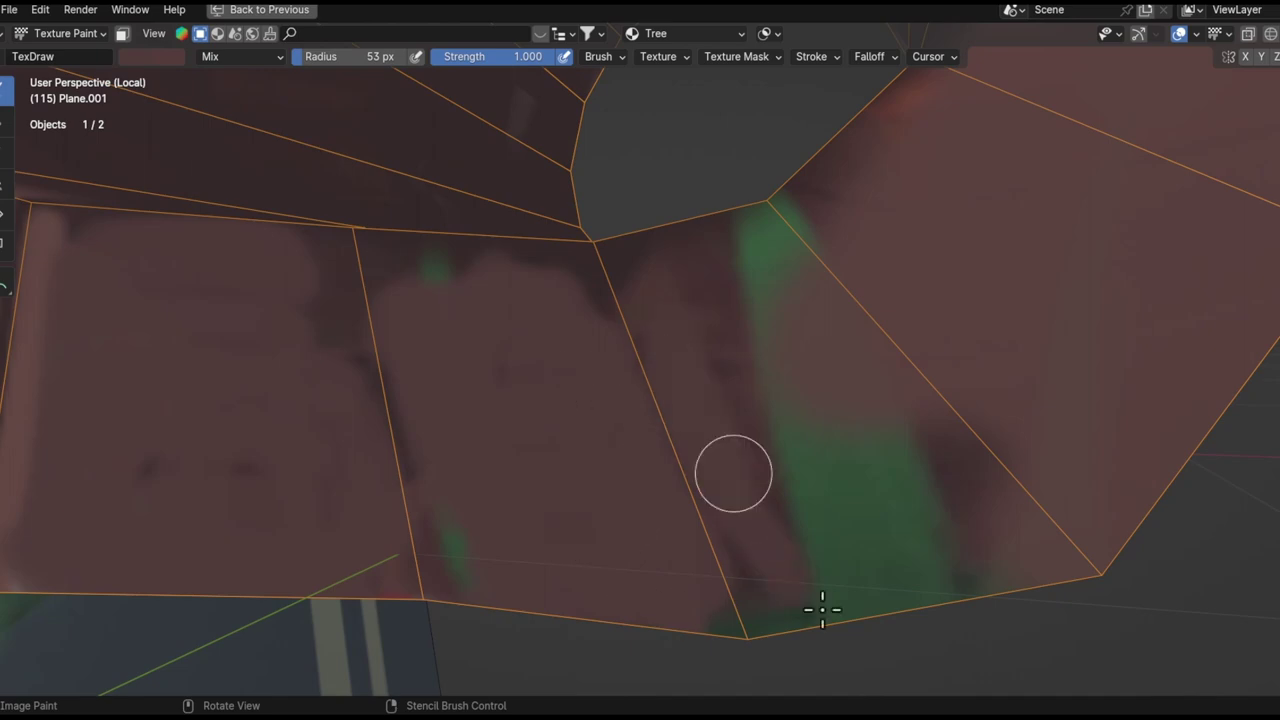
mouse_move(932, 584)
middle_mouse_down()
mouse_move(751, 417)
mouse_move(716, 182)
middle_mouse_up()
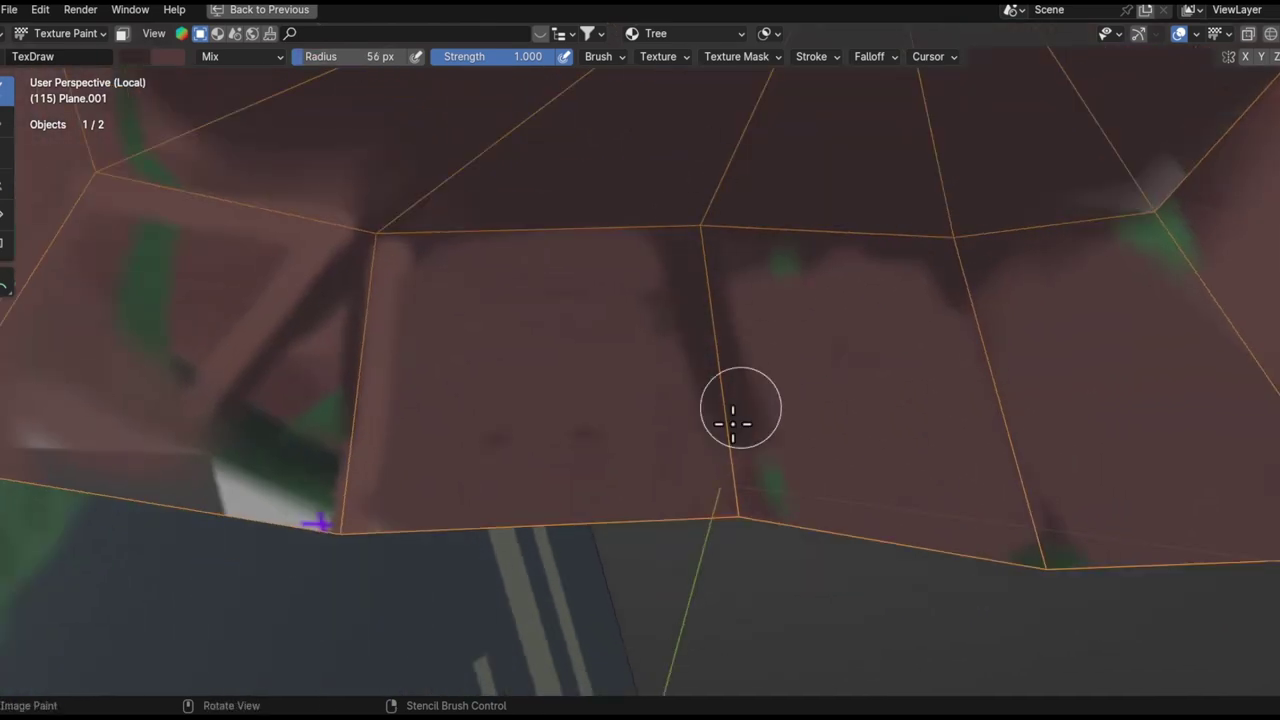
middle_click_drag(756, 436, 814, 383)
mouse_move(738, 503)
middle_mouse_down()
mouse_move(934, 551)
mouse_move(674, 297)
mouse_move(487, 376)
middle_mouse_up()
key("s")
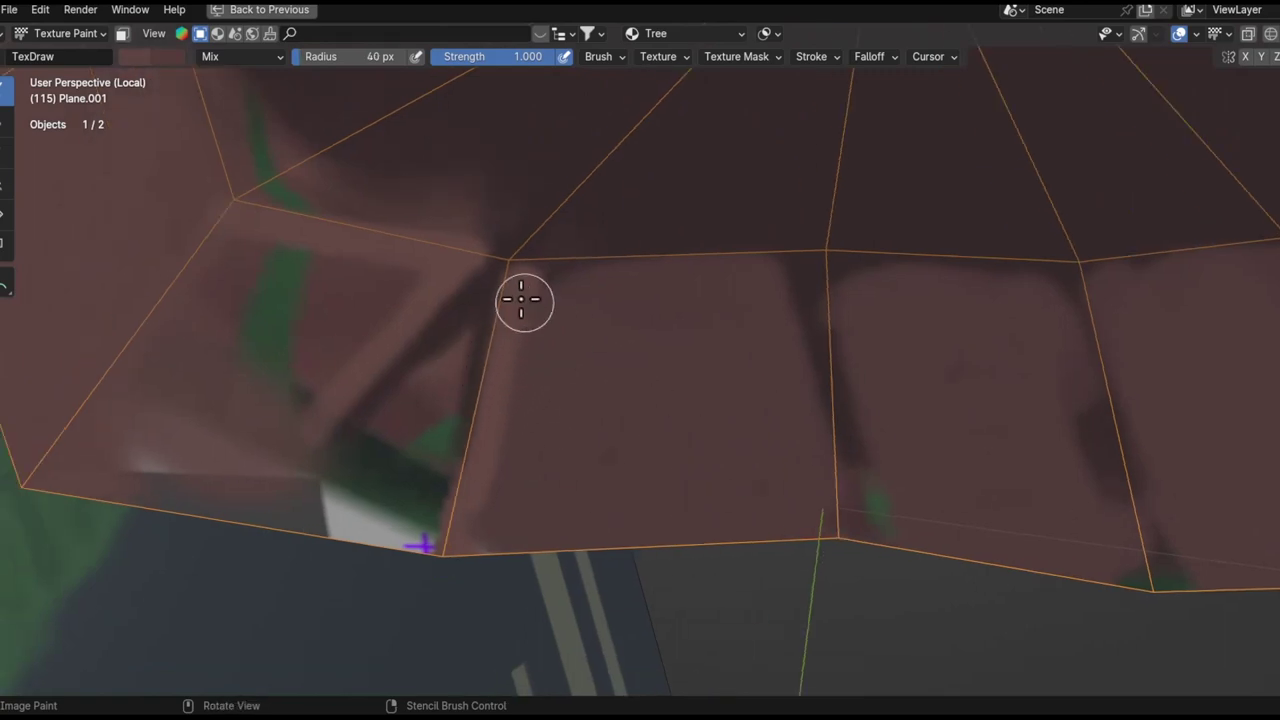
middle_click_drag(830, 308, 535, 289)
mouse_move(882, 497)
middle_mouse_down()
mouse_move(549, 526)
mouse_move(742, 438)
middle_mouse_up()
mouse_move(580, 290)
middle_mouse_down()
mouse_move(623, 266)
mouse_move(543, 426)
mouse_move(557, 277)
mouse_move(408, 424)
mouse_move(374, 603)
mouse_move(540, 420)
mouse_move(511, 440)
mouse_move(364, 256)
mouse_move(374, 414)
mouse_move(380, 391)
mouse_move(617, 376)
middle_mouse_up()
- Shrink the brush and paint the ring band with viewport overlays hidden
key("f")
left_click(529, 384)
mouse_move(529, 384)
middle_mouse_down()
mouse_move(500, 443)
mouse_move(463, 214)
mouse_move(558, 462)
middle_mouse_up()
middle_click_drag(445, 306, 420, 400)
key("f")
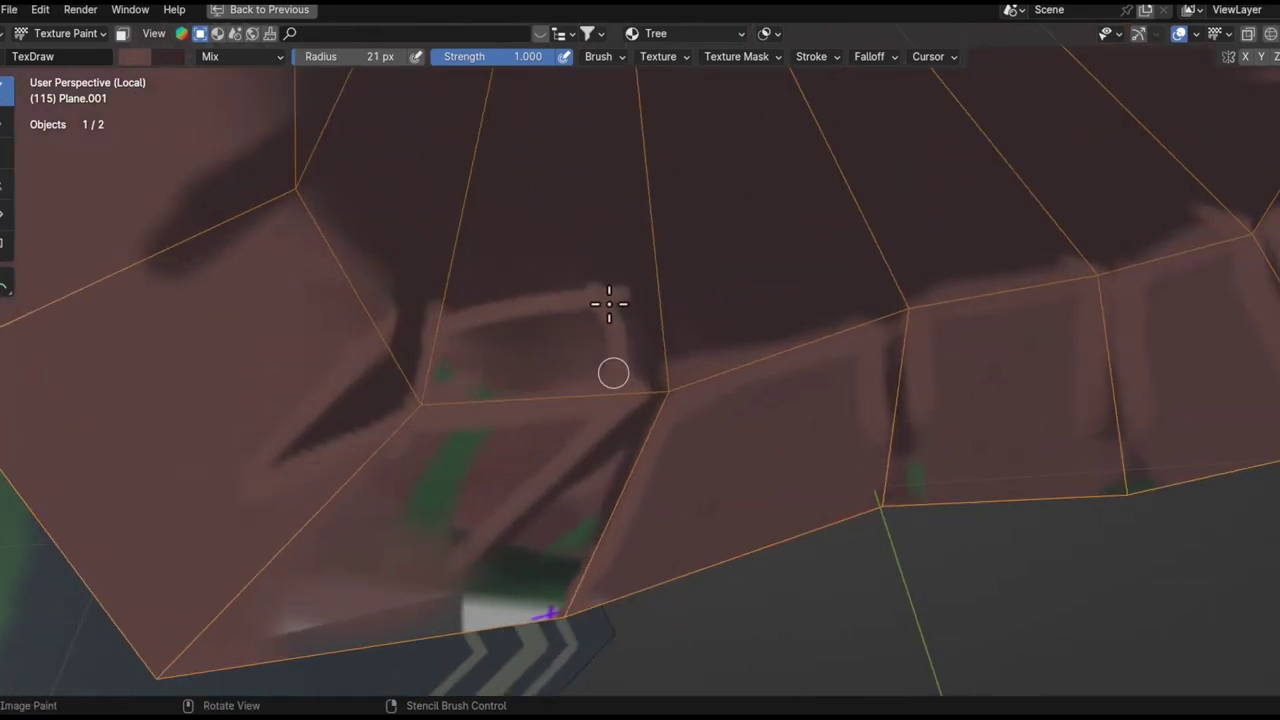
mouse_move(455, 355)
middle_mouse_down()
mouse_move(531, 448)
mouse_move(303, 463)
mouse_move(243, 665)
middle_mouse_up()
mouse_move(341, 419)
middle_mouse_down("ctrl")
mouse_move(406, 477)
mouse_move(400, 326)
mouse_move(549, 594)
middle_mouse_up("ctrl")
mouse_move(384, 318)
middle_mouse_down()
mouse_move(449, 329)
mouse_move(500, 271)
mouse_move(403, 437)
mouse_move(537, 499)
mouse_move(534, 417)
mouse_move(529, 578)
middle_mouse_up()
key("shift+alt+z")
key("shift+alt+z")
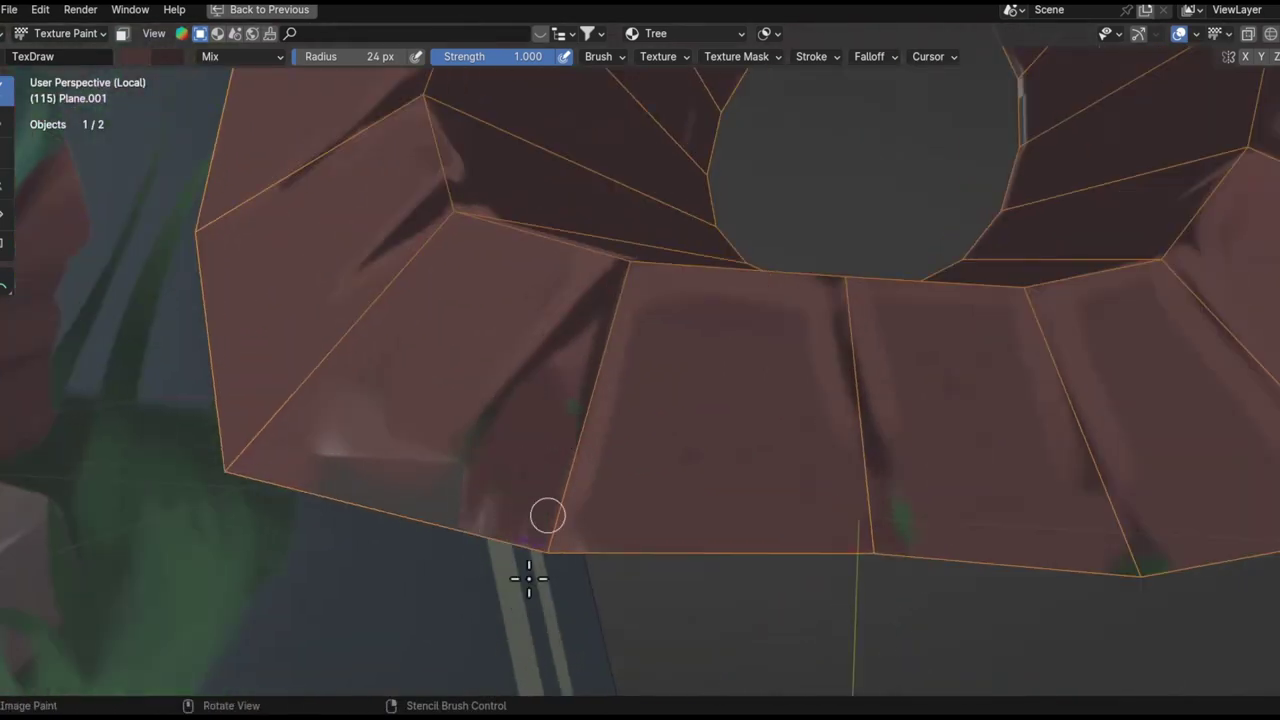
mouse_move(518, 469)
middle_mouse_down()
mouse_move(434, 371)
mouse_move(506, 457)
mouse_move(505, 440)
mouse_move(480, 414)
mouse_move(480, 366)
mouse_move(477, 521)
mouse_move(608, 500)
mouse_move(429, 466)
mouse_move(646, 531)
mouse_move(886, 491)
mouse_move(622, 470)
mouse_move(511, 560)
mouse_move(480, 506)
mouse_move(537, 491)
mouse_move(530, 545)
mouse_move(409, 480)
mouse_move(475, 410)
middle_mouse_up()
key("KP_Divide")
- Paint cracks along the stump rim and around the front of the hole
mouse_move(704, 246)
middle_mouse_down()
mouse_move(320, 354)
mouse_move(683, 346)
mouse_move(587, 521)
mouse_move(592, 357)
mouse_move(543, 500)
mouse_move(593, 398)
mouse_move(391, 546)
mouse_move(506, 537)
mouse_move(600, 497)
mouse_move(372, 306)
middle_mouse_up()
mouse_move(740, 433)
middle_mouse_down()
mouse_move(606, 291)
mouse_move(660, 400)
mouse_move(609, 409)
mouse_move(527, 479)
mouse_move(543, 371)
mouse_move(533, 415)
middle_mouse_up()
mouse_move(717, 212)
middle_mouse_down()
mouse_move(551, 403)
mouse_move(529, 274)
mouse_move(400, 517)
middle_mouse_up()
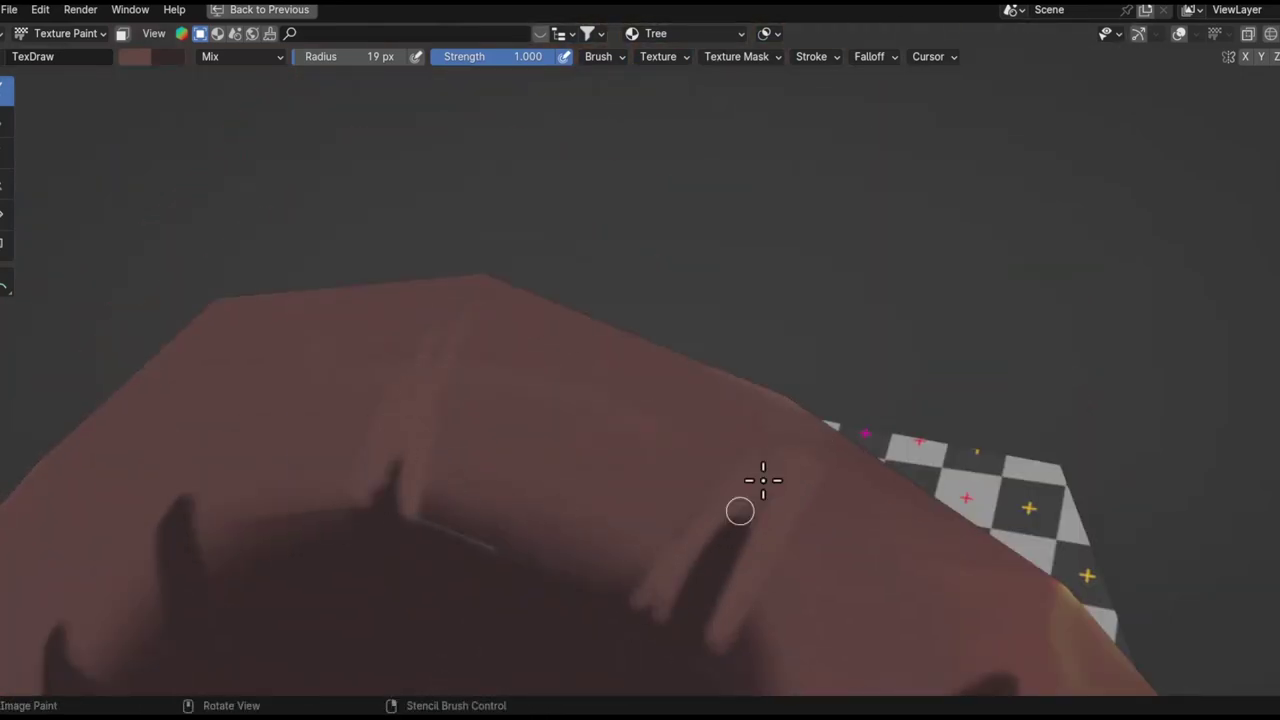
mouse_move(656, 551)
middle_mouse_down()
mouse_move(346, 394)
mouse_move(506, 426)
mouse_move(346, 480)
middle_mouse_up()
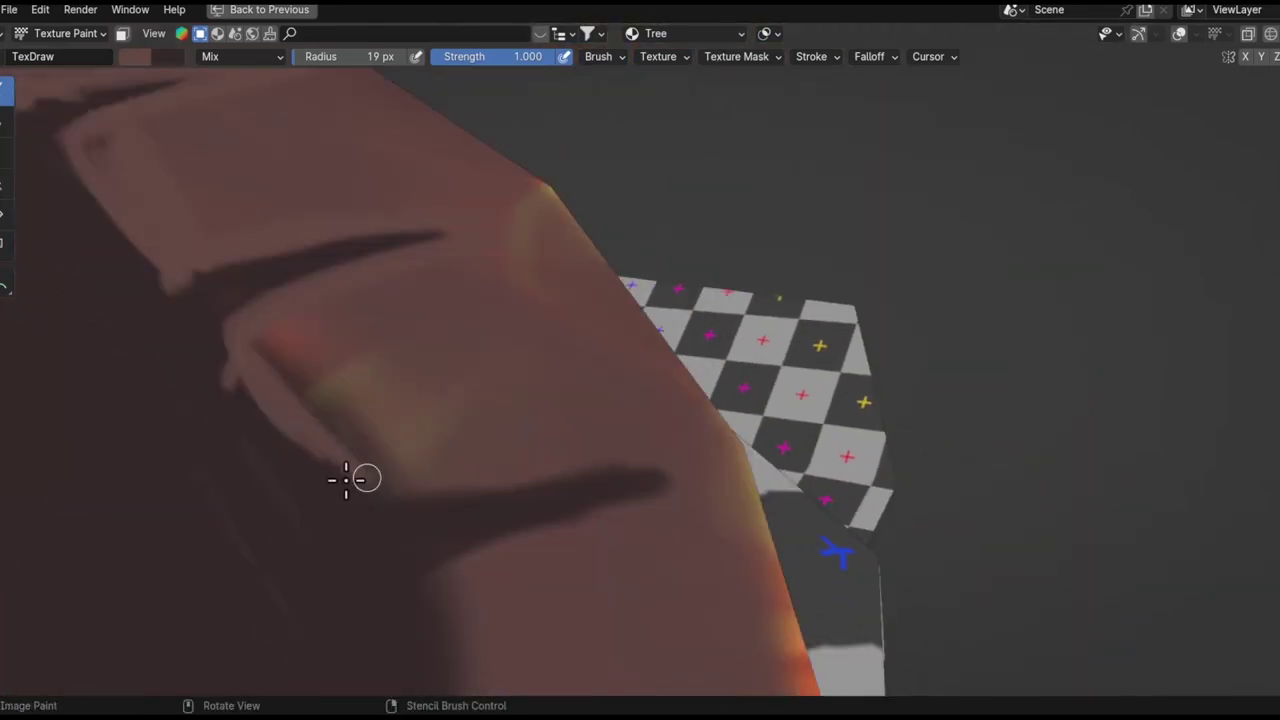
mouse_move(377, 433)
middle_mouse_down()
mouse_move(343, 543)
mouse_move(494, 340)
middle_mouse_up()
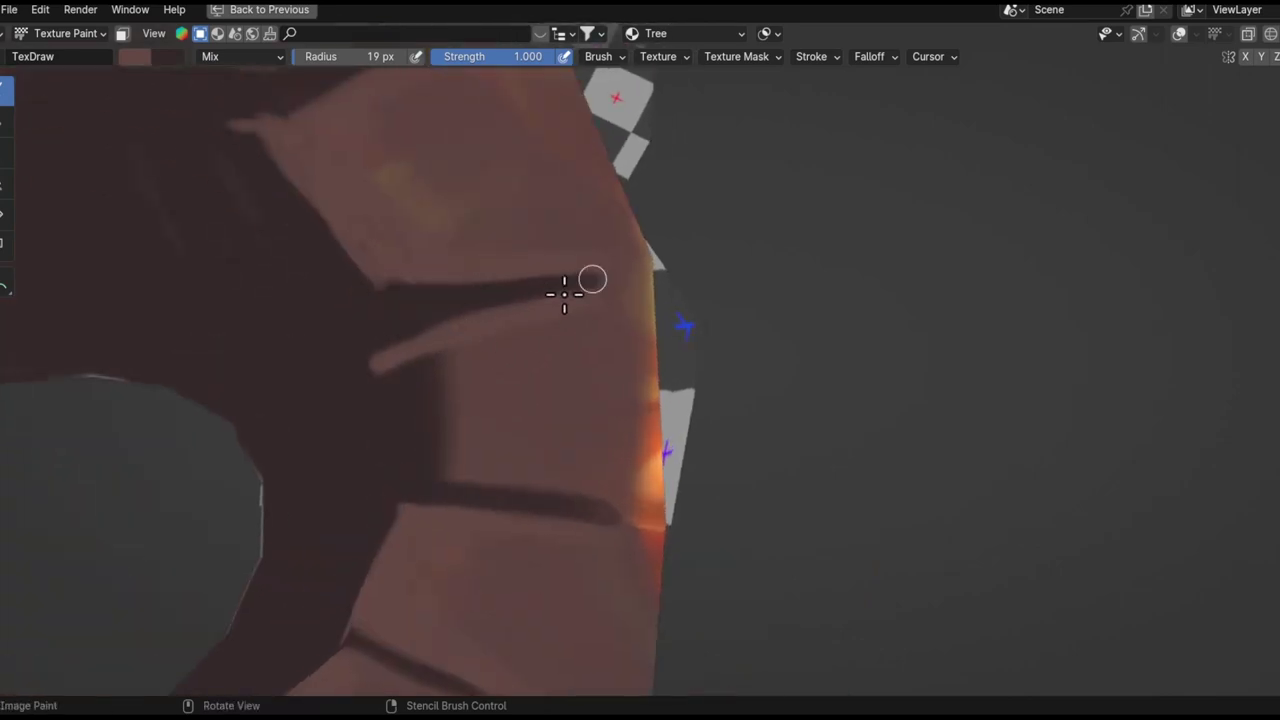
mouse_move(542, 300)
middle_mouse_down()
mouse_move(486, 380)
mouse_move(543, 389)
mouse_move(466, 417)
mouse_move(394, 337)
mouse_move(300, 383)
mouse_move(363, 320)
mouse_move(403, 371)
mouse_move(522, 356)
mouse_move(577, 429)
mouse_move(355, 555)
mouse_move(348, 433)
mouse_move(297, 537)
mouse_move(297, 434)
mouse_move(397, 383)
mouse_move(273, 398)
mouse_move(233, 601)
middle_mouse_up()
scroll(233, 601, "down", 5)
scroll(233, 601, "up", 5)
mouse_move(200, 463)
middle_mouse_down()
mouse_move(357, 374)
mouse_move(316, 368)
middle_mouse_up()
mouse_move(396, 360)
middle_mouse_down()
mouse_move(394, 214)
mouse_move(194, 463)
mouse_move(798, 216)
middle_mouse_up()
mouse_move(258, 391)
middle_mouse_down()
mouse_move(106, 623)
mouse_move(409, 309)
mouse_move(520, 277)
middle_mouse_up()
mouse_move(354, 341)
middle_mouse_down("ctrl")
mouse_move(177, 703)
mouse_move(294, 366)
mouse_move(249, 429)
mouse_move(346, 222)
middle_mouse_up("ctrl")
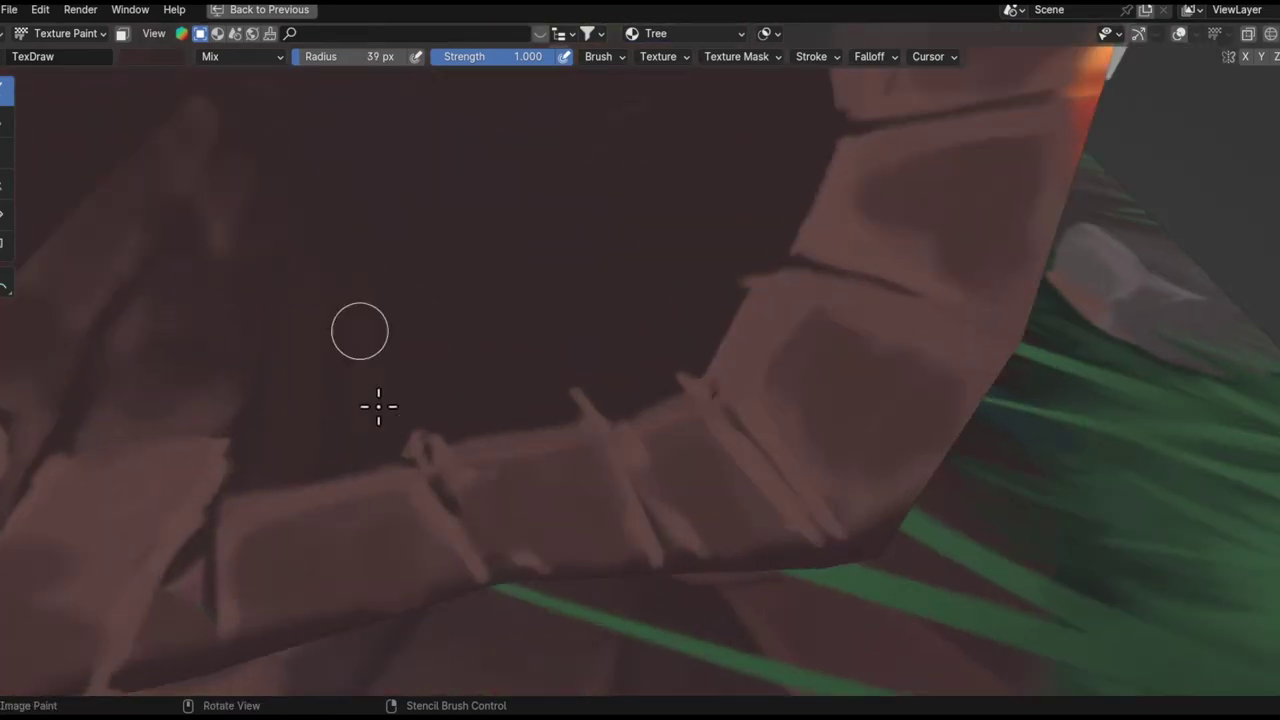
mouse_move(312, 350)
middle_mouse_down()
mouse_move(334, 430)
mouse_move(471, 471)
mouse_move(371, 291)
mouse_move(533, 354)
mouse_move(422, 206)
middle_mouse_up()
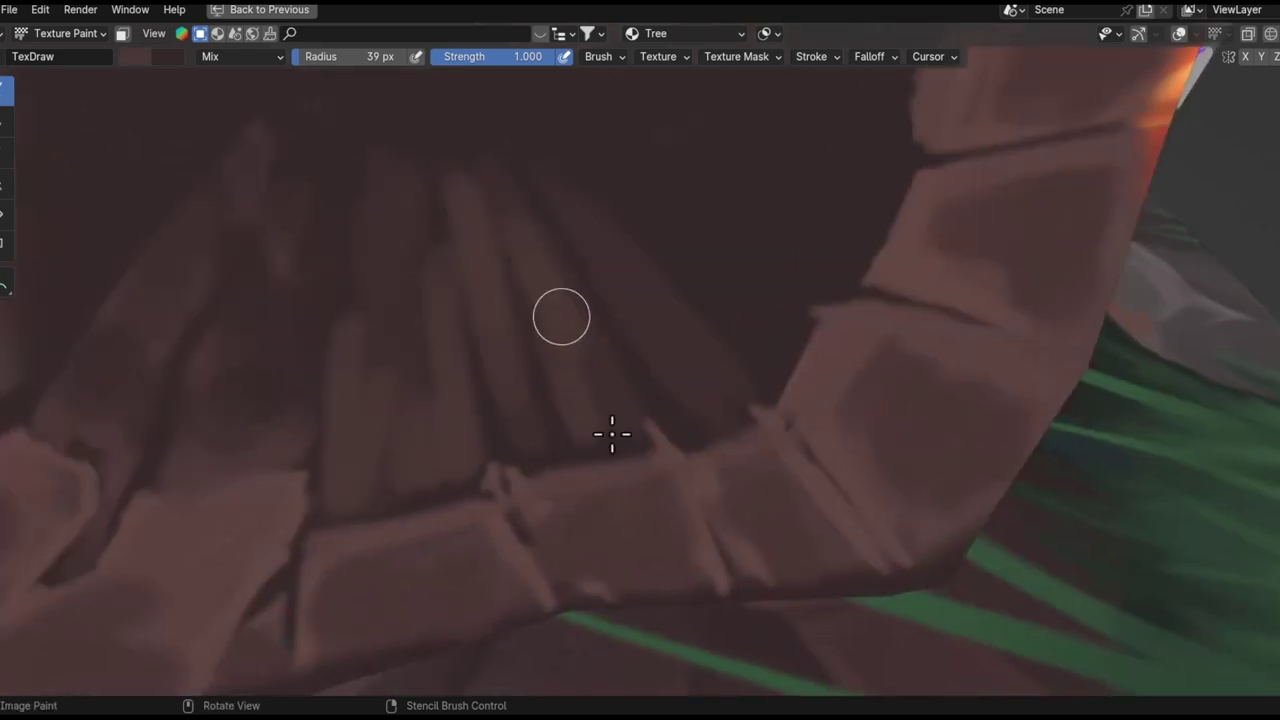
- Sample a dark colour and shade the inside and sides of the hole
scroll(509, 277, "down", 5)
scroll(443, 349, "up", 4)
scroll(446, 344, "up", 2)
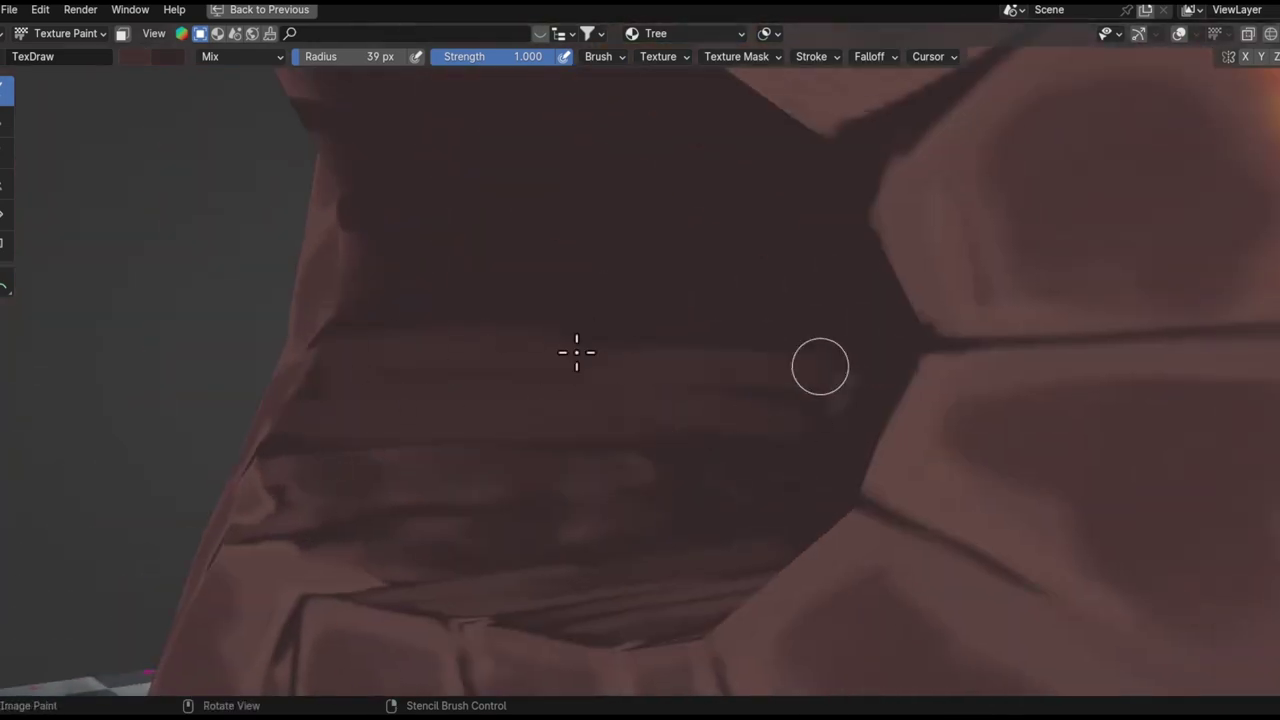
scroll(476, 364, "down", 3)
scroll(363, 446, "up", 2)
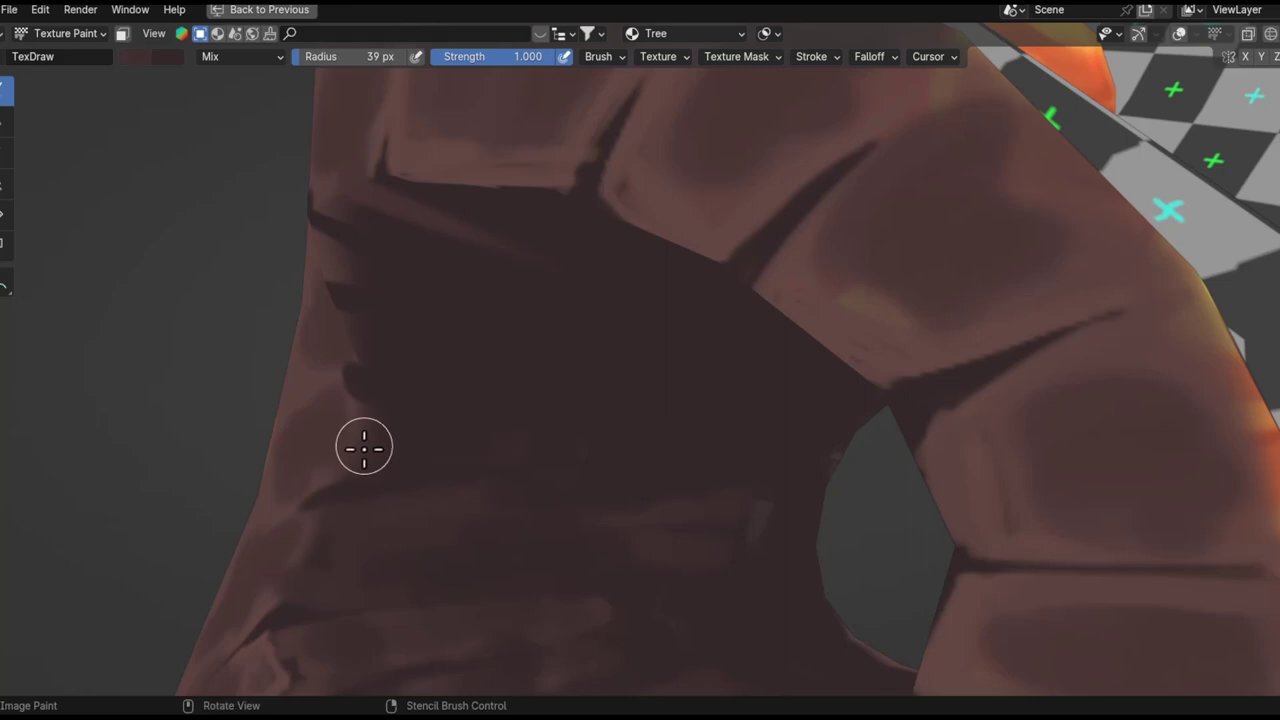
scroll(357, 346, "up", 2)
scroll(571, 326, "down", 2)
key("s")
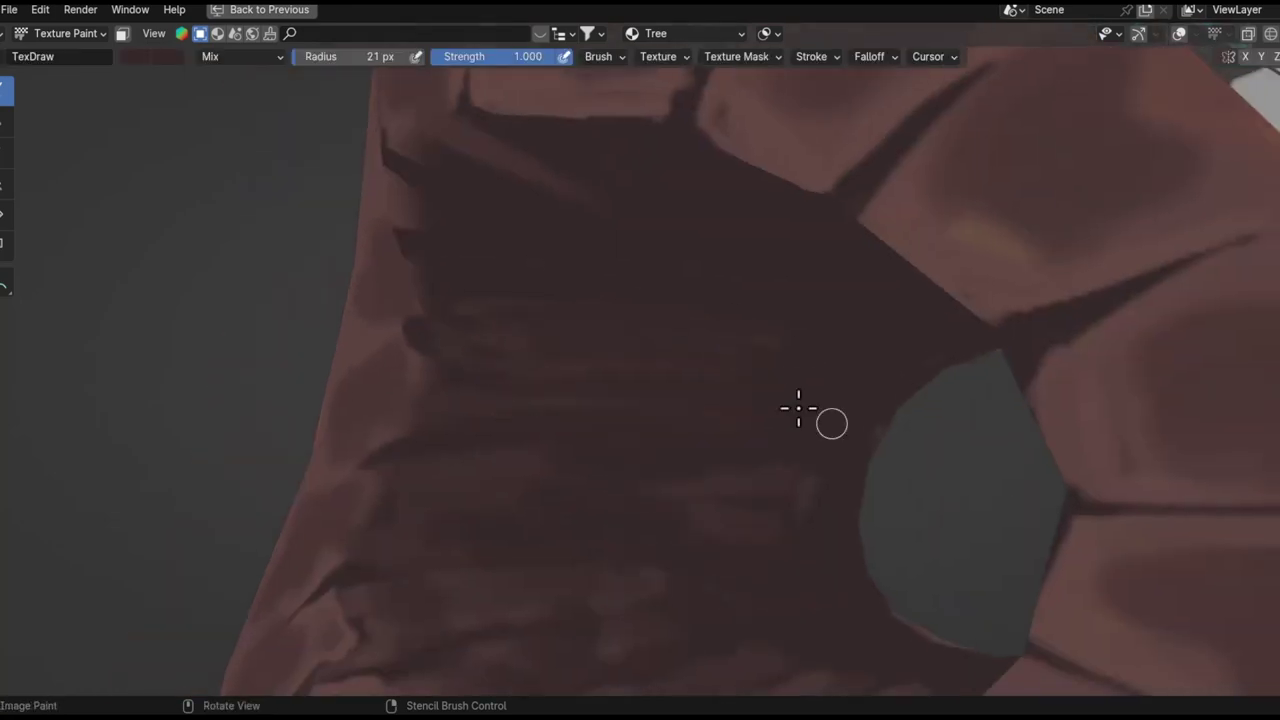
scroll(694, 466, "down", 4)
scroll(423, 403, "up", 2)
scroll(423, 403, "up", 3)
mouse_move(423, 403)
middle_mouse_down()
mouse_move(427, 447)
mouse_move(386, 309)
mouse_move(526, 289)
mouse_move(720, 363)
mouse_move(385, 268)
mouse_move(434, 499)
middle_mouse_up()
scroll(385, 268, "down", 3)
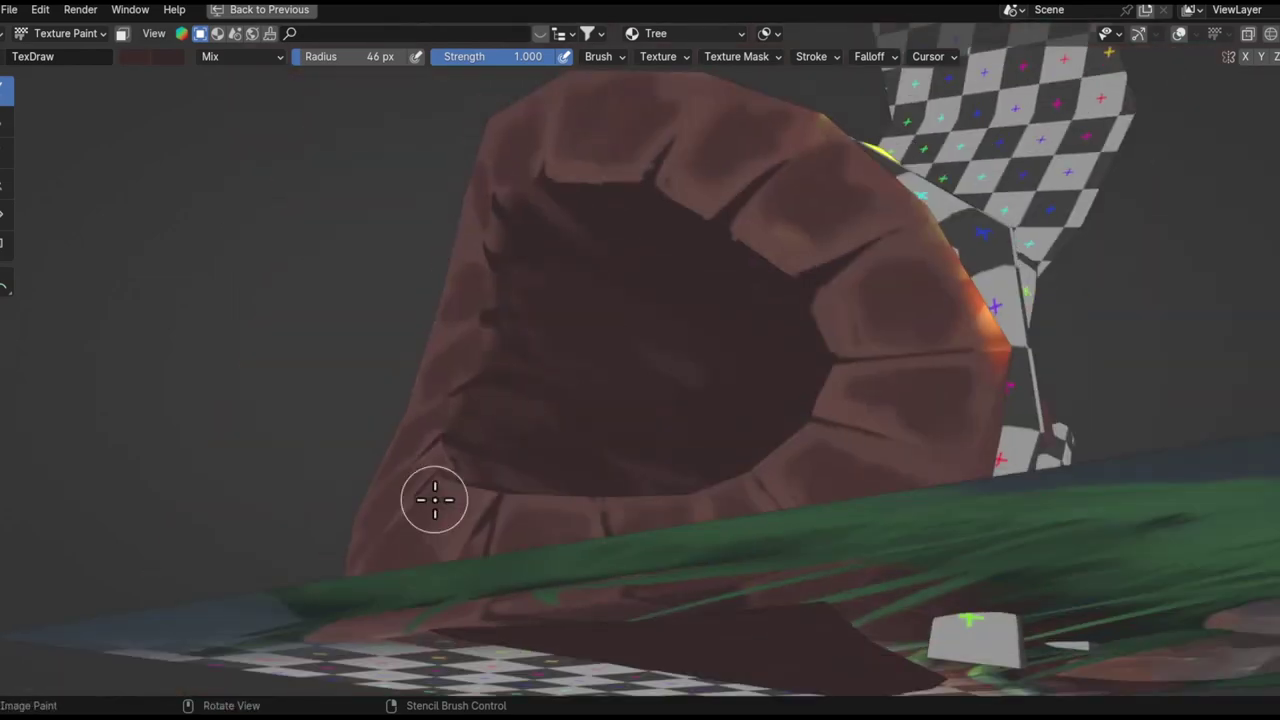
mouse_move(721, 214)
middle_mouse_down()
mouse_move(508, 337)
mouse_move(449, 537)
middle_mouse_up()
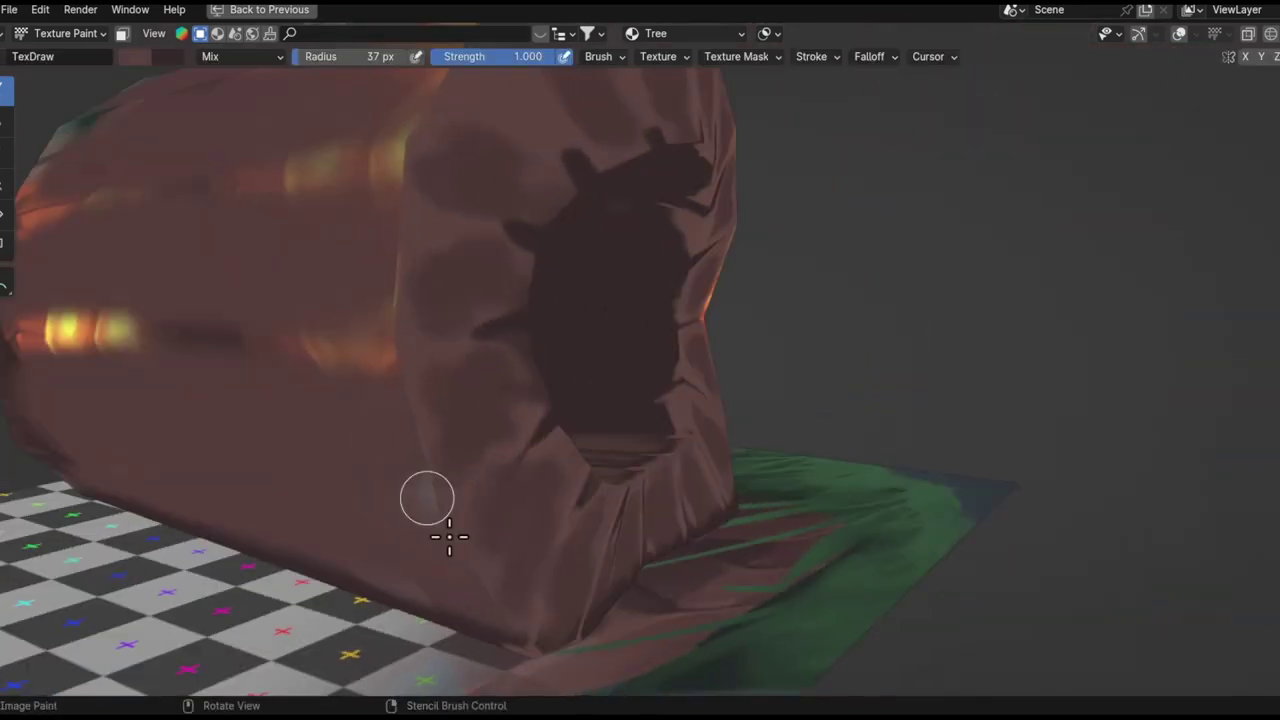
mouse_move(462, 383)
middle_mouse_down()
mouse_move(743, 486)
mouse_move(351, 634)
mouse_move(692, 145)
mouse_move(814, 177)
mouse_move(560, 371)
middle_mouse_up()
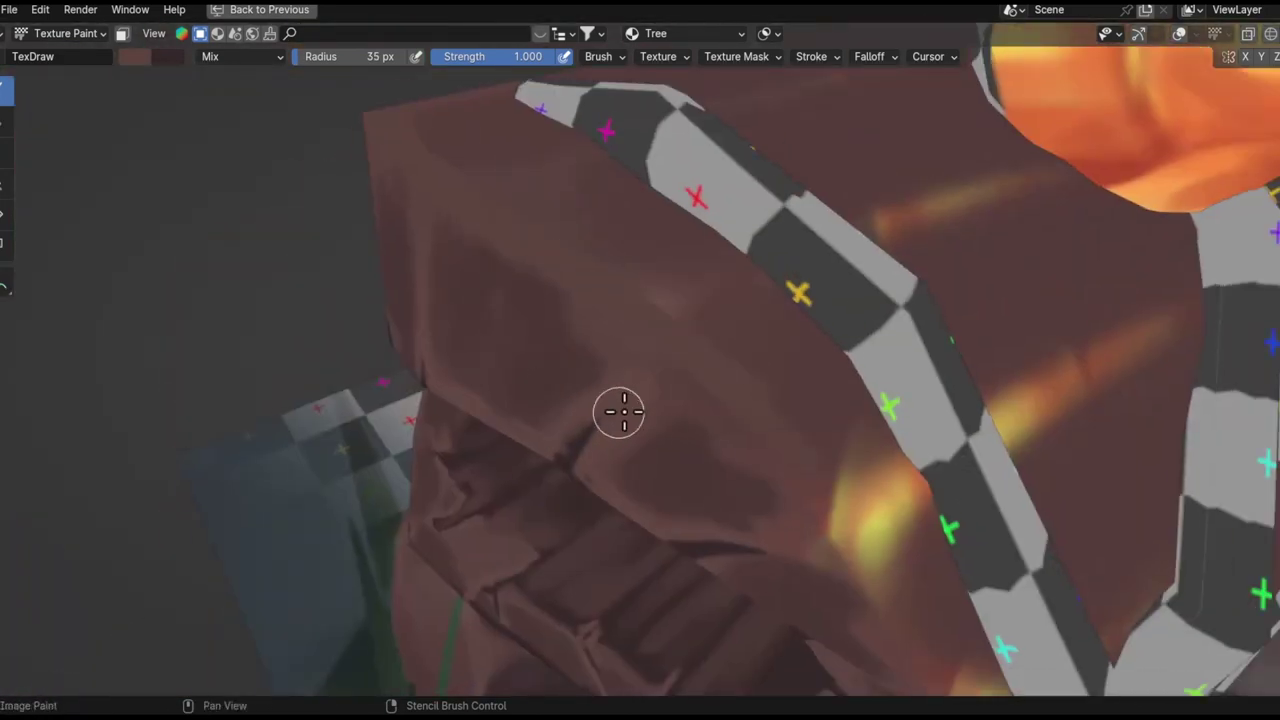
- Set the brush to 17 px and paint bark grooves along the trunk sides
key("f")
mouse_move(620, 409)
middle_mouse_down()
mouse_move(560, 311)
mouse_move(683, 229)
mouse_move(414, 246)
mouse_move(380, 326)
mouse_move(480, 484)
mouse_move(494, 400)
mouse_move(451, 349)
mouse_move(680, 309)
mouse_move(635, 450)
mouse_move(628, 442)
middle_mouse_up()
left_click(560, 311)
mouse_move(679, 170)
middle_mouse_down()
mouse_move(606, 437)
mouse_move(574, 446)
mouse_move(637, 500)
mouse_move(652, 474)
mouse_move(486, 451)
mouse_move(397, 623)
mouse_move(443, 420)
mouse_move(408, 432)
middle_mouse_up()
middle_click_drag(491, 450, 725, 400)
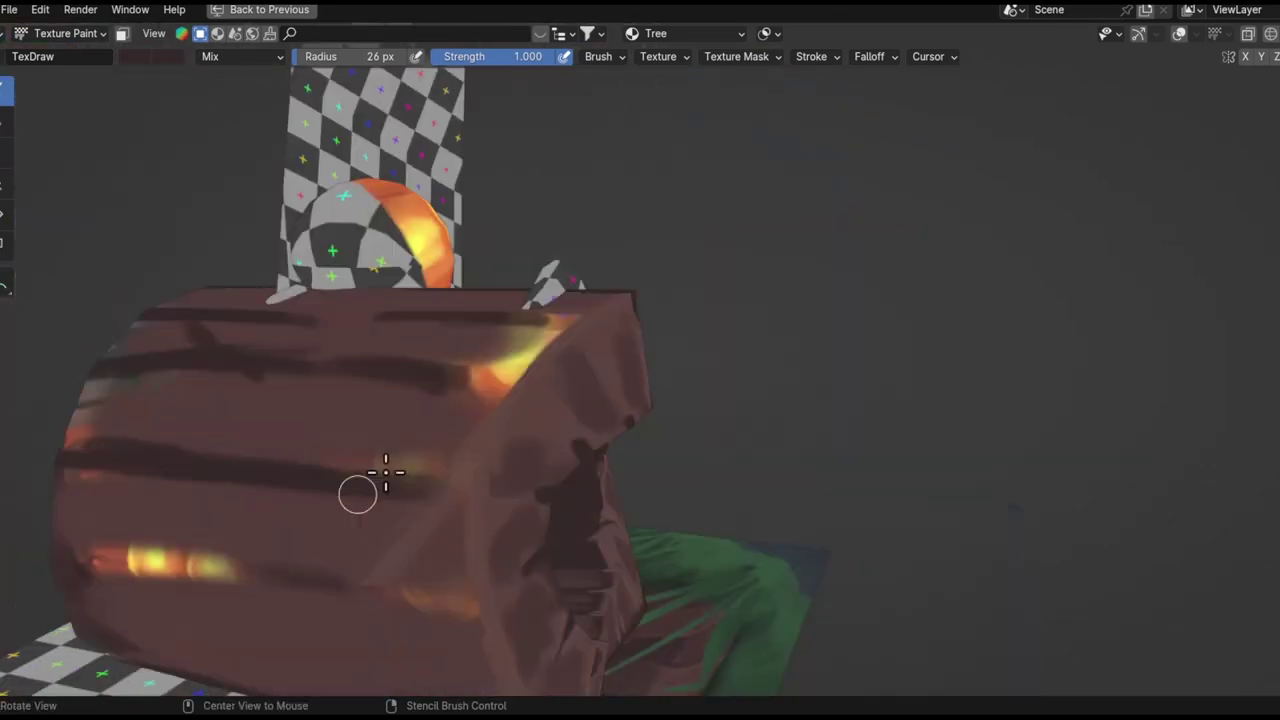
middle_click_drag(495, 505, 561, 329)
mouse_move(710, 264)
middle_mouse_down()
mouse_move(594, 329)
mouse_move(689, 231)
mouse_move(857, 349)
mouse_move(446, 399)
mouse_move(674, 386)
mouse_move(649, 457)
mouse_move(671, 463)
mouse_move(619, 441)
mouse_move(589, 337)
mouse_move(477, 569)
mouse_move(620, 266)
mouse_move(551, 372)
mouse_move(654, 360)
mouse_move(1140, 160)
mouse_move(663, 234)
mouse_move(950, 280)
mouse_move(49, 520)
mouse_move(671, 303)
mouse_move(237, 563)
mouse_move(570, 345)
mouse_move(552, 430)
middle_mouse_up()
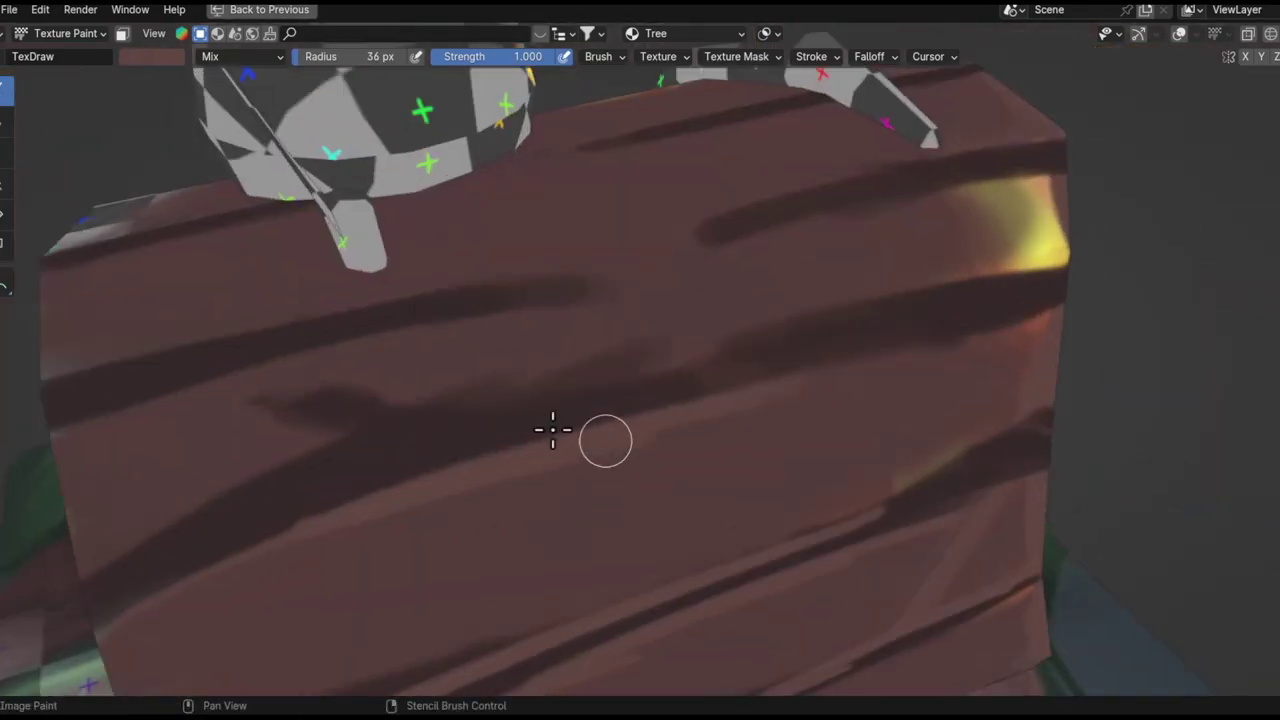
mouse_move(638, 371)
middle_mouse_down()
mouse_move(466, 334)
mouse_move(480, 286)
mouse_move(543, 303)
mouse_move(578, 345)
mouse_move(914, 286)
mouse_move(526, 337)
mouse_move(292, 324)
middle_mouse_up()
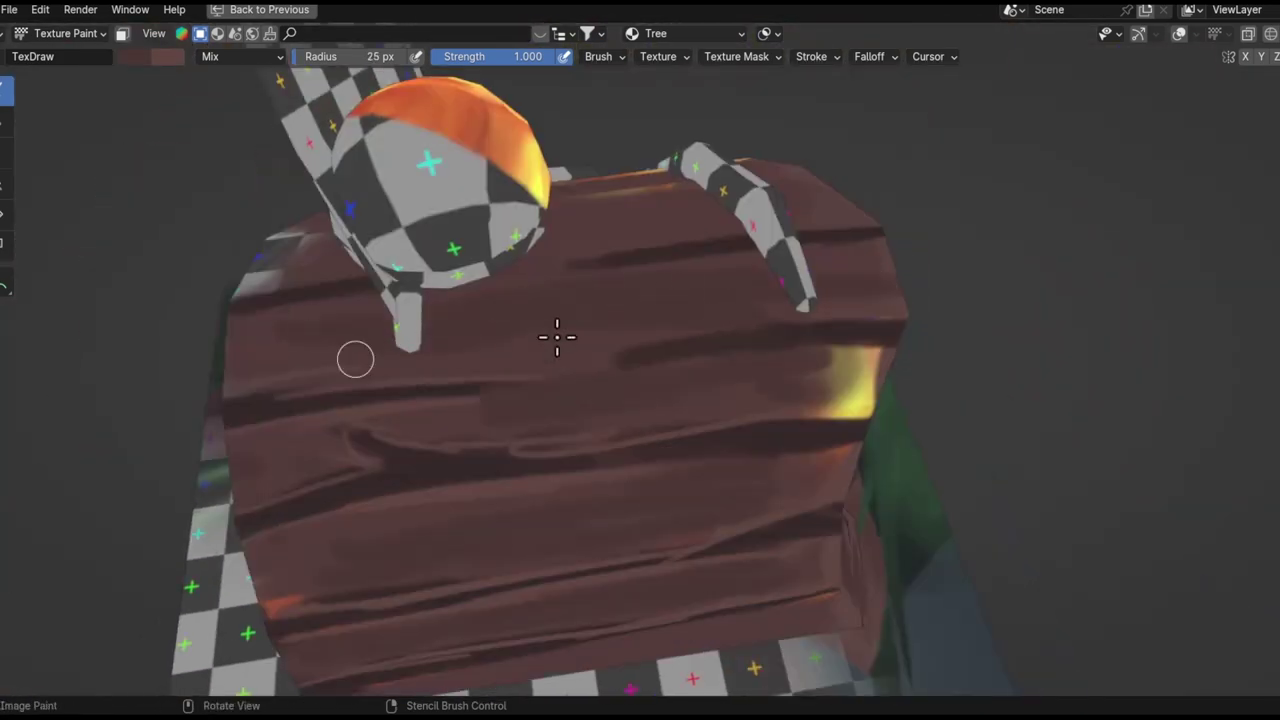
mouse_move(568, 425)
middle_mouse_down()
mouse_move(557, 320)
mouse_move(657, 345)
mouse_move(477, 393)
mouse_move(805, 382)
middle_mouse_up()
middle_click_drag(507, 400, 542, 342)
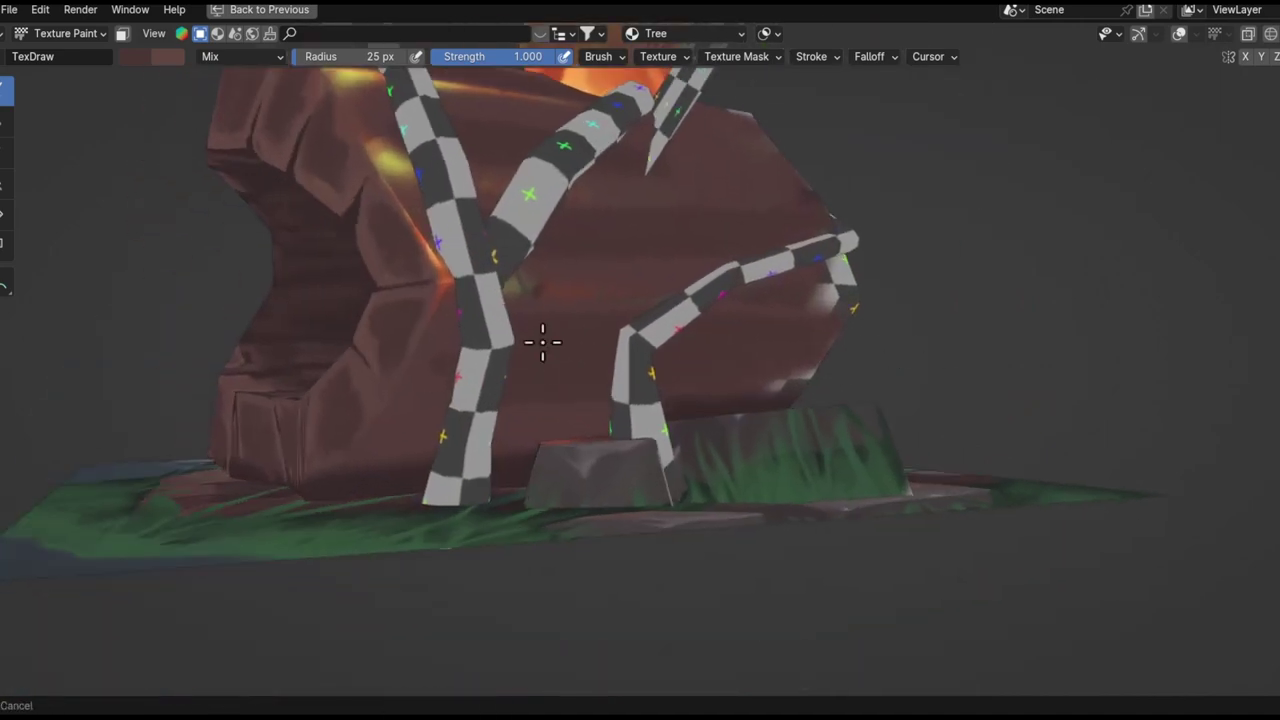
mouse_move(593, 308)
middle_mouse_down()
mouse_move(560, 209)
mouse_move(514, 387)
middle_mouse_up()
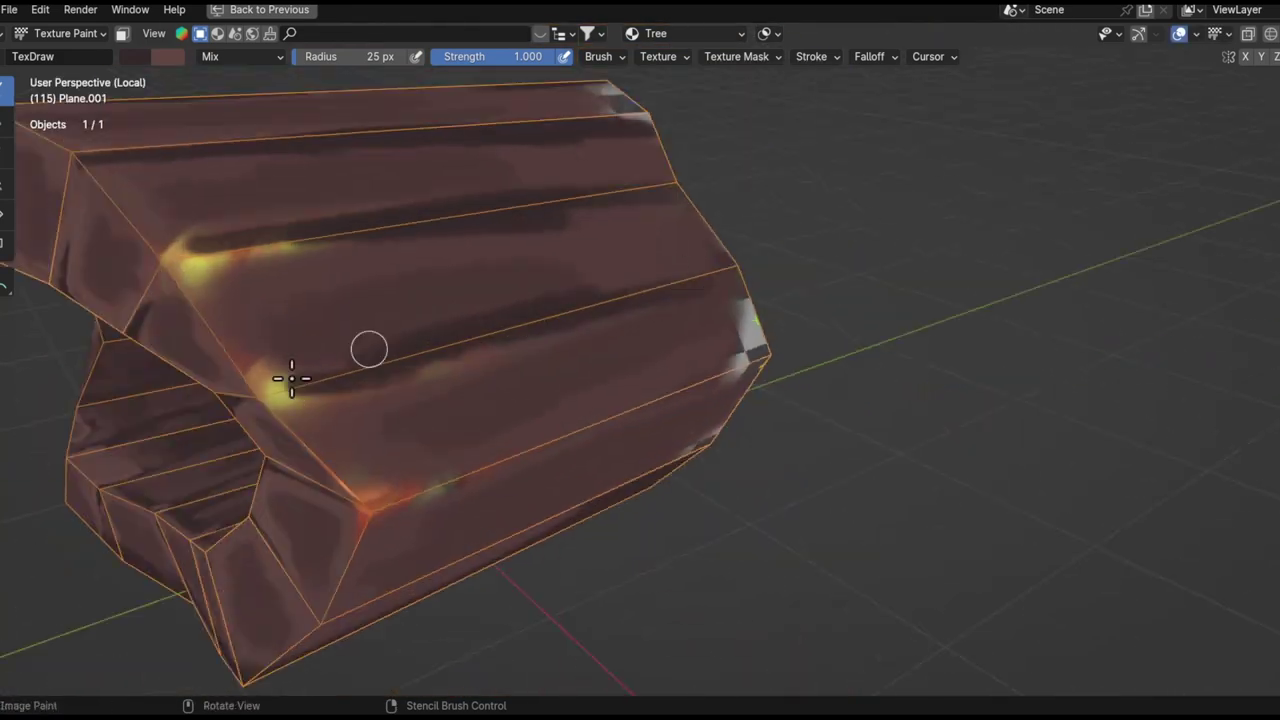
- Orbit down into the ring's hole and close in on its rim from several angles
scroll(355, 230, "up", 5)
mouse_move(249, 329)
middle_mouse_down()
mouse_move(323, 437)
mouse_move(286, 400)
mouse_move(296, 362)
mouse_move(386, 549)
mouse_move(580, 391)
mouse_move(663, 423)
mouse_move(558, 393)
mouse_move(526, 314)
middle_mouse_up()
scroll(503, 597, "down", 5)
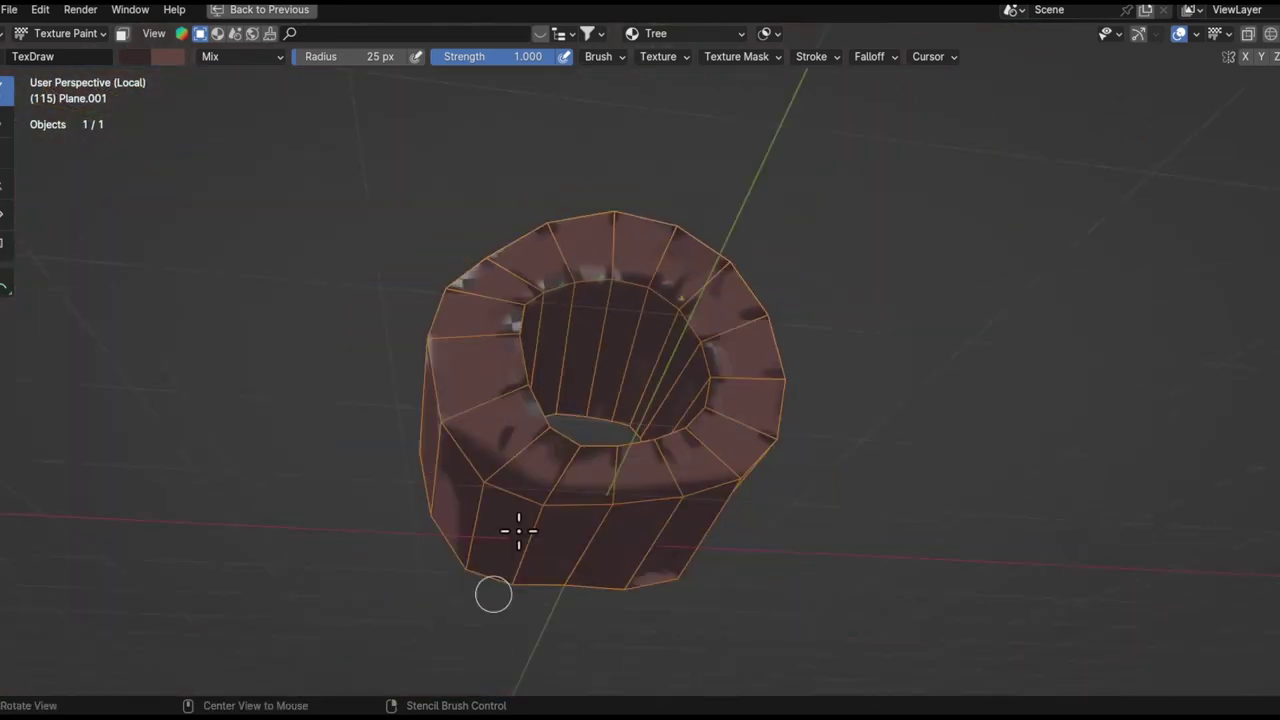
scroll(583, 429, "up", 4)
middle_click_drag(583, 429, 531, 361)
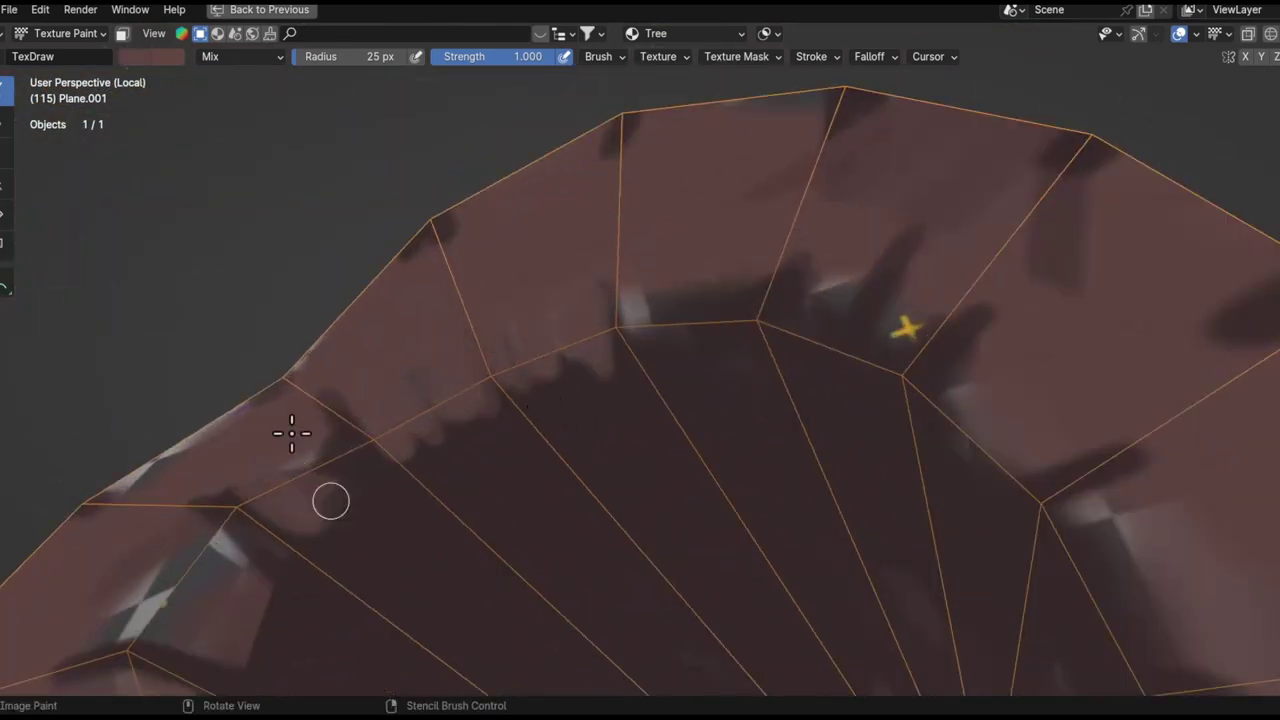
middle_click_drag(219, 463, 425, 405)
mouse_move(539, 440)
middle_mouse_down()
mouse_move(449, 414)
mouse_move(314, 306)
mouse_move(346, 286)
mouse_move(384, 430)
mouse_move(189, 503)
mouse_move(300, 357)
middle_mouse_up()
scroll(251, 406, "down", 4)
scroll(447, 409, "up", 4)
- Move in close on the painted faces, including the longer striped face, to check the jagged rim edges
mouse_move(482, 566)
middle_mouse_down()
mouse_move(449, 489)
mouse_move(171, 443)
middle_mouse_up()
scroll(391, 343, "up", 4)
middle_click_drag(391, 343, 423, 378)
mouse_move(330, 401)
middle_mouse_down()
mouse_move(403, 354)
mouse_move(451, 297)
mouse_move(651, 169)
middle_mouse_up()
mouse_move(376, 341)
middle_mouse_down()
mouse_move(374, 434)
mouse_move(451, 403)
mouse_move(623, 283)
mouse_move(263, 450)
mouse_move(346, 363)
middle_mouse_up()
mouse_move(194, 340)
middle_mouse_down()
mouse_move(497, 377)
mouse_move(457, 534)
mouse_move(477, 403)
mouse_move(383, 271)
mouse_move(523, 323)
mouse_move(623, 337)
mouse_move(658, 360)
mouse_move(806, 354)
mouse_move(597, 357)
mouse_move(584, 530)
mouse_move(640, 346)
mouse_move(594, 423)
mouse_move(692, 381)
middle_mouse_up()
mouse_move(956, 278)
middle_mouse_down()
mouse_move(817, 423)
mouse_move(651, 434)
mouse_move(697, 397)
mouse_move(733, 450)
mouse_move(580, 437)
mouse_move(657, 491)
mouse_move(517, 480)
mouse_move(418, 398)
mouse_move(289, 471)
mouse_move(451, 526)
mouse_move(401, 353)
mouse_move(509, 506)
mouse_move(246, 300)
mouse_move(383, 677)
mouse_move(420, 383)
mouse_move(489, 229)
mouse_move(269, 366)
mouse_move(258, 547)
mouse_move(591, 337)
mouse_move(360, 314)
mouse_move(374, 366)
mouse_move(632, 408)
mouse_move(609, 206)
mouse_move(720, 340)
mouse_move(502, 398)
middle_mouse_up()
middle_click_drag(627, 261, 466, 451)
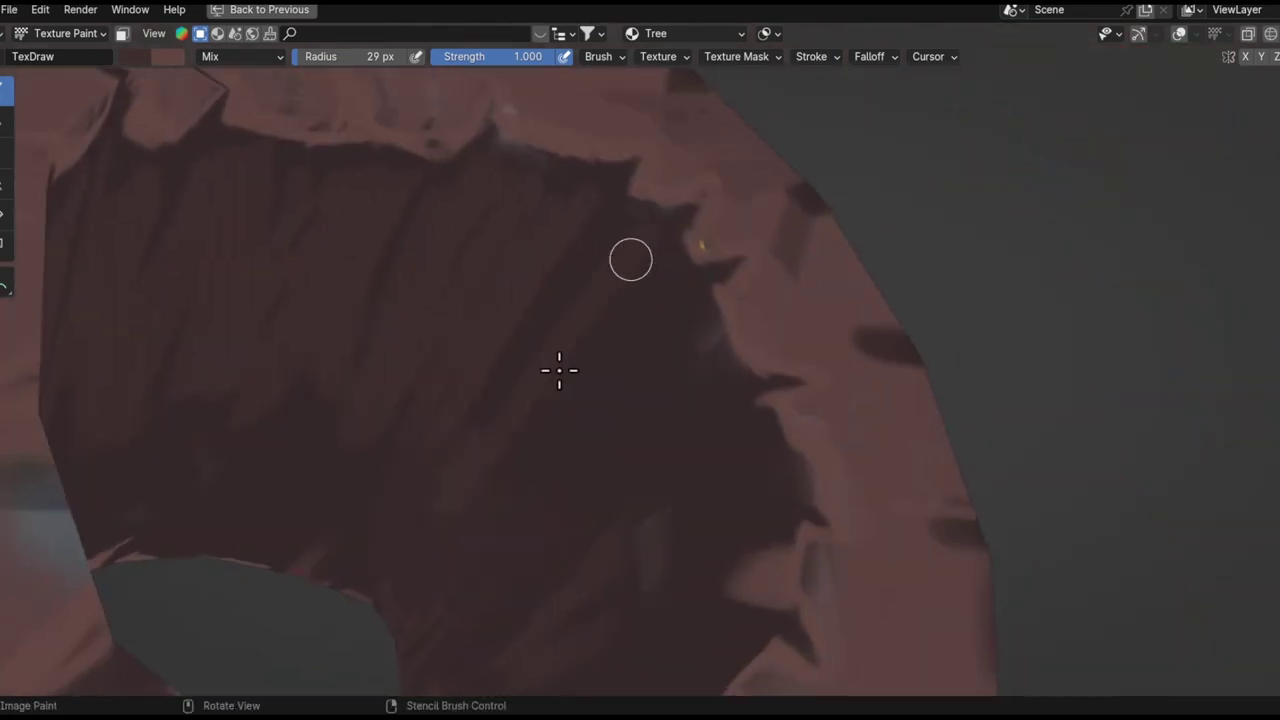
- Orbit around the hollow's opening and inner wall to inspect the dark vertical grain streaks up close
mouse_move(560, 425)
middle_mouse_down()
mouse_move(651, 417)
mouse_move(511, 348)
mouse_move(634, 377)
mouse_move(560, 543)
mouse_move(443, 434)
mouse_move(473, 360)
mouse_move(525, 455)
middle_mouse_up()
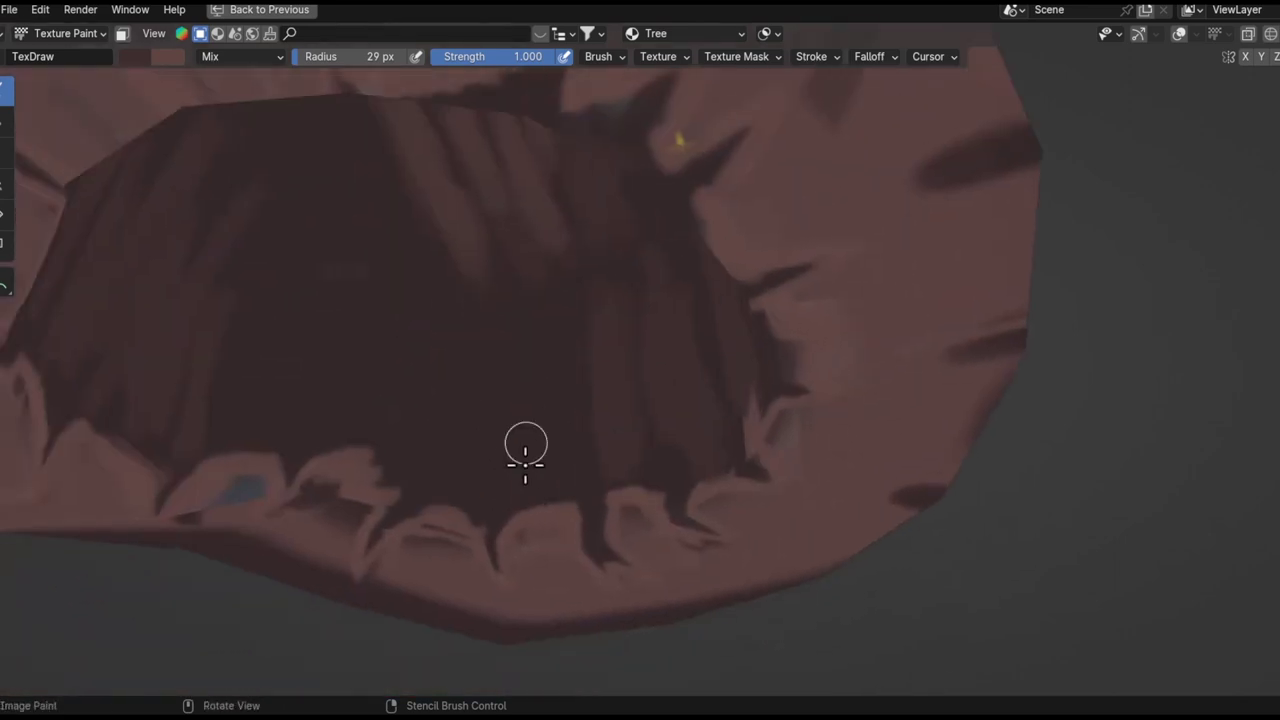
mouse_move(522, 460)
middle_mouse_down()
mouse_move(506, 594)
mouse_move(526, 517)
mouse_move(6, 157)
mouse_move(472, 420)
middle_mouse_up()
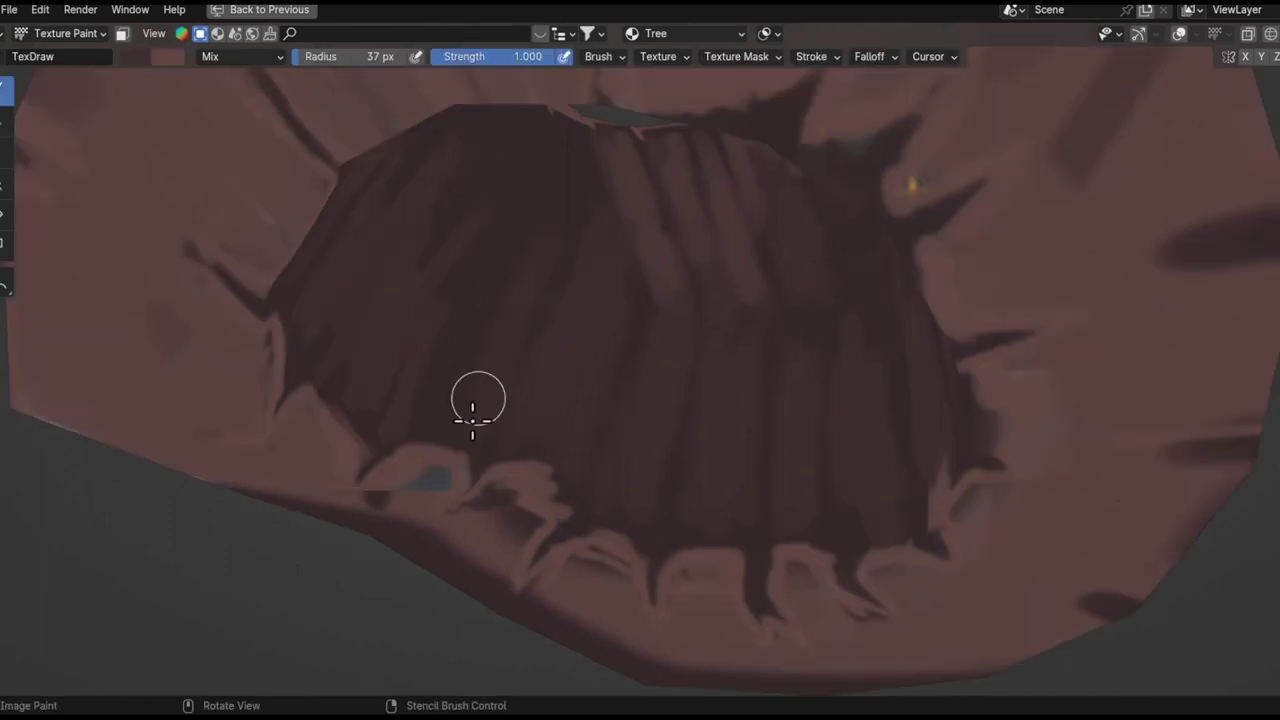
scroll(472, 420, "up", 5)
mouse_move(562, 130)
middle_mouse_down()
mouse_move(657, 171)
mouse_move(543, 494)
mouse_move(706, 549)
mouse_move(737, 403)
mouse_move(708, 382)
middle_mouse_up()
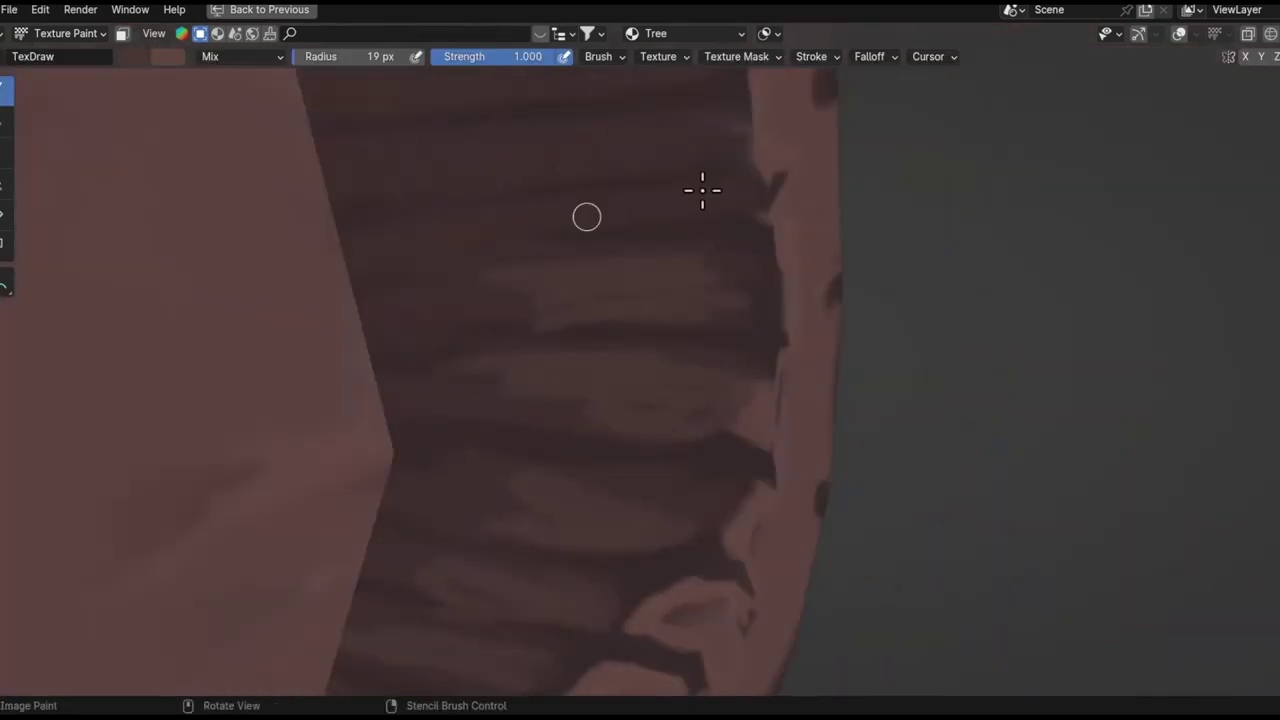
middle_click_drag(587, 217, 550, 256)
middle_click_drag(414, 315, 517, 208)
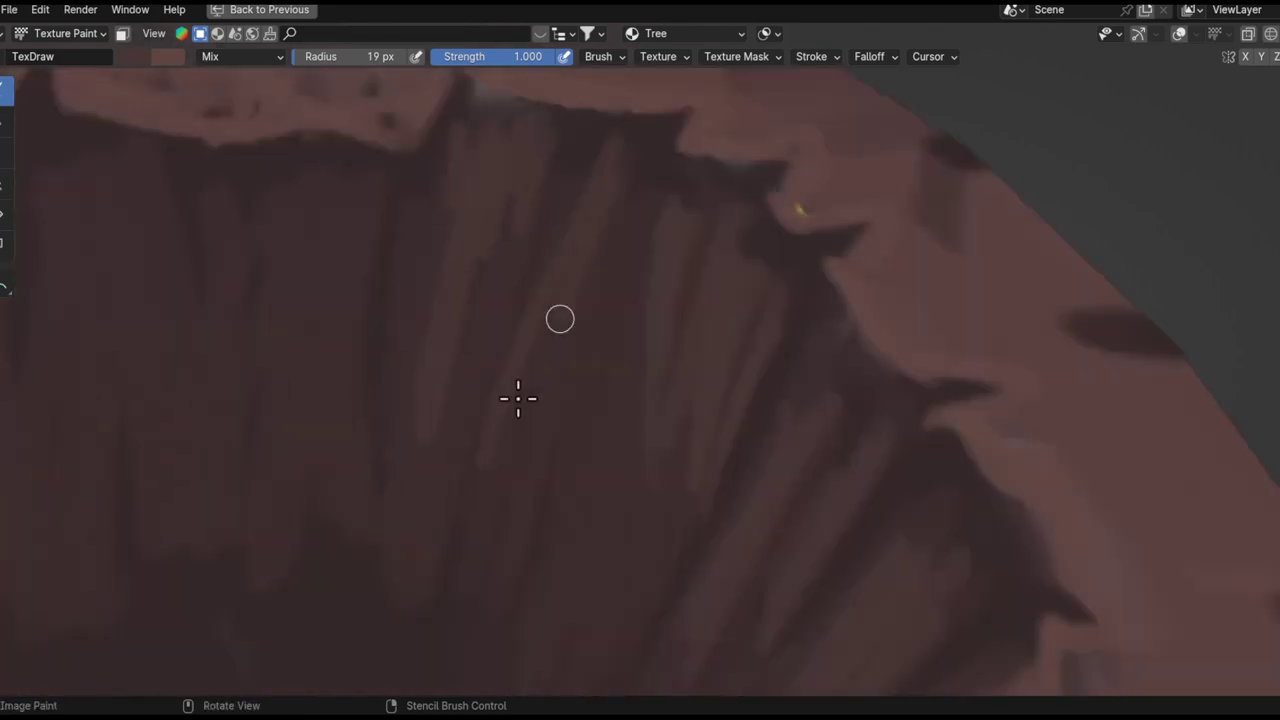
middle_click_drag(560, 319, 385, 328)
mouse_move(239, 344)
middle_mouse_down()
mouse_move(443, 506)
mouse_move(340, 334)
middle_mouse_up()
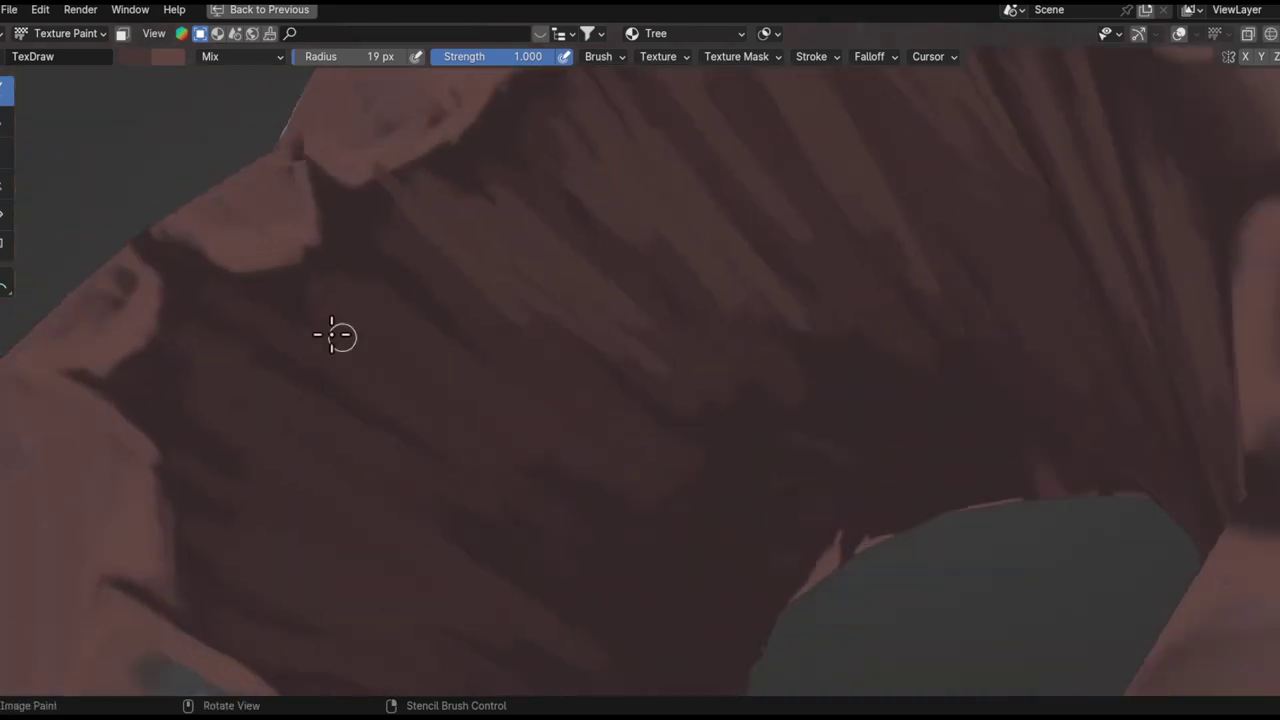
mouse_move(563, 446)
middle_mouse_down()
mouse_move(600, 420)
mouse_move(408, 528)
mouse_move(551, 354)
mouse_move(603, 368)
middle_mouse_up()
middle_click_drag(580, 489, 691, 520)
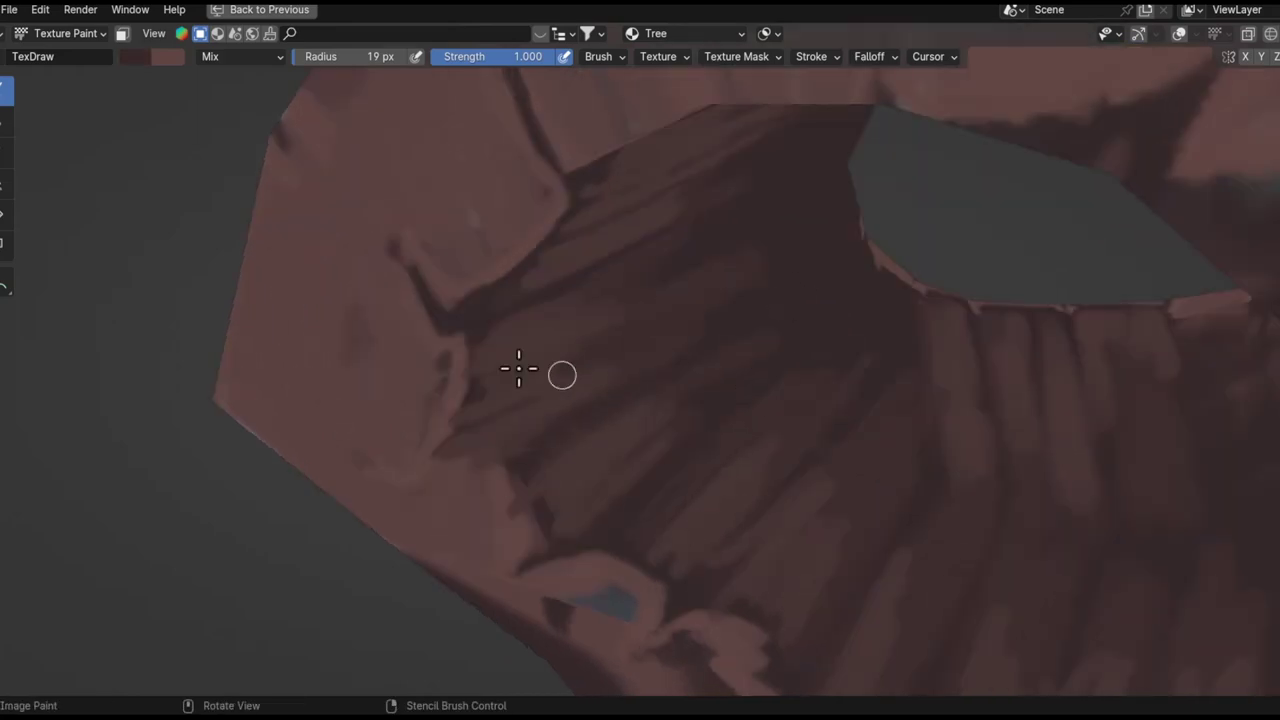
mouse_move(519, 368)
middle_mouse_down()
mouse_move(543, 106)
mouse_move(491, 163)
mouse_move(538, 401)
mouse_move(717, 189)
mouse_move(640, 400)
mouse_move(766, 486)
mouse_move(365, 502)
mouse_move(297, 303)
mouse_move(649, 386)
mouse_move(804, 346)
mouse_move(700, 377)
mouse_move(714, 457)
mouse_move(702, 454)
middle_mouse_up()
mouse_move(626, 364)
middle_mouse_down()
mouse_move(449, 449)
mouse_move(371, 380)
mouse_move(626, 383)
mouse_move(508, 351)
mouse_move(408, 363)
mouse_move(551, 394)
mouse_move(489, 503)
mouse_move(711, 357)
mouse_move(543, 314)
mouse_move(587, 464)
middle_mouse_up()
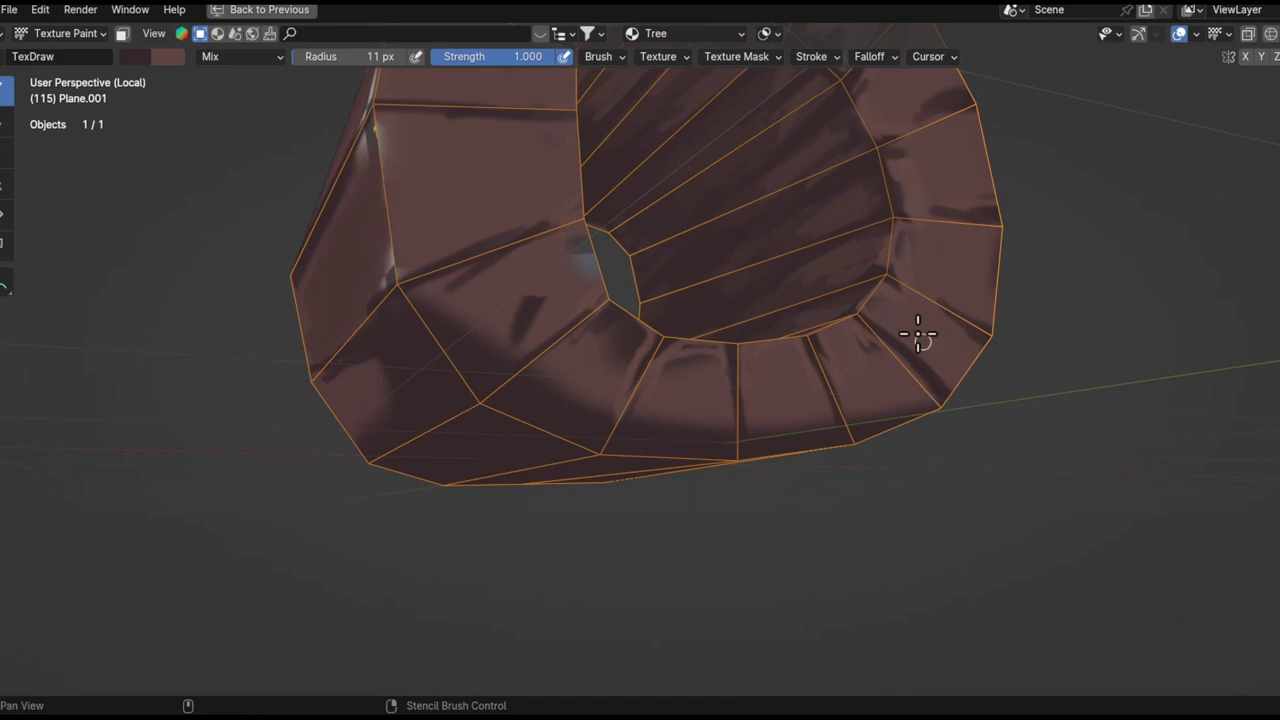
- Look down inside the ring, then swing around to the outer wall and back above
mouse_move(887, 316)
middle_mouse_down()
mouse_move(483, 420)
mouse_move(409, 323)
mouse_move(397, 223)
mouse_move(208, 336)
middle_mouse_up()
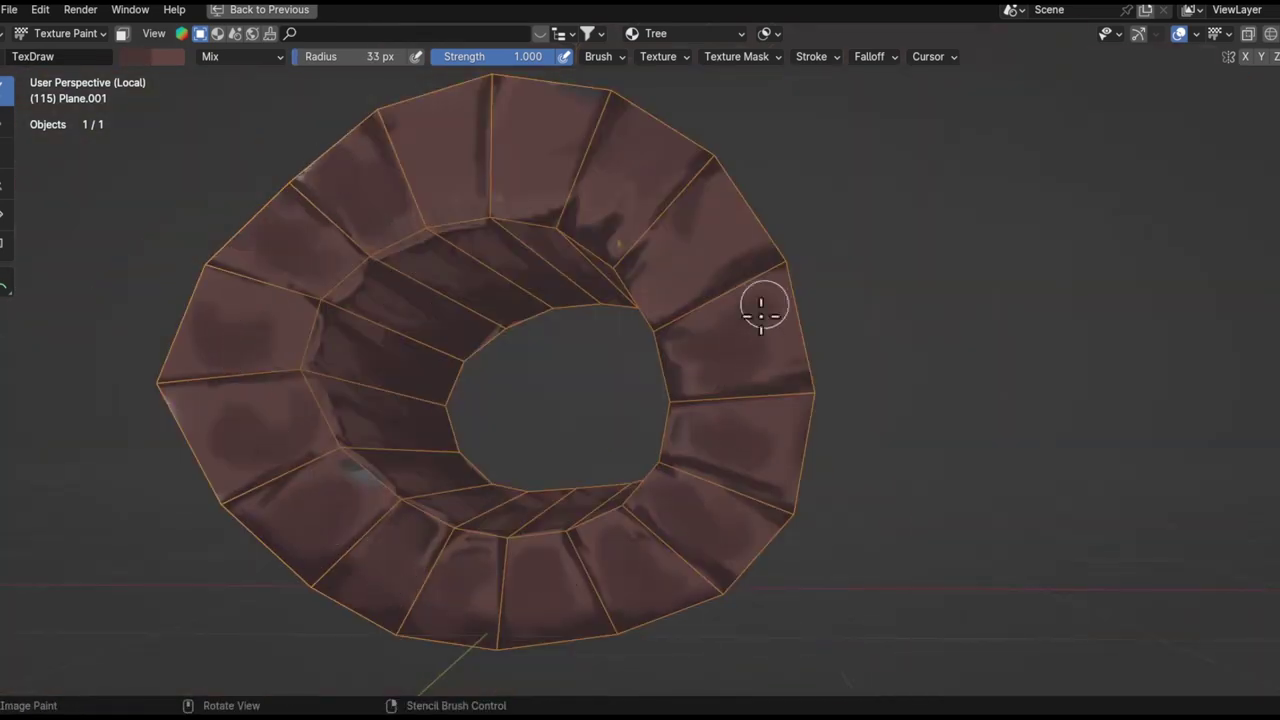
middle_click_drag(532, 197, 611, 397)
scroll(583, 347, "up", 5)
mouse_move(554, 297)
middle_mouse_down()
mouse_move(440, 335)
mouse_move(344, 285)
middle_mouse_up()
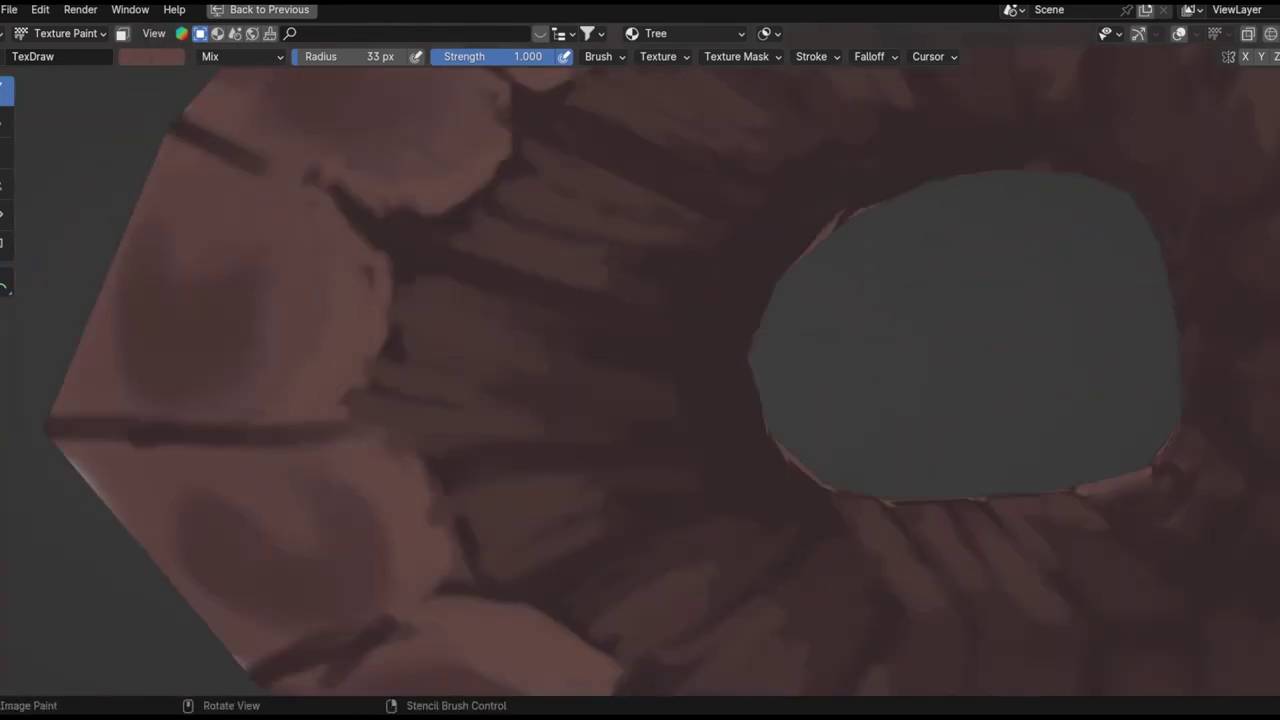
mouse_move(445, 206)
middle_mouse_down()
mouse_move(463, 366)
mouse_move(485, 305)
middle_mouse_up()
scroll(654, 477, "down", 5)
mouse_move(654, 477)
middle_mouse_down()
mouse_move(574, 380)
mouse_move(626, 345)
mouse_move(653, 183)
middle_mouse_up()
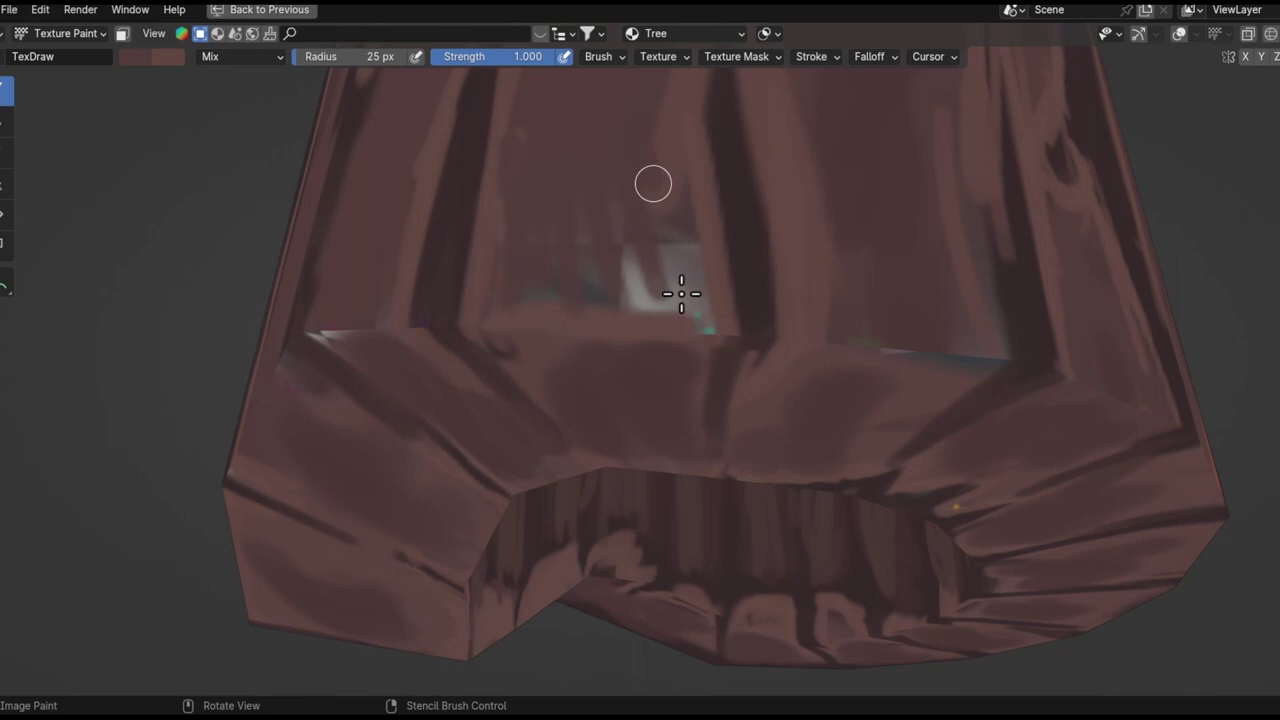
middle_click_drag(624, 236, 668, 435)
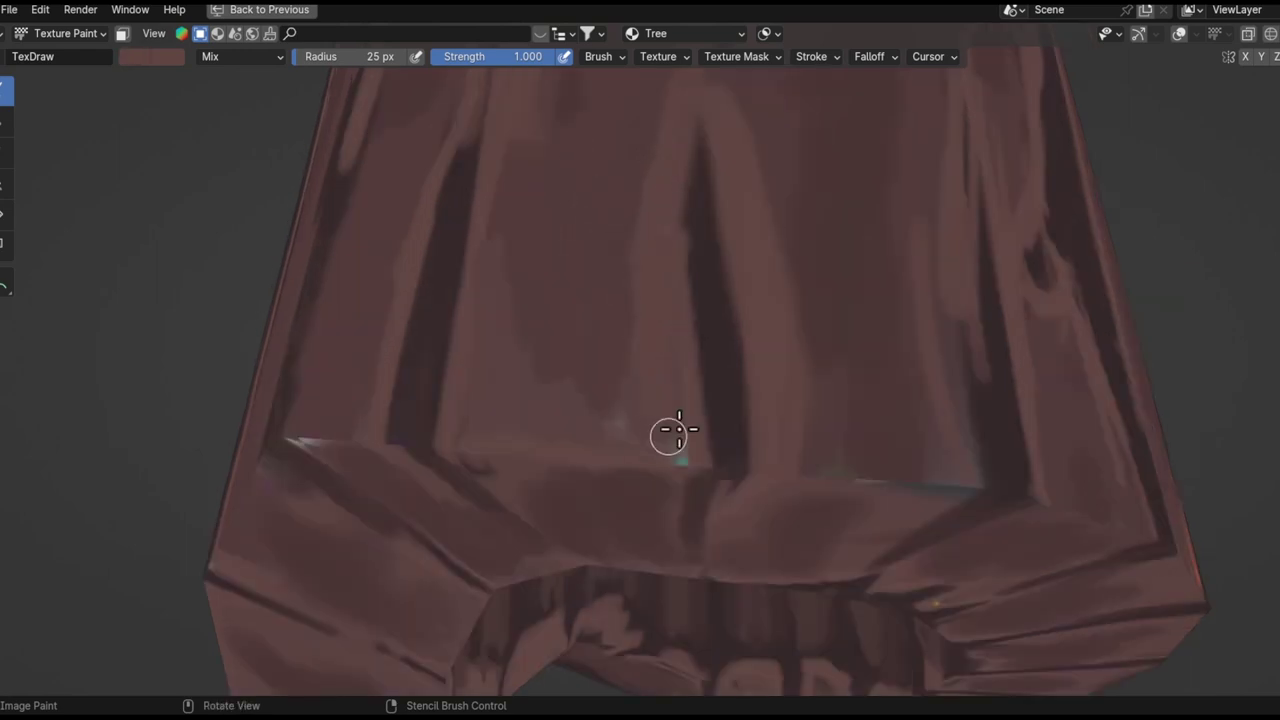
mouse_move(584, 471)
middle_mouse_down()
mouse_move(794, 409)
mouse_move(683, 377)
mouse_move(621, 416)
mouse_move(586, 506)
mouse_move(609, 571)
mouse_move(718, 570)
middle_mouse_up()
- Examine the painted surface in close side views, covering the outer folds and rounded top rim
mouse_move(628, 457)
middle_mouse_down()
mouse_move(400, 526)
mouse_move(686, 454)
mouse_move(503, 429)
mouse_move(505, 399)
mouse_move(572, 293)
mouse_move(523, 470)
middle_mouse_up()
mouse_move(647, 541)
middle_mouse_down()
mouse_move(540, 517)
mouse_move(571, 466)
mouse_move(557, 486)
middle_mouse_up()
mouse_move(795, 468)
middle_mouse_down()
mouse_move(820, 454)
mouse_move(726, 274)
mouse_move(560, 400)
middle_mouse_up()
scroll(820, 454, "down", 5)
scroll(560, 400, "up", 4)
middle_click_drag(463, 392, 561, 520)
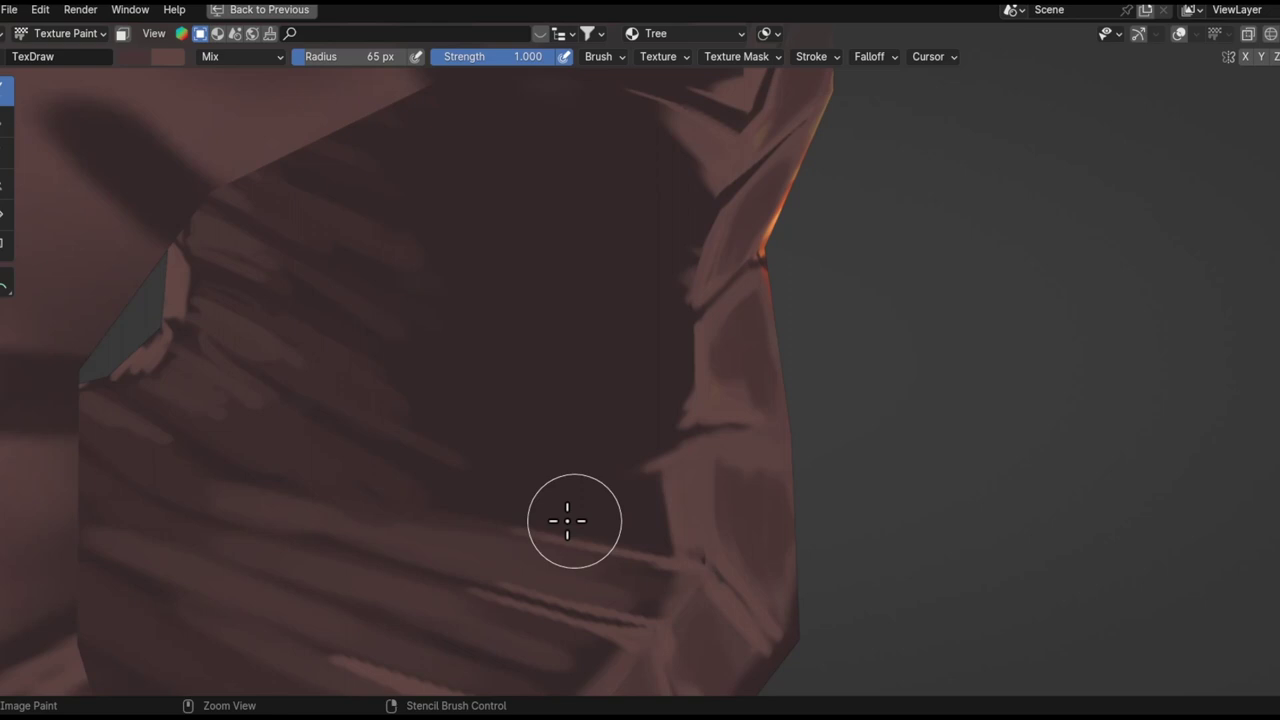
middle_click_drag(595, 328, 386, 443)
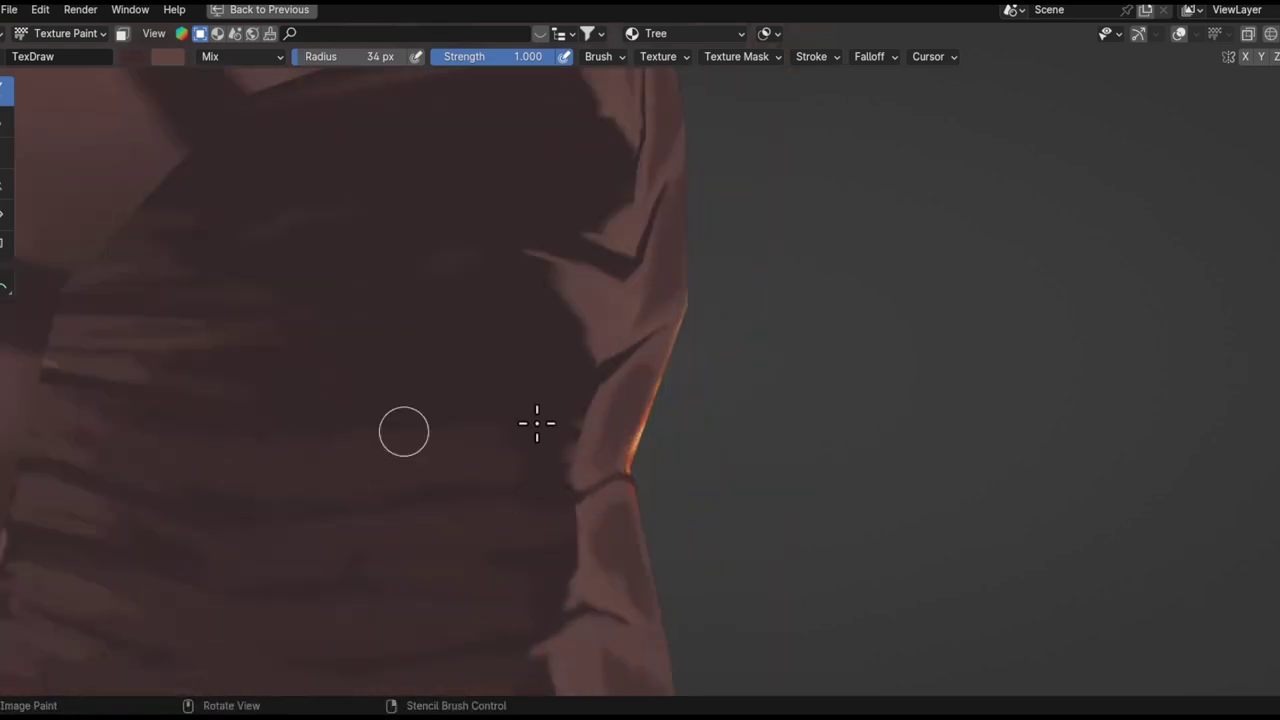
middle_click_drag(461, 324, 167, 475)
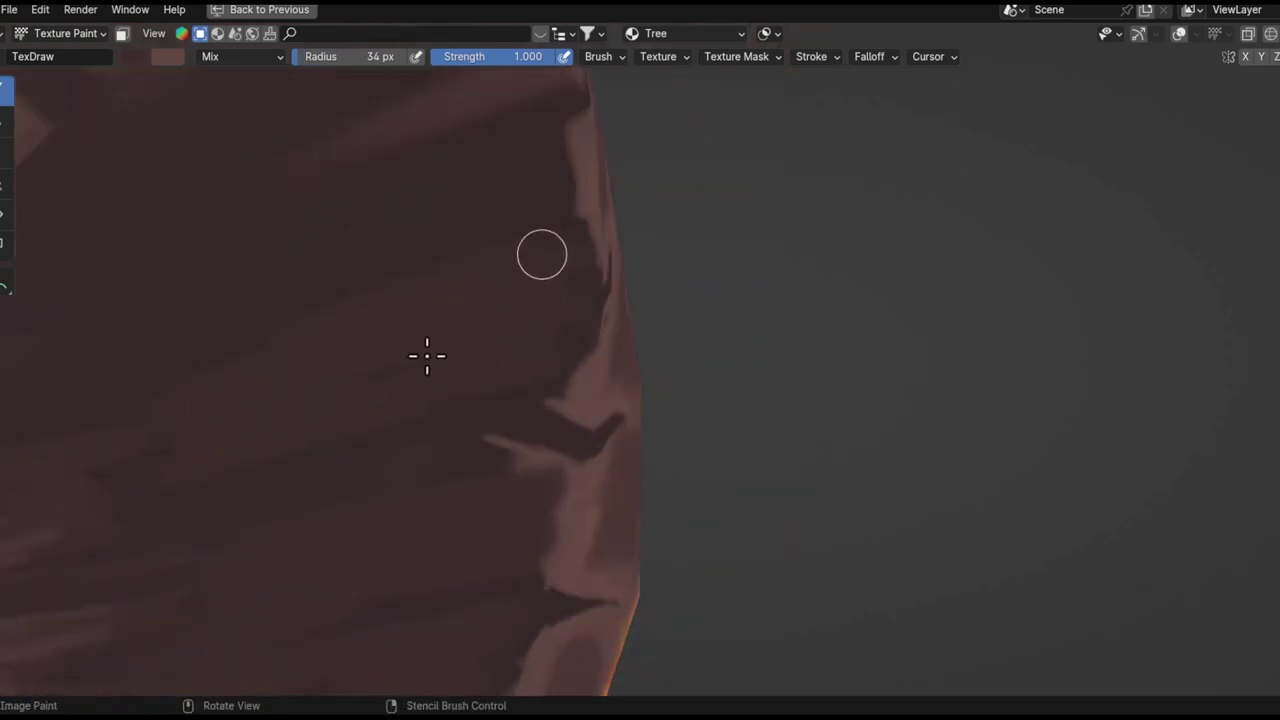
middle_click_drag(283, 333, 417, 290)
middle_click_drag(396, 481, 469, 325)
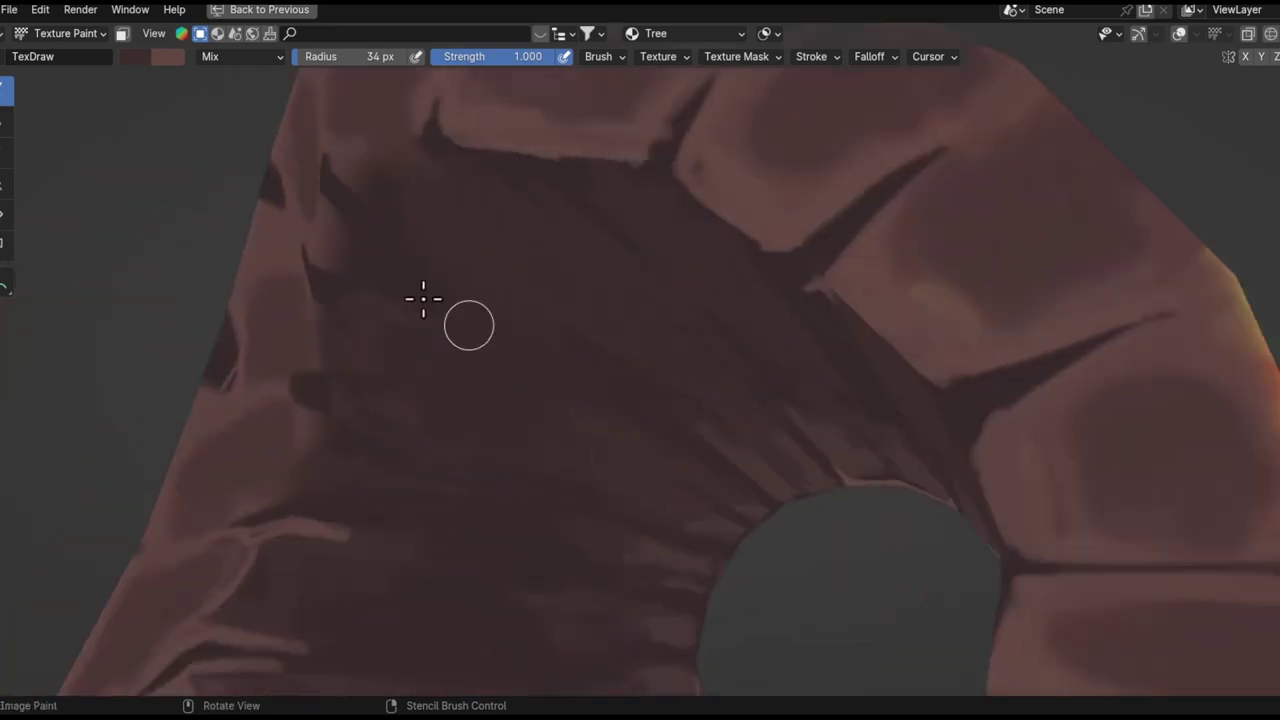
- Frame the hole and inner surface up close, then enlarge the TexDraw brush radius with F
scroll(557, 363, "down", 5)
scroll(557, 469, "up", 5)
scroll(625, 498, "up", 2)
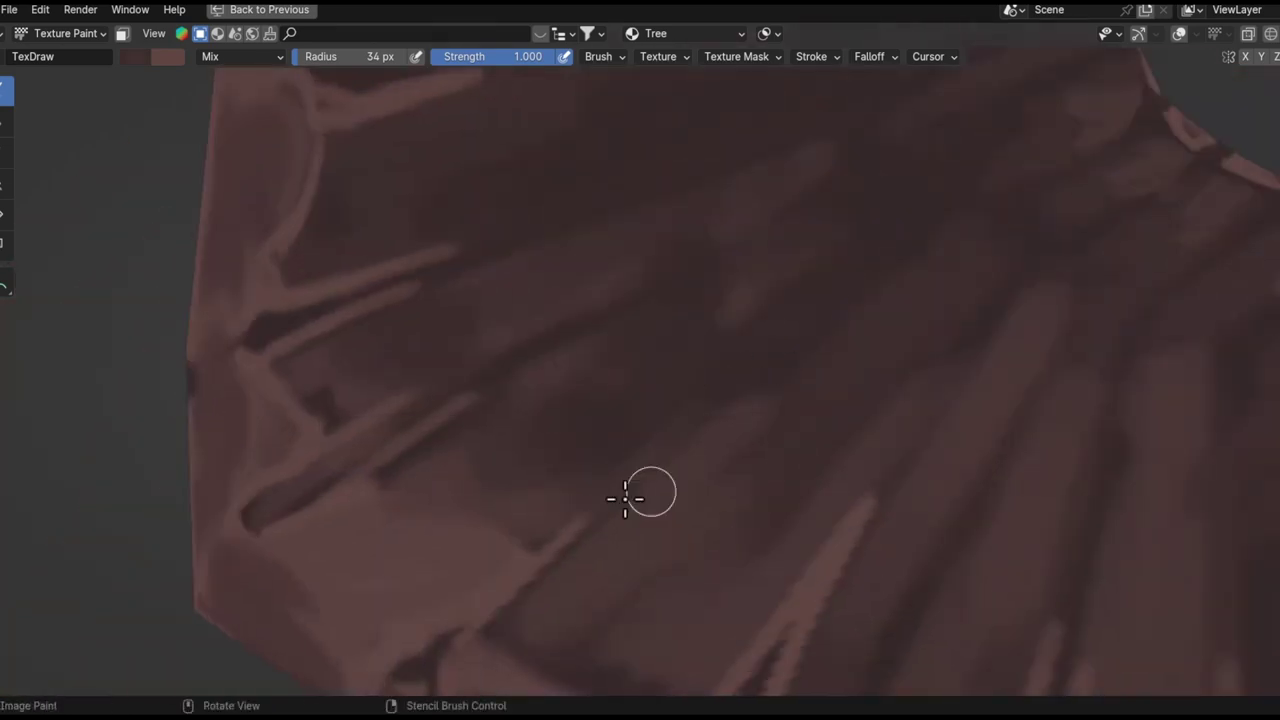
middle_click_drag(690, 148, 483, 171)
scroll(483, 171, "down", 3)
middle_click_drag(491, 371, 329, 314)
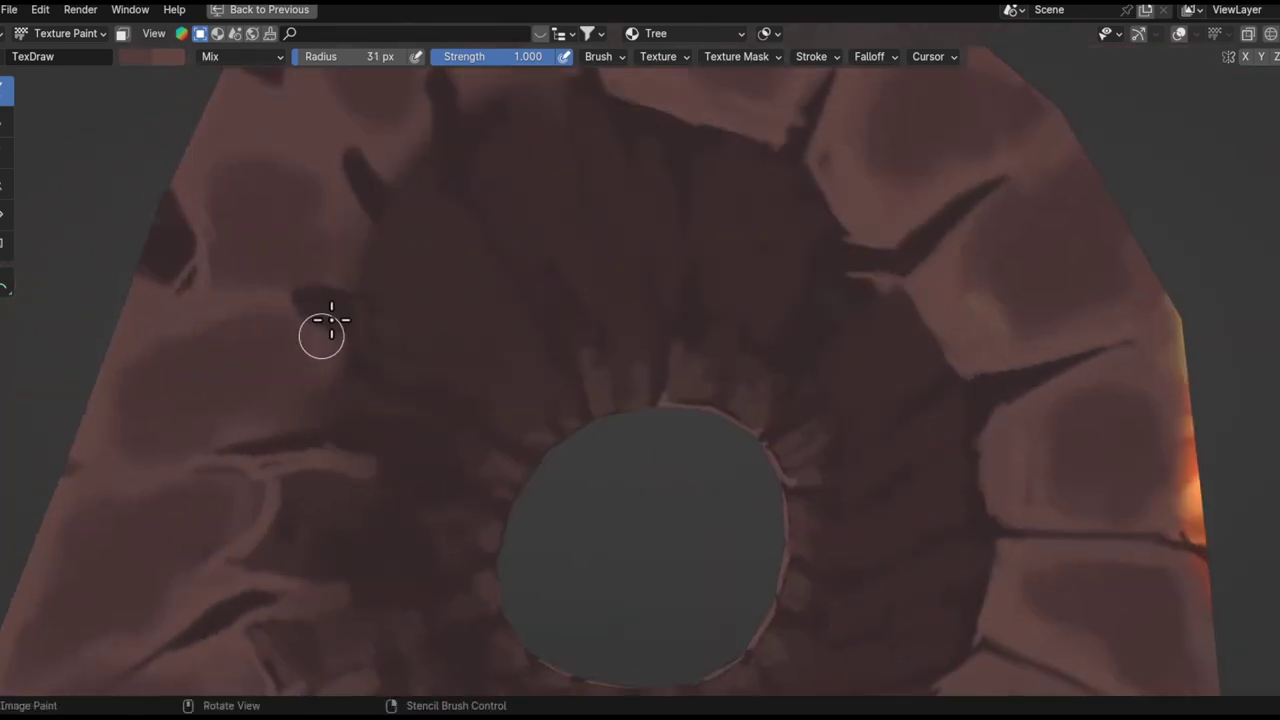
scroll(329, 314, "up", 4)
mouse_move(342, 265)
middle_mouse_down()
mouse_move(657, 371)
mouse_move(560, 323)
middle_mouse_up()
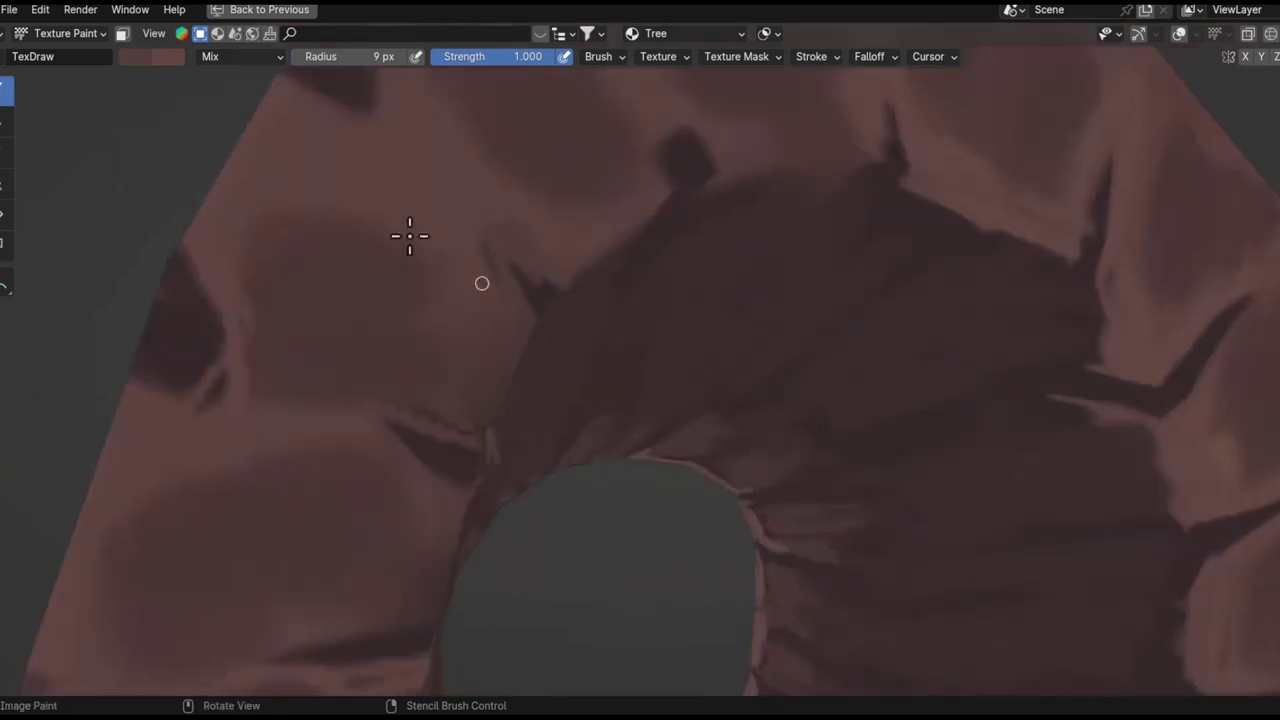
middle_click_drag(409, 236, 523, 380)
scroll(523, 380, "down", 4)
scroll(494, 411, "up", 4)
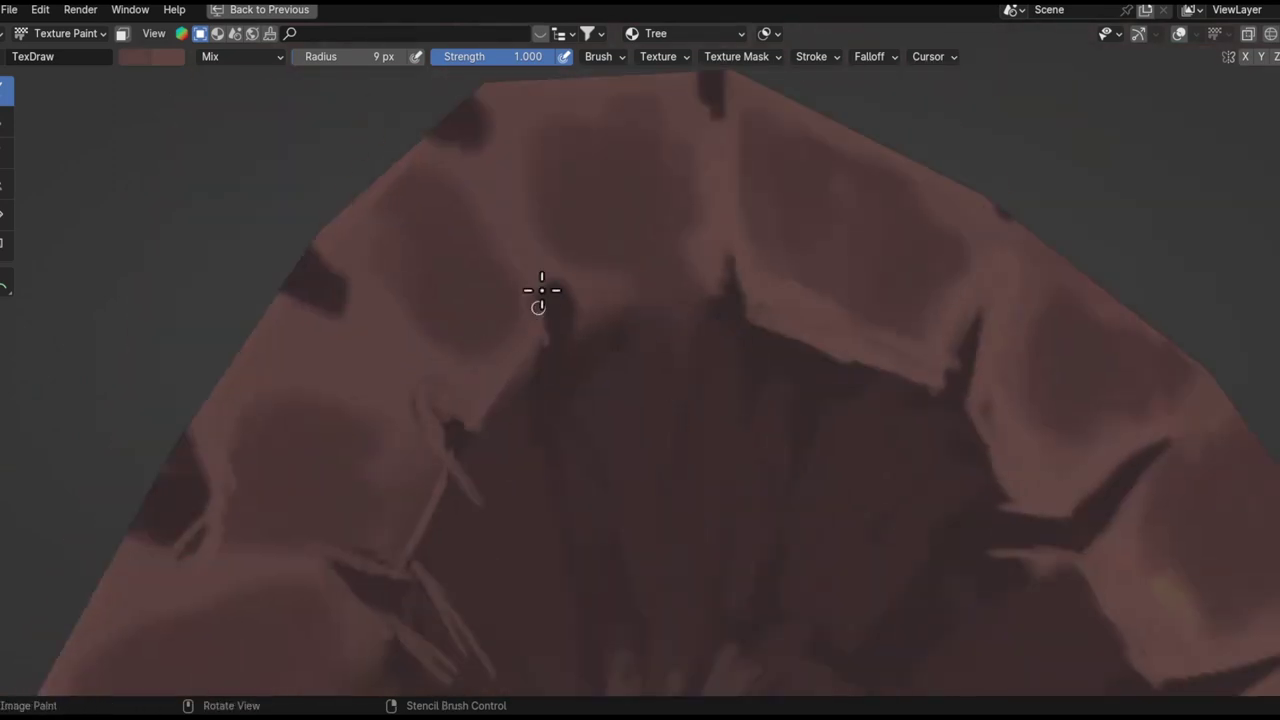
mouse_move(706, 313)
middle_mouse_down()
mouse_move(491, 223)
mouse_move(486, 394)
mouse_move(494, 380)
mouse_move(459, 541)
mouse_move(486, 494)
mouse_move(440, 463)
mouse_move(511, 383)
mouse_move(591, 367)
mouse_move(534, 406)
mouse_move(463, 283)
mouse_move(375, 343)
middle_mouse_up()
key("f")
scroll(489, 346, "down", 3)
- Orbit around the stump to inspect the painted side of the log close up
scroll(468, 282, "up", 3)
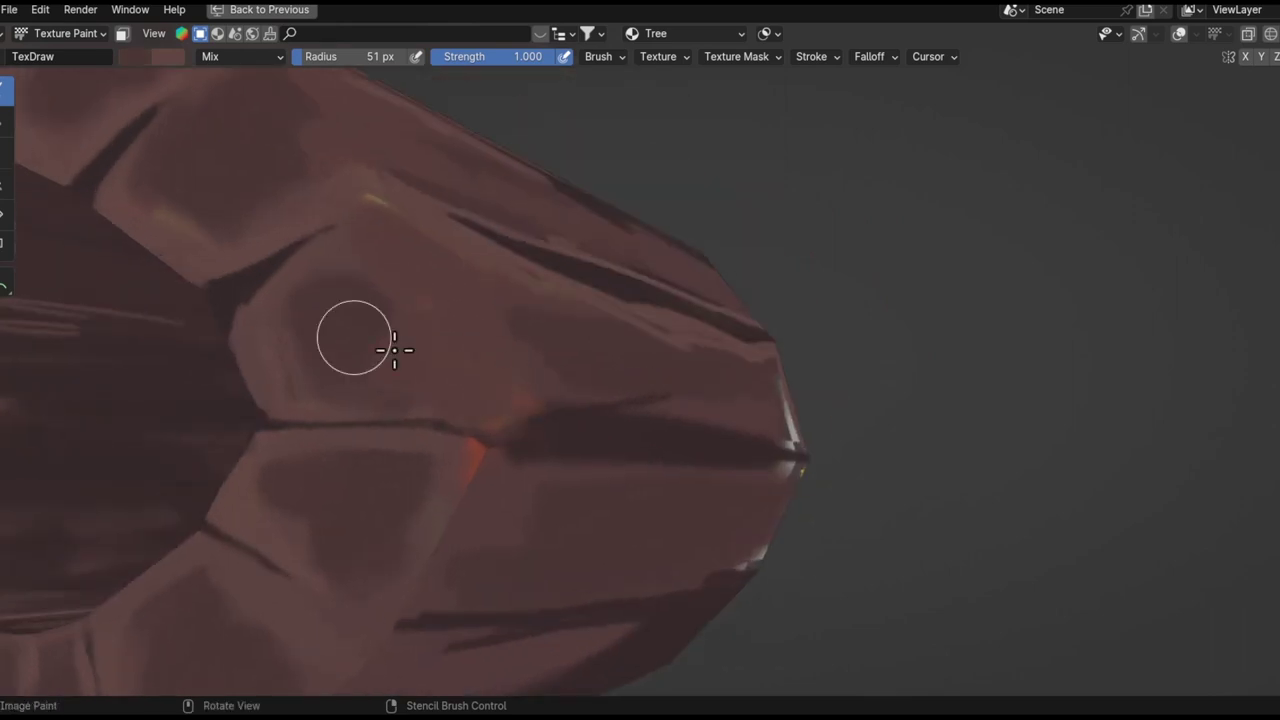
mouse_move(446, 309)
middle_mouse_down()
mouse_move(571, 320)
mouse_move(596, 403)
middle_mouse_up()
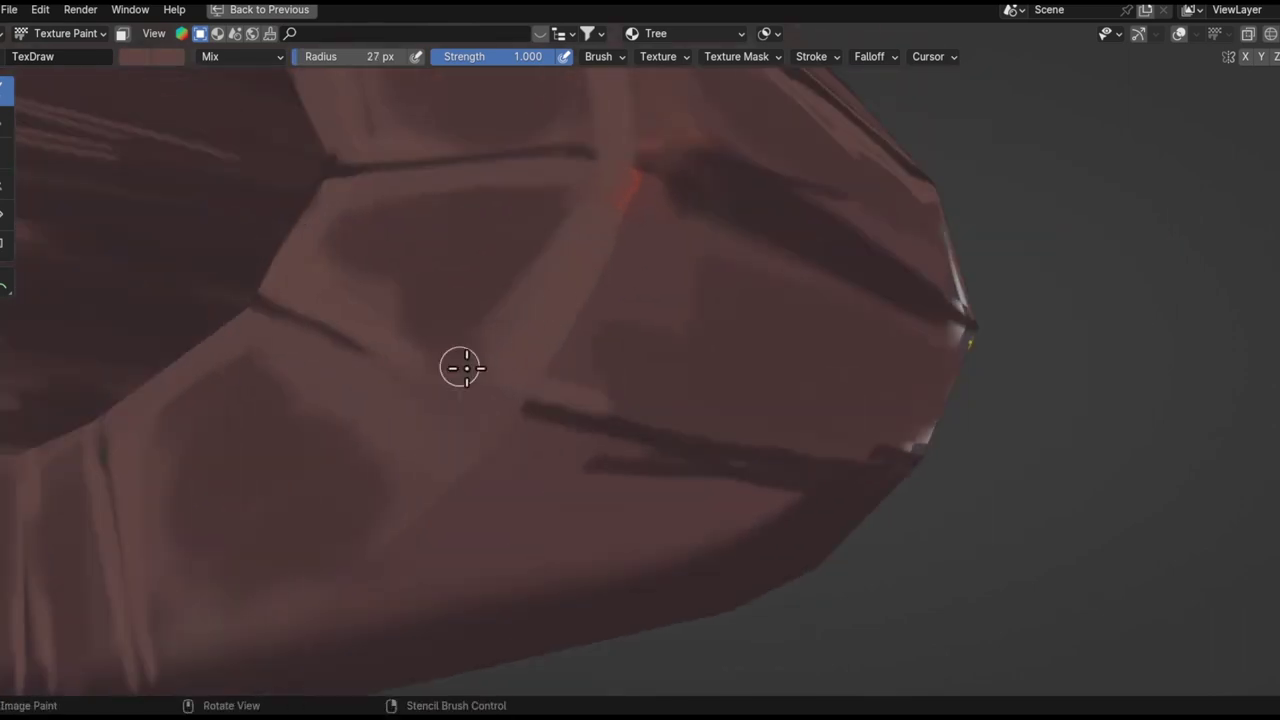
scroll(615, 202, "down", 5)
mouse_move(615, 202)
middle_mouse_down()
mouse_move(597, 360)
mouse_move(616, 290)
middle_mouse_up()
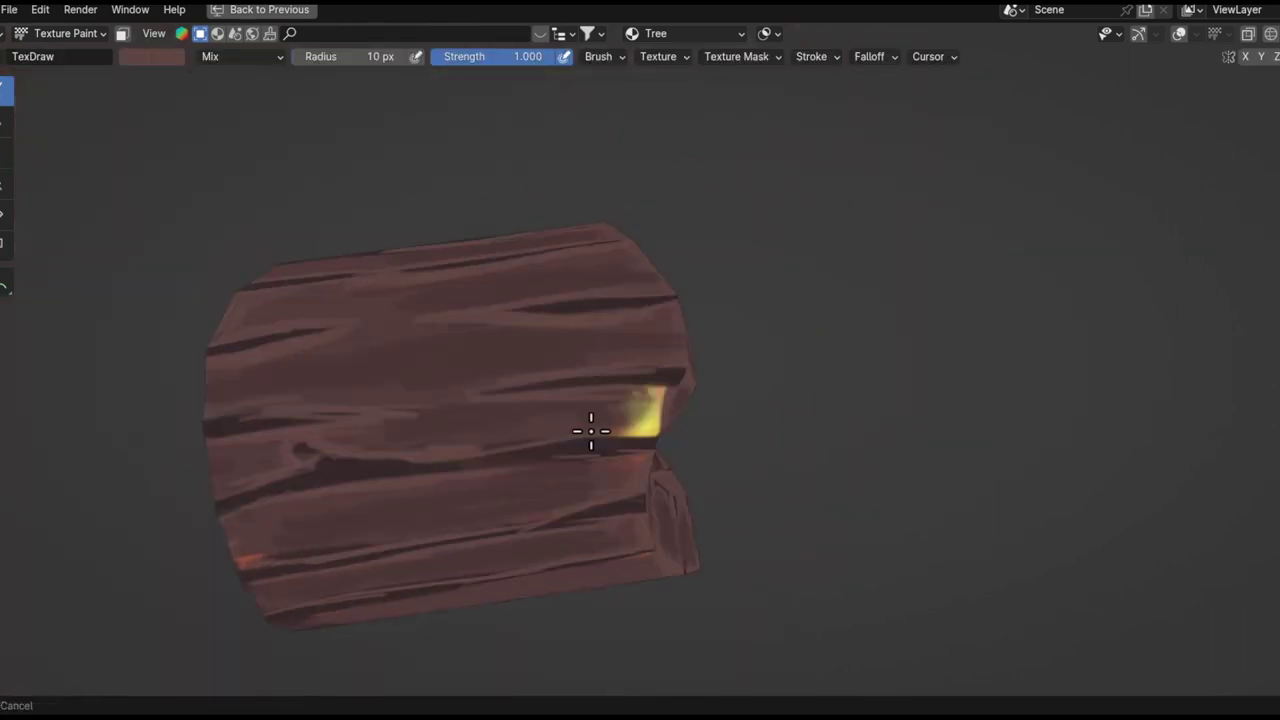
scroll(716, 345, "up", 5)
mouse_move(669, 366)
middle_mouse_down()
mouse_move(691, 423)
mouse_move(356, 330)
middle_mouse_up()
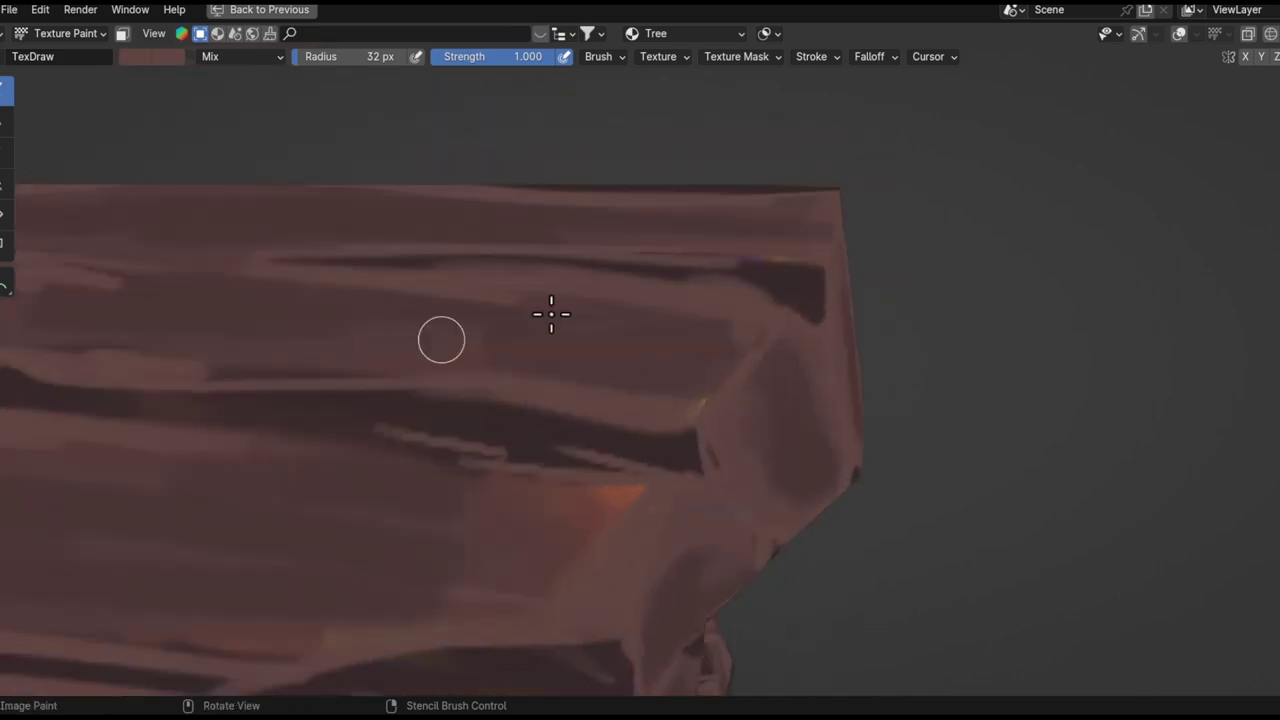
scroll(640, 434, "down", 5)
scroll(543, 380, "up", 4)
mouse_move(640, 434)
middle_mouse_down()
mouse_move(543, 380)
mouse_move(520, 290)
mouse_move(588, 505)
mouse_move(609, 420)
mouse_move(523, 551)
mouse_move(636, 356)
middle_mouse_up()
scroll(520, 290, "up", 2)
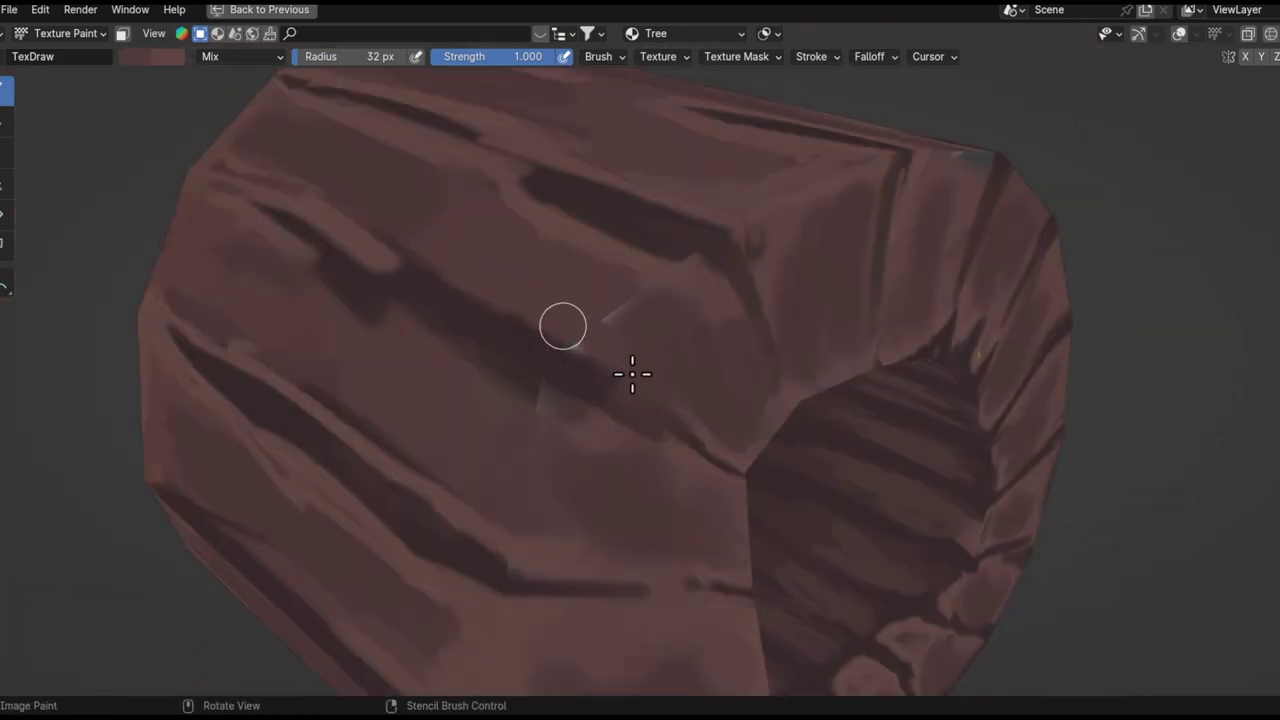
scroll(521, 507, "down", 3)
mouse_move(521, 507)
middle_mouse_down()
mouse_move(629, 403)
mouse_move(757, 374)
middle_mouse_up()
scroll(757, 374, "up", 5)
key("f")
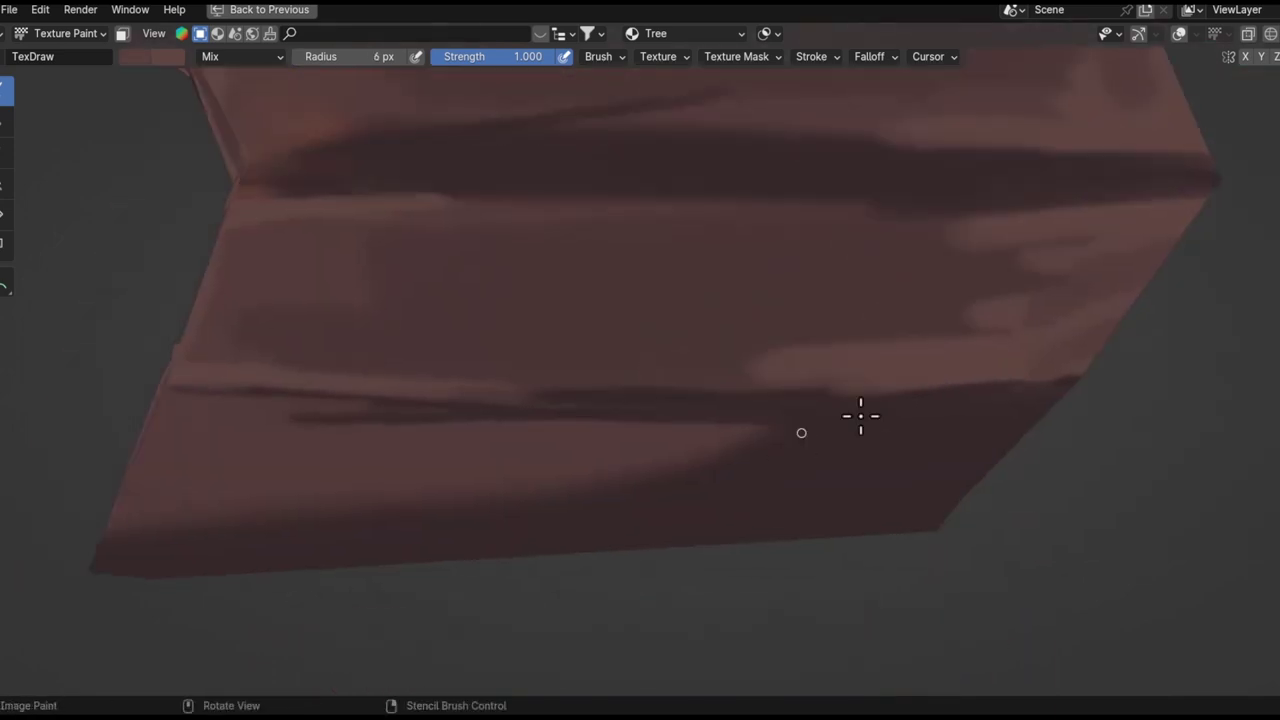
- Pull back and swing the view to look into the log's hollow end
mouse_move(497, 379)
middle_mouse_down()
mouse_move(500, 563)
mouse_move(450, 436)
middle_mouse_up()
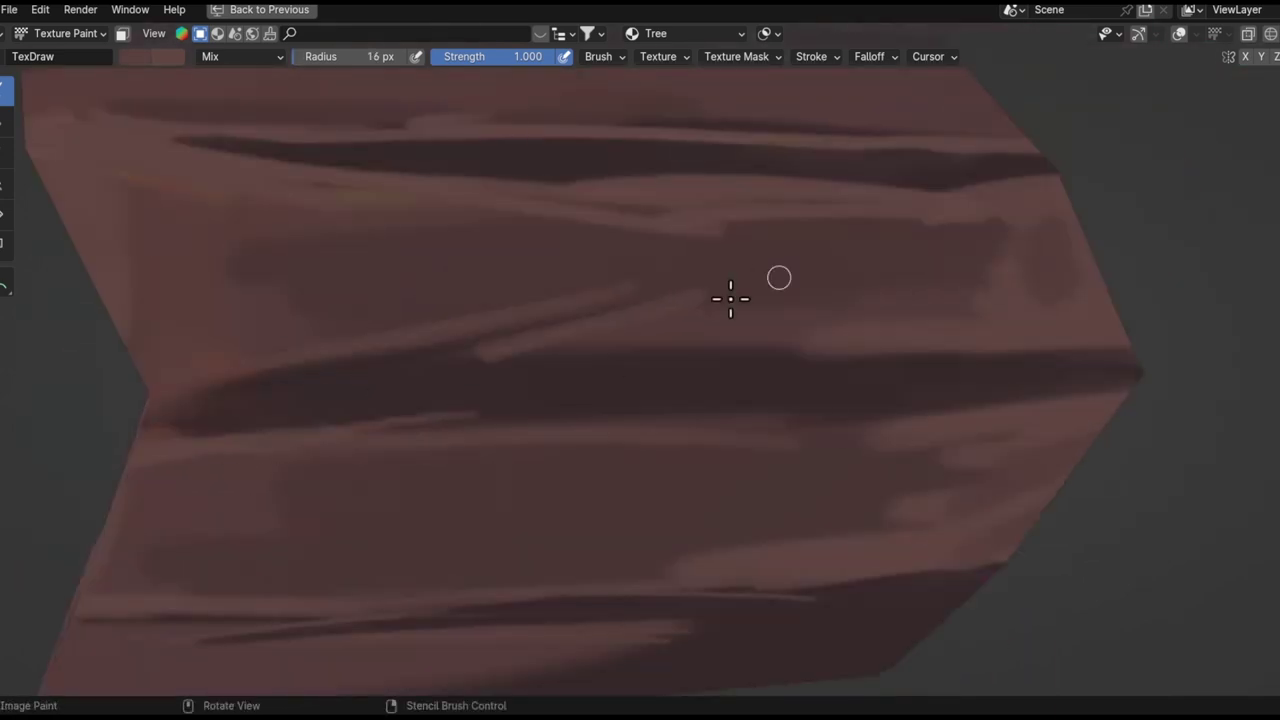
mouse_move(820, 260)
middle_mouse_down()
mouse_move(517, 346)
mouse_move(484, 409)
middle_mouse_up()
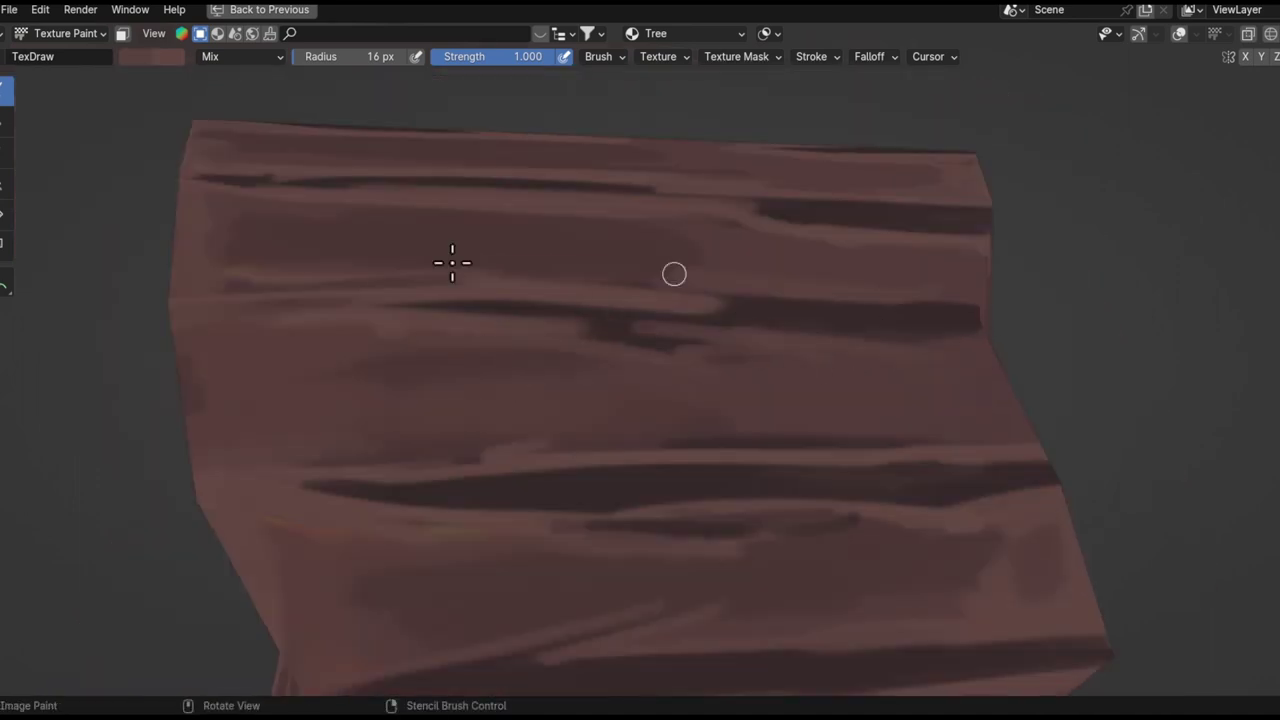
scroll(674, 274, "down", 5)
middle_click_drag(674, 274, 463, 632)
mouse_move(400, 185)
middle_mouse_down()
mouse_move(680, 266)
mouse_move(591, 394)
middle_mouse_up()
scroll(605, 332, "up", 3)
mouse_move(599, 244)
middle_mouse_down()
mouse_move(500, 357)
mouse_move(657, 294)
mouse_move(714, 350)
middle_mouse_up()
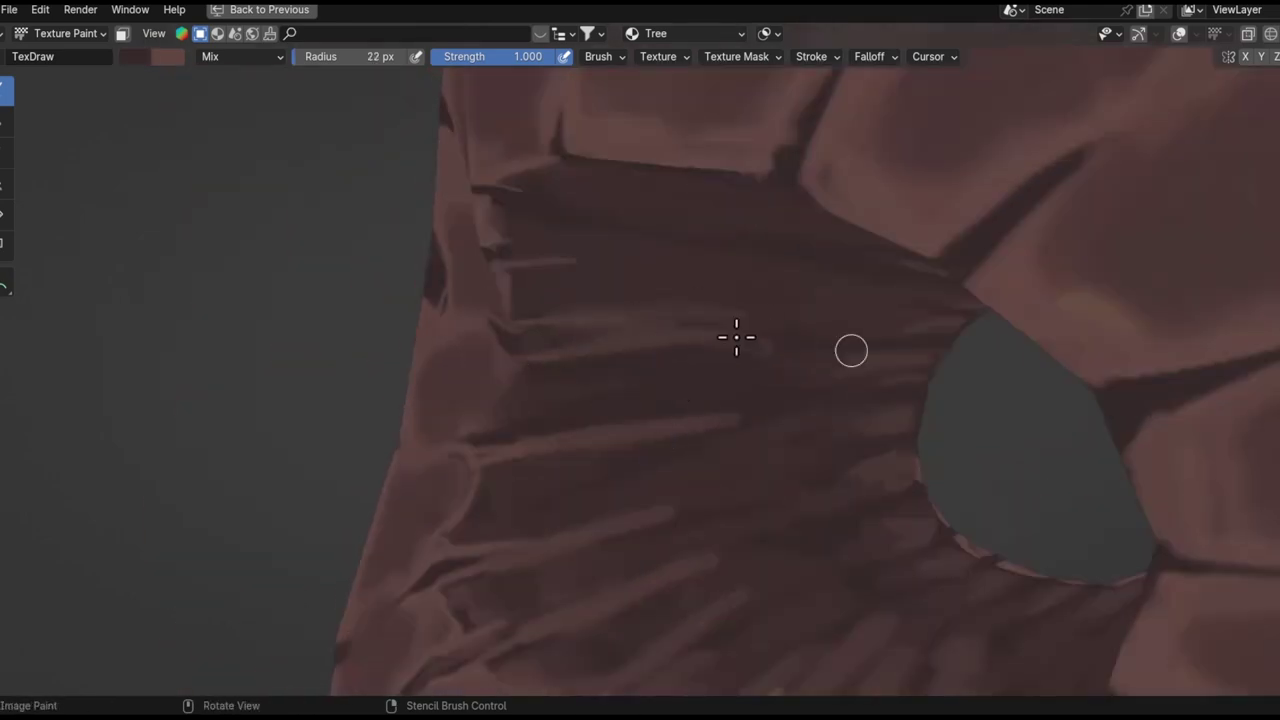
scroll(834, 434, "down", 5)
mouse_move(834, 434)
middle_mouse_down()
mouse_move(431, 503)
mouse_move(603, 374)
mouse_move(506, 331)
mouse_move(480, 229)
mouse_move(429, 357)
mouse_move(370, 385)
mouse_move(600, 420)
mouse_move(500, 523)
mouse_move(289, 503)
mouse_move(377, 573)
mouse_move(363, 446)
mouse_move(428, 434)
middle_mouse_up()
scroll(603, 374, "up", 2)
scroll(620, 412, "up", 3)
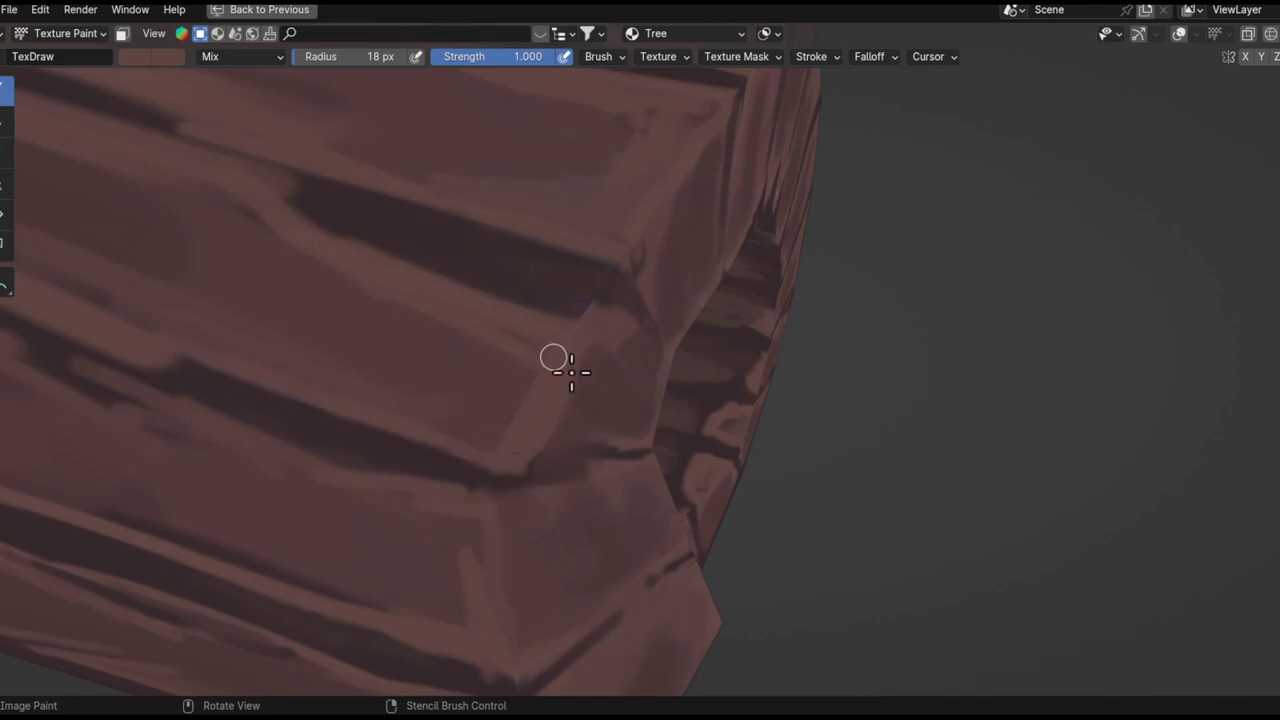
- View the log's hollow end and side from below, closing in on its surface
mouse_move(571, 372)
middle_mouse_down()
mouse_move(531, 563)
mouse_move(574, 491)
mouse_move(677, 429)
mouse_move(571, 458)
mouse_move(678, 489)
middle_mouse_up()
mouse_move(616, 389)
middle_mouse_down()
mouse_move(794, 286)
mouse_move(656, 318)
middle_mouse_up()
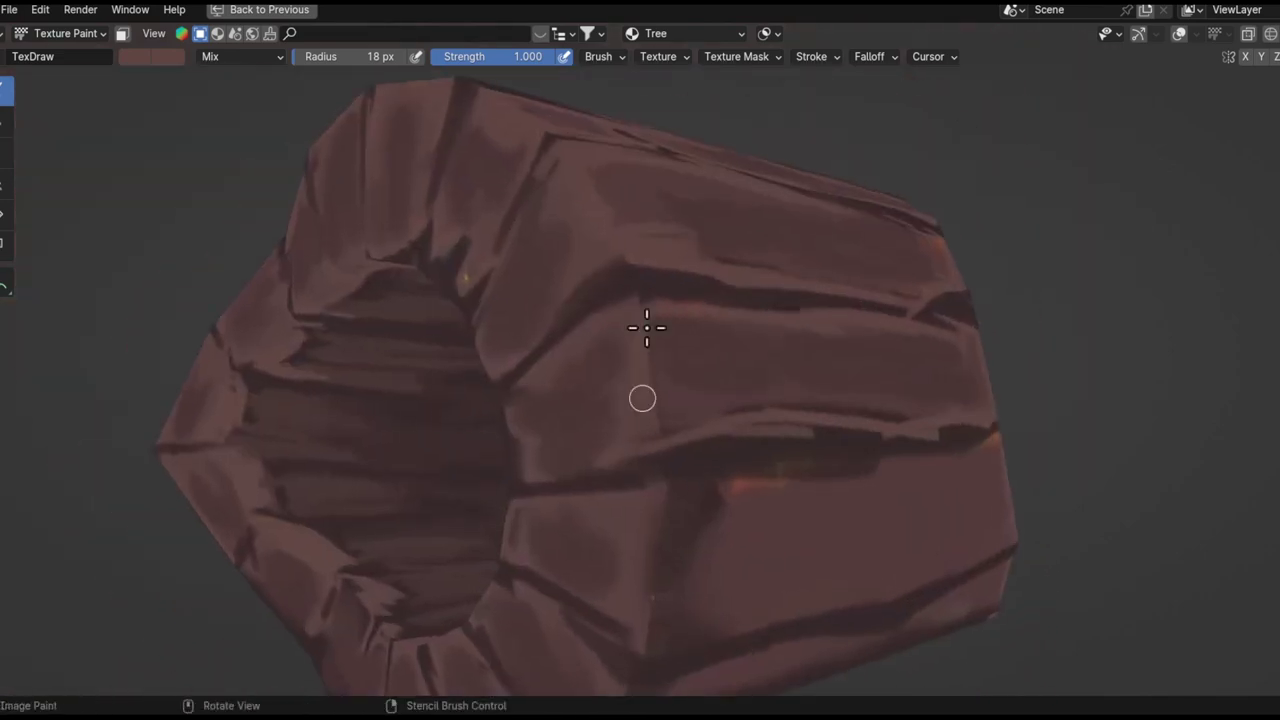
middle_click_drag(622, 489, 655, 451)
scroll(639, 327, "down", 5)
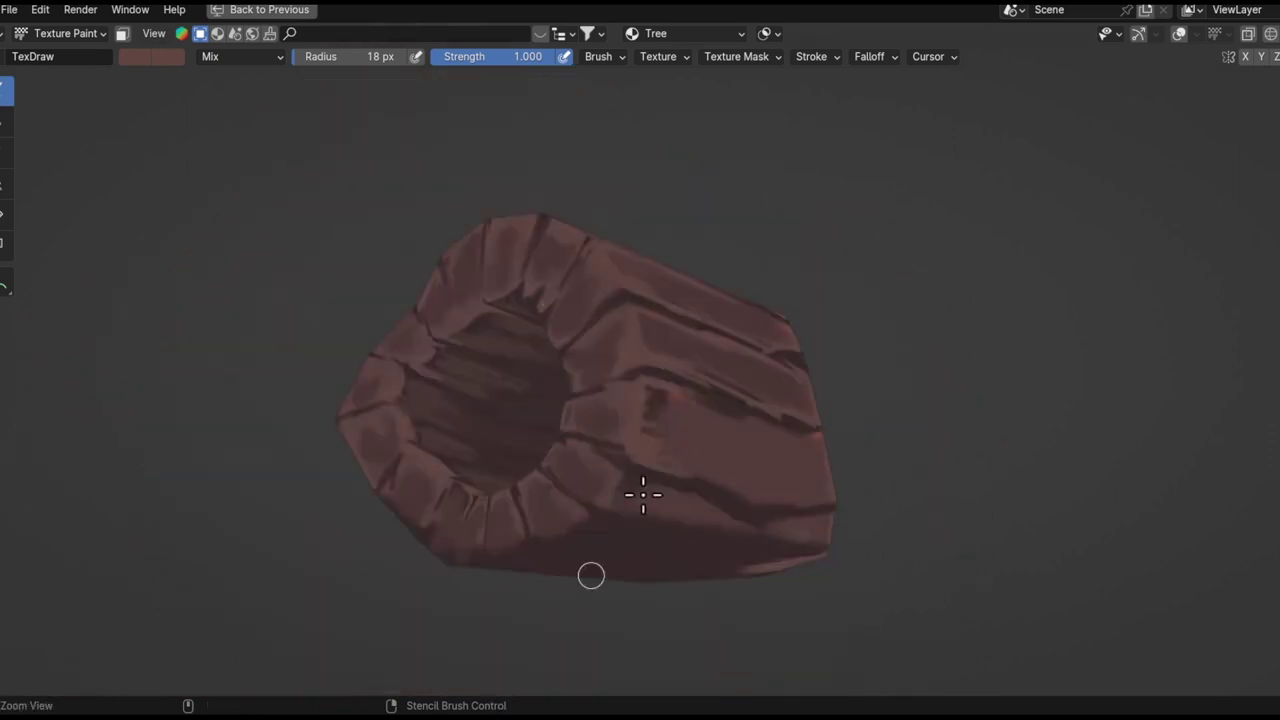
scroll(786, 434, "up", 8)
mouse_move(786, 434)
middle_mouse_down()
mouse_move(602, 389)
mouse_move(688, 432)
middle_mouse_up()
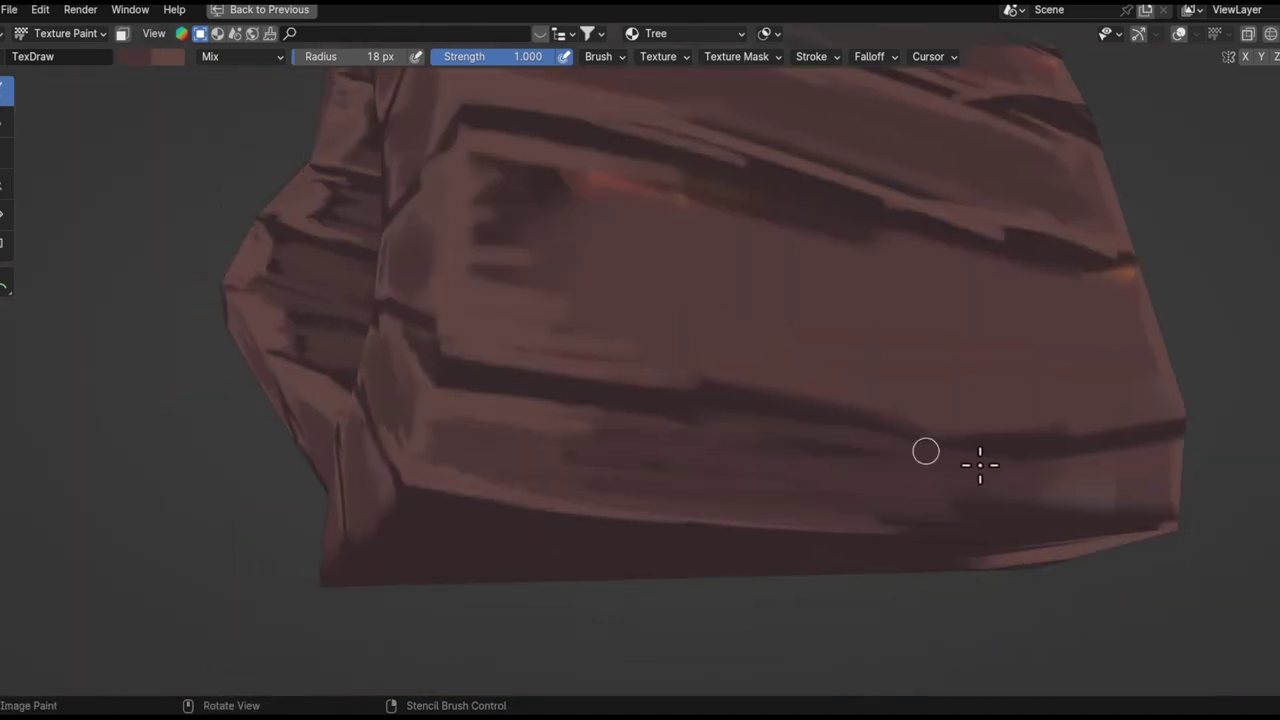
scroll(1128, 471, "down", 2)
- Sample a bark colour from the log surface and set the brush radius to 26 px
key("s")
middle_click_drag(1001, 301, 437, 345)
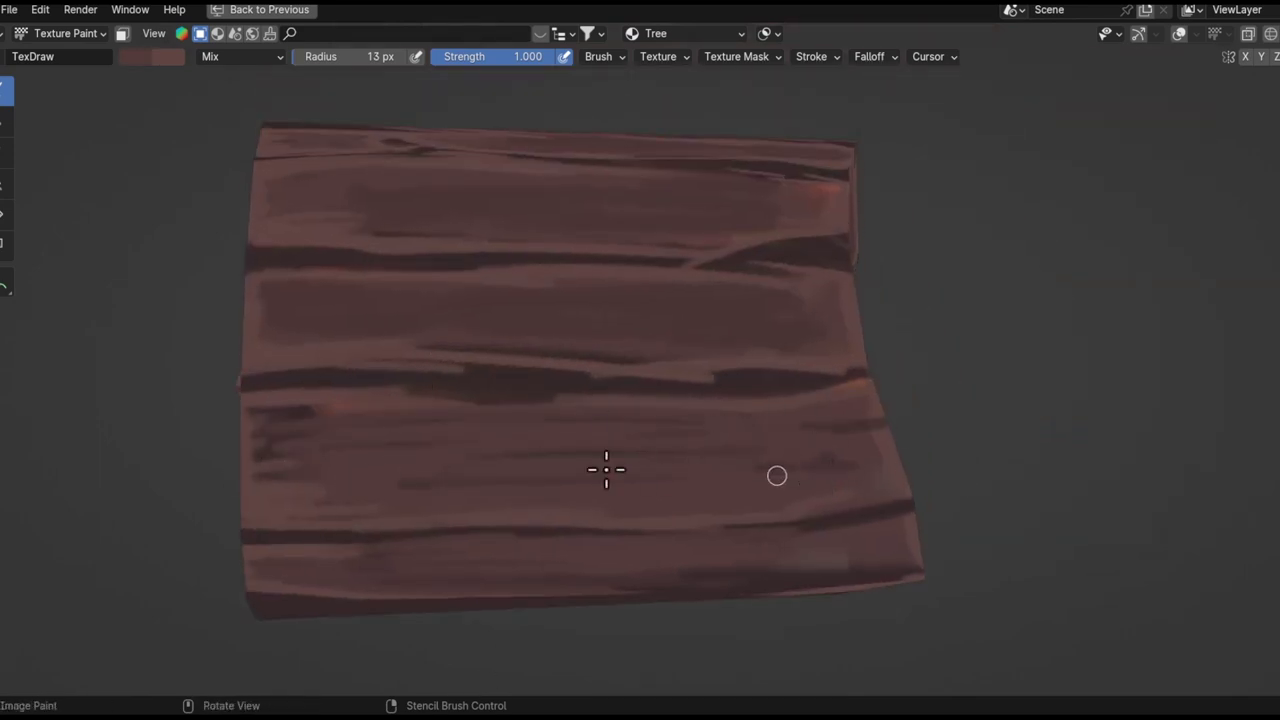
scroll(546, 603, "down", 3)
scroll(546, 603, "up", 3)
mouse_move(546, 603)
middle_mouse_down()
mouse_move(409, 426)
mouse_move(644, 363)
middle_mouse_up()
middle_click_drag(897, 376, 188, 448)
mouse_move(628, 277)
middle_mouse_down()
mouse_move(737, 417)
mouse_move(731, 491)
mouse_move(674, 443)
middle_mouse_up()
scroll(611, 324, "up", 3)
mouse_move(521, 329)
middle_mouse_down()
mouse_move(626, 451)
mouse_move(731, 360)
middle_mouse_up()
scroll(866, 431, "up", 2)
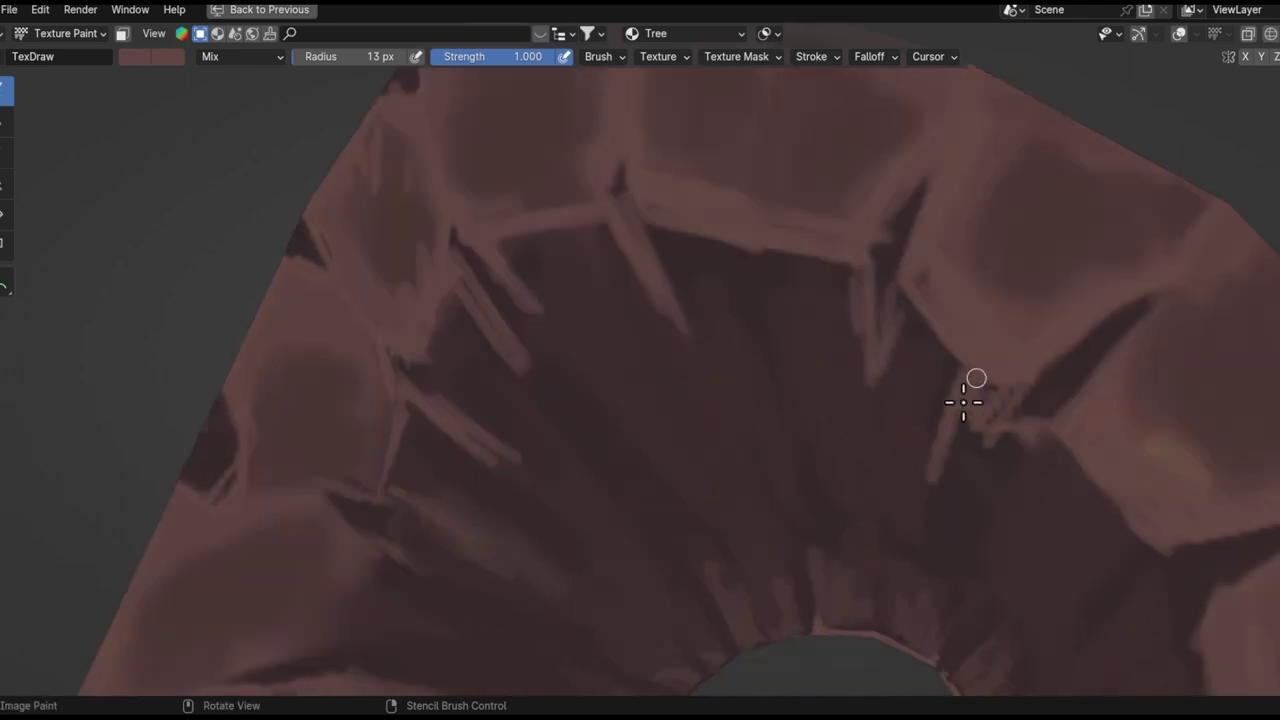
mouse_move(966, 438)
middle_mouse_down()
mouse_move(871, 509)
mouse_move(840, 460)
mouse_move(711, 591)
mouse_move(732, 568)
middle_mouse_up()
scroll(640, 500, "down", 3)
key("f")
left_click(497, 331)
- Frame close-ups of the hole's inner edge and right-side arc
scroll(488, 312, "up", 3)
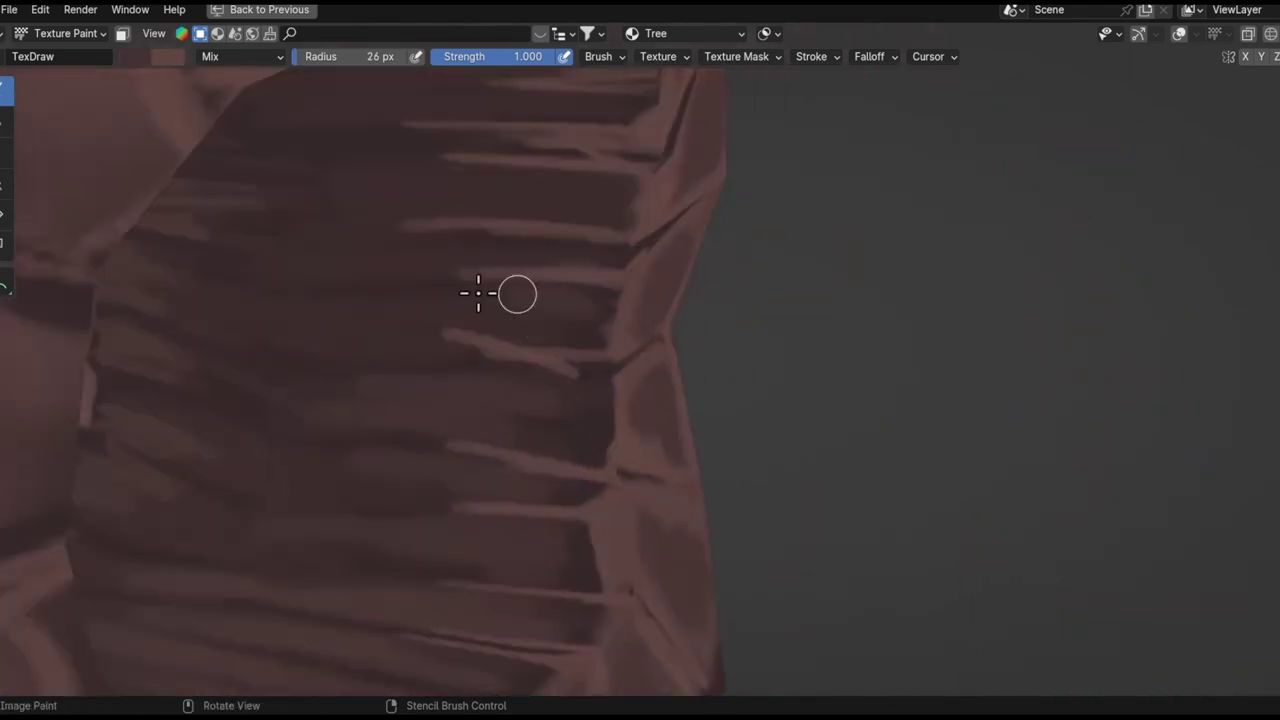
mouse_move(581, 177)
middle_mouse_down()
mouse_move(251, 180)
mouse_move(440, 123)
mouse_move(331, 186)
mouse_move(213, 349)
mouse_move(243, 334)
mouse_move(274, 443)
mouse_move(229, 486)
mouse_move(419, 326)
middle_mouse_up()
scroll(419, 326, "up", 5)
mouse_move(260, 323)
middle_mouse_down()
mouse_move(346, 143)
mouse_move(443, 323)
mouse_move(346, 461)
middle_mouse_up()
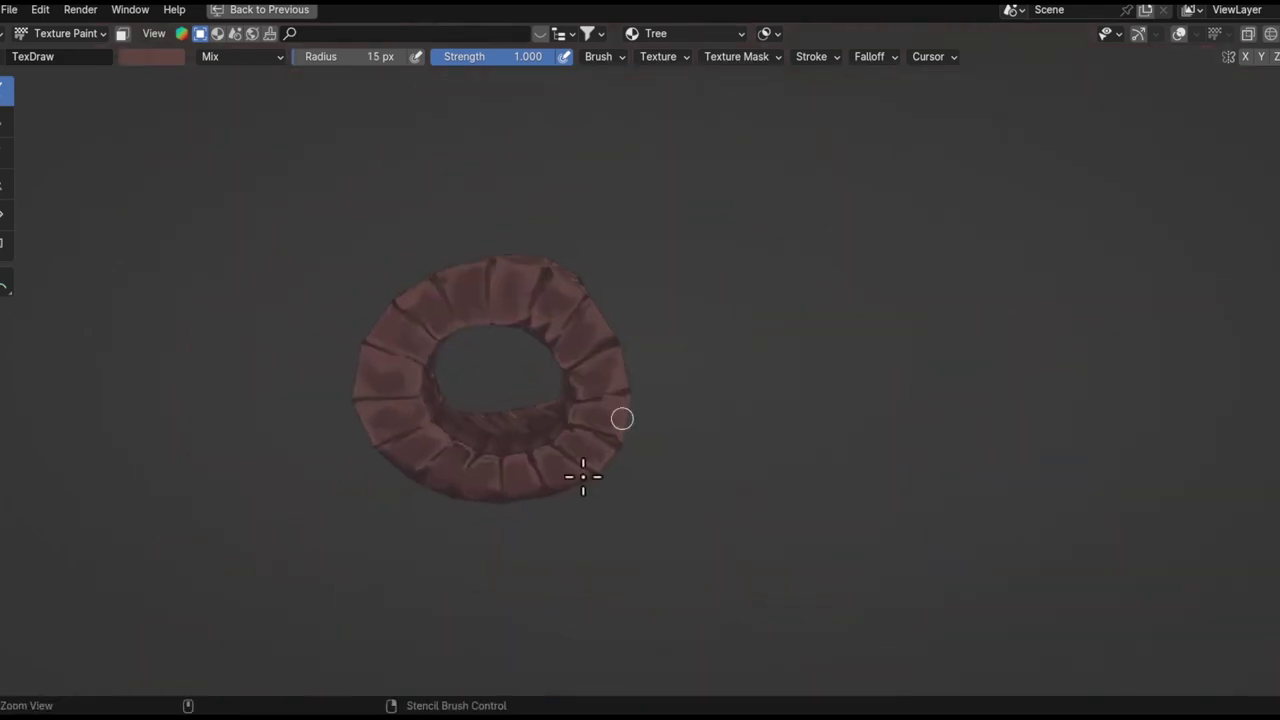
scroll(583, 476, "up", 8)
scroll(640, 415, "down", 5)
middle_click_drag(652, 420, 449, 497)
scroll(514, 347, "up", 5)
mouse_move(527, 379)
middle_mouse_down()
mouse_move(543, 408)
mouse_move(609, 294)
mouse_move(751, 371)
middle_mouse_up()
scroll(567, 190, "up", 3)
mouse_move(606, 230)
middle_mouse_down()
mouse_move(554, 309)
mouse_move(477, 271)
mouse_move(424, 205)
mouse_move(251, 560)
mouse_move(391, 371)
mouse_move(383, 363)
mouse_move(405, 451)
mouse_move(543, 580)
mouse_move(443, 494)
mouse_move(417, 409)
middle_mouse_up()
- Zoom and orbit around the hollow log's inner ring
scroll(431, 235, "down", 5)
scroll(391, 371, "up", 5)
scroll(405, 451, "down", 4)
scroll(494, 477, "up", 2)
scroll(501, 511, "up", 4)
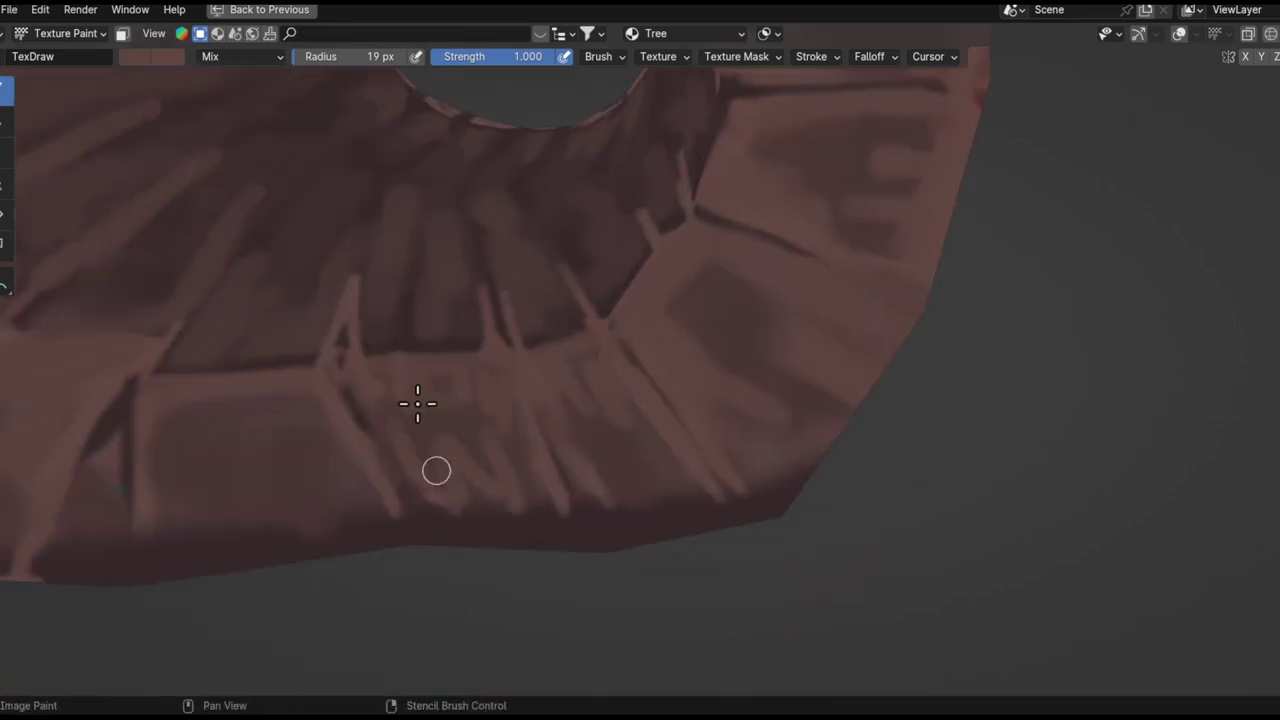
scroll(449, 700, "down", 4)
scroll(457, 349, "up", 4)
mouse_move(457, 349)
middle_mouse_down()
mouse_move(522, 498)
mouse_move(466, 380)
mouse_move(337, 380)
mouse_move(517, 397)
mouse_move(484, 552)
mouse_move(570, 393)
middle_mouse_up()
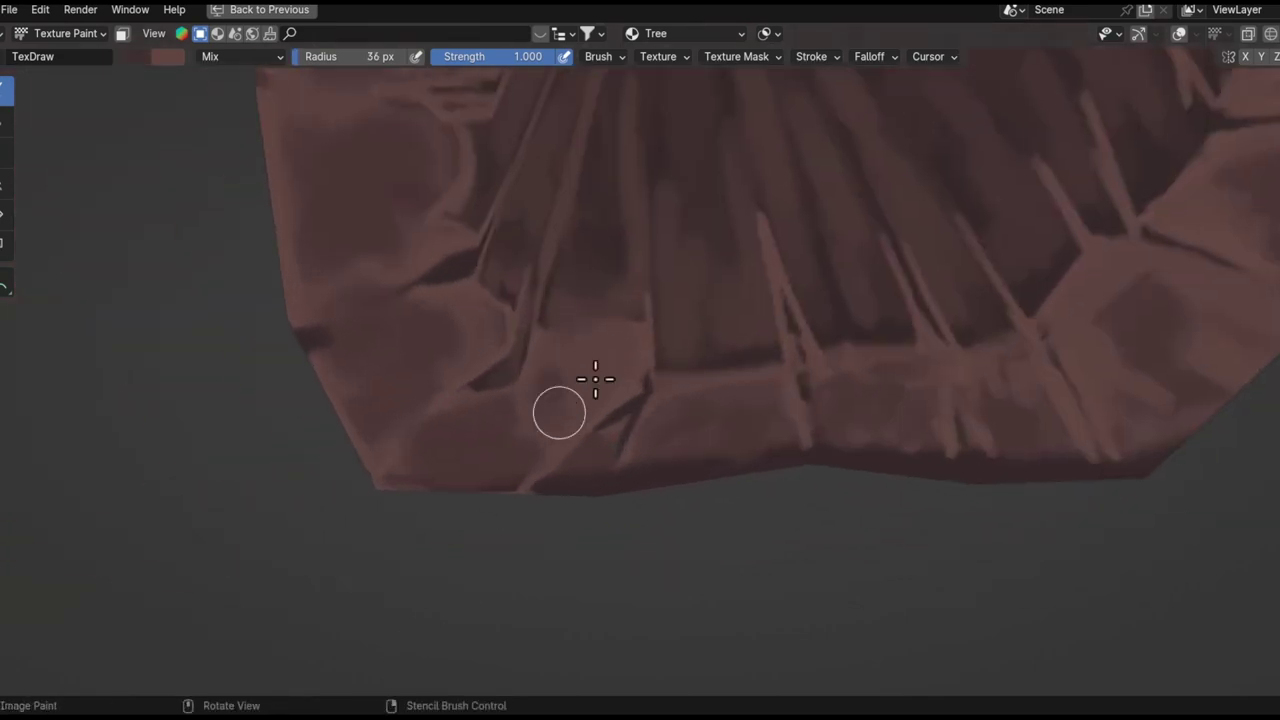
scroll(559, 348, "down", 4)
middle_click_drag(554, 546, 549, 337)
scroll(549, 337, "up", 6)
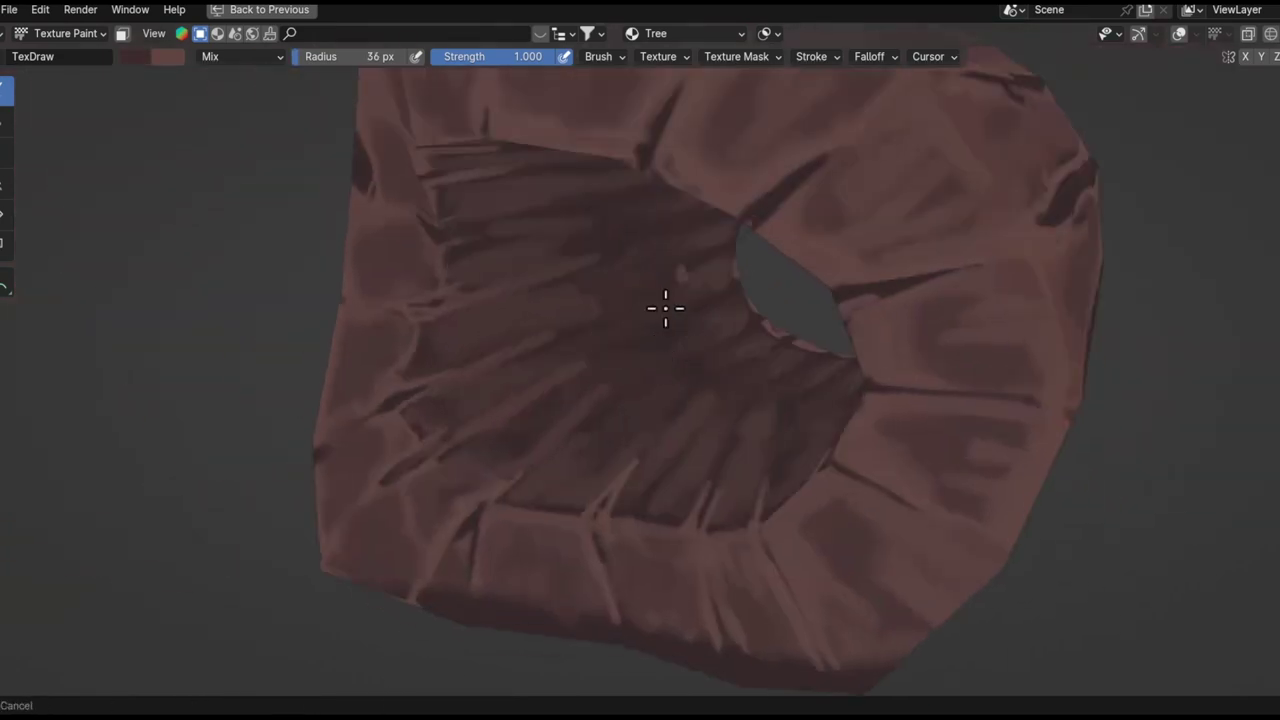
middle_click_drag(666, 306, 492, 442)
- Blend the inner ring with the Smear brush at 0.345 strength, then return to TexDraw
key("s")
mouse_move(627, 376)
middle_mouse_down()
mouse_move(429, 386)
mouse_move(609, 271)
mouse_move(526, 374)
mouse_move(393, 302)
middle_mouse_up()
mouse_move(527, 449)
middle_mouse_down()
mouse_move(551, 463)
mouse_move(569, 400)
mouse_move(663, 437)
mouse_move(182, 150)
middle_mouse_up()
key("d")
scroll(528, 386, "down", 3)
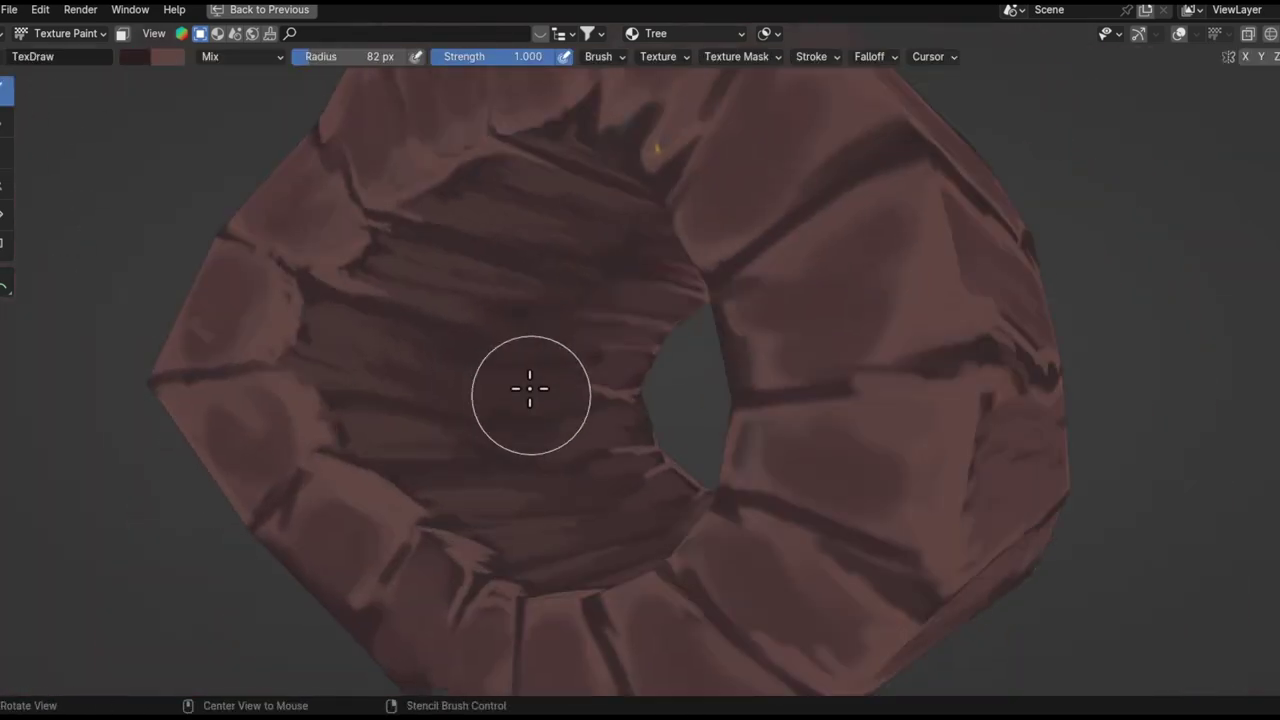
middle_click_drag(528, 386, 571, 309)
- Drop into Edit Mode and back to Texture Paint, then resume smearing the tube
key("Tab")
middle_click_drag(500, 337, 553, 393)
key("ctrl+Tab")
left_click(733, 282)
scroll(566, 320, "up", 5)
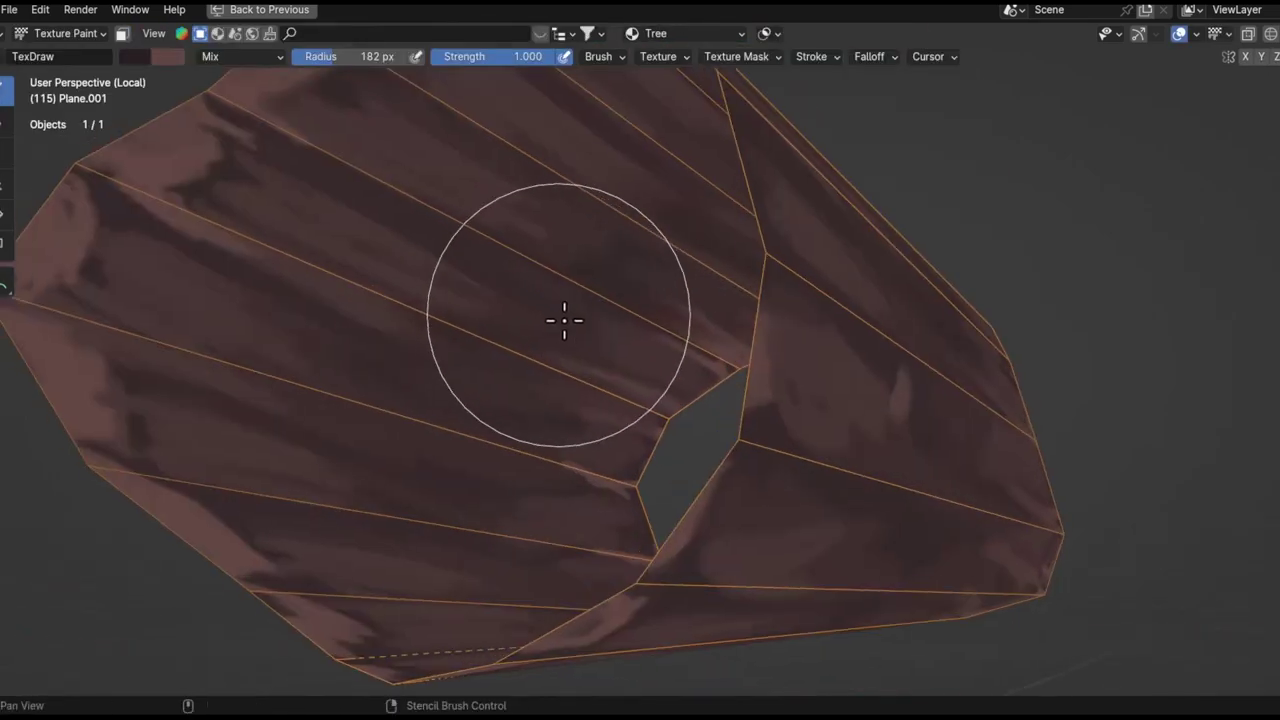
mouse_move(566, 294)
middle_mouse_down()
mouse_move(474, 429)
mouse_move(686, 347)
mouse_move(528, 214)
mouse_move(571, 546)
mouse_move(457, 523)
mouse_move(366, 563)
mouse_move(380, 318)
middle_mouse_up()
key("s")
mouse_move(661, 385)
middle_mouse_down()
mouse_move(777, 254)
mouse_move(614, 309)
mouse_move(331, 320)
mouse_move(619, 366)
mouse_move(386, 334)
mouse_move(391, 371)
mouse_move(560, 466)
mouse_move(617, 269)
middle_mouse_up()
- Reveal the hidden mesh parts, return to Texture Paint, and set a 77 px brush
key("Tab")
key("alt+h")
key("Tab")
scroll(617, 269, "up", 5)
mouse_move(254, 451)
middle_mouse_down()
mouse_move(417, 286)
mouse_move(553, 371)
mouse_move(689, 251)
mouse_move(606, 386)
mouse_move(677, 459)
middle_mouse_up()
mouse_move(783, 387)
middle_mouse_down()
mouse_move(789, 514)
mouse_move(329, 339)
middle_mouse_up()
key("f")
left_click(551, 414)
- Zoom out and orbit to a top-down view of the whole stump scene
scroll(426, 343, "down", 5)
scroll(503, 394, "down", 4)
mouse_move(503, 394)
middle_mouse_down()
mouse_move(563, 303)
mouse_move(650, 405)
middle_mouse_up()
scroll(563, 303, "down", 3)
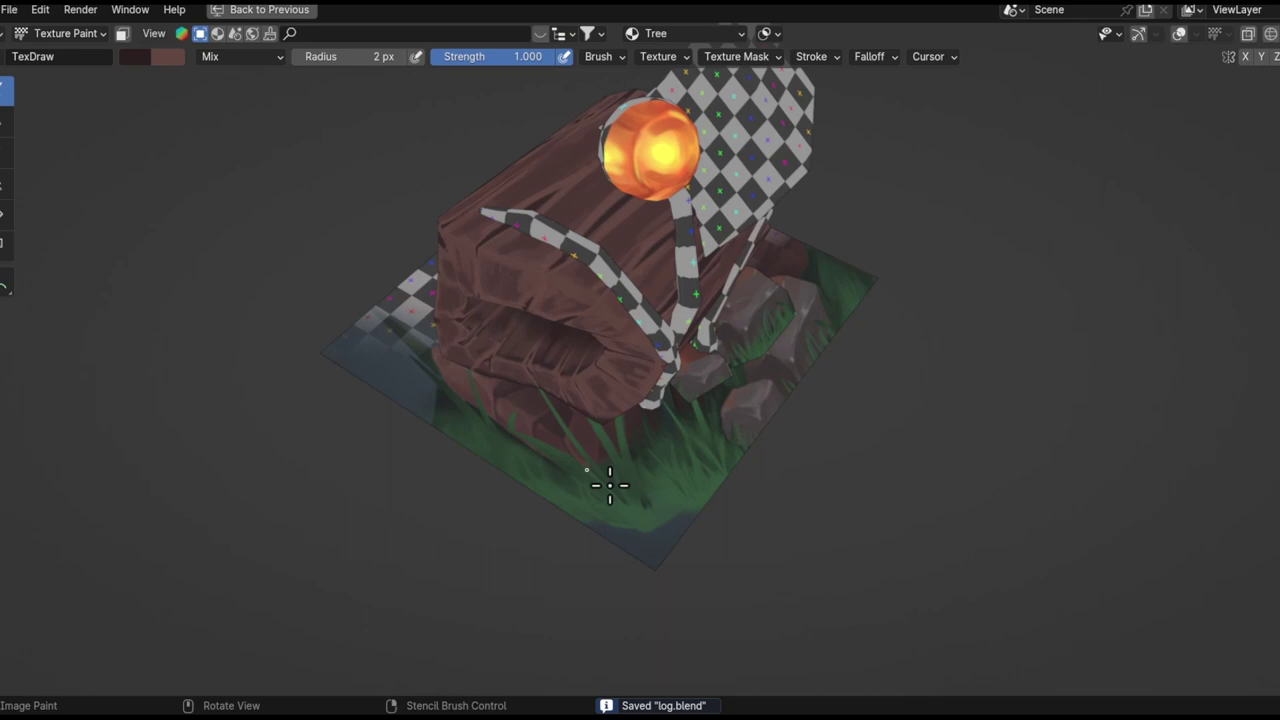
mouse_move(609, 480)
middle_mouse_down()
mouse_move(720, 446)
mouse_move(586, 428)
mouse_move(634, 466)
mouse_move(557, 429)
mouse_move(154, 491)
middle_mouse_up()
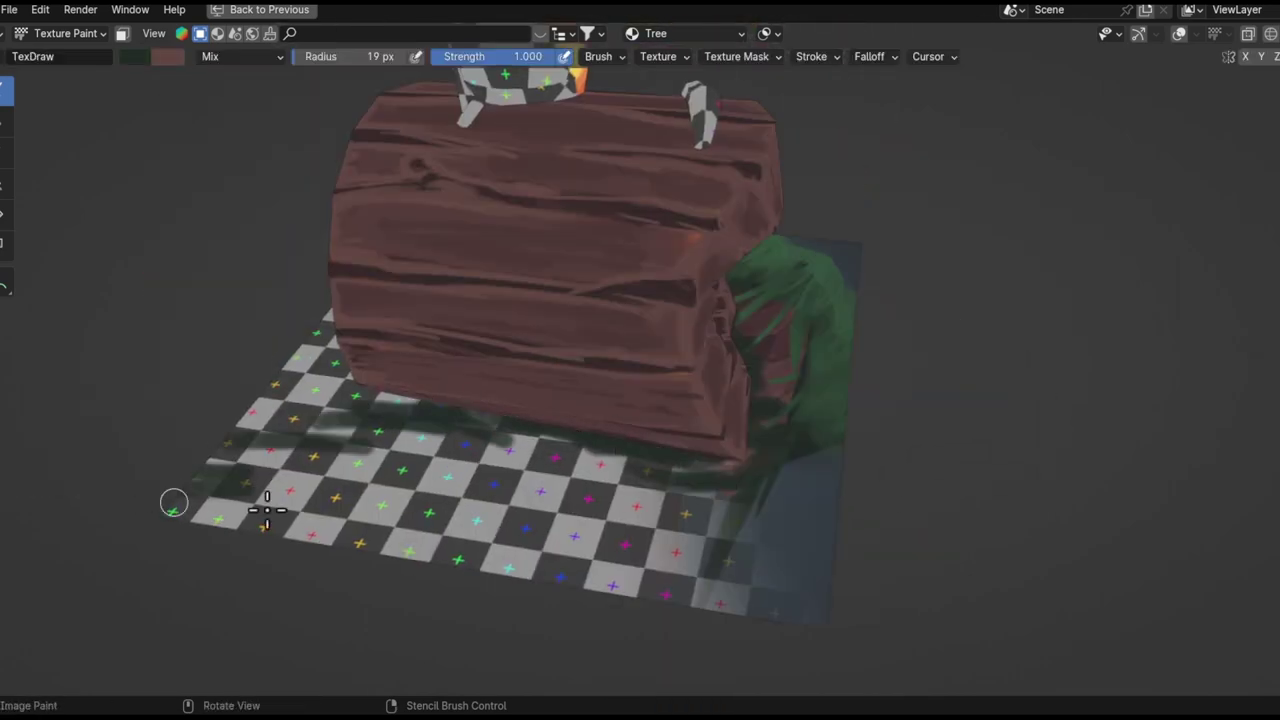
mouse_move(794, 594)
middle_mouse_down()
mouse_move(829, 474)
mouse_move(377, 417)
mouse_move(630, 425)
mouse_move(486, 300)
mouse_move(674, 414)
mouse_move(571, 371)
middle_mouse_up()
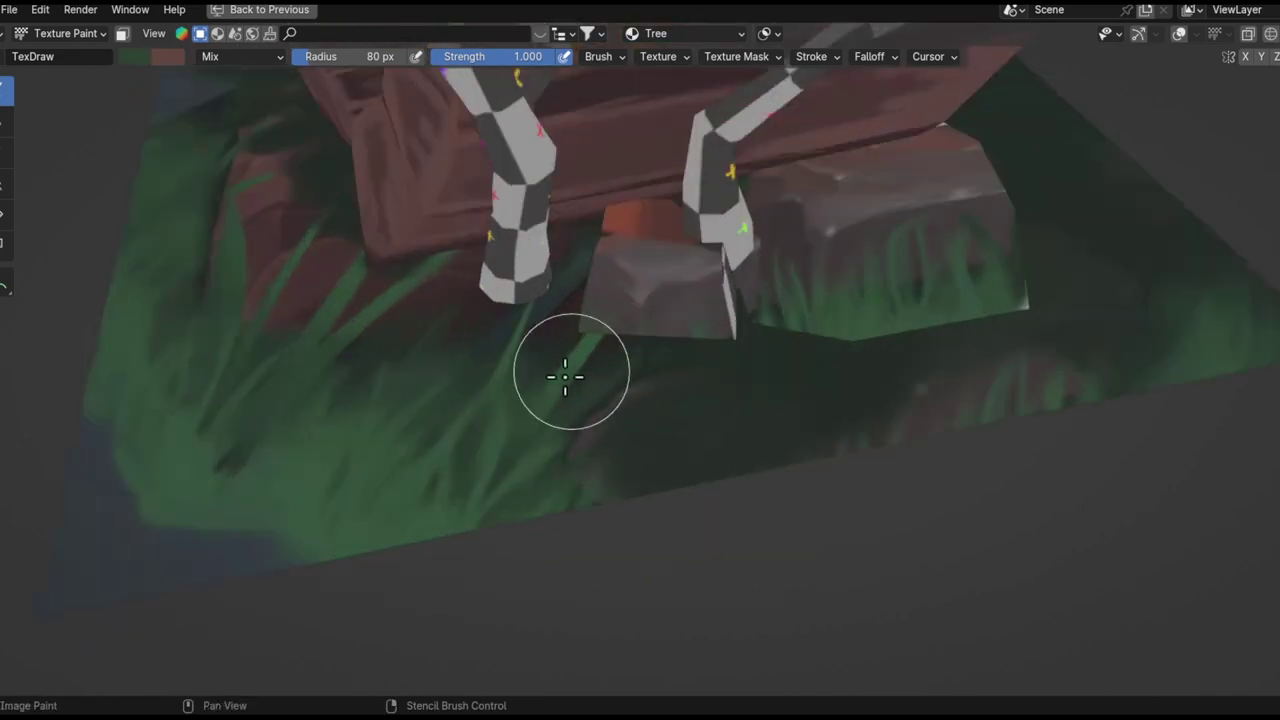
- Shrink the brush and paint green grass strokes on the ground below the stump
middle_click_drag(919, 334, 516, 395)
key("f")
left_click_drag(548, 386, 850, 215)
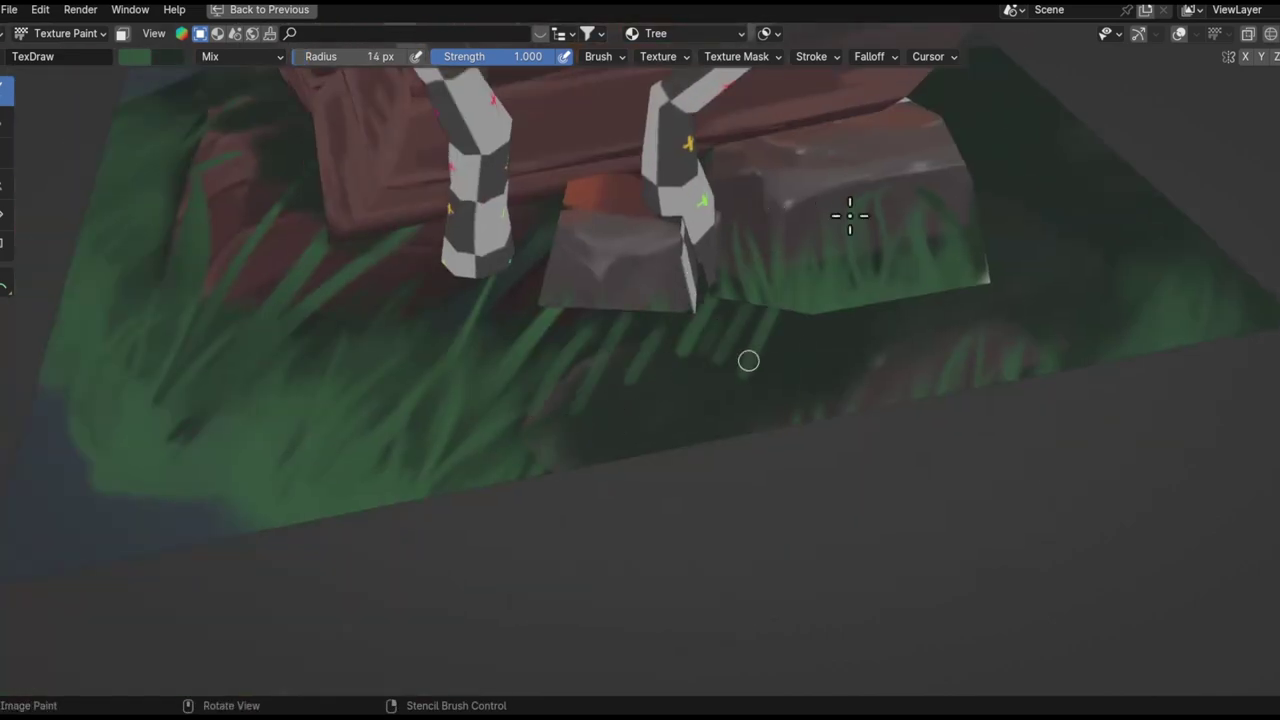
middle_click_drag(620, 436, 654, 366)
scroll(654, 366, "down", 4)
scroll(271, 440, "up", 5)
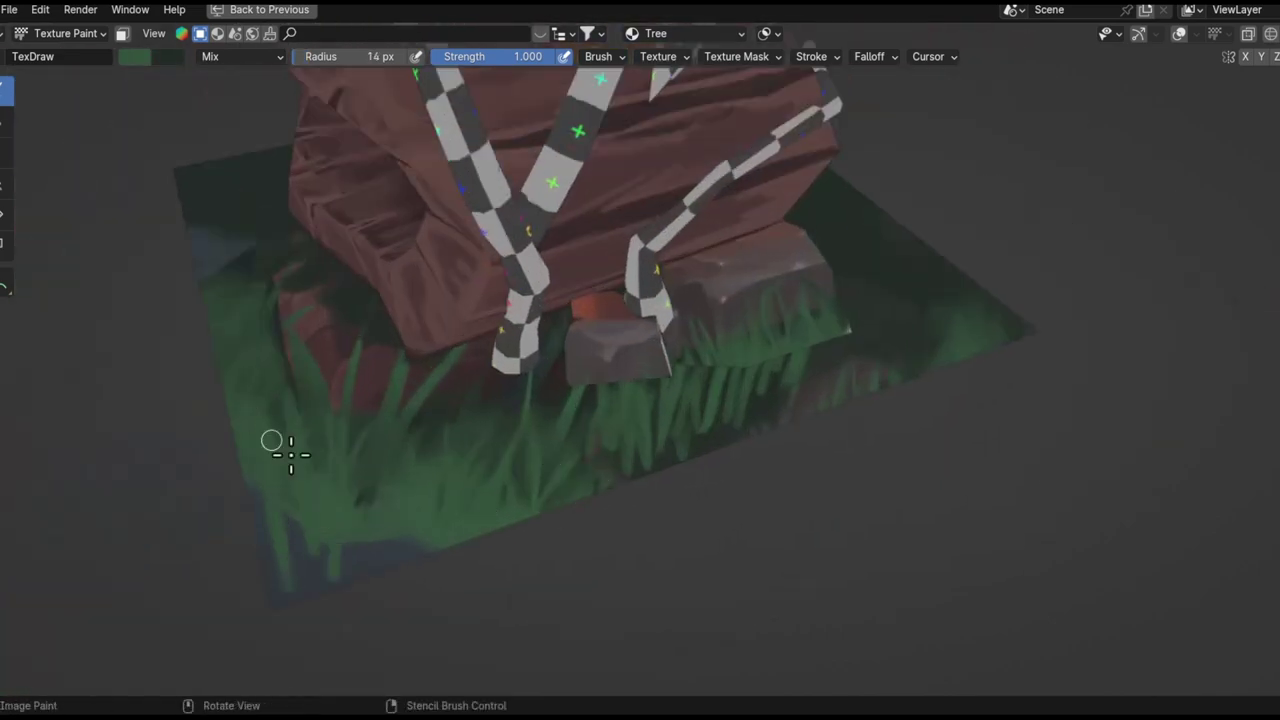
right_click(241, 611)
- Orbit around the stump and ground plane to a close view of the grass
middle_click_drag(241, 611, 623, 436)
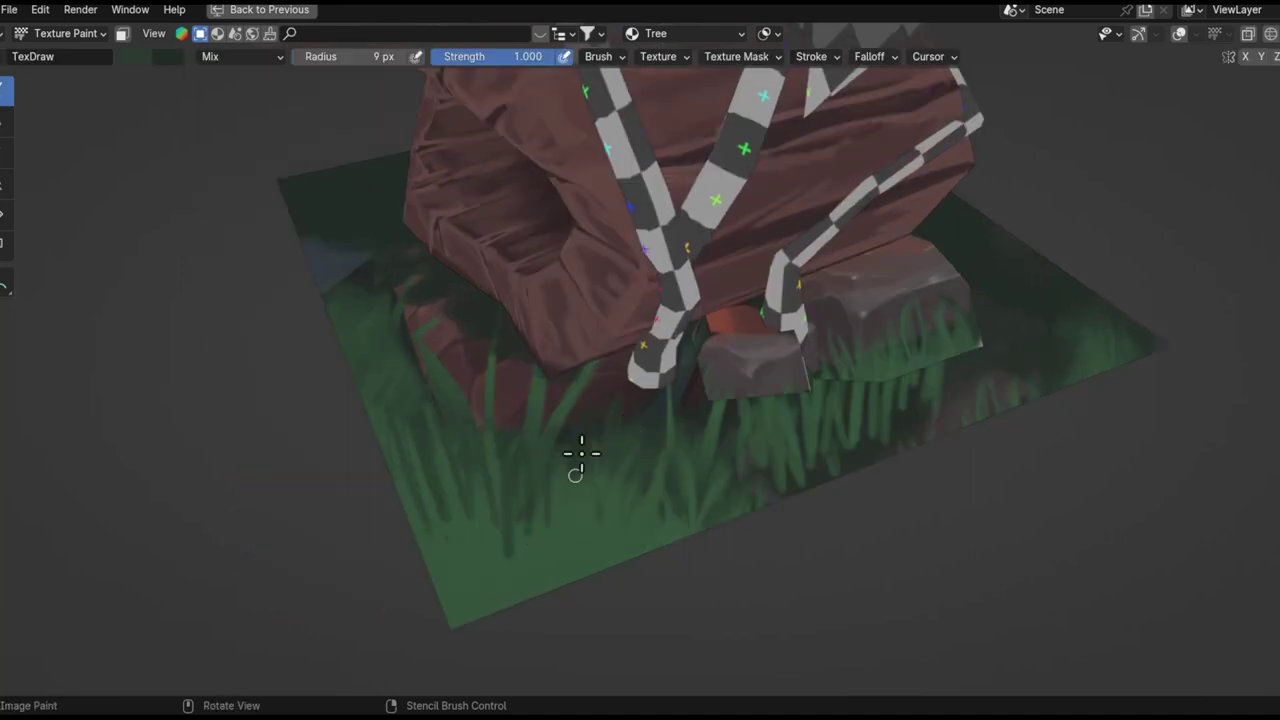
mouse_move(623, 569)
middle_mouse_down()
mouse_move(457, 457)
mouse_move(479, 472)
middle_mouse_up()
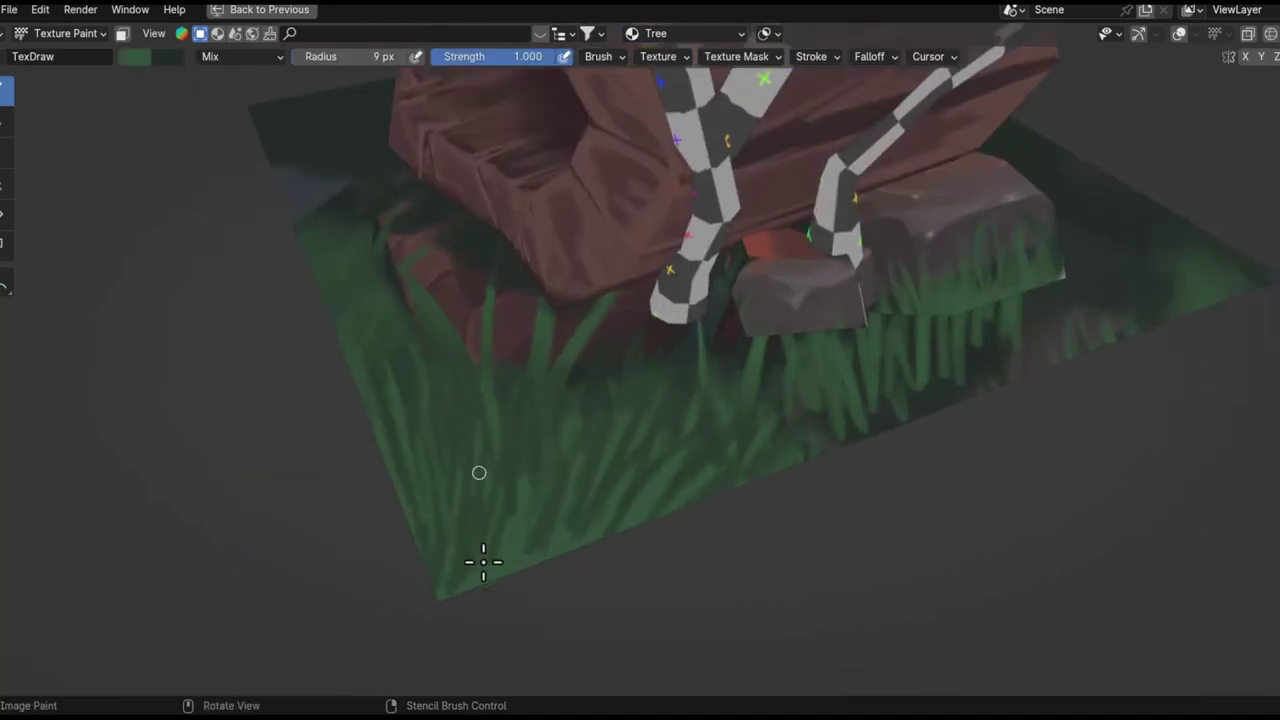
middle_click_drag(743, 470, 401, 488)
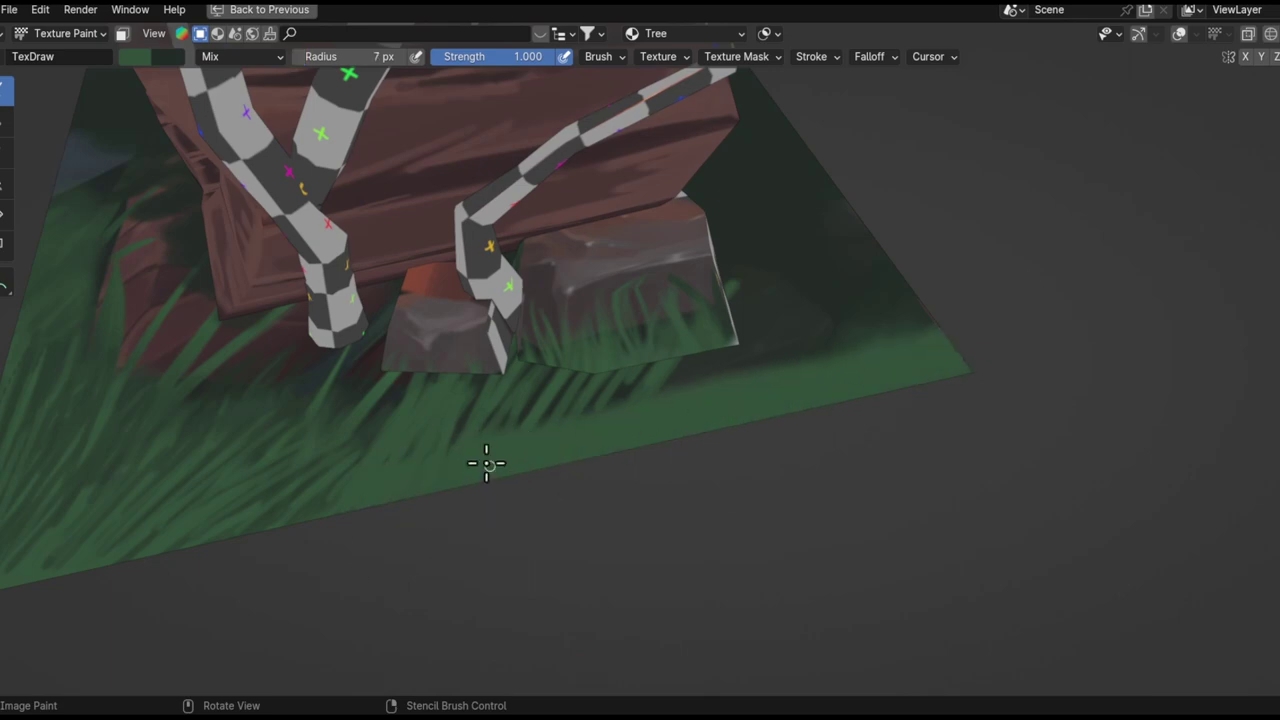
mouse_move(713, 329)
middle_mouse_down()
mouse_move(606, 246)
mouse_move(600, 398)
mouse_move(551, 560)
middle_mouse_up()
mouse_move(475, 513)
middle_mouse_down()
mouse_move(591, 417)
mouse_move(775, 443)
middle_mouse_up()
mouse_move(516, 456)
middle_mouse_down()
mouse_move(757, 509)
mouse_move(491, 551)
mouse_move(459, 527)
middle_mouse_up()
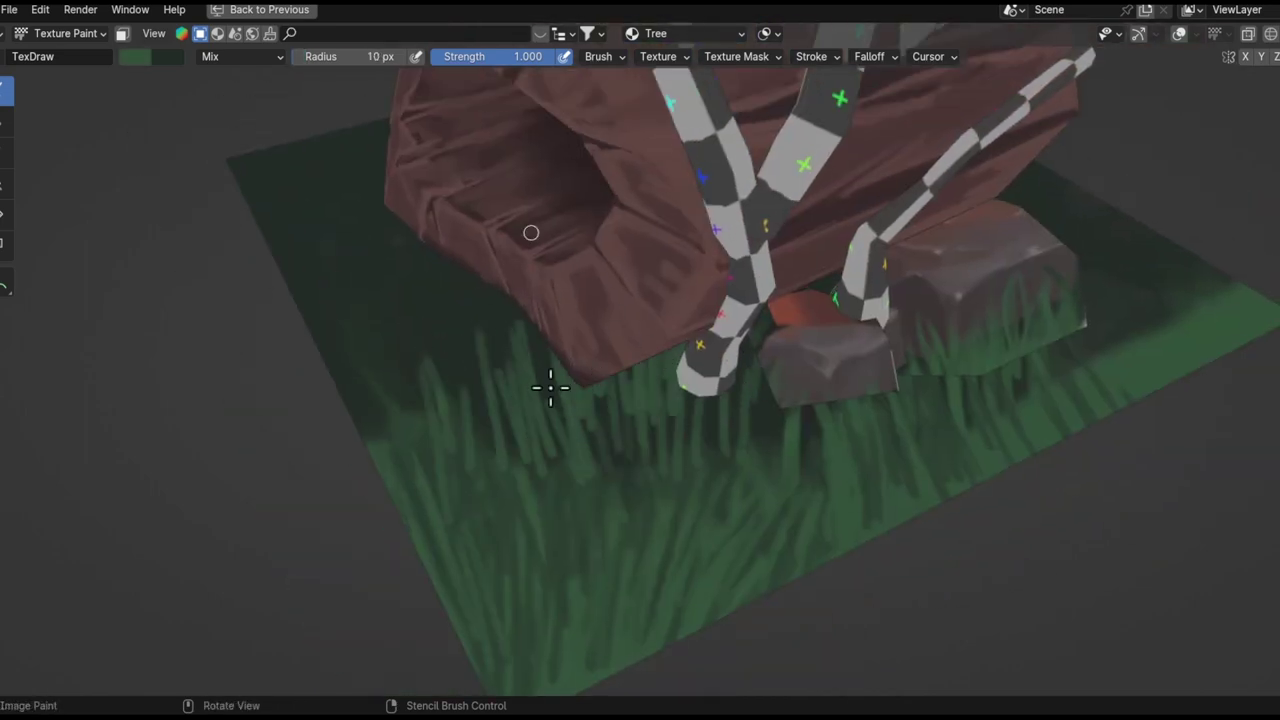
middle_click_drag(314, 343, 421, 313)
mouse_move(304, 361)
middle_mouse_down()
mouse_move(497, 274)
mouse_move(570, 480)
mouse_move(466, 446)
mouse_move(562, 559)
middle_mouse_up()
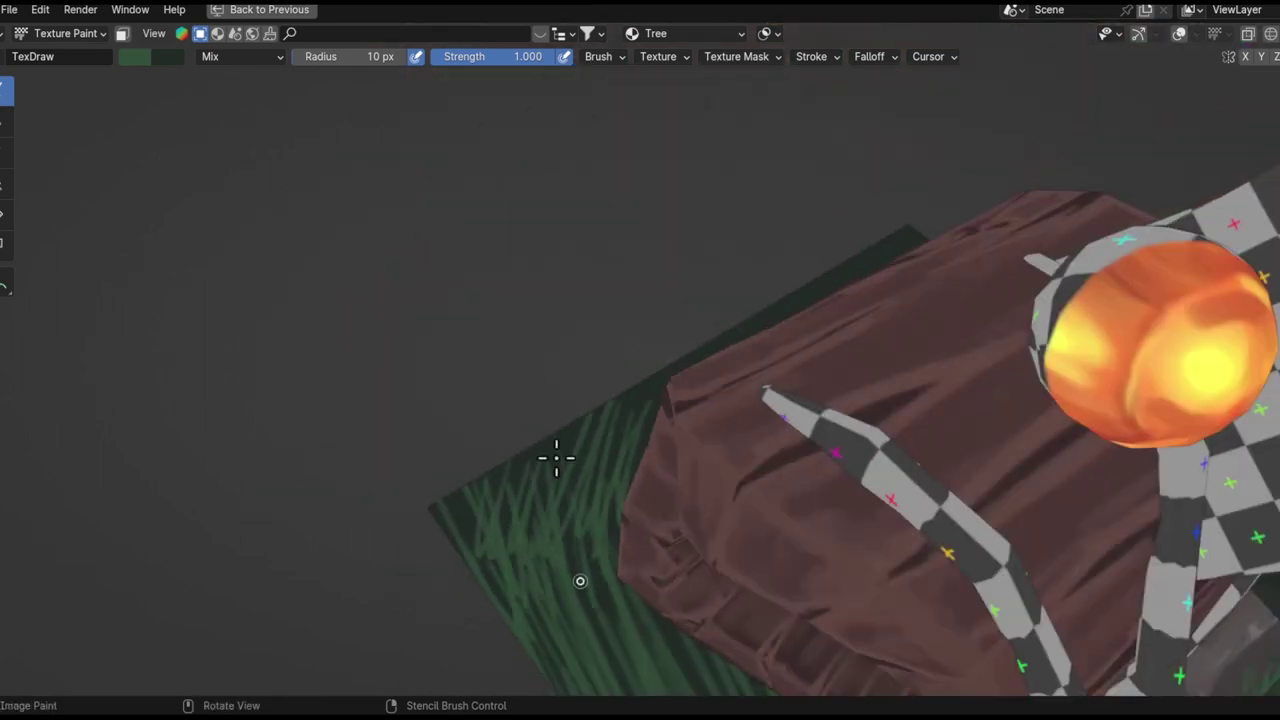
middle_click_drag(505, 593, 417, 433)
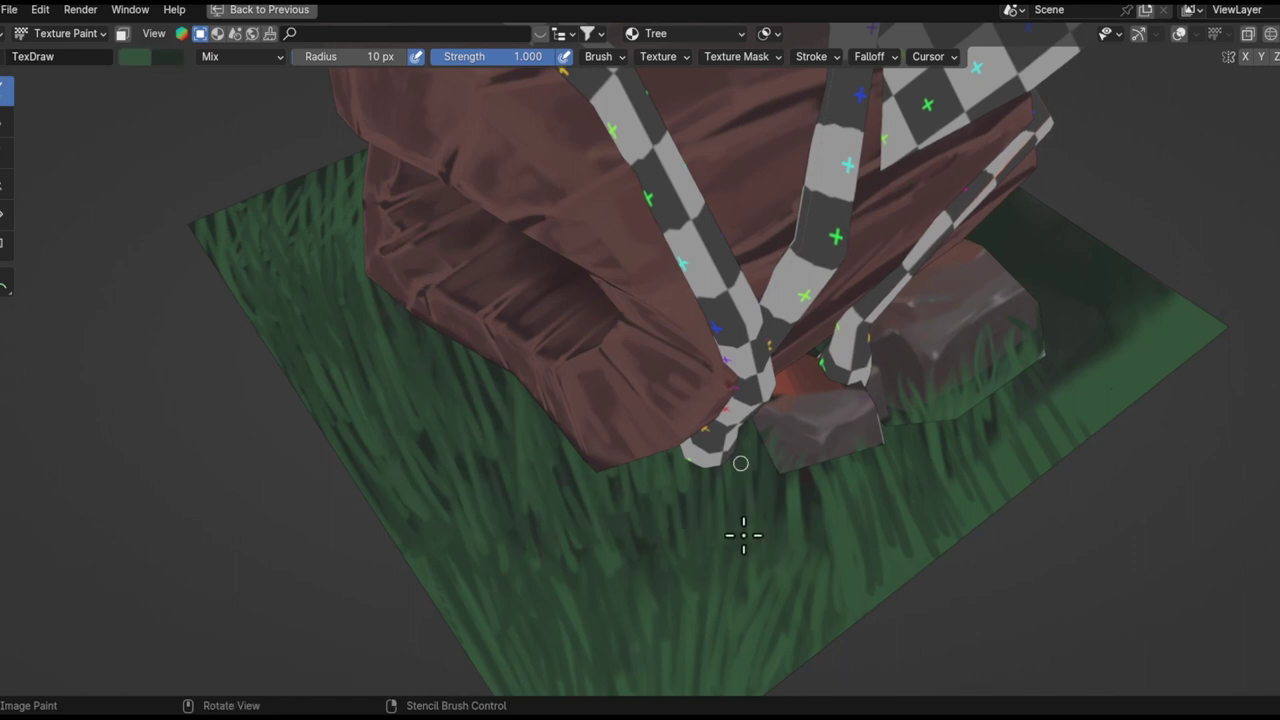
- Paint zigzag green grass strokes across the ground and reframe on the log
scroll(739, 562, "down", 10)
mouse_move(617, 674)
middle_mouse_down()
mouse_move(726, 538)
mouse_move(737, 351)
mouse_move(643, 466)
mouse_move(693, 392)
middle_mouse_up()
scroll(726, 538, "up", 5)
left_click_drag(667, 408, 282, 397)
middle_click_drag(40, 160, 521, 521)
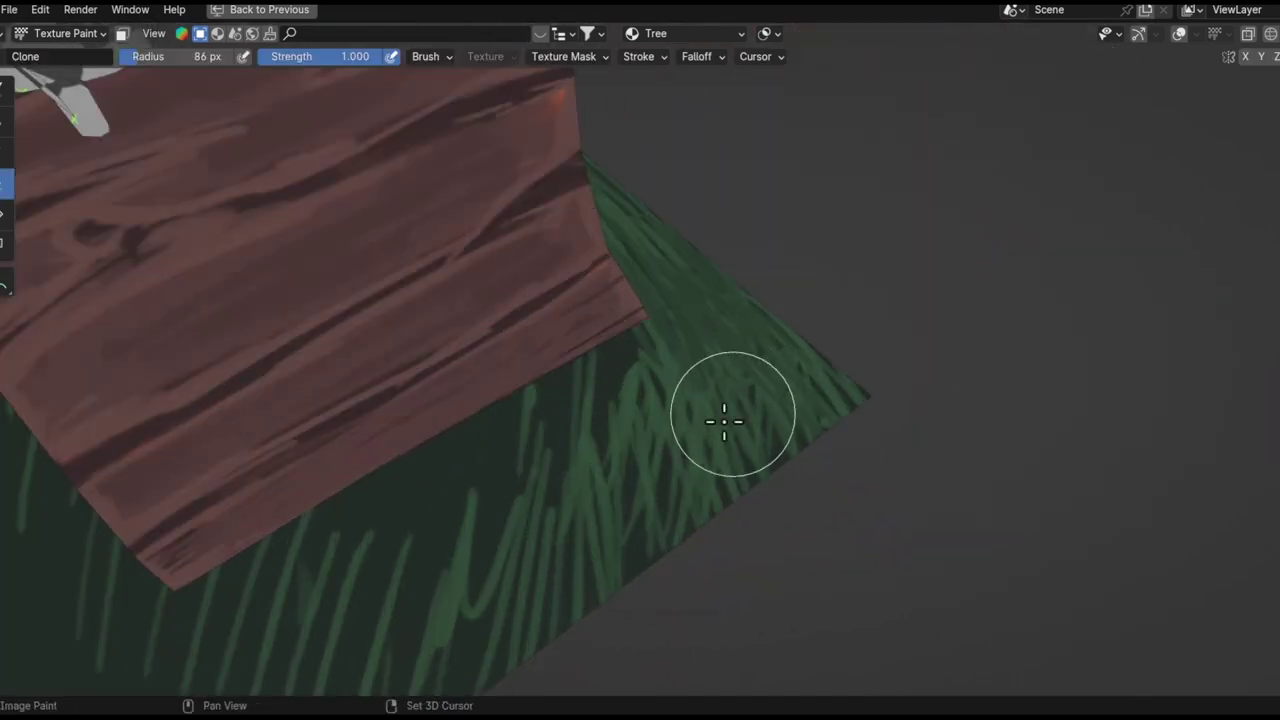
- Clone grass over the checker patch beside the log
scroll(532, 460, "down", 3)
middle_click_drag(471, 443, 883, 435)
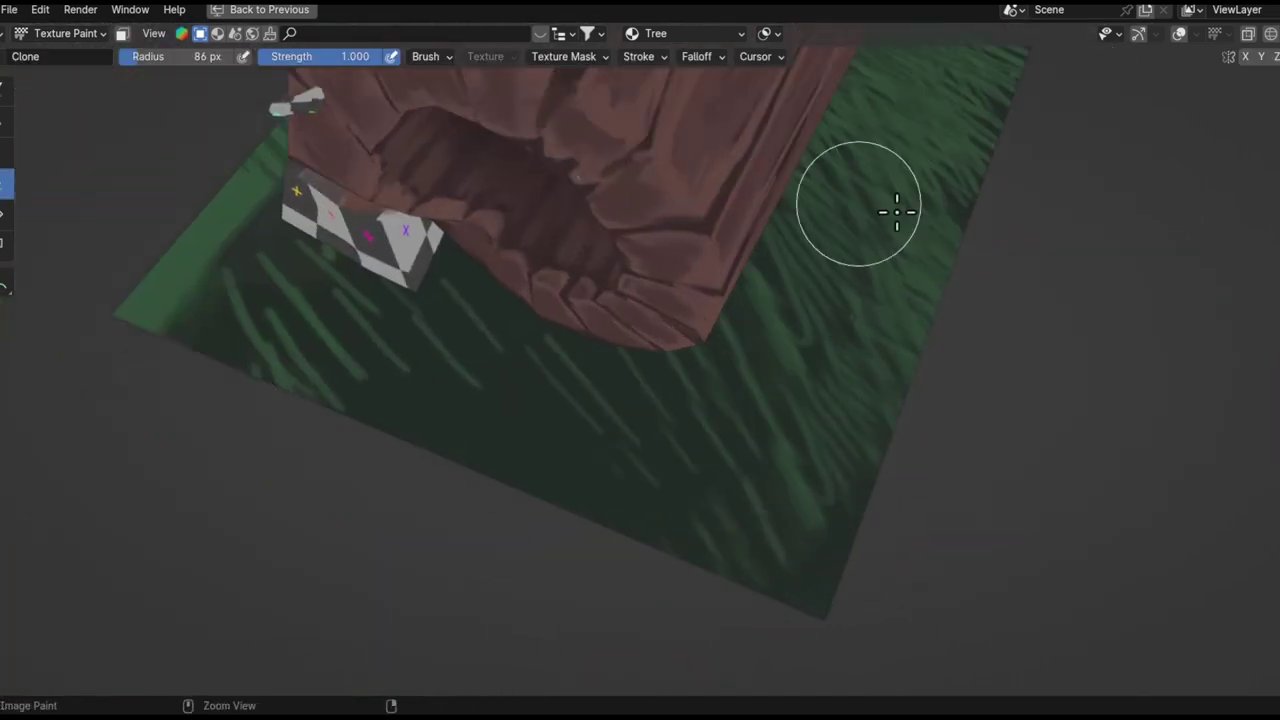
mouse_move(919, 305)
middle_mouse_down()
mouse_move(474, 380)
mouse_move(443, 577)
mouse_move(737, 457)
mouse_move(915, 228)
mouse_move(515, 475)
mouse_move(843, 534)
mouse_move(543, 529)
mouse_move(620, 398)
middle_mouse_up()
left_click_drag(540, 442, 683, 367)
mouse_move(432, 490)
middle_mouse_down()
mouse_move(429, 449)
mouse_move(594, 474)
mouse_move(166, 640)
mouse_move(363, 498)
mouse_move(486, 509)
mouse_move(553, 325)
mouse_move(829, 349)
mouse_move(506, 274)
mouse_move(534, 437)
mouse_move(623, 229)
mouse_move(800, 270)
mouse_move(757, 317)
mouse_move(690, 340)
mouse_move(705, 381)
middle_mouse_up()
- Switch to the Smear brush and adjust its strength and size
key("d")
middle_click_drag(917, 301, 915, 308)
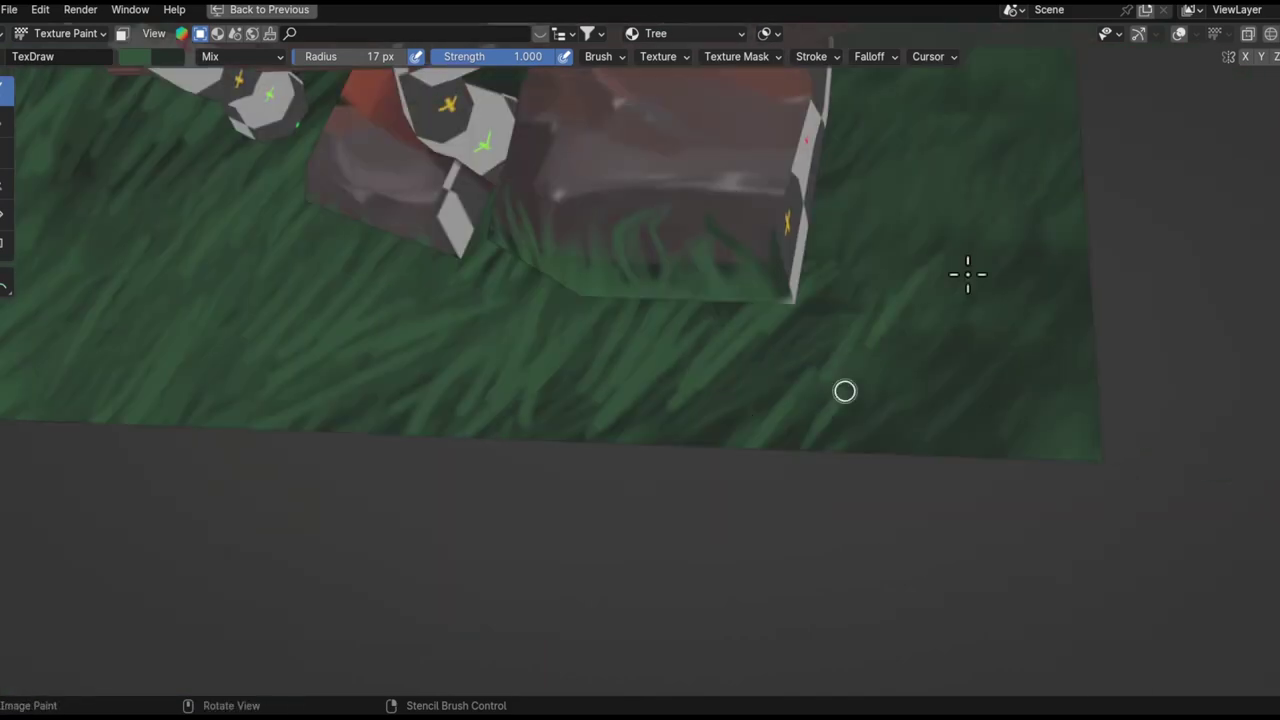
mouse_move(1099, 371)
middle_mouse_down()
mouse_move(766, 406)
mouse_move(490, 376)
middle_mouse_up()
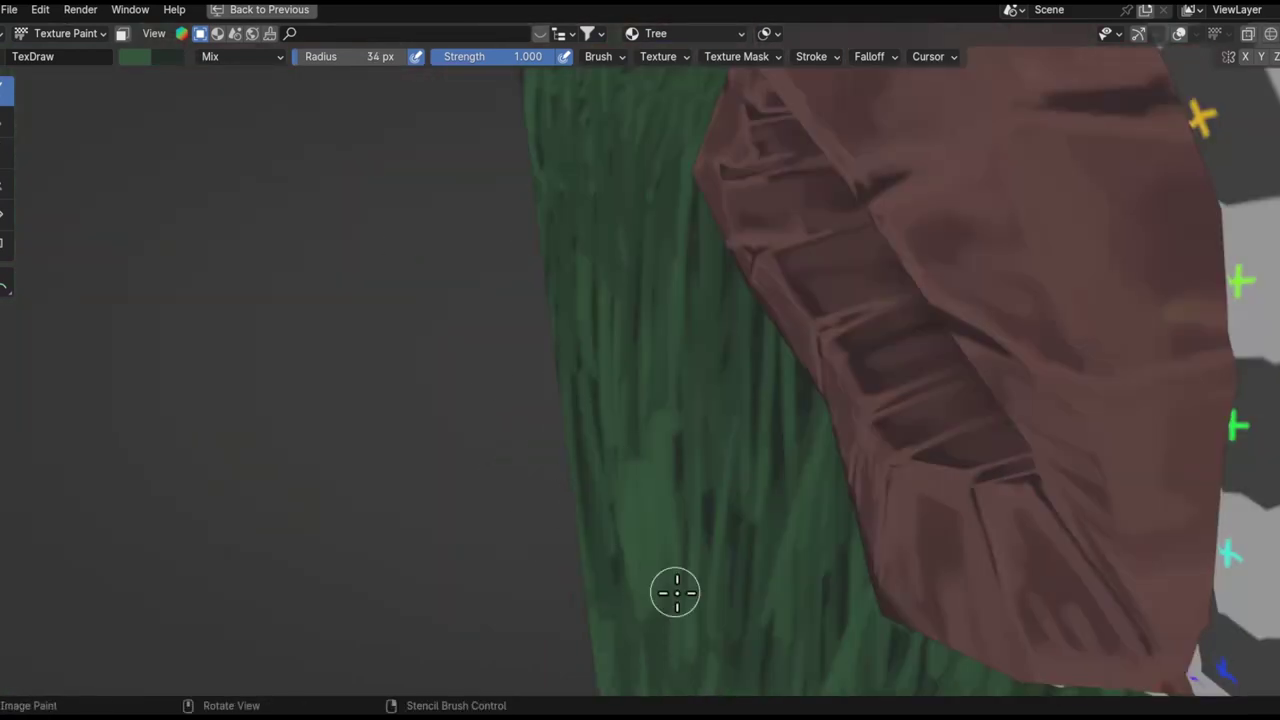
key("shift+f")
middle_click_drag(600, 343, 770, 416)
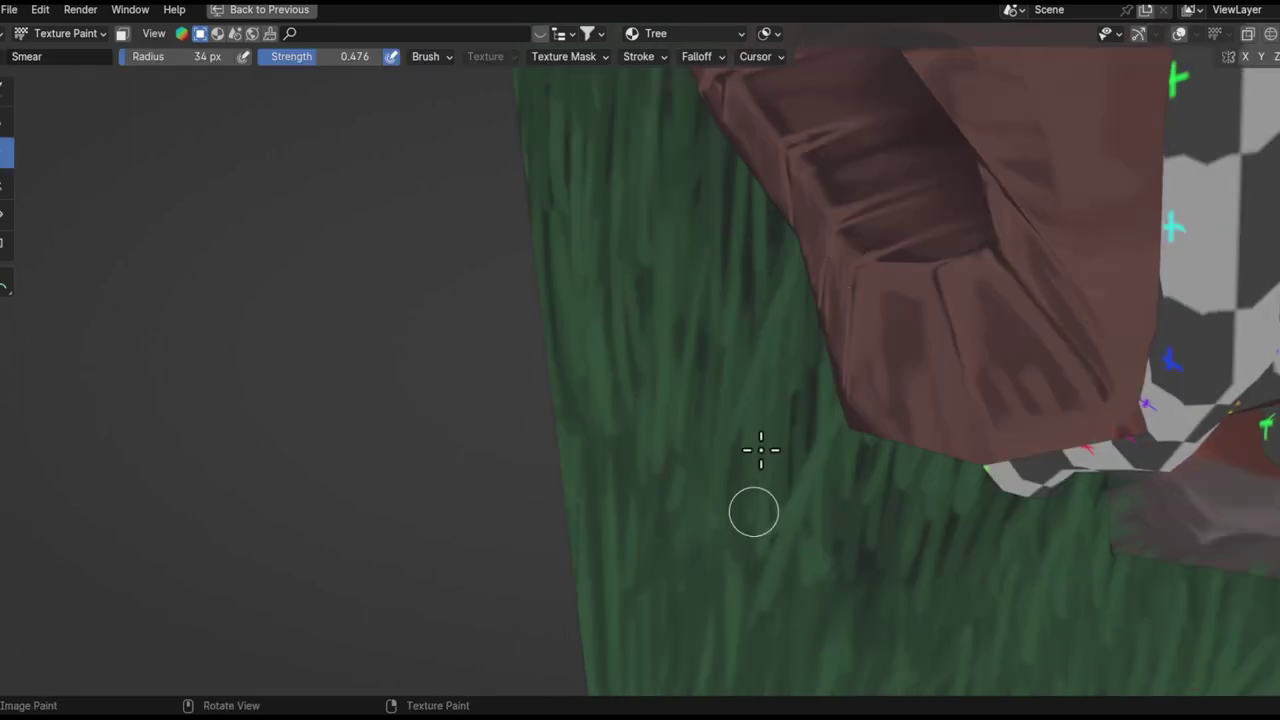
middle_click_drag(834, 390, 803, 529)
key("f")
key("shift+f")
- Smear-blend the grass around the stump base and rocks, then return to the Draw brush
mouse_move(591, 320)
middle_mouse_down()
mouse_move(571, 371)
mouse_move(535, 182)
mouse_move(694, 366)
mouse_move(597, 397)
middle_mouse_up()
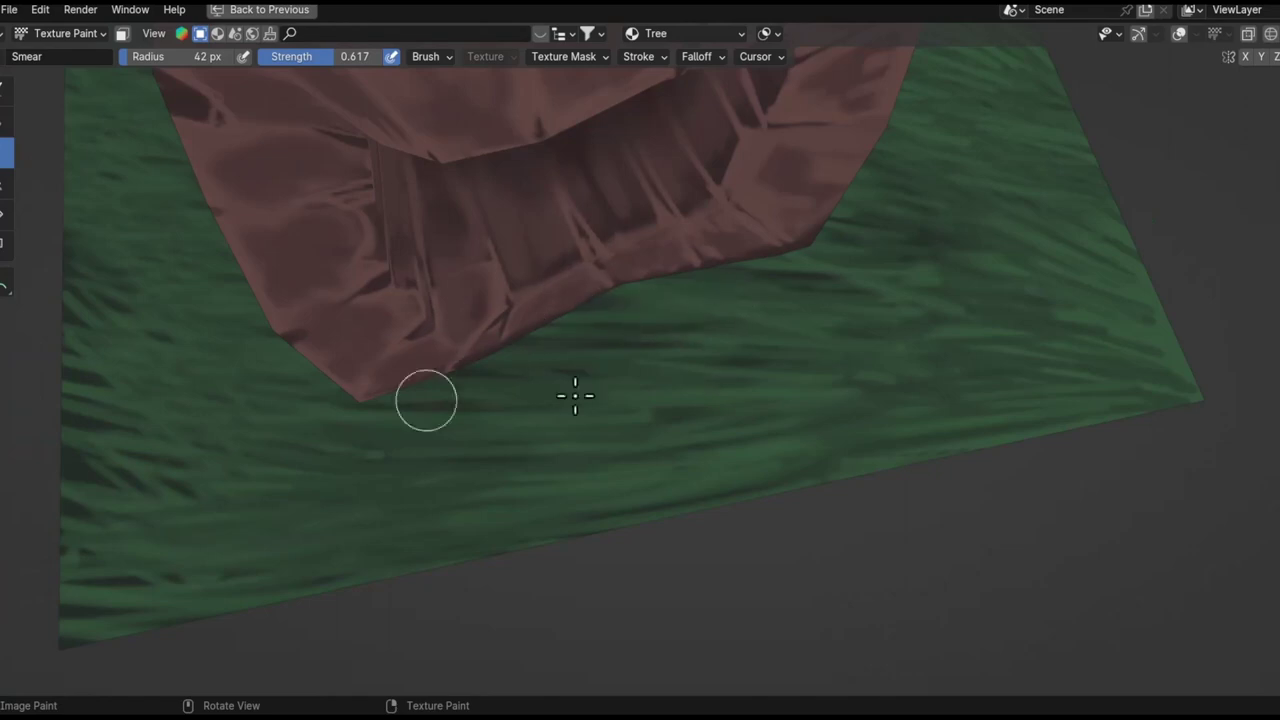
scroll(700, 370, "down", 6)
scroll(716, 324, "up", 5)
middle_click_drag(716, 324, 279, 573)
middle_click_drag(197, 597, 451, 348)
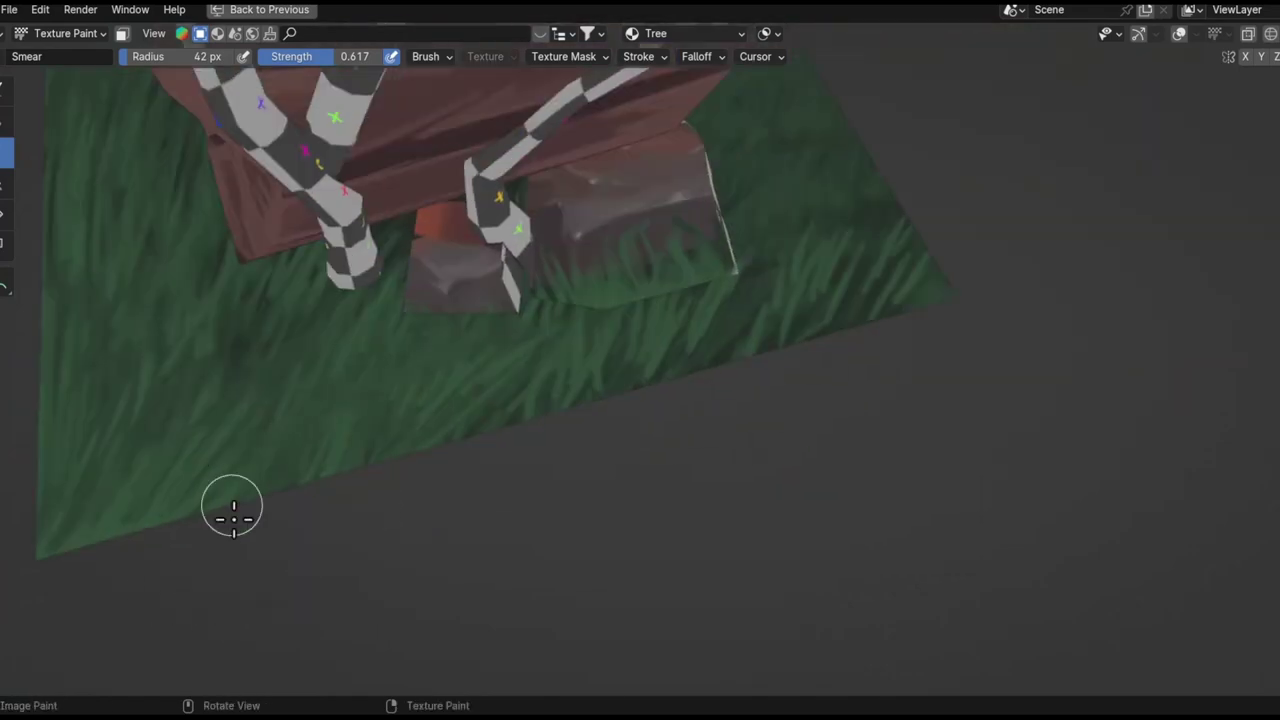
mouse_move(173, 411)
middle_mouse_down()
mouse_move(366, 460)
mouse_move(557, 457)
mouse_move(386, 466)
middle_mouse_up()
scroll(386, 466, "down", 3)
middle_click_drag(577, 469, 654, 286)
mouse_move(563, 114)
middle_mouse_down()
mouse_move(543, 149)
mouse_move(654, 420)
middle_mouse_up()
scroll(564, 179, "up", 3)
mouse_move(579, 258)
middle_mouse_down()
mouse_move(663, 263)
mouse_move(589, 423)
middle_mouse_up()
scroll(663, 263, "up", 3)
key("1")
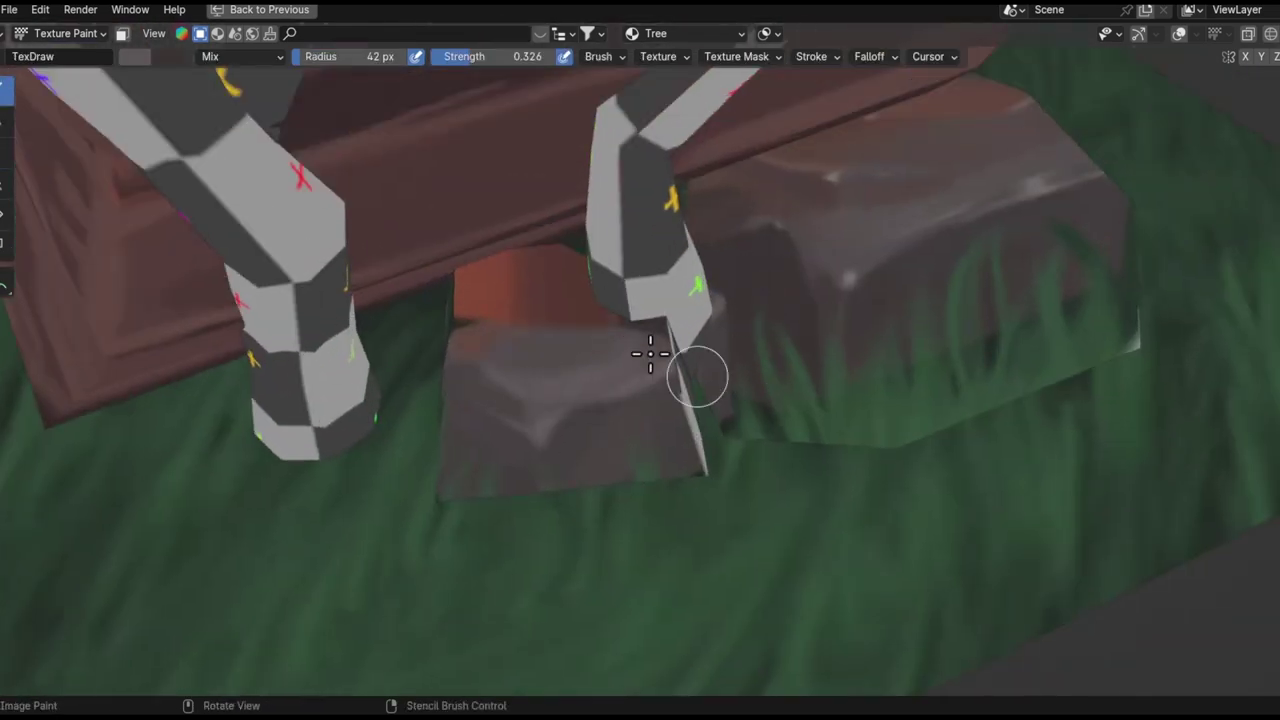
- Isolate the rock block in local view and set the brush to 48 px
scroll(574, 323, "down", 2)
middle_click_drag(574, 323, 451, 409)
key("slash")
mouse_move(546, 357)
middle_mouse_down()
mouse_move(309, 382)
mouse_move(264, 321)
middle_mouse_up()
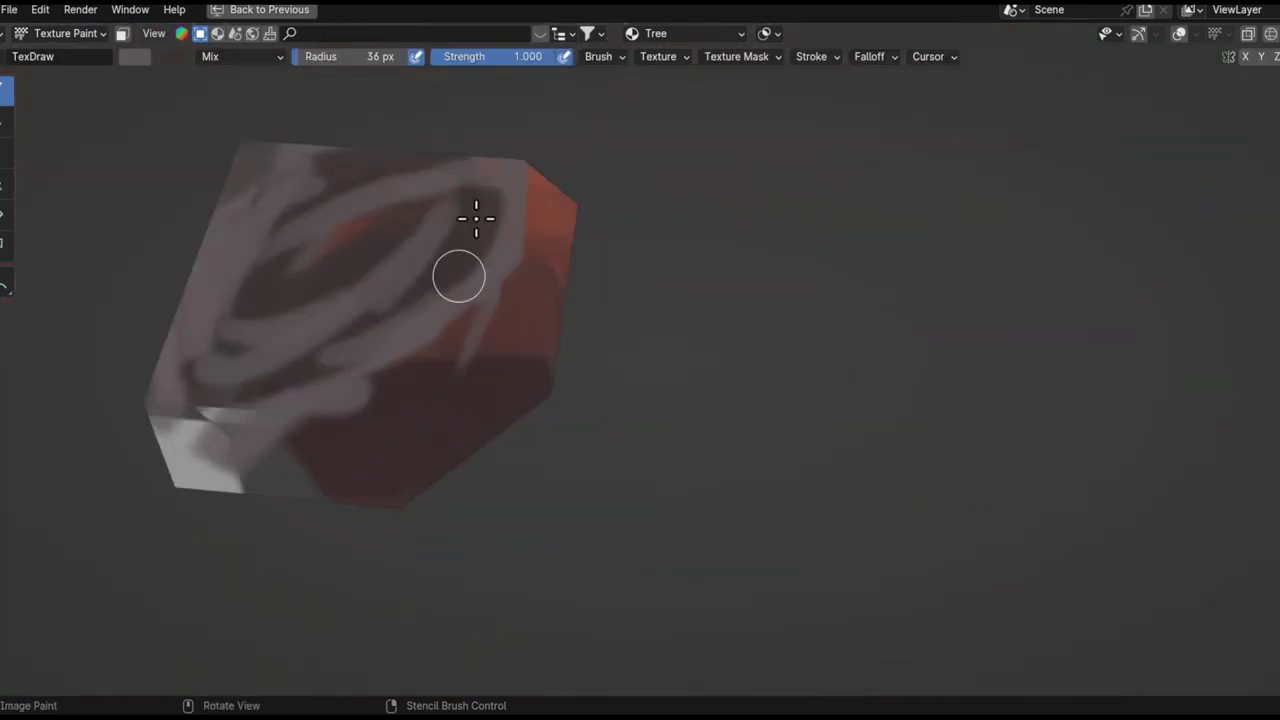
middle_click_drag(464, 240, 368, 304)
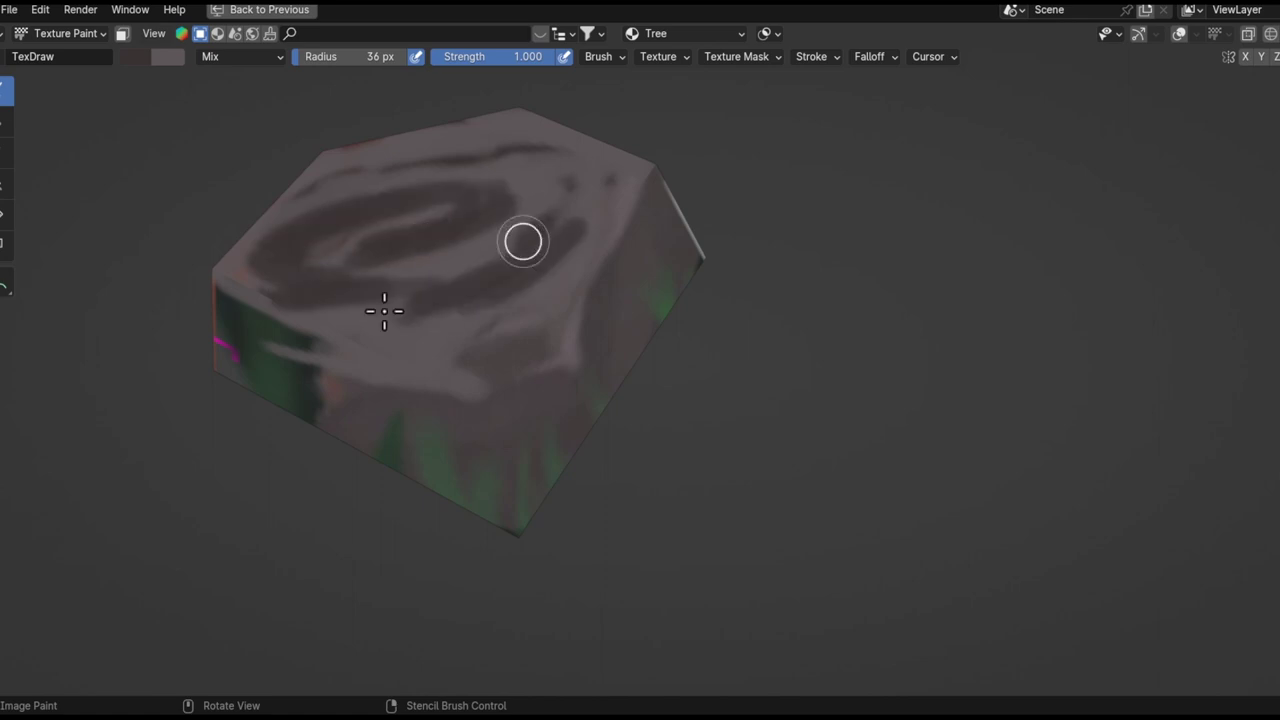
mouse_move(492, 262)
middle_mouse_down()
mouse_move(497, 291)
mouse_move(607, 310)
mouse_move(420, 417)
mouse_move(661, 419)
middle_mouse_up()
key("f")
left_click(497, 291)
- Paint brown tones over the block's side faces
mouse_move(542, 517)
middle_mouse_down()
mouse_move(680, 429)
mouse_move(613, 424)
middle_mouse_up()
mouse_move(556, 371)
middle_mouse_down()
mouse_move(780, 417)
mouse_move(727, 450)
middle_mouse_up()
mouse_move(530, 448)
middle_mouse_down()
mouse_move(469, 443)
mouse_move(446, 389)
middle_mouse_up()
scroll(300, 429, "up", 3)
mouse_move(303, 600)
middle_mouse_down()
mouse_move(400, 437)
mouse_move(263, 383)
mouse_move(595, 387)
middle_mouse_up()
scroll(451, 423, "down", 3)
scroll(451, 423, "up", 3)
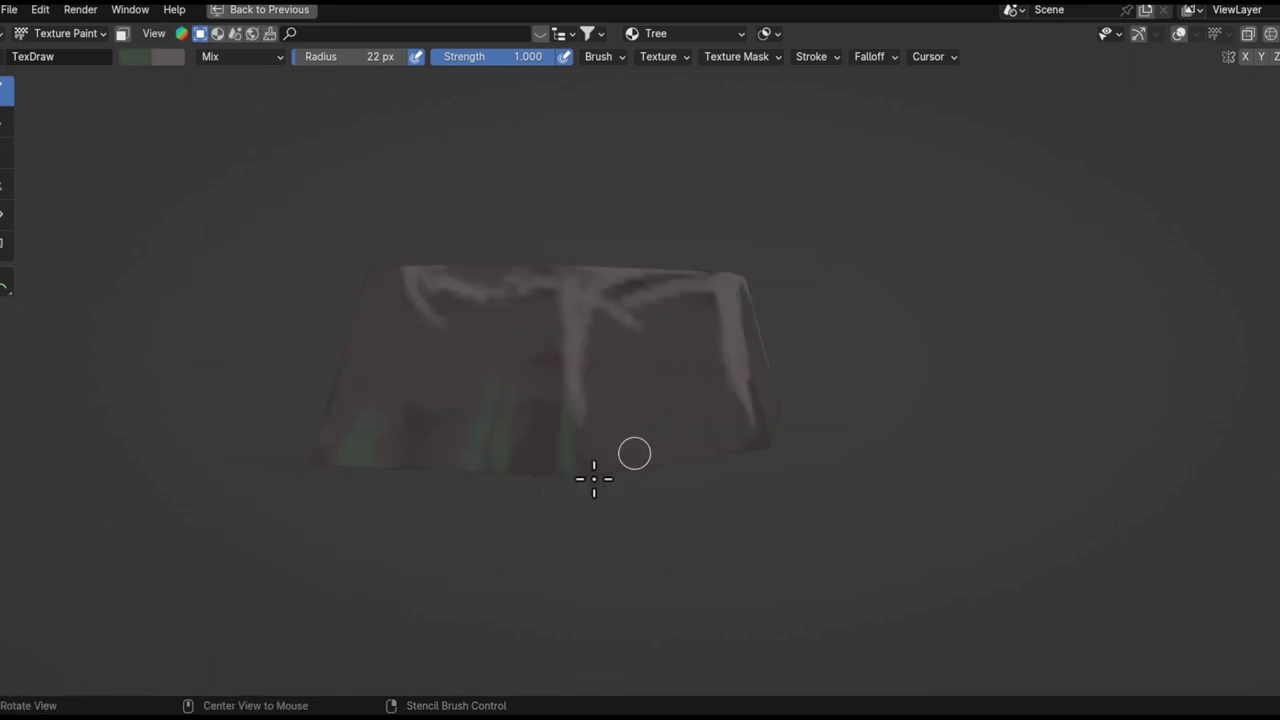
mouse_move(625, 469)
middle_mouse_down()
mouse_move(617, 483)
mouse_move(749, 394)
middle_mouse_up()
- Paint the block's checkered side with a 13 px brush
scroll(700, 430, "down", 5)
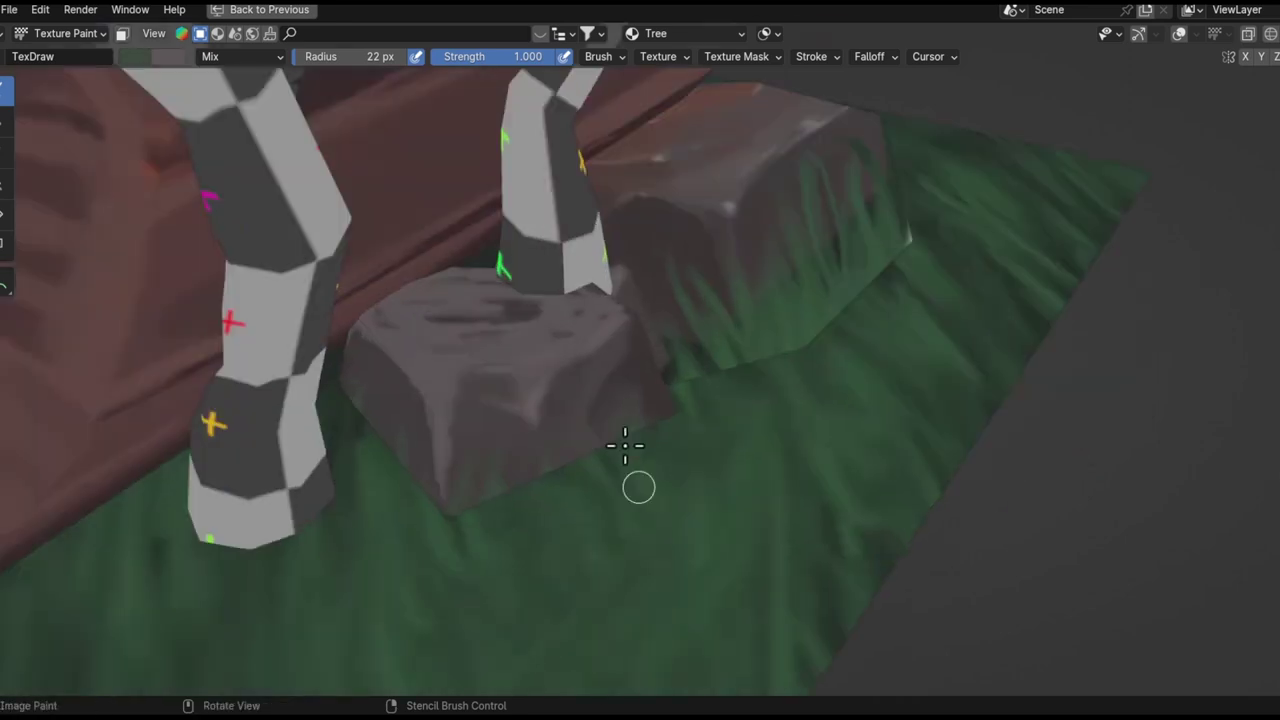
middle_click_drag(660, 466, 748, 383, "shift")
scroll(705, 432, "down", 5)
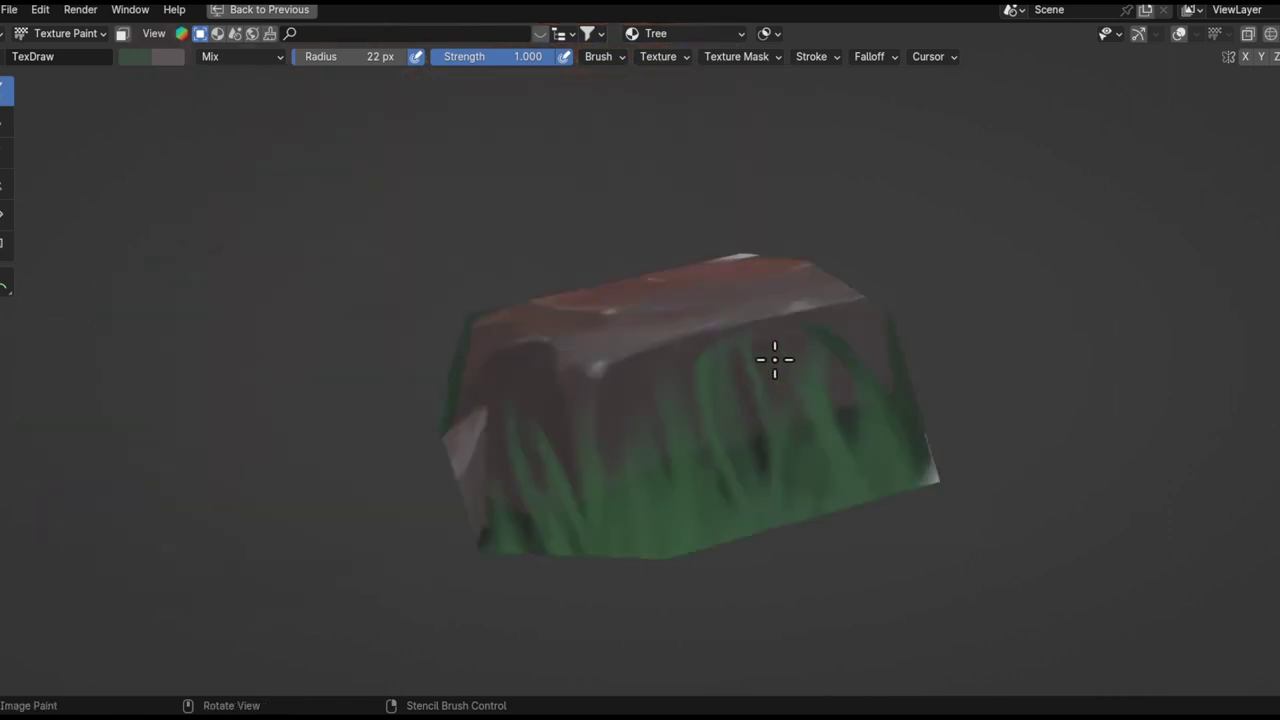
middle_click_drag(705, 432, 657, 423)
scroll(568, 395, "up", 5)
mouse_move(567, 438)
middle_mouse_down()
mouse_move(894, 263)
mouse_move(506, 277)
middle_mouse_up()
key("f")
left_click(517, 391)
- Paint pale streaks down the block's front face
mouse_move(517, 391)
middle_mouse_down()
mouse_move(889, 406)
mouse_move(751, 423)
mouse_move(628, 546)
mouse_move(614, 434)
mouse_move(486, 623)
mouse_move(533, 542)
mouse_move(677, 386)
mouse_move(832, 452)
middle_mouse_up()
mouse_move(605, 381)
middle_mouse_down()
mouse_move(234, 263)
mouse_move(506, 343)
mouse_move(587, 397)
mouse_move(614, 391)
mouse_move(643, 463)
mouse_move(591, 434)
mouse_move(680, 380)
mouse_move(671, 281)
middle_mouse_up()
scroll(529, 370, "down", 3)
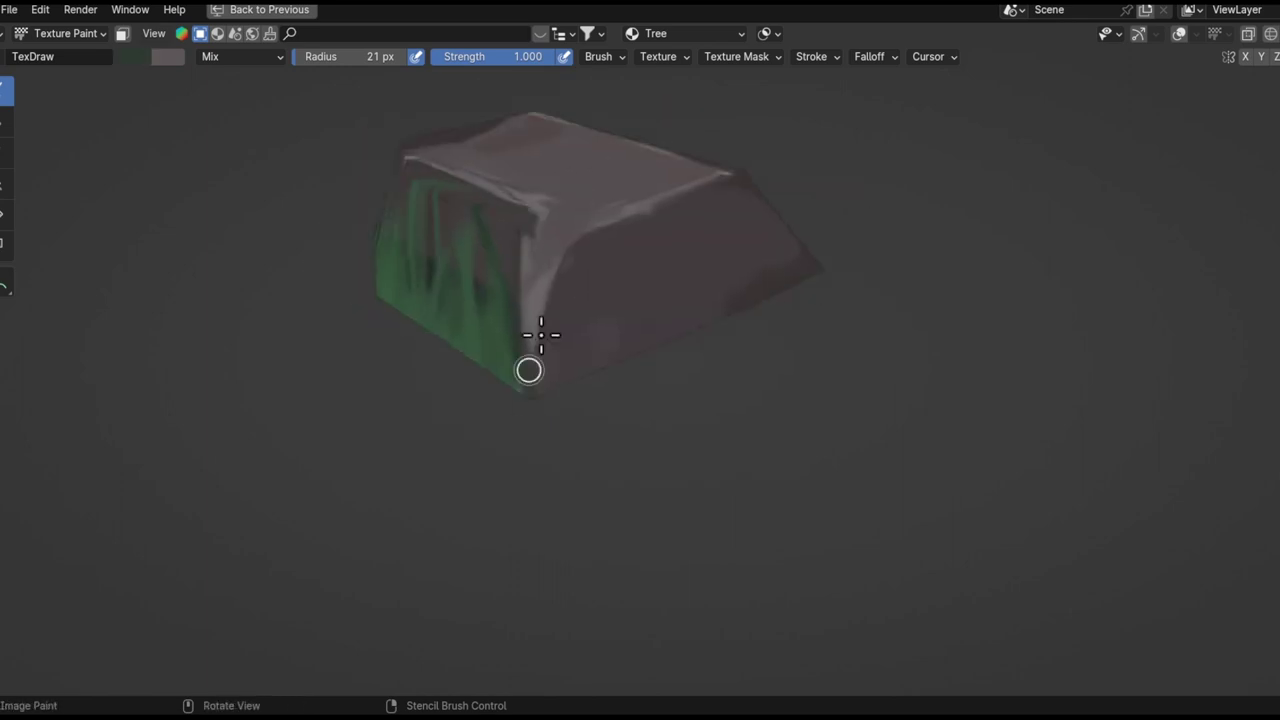
middle_click_drag(785, 325, 771, 304)
mouse_move(784, 358)
middle_mouse_down()
mouse_move(680, 306)
mouse_move(694, 354)
mouse_move(905, 360)
middle_mouse_up()
mouse_move(688, 260)
middle_mouse_down()
mouse_move(646, 391)
mouse_move(851, 289)
mouse_move(626, 457)
mouse_move(660, 360)
middle_mouse_up()
left_click_drag(660, 360, 669, 516)
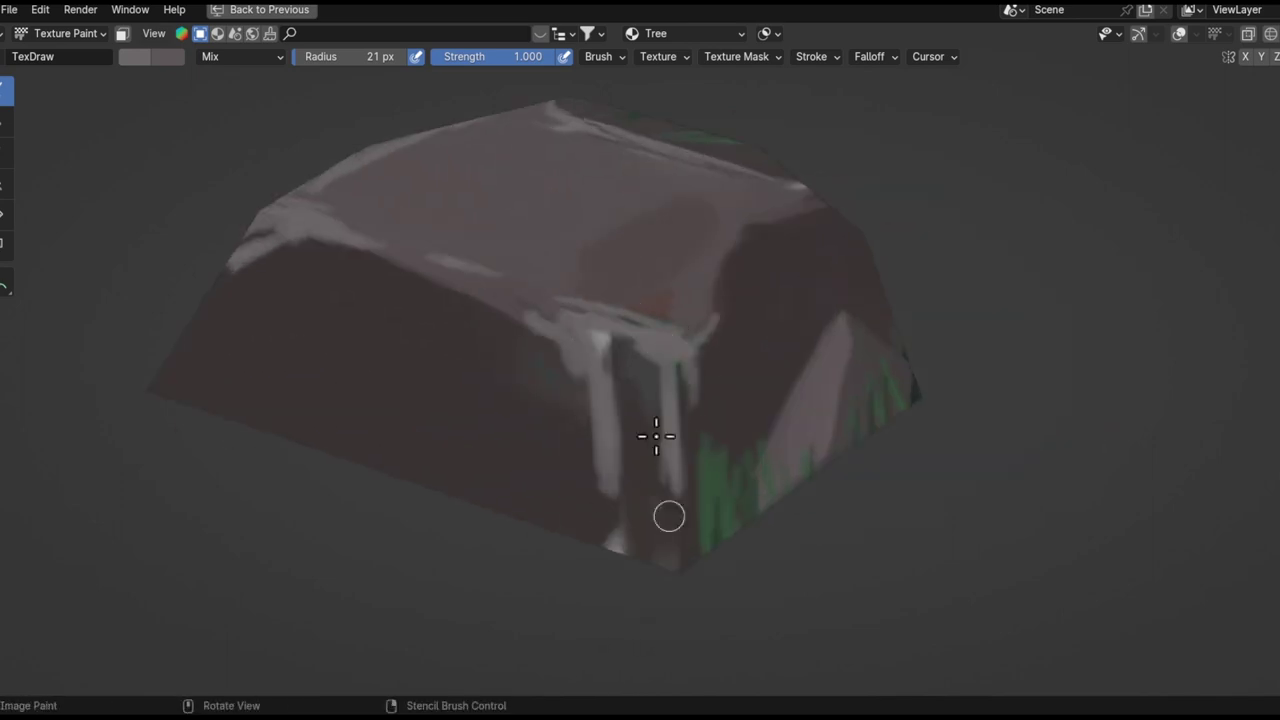
- Sample a colour from the block and enlarge the brush to 69 px to cover it
left_click(581, 233)
middle_click_drag(581, 233, 221, 394)
mouse_move(580, 328)
middle_mouse_down()
mouse_move(294, 482)
mouse_move(457, 534)
mouse_move(620, 474)
mouse_move(437, 417)
mouse_move(20, 180)
middle_mouse_up()
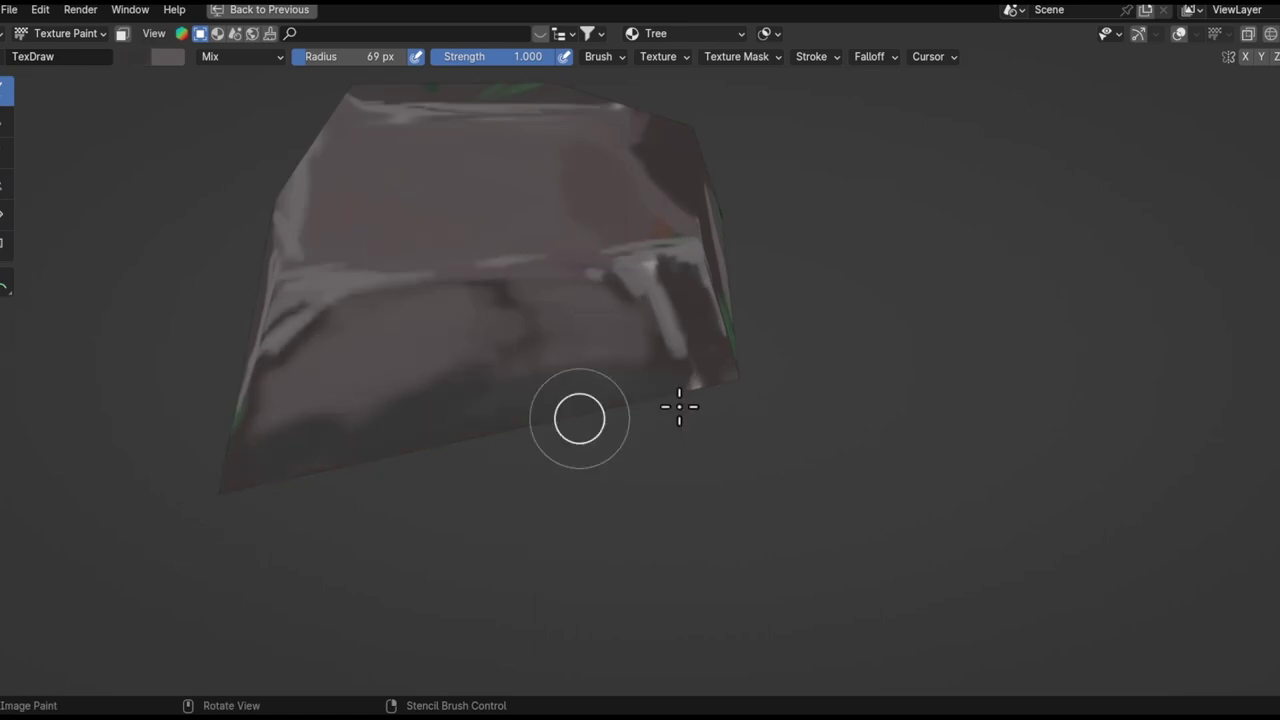
mouse_move(635, 386)
middle_mouse_down()
mouse_move(731, 423)
mouse_move(514, 251)
mouse_move(554, 337)
mouse_move(706, 211)
mouse_move(511, 437)
mouse_move(666, 306)
mouse_move(803, 289)
mouse_move(580, 553)
mouse_move(637, 478)
middle_mouse_up()
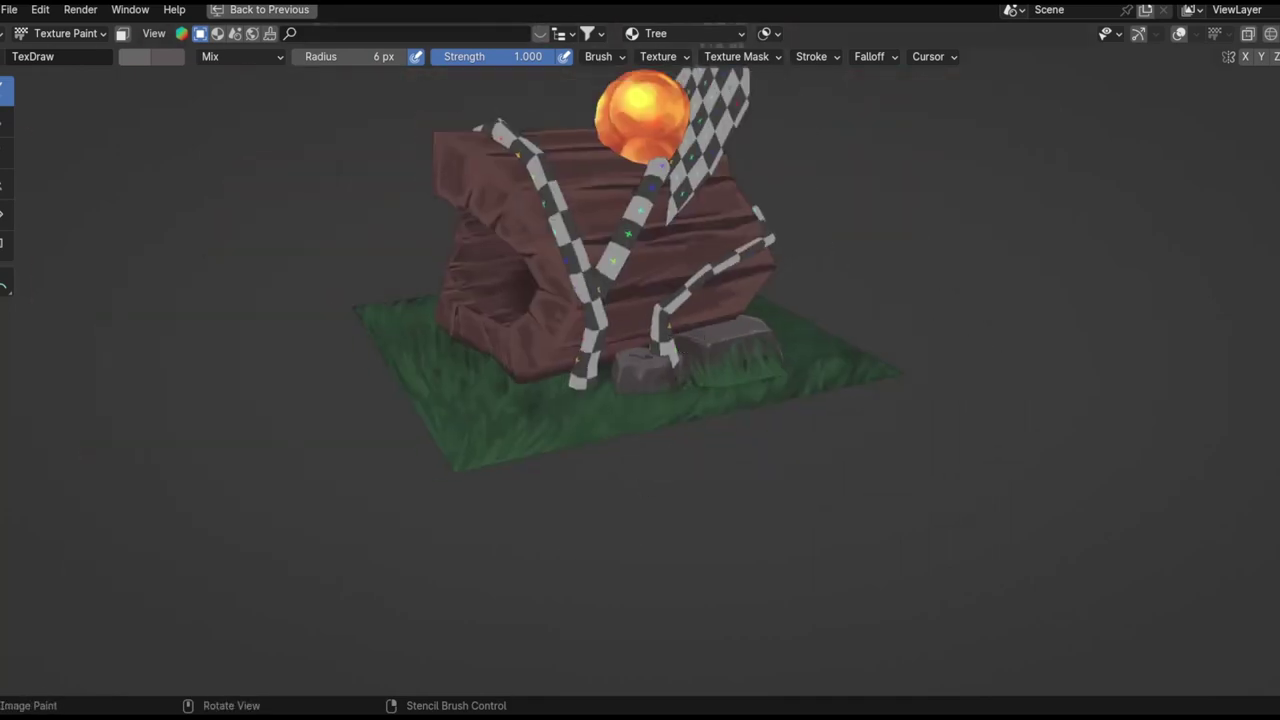
mouse_move(648, 7)
middle_mouse_down()
mouse_move(777, 371)
mouse_move(759, 288)
mouse_move(594, 331)
mouse_move(674, 463)
mouse_move(580, 349)
middle_mouse_up()
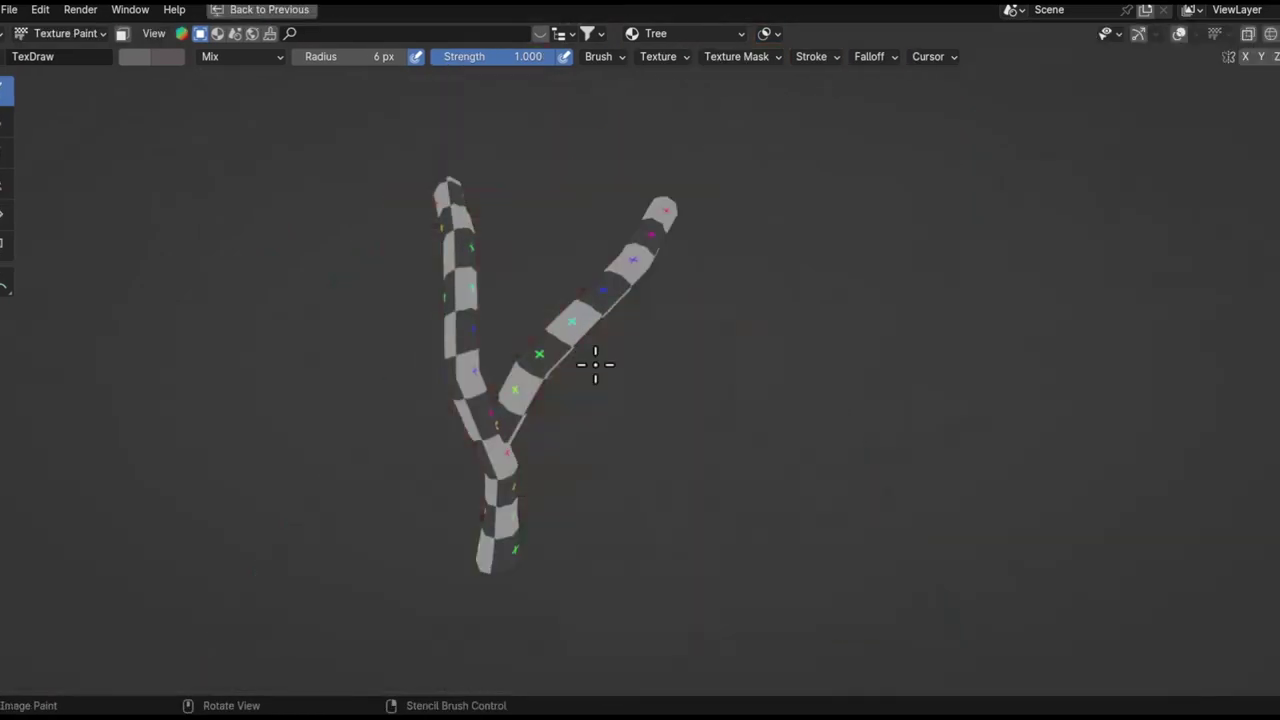
- Fill the branches with dark green using the Fill tool
scroll(595, 425, "up", 3)
mouse_move(595, 425)
middle_mouse_down()
mouse_move(186, 243)
mouse_move(580, 491)
middle_mouse_up()
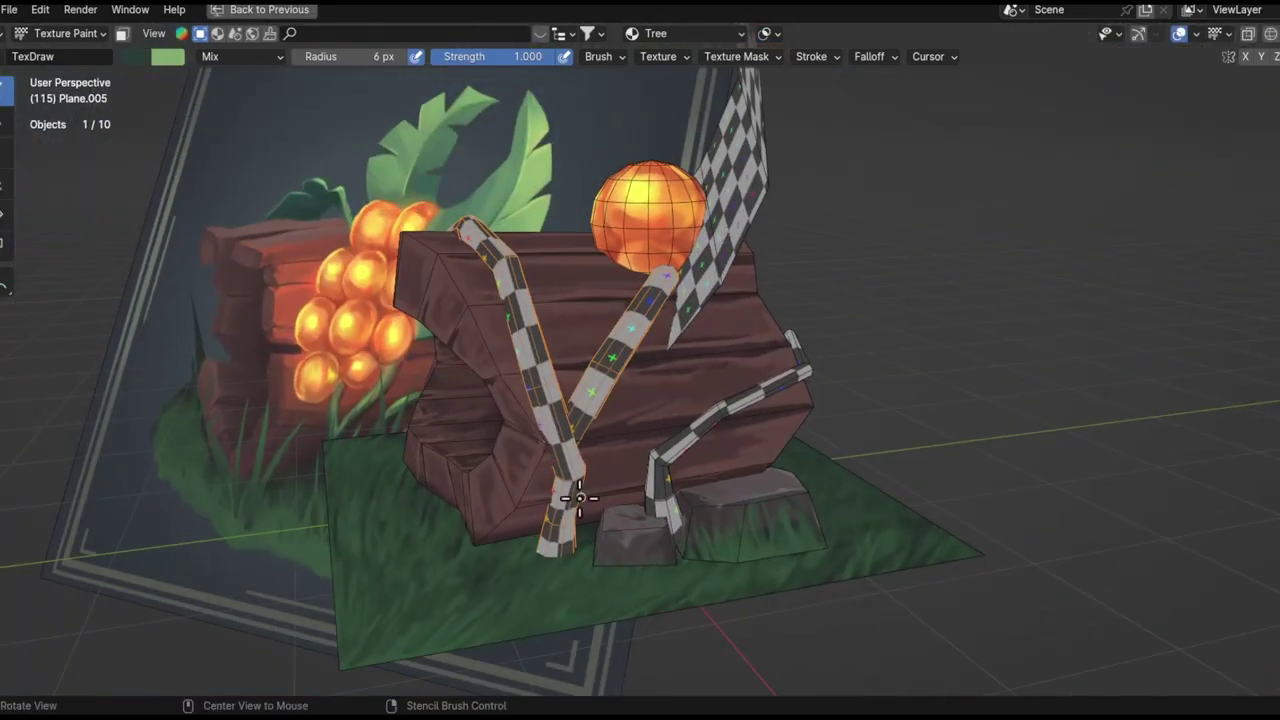
scroll(580, 491, "up", 2)
left_click(6, 214)
left_click(6, 90)
- Swap colours and paint light-green highlights along the branch
middle_click_drag(443, 471, 520, 500)
scroll(557, 534, "up", 3)
key("x")
mouse_move(580, 363)
middle_mouse_down()
mouse_move(443, 166)
mouse_move(543, 366)
mouse_move(457, 343)
mouse_move(643, 393)
mouse_move(383, 371)
mouse_move(514, 461)
mouse_move(650, 255)
middle_mouse_up()
left_click_drag(650, 255, 570, 395)
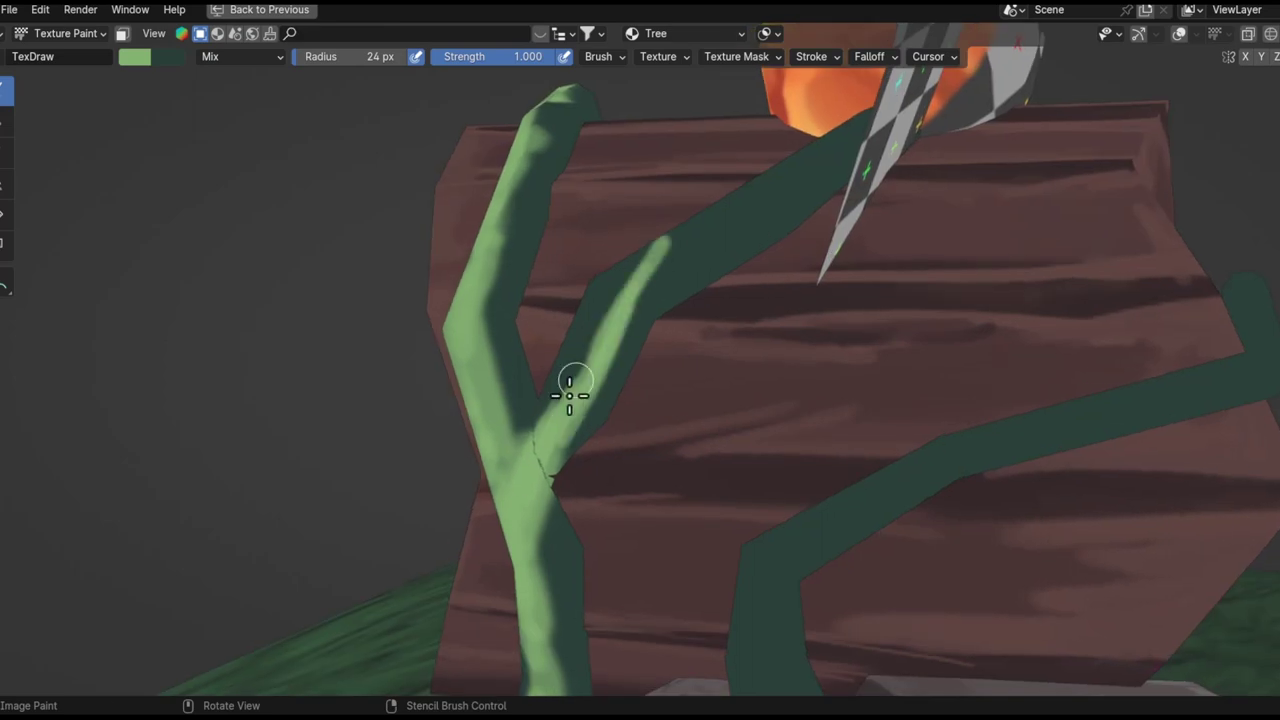
mouse_move(648, 281)
middle_mouse_down()
mouse_move(771, 229)
mouse_move(600, 380)
middle_mouse_up()
left_click_drag(600, 380, 566, 429)
mouse_move(566, 429)
middle_mouse_down()
mouse_move(677, 254)
mouse_move(595, 425)
middle_mouse_up()
left_click_drag(595, 425, 558, 459)
- Inspect the branches arcing over the trunk and pick the light green colour
mouse_move(591, 446)
middle_mouse_down()
mouse_move(671, 266)
mouse_move(423, 434)
mouse_move(461, 617)
mouse_move(549, 320)
mouse_move(500, 537)
mouse_move(509, 320)
mouse_move(440, 459)
mouse_move(349, 403)
mouse_move(419, 179)
middle_mouse_up()
mouse_move(405, 544)
middle_mouse_down()
mouse_move(394, 417)
mouse_move(271, 483)
middle_mouse_up()
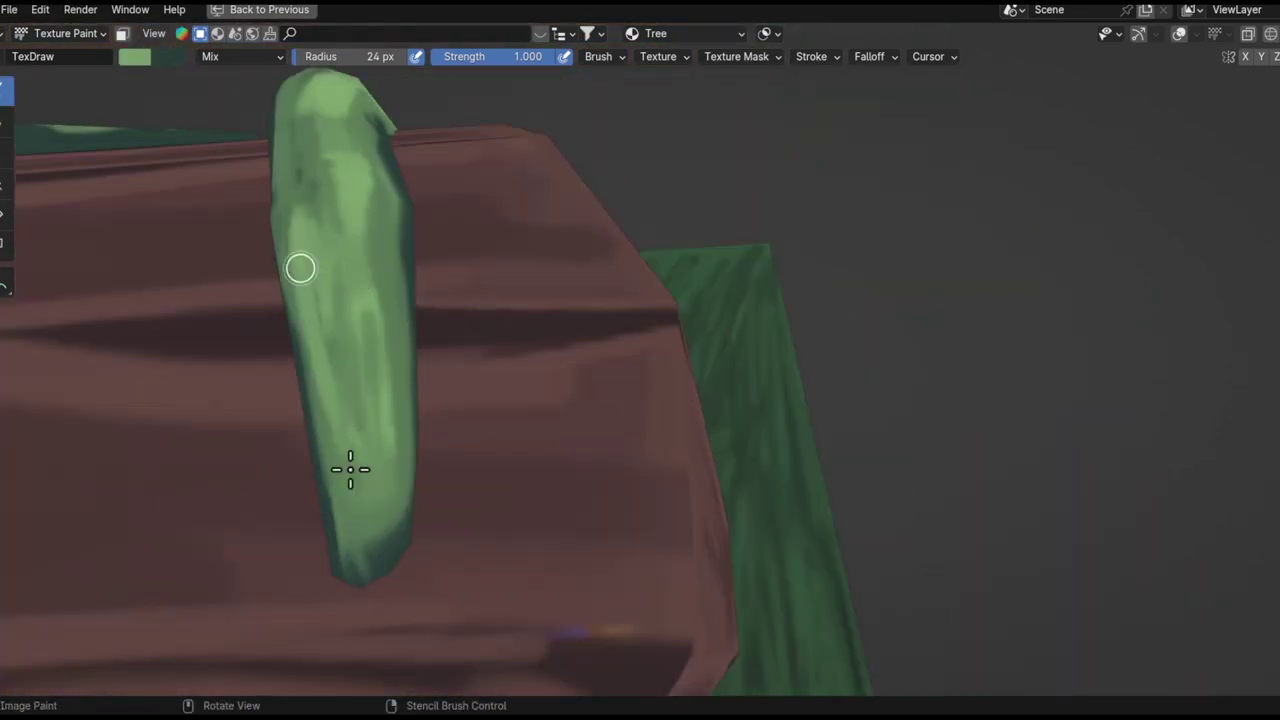
middle_click_drag(300, 268, 731, 411)
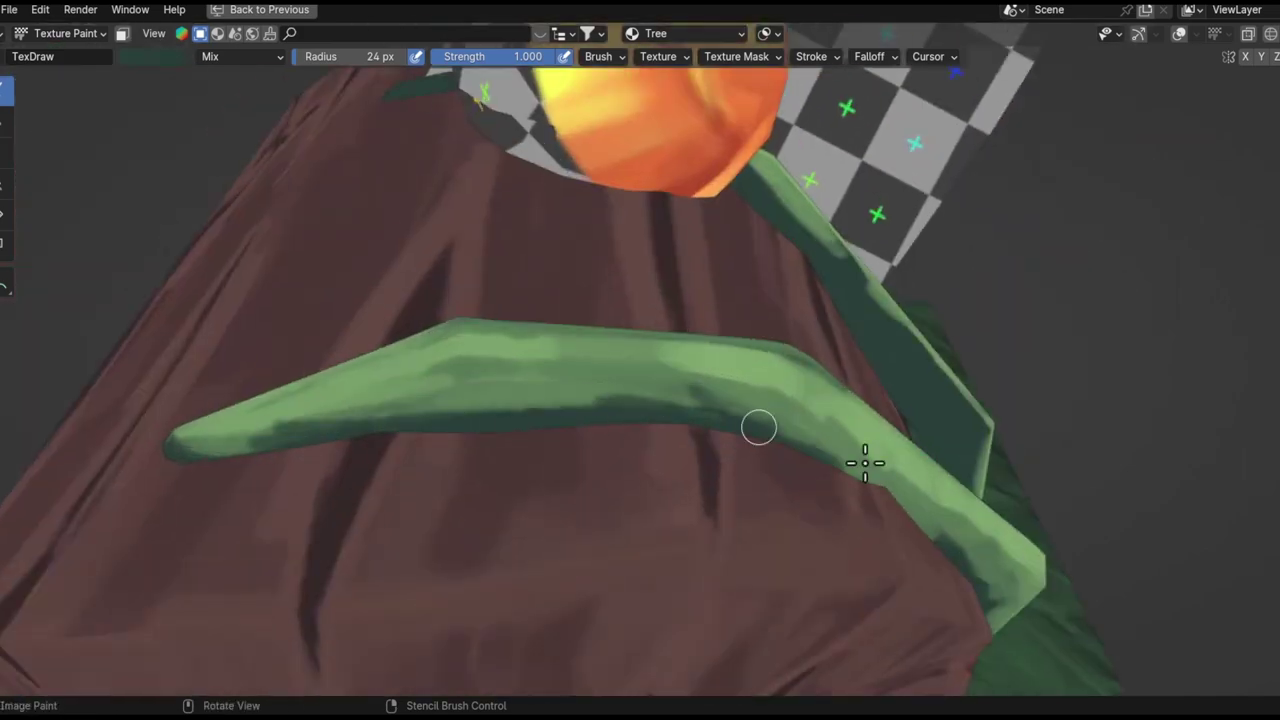
middle_click_drag(627, 403, 720, 423)
mouse_move(628, 469)
middle_mouse_down()
mouse_move(423, 600)
mouse_move(614, 400)
mouse_move(575, 432)
middle_mouse_up()
mouse_move(723, 238)
middle_mouse_down()
mouse_move(657, 386)
mouse_move(680, 543)
mouse_move(586, 357)
mouse_move(455, 277)
mouse_move(506, 406)
mouse_move(575, 281)
middle_mouse_up()
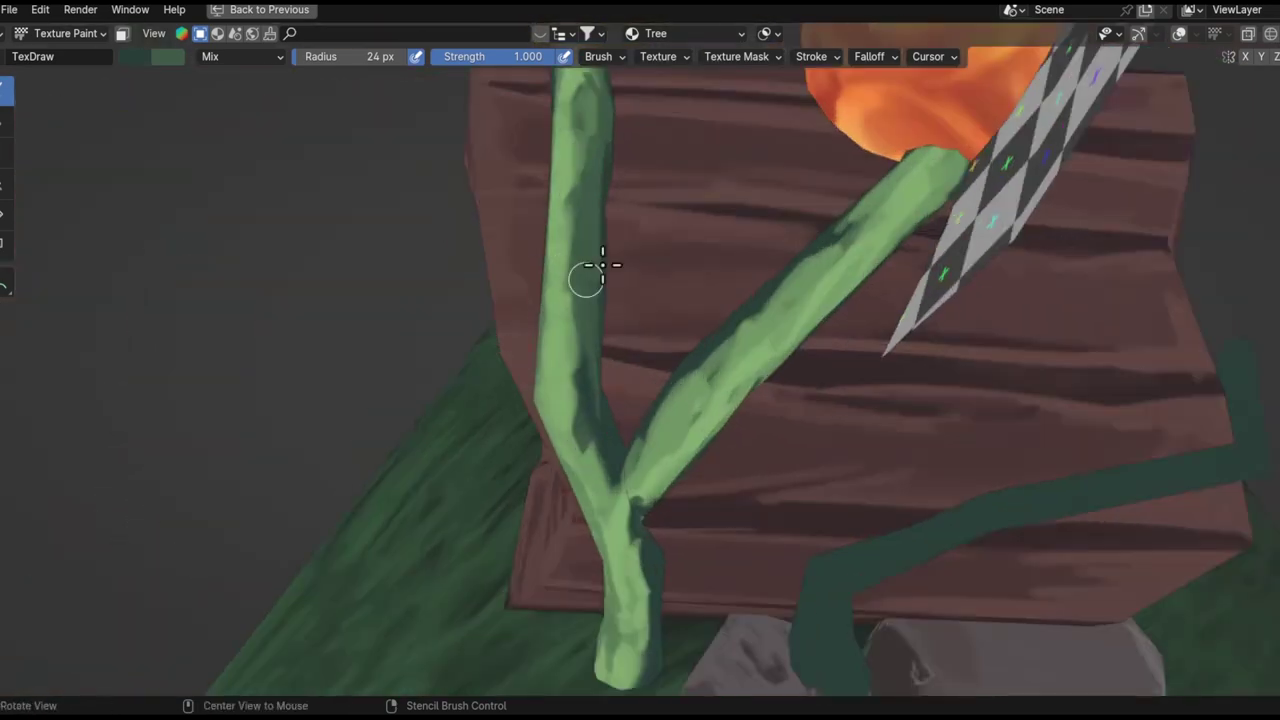
middle_click_drag(587, 198, 558, 279)
mouse_move(576, 187)
middle_mouse_down()
mouse_move(517, 206)
mouse_move(586, 505)
mouse_move(531, 517)
mouse_move(551, 299)
mouse_move(609, 429)
mouse_move(529, 200)
mouse_move(506, 334)
mouse_move(536, 148)
middle_mouse_up()
mouse_move(416, 443)
middle_mouse_down("ctrl")
mouse_move(466, 586)
mouse_move(426, 457)
middle_mouse_up("ctrl")
key("s")
- Smear the green strokes to blend them along the stem
mouse_move(400, 309)
middle_mouse_down("ctrl")
mouse_move(366, 340)
mouse_move(486, 209)
mouse_move(643, 223)
mouse_move(550, 182)
mouse_move(519, 437)
mouse_move(480, 286)
mouse_move(534, 417)
mouse_move(543, 377)
mouse_move(384, 342)
mouse_move(371, 363)
mouse_move(420, 274)
middle_mouse_up("ctrl")
scroll(449, 369, "down", 5)
mouse_move(449, 369)
middle_mouse_down()
mouse_move(361, 447)
mouse_move(371, 414)
mouse_move(20, 557)
mouse_move(594, 409)
mouse_move(552, 251)
mouse_move(566, 434)
mouse_move(643, 277)
mouse_move(563, 314)
middle_mouse_up()
scroll(436, 314, "up", 2)
mouse_move(436, 314)
middle_mouse_down()
mouse_move(486, 414)
mouse_move(557, 343)
mouse_move(600, 343)
mouse_move(521, 488)
mouse_move(423, 306)
mouse_move(414, 491)
mouse_move(407, 375)
middle_mouse_up()
scroll(409, 271, "down", 5)
scroll(409, 271, "up", 5)
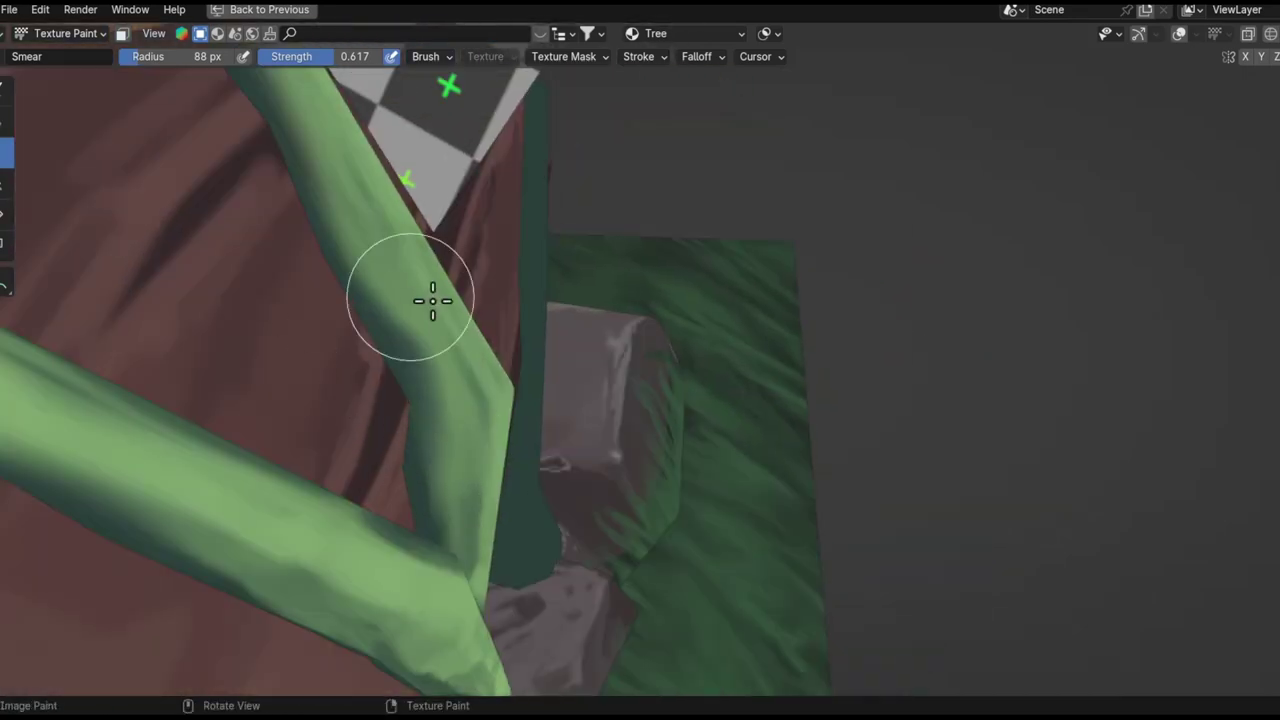
scroll(409, 309, "down", 5)
scroll(449, 423, "up", 5)
mouse_move(449, 423)
middle_mouse_down()
mouse_move(449, 329)
mouse_move(359, 206)
middle_mouse_up()
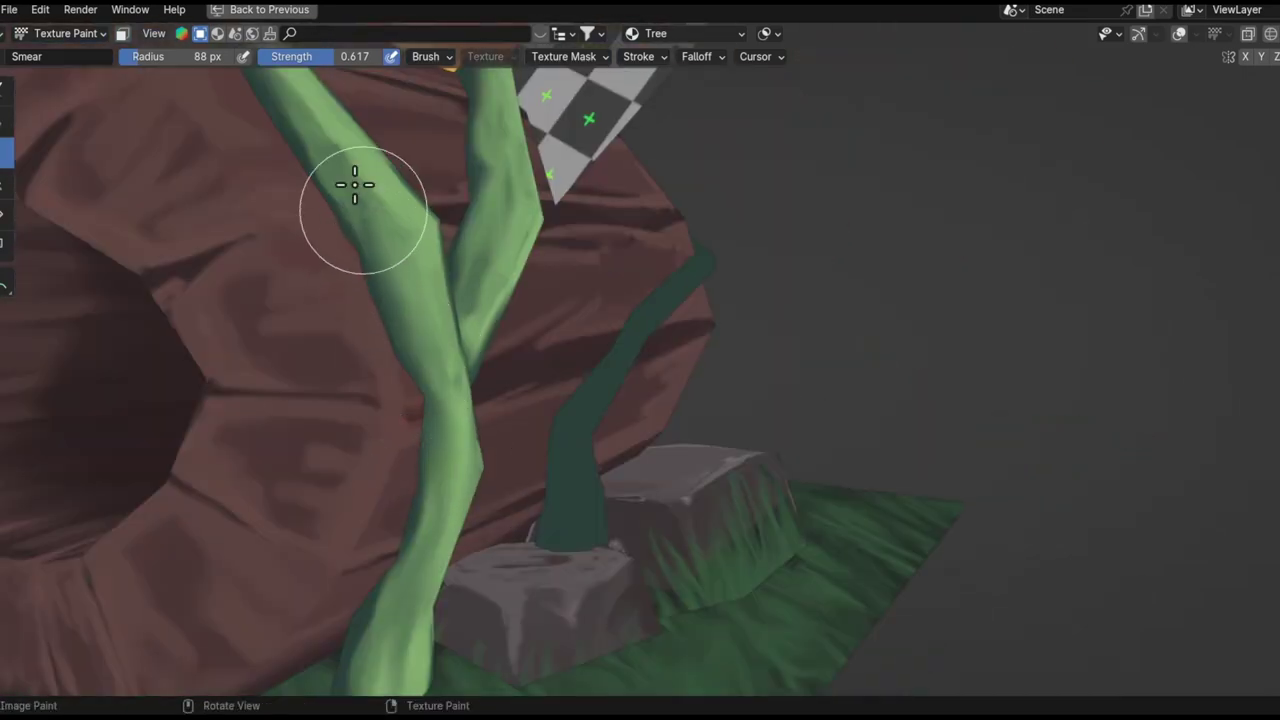
scroll(414, 380, "down", 5)
scroll(363, 400, "up", 5)
- Paint the dark stem light green from its base upward
mouse_move(363, 400)
middle_mouse_down()
mouse_move(466, 266)
mouse_move(398, 237)
mouse_move(500, 671)
middle_mouse_up()
scroll(398, 237, "down", 5)
scroll(398, 237, "up", 5)
scroll(474, 545, "down", 3)
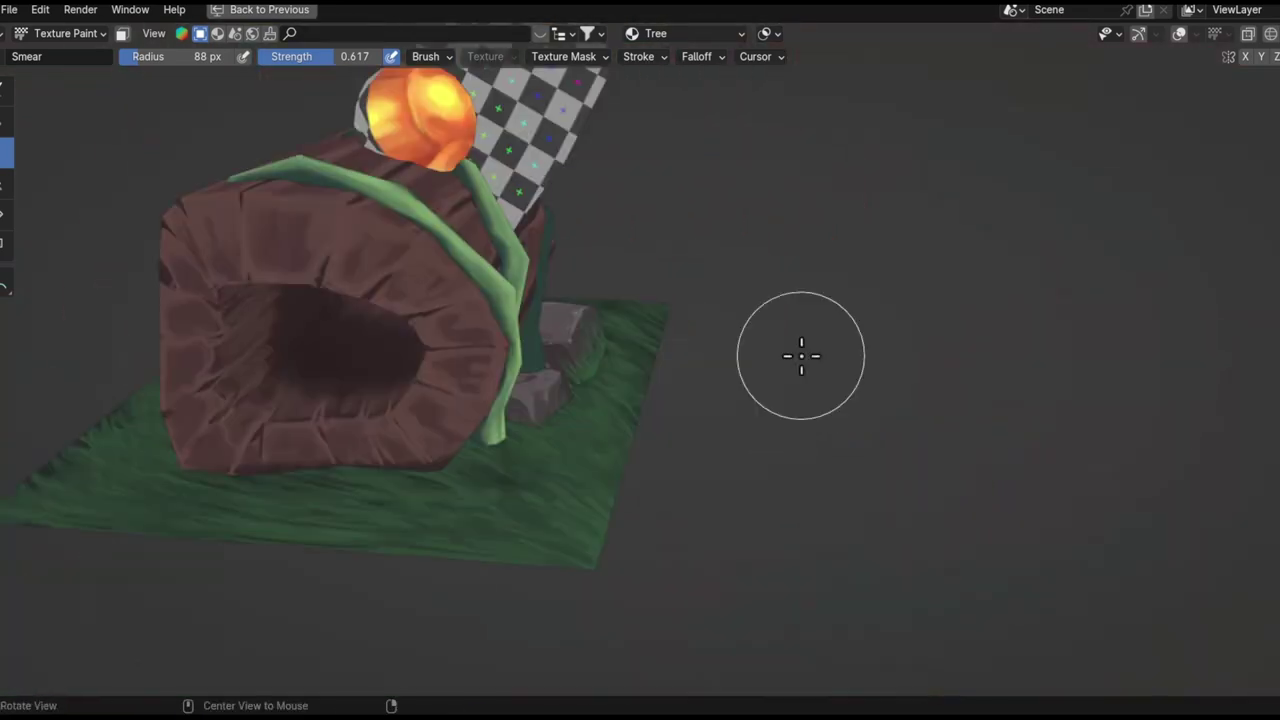
scroll(801, 355, "up", 5)
middle_click_drag(801, 355, 457, 314)
scroll(632, 385, "down", 3)
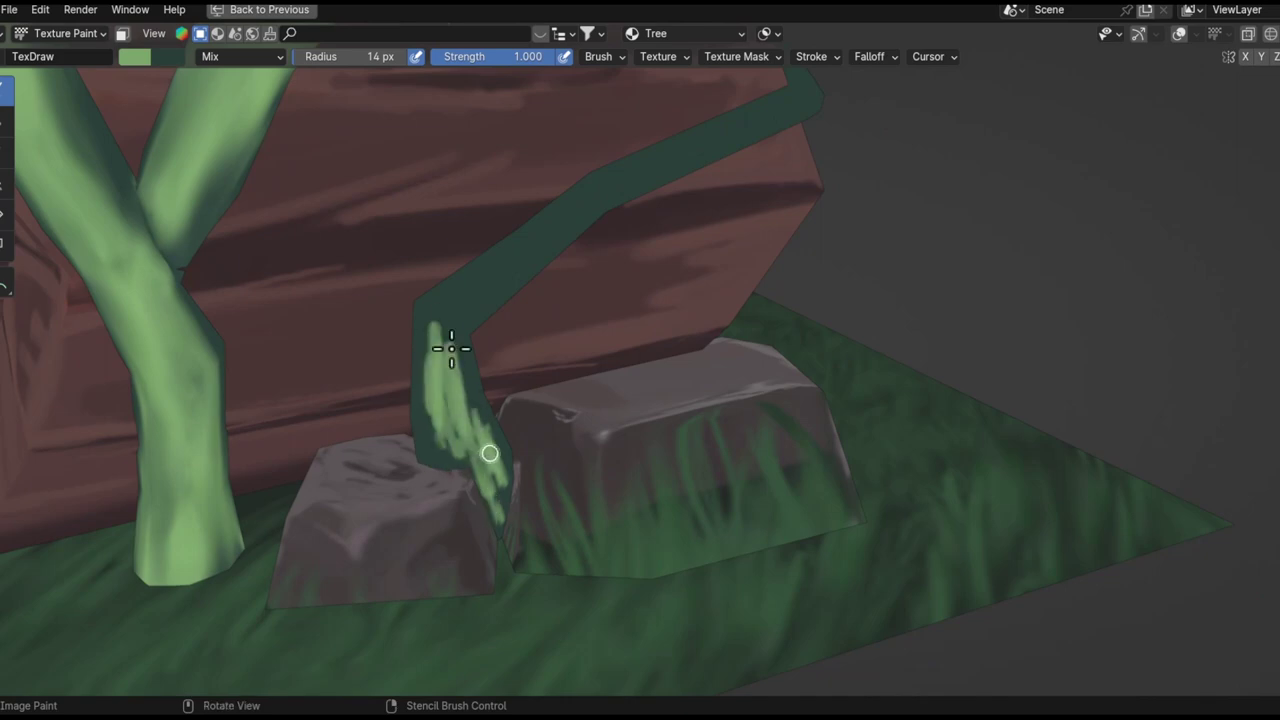
scroll(451, 348, "down", 3)
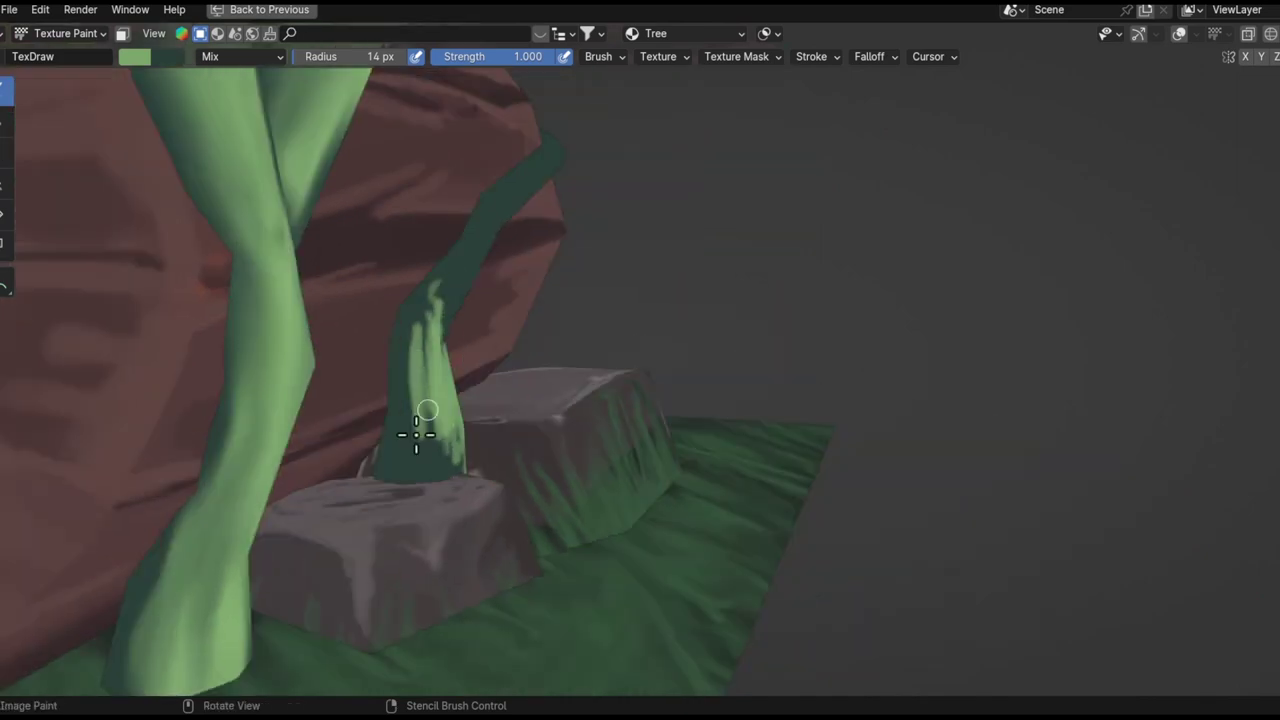
middle_click_drag(471, 366, 449, 403)
scroll(449, 403, "up", 5)
left_click_drag(406, 418, 449, 277)
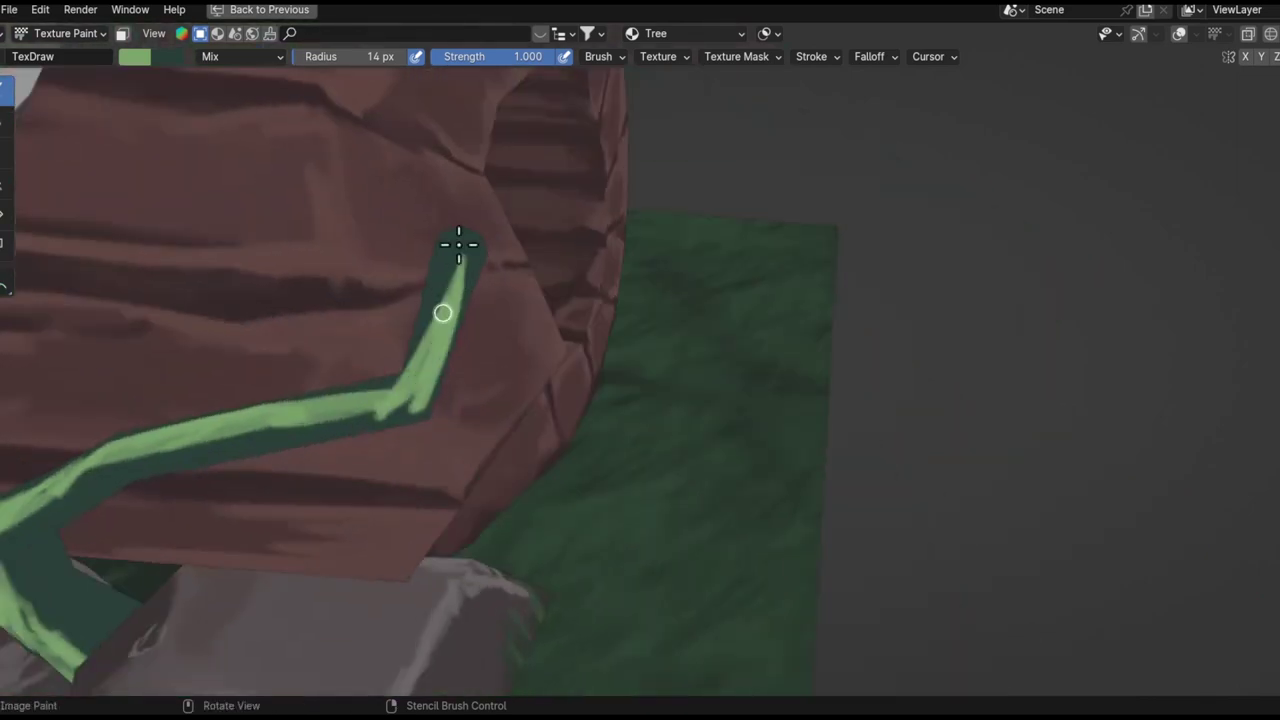
middle_click_drag(449, 277, 551, 246)
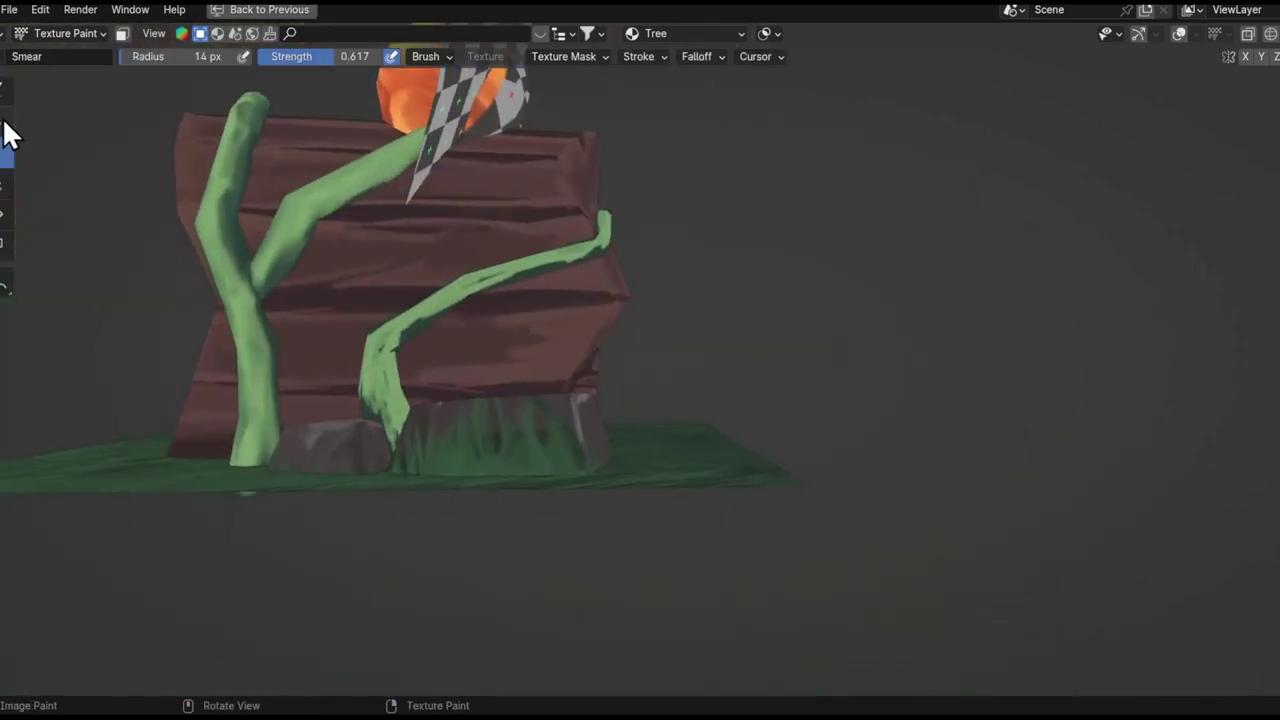
- Check the painted stump and stems up close, up to the flower
scroll(380, 343, "up", 3)
middle_click_drag(380, 343, 386, 429)
scroll(484, 325, "up", 2)
mouse_move(484, 325)
middle_mouse_down()
mouse_move(523, 300)
mouse_move(496, 570)
middle_mouse_up()
scroll(537, 471, "down", 5)
scroll(509, 306, "up", 5)
scroll(496, 570, "down", 5)
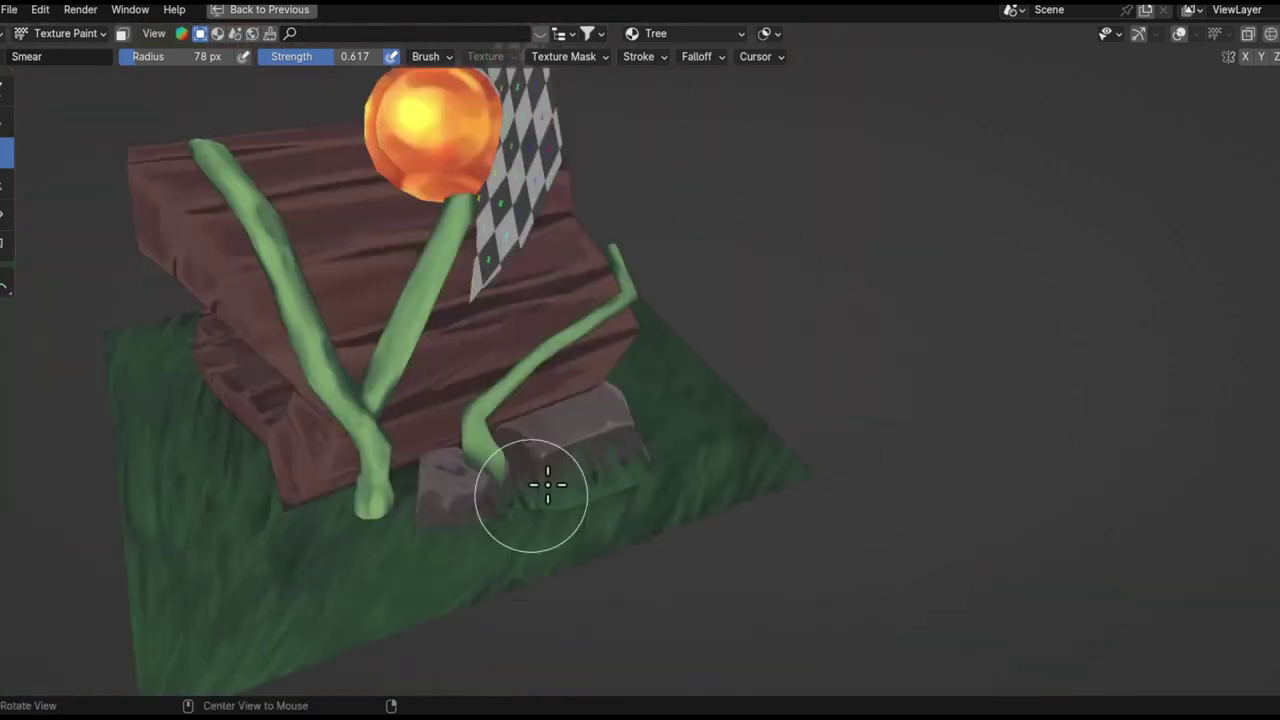
middle_click_drag(543, 491, 663, 289)
scroll(551, 271, "up", 3)
scroll(551, 271, "up", 4)
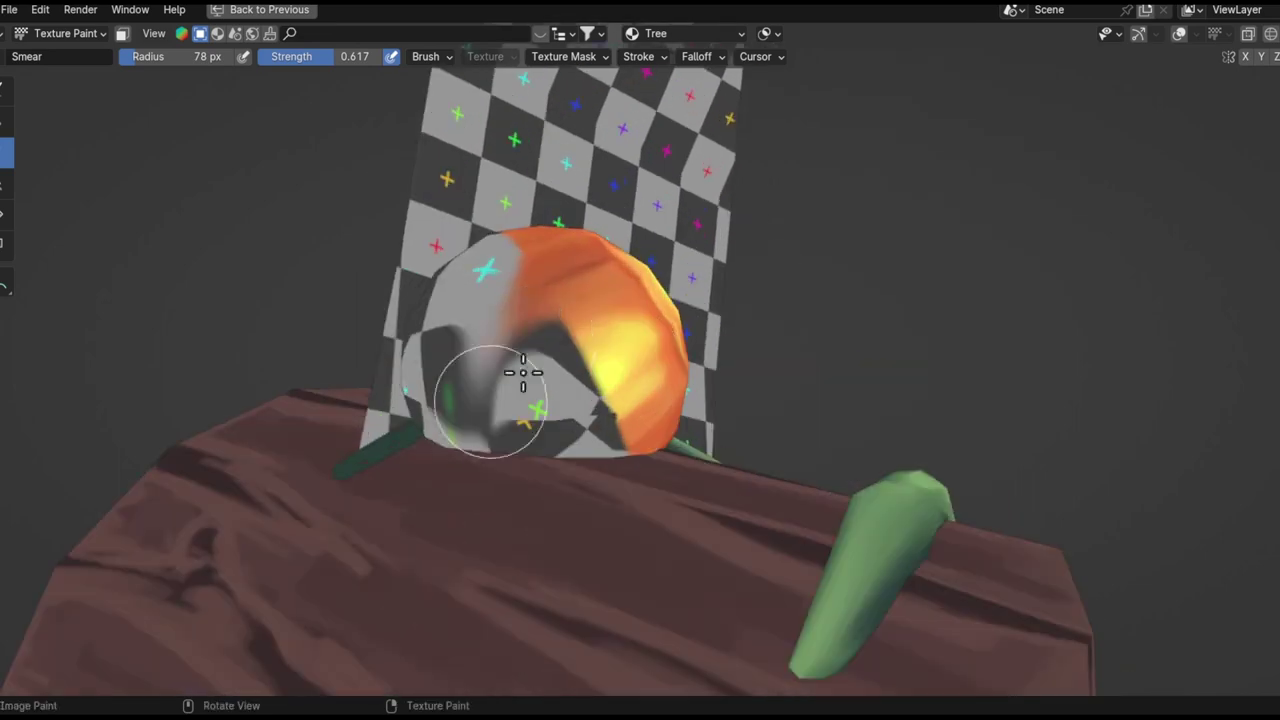
middle_click_drag(523, 371, 491, 320)
- Paint yellow strokes on the left side of the flower sphere
mouse_move(537, 257)
middle_mouse_down()
mouse_move(505, 335)
mouse_move(481, 491)
middle_mouse_up()
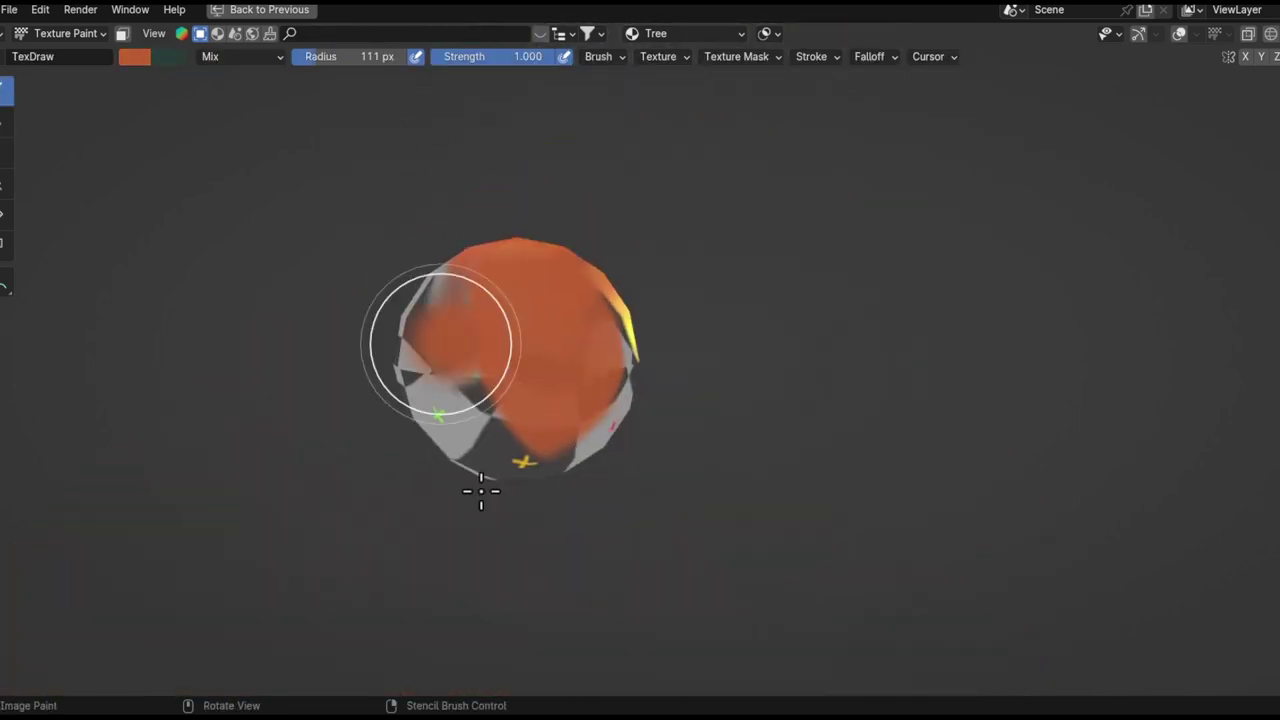
mouse_move(409, 141)
middle_mouse_down()
mouse_move(546, 286)
mouse_move(509, 323)
mouse_move(586, 351)
mouse_move(300, 280)
middle_mouse_up()
left_click_drag(300, 280, 262, 420)
mouse_move(262, 420)
middle_mouse_down()
mouse_move(449, 446)
mouse_move(530, 246)
middle_mouse_up()
middle_click_drag(392, 322, 488, 245)
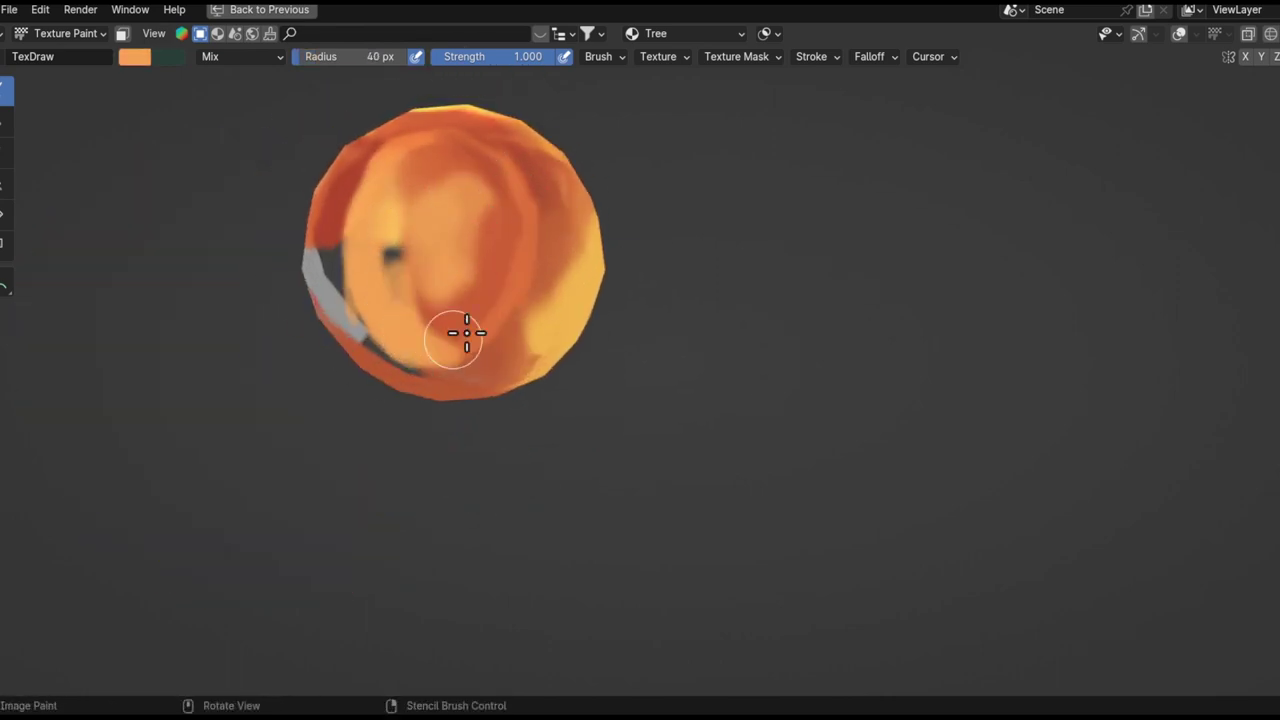
mouse_move(474, 281)
middle_mouse_down()
mouse_move(480, 374)
mouse_move(431, 374)
mouse_move(438, 287)
middle_mouse_up()
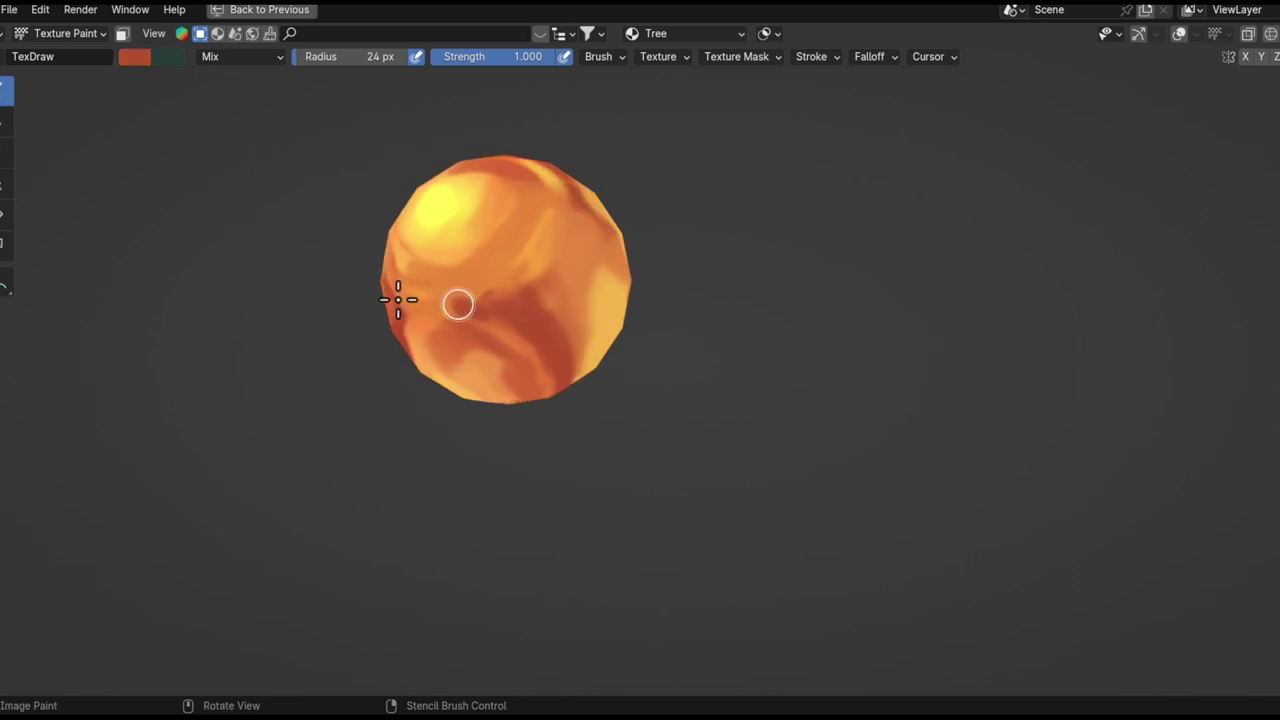
scroll(490, 319, "down", 4)
scroll(480, 348, "up", 5)
mouse_move(480, 348)
middle_mouse_down()
mouse_move(471, 331)
mouse_move(401, 316)
middle_mouse_up()
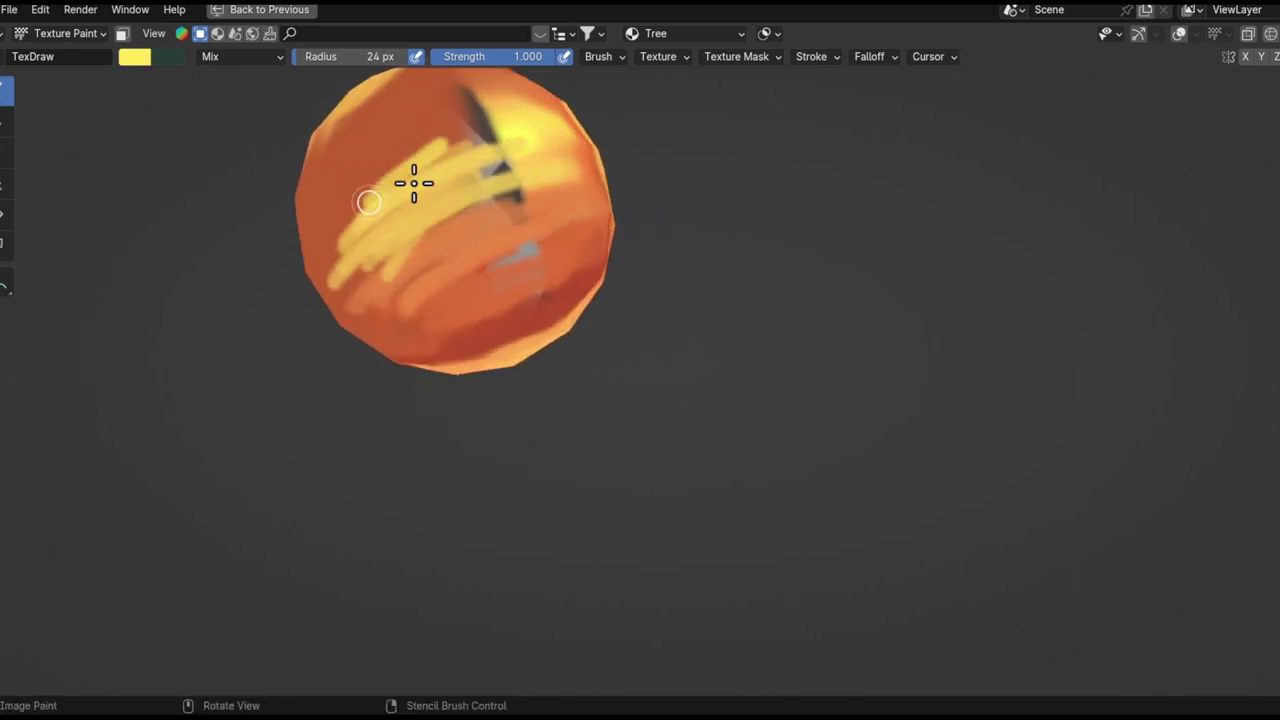
middle_click_drag(507, 125, 485, 261)
- Switch to a lighter orange and enlarge the brush to 59 px
key("s")
middle_click_drag(513, 197, 470, 220)
scroll(433, 240, "down", 2)
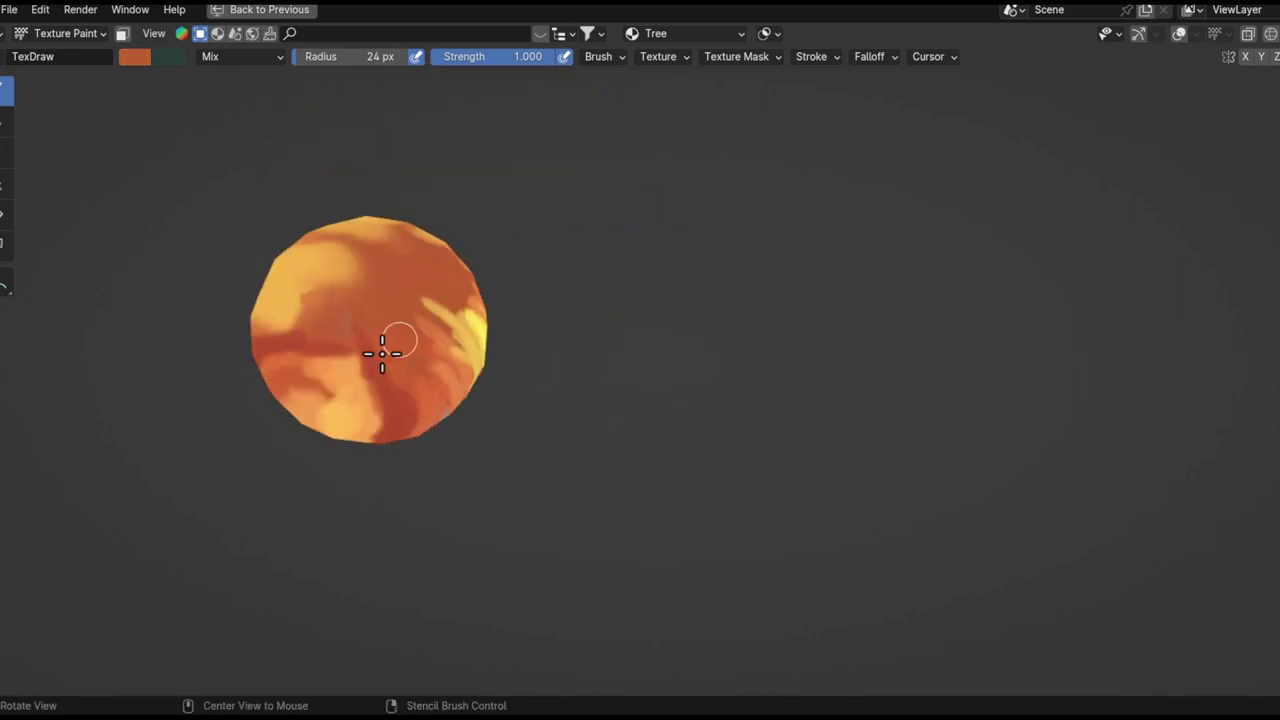
key("f")
middle_click_drag(365, 323, 229, 334)
key("s")
middle_click_drag(351, 337, 366, 260)
scroll(317, 334, "up", 2)
middle_click_drag(317, 334, 448, 291)
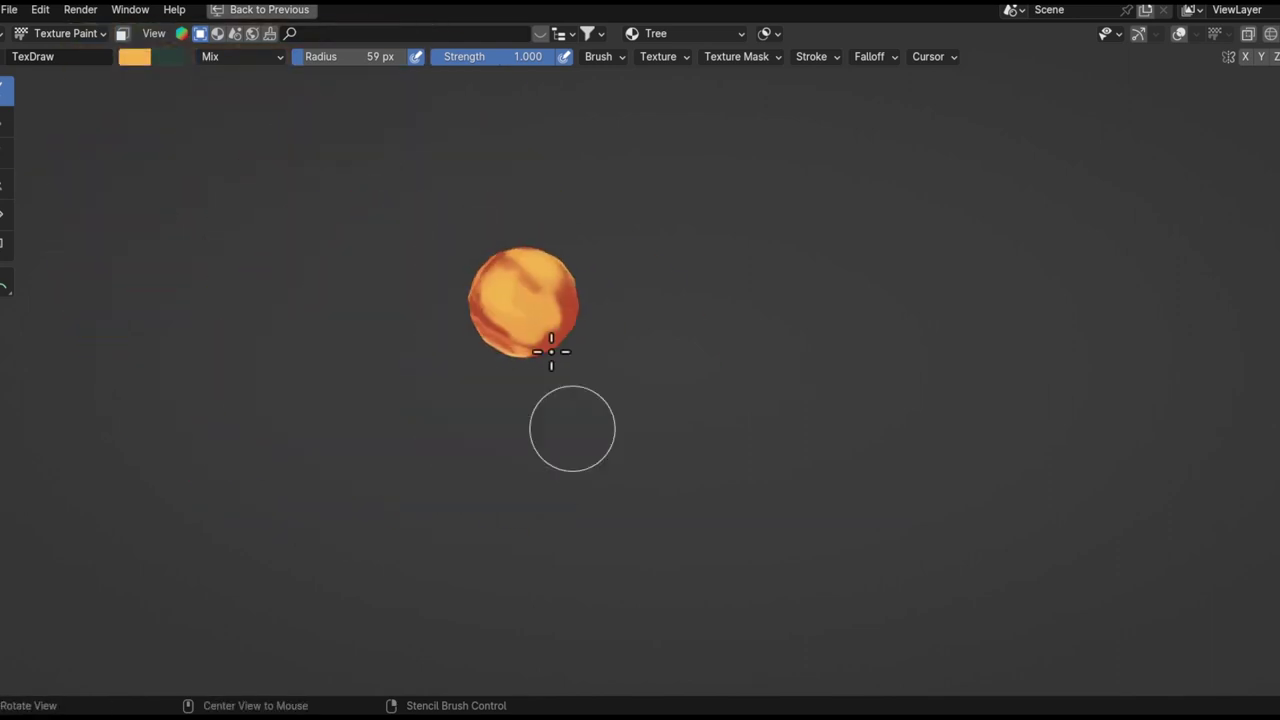
middle_click_drag(579, 486, 443, 300)
scroll(443, 300, "up", 3)
mouse_move(481, 340)
middle_mouse_down()
mouse_move(437, 243)
mouse_move(455, 223)
middle_mouse_up()
- Blend the colours with the Smear brush at 65 px radius, then return to TexDraw
key("s")
mouse_move(546, 158)
middle_mouse_down()
mouse_move(434, 189)
mouse_move(537, 297)
mouse_move(526, 206)
middle_mouse_up()
scroll(443, 206, "down", 2)
scroll(556, 305, "up", 1)
scroll(531, 258, "down", 2)
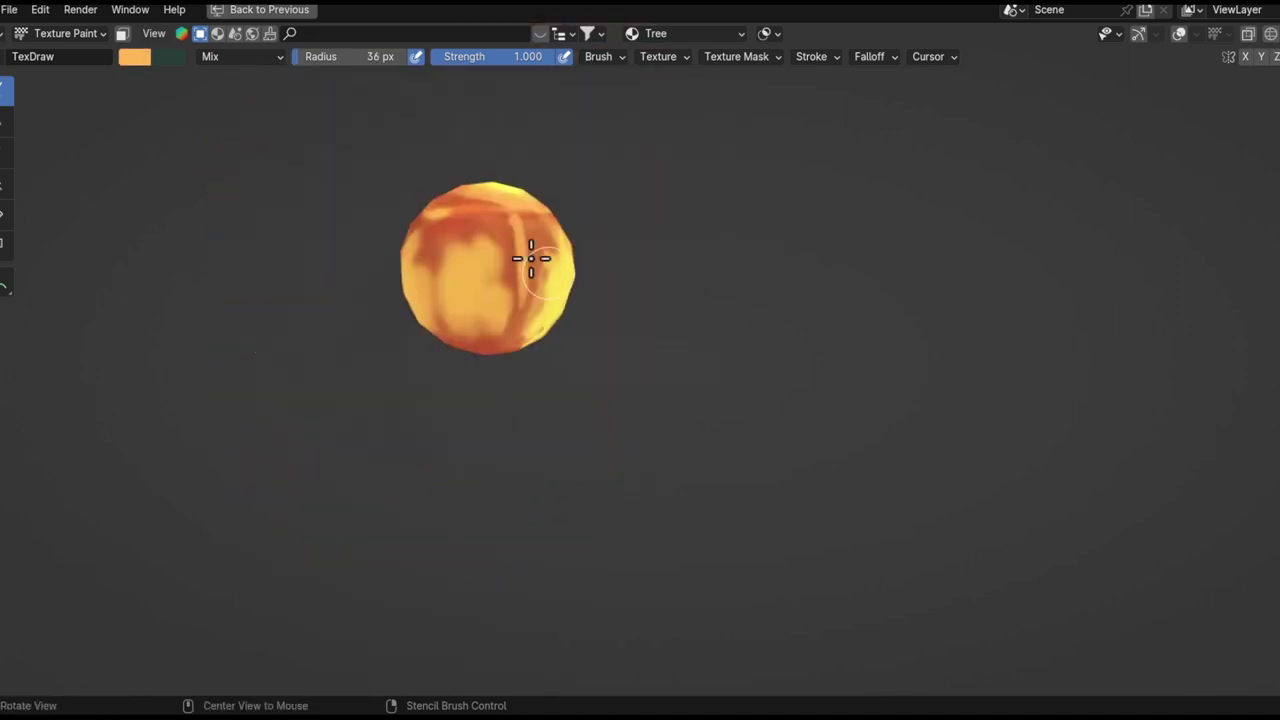
left_click(6, 150)
mouse_move(6, 150)
middle_mouse_down()
mouse_move(414, 306)
mouse_move(334, 349)
mouse_move(404, 230)
mouse_move(511, 257)
middle_mouse_up()
key("f")
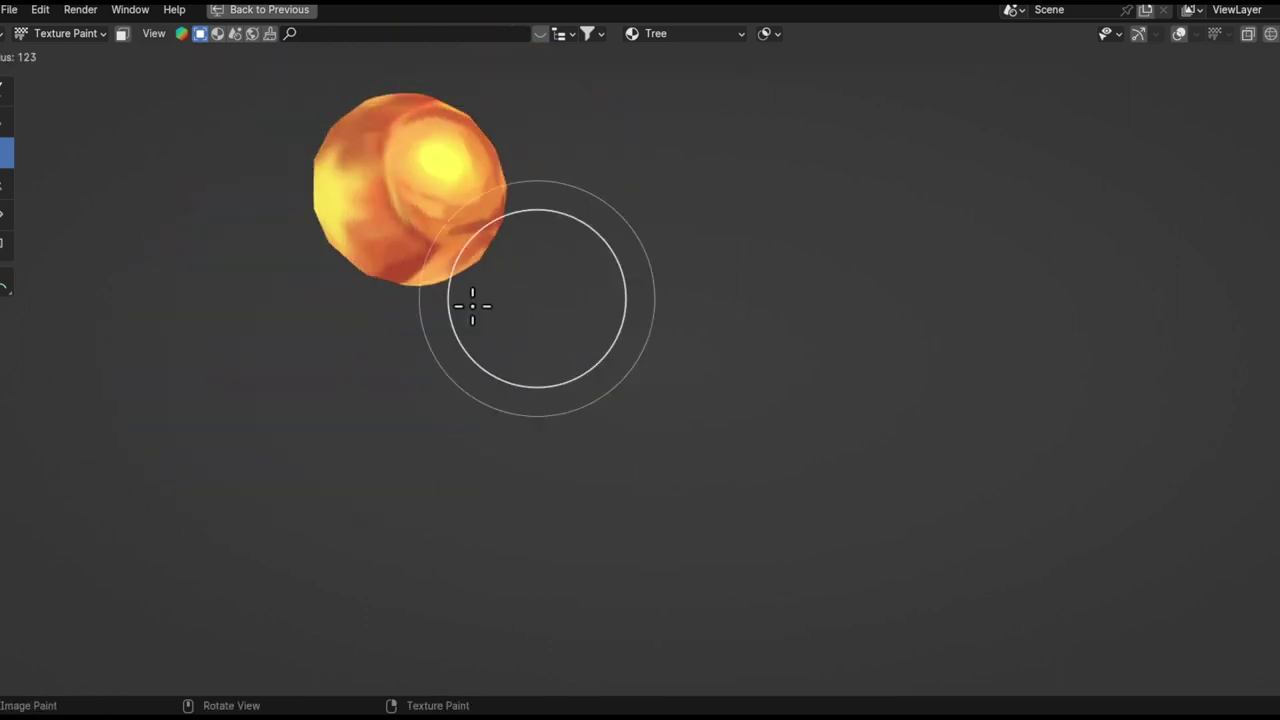
left_click(435, 297)
mouse_move(435, 297)
middle_mouse_down()
mouse_move(437, 200)
mouse_move(326, 397)
mouse_move(517, 200)
mouse_move(534, 314)
mouse_move(286, 380)
mouse_move(355, 282)
mouse_move(354, 409)
mouse_move(420, 346)
mouse_move(374, 354)
mouse_move(391, 264)
mouse_move(446, 363)
mouse_move(505, 273)
middle_mouse_up()
key("1")
- Paint a yellow highlight stroke across the top of the sphere
mouse_move(456, 374)
middle_mouse_down()
mouse_move(459, 249)
mouse_move(507, 217)
mouse_move(489, 155)
mouse_move(623, 250)
mouse_move(480, 423)
mouse_move(609, 243)
mouse_move(591, 316)
mouse_move(491, 354)
mouse_move(509, 186)
mouse_move(600, 123)
mouse_move(510, 328)
middle_mouse_up()
key("s")
left_click_drag(510, 328, 698, 326)
mouse_move(698, 326)
middle_mouse_down()
mouse_move(706, 494)
mouse_move(591, 374)
mouse_move(636, 281)
mouse_move(677, 400)
mouse_move(880, 360)
mouse_move(374, 360)
mouse_move(596, 388)
mouse_move(640, 320)
mouse_move(603, 346)
mouse_move(674, 309)
mouse_move(576, 361)
mouse_move(723, 473)
middle_mouse_up()
- Switch between orange and lighter orange brush colours while turning the sphere
key("s")
key("s")
key("s")
key("s")
key("s")
middle_click_drag(660, 410, 821, 303)
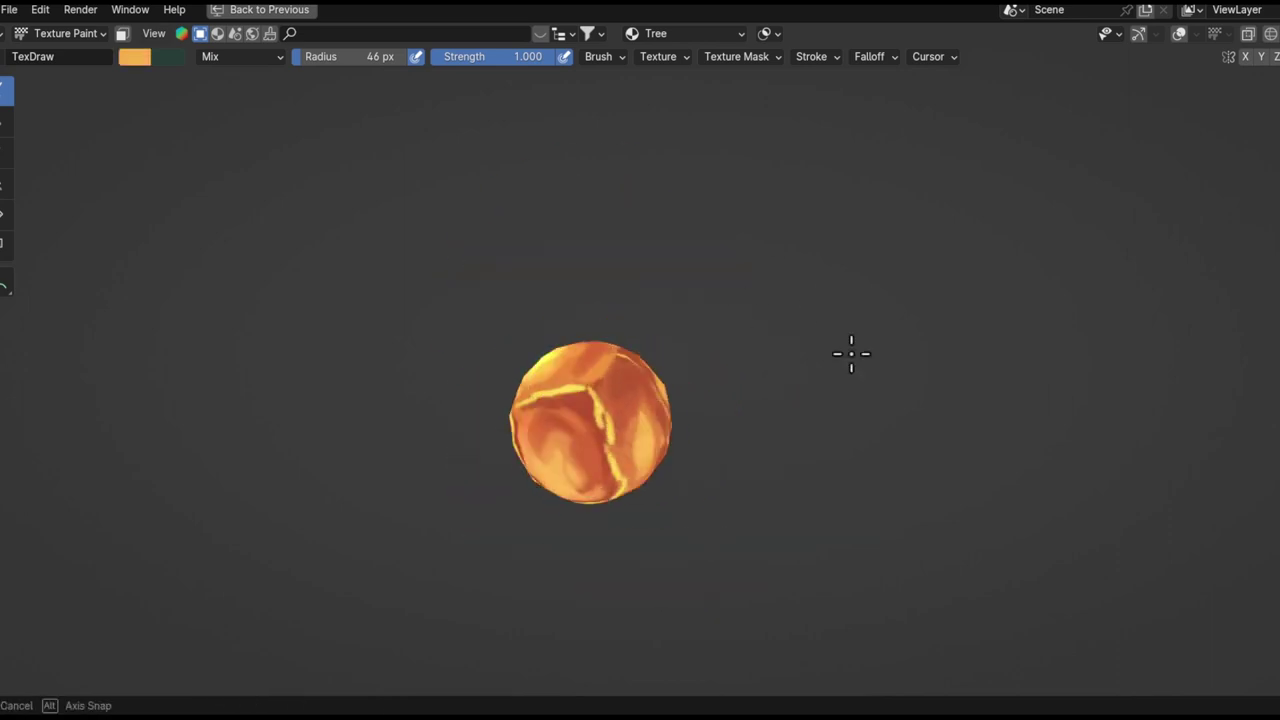
scroll(604, 419, "up", 5)
scroll(583, 451, "down", 3)
- Add red-orange and lighter shading, then exit local view to the full scene
key("s")
scroll(577, 494, "up", 2)
mouse_move(577, 494)
middle_mouse_down()
mouse_move(543, 408)
mouse_move(514, 480)
mouse_move(591, 500)
middle_mouse_up()
key("s")
mouse_move(503, 446)
middle_mouse_down()
mouse_move(514, 437)
mouse_move(454, 249)
mouse_move(497, 303)
mouse_move(308, 286)
middle_mouse_up()
key("s")
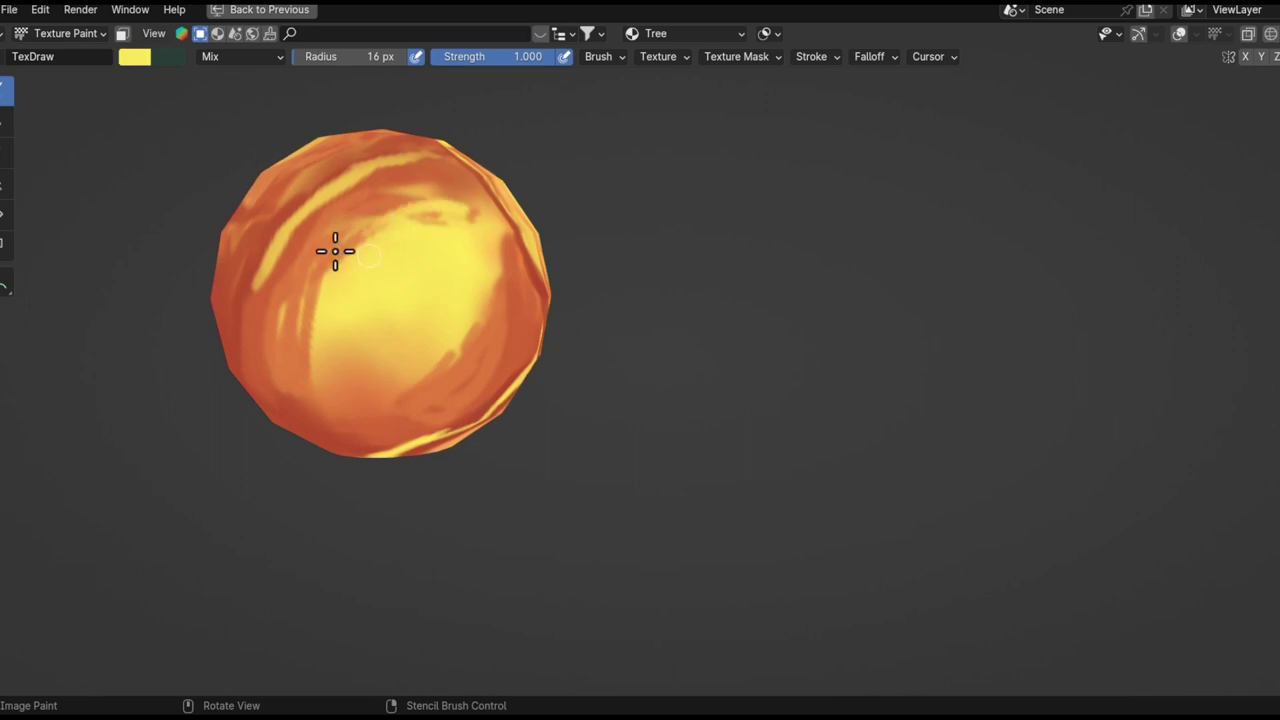
key("s")
middle_click_drag(498, 224, 488, 290)
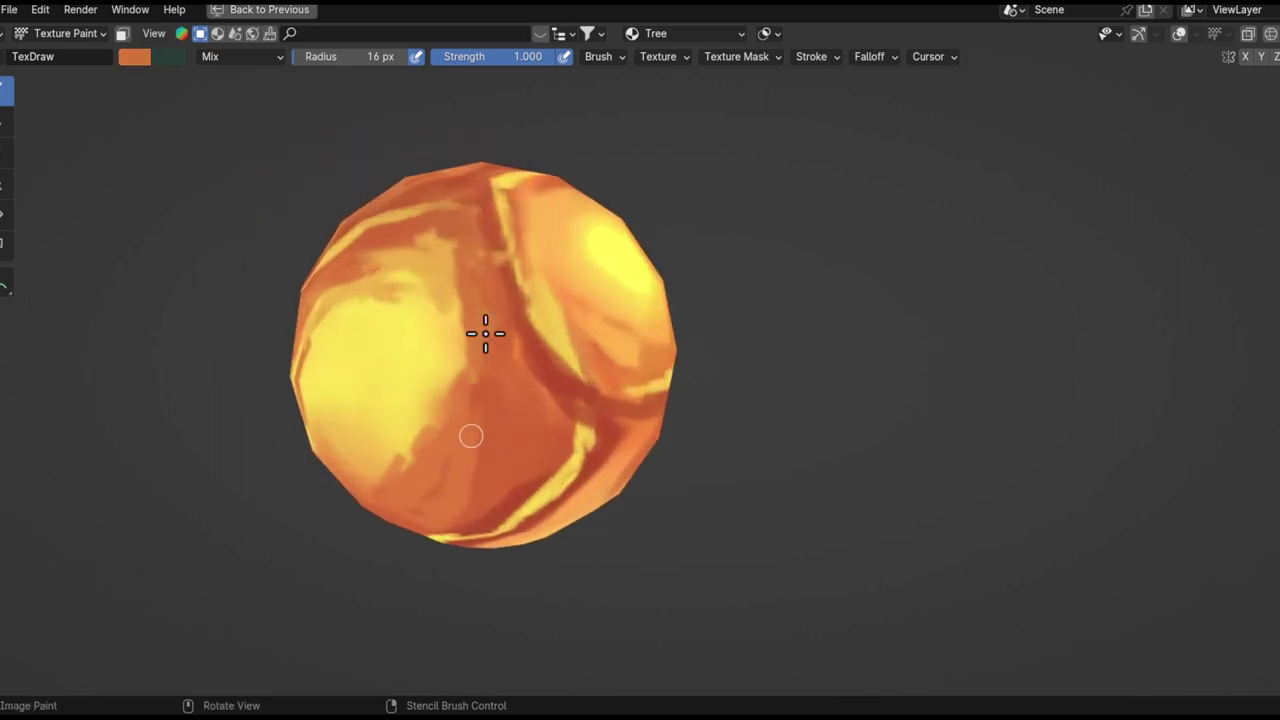
middle_click_drag(432, 233, 450, 343)
scroll(450, 343, "down", 4)
key("KP_Divide")
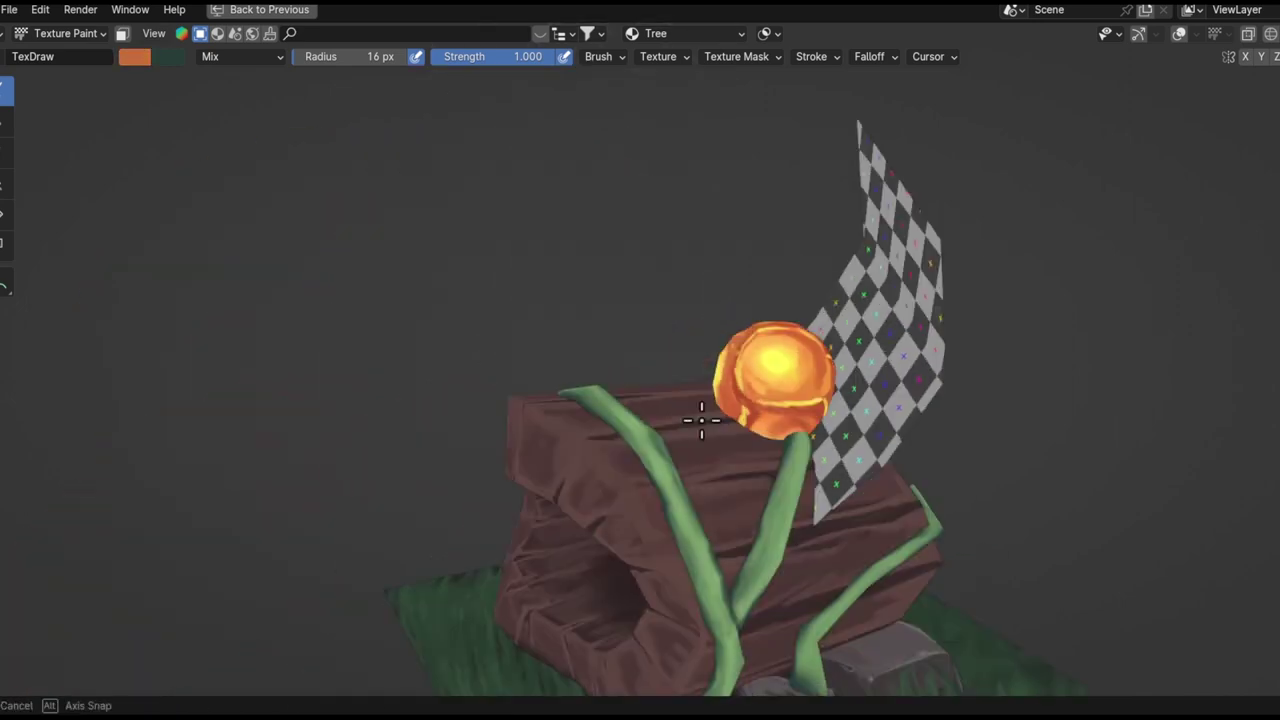
- Display the Tree texture in the Image Editor beside the checker card
middle_click_drag(700, 423, 708, 478)
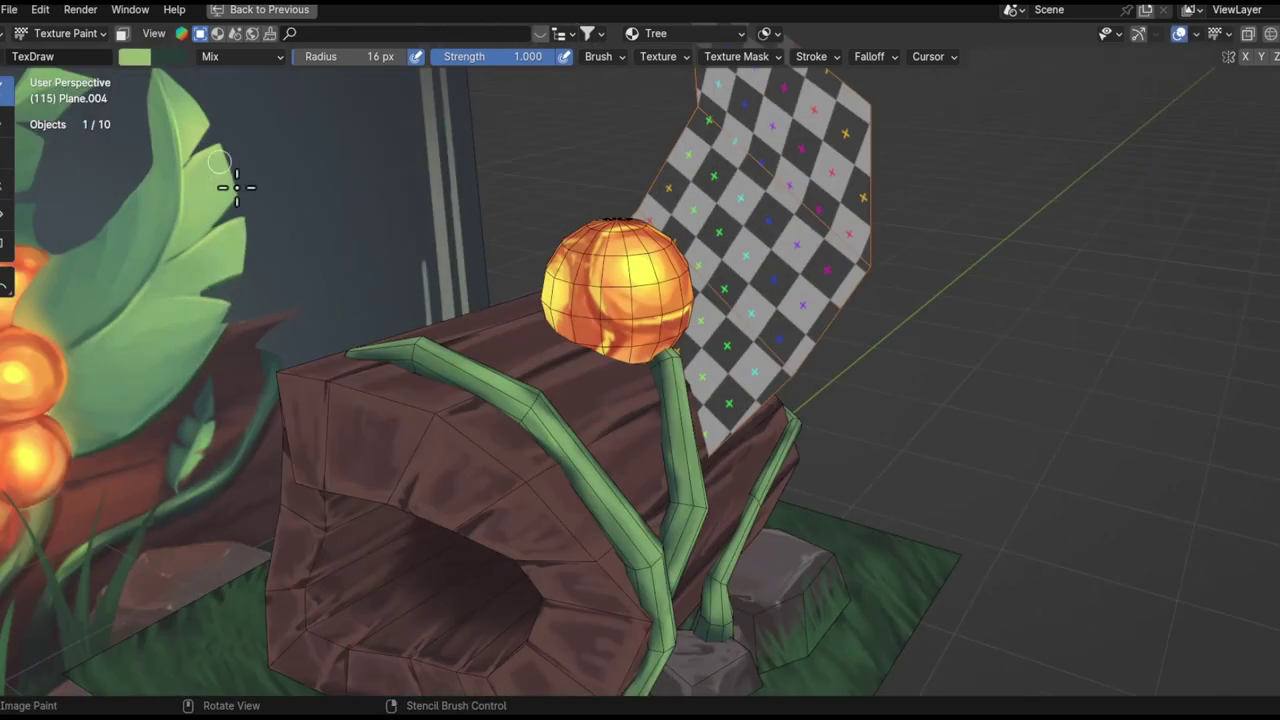
middle_click_drag(237, 187, 400, 314)
key("f")
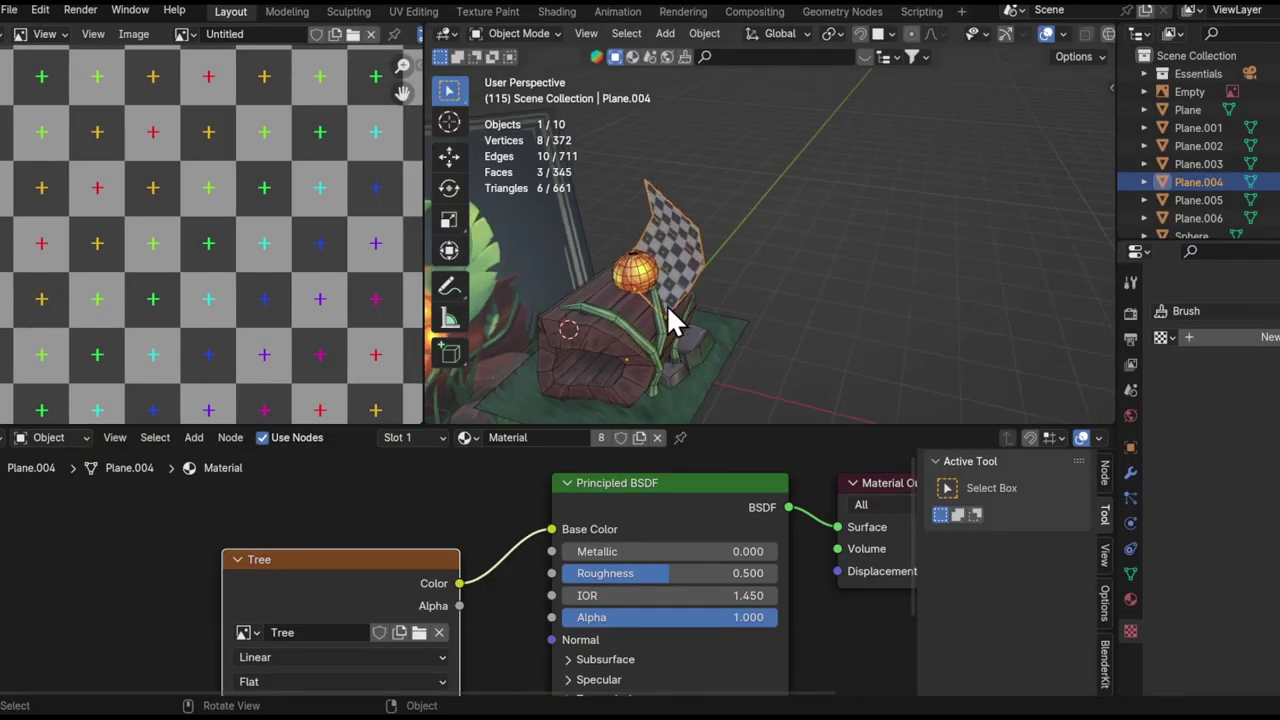
left_click(184, 34)
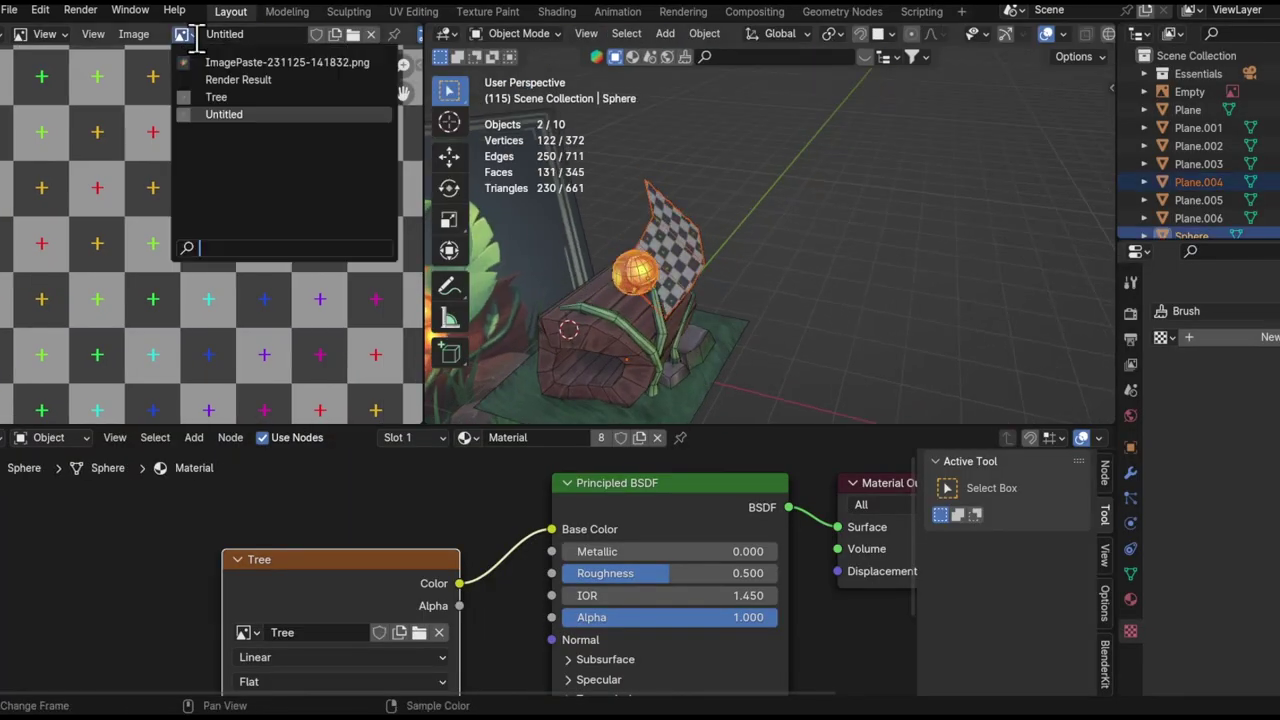
left_click(216, 97)
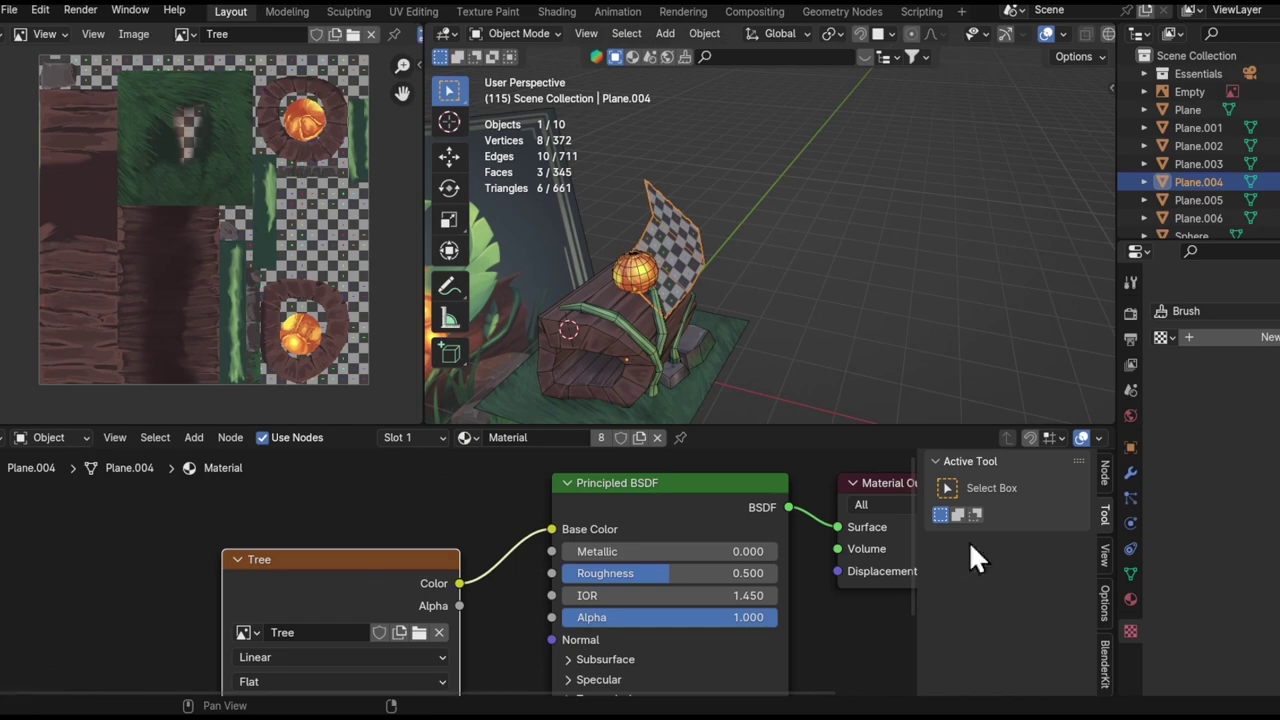
scroll(660, 337, "up", 4)
mouse_move(698, 339)
middle_mouse_down()
mouse_move(774, 332)
mouse_move(846, 276)
middle_mouse_up()
- Enter Edit Mode on the card plane to view its UVs over the Tree texture
key("Tab")
left_click(20, 34)
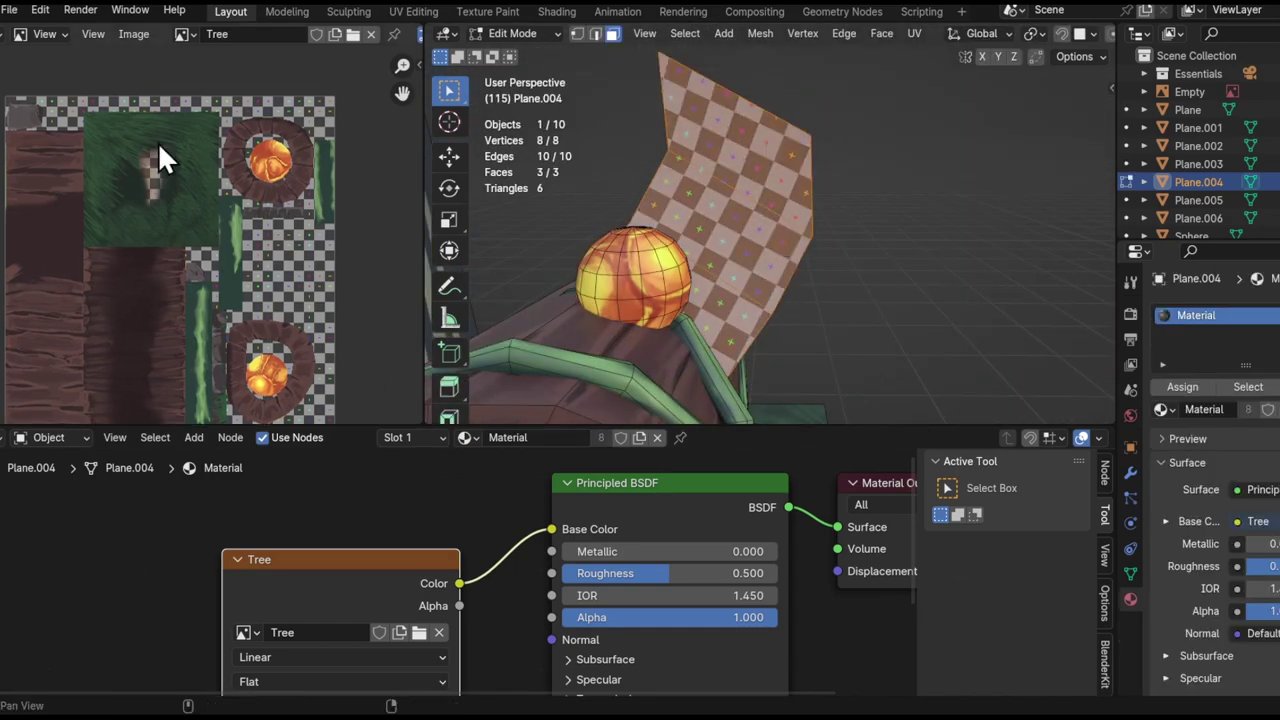
scroll(230, 245, "up", 3)
scroll(230, 245, "up", 2)
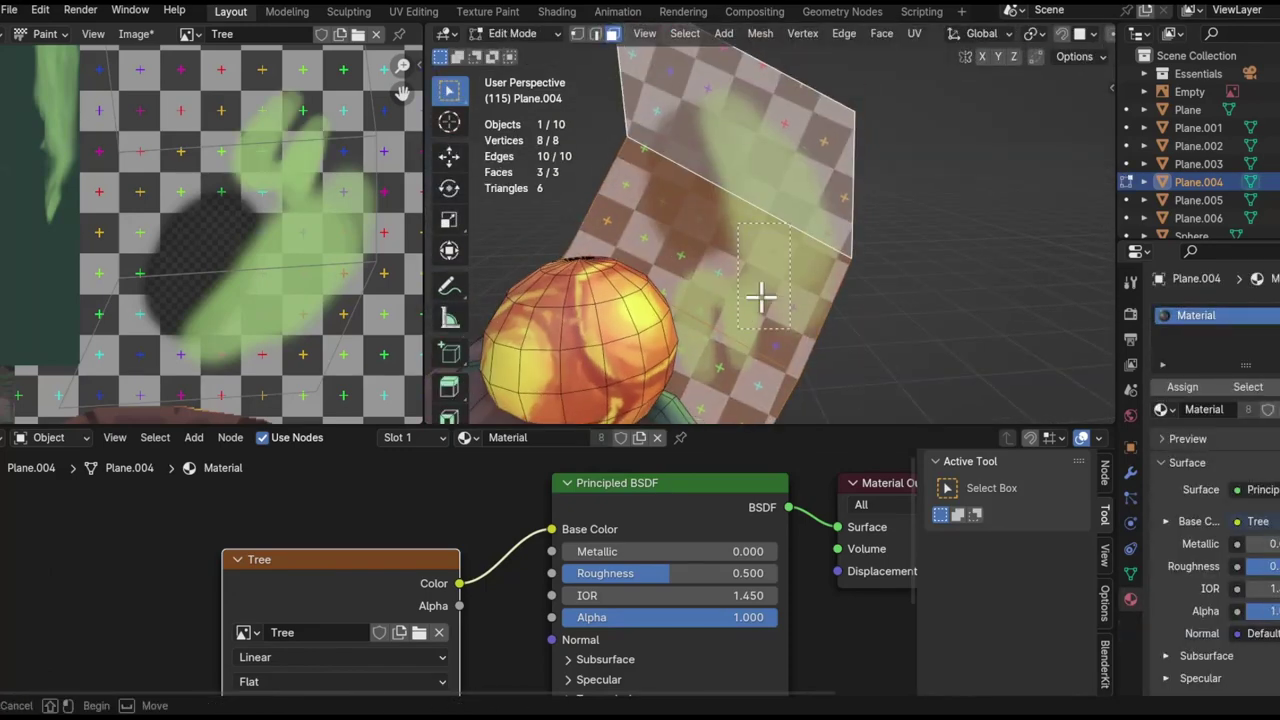
- Link the Tree texture's Alpha output to the Principled BSDF Alpha input
key("ctrl+space")
mouse_move(655, 255)
middle_mouse_down()
mouse_move(534, 287)
mouse_move(537, 314)
mouse_move(604, 321)
middle_mouse_up()
key("ctrl+space")
left_click_drag(563, 630, 560, 625)
left_click(1130, 599)
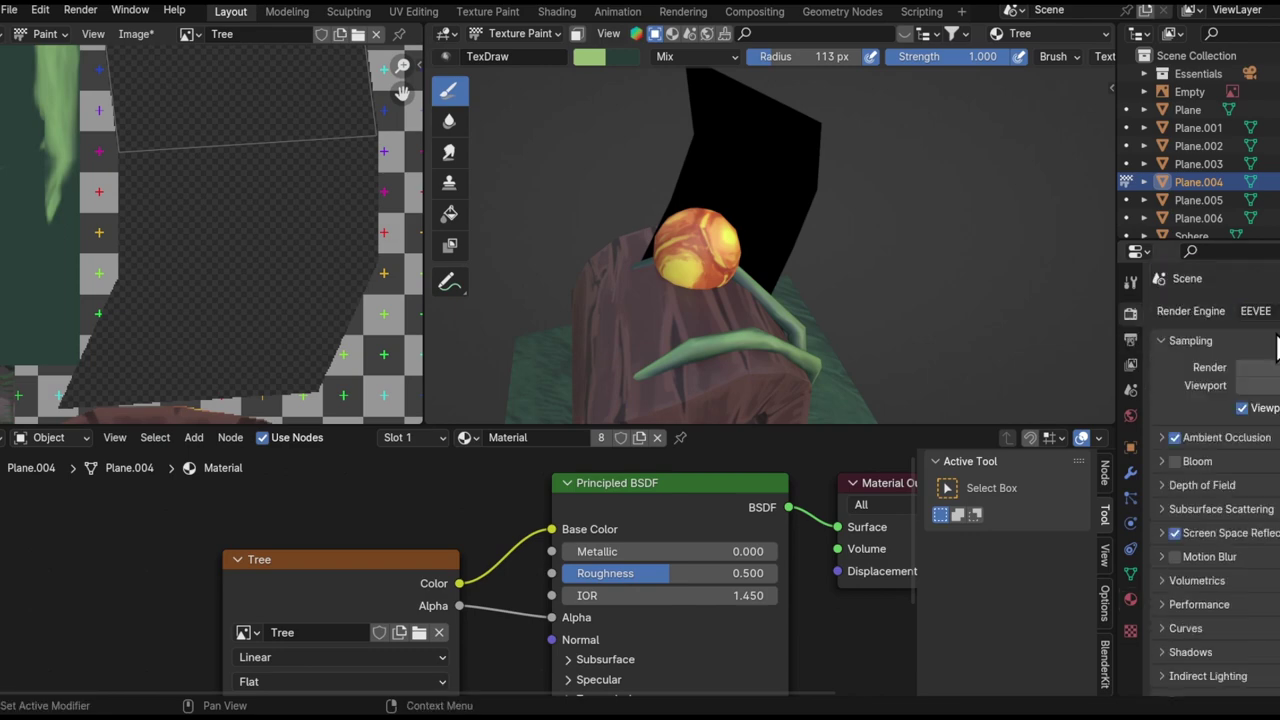
- Set the material's blend mode and paint the leaf's curved green outline on the card
scroll(1210, 450, "down", 8)
left_click(1262, 552)
key("ctrl+space")
mouse_move(571, 423)
middle_mouse_down()
mouse_move(440, 370)
mouse_move(566, 410)
mouse_move(530, 430)
middle_mouse_up()
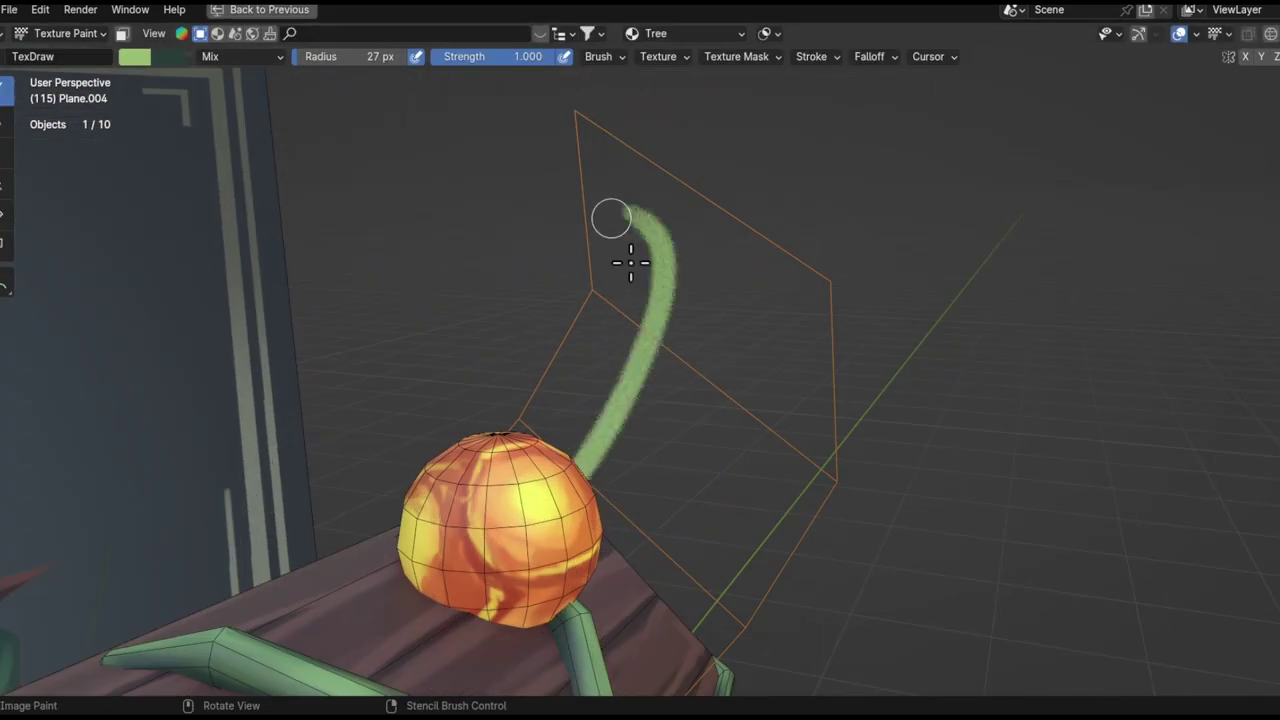
mouse_move(673, 683)
middle_mouse_down()
mouse_move(646, 340)
mouse_move(749, 320)
mouse_move(737, 234)
mouse_move(630, 190)
middle_mouse_up()
- Resize the brush and fill in the leaf's jagged lobes
key("f")
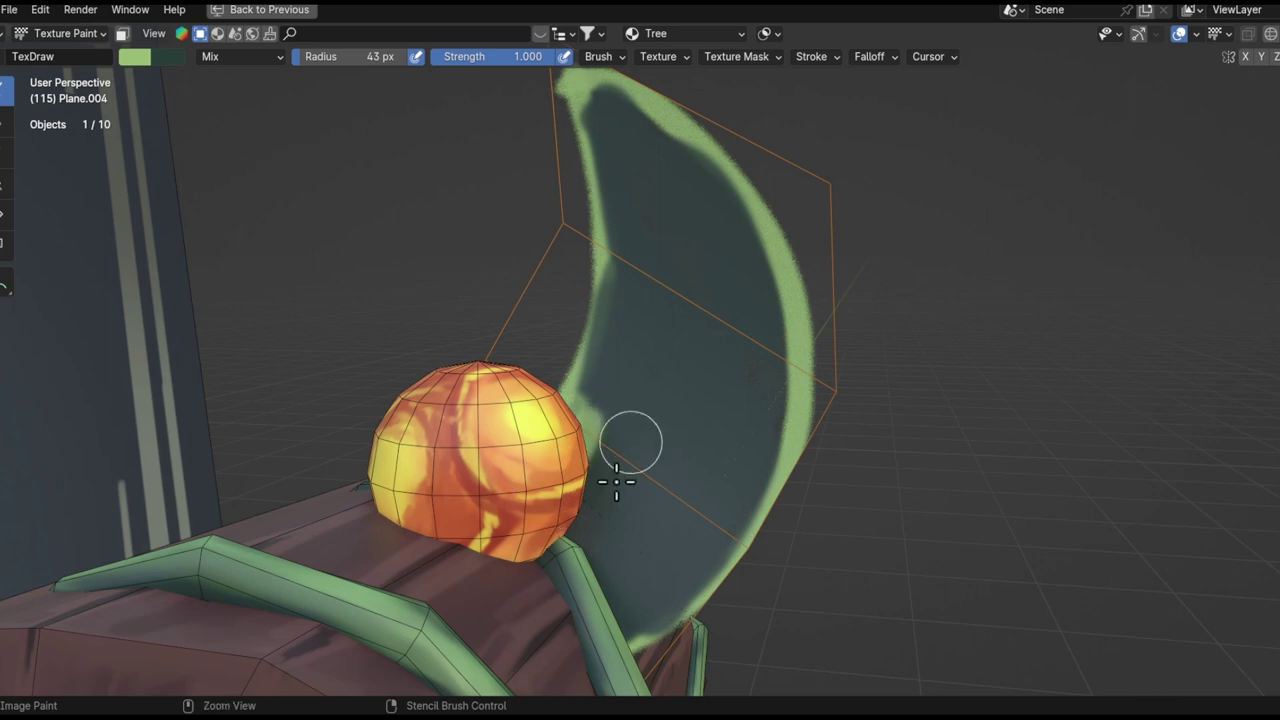
scroll(616, 482, "down", 5)
mouse_move(600, 508)
middle_mouse_down()
mouse_move(606, 457)
mouse_move(573, 264)
middle_mouse_up()
scroll(606, 457, "up", 4)
mouse_move(612, 607)
middle_mouse_down()
mouse_move(706, 434)
mouse_move(671, 417)
middle_mouse_up()
scroll(546, 660, "down", 4)
scroll(640, 346, "up", 4)
scroll(551, 643, "down", 4)
scroll(627, 260, "up", 4)
scroll(634, 267, "up", 4)
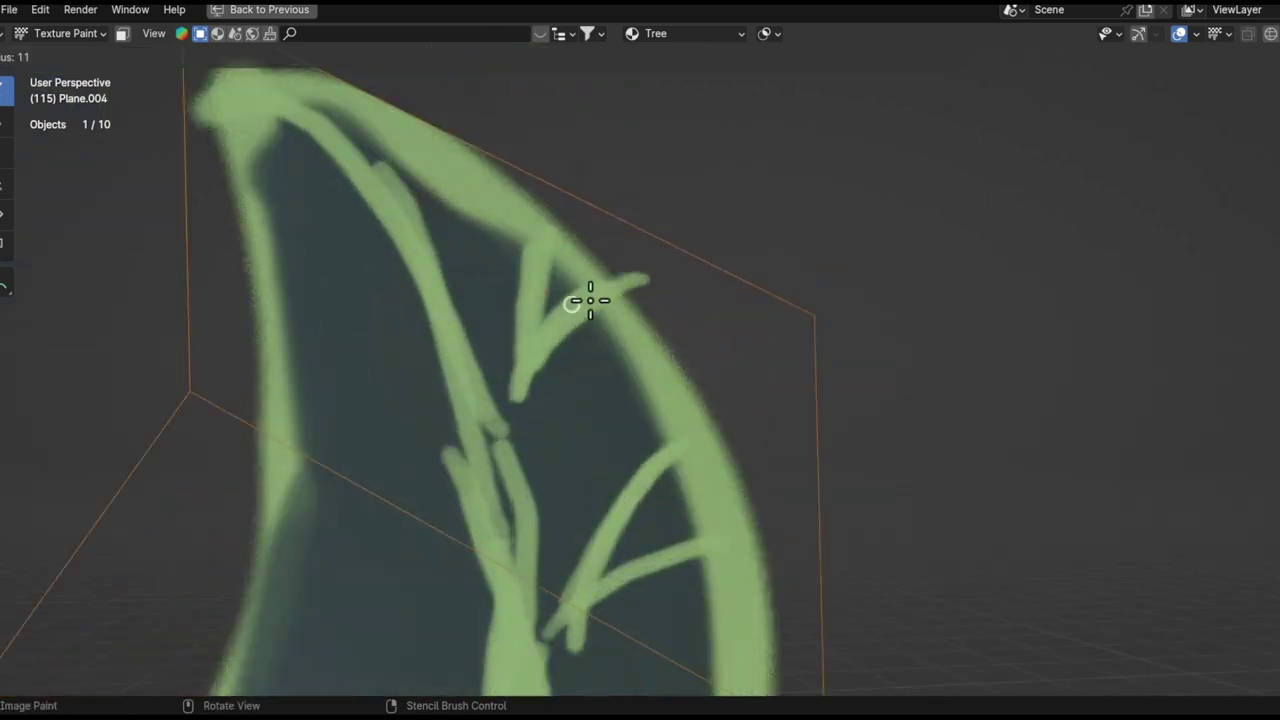
mouse_move(680, 229)
middle_mouse_down()
mouse_move(586, 414)
mouse_move(786, 271)
mouse_move(789, 297)
mouse_move(586, 486)
mouse_move(647, 304)
mouse_move(579, 286)
middle_mouse_up()
scroll(728, 292, "down", 4)
scroll(586, 486, "up", 4)
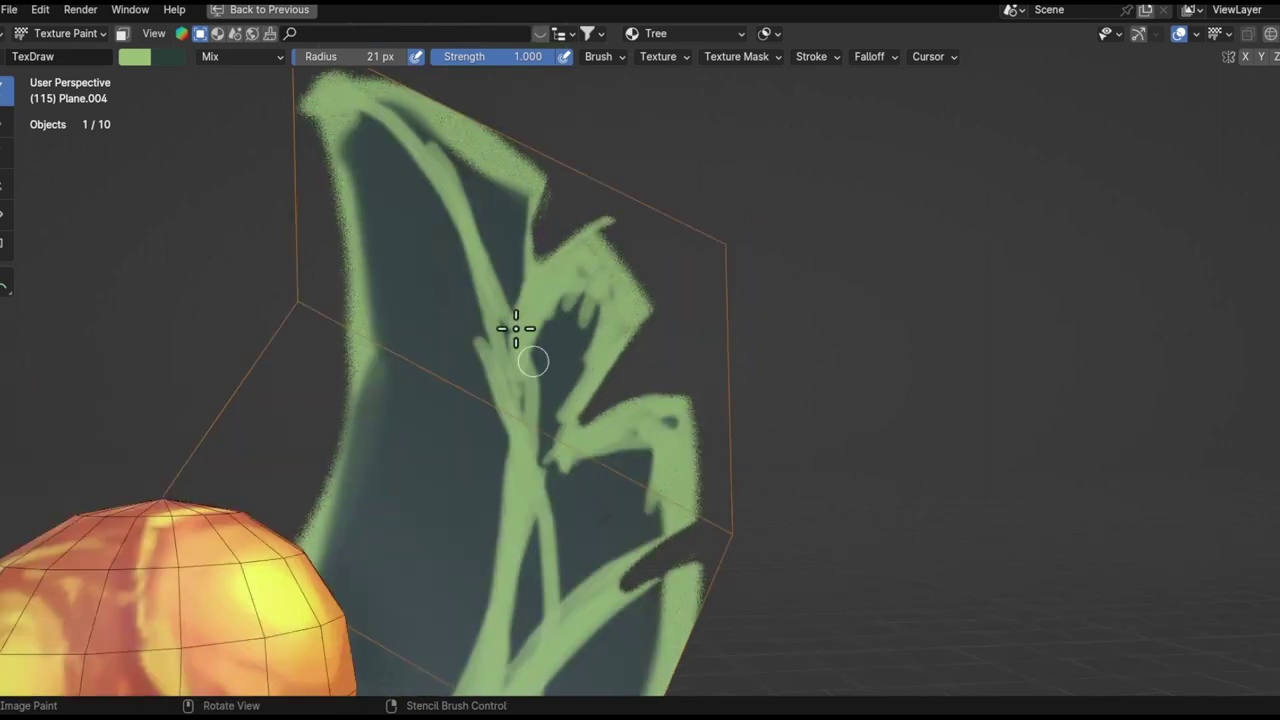
mouse_move(488, 218)
middle_mouse_down()
mouse_move(517, 437)
mouse_move(503, 531)
mouse_move(578, 399)
middle_mouse_up()
- Add darker green streaks to the leaf and check it against the trunk
mouse_move(466, 436)
middle_mouse_down()
mouse_move(557, 477)
mouse_move(414, 656)
middle_mouse_up()
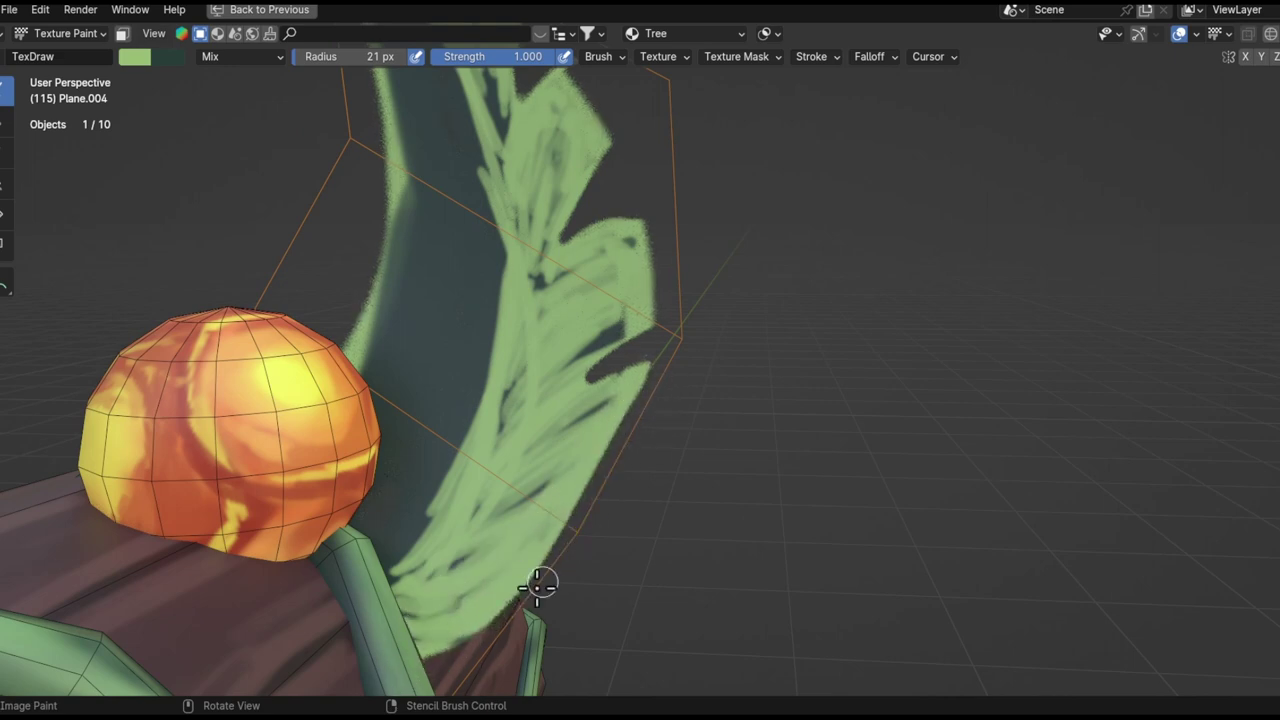
mouse_move(620, 438)
middle_mouse_down()
mouse_move(614, 337)
mouse_move(591, 586)
mouse_move(591, 294)
middle_mouse_up()
mouse_move(712, 384)
middle_mouse_down()
mouse_move(429, 671)
mouse_move(786, 457)
mouse_move(337, 277)
mouse_move(538, 406)
mouse_move(409, 543)
mouse_move(586, 409)
middle_mouse_up()
middle_click_drag(651, 381, 569, 546)
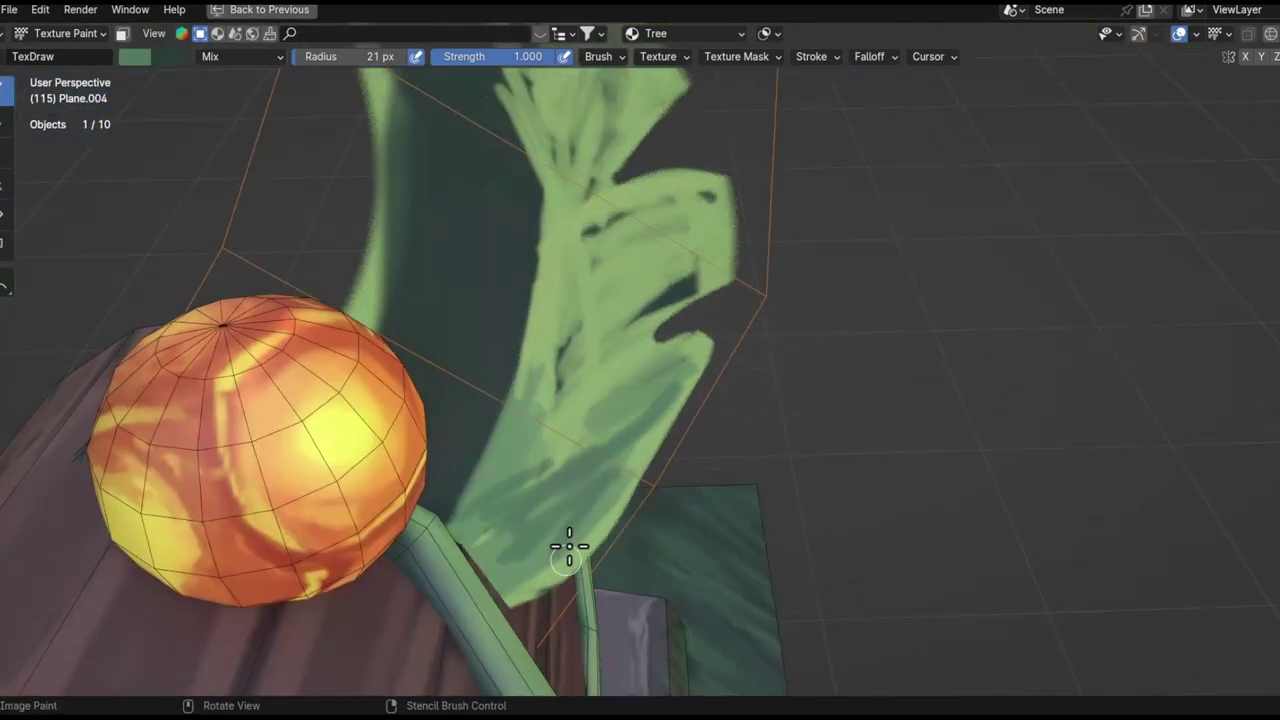
mouse_move(453, 596)
middle_mouse_down()
mouse_move(429, 517)
mouse_move(371, 614)
mouse_move(286, 417)
mouse_move(446, 233)
mouse_move(574, 449)
mouse_move(562, 521)
middle_mouse_up()
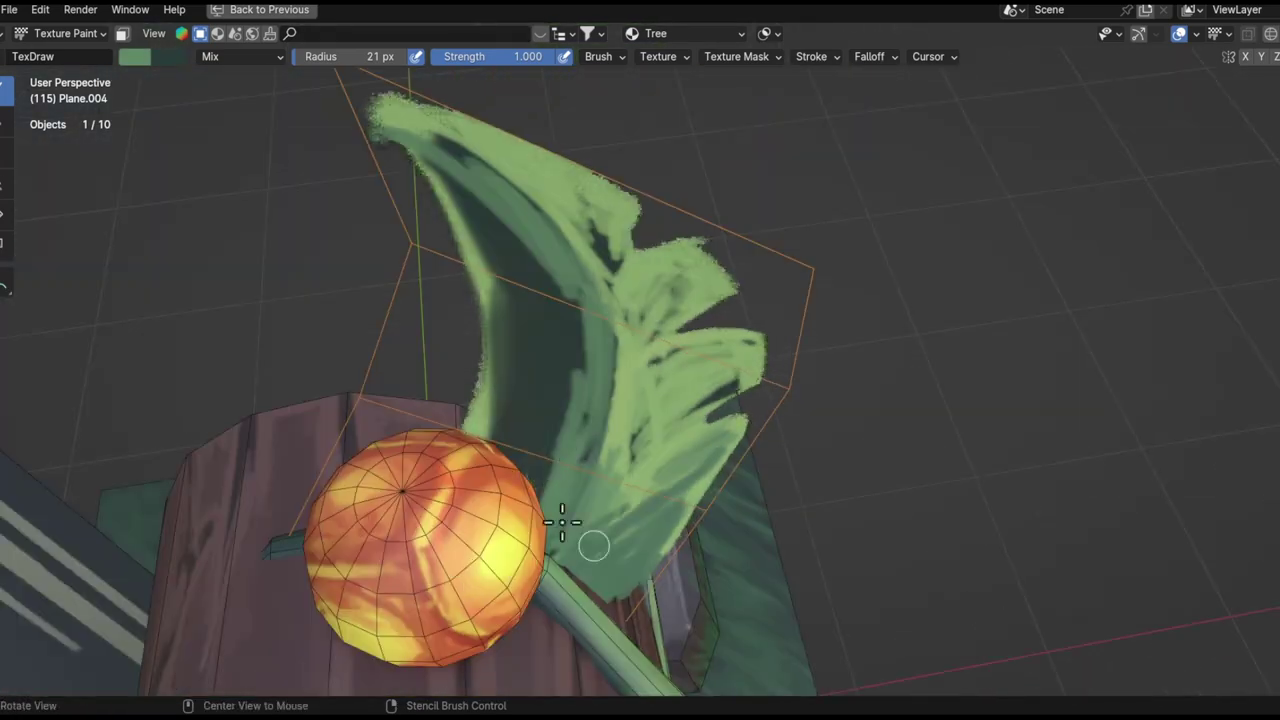
middle_click_drag(493, 335, 545, 521)
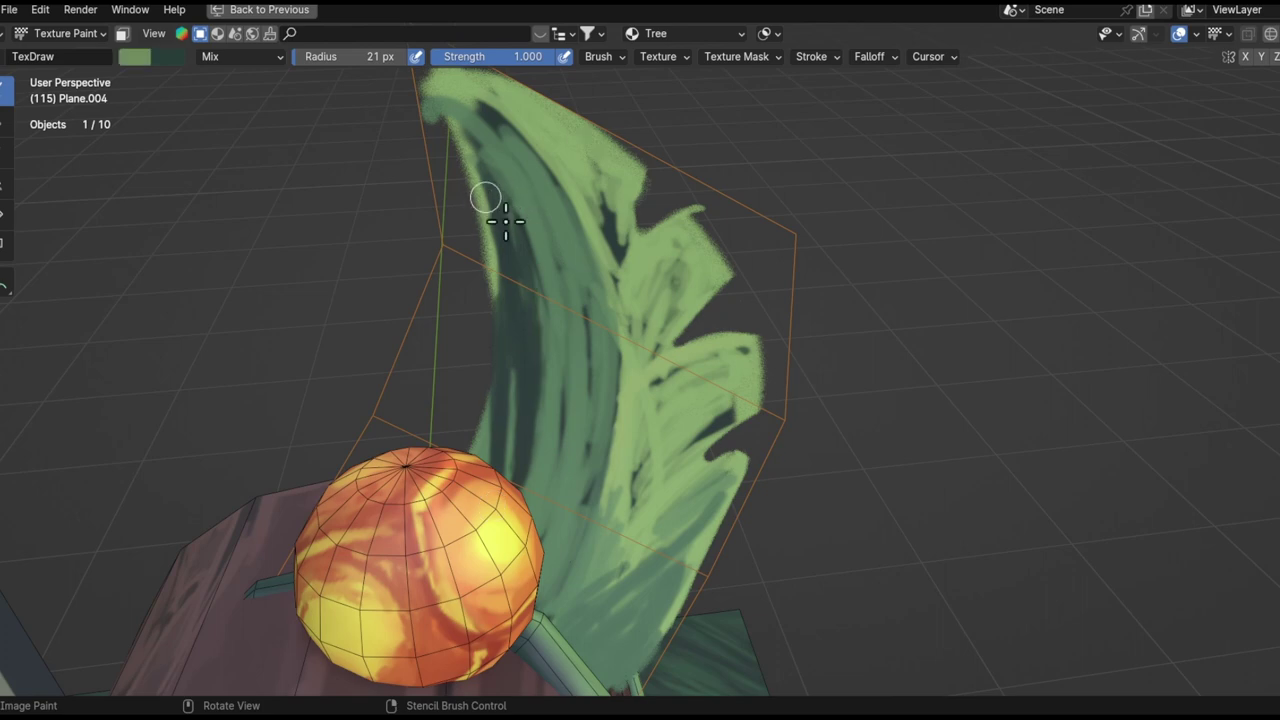
middle_click_drag(584, 406, 520, 420)
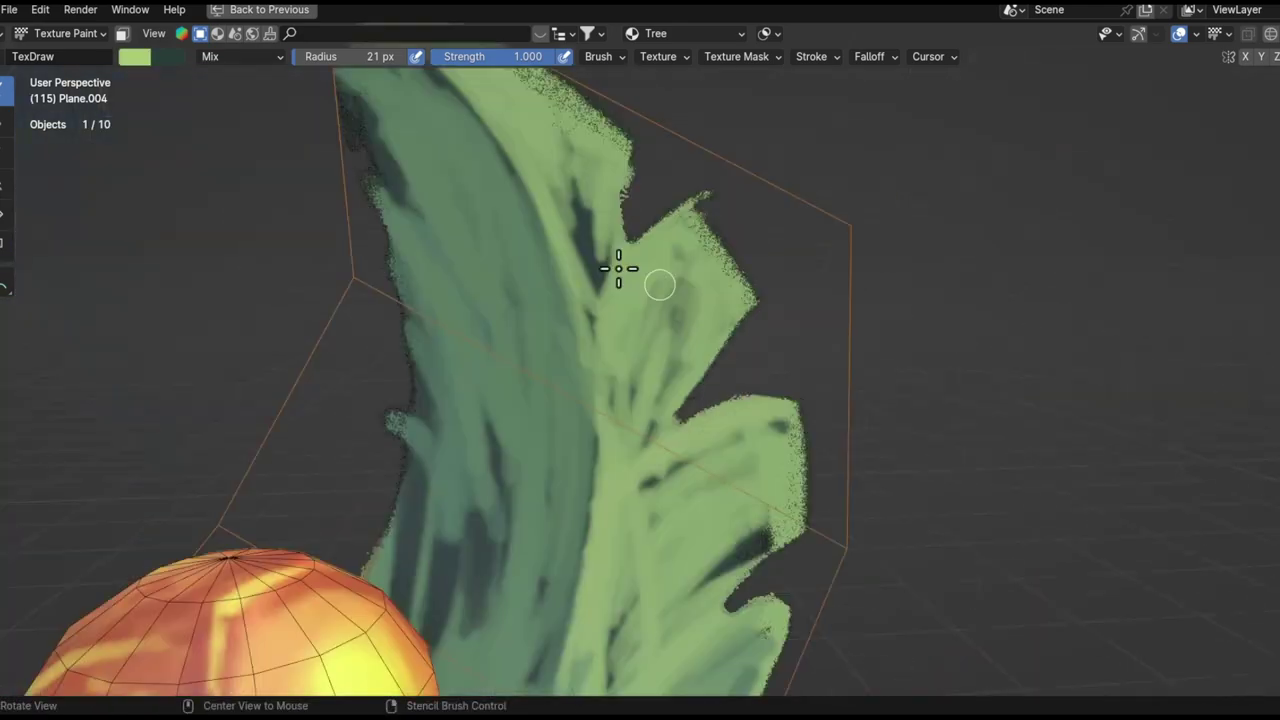
mouse_move(584, 476)
middle_mouse_down()
mouse_move(374, 383)
mouse_move(555, 363)
middle_mouse_up()
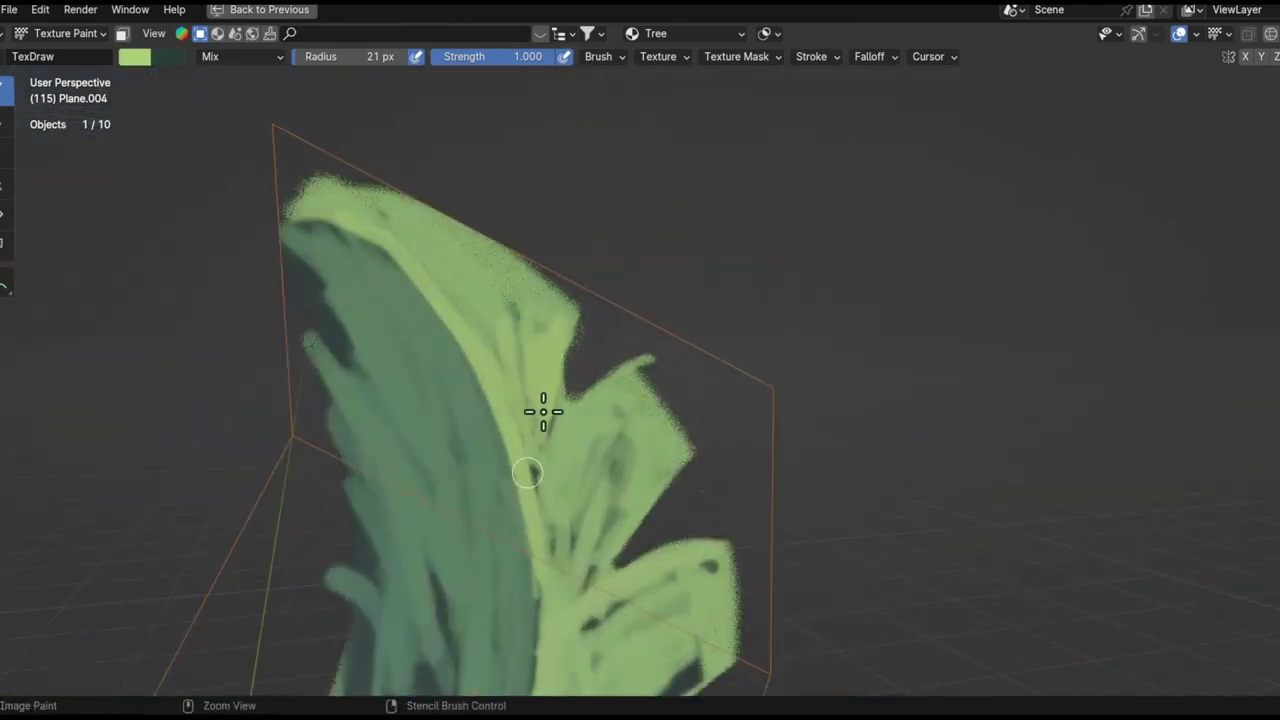
mouse_move(550, 470)
middle_mouse_down()
mouse_move(511, 363)
mouse_move(563, 394)
middle_mouse_up()
mouse_move(565, 530)
middle_mouse_down()
mouse_move(394, 366)
mouse_move(591, 429)
mouse_move(420, 349)
mouse_move(495, 545)
middle_mouse_up()
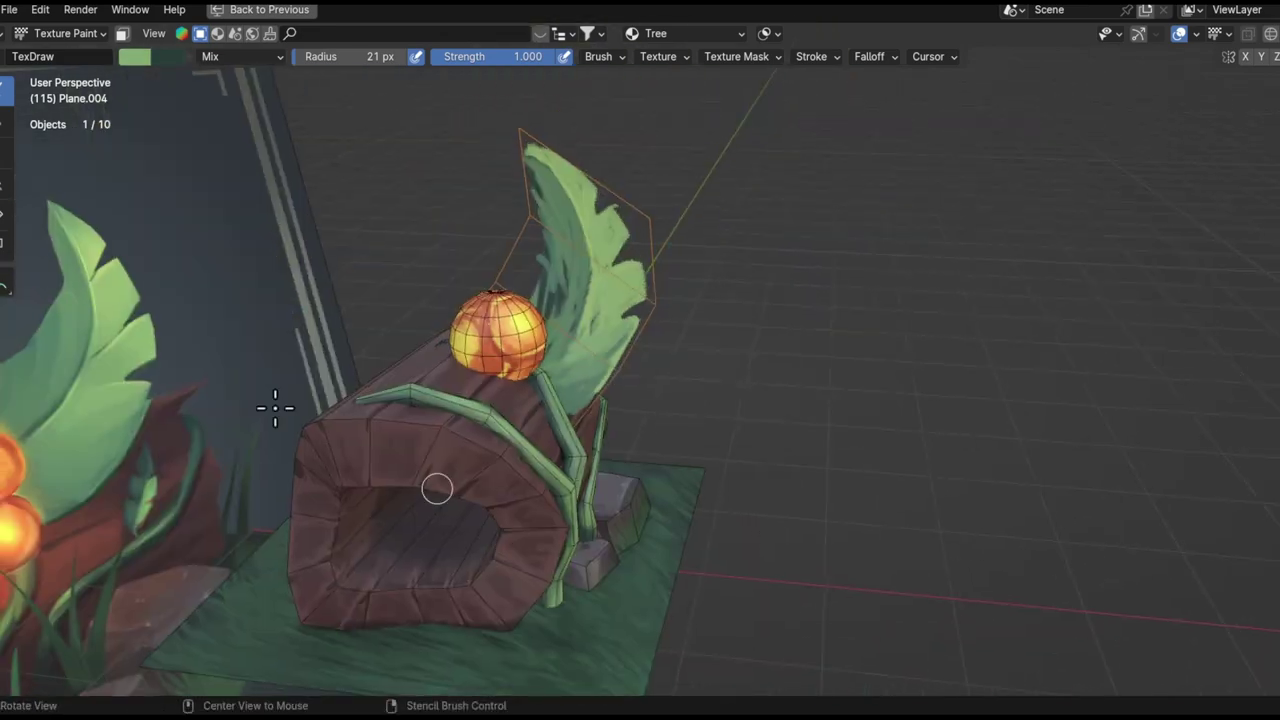
- Enlarge the brush and paint green shading across the leaf surface
scroll(495, 545, "up", 3)
mouse_move(557, 423)
middle_mouse_down()
mouse_move(674, 383)
mouse_move(586, 343)
mouse_move(515, 432)
middle_mouse_up()
scroll(586, 343, "up", 2)
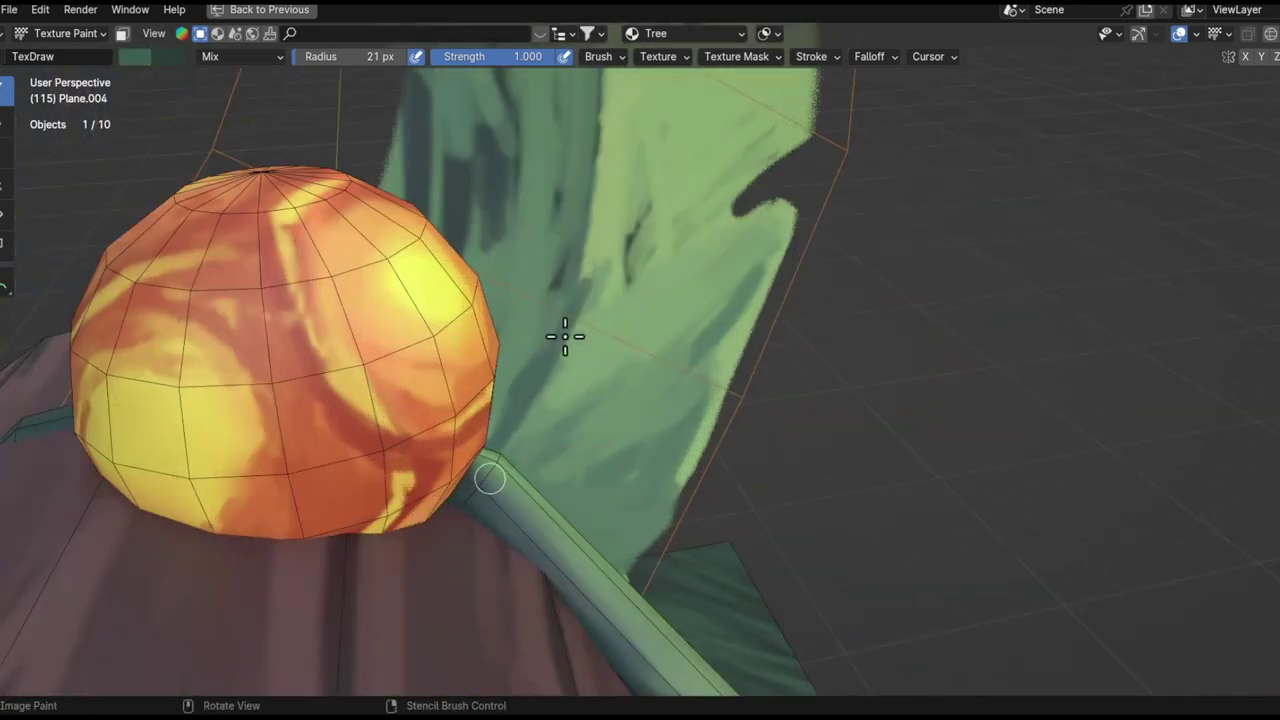
scroll(693, 458, "down", 3)
mouse_move(693, 458)
middle_mouse_down()
mouse_move(609, 680)
mouse_move(628, 547)
middle_mouse_up()
scroll(628, 547, "up", 3)
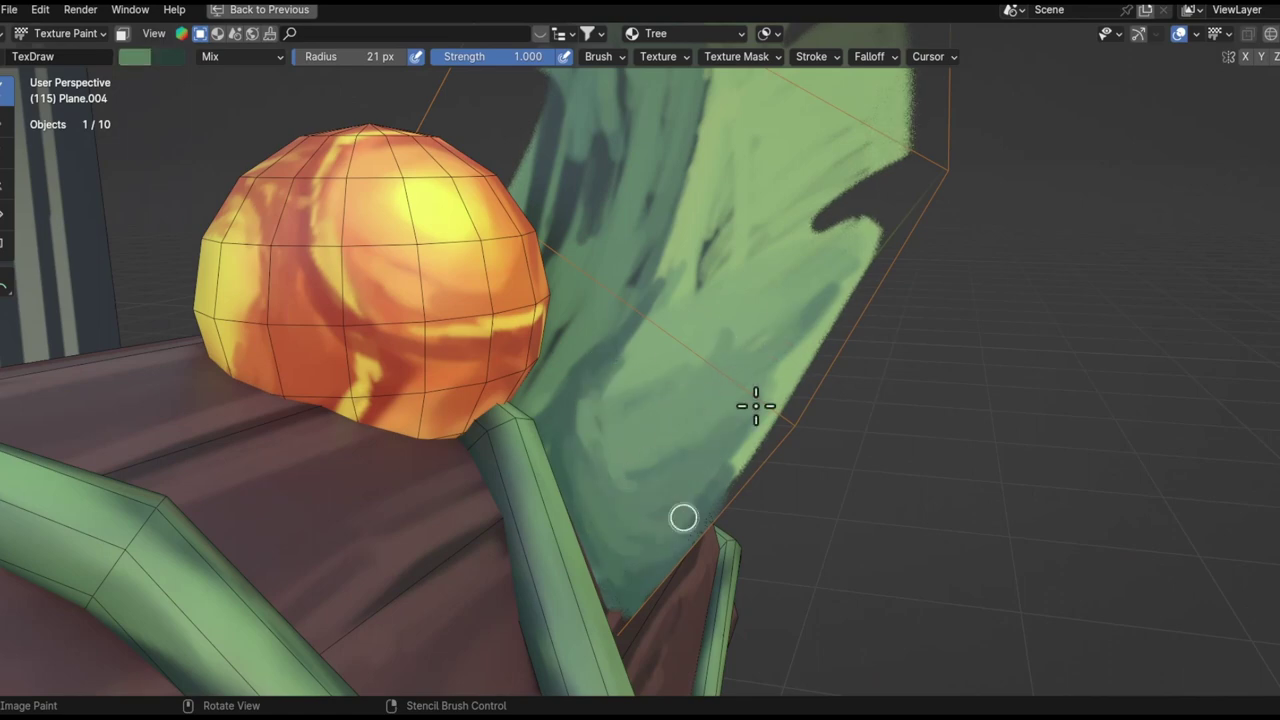
mouse_move(759, 466)
middle_mouse_down()
mouse_move(640, 309)
mouse_move(429, 266)
mouse_move(308, 513)
mouse_move(414, 280)
mouse_move(349, 214)
middle_mouse_up()
key("f")
mouse_move(446, 303)
middle_mouse_down()
mouse_move(534, 272)
mouse_move(400, 351)
mouse_move(443, 400)
mouse_move(457, 443)
mouse_move(509, 365)
mouse_move(366, 217)
mouse_move(511, 309)
middle_mouse_up()
- Inspect the shaded leaf close up from several rotated angles
scroll(443, 400, "up", 2)
scroll(457, 443, "up", 2)
scroll(489, 451, "down", 1)
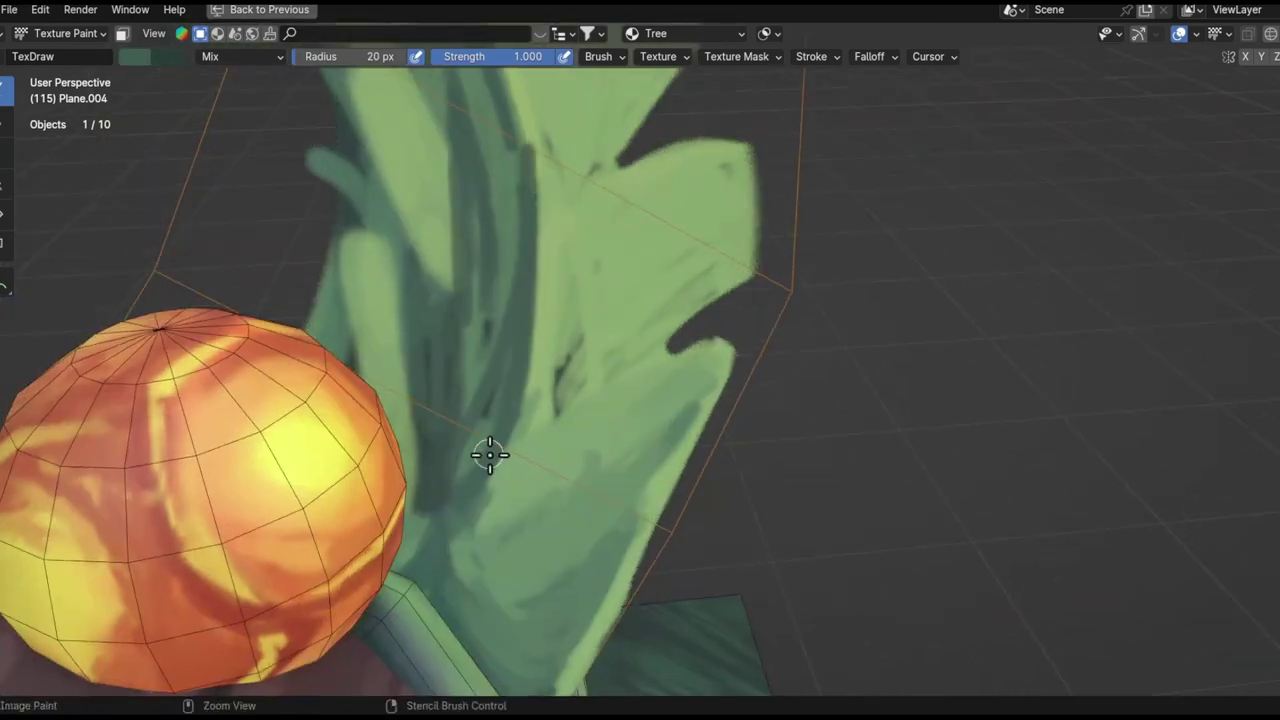
scroll(421, 337, "down", 5)
scroll(421, 337, "up", 5)
middle_click_drag(457, 523, 495, 350)
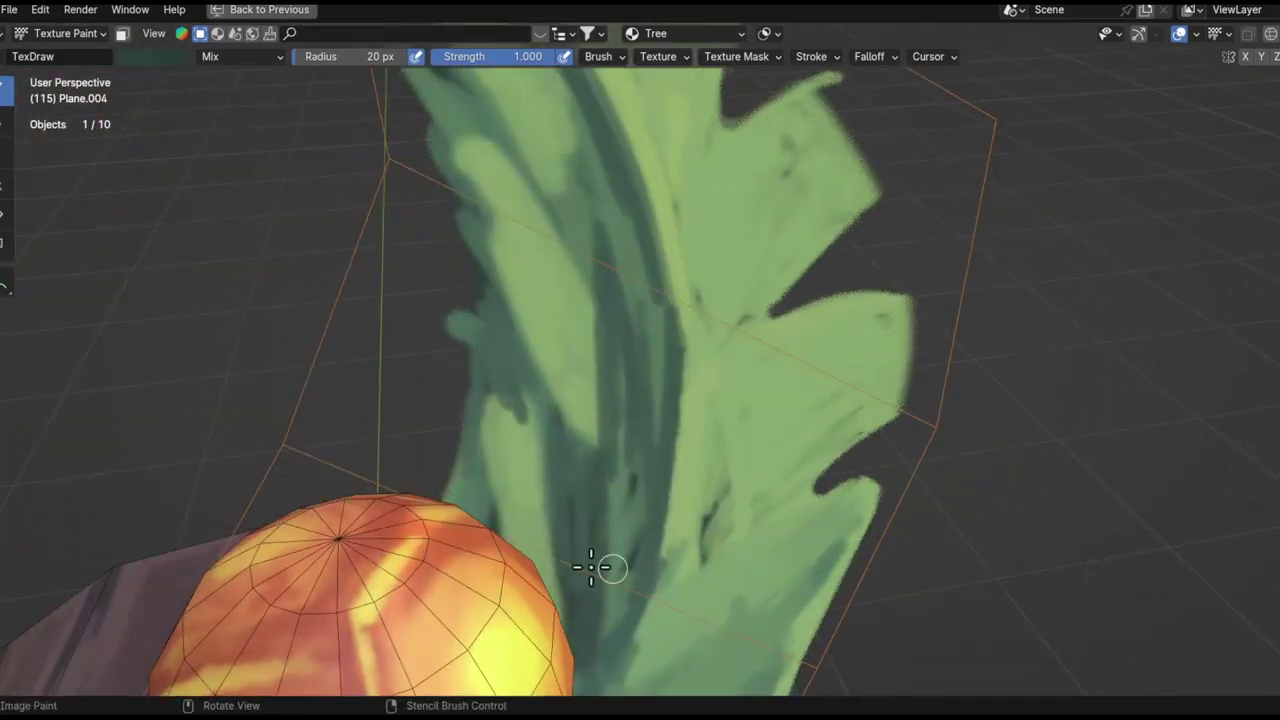
scroll(504, 320, "down", 5)
scroll(480, 340, "up", 5)
middle_click_drag(480, 340, 501, 347)
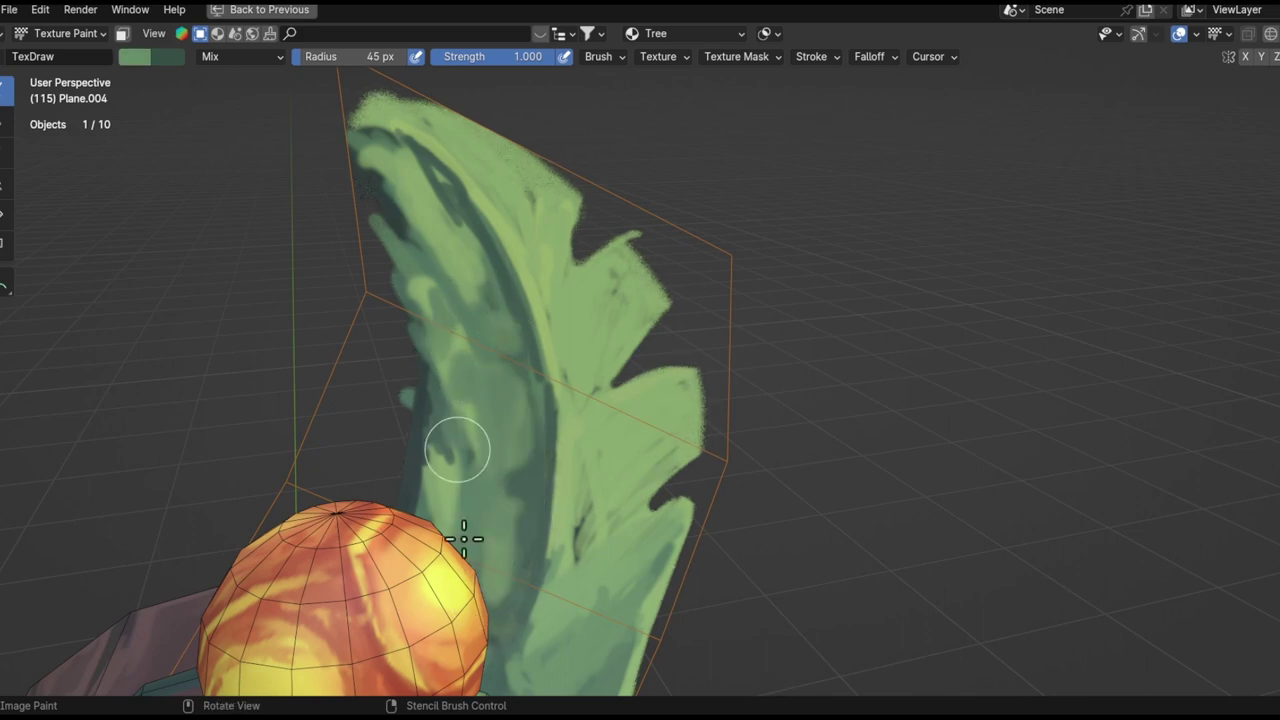
mouse_move(523, 318)
middle_mouse_down()
mouse_move(449, 508)
mouse_move(379, 343)
mouse_move(843, 386)
mouse_move(315, 601)
middle_mouse_up()
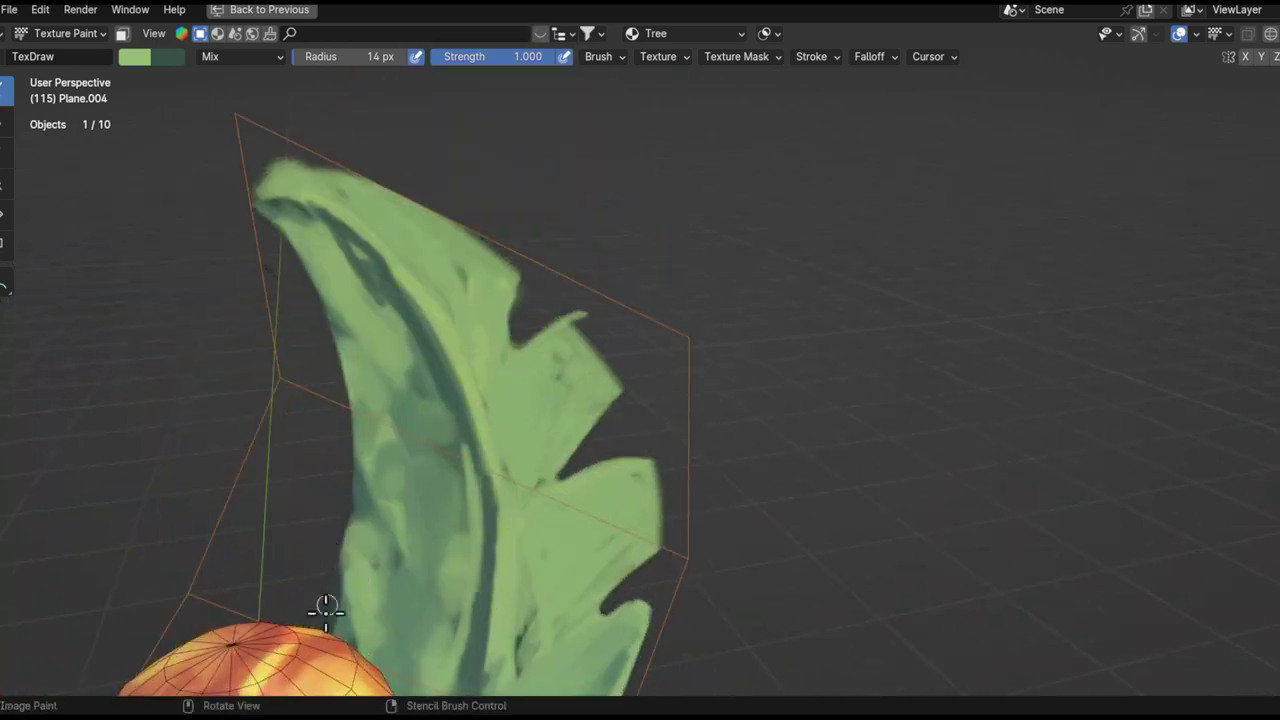
mouse_move(340, 279)
middle_mouse_down()
mouse_move(503, 457)
mouse_move(600, 434)
middle_mouse_up()
- Enlarge the brush again and zoom out to view the whole scene
scroll(600, 434, "up", 3)
key("f")
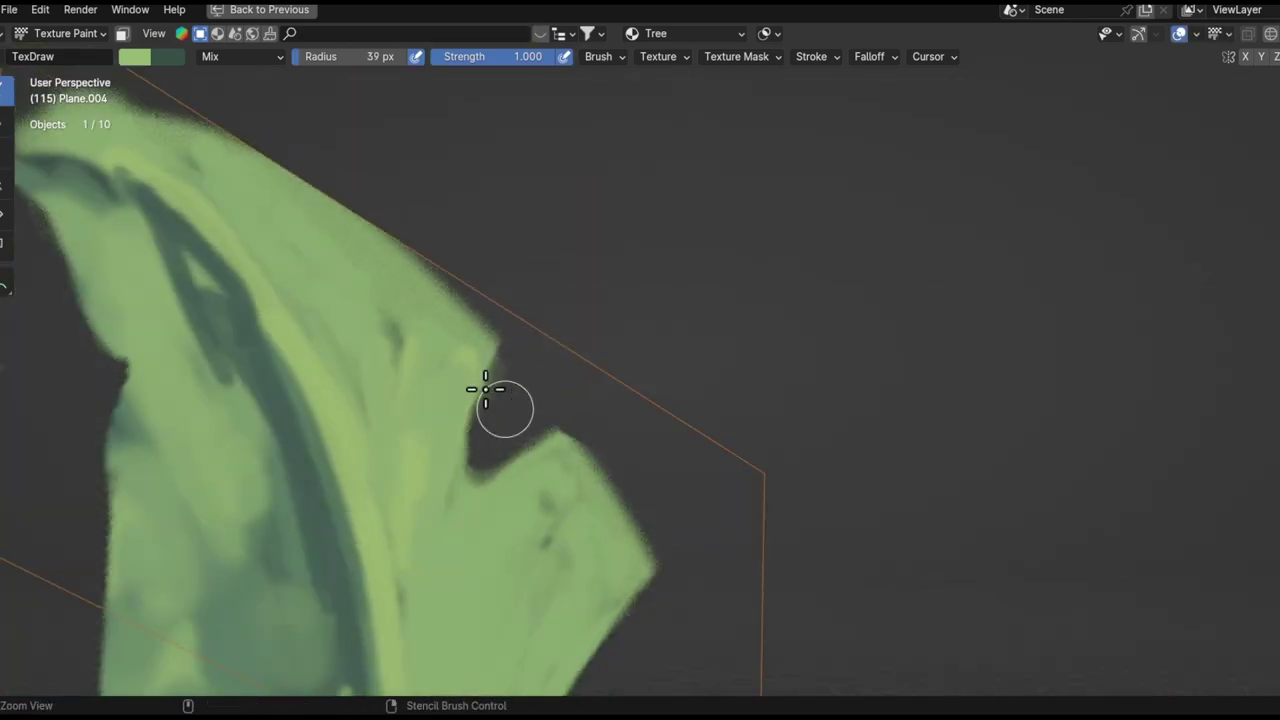
scroll(515, 375, "down", 5)
mouse_move(557, 380)
middle_mouse_down()
mouse_move(471, 449)
mouse_move(712, 324)
middle_mouse_up()
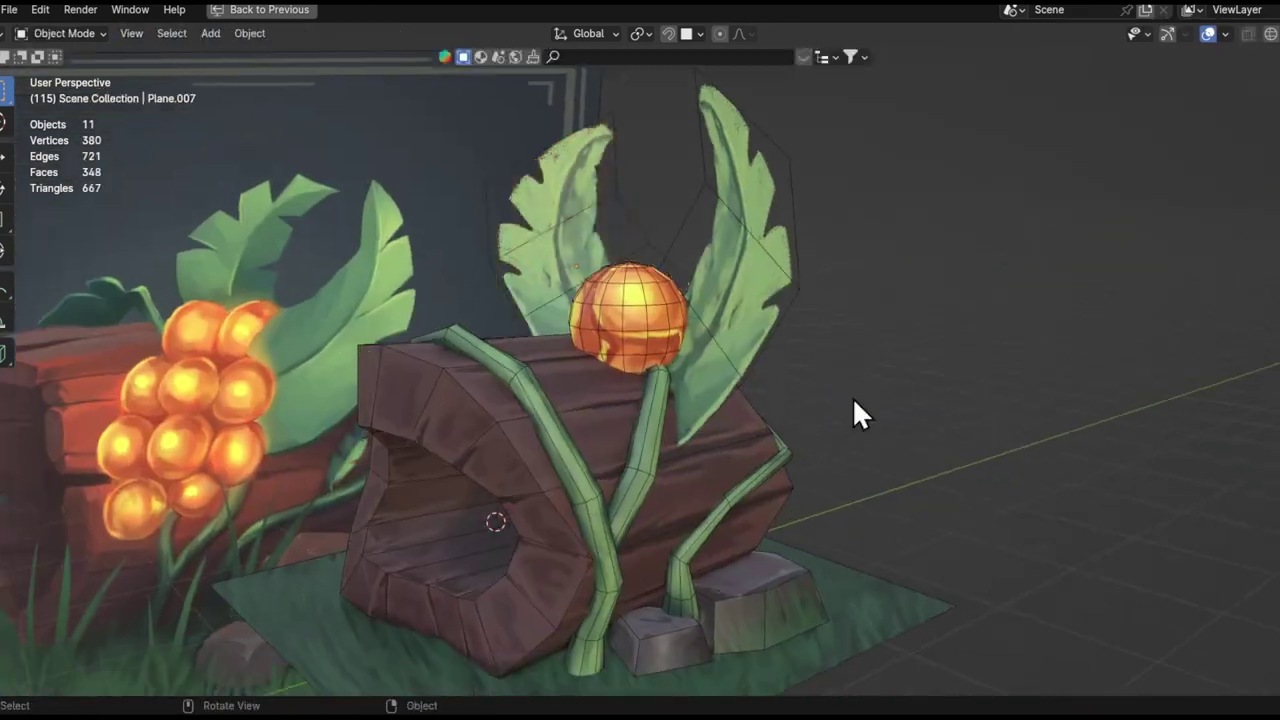
- Sample an orange from the isolated berry and paint warm orange swirls across it
scroll(852, 397, "up", 3)
middle_click_drag(850, 386, 769, 220)
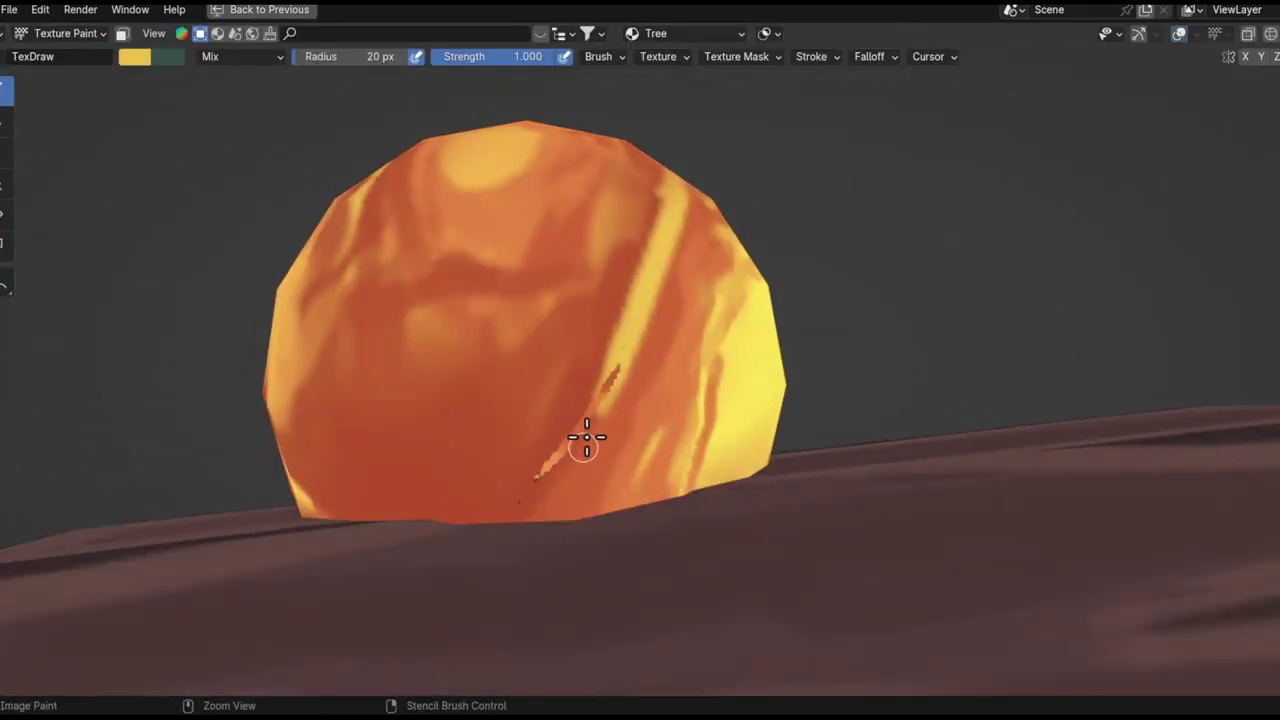
key("s")
mouse_move(571, 366)
middle_mouse_down()
mouse_move(580, 349)
mouse_move(651, 480)
mouse_move(515, 309)
mouse_move(400, 251)
mouse_move(586, 349)
mouse_move(409, 217)
mouse_move(259, 392)
mouse_move(686, 394)
middle_mouse_up()
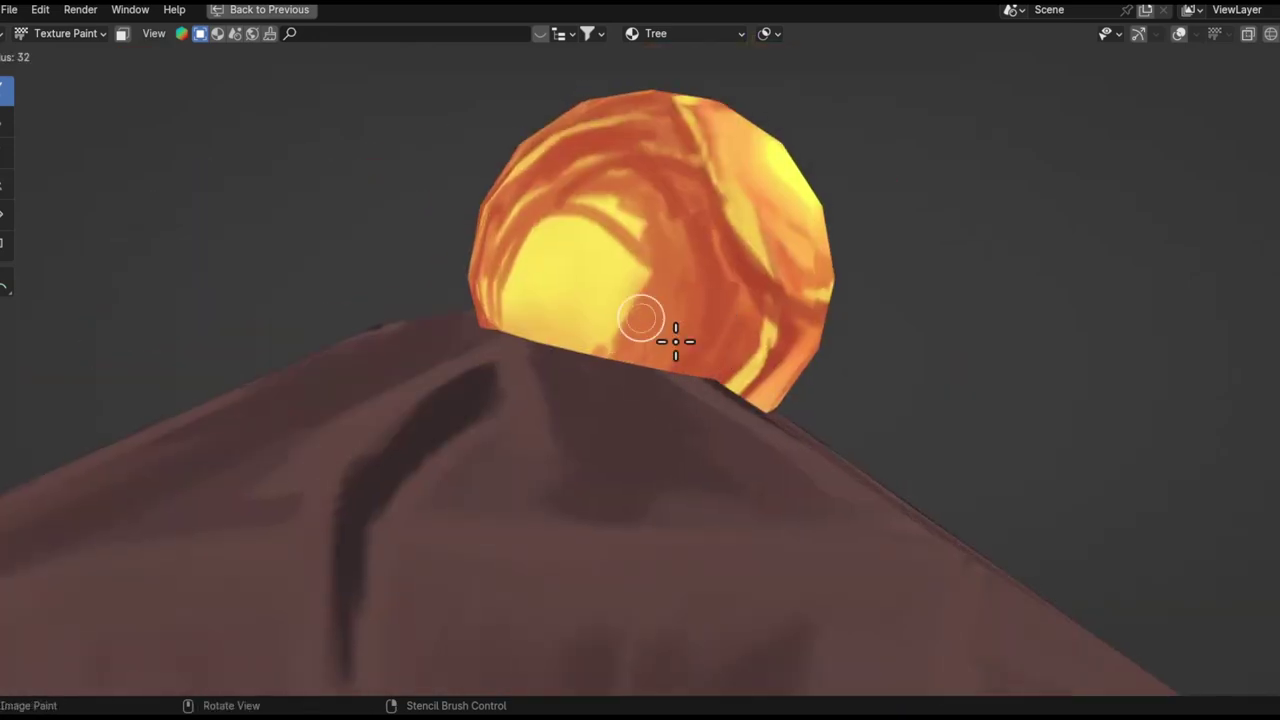
middle_click_drag(676, 341, 581, 224)
mouse_move(634, 263)
middle_mouse_down()
mouse_move(666, 337)
mouse_move(700, 371)
middle_mouse_up()
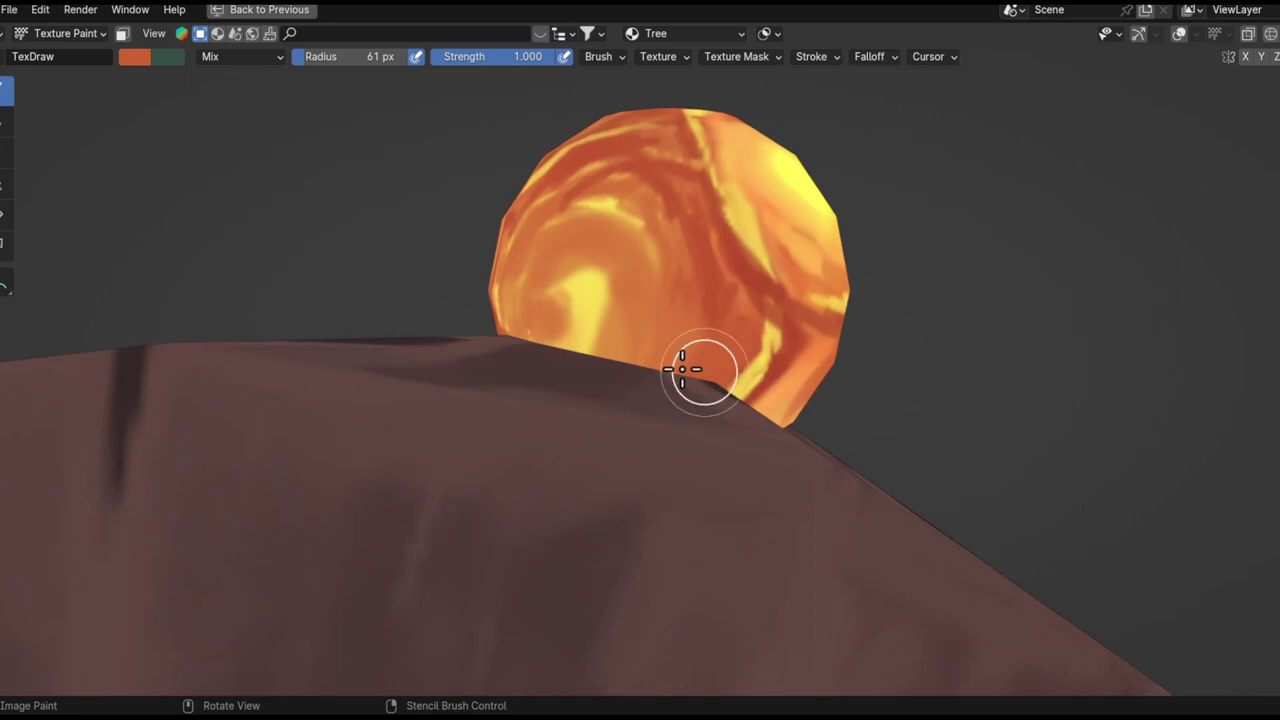
mouse_move(723, 229)
middle_mouse_down()
mouse_move(616, 296)
mouse_move(523, 271)
mouse_move(603, 366)
mouse_move(540, 564)
middle_mouse_up()
mouse_move(617, 416)
middle_mouse_down()
mouse_move(508, 406)
mouse_move(503, 374)
mouse_move(749, 337)
mouse_move(568, 411)
middle_mouse_up()
- Touch up the berry's red-orange colour, then leave isolated view and return to Object Mode
left_click(685, 409)
mouse_move(685, 409)
middle_mouse_down()
mouse_move(529, 209)
mouse_move(569, 360)
mouse_move(657, 337)
mouse_move(566, 404)
mouse_move(594, 451)
mouse_move(654, 414)
mouse_move(637, 530)
middle_mouse_up()
key("s")
mouse_move(776, 580)
middle_mouse_down()
mouse_move(757, 563)
mouse_move(743, 437)
middle_mouse_up()
key("KP_Divide")
key("ctrl+Tab")
- Duplicate the berry and place the copy beside the original
key("shift+d")
left_click(629, 331)
scroll(700, 350, "down", 4)
middle_click_drag(756, 387, 688, 378)
scroll(690, 340, "up", 4)
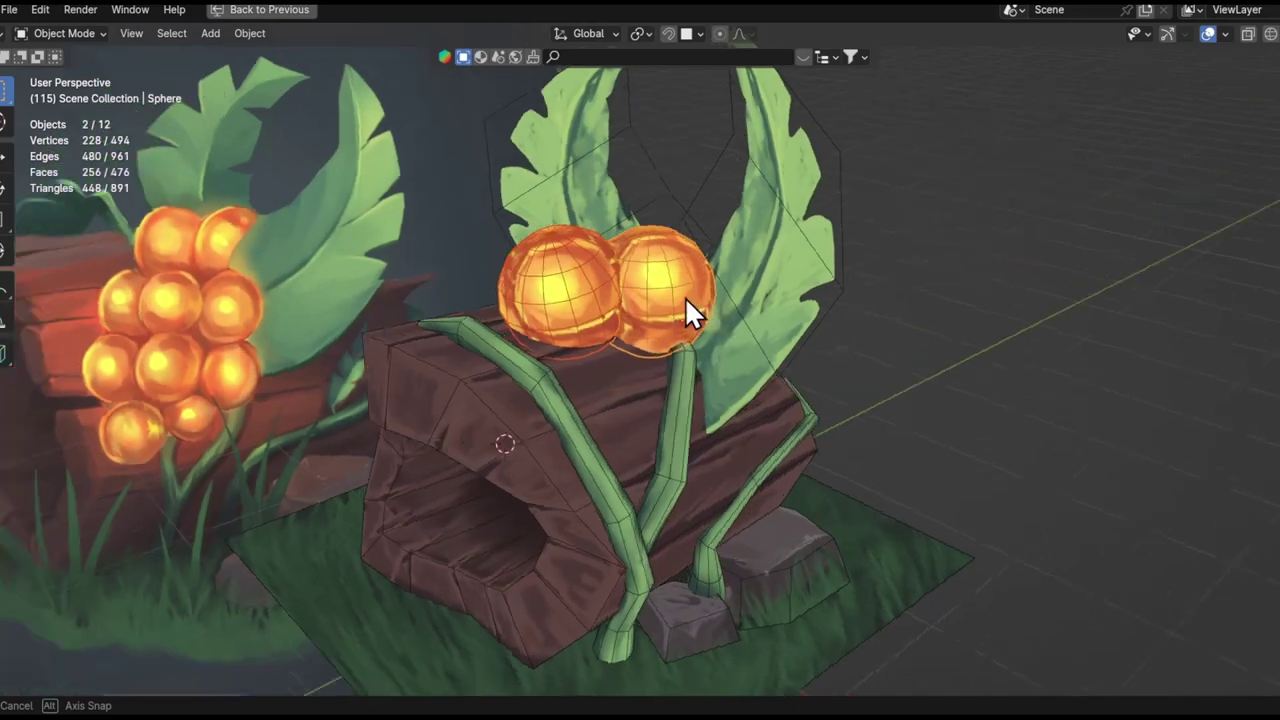
- Make three more berry copies around the cluster, rotating one into position
key("shift+d")
left_click(803, 418)
key("shift+d")
left_click(570, 300)
key("r")
left_click(899, 528)
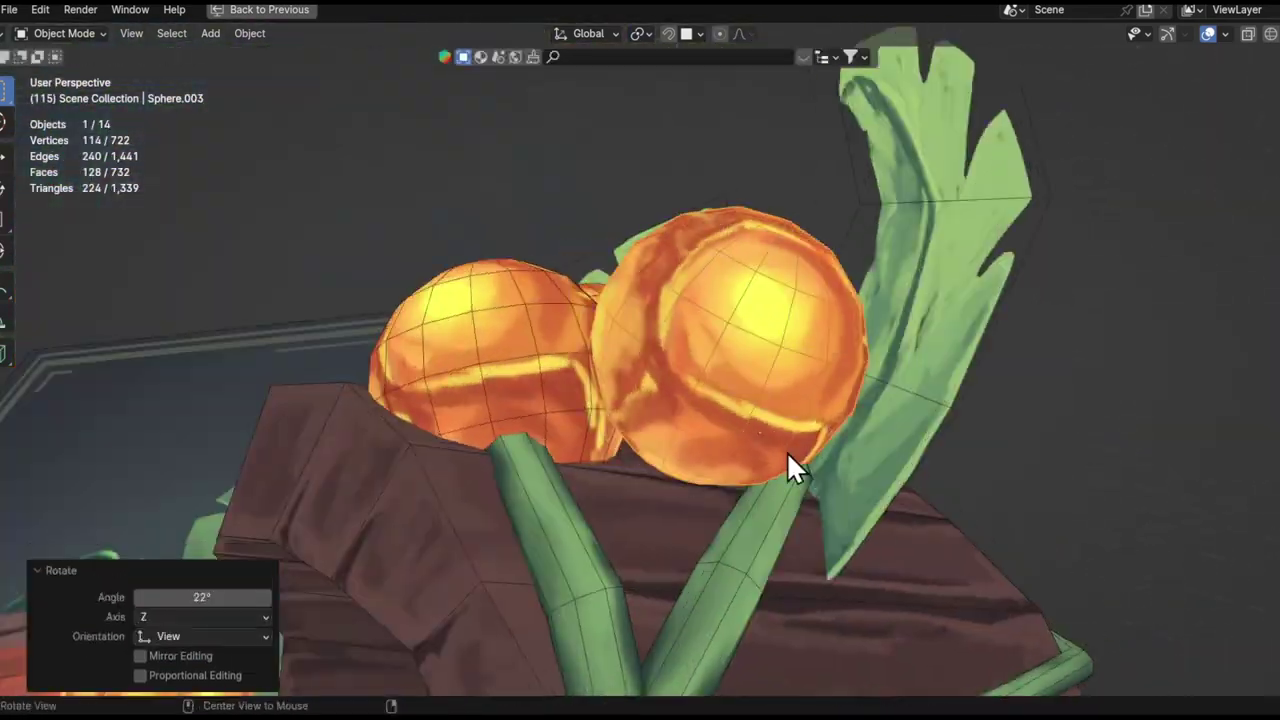
key("shift+d")
left_click(823, 467)
- Move a berry into the cluster and shrink berries to about two-thirds size
key("g")
left_click(706, 516)
mouse_move(706, 516)
middle_mouse_down()
mouse_move(653, 387)
mouse_move(742, 399)
middle_mouse_up()
left_click(653, 387)
key("s")
left_click(736, 458)
left_click(660, 453)
- Select several berries and rotate one freely, cancelling a stray move
mouse_move(660, 453)
middle_mouse_down()
mouse_move(643, 314)
mouse_move(737, 477)
middle_mouse_up()
left_click(737, 477, "shift")
left_click(735, 447, "shift")
middle_click_drag(654, 451, 600, 500)
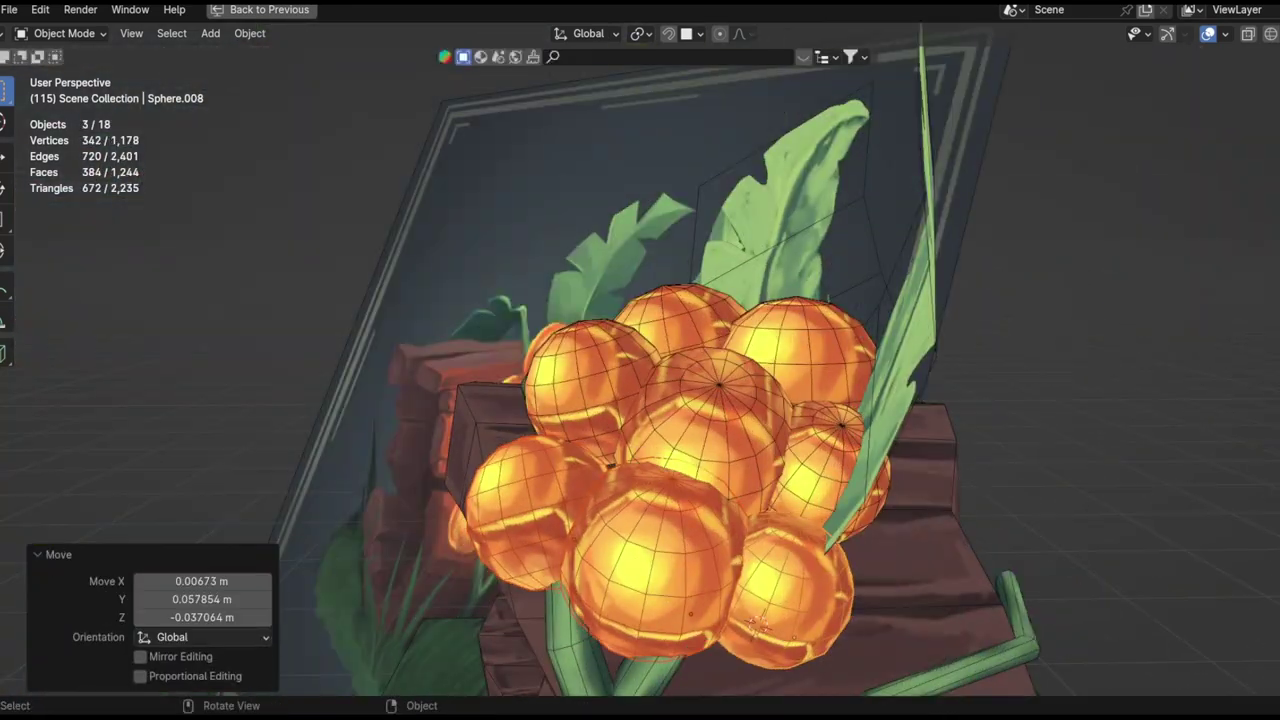
left_click(596, 543)
key("r")
key("r")
left_click(596, 543)
key("g")
right_click(568, 258)
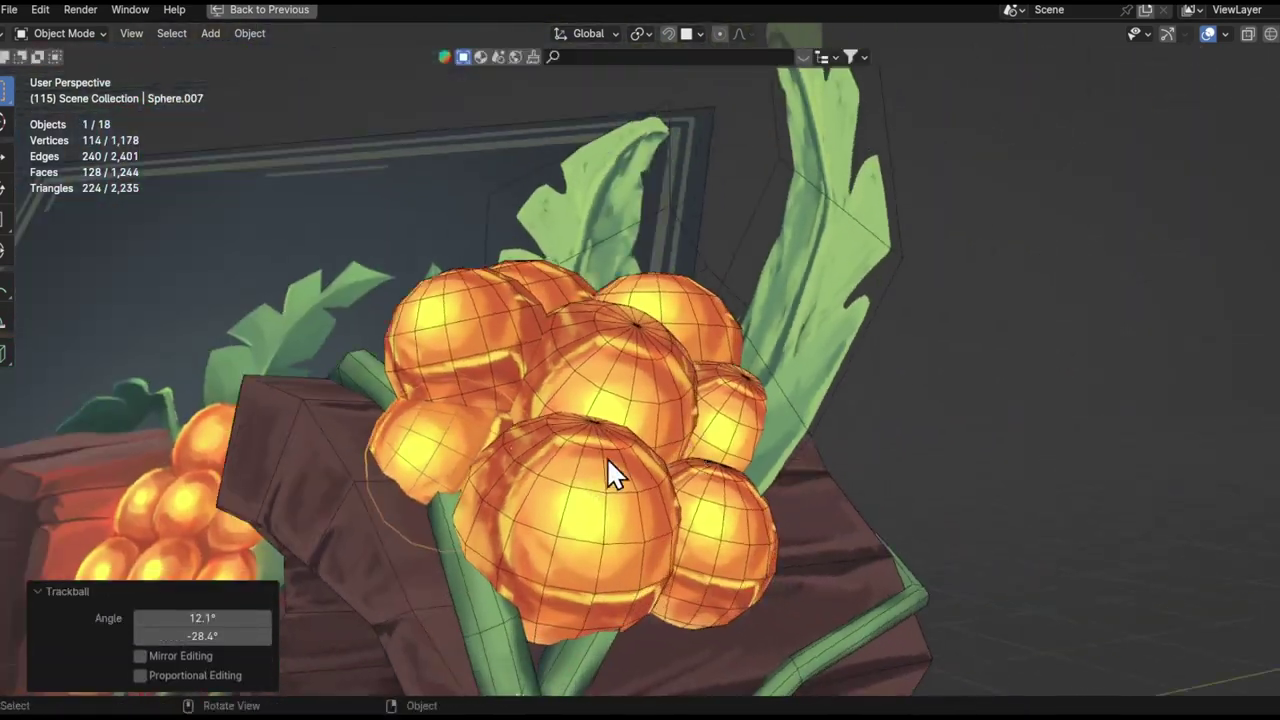
- Reposition two more berry spheres into the cluster
middle_click_drag(606, 456, 343, 500)
left_click(491, 434)
key("g")
left_click(481, 474)
middle_click_drag(481, 474, 580, 397, "shift")
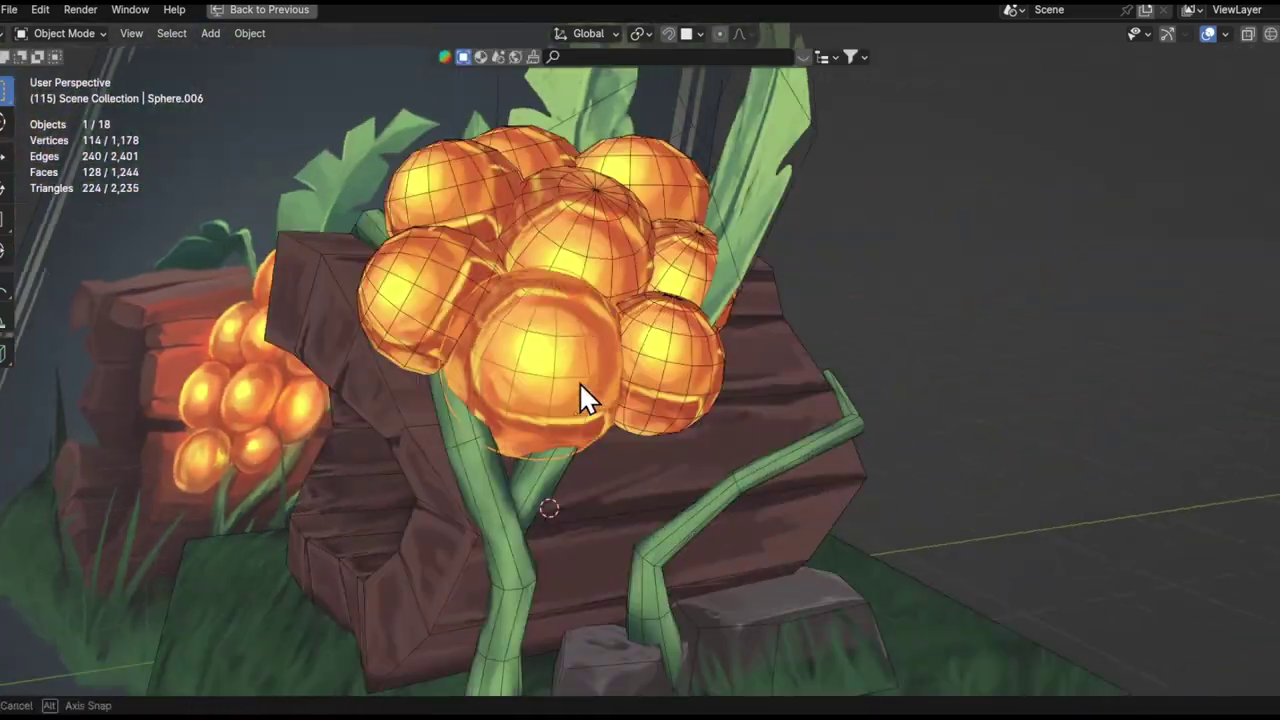
- Duplicate the chosen berry spheres and place the copies in the bunch
key("shift+d")
left_click(657, 556)
key("g")
left_click(731, 491)
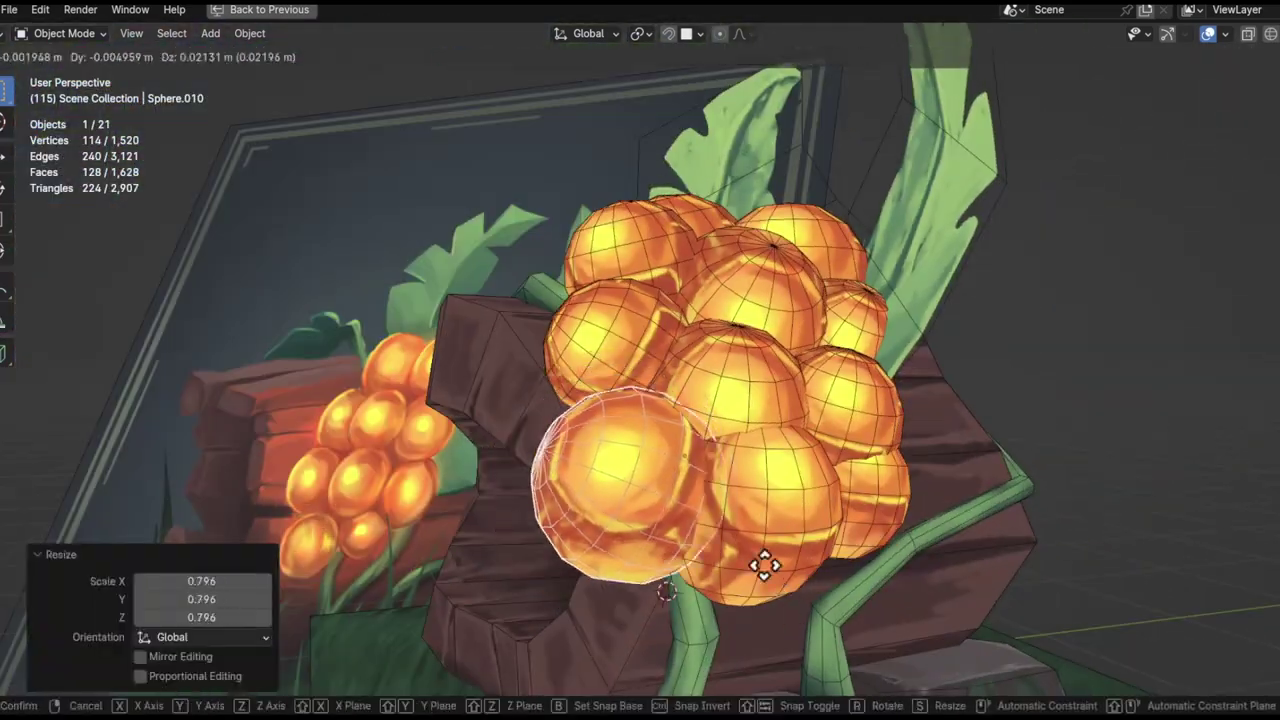
- Delete the extra berry sphere and scale another to about 0.79
left_click(764, 566)
middle_click_drag(627, 469, 929, 537)
key("g")
left_click(929, 537)
key("Delete")
key("s")
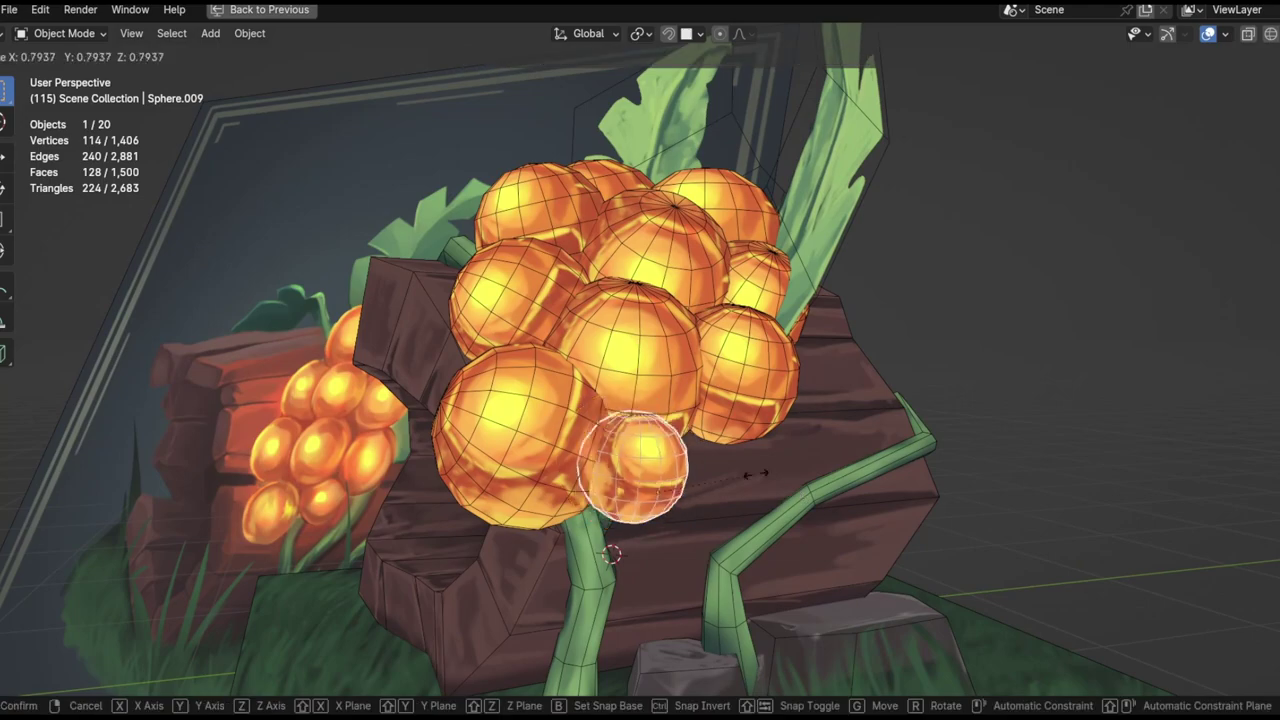
- Slide two spheres into the cluster, rotate one, then select the wooden stump
left_click(645, 458, "shift")
key("g")
left_click(565, 357)
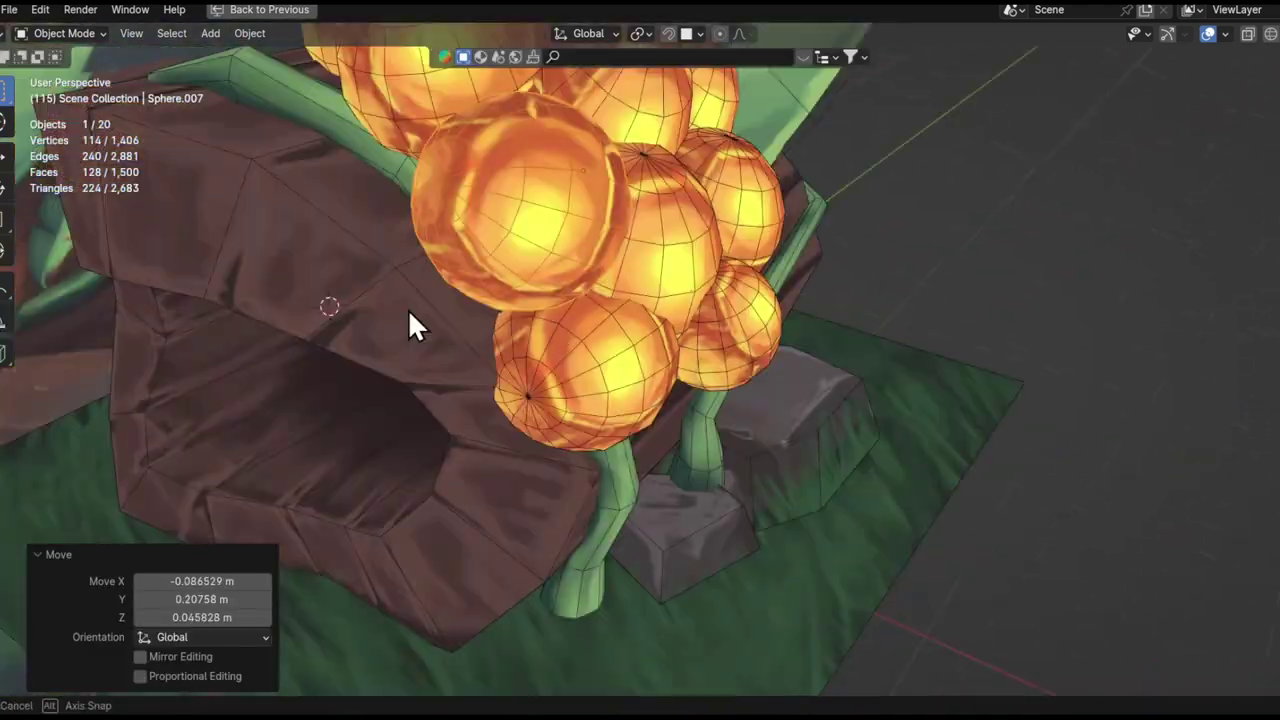
mouse_move(408, 309)
middle_mouse_down()
mouse_move(436, 402)
mouse_move(564, 430)
middle_mouse_up()
key("r")
key("r")
left_click(608, 423)
scroll(608, 423, "down", 3)
left_click(652, 387)
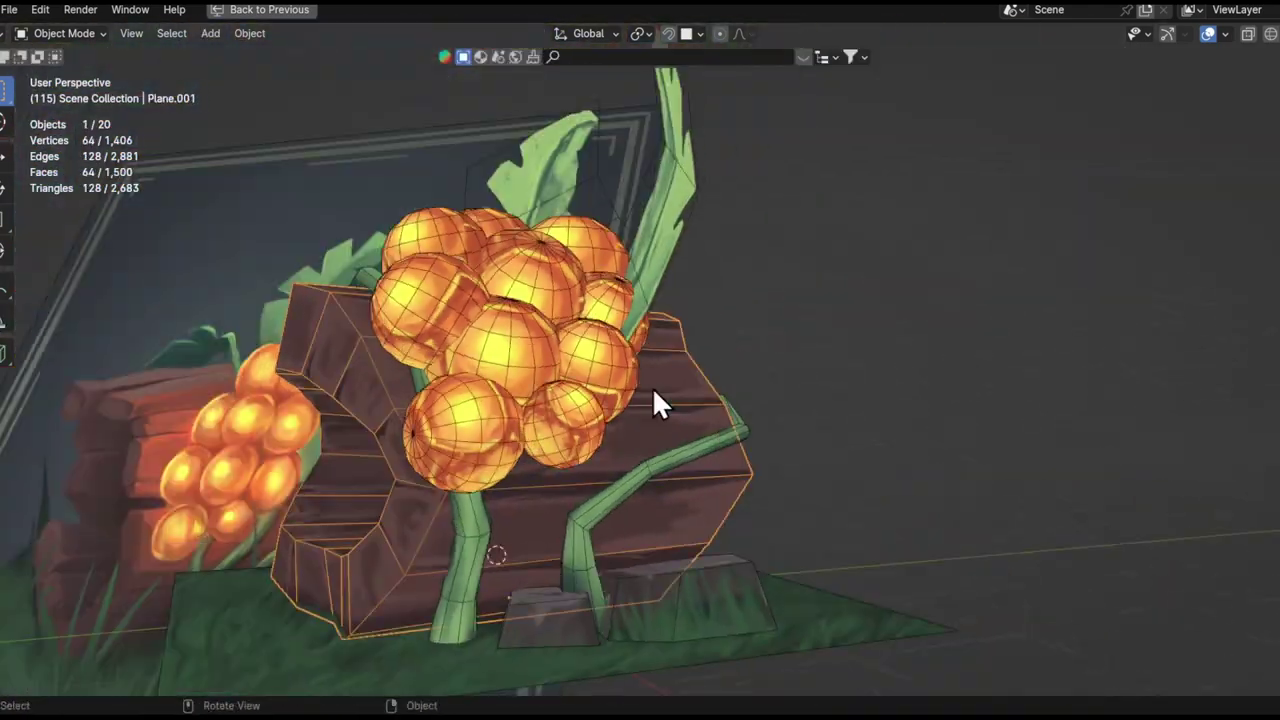
- Frame the whole diorama, save the file and restore the full workspace layout
middle_click_drag(652, 387, 645, 334, "shift")
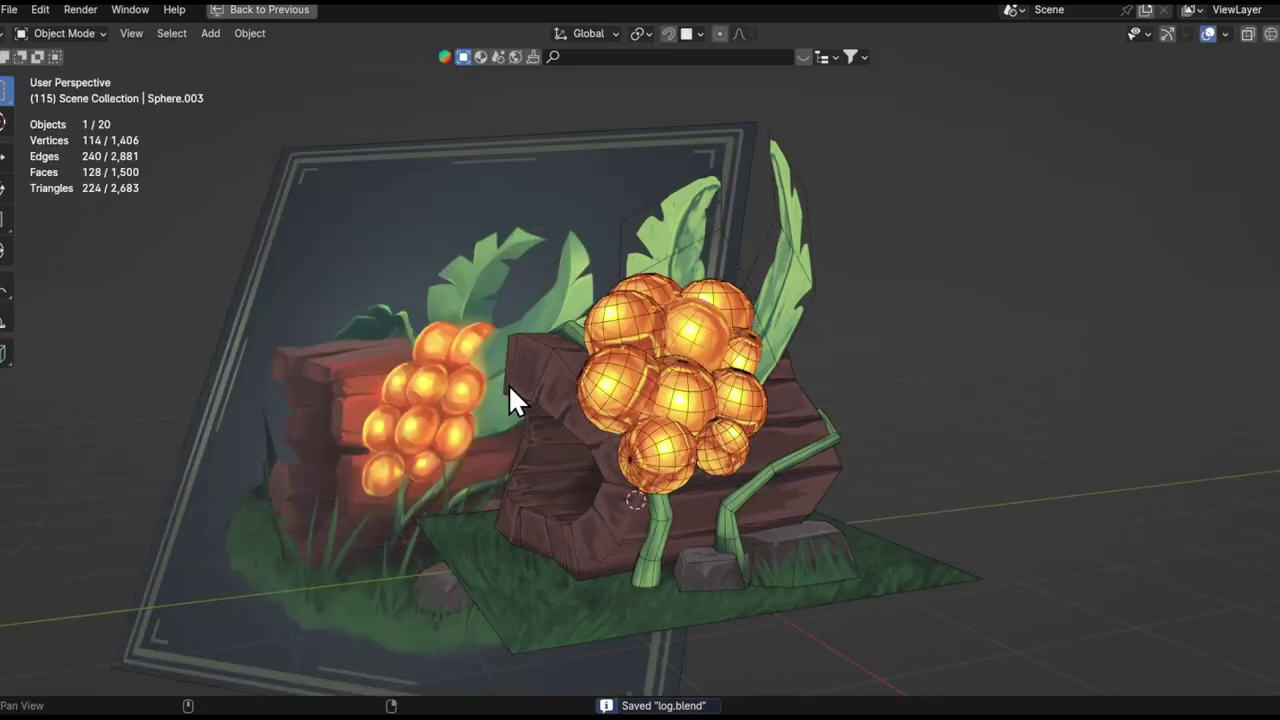
mouse_move(508, 384)
middle_mouse_down()
mouse_move(741, 418)
mouse_move(676, 430)
middle_mouse_up()
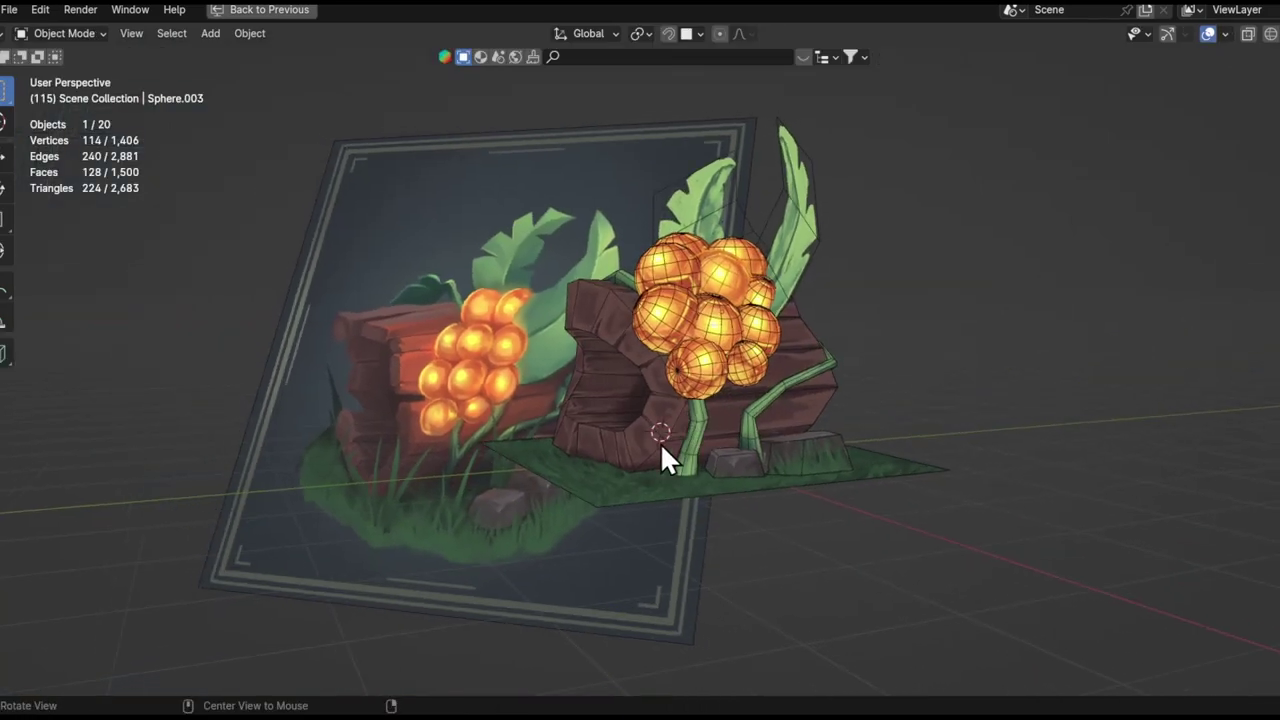
key("ctrl+s")
key("ctrl+space")
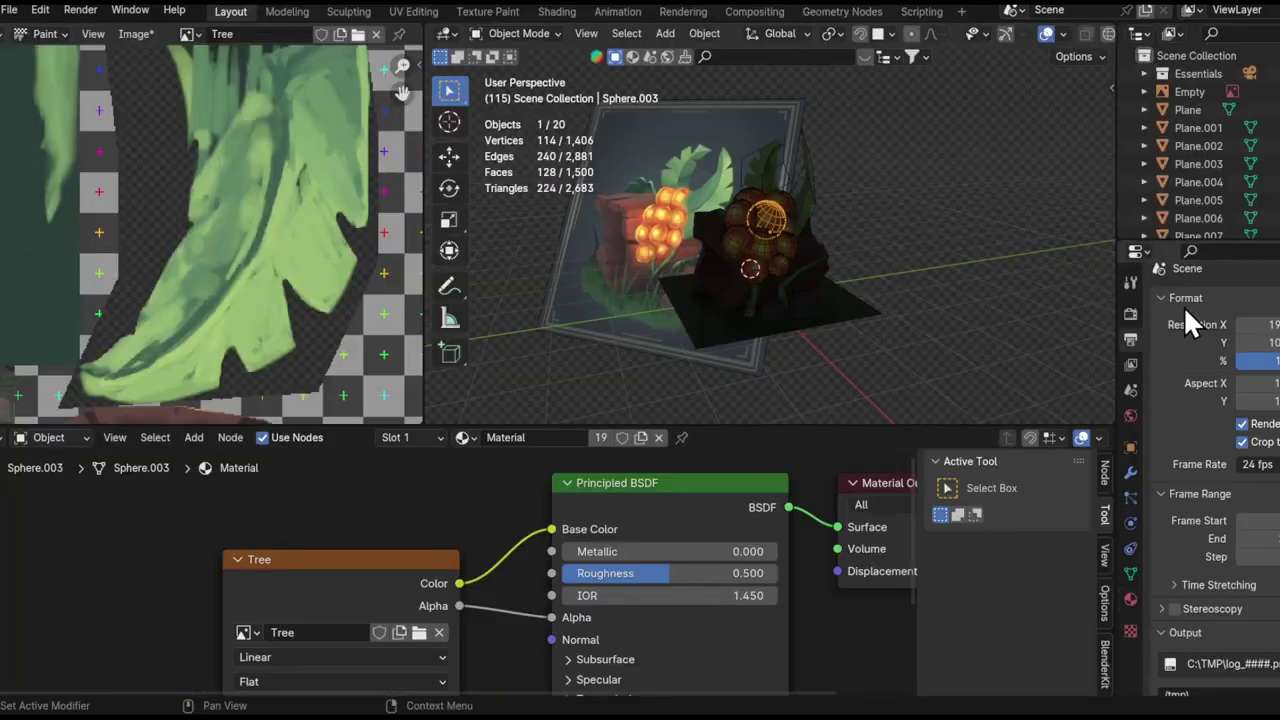
- Switch the viewport to Solid shading and select the stump, zooming in close
left_click(1047, 33)
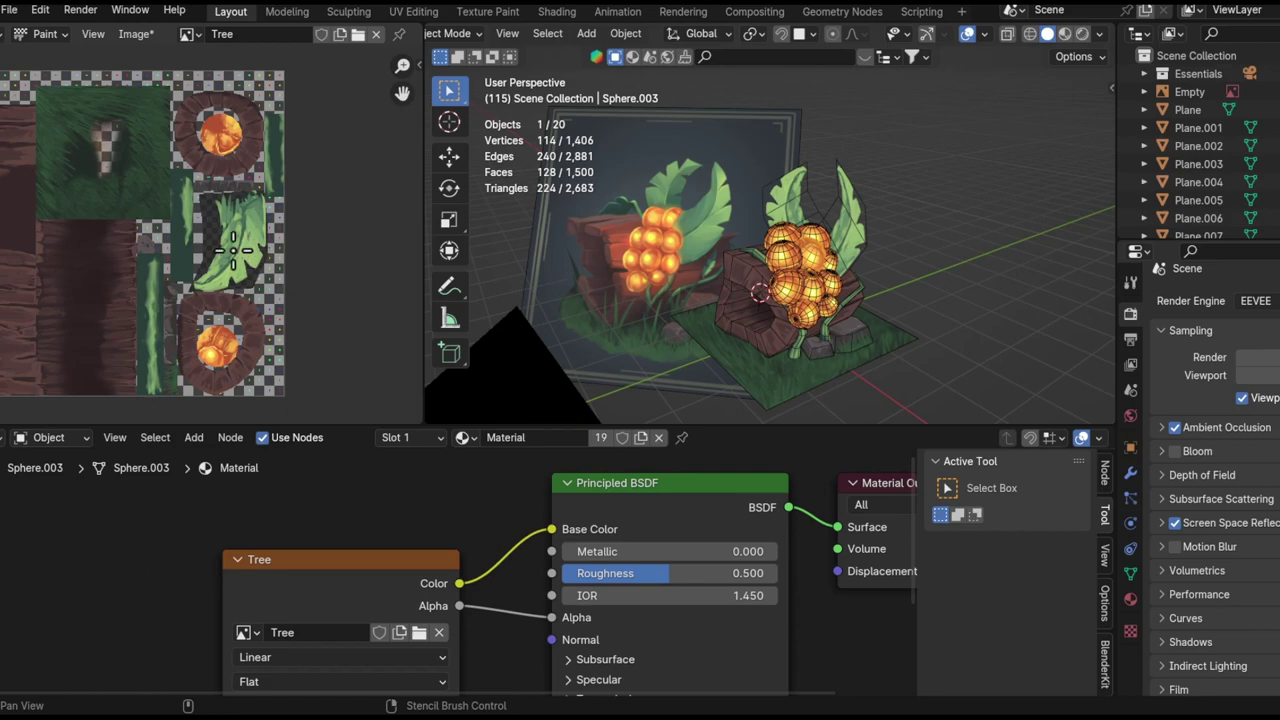
scroll(656, 257, "up", 3)
mouse_move(656, 257)
middle_mouse_down()
mouse_move(758, 300)
mouse_move(933, 160)
middle_mouse_up()
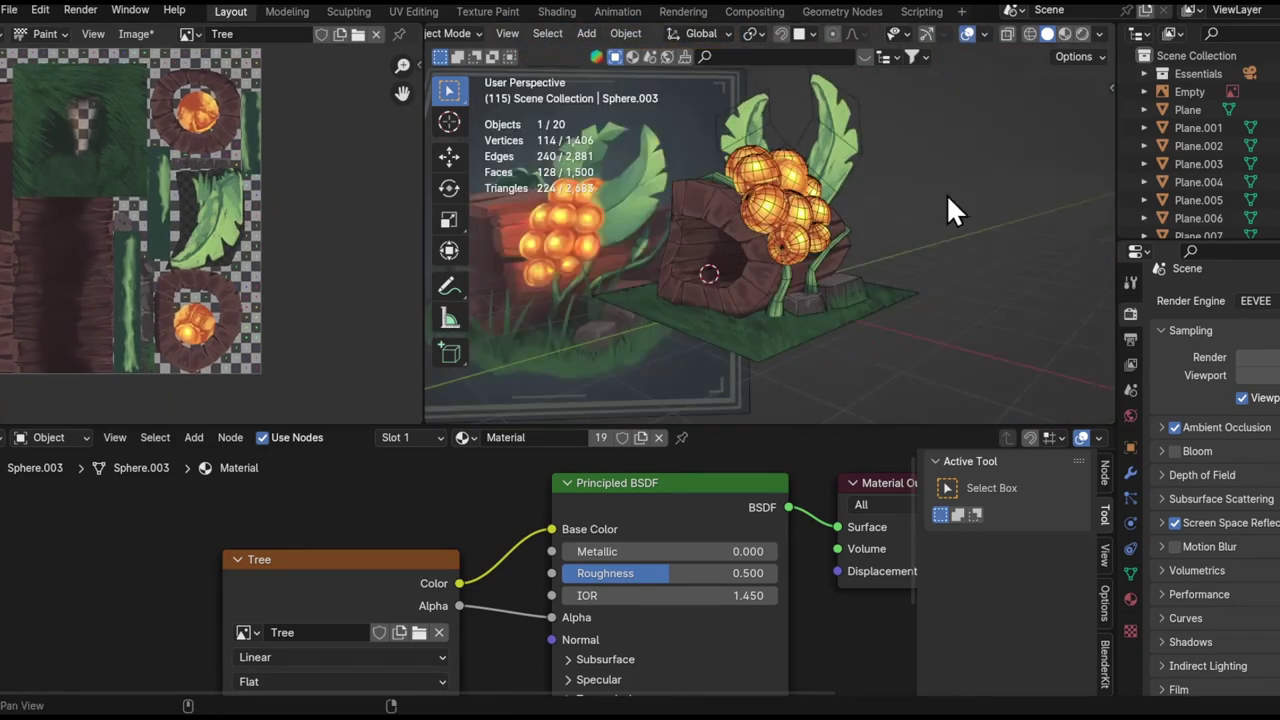
scroll(859, 298, "up", 3)
left_click(835, 237)
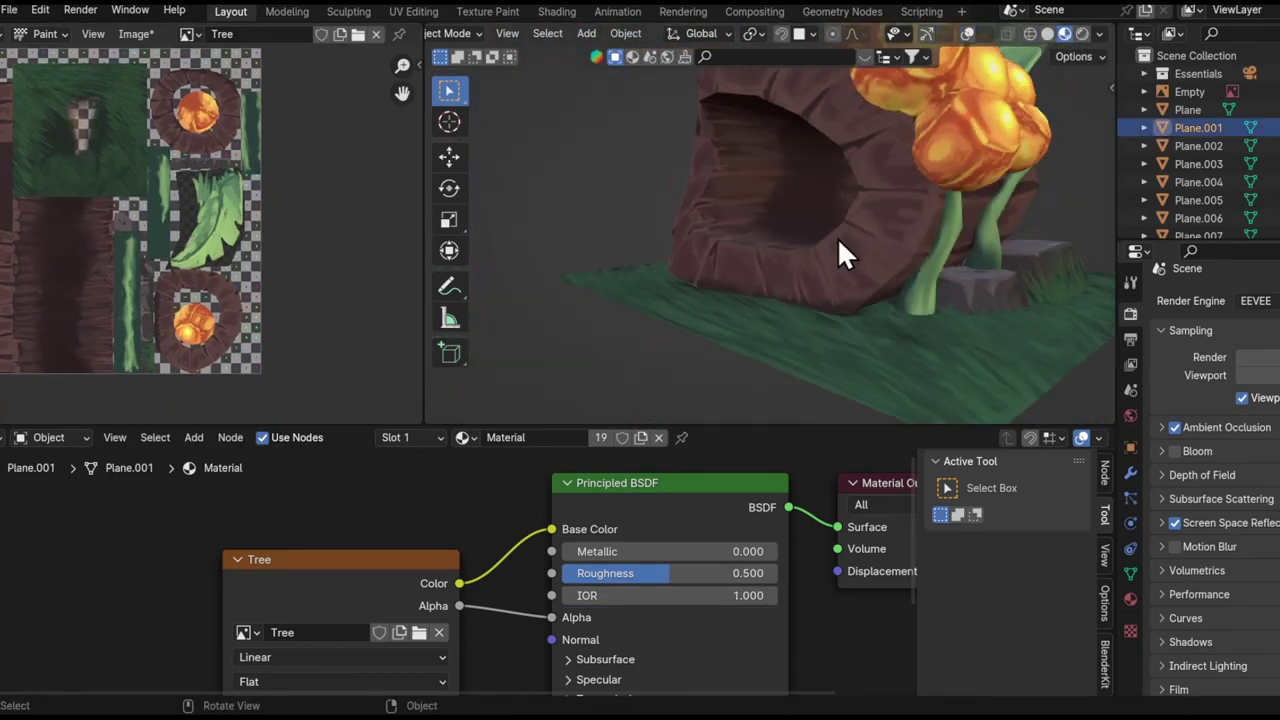
scroll(818, 342, "down", 3)
scroll(820, 241, "up", 5)
scroll(820, 240, "down", 3)
mouse_move(691, 237)
middle_mouse_down()
mouse_move(780, 271)
mouse_move(786, 329)
middle_mouse_up()
- Swap brush colours, paint grass around the stump base, and enlarge the brush to 48 px
key("ctrl+space")
middle_click_drag(814, 372, 637, 429)
scroll(637, 429, "up", 3)
key("x")
middle_click_drag(589, 480, 366, 502)
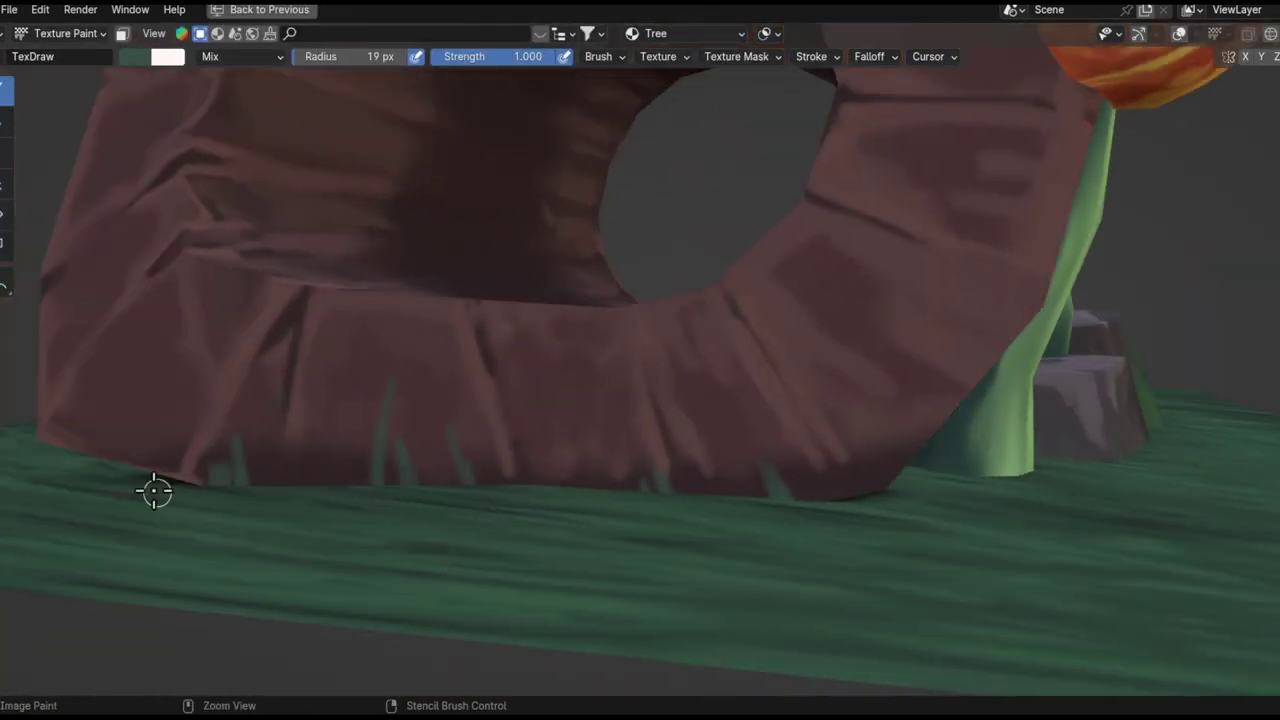
middle_click_drag(869, 452, 683, 462)
mouse_move(527, 642)
middle_mouse_down()
mouse_move(606, 534)
mouse_move(663, 491)
mouse_move(628, 593)
mouse_move(594, 489)
mouse_move(674, 394)
mouse_move(520, 303)
mouse_move(162, 435)
mouse_move(643, 309)
mouse_move(459, 438)
middle_mouse_up()
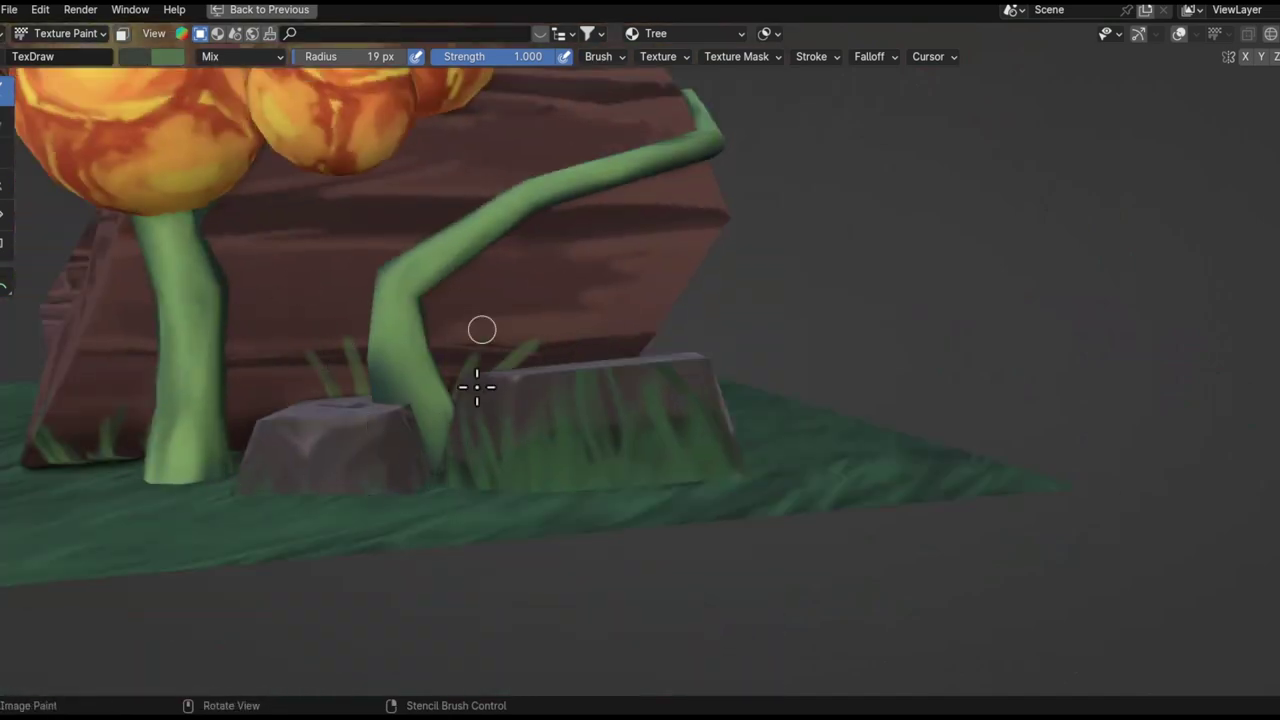
mouse_move(555, 414)
middle_mouse_down()
mouse_move(566, 380)
mouse_move(692, 528)
middle_mouse_up()
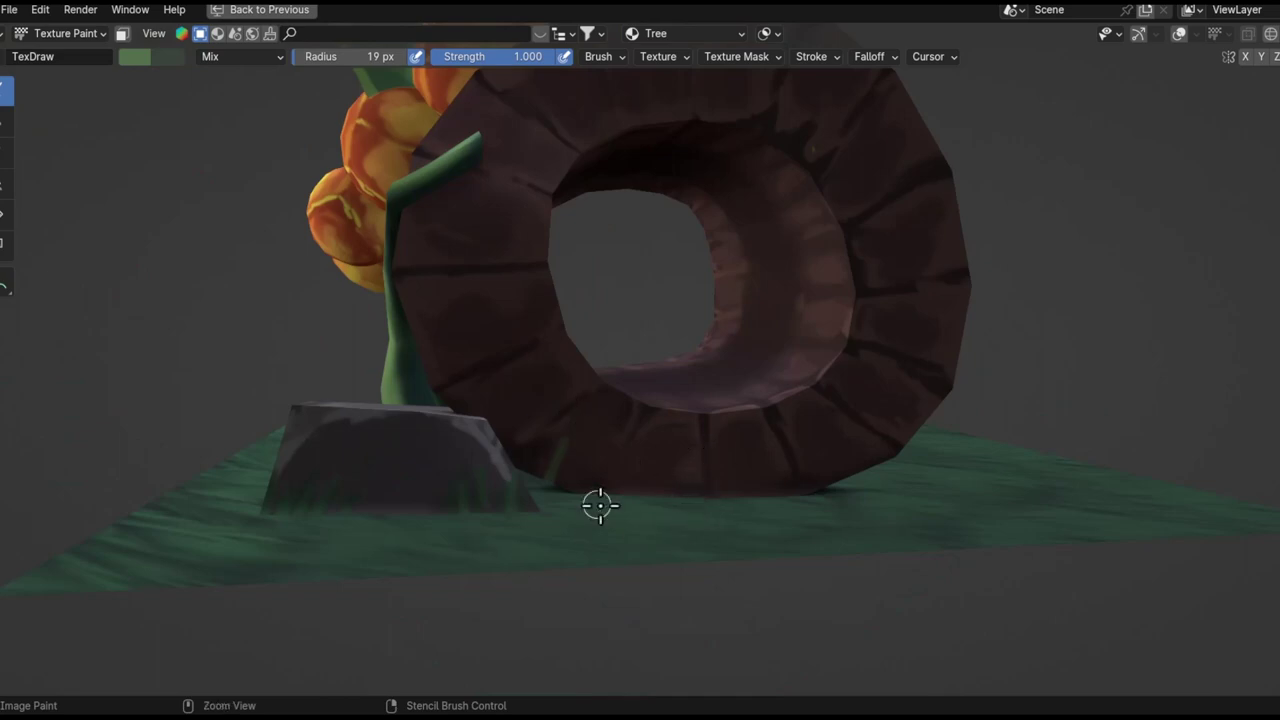
mouse_move(563, 429)
middle_mouse_down()
mouse_move(669, 660)
mouse_move(711, 329)
mouse_move(733, 409)
mouse_move(710, 405)
middle_mouse_up()
key("f")
left_click(695, 403)
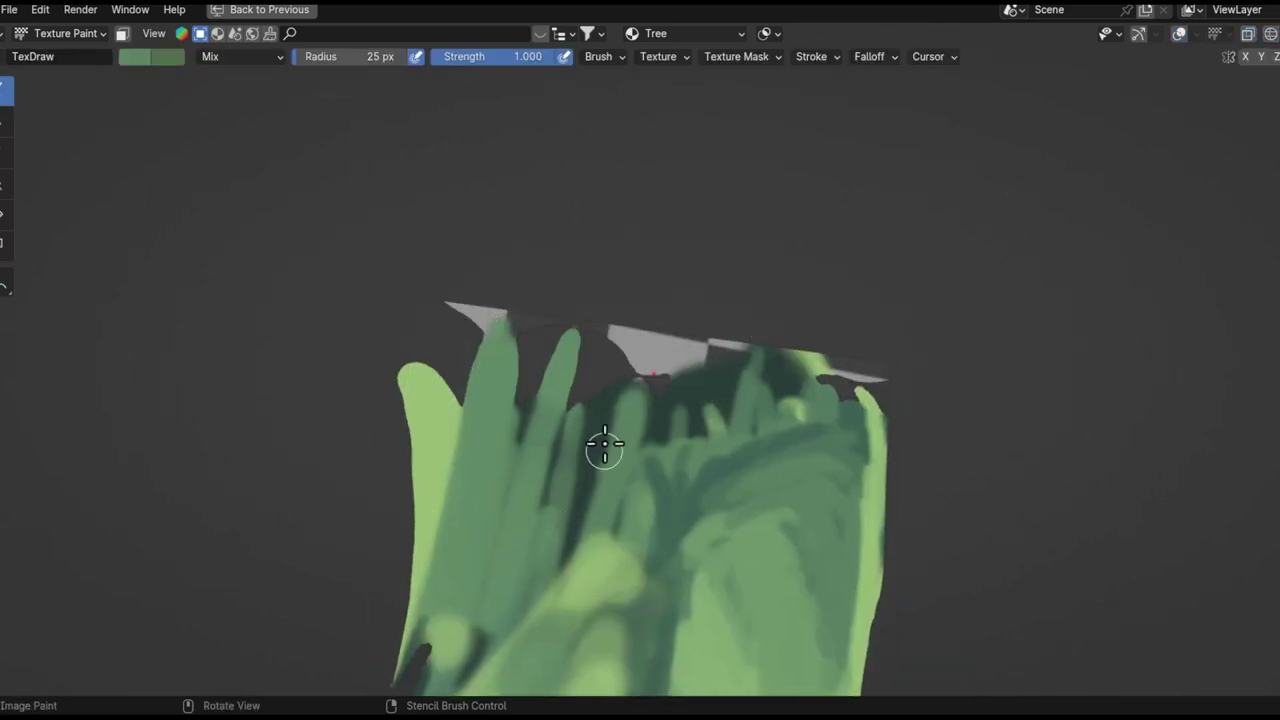
- Darken the stray bits along the leaf's lower-right edge
mouse_move(617, 502)
middle_mouse_down()
mouse_move(471, 391)
mouse_move(623, 523)
mouse_move(583, 405)
middle_mouse_up()
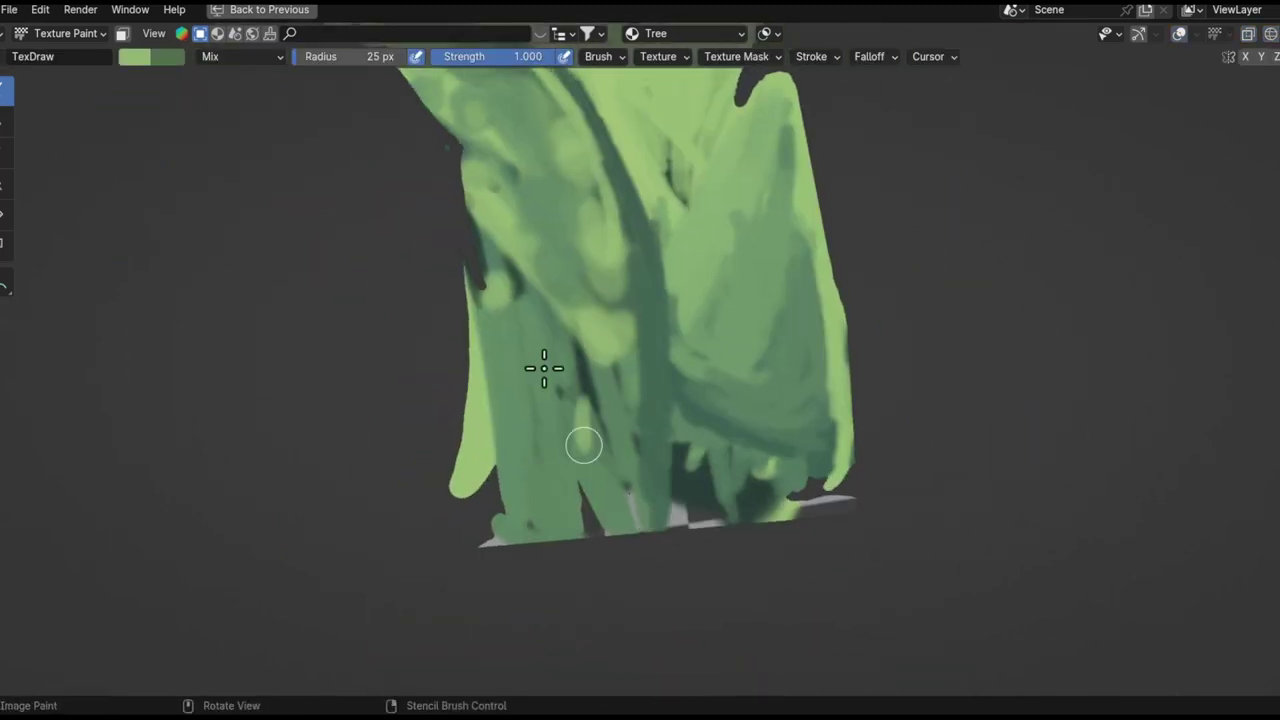
mouse_move(489, 285)
middle_mouse_down()
mouse_move(509, 389)
mouse_move(596, 553)
middle_mouse_up()
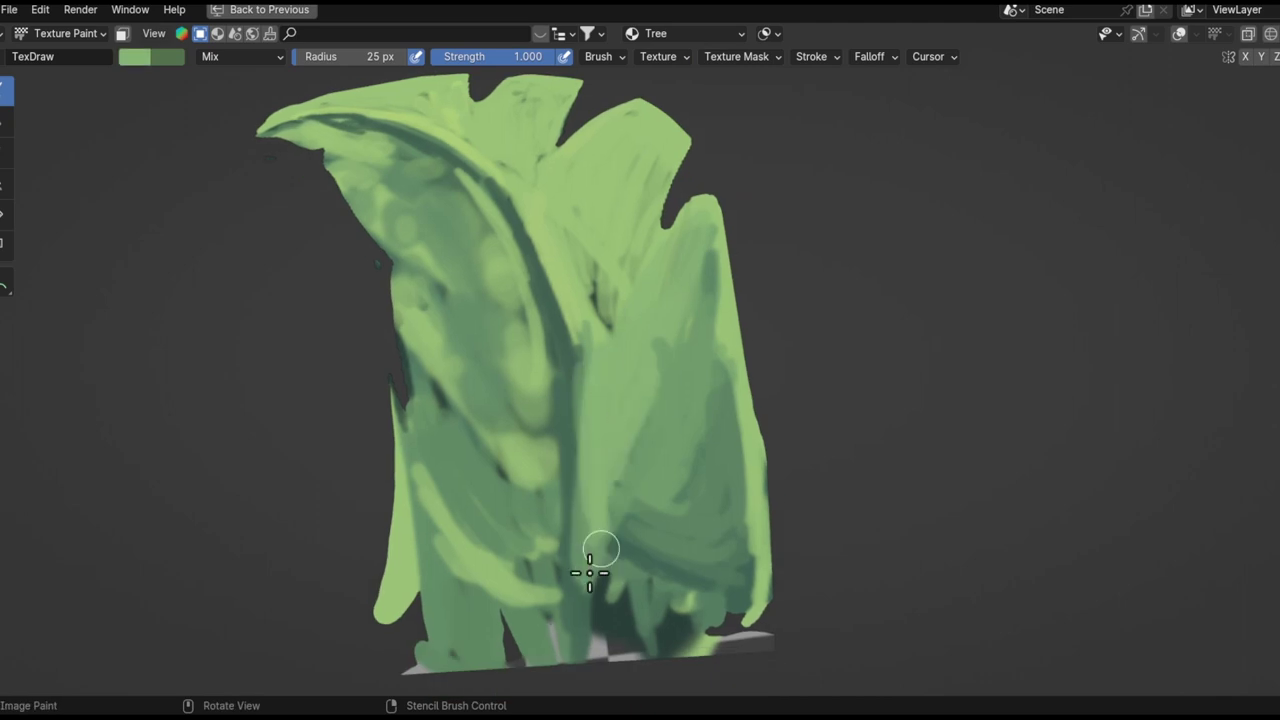
middle_click_drag(625, 445, 627, 494)
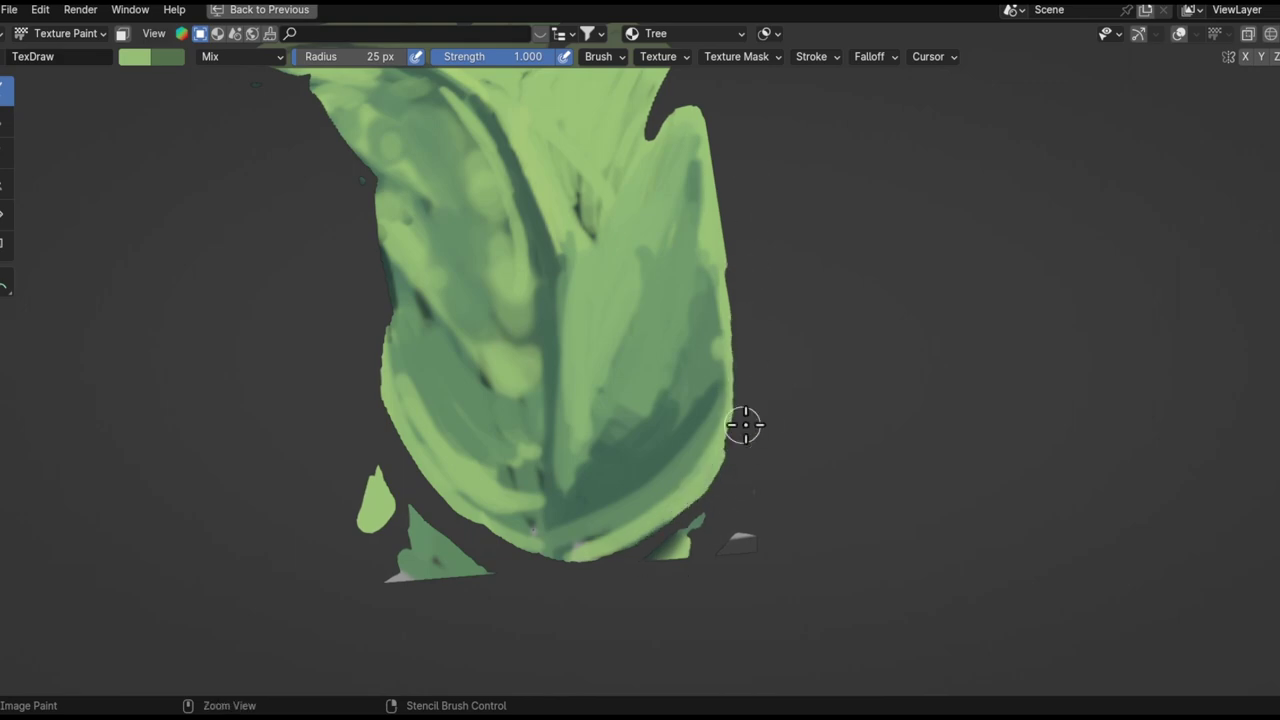
left_click_drag(745, 425, 822, 519)
mouse_move(357, 598)
middle_mouse_down()
mouse_move(609, 429)
mouse_move(697, 260)
mouse_move(423, 523)
mouse_move(632, 330)
mouse_move(886, 257)
middle_mouse_up()
scroll(660, 509, "down", 5)
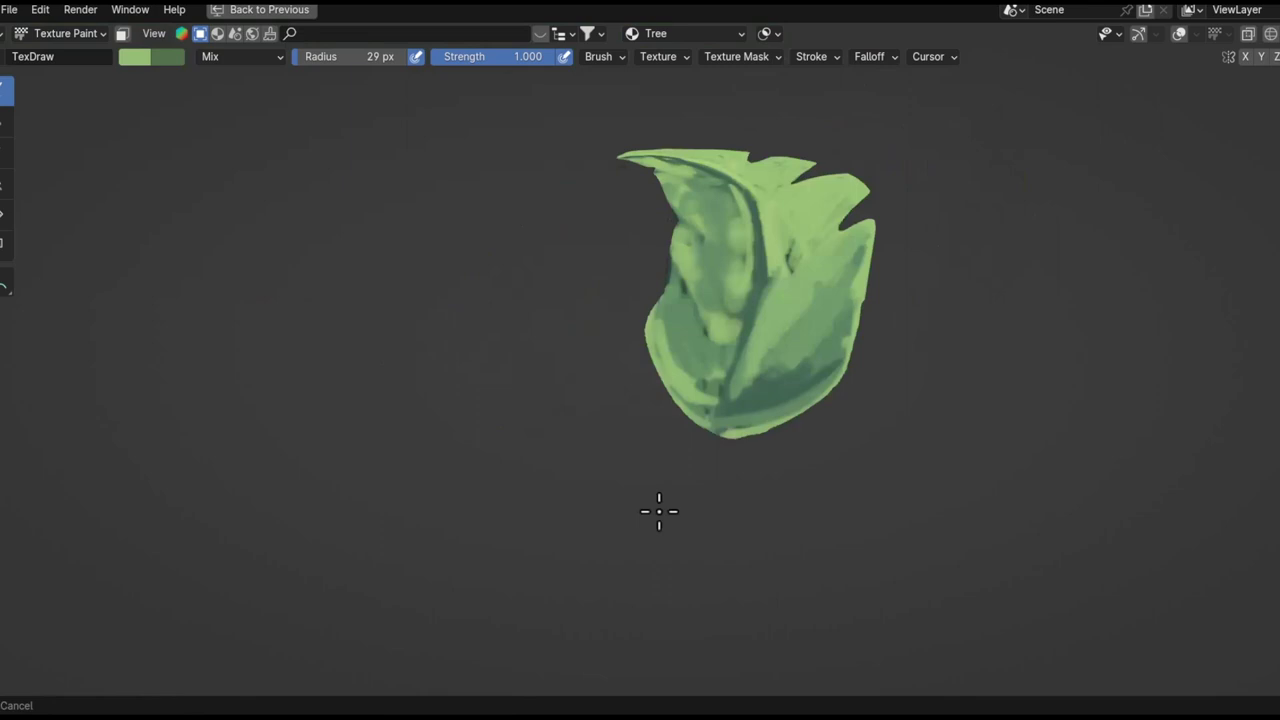
scroll(664, 470, "up", 5)
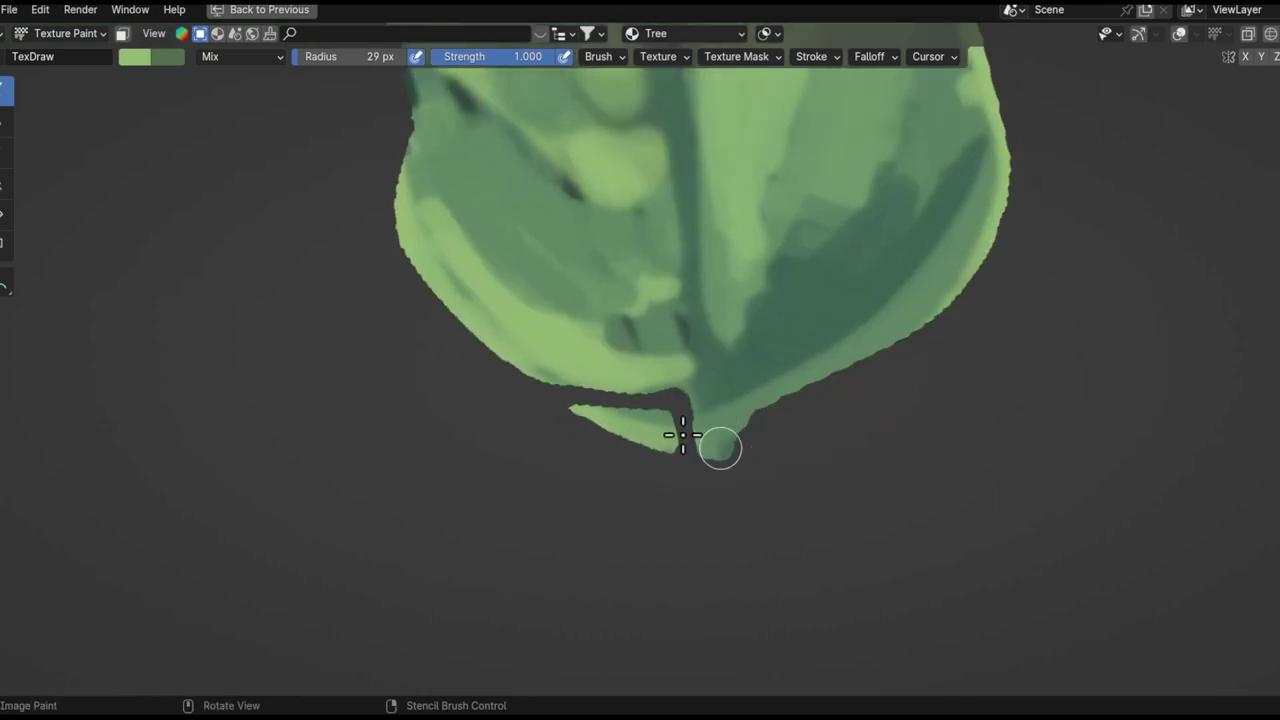
scroll(683, 435, "down", 5)
middle_click_drag(634, 437, 551, 466)
scroll(551, 466, "up", 5)
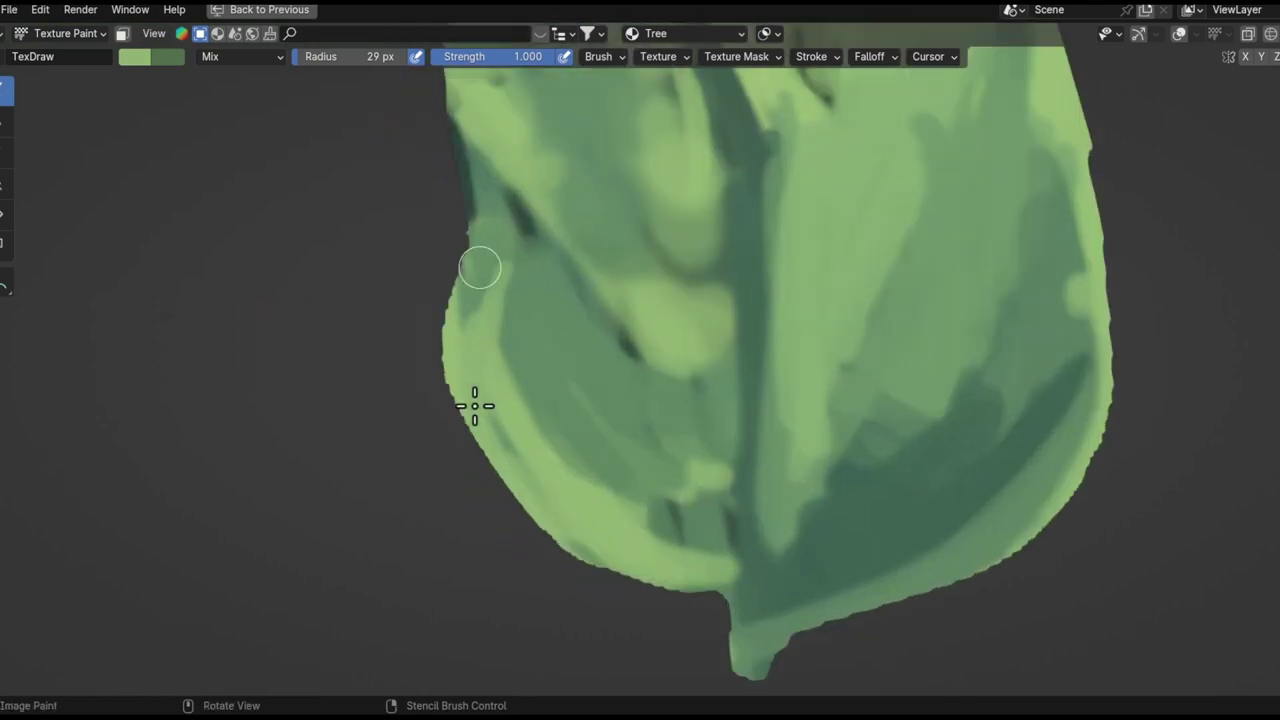
- Paint darker green along the leaf's lower-left and upper edges using Multiply blending
key("x")
left_click_drag(475, 405, 543, 422)
mouse_move(710, 548)
middle_mouse_down()
mouse_move(632, 440)
mouse_move(521, 384)
mouse_move(474, 420)
mouse_move(566, 380)
mouse_move(682, 226)
middle_mouse_up()
key("x")
left_click(262, 58)
left_click(222, 146)
left_click_drag(420, 400, 613, 252)
mouse_move(621, 288)
middle_mouse_down()
mouse_move(449, 434)
mouse_move(409, 366)
mouse_move(280, 475)
middle_mouse_up()
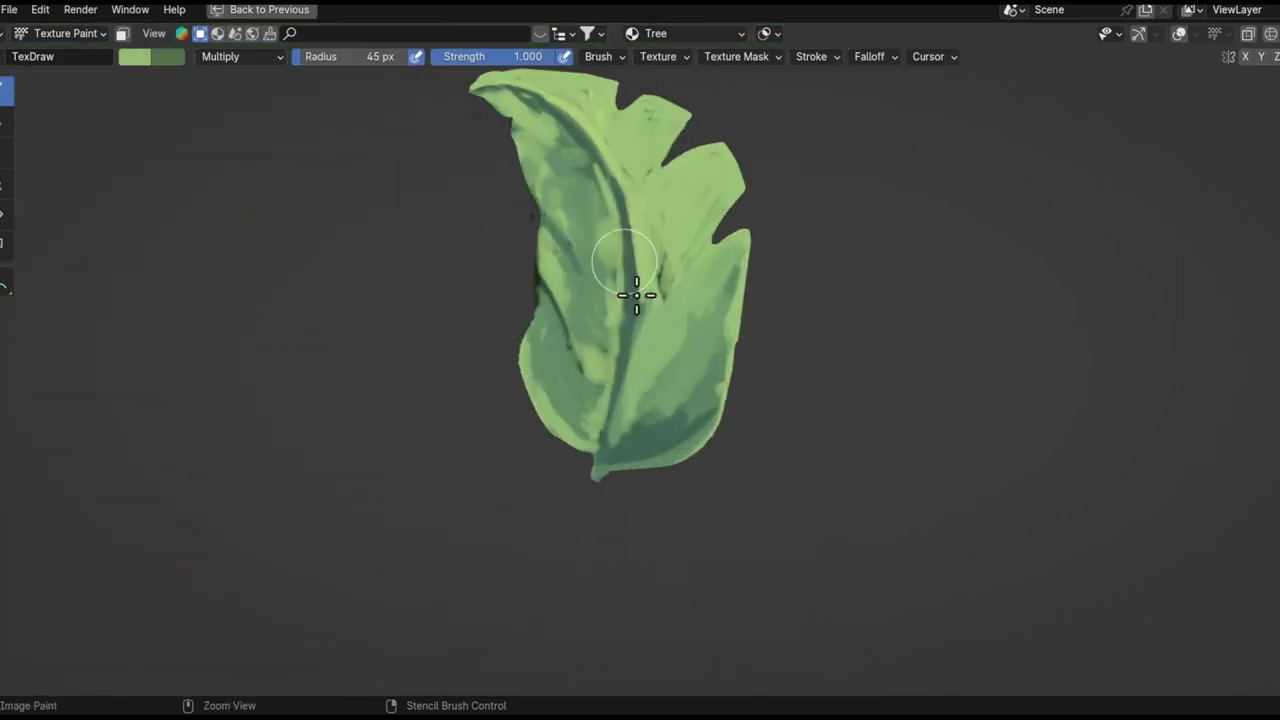
middle_click_drag(625, 217, 602, 429, "ctrl")
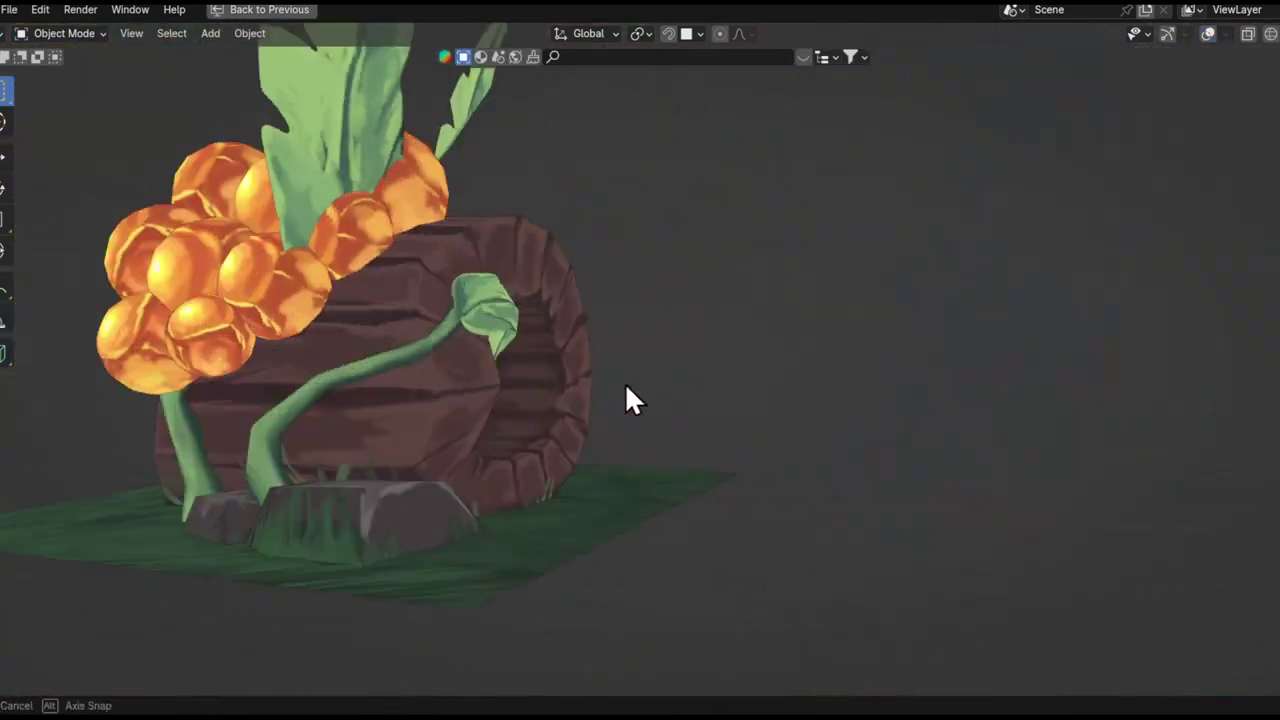
- Orbit to a front overview of the log with its new leaf card
middle_click_drag(628, 400, 808, 410)
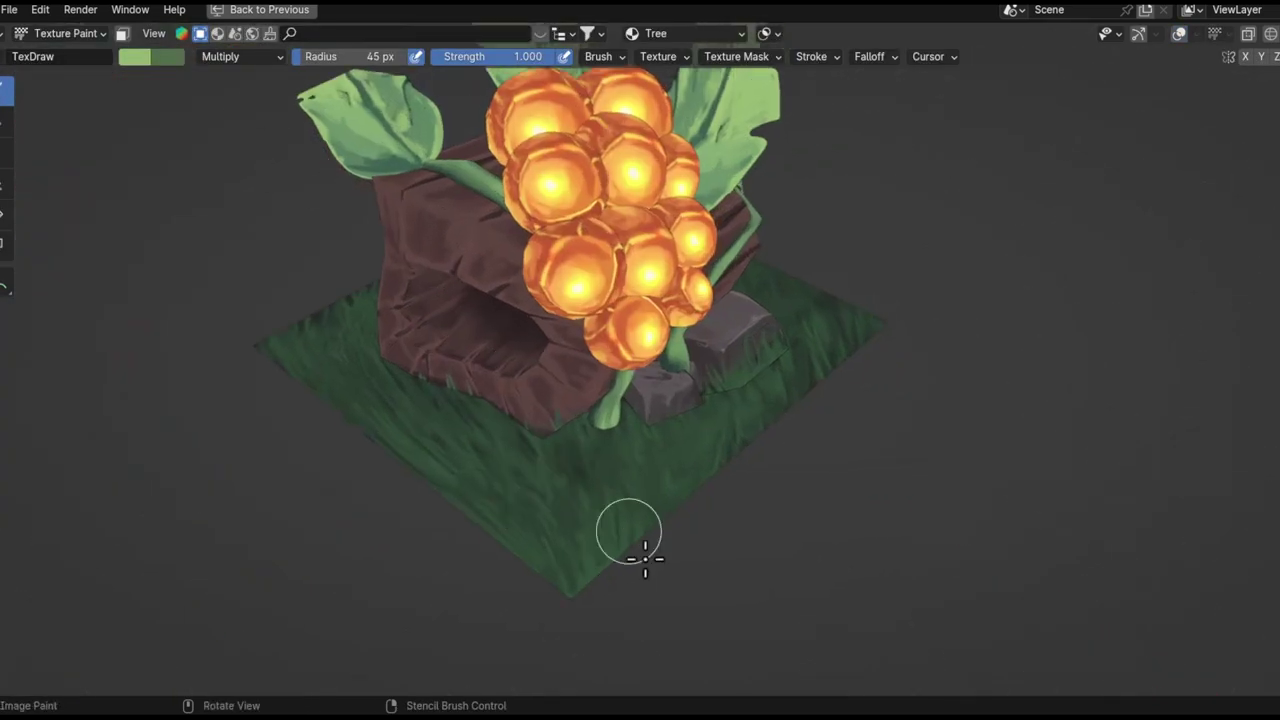
- Resize the Multiply brush and paint grass-blade strokes along the near ground-patch edge
key("f")
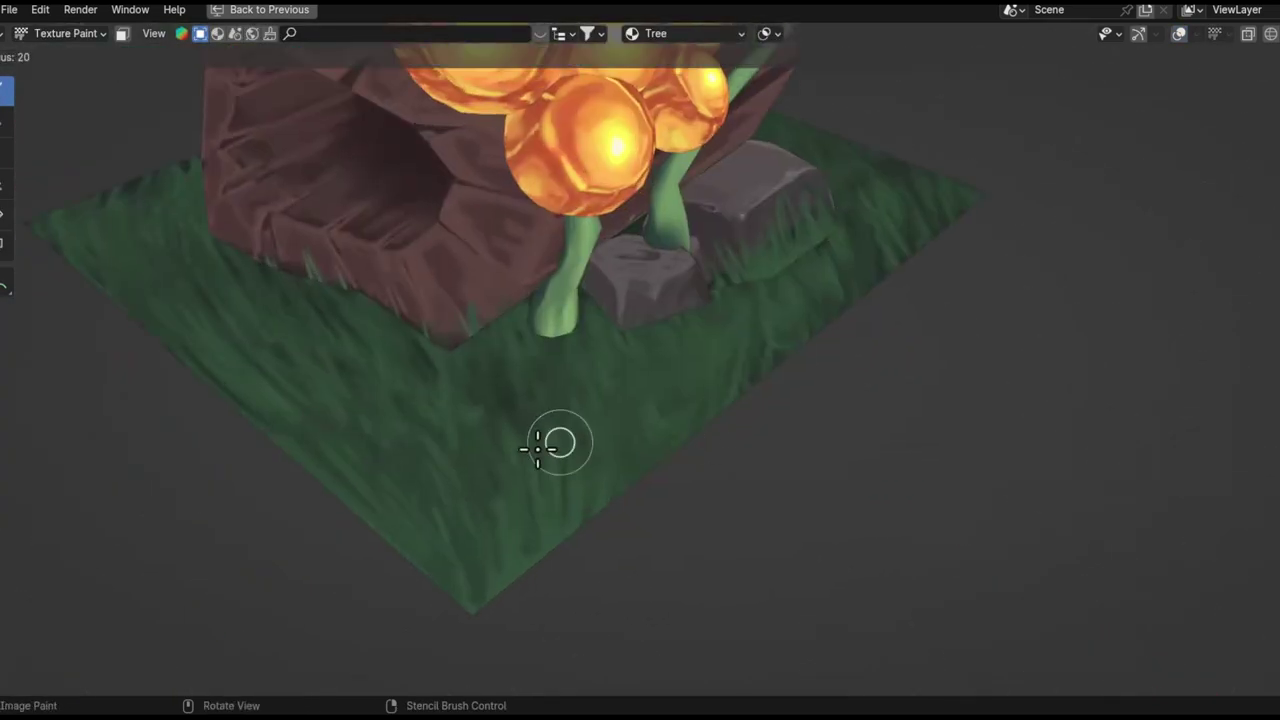
mouse_move(592, 546)
middle_mouse_down()
mouse_move(600, 557)
mouse_move(466, 634)
mouse_move(529, 631)
mouse_move(734, 480)
mouse_move(831, 483)
middle_mouse_up()
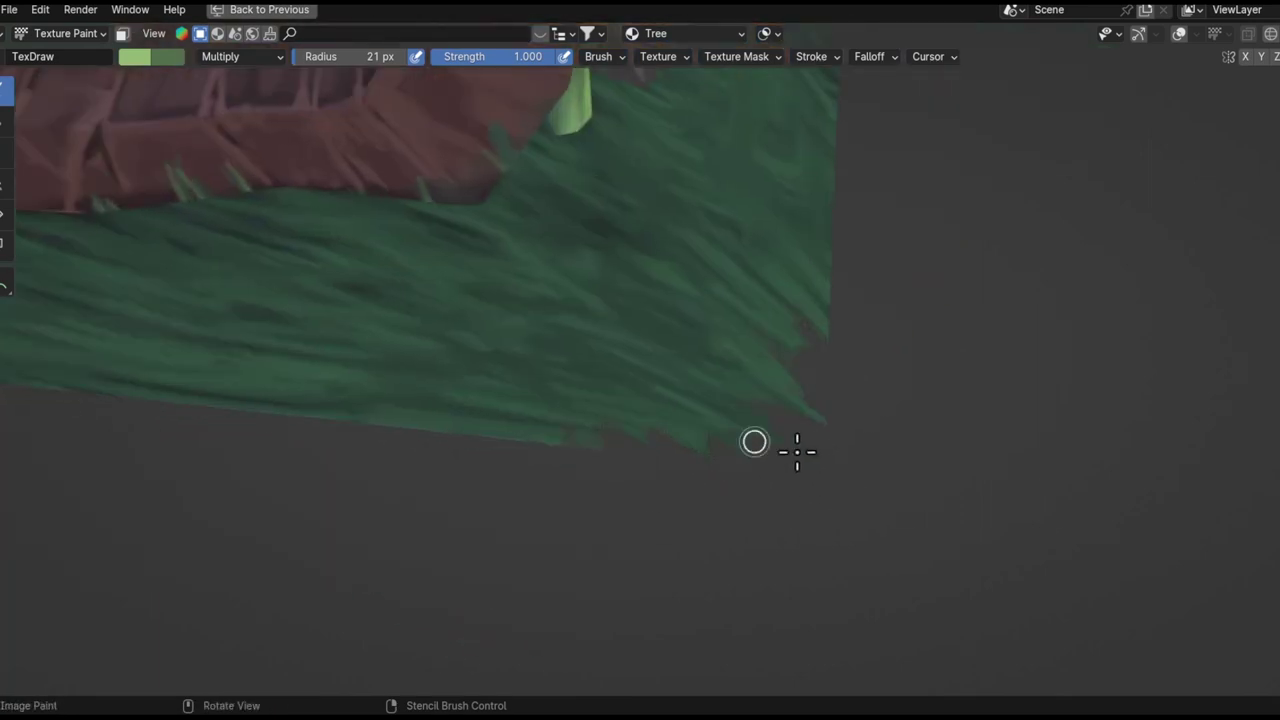
middle_click_drag(544, 459, 750, 361)
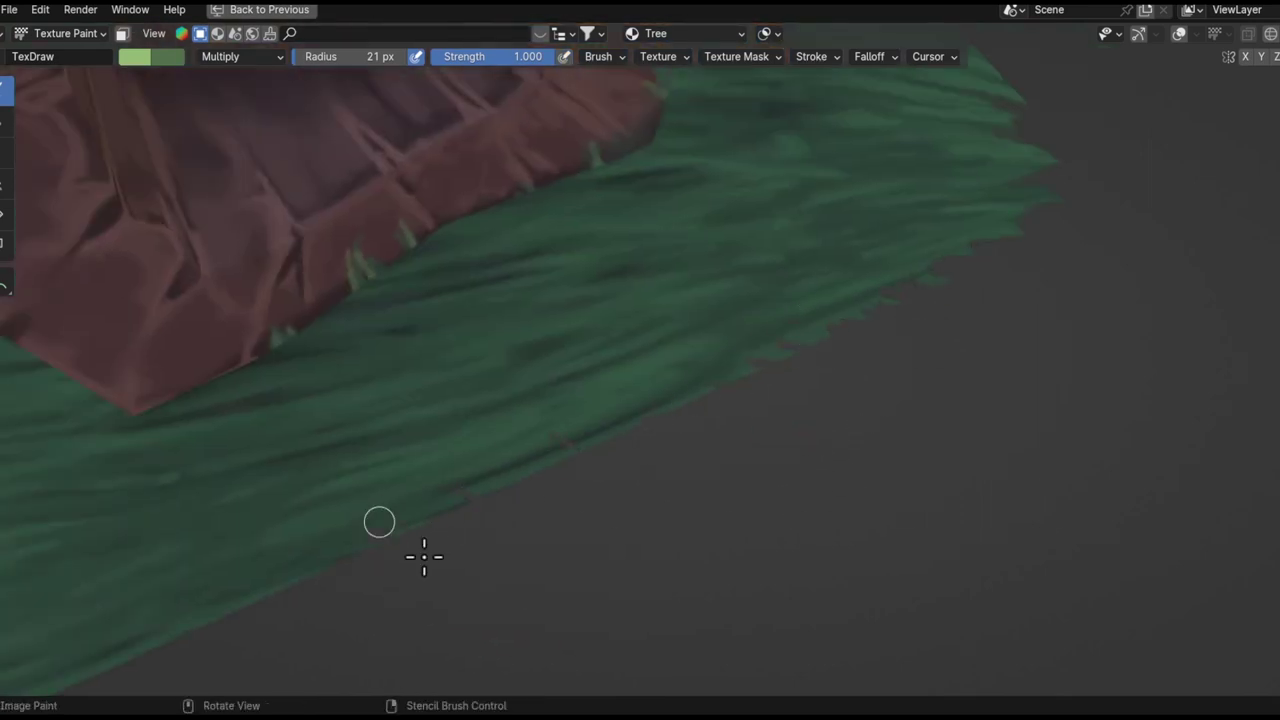
mouse_move(569, 419)
middle_mouse_down()
mouse_move(839, 319)
mouse_move(434, 351)
mouse_move(606, 478)
middle_mouse_up()
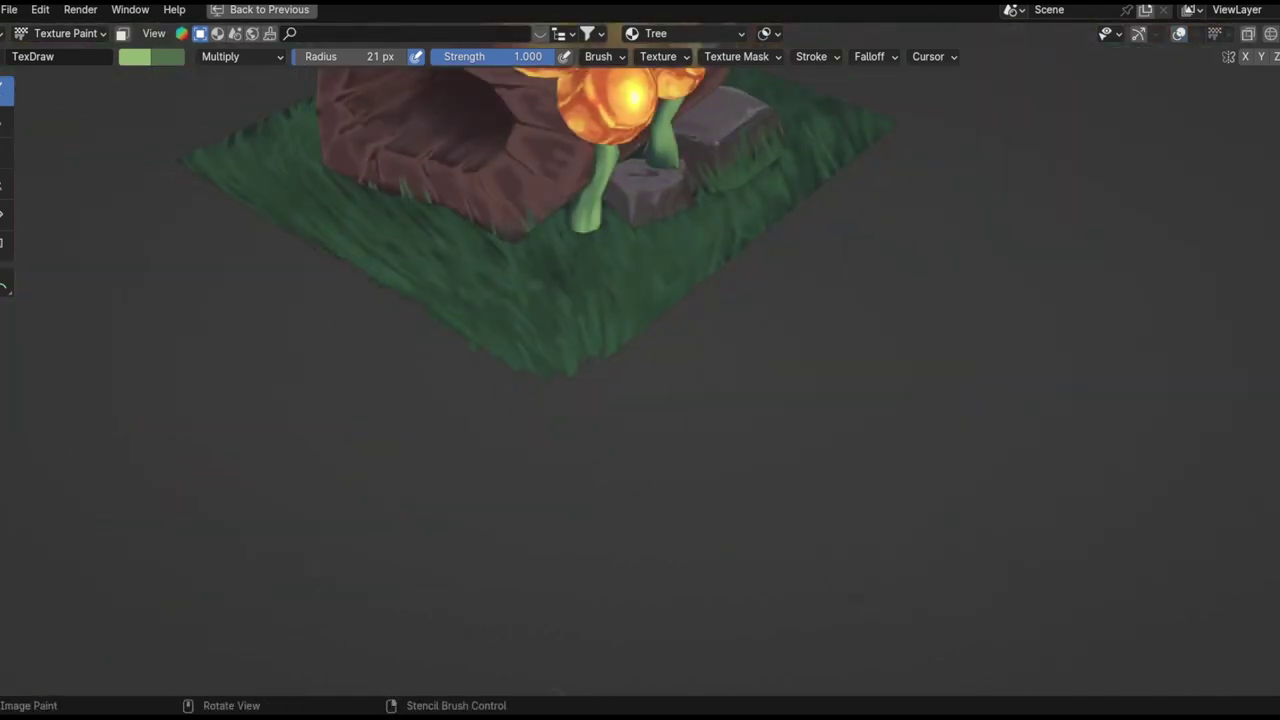
scroll(414, 366, "up", 5)
mouse_move(414, 366)
middle_mouse_down()
mouse_move(401, 395)
mouse_move(414, 343)
mouse_move(309, 429)
mouse_move(291, 320)
mouse_move(272, 321)
middle_mouse_up()
mouse_move(279, 275)
middle_mouse_down("ctrl")
mouse_move(386, 549)
mouse_move(434, 403)
mouse_move(294, 352)
mouse_move(300, 378)
mouse_move(271, 484)
mouse_move(257, 371)
mouse_move(187, 385)
mouse_move(423, 366)
mouse_move(332, 253)
middle_mouse_up("ctrl")
middle_click_drag(458, 423, 479, 452)
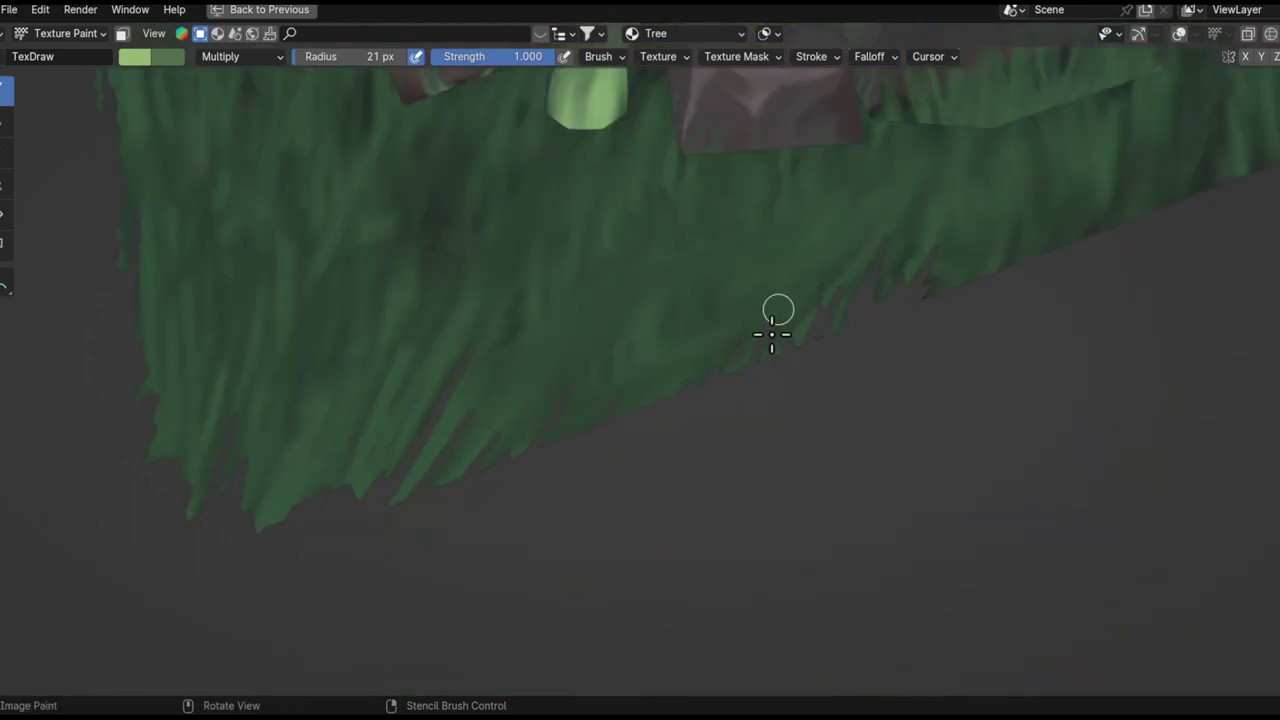
mouse_move(693, 418)
middle_mouse_down()
mouse_move(457, 480)
mouse_move(532, 444)
middle_mouse_up()
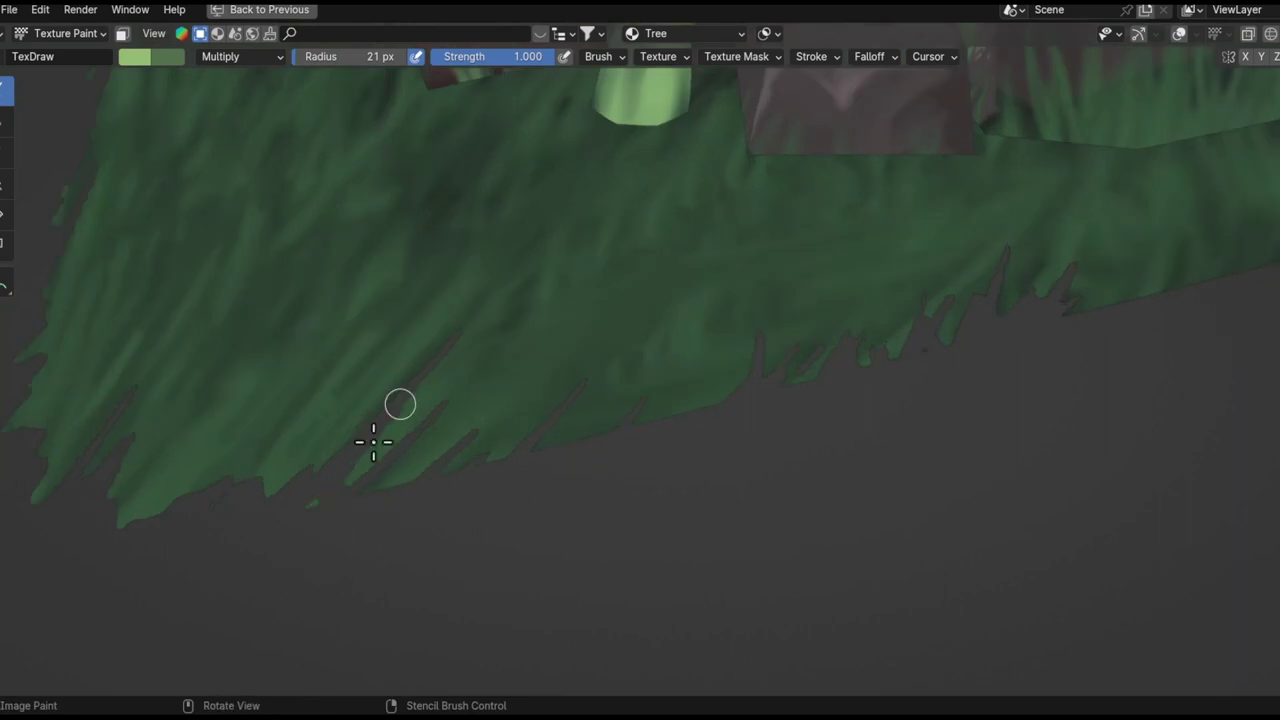
mouse_move(327, 336)
middle_mouse_down()
mouse_move(194, 423)
mouse_move(149, 303)
mouse_move(183, 617)
middle_mouse_up()
middle_click_drag(274, 381, 374, 278)
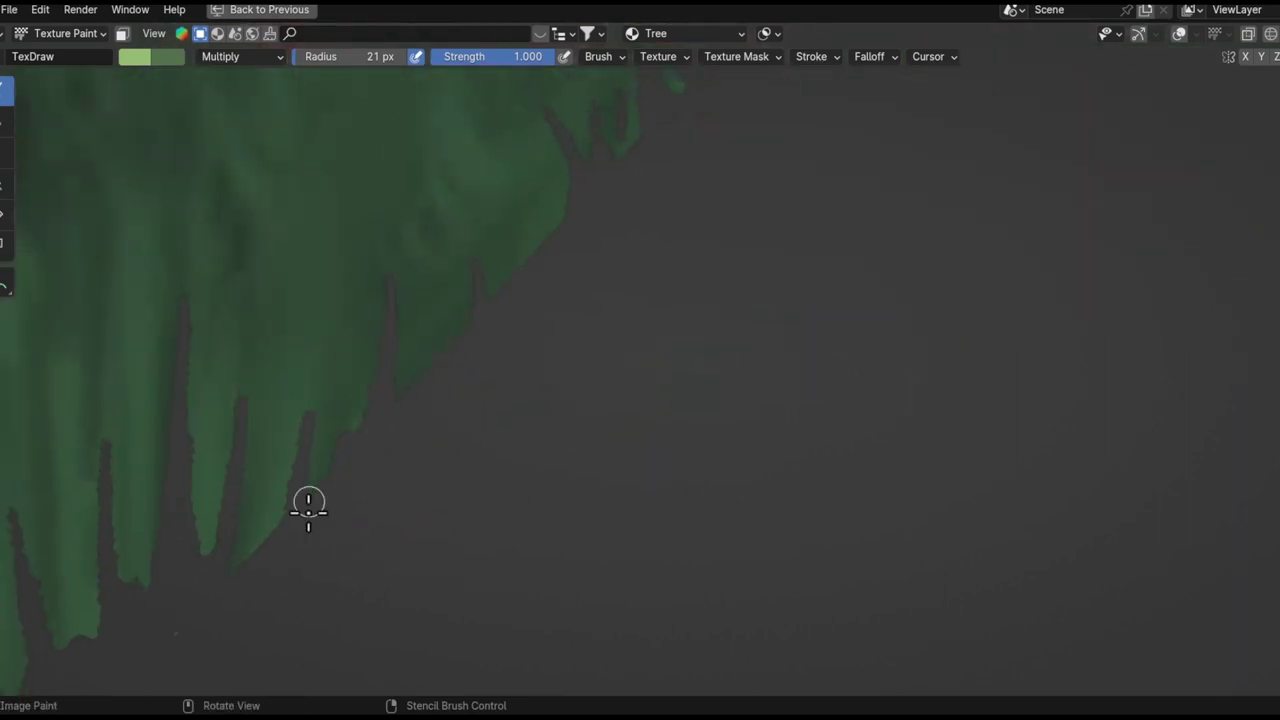
mouse_move(268, 543)
middle_mouse_down()
mouse_move(248, 568)
mouse_move(274, 357)
middle_mouse_up()
- Continue fringing the remaining ground-plane edges with darker multiplied green grass blades
scroll(274, 357, "down", 5)
mouse_move(380, 340)
middle_mouse_down()
mouse_move(561, 432)
mouse_move(362, 557)
middle_mouse_up()
scroll(362, 557, "up", 5)
mouse_move(441, 441)
middle_mouse_down()
mouse_move(414, 491)
mouse_move(371, 449)
mouse_move(323, 480)
mouse_move(336, 617)
mouse_move(532, 397)
middle_mouse_up()
scroll(317, 479, "down", 5)
scroll(337, 423, "down", 5)
scroll(532, 397, "up", 3)
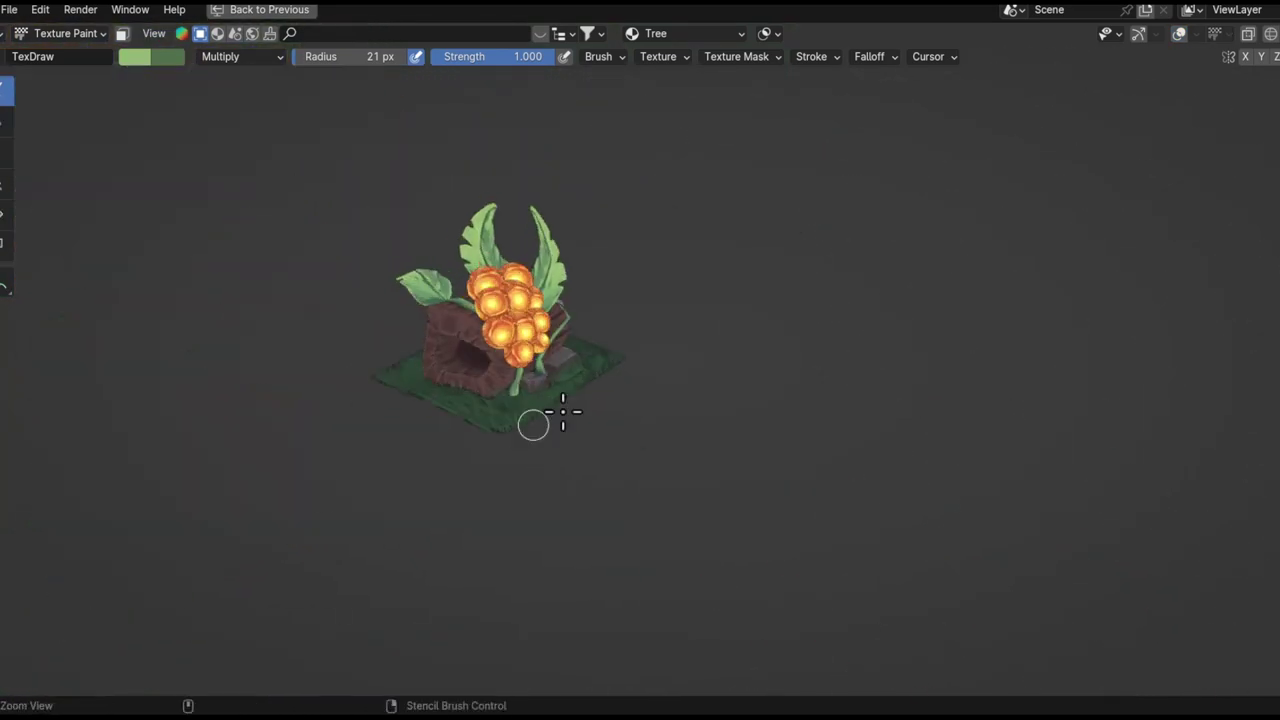
middle_click_drag(531, 447, 474, 386)
scroll(474, 386, "up", 5)
scroll(506, 365, "up", 3)
middle_click_drag(707, 319, 447, 334)
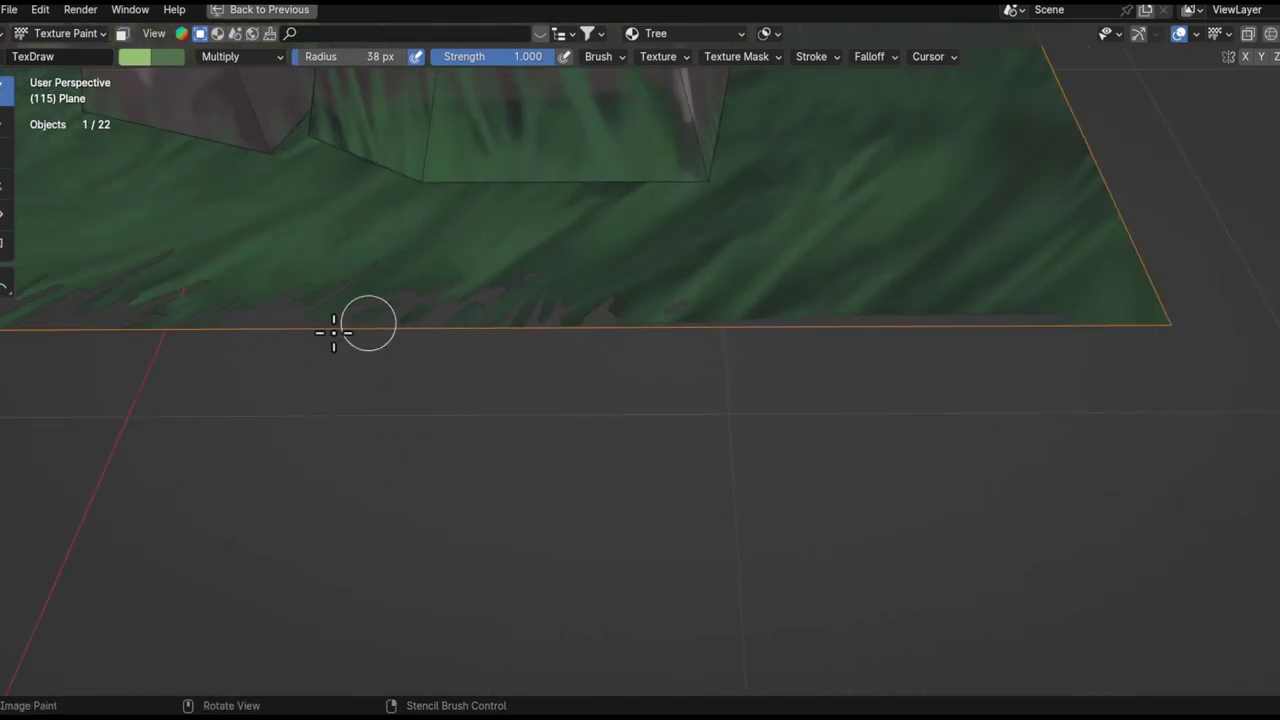
- Adjust the brush's Stroke jitter amount in the stroke settings
scroll(414, 500, "down", 3)
left_click(723, 56)
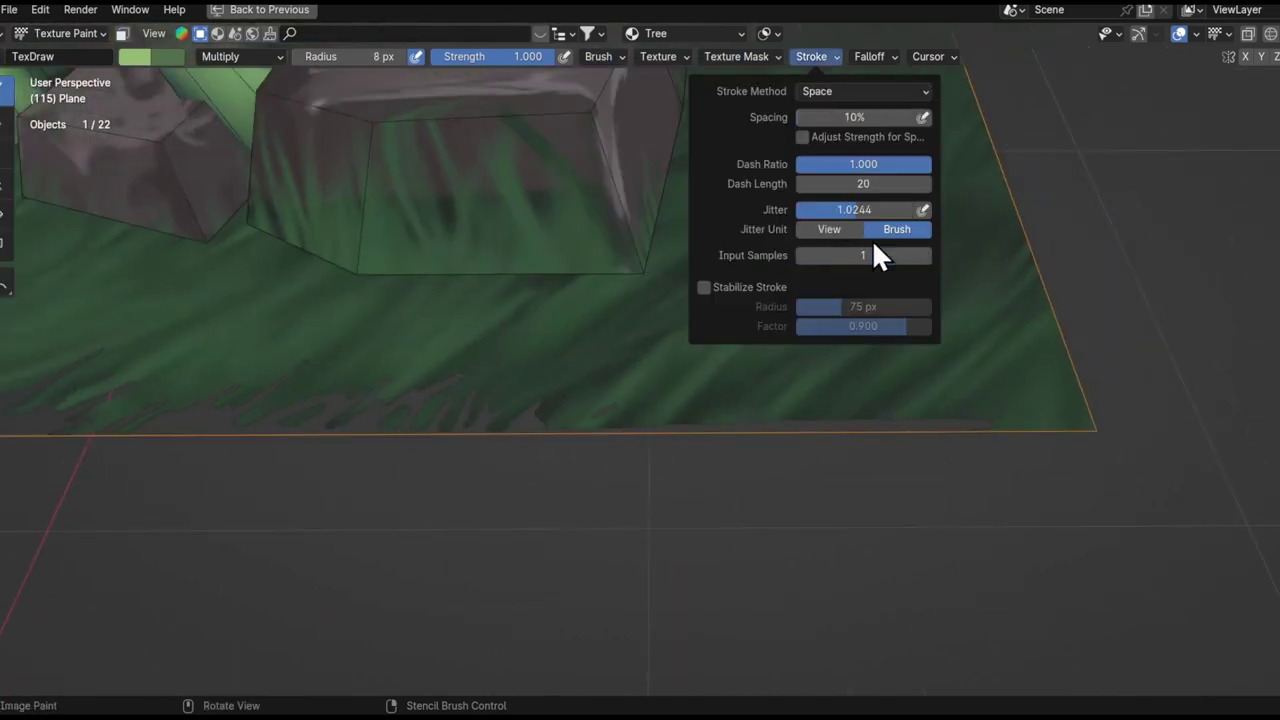
middle_click_drag(760, 420, 621, 461)
left_click(811, 56)
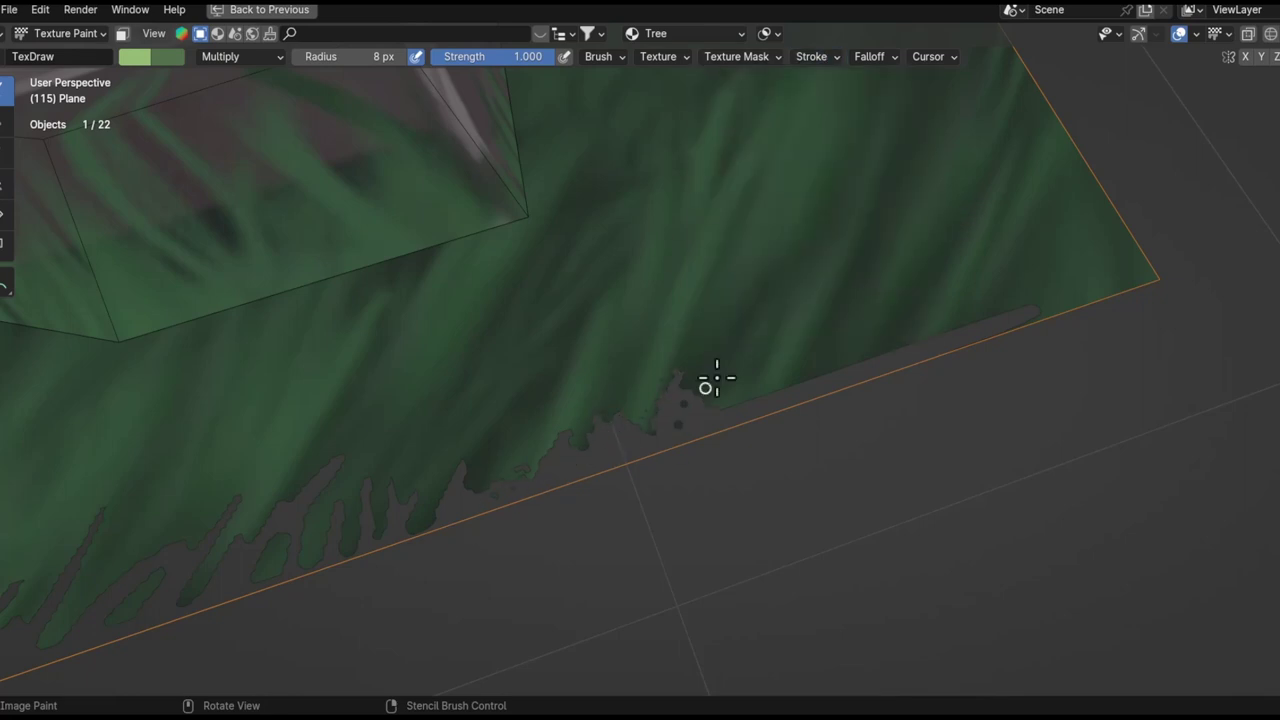
mouse_move(927, 327)
middle_mouse_down()
mouse_move(563, 514)
mouse_move(786, 354)
mouse_move(479, 511)
mouse_move(543, 529)
mouse_move(680, 400)
mouse_move(726, 420)
mouse_move(653, 501)
mouse_move(609, 317)
mouse_move(580, 371)
mouse_move(729, 411)
mouse_move(956, 445)
mouse_move(851, 457)
mouse_move(960, 411)
middle_mouse_up()
- Check the texture mask settings and paint jagged grass along the ground plane's edges
left_click(736, 56)
mouse_move(846, 157)
middle_mouse_down()
mouse_move(608, 427)
mouse_move(509, 417)
middle_mouse_up()
scroll(430, 447, "up", 2)
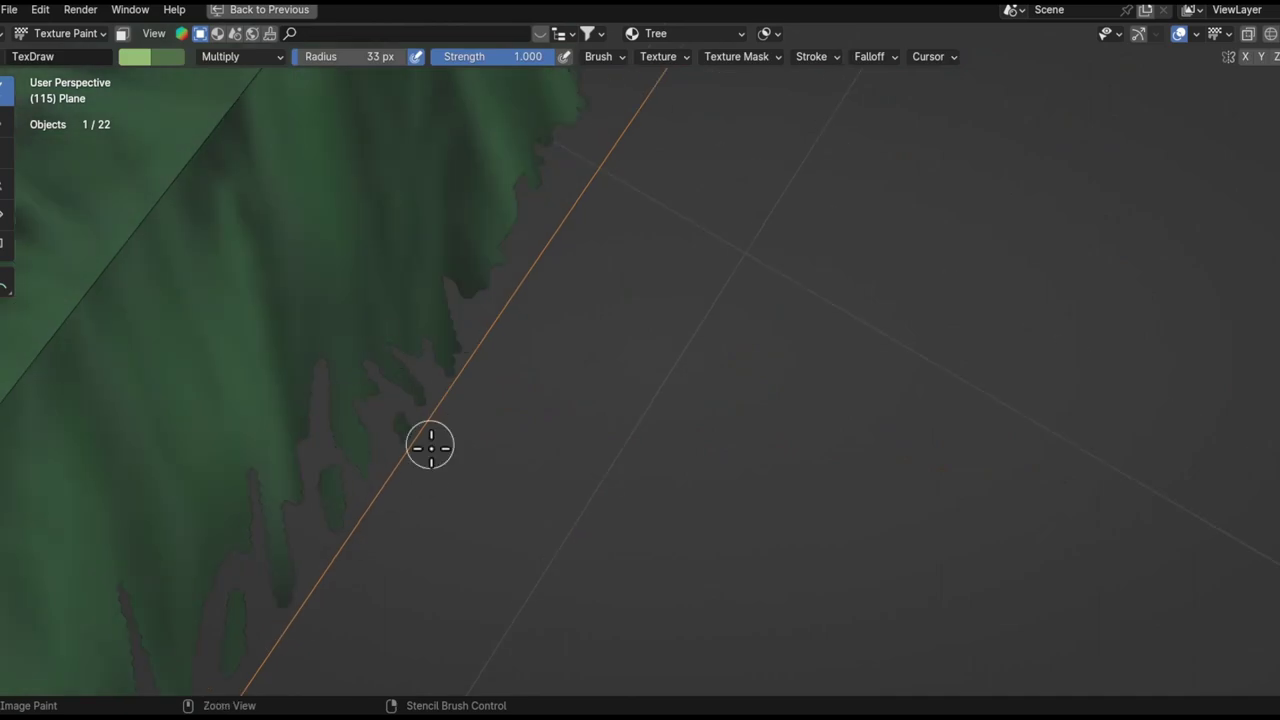
middle_click_drag(427, 428, 362, 511)
scroll(394, 375, "down", 3)
middle_click_drag(408, 271, 717, 409)
scroll(717, 409, "up", 5)
mouse_move(263, 281)
middle_mouse_down()
mouse_move(223, 374)
mouse_move(151, 291)
mouse_move(131, 346)
mouse_move(368, 349)
mouse_move(340, 297)
mouse_move(277, 320)
mouse_move(516, 389)
middle_mouse_up()
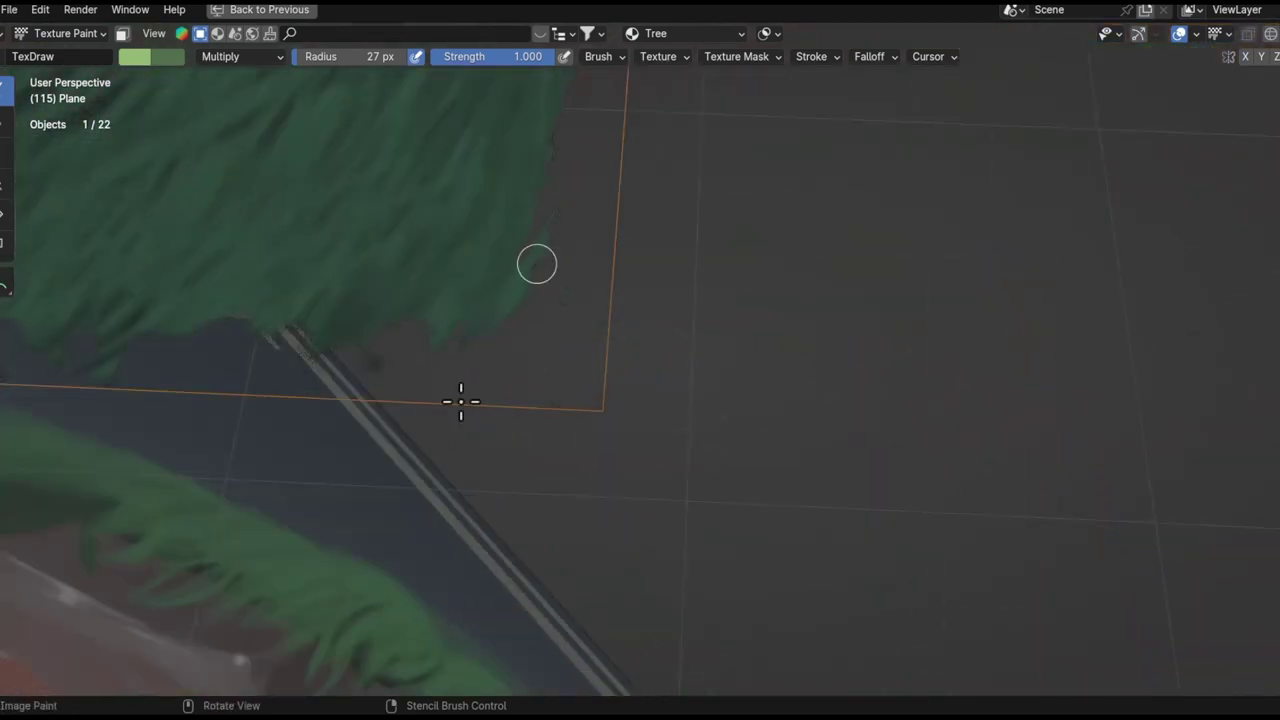
- Isolate the ground plane in Local View and set the brush blending to Mix
key("KP_Divide")
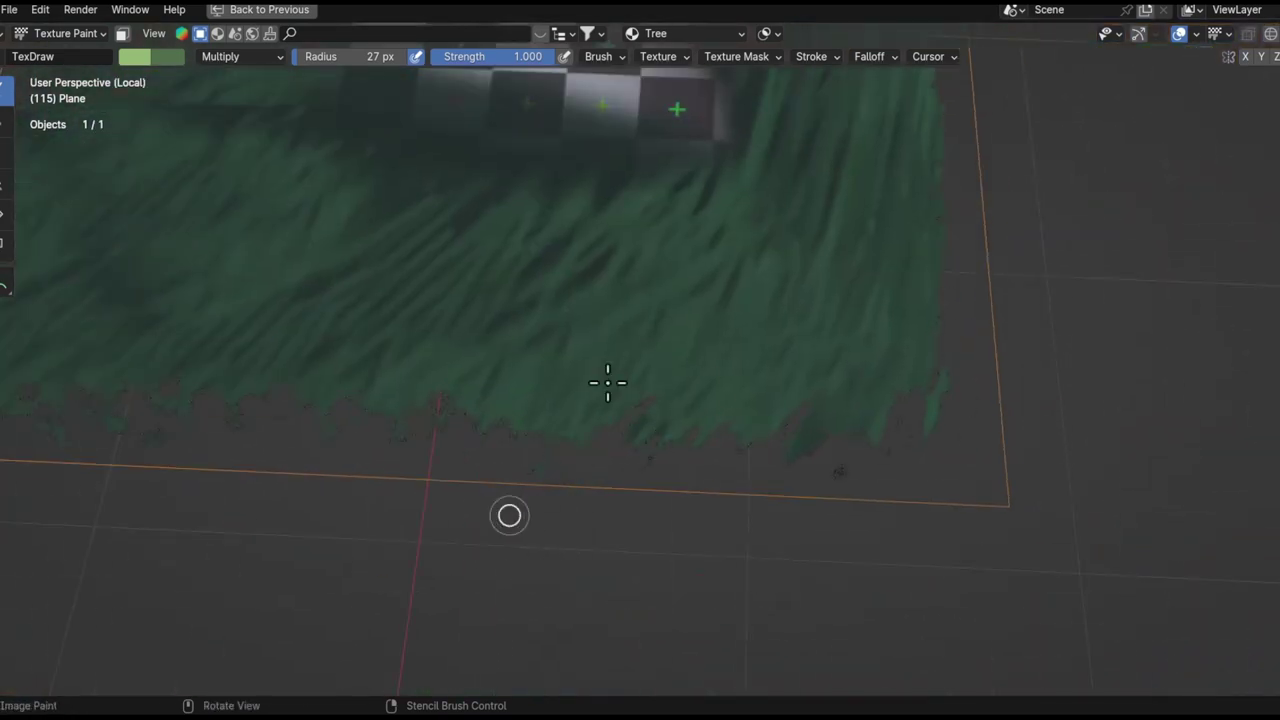
middle_click_drag(166, 405, 368, 331, "shift")
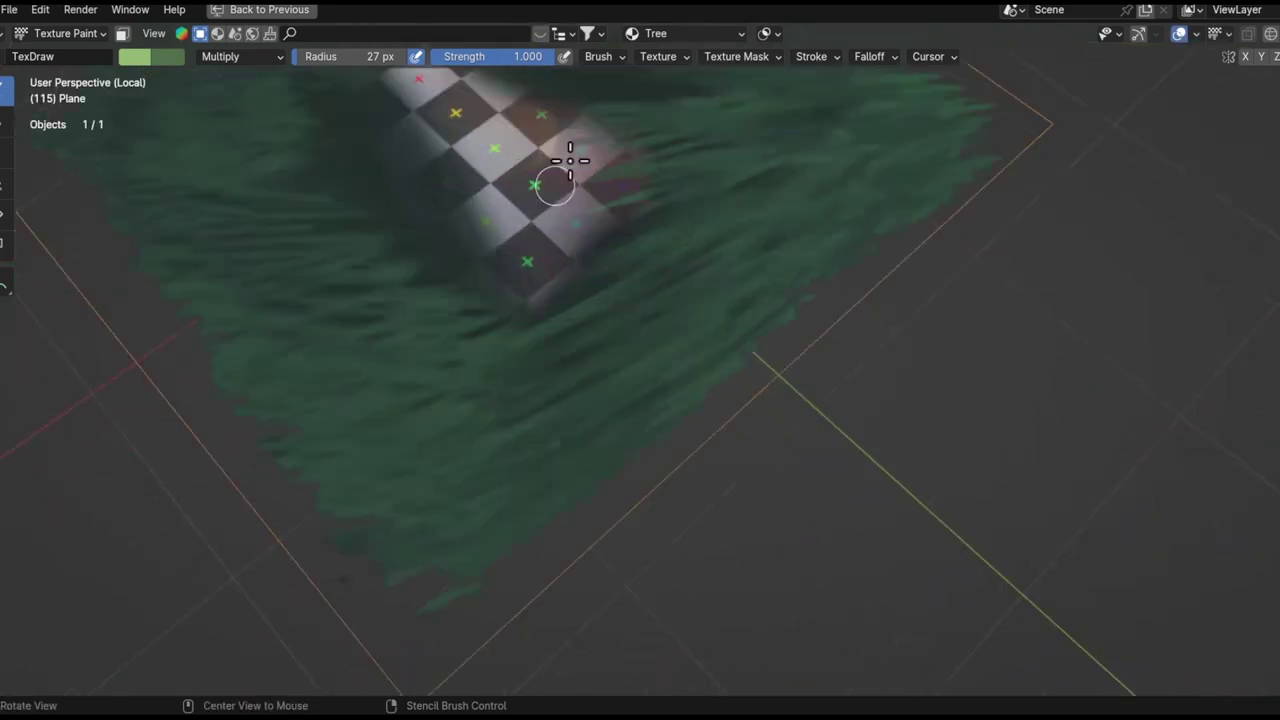
left_click(240, 57)
left_click(212, 101)
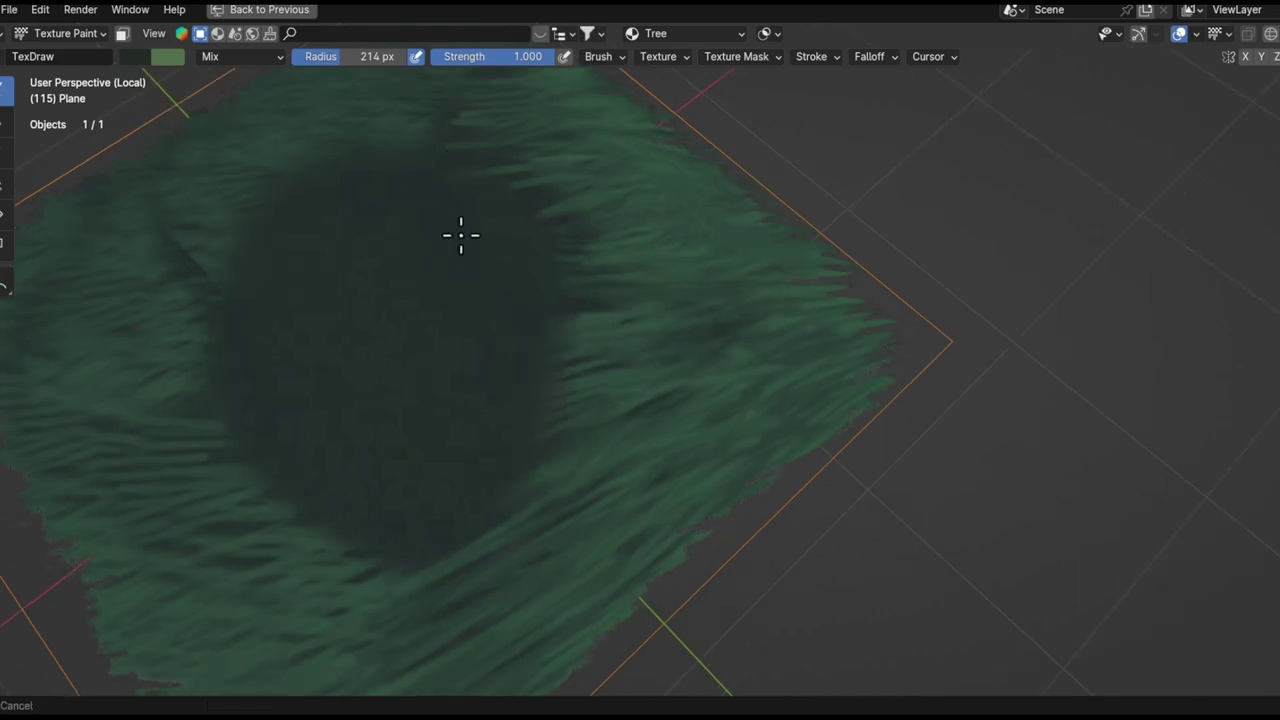
key("KP_Divide")
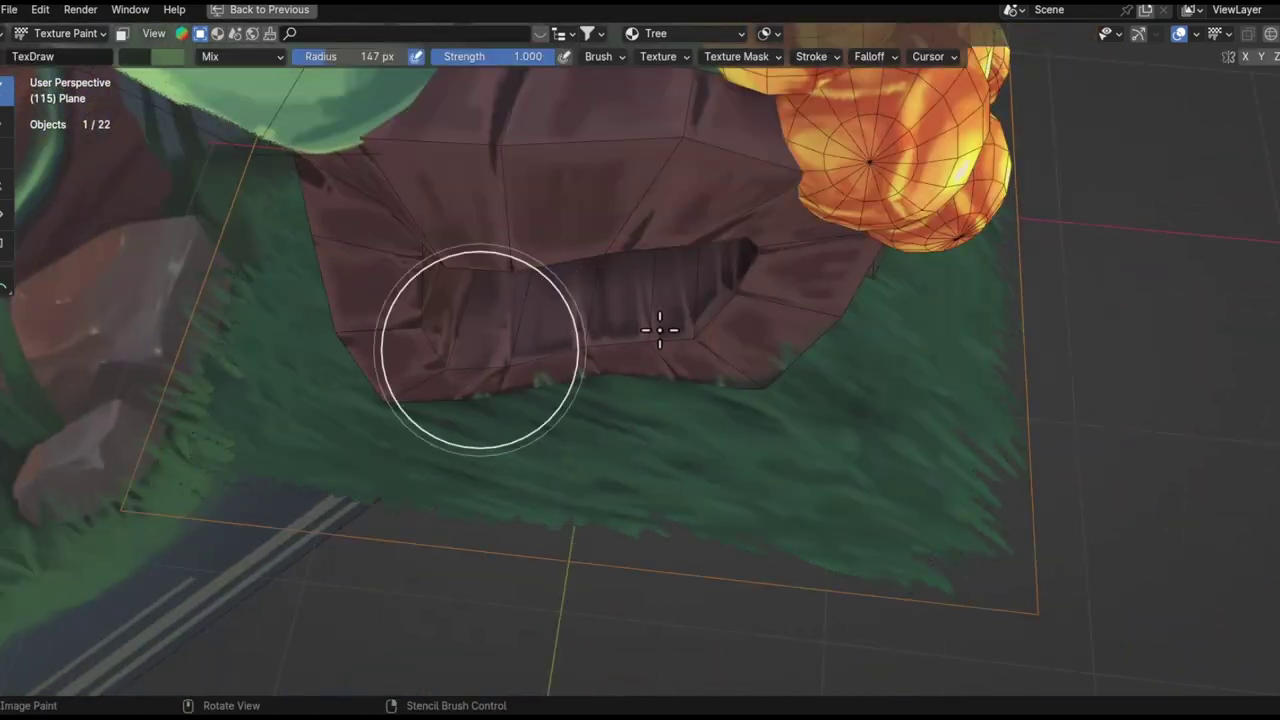
mouse_move(660, 329)
middle_mouse_down()
mouse_move(885, 284)
mouse_move(643, 297)
mouse_move(449, 371)
mouse_move(649, 320)
mouse_move(667, 287)
mouse_move(623, 400)
middle_mouse_up()
- Paint light-green grass blade strokes across the ground patch, including near the fruit
scroll(536, 356, "up", 2)
scroll(540, 375, "down", 4)
mouse_move(540, 375)
middle_mouse_down()
mouse_move(737, 300)
mouse_move(509, 457)
mouse_move(480, 449)
middle_mouse_up()
scroll(337, 404, "up", 5)
scroll(337, 404, "down", 2)
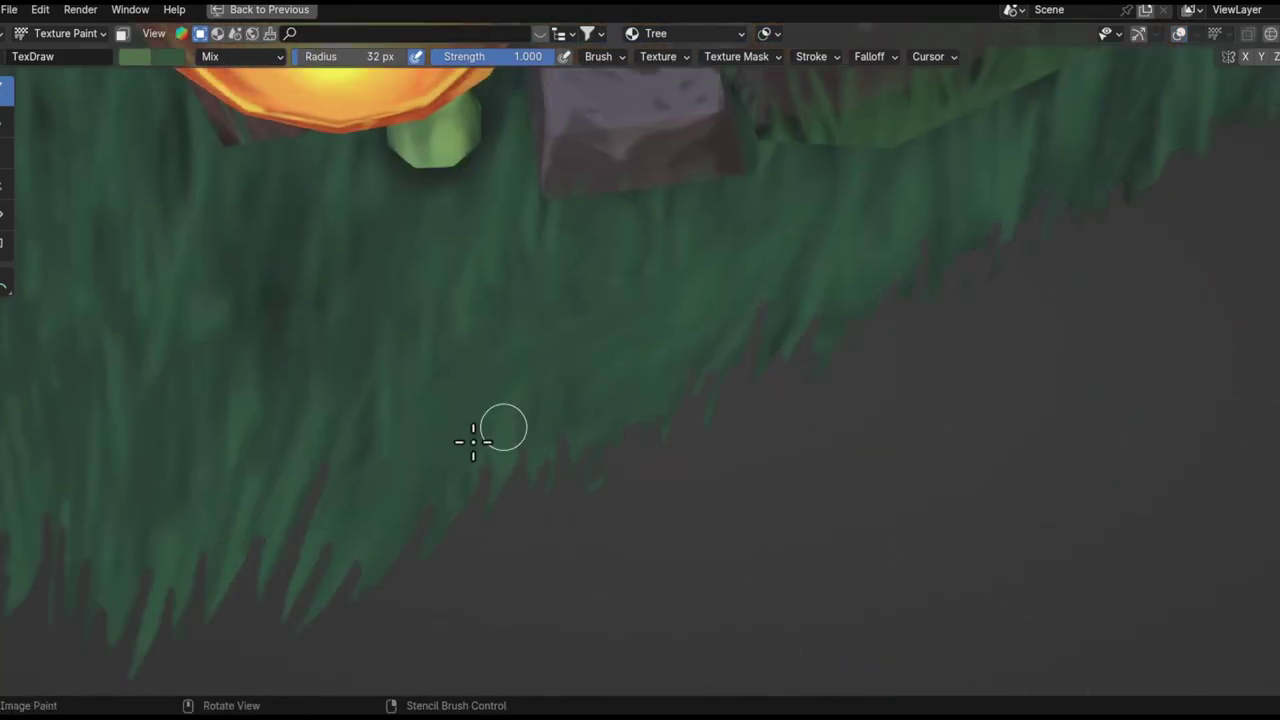
scroll(523, 400, "up", 2)
left_click_drag(400, 250, 345, 408)
scroll(274, 409, "down", 2)
scroll(274, 409, "up", 1)
left_click_drag(290, 540, 317, 330)
left_click_drag(370, 520, 400, 395)
scroll(223, 217, "down", 1)
scroll(429, 297, "up", 2)
- Review the patch around the bark, stones and fruit, then switch to the Smear brush
middle_click_drag(275, 121, 478, 289)
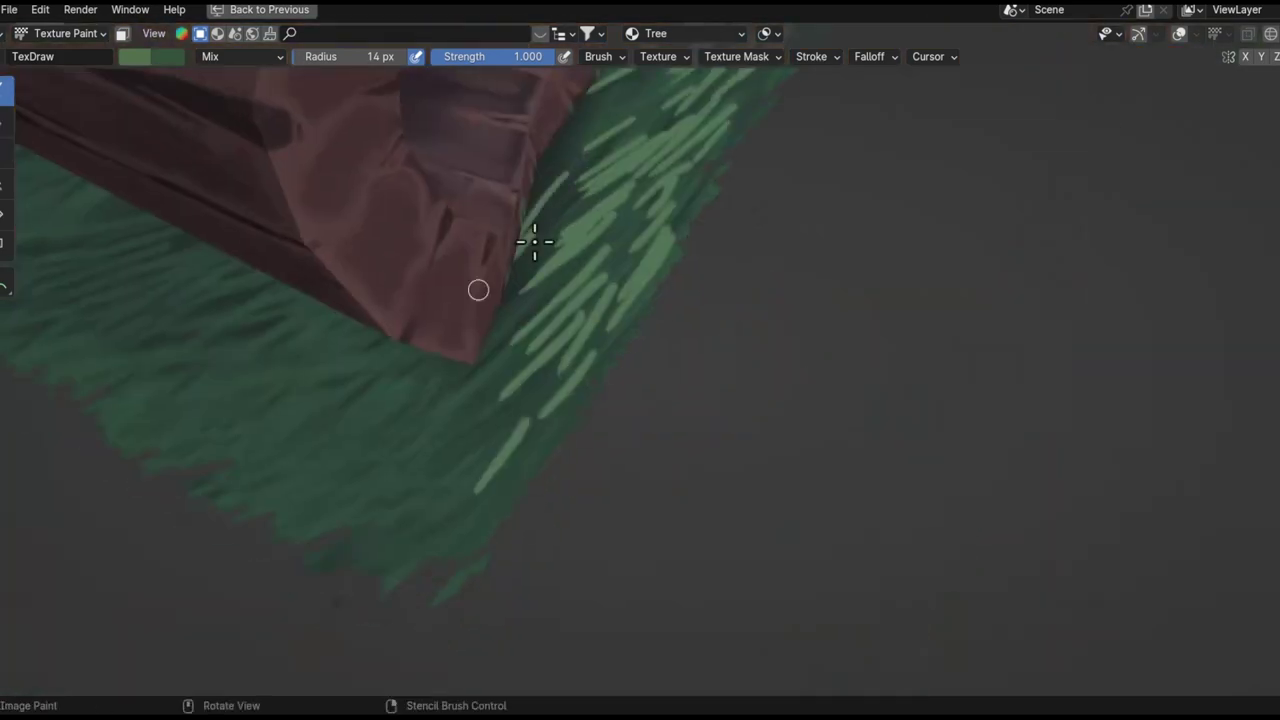
mouse_move(303, 404)
middle_mouse_down()
mouse_move(503, 206)
mouse_move(403, 280)
mouse_move(488, 264)
mouse_move(512, 293)
middle_mouse_up()
mouse_move(193, 448)
middle_mouse_down()
mouse_move(366, 289)
mouse_move(271, 263)
mouse_move(529, 377)
mouse_move(89, 320)
middle_mouse_up()
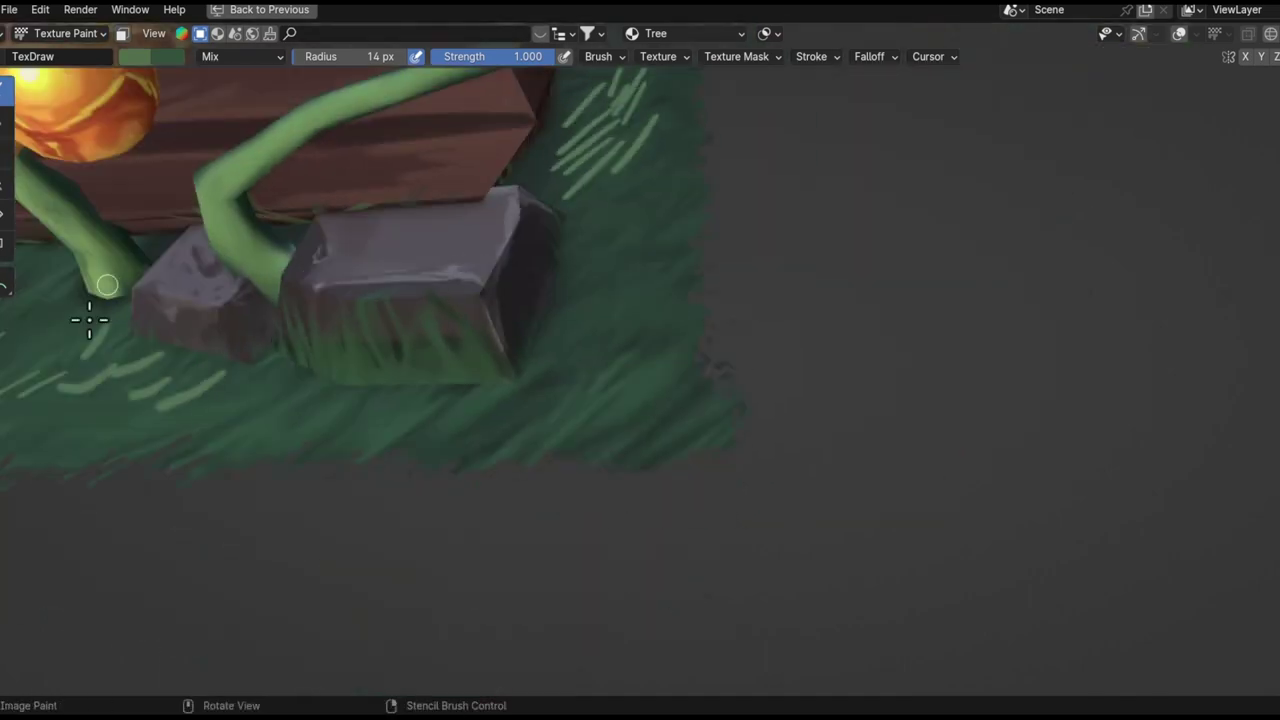
middle_click_drag(617, 211, 558, 353)
mouse_move(759, 272)
middle_mouse_down()
mouse_move(643, 400)
mouse_move(620, 380)
mouse_move(9, 165)
middle_mouse_up()
left_click(7, 152)
scroll(581, 409, "up", 3)
scroll(581, 409, "up", 2)
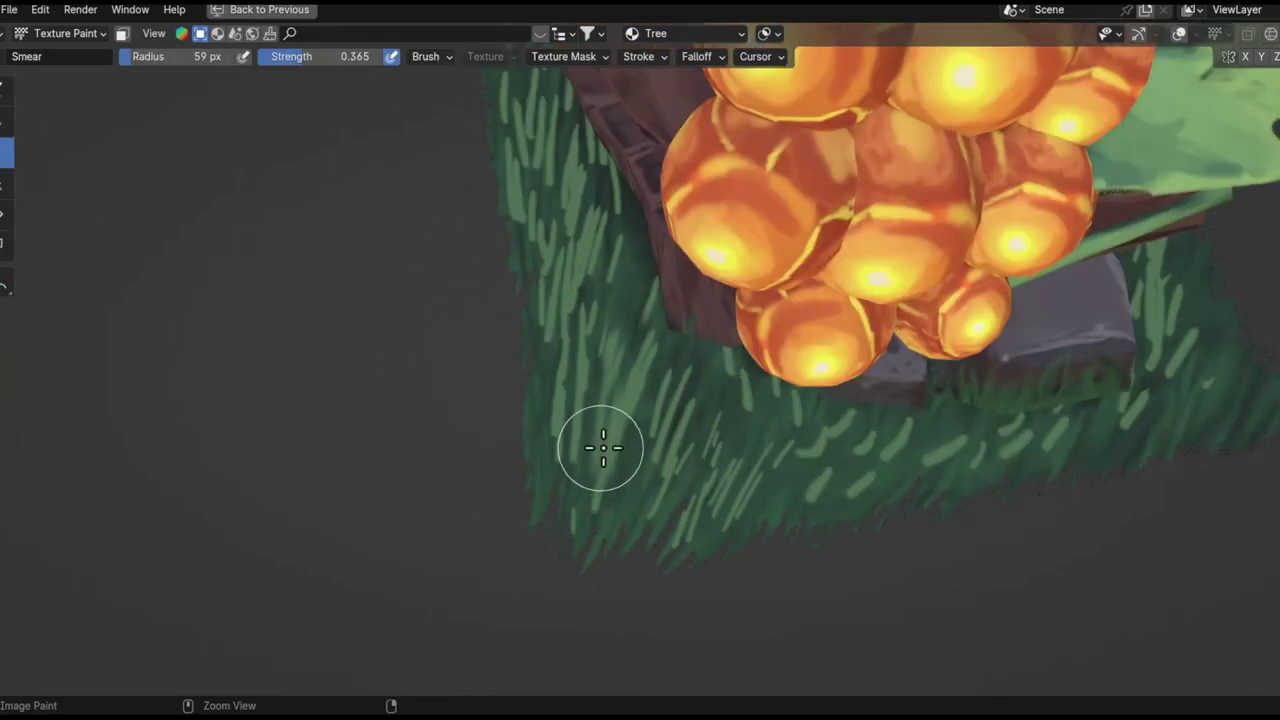
- Orbit around the bark, tree base and hollow log to inspect the painted grass
scroll(600, 443, "up", 2)
mouse_move(600, 443)
middle_mouse_down()
mouse_move(514, 409)
mouse_move(512, 310)
mouse_move(534, 277)
mouse_move(437, 240)
mouse_move(580, 280)
mouse_move(567, 178)
middle_mouse_up()
mouse_move(551, 416)
middle_mouse_down()
mouse_move(551, 246)
mouse_move(229, 449)
mouse_move(600, 286)
mouse_move(607, 196)
mouse_move(770, 240)
middle_mouse_up()
mouse_move(444, 330)
middle_mouse_down()
mouse_move(586, 337)
mouse_move(443, 523)
mouse_move(374, 420)
mouse_move(361, 526)
mouse_move(600, 400)
mouse_move(749, 266)
mouse_move(651, 300)
mouse_move(583, 349)
middle_mouse_up()
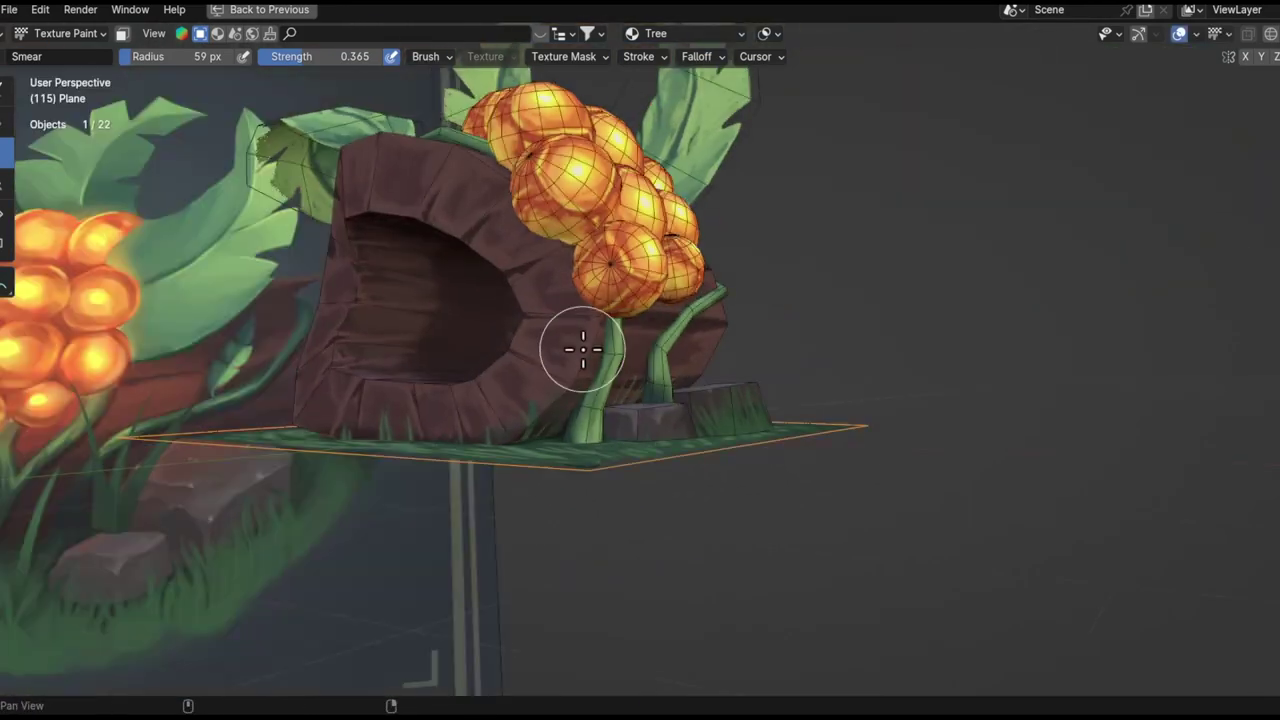
middle_click(583, 349, "alt")
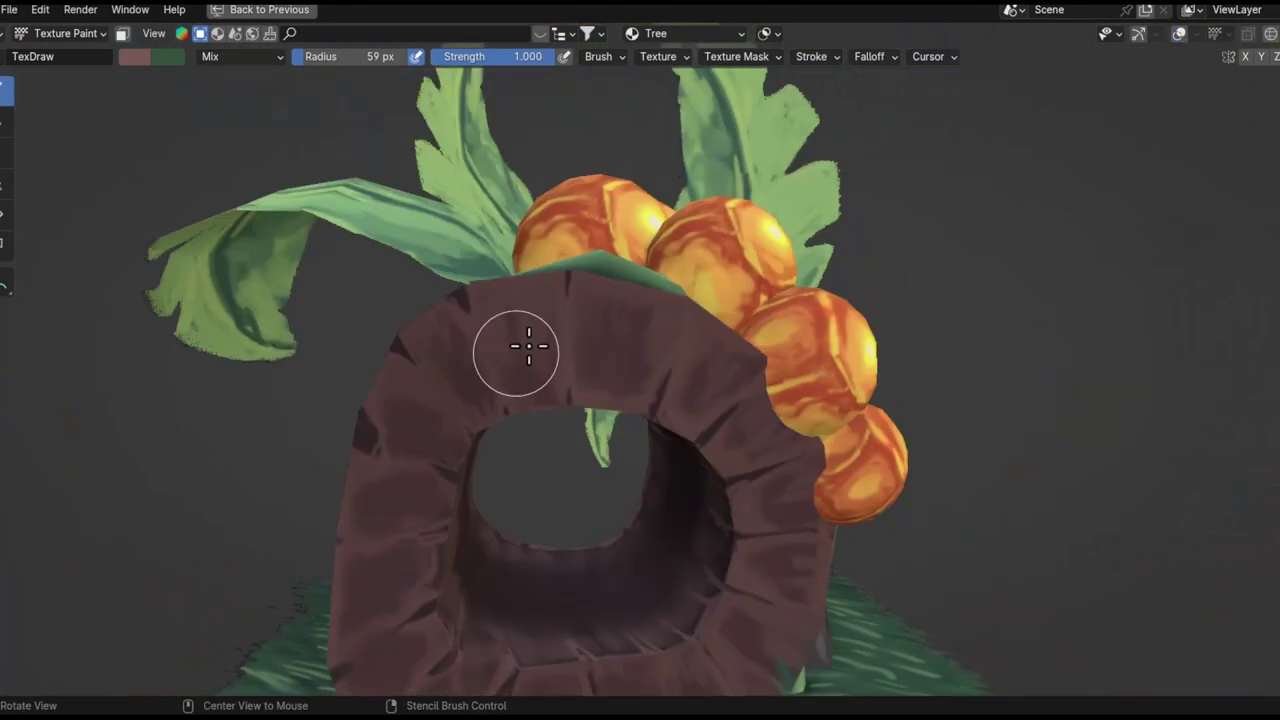
mouse_move(528, 343)
middle_mouse_down()
mouse_move(509, 277)
mouse_move(480, 306)
mouse_move(430, 323)
middle_mouse_up()
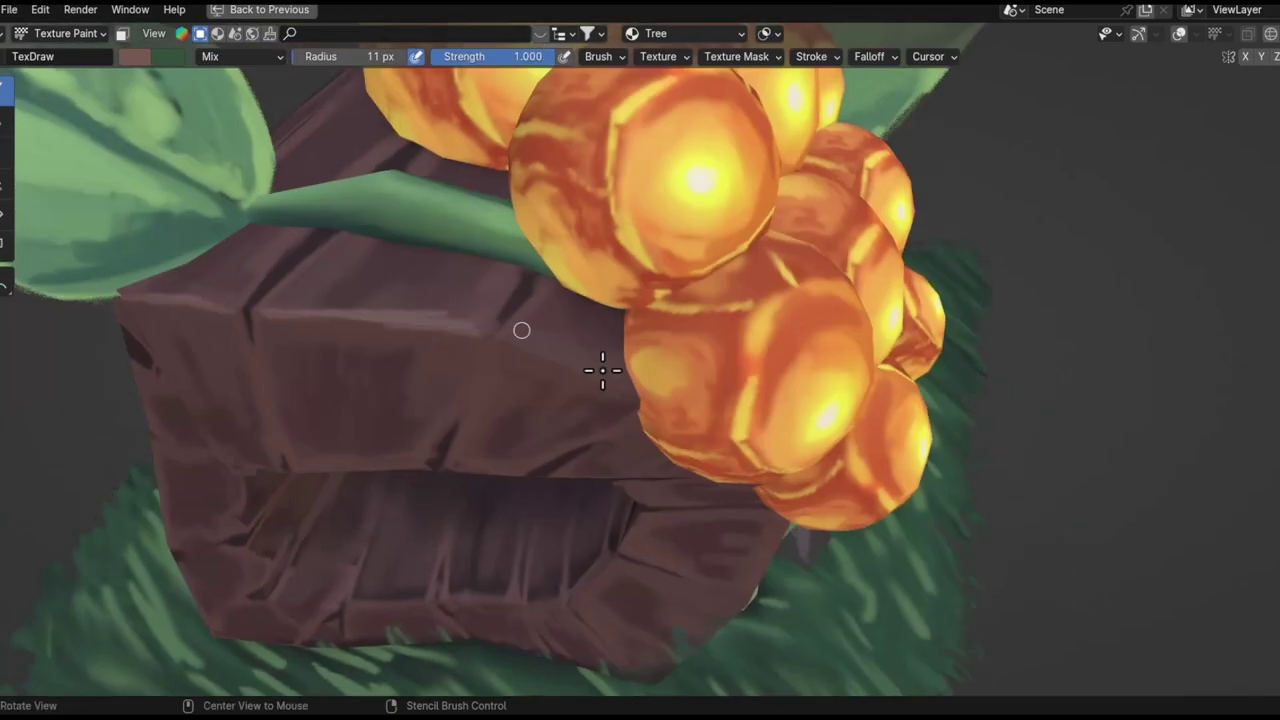
mouse_move(266, 331)
middle_mouse_down()
mouse_move(91, 357)
mouse_move(277, 354)
mouse_move(423, 294)
mouse_move(481, 481)
mouse_move(437, 371)
mouse_move(457, 371)
middle_mouse_up()
scroll(457, 371, "down", 8)
- Save log.blend and leave Texture Paint for Object Mode
key("ctrl+Tab")
key("ctrl+s")
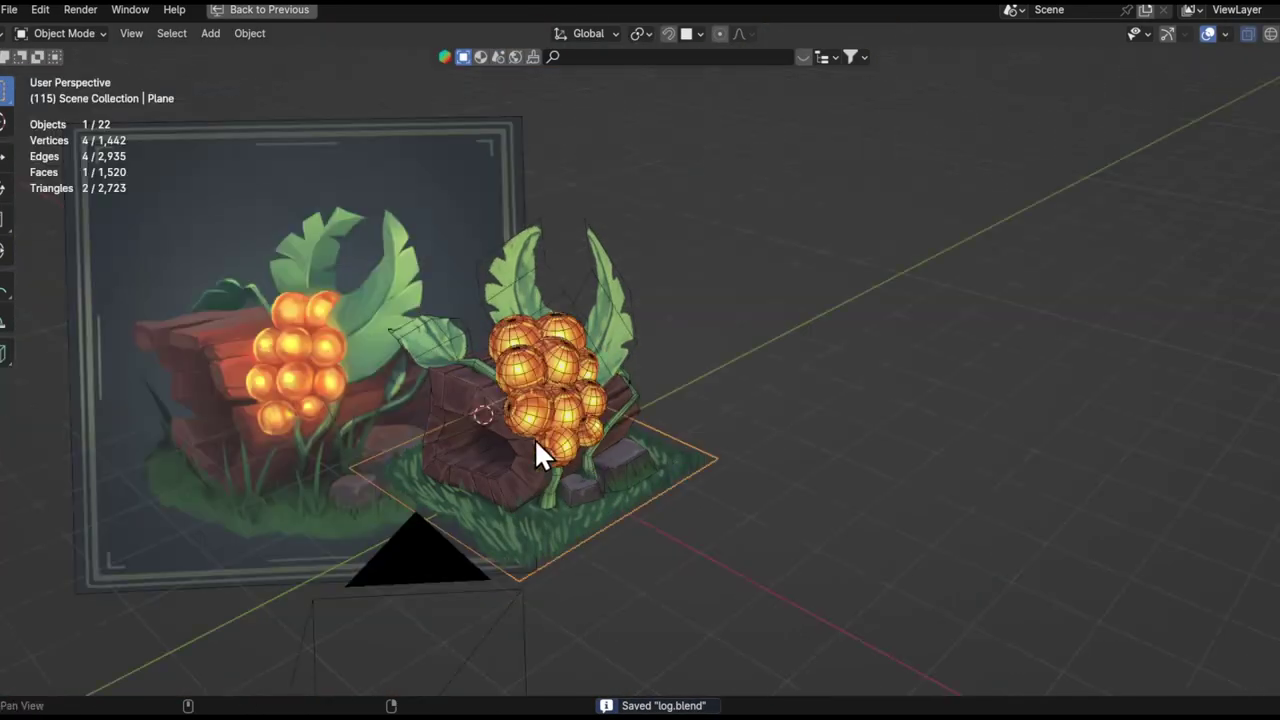
middle_click_drag(537, 455, 646, 509, "shift")
scroll(648, 480, "up", 3)
scroll(660, 465, "up", 2)
scroll(580, 535, "up", 2)
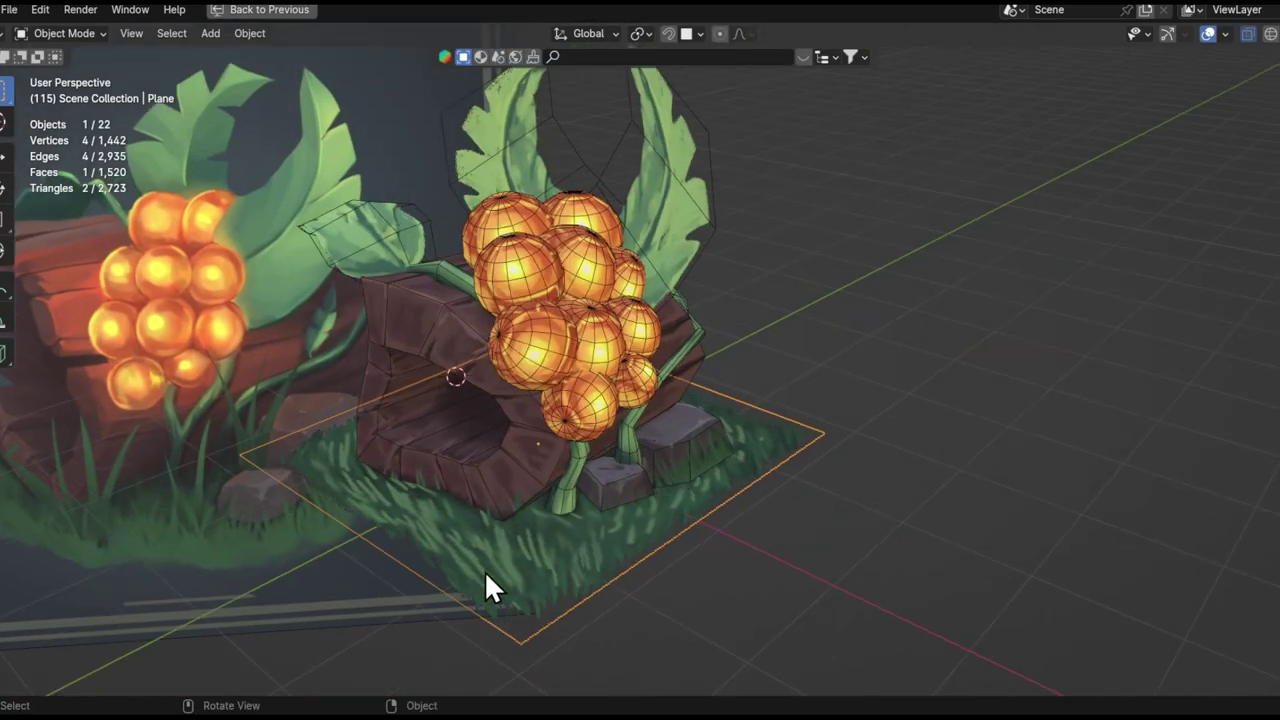
- Enter Edit Mode on the ground plane and add loop cuts for a 4x4 grid
key("Tab")
middle_click_drag(484, 575, 614, 517)
key("ctrl+r")
left_click(614, 517)
- Turn on proportional editing and raise two ground vertices along Z
key("o")
key("g")
key("z")
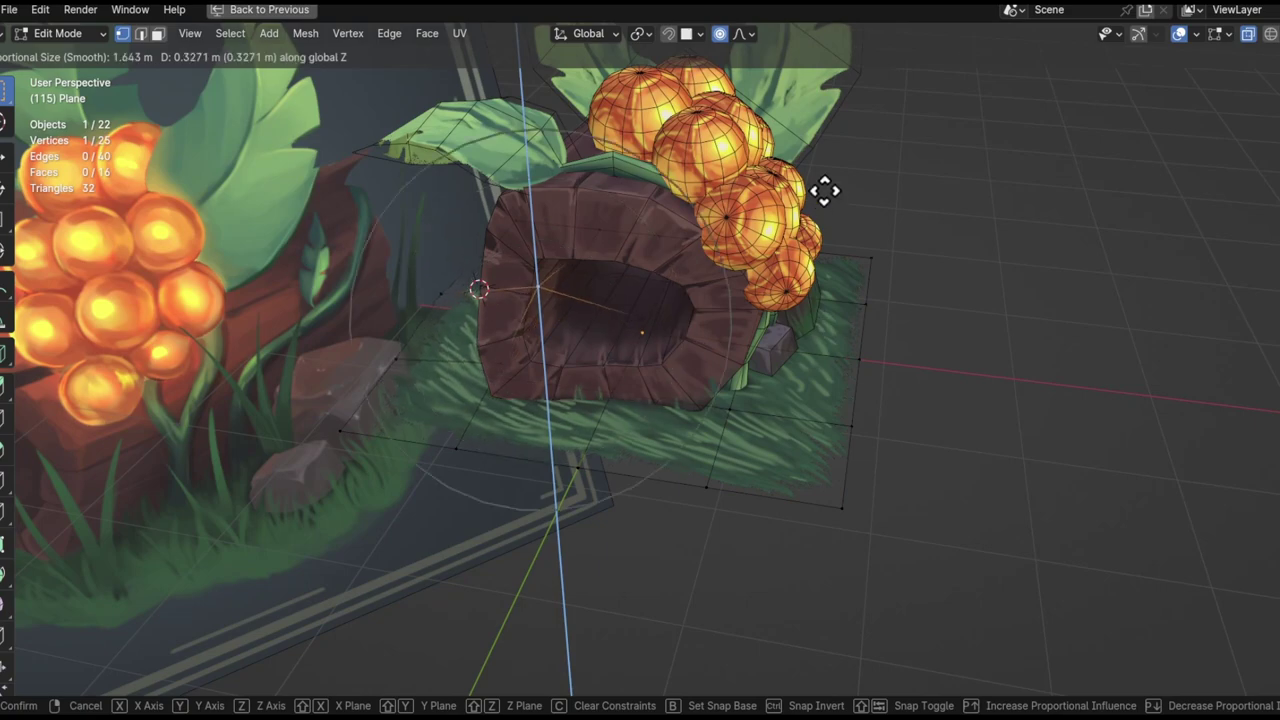
left_click(824, 191)
middle_click_drag(824, 191, 663, 434)
key("g")
key("z")
scroll(679, 398, "up", 3)
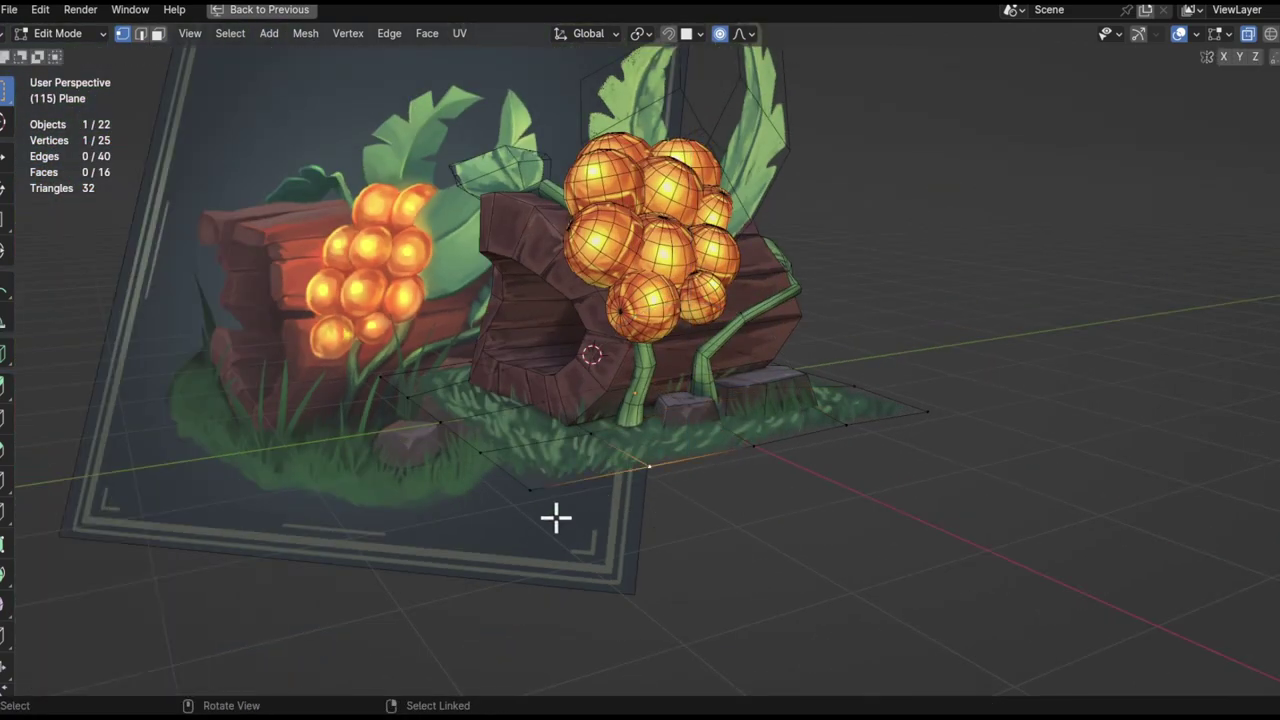
left_click(951, 424)
middle_click_drag(951, 424, 426, 424)
- Lift more ground vertices along Z into gentle bumps, previewing in Object Mode
key("g")
key("z")
left_click(686, 449)
mouse_move(686, 449)
middle_mouse_down()
mouse_move(764, 411)
mouse_move(774, 483)
middle_mouse_up()
key("Tab")
key("Tab")
key("g")
key("z")
left_click(574, 360)
middle_click_drag(574, 360, 559, 621)
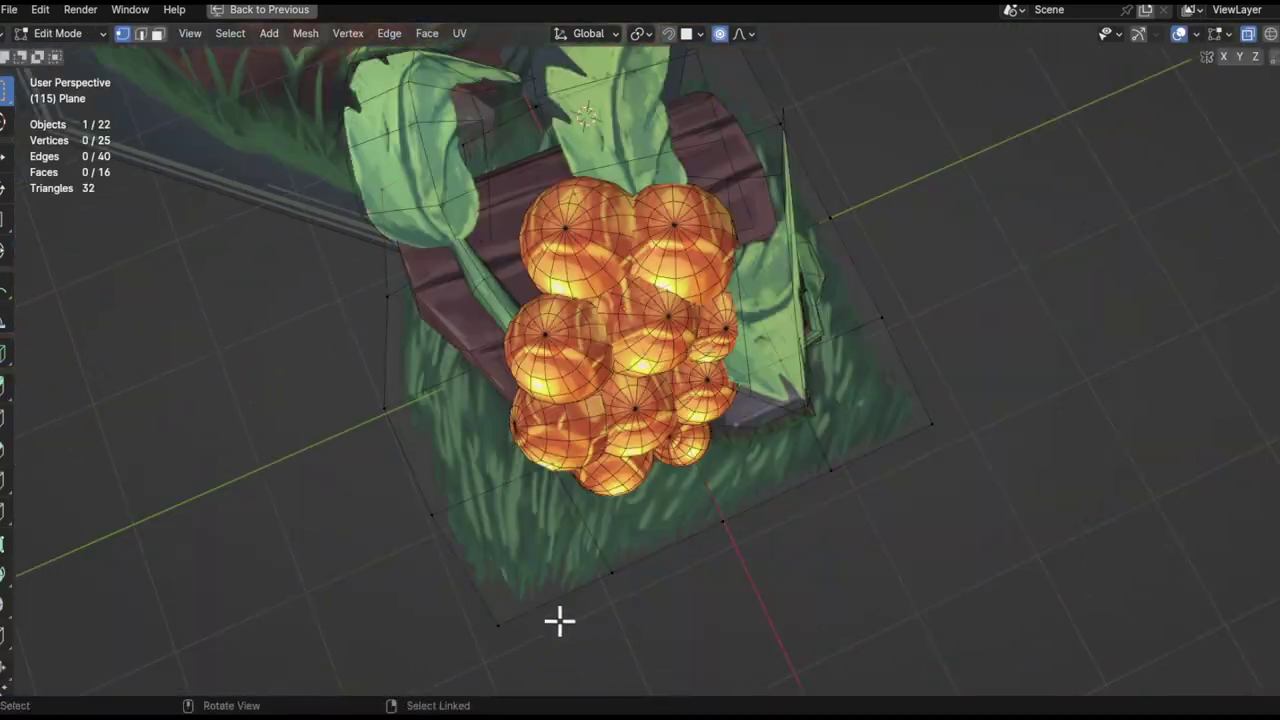
key("g")
key("z")
left_click(929, 423)
mouse_move(929, 423)
middle_mouse_down()
mouse_move(683, 606)
mouse_move(766, 309)
mouse_move(740, 450)
middle_mouse_up()
- Raise one more vertex along Z, toggling to Object Mode to check the mound
key("Tab")
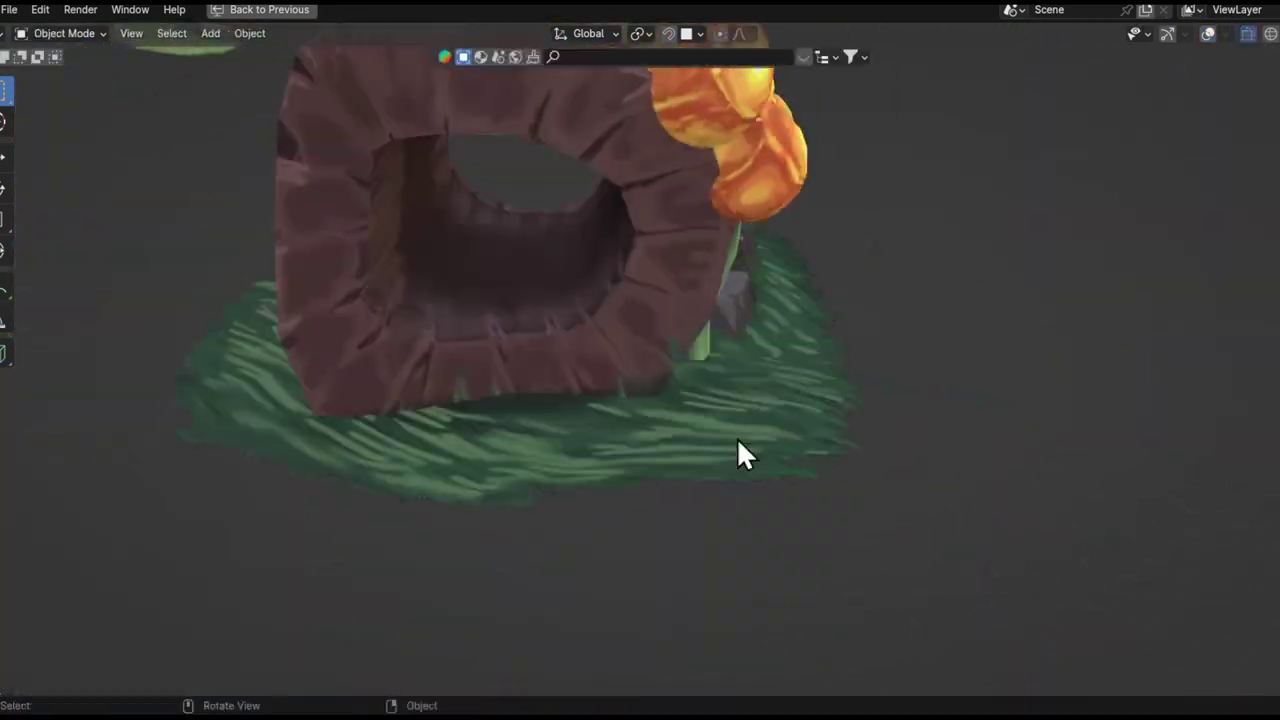
key("Tab")
key("g")
key("z")
left_click(700, 303)
key("Tab")
mouse_move(700, 303)
middle_mouse_down()
mouse_move(543, 400)
mouse_move(687, 444)
middle_mouse_up()
key("Tab")
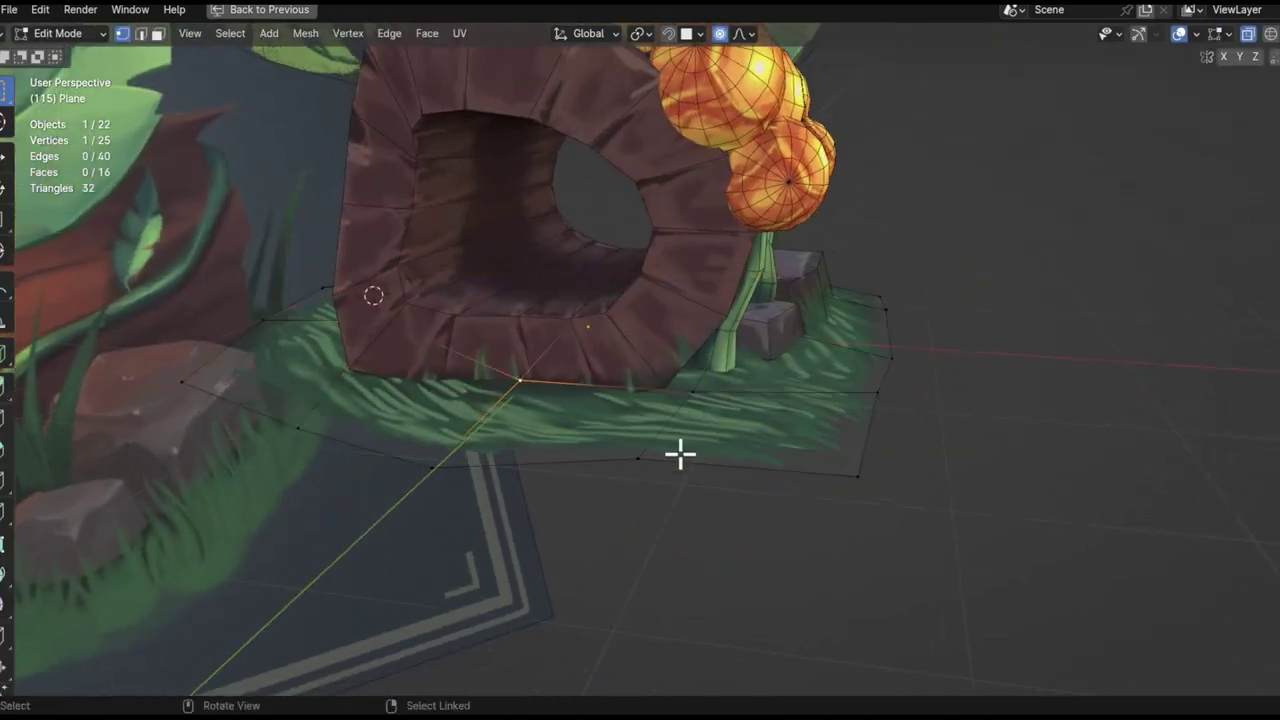
- Flatten the plane's edge vertices with S Z 0 and nudge them vertically
key("s")
left_click(289, 383)
mouse_move(289, 383)
middle_mouse_down()
mouse_move(654, 283)
mouse_move(1039, 278)
mouse_move(786, 397)
middle_mouse_up()
key("g")
key("z")
key("s")
key("z")
key("0")
key("Return")
key("g")
key("z")
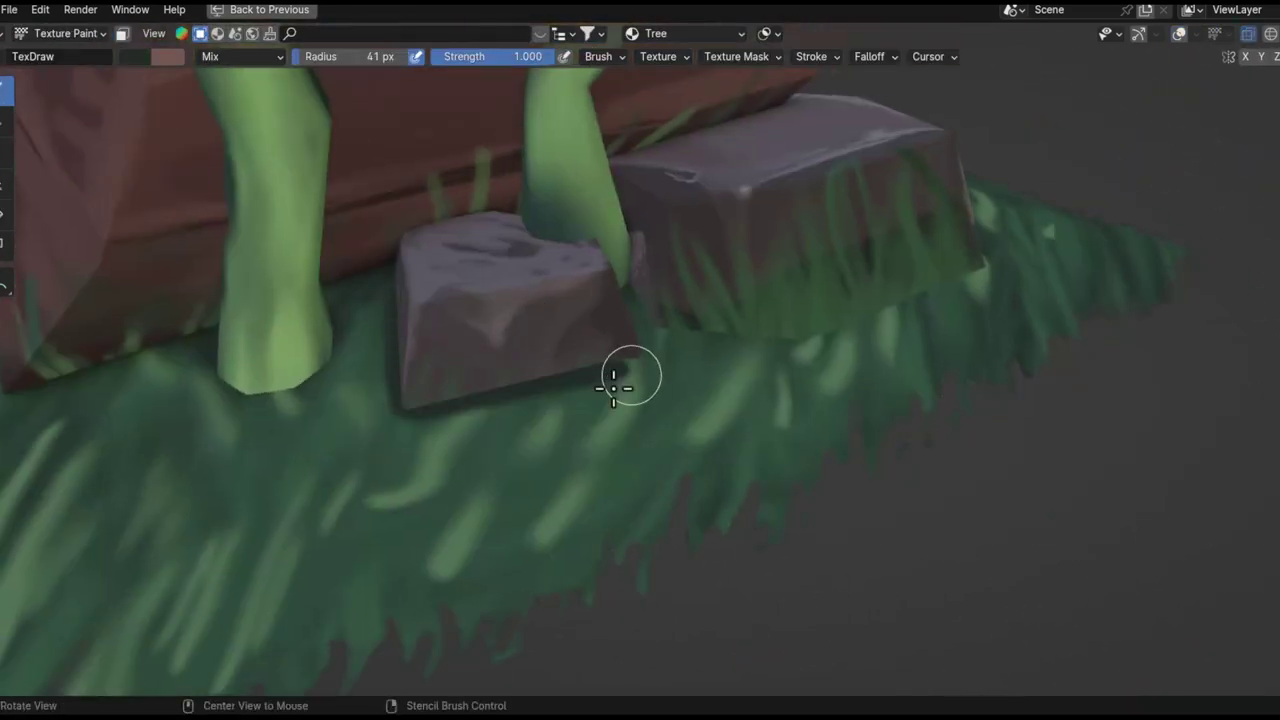
mouse_move(614, 388)
middle_mouse_down()
mouse_move(626, 363)
mouse_move(663, 417)
mouse_move(706, 409)
mouse_move(668, 242)
mouse_move(586, 366)
mouse_move(651, 300)
mouse_move(528, 505)
middle_mouse_up()
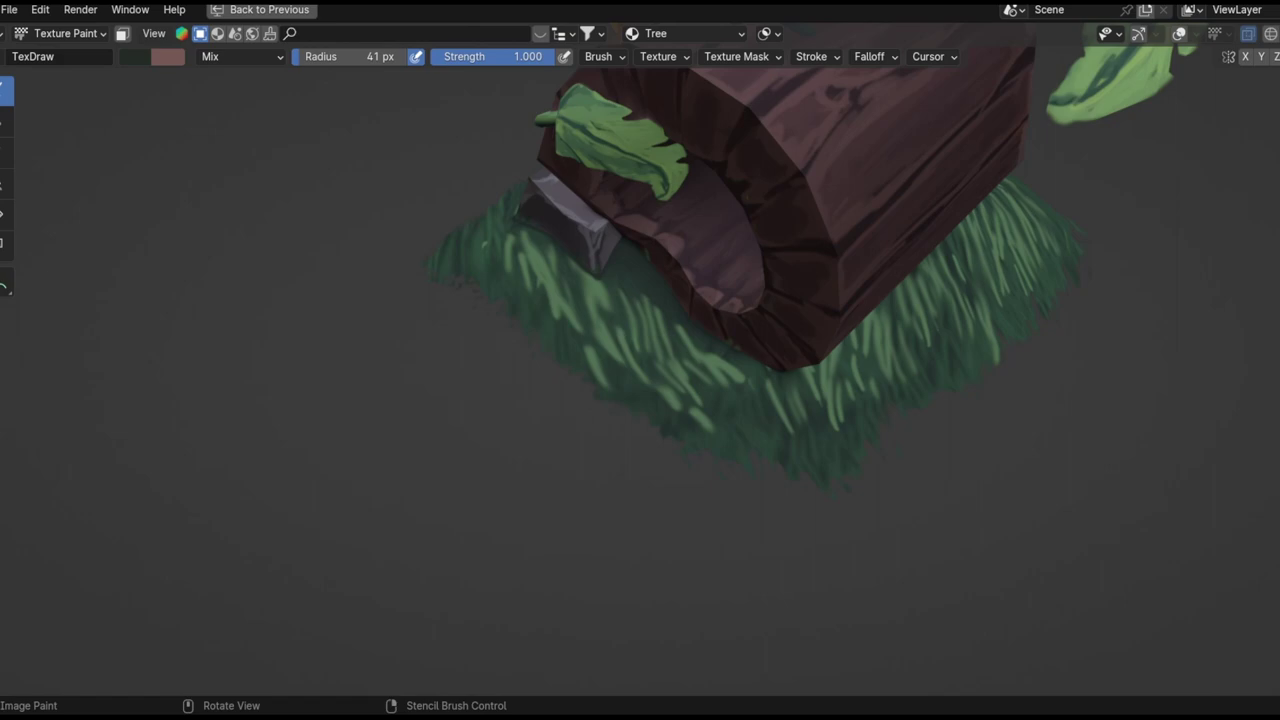
- Place the 3D cursor beside the diorama and add a new Plane there
key("ctrl+space")
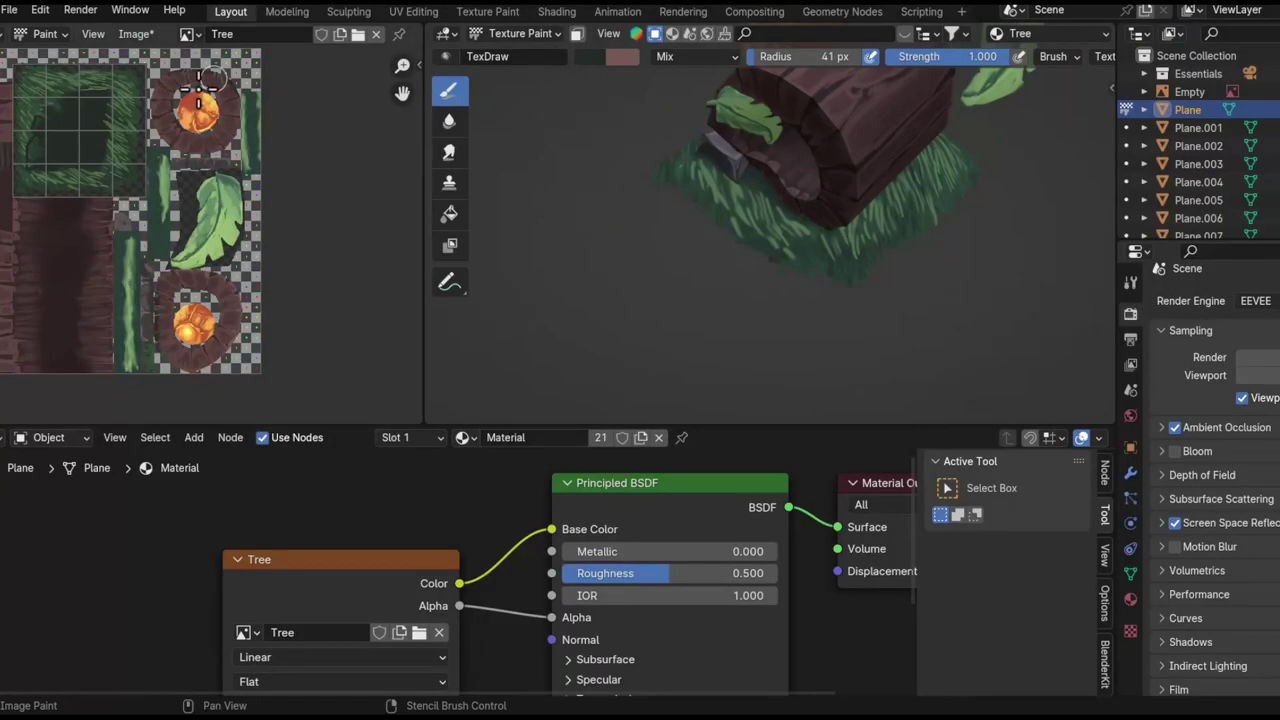
scroll(753, 332, "down", 5)
scroll(719, 255, "down", 5)
scroll(722, 262, "up", 3)
right_click(794, 286, "shift")
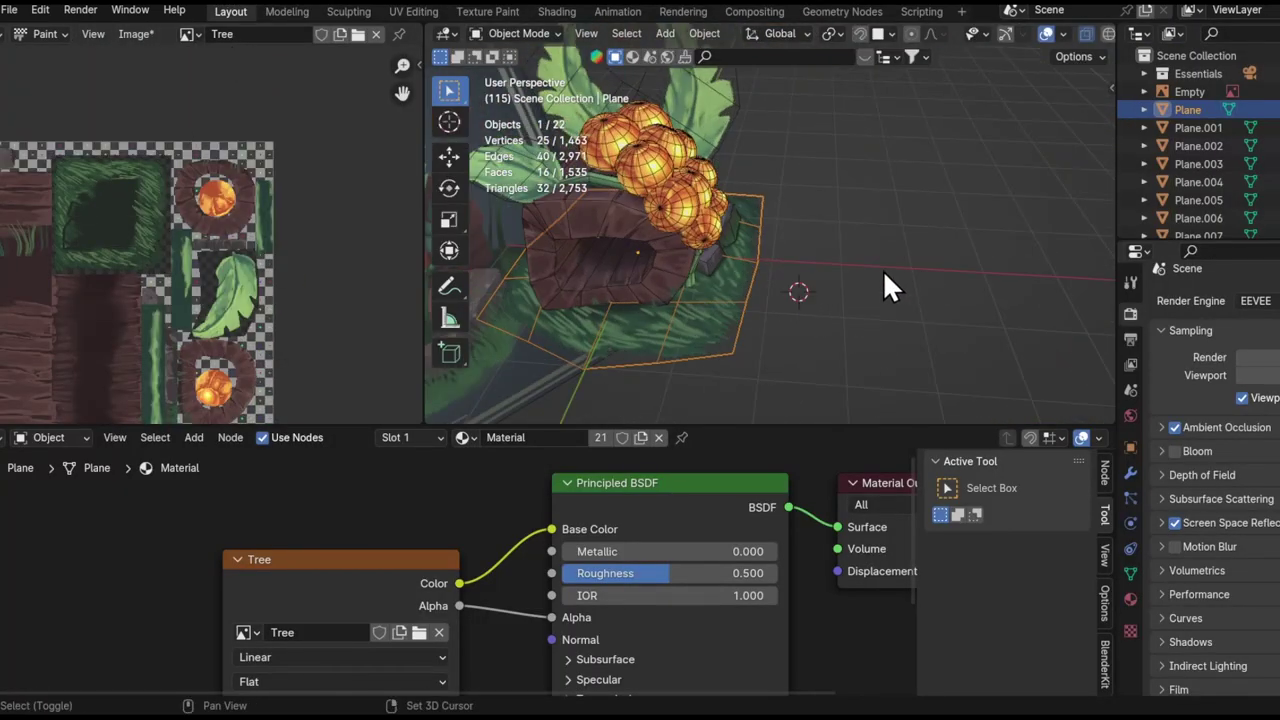
key("shift+a")
left_click(846, 277)
- Rotate the new plane 90° on X and 90° on Z to stand it upright
key("r")
key("x")
key("9")
key("0")
key("Return")
key("r")
key("z")
key("9")
key("0")
key("Return")
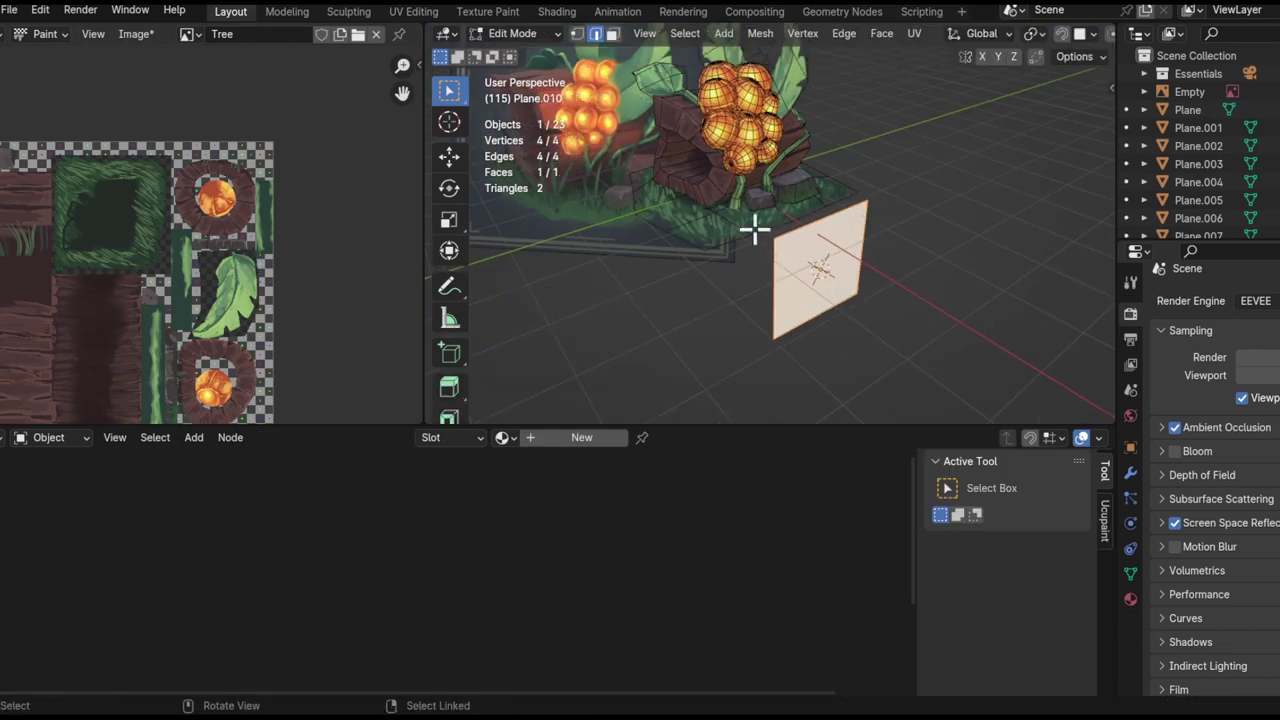
- Link the Tree material from the ground plane to the new grass plane and enter Edit Mode
left_click(676, 230, "shift")
key("ctrl+l")
left_click(782, 218)
left_click(812, 240)
key("Tab")
scroll(850, 240, "up", 4)
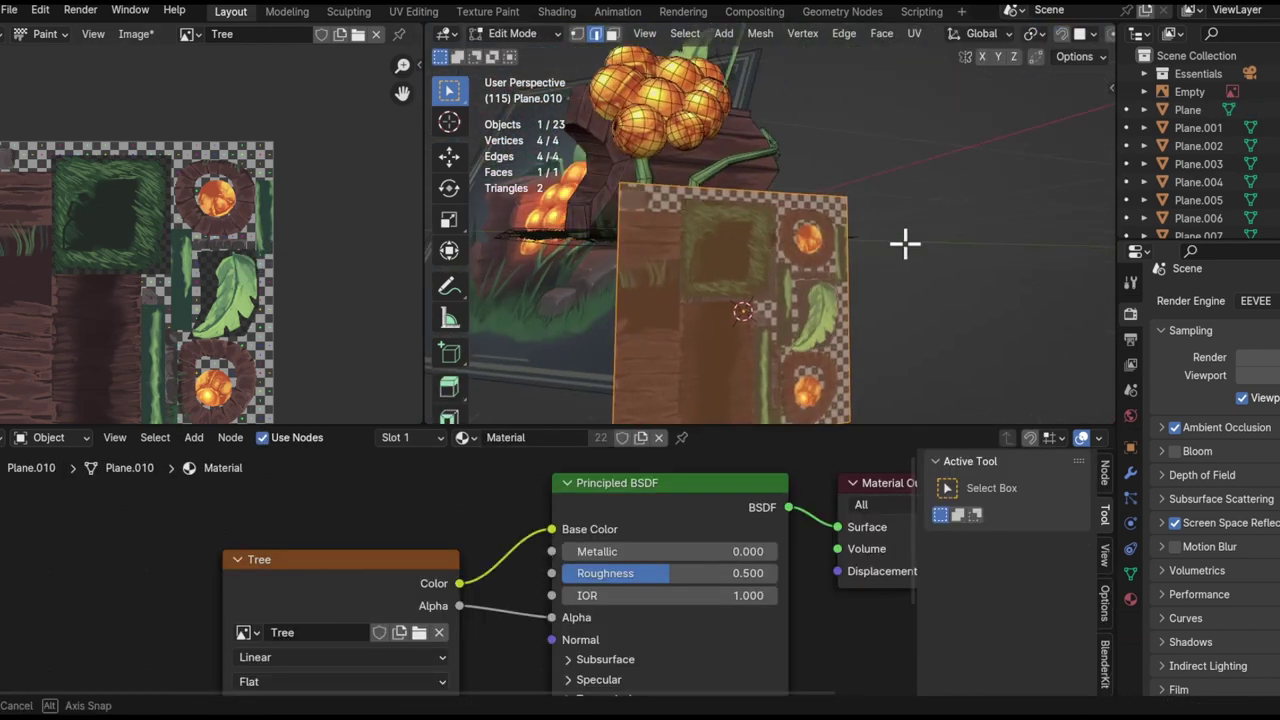
scroll(903, 240, "down", 2)
- Save all painted images and turn the left area into the UV Editor
left_click(136, 34)
left_click(188, 269)
left_click(20, 34)
left_click(28, 120)
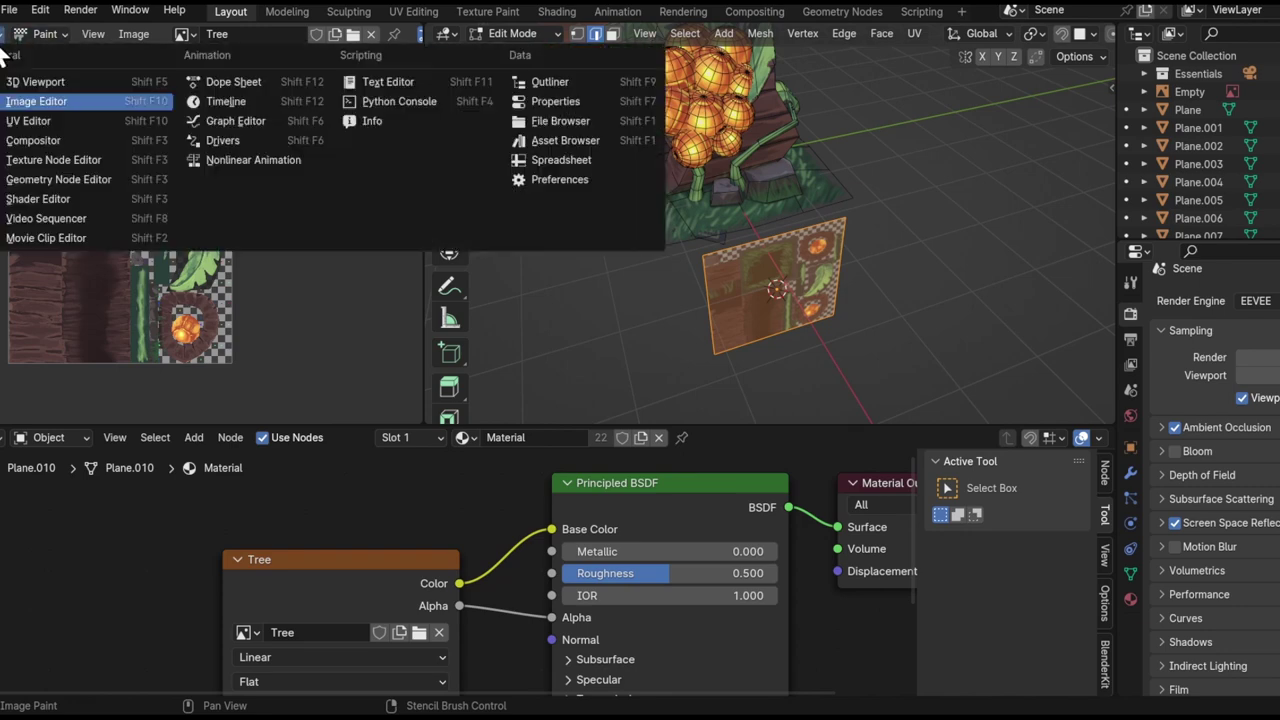
scroll(257, 251, "up", 2)
scroll(300, 280, "up", 2)
- Move the card's UV face, then duplicate it and place the copy elsewhere on the Tree texture
key("g")
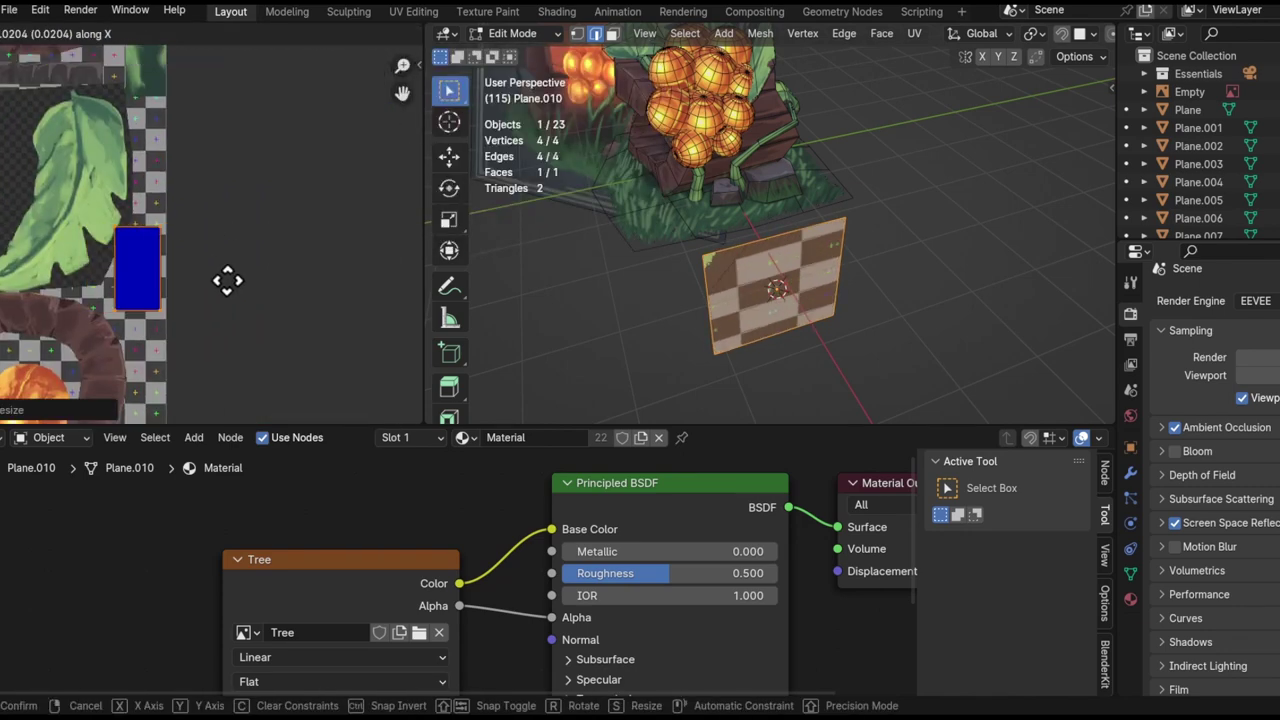
left_click(292, 176)
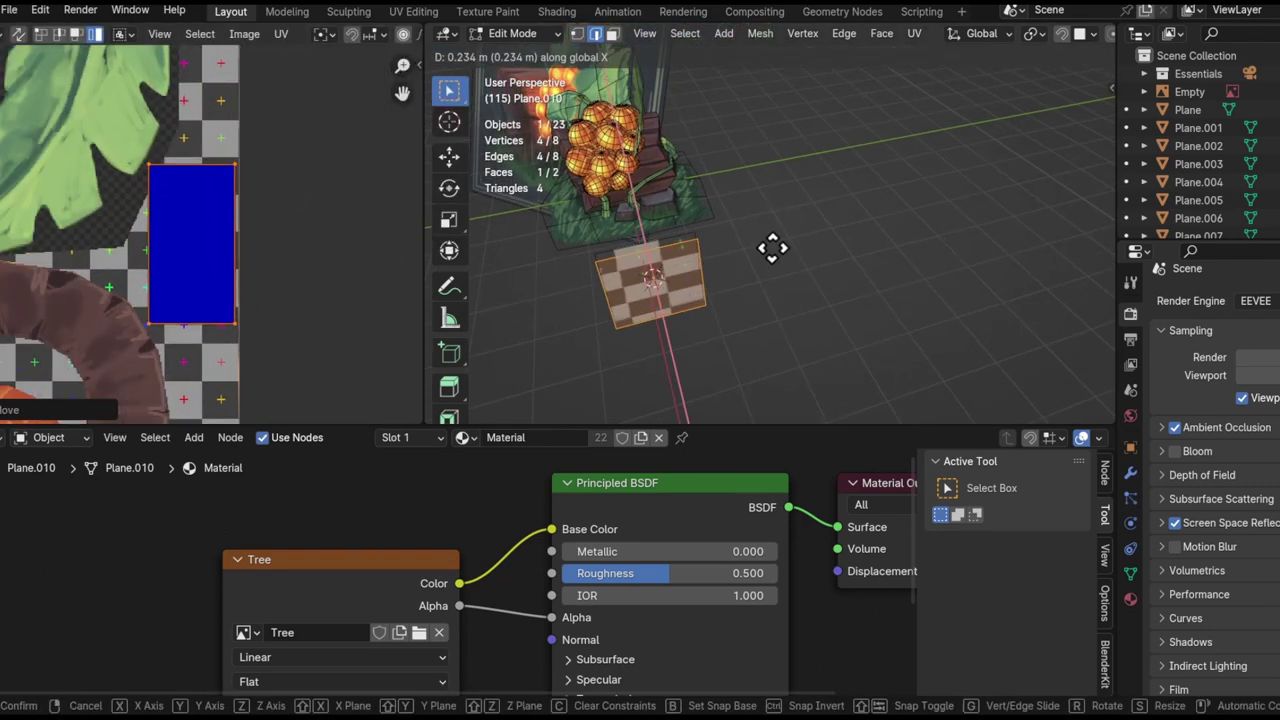
key("shift+d")
left_click(300, 229)
key("g")
left_click(143, 194)
middle_click_drag(143, 194, 257, 255)
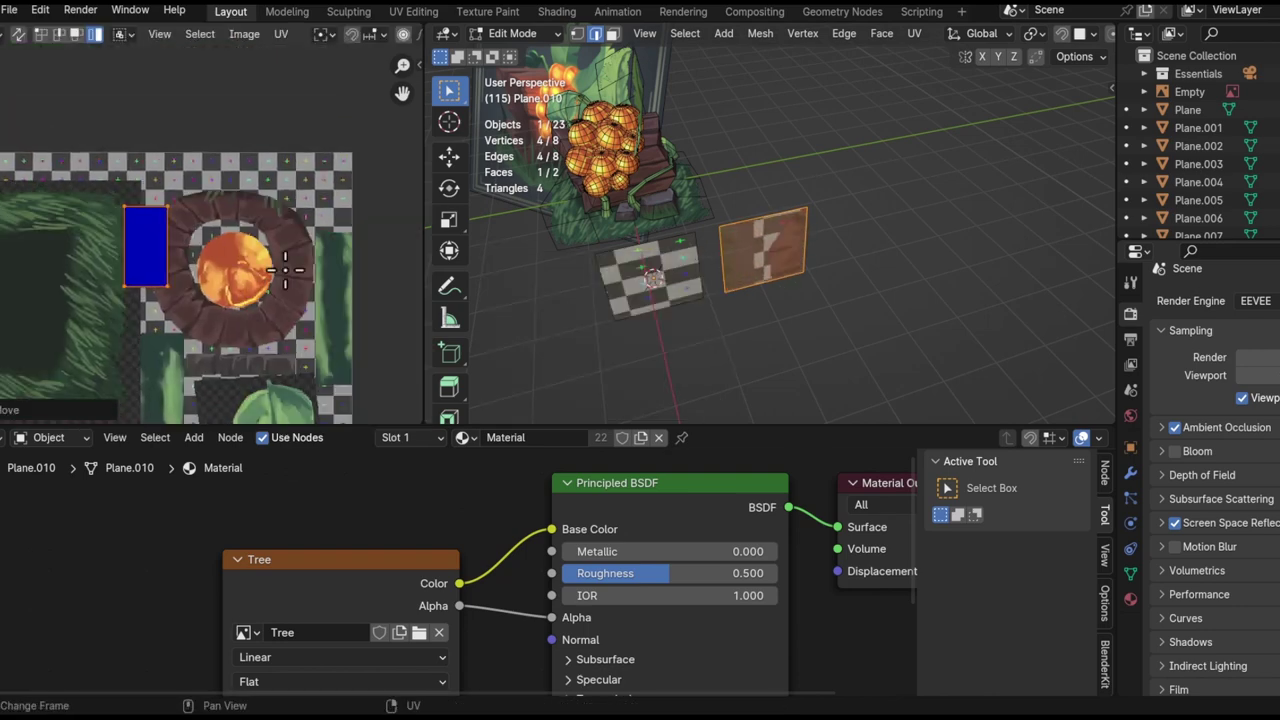
scroll(152, 170, "up", 3)
- Shift another UV face horizontally onto its own area of the texture
key("g")
key("x")
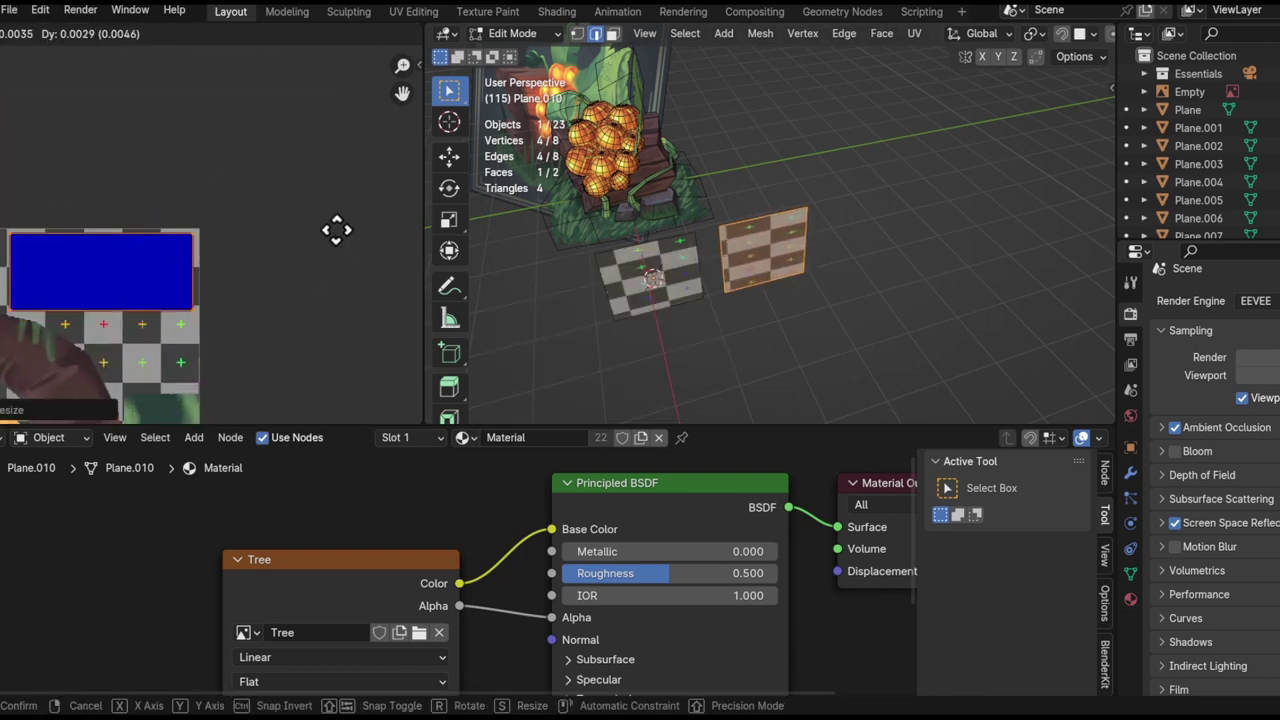
left_click(367, 232)
scroll(367, 232, "down", 3)
key("ctrl+l")
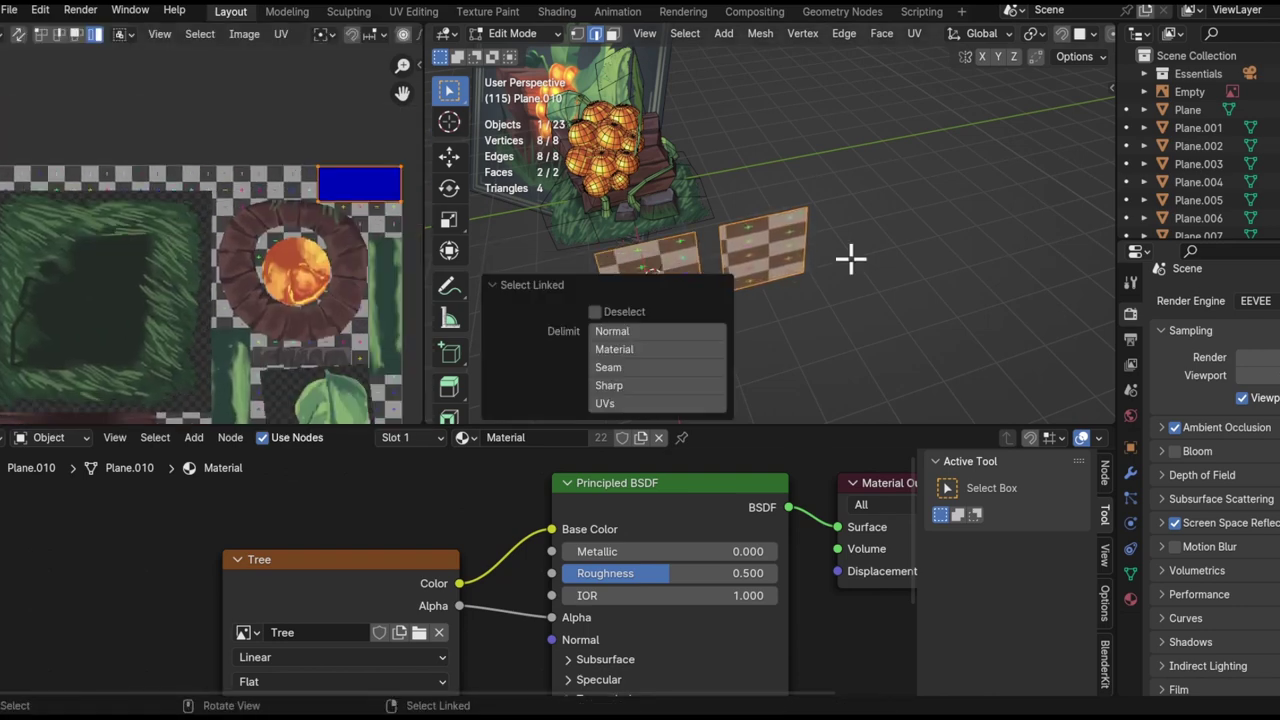
scroll(829, 257, "down", 2)
- Duplicate the card plane twice more, giving each UV face a new texture area
key("shift+d")
scroll(229, 217, "up", 3)
mouse_move(229, 217)
middle_mouse_down()
mouse_move(184, 236)
mouse_move(224, 212)
middle_mouse_up()
scroll(743, 280, "up", 2)
key("shift+d")
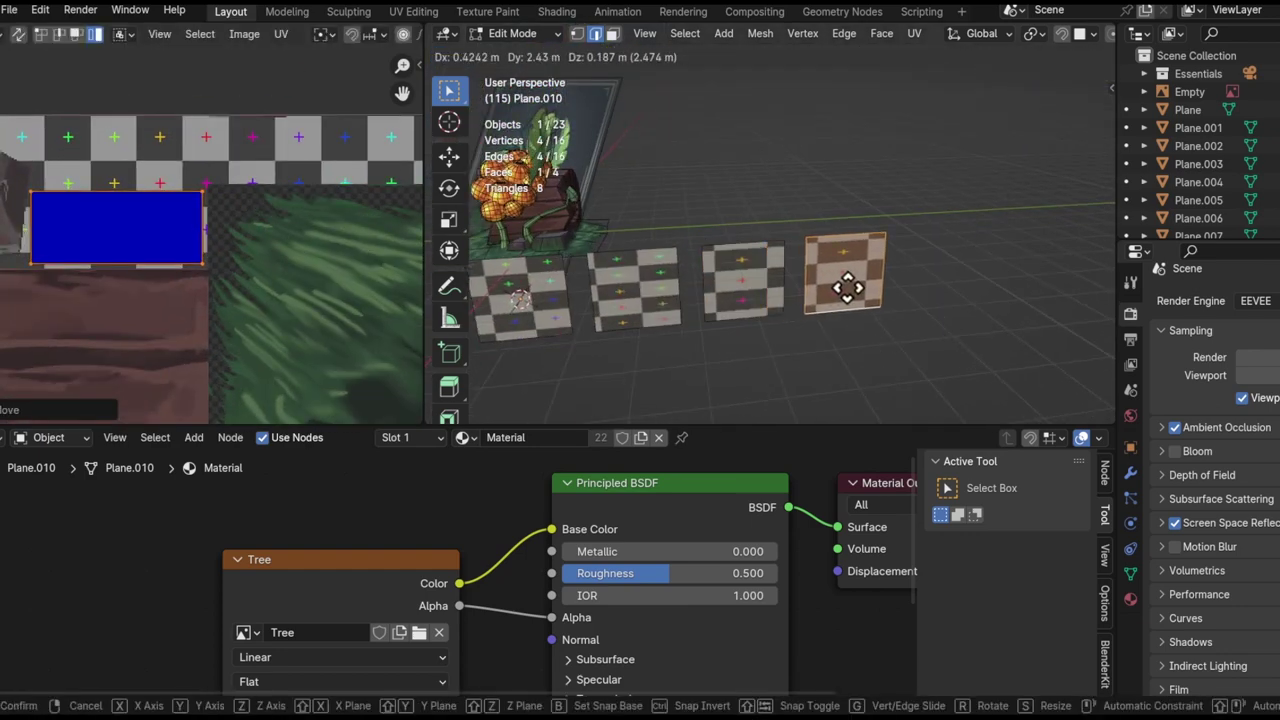
left_click(849, 286)
key("g")
left_click(197, 197)
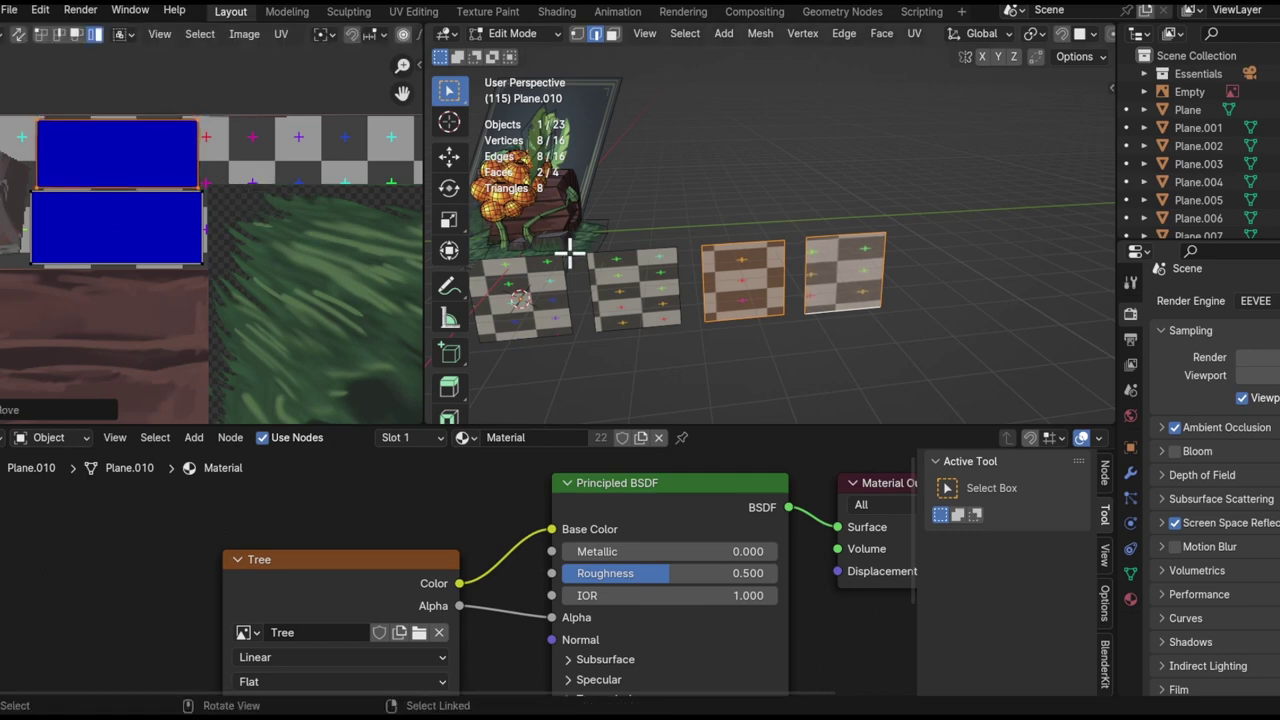
- Select the grass planes and scale them narrower along the Y axis
left_click(570, 254)
key("l")
middle_click_drag(570, 254, 906, 270)
scroll(880, 275, "up", 3)
key("l")
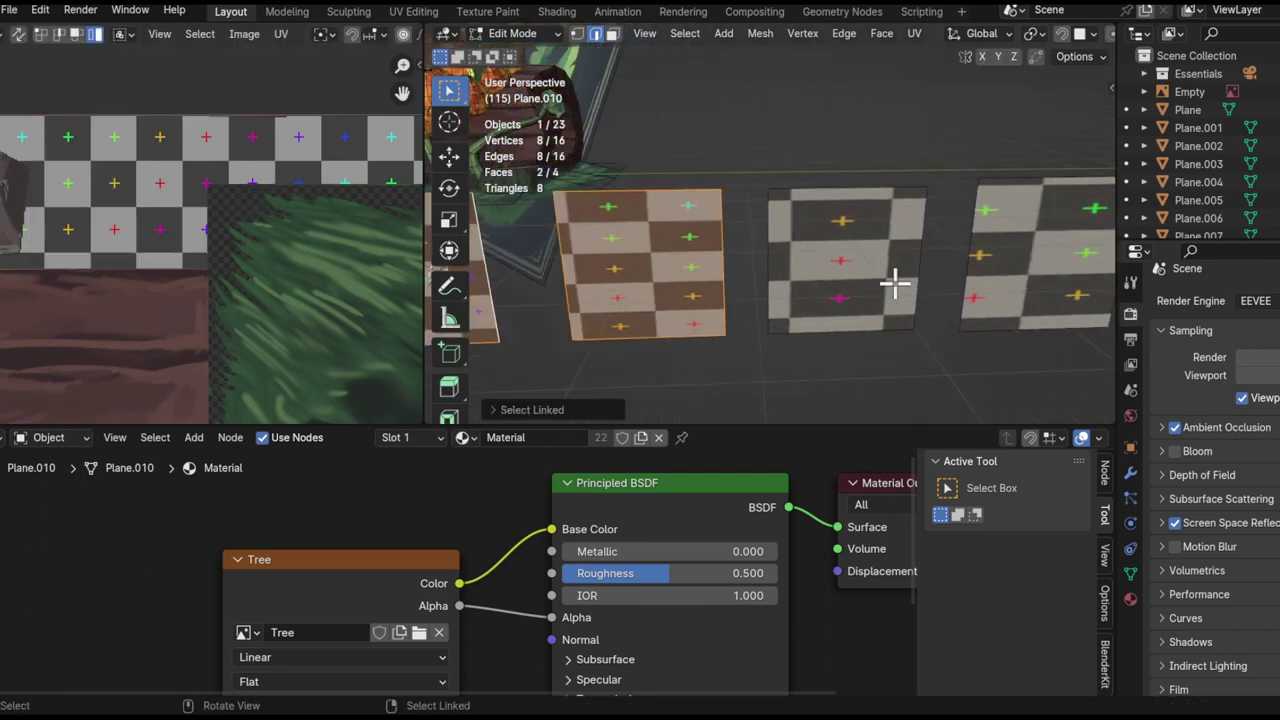
key("s")
key("y")
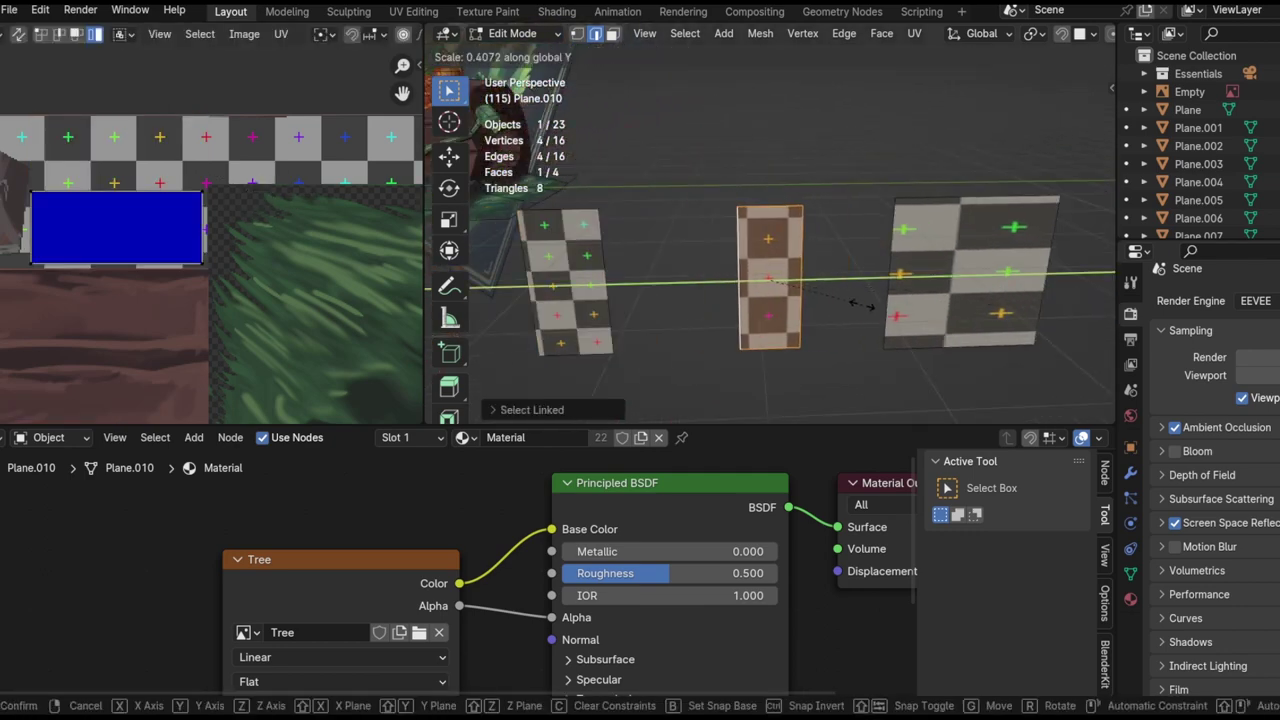
left_click(861, 304)
scroll(671, 277, "down", 5)
- Return to Object Mode, save log.blend, and switch to Texture Paint
key("Tab")
key("ctrl+s")
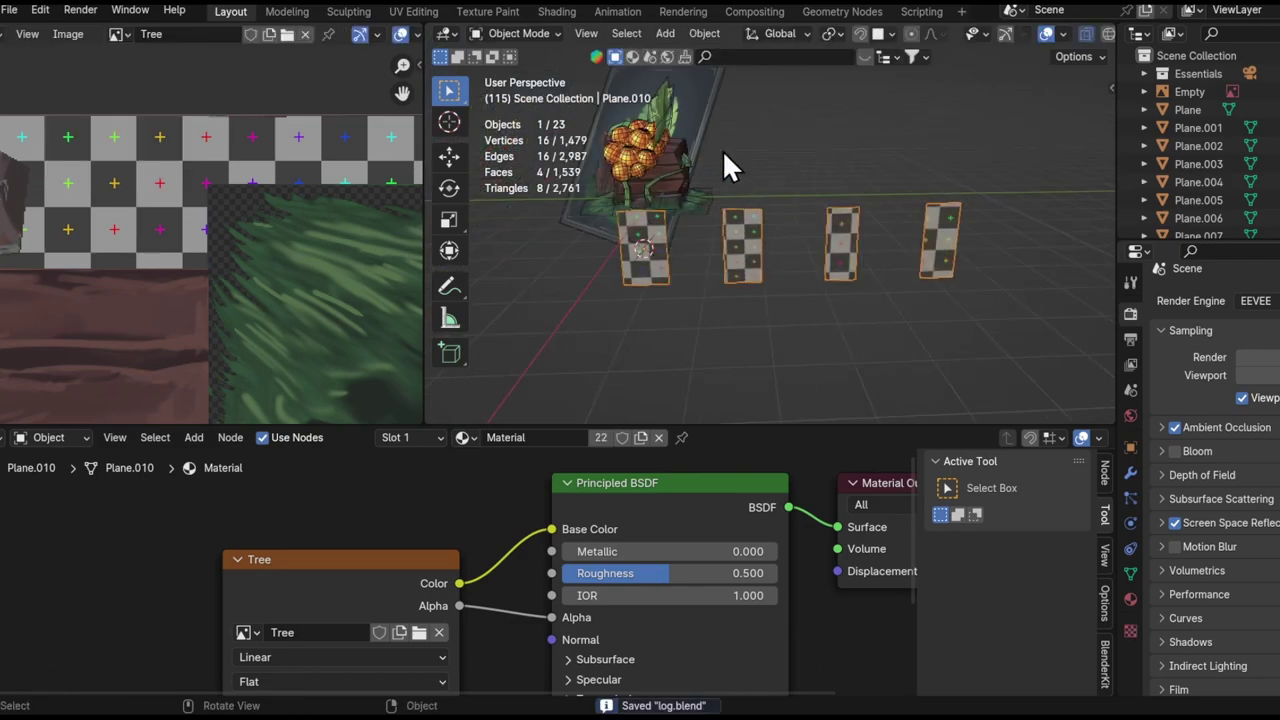
key("ctrl+Tab")
scroll(650, 240, "up", 2)
scroll(650, 240, "up", 2)
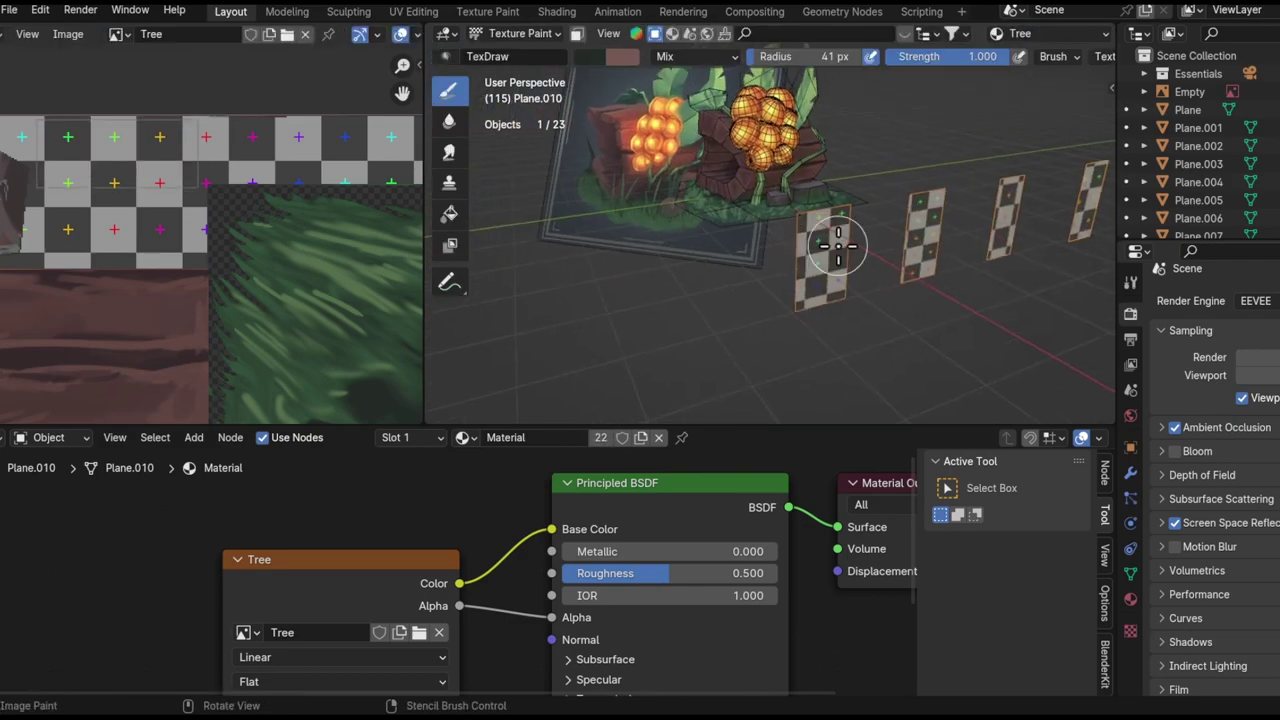
- Maximize the 3D view and paint a green stroke on the left grass plane
key("ctrl+space")
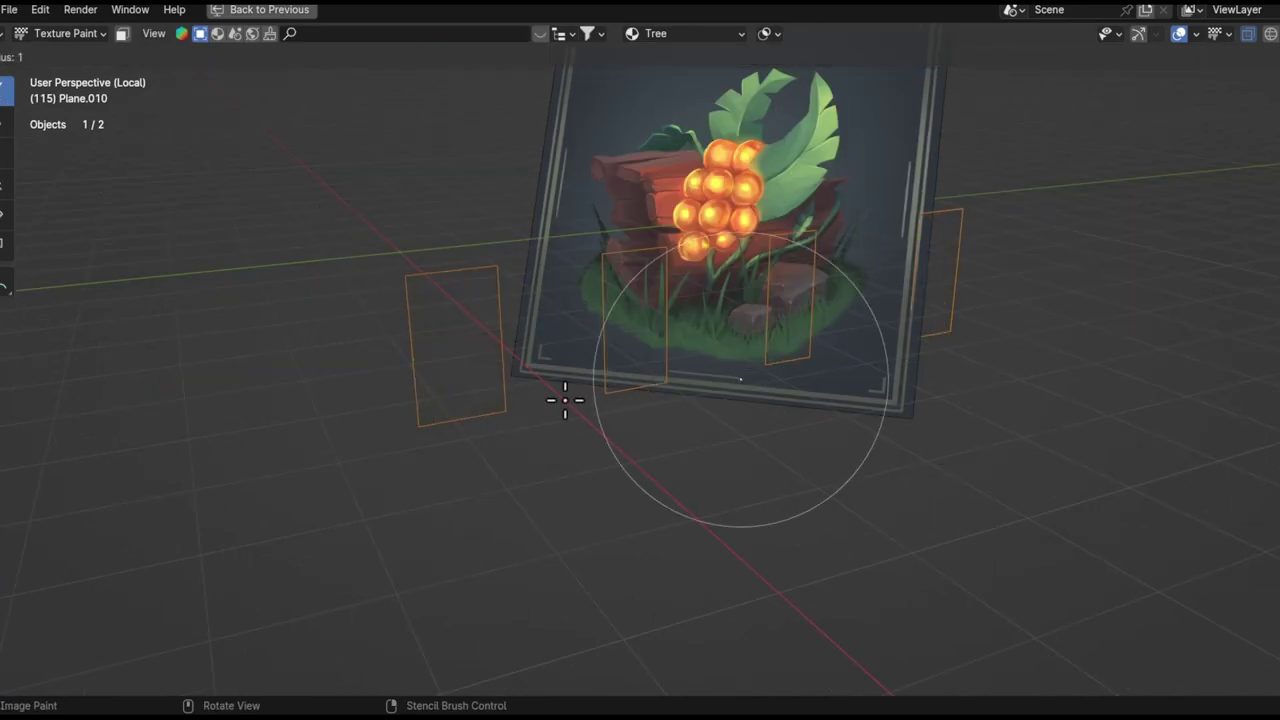
scroll(563, 394, "up", 5)
scroll(543, 508, "up", 2)
scroll(354, 423, "down", 5)
scroll(383, 360, "up", 3)
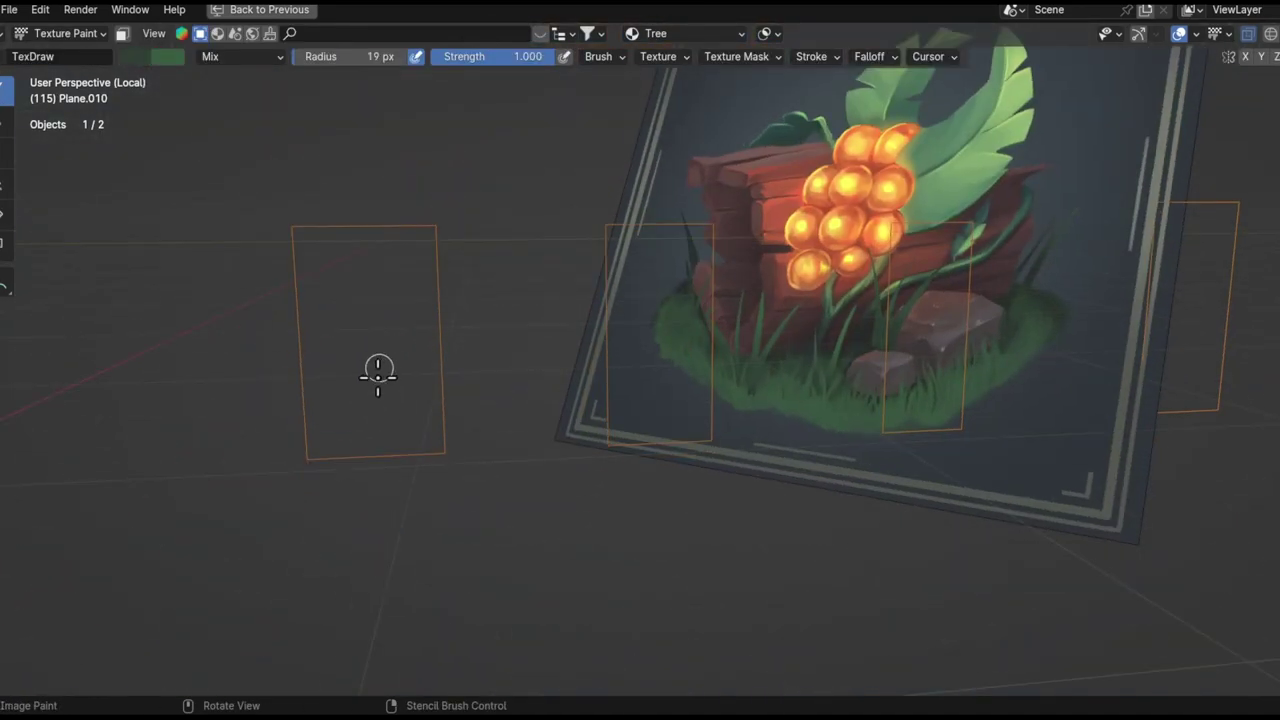
left_click_drag(367, 185, 365, 440)
- Move the linked grass planes along the X axis in Edit Mode
mouse_move(426, 483)
middle_mouse_down()
mouse_move(551, 443)
mouse_move(578, 400)
middle_mouse_up()
scroll(586, 480, "down", 3)
scroll(497, 489, "down", 2)
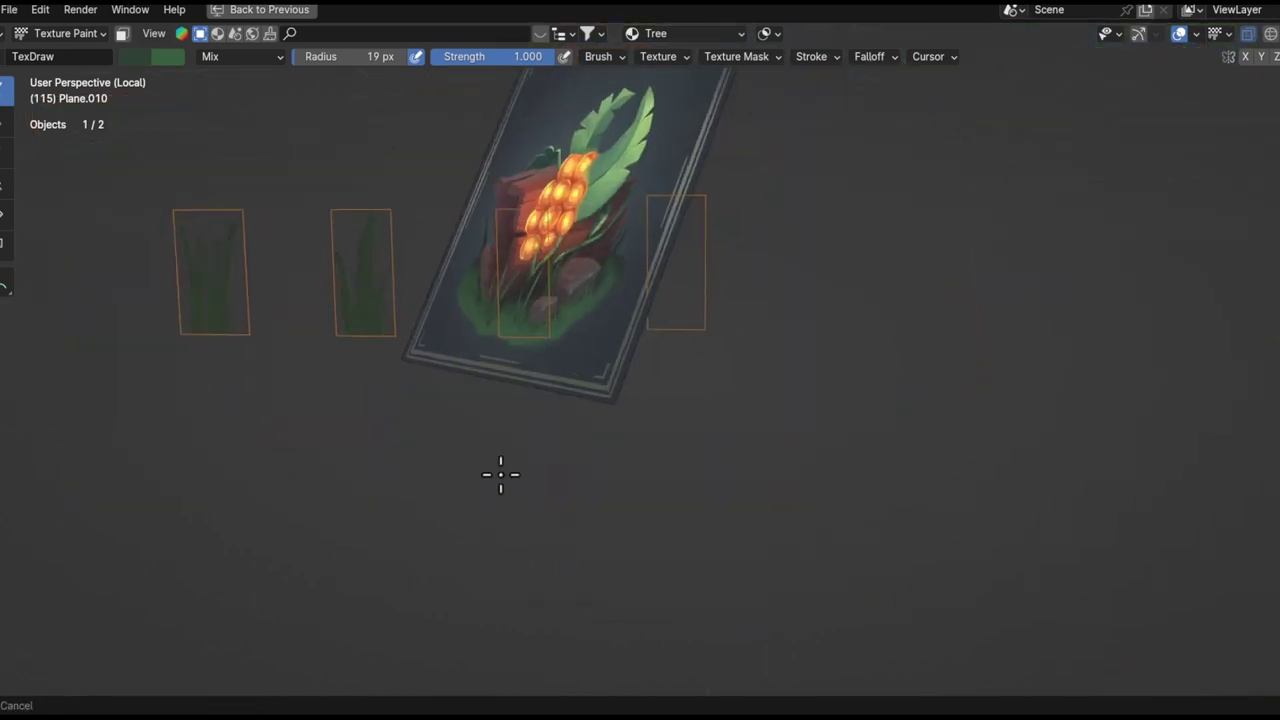
key("Tab")
scroll(537, 220, "up", 2)
key("l")
key("g")
key("x")
left_click(957, 407)
- Frame the lower grass plane and paint two clumps of green grass blades
middle_click_drag(1026, 220, 674, 403)
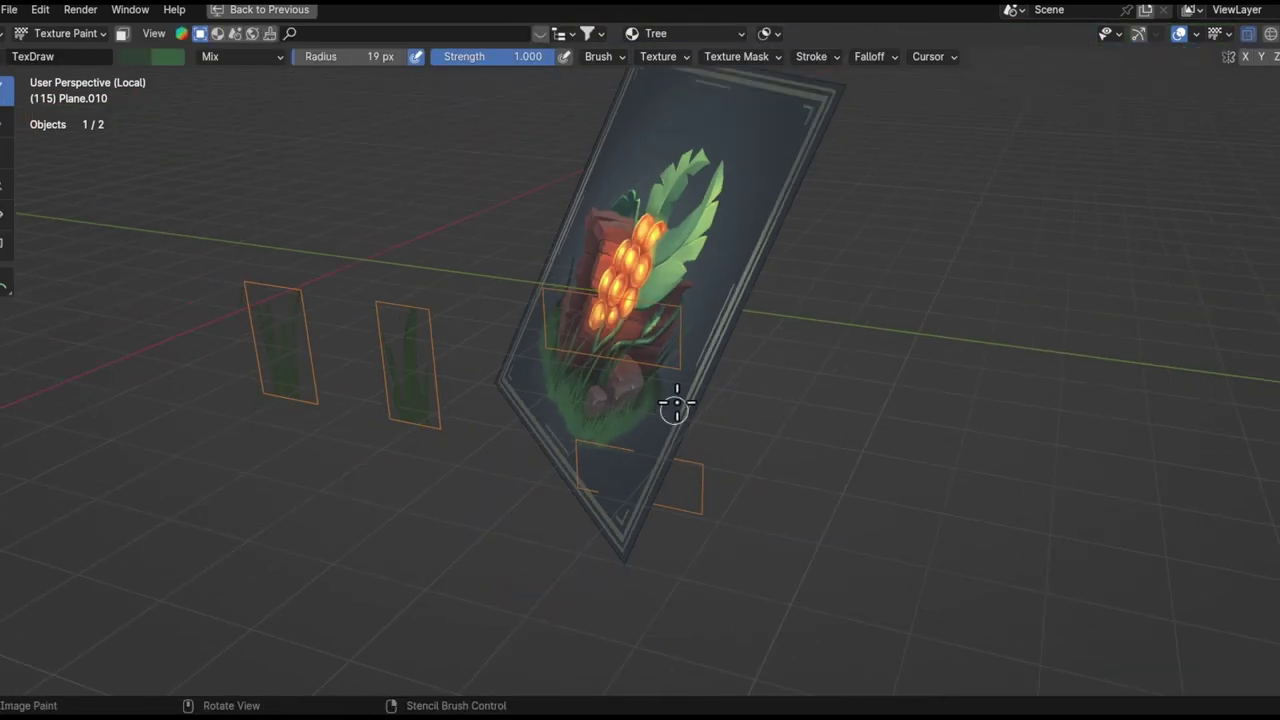
mouse_move(750, 410)
middle_mouse_down()
mouse_move(593, 322)
mouse_move(523, 449)
mouse_move(431, 372)
middle_mouse_up()
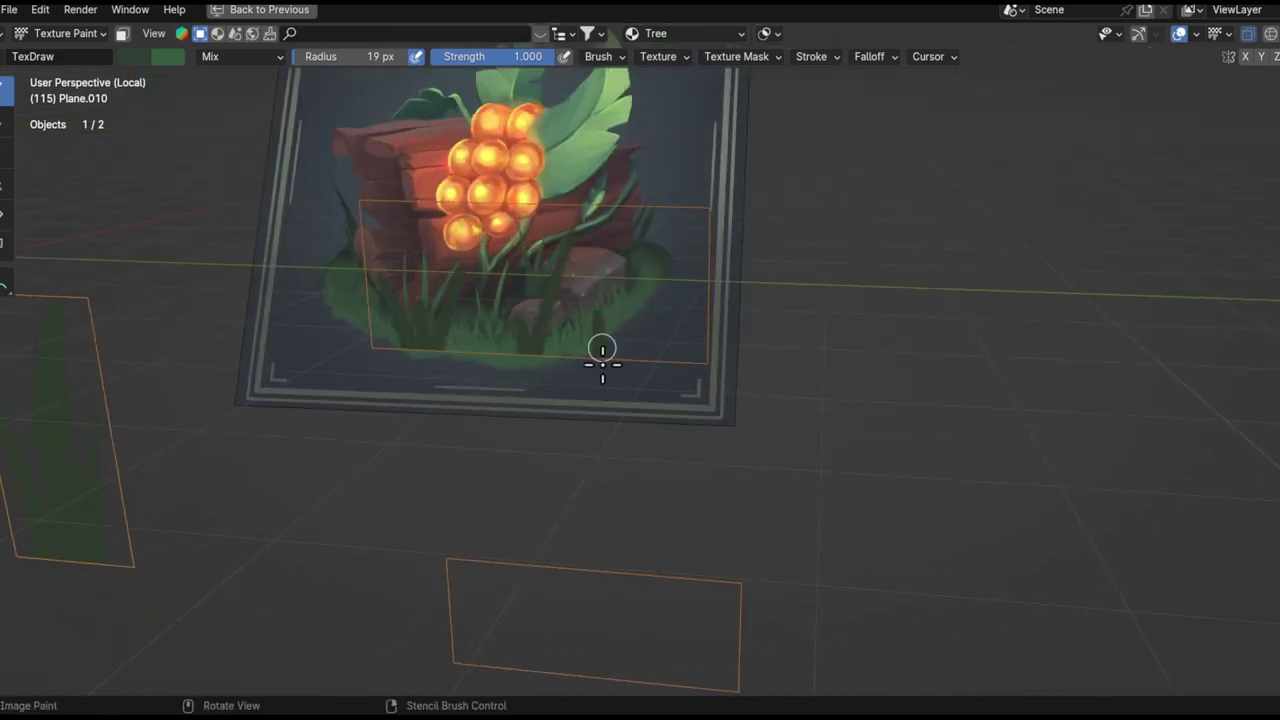
middle_click_drag(608, 352, 491, 352)
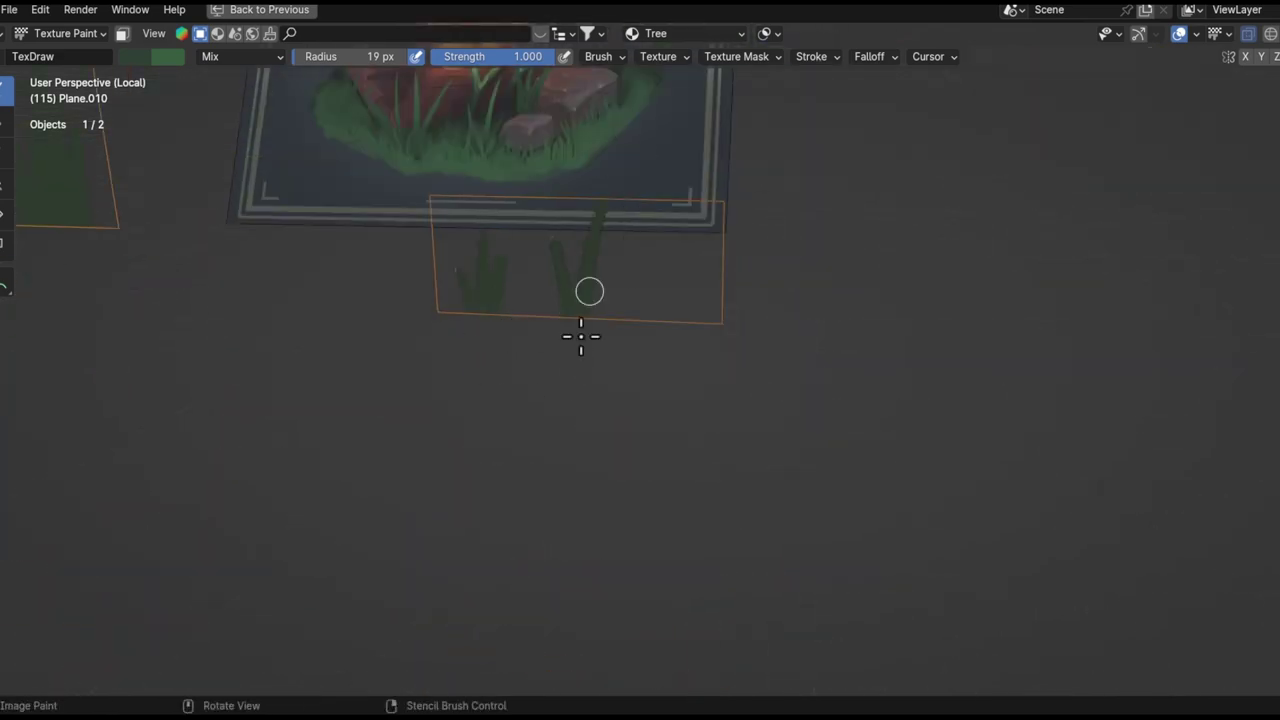
key("KP_Decimal")
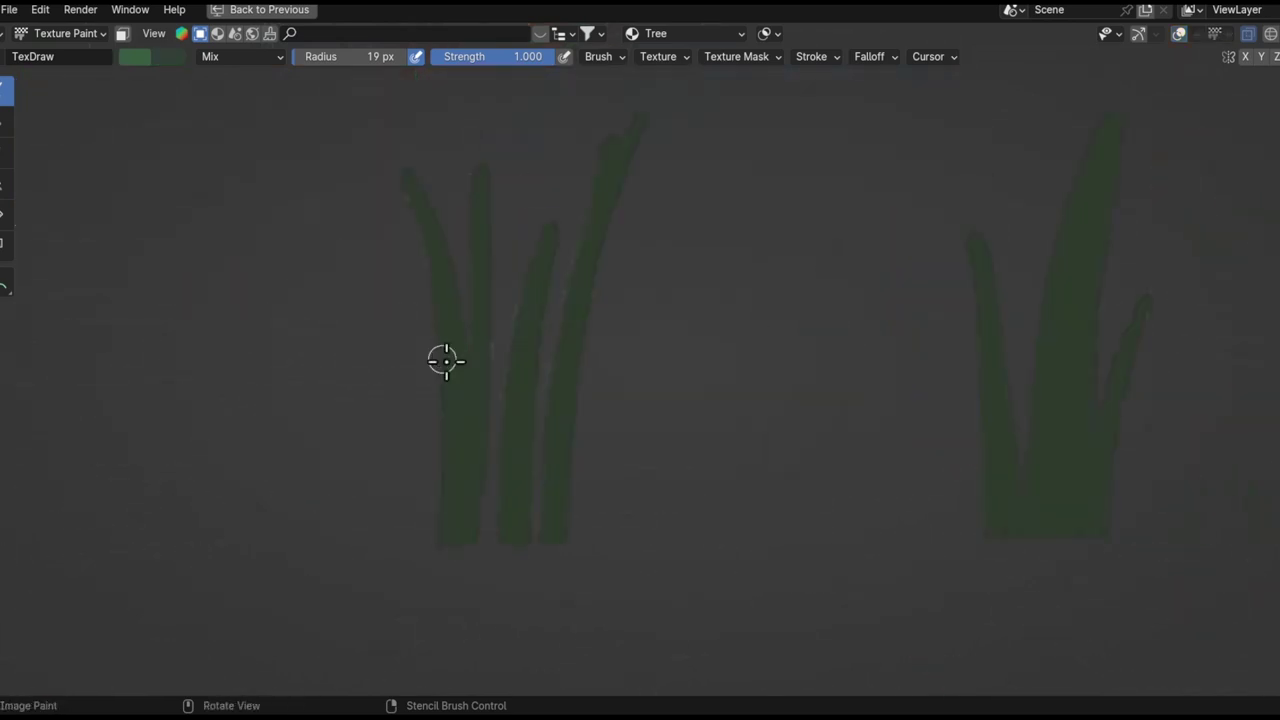
left_click_drag(426, 186, 457, 437)
left_click_drag(630, 125, 551, 440)
middle_click_drag(980, 320, 540, 320, "shift")
left_click_drag(522, 258, 567, 488)
left_click_drag(660, 183, 605, 455)
left_click_drag(715, 320, 712, 390)
- Switch to the Smear brush, set its strength, and smear a blade of the right clump
scroll(712, 390, "down", 4)
middle_click_drag(563, 323, 637, 429)
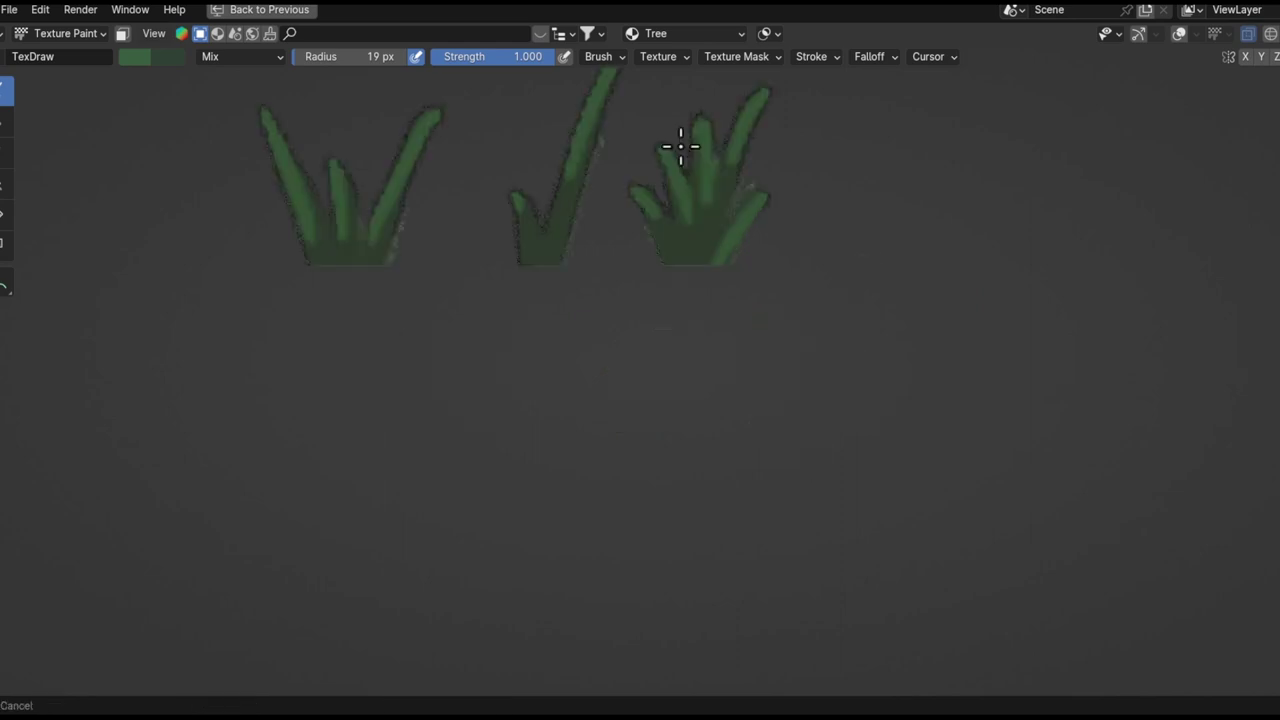
scroll(374, 400, "up", 3)
key("shift+f")
left_click(409, 371)
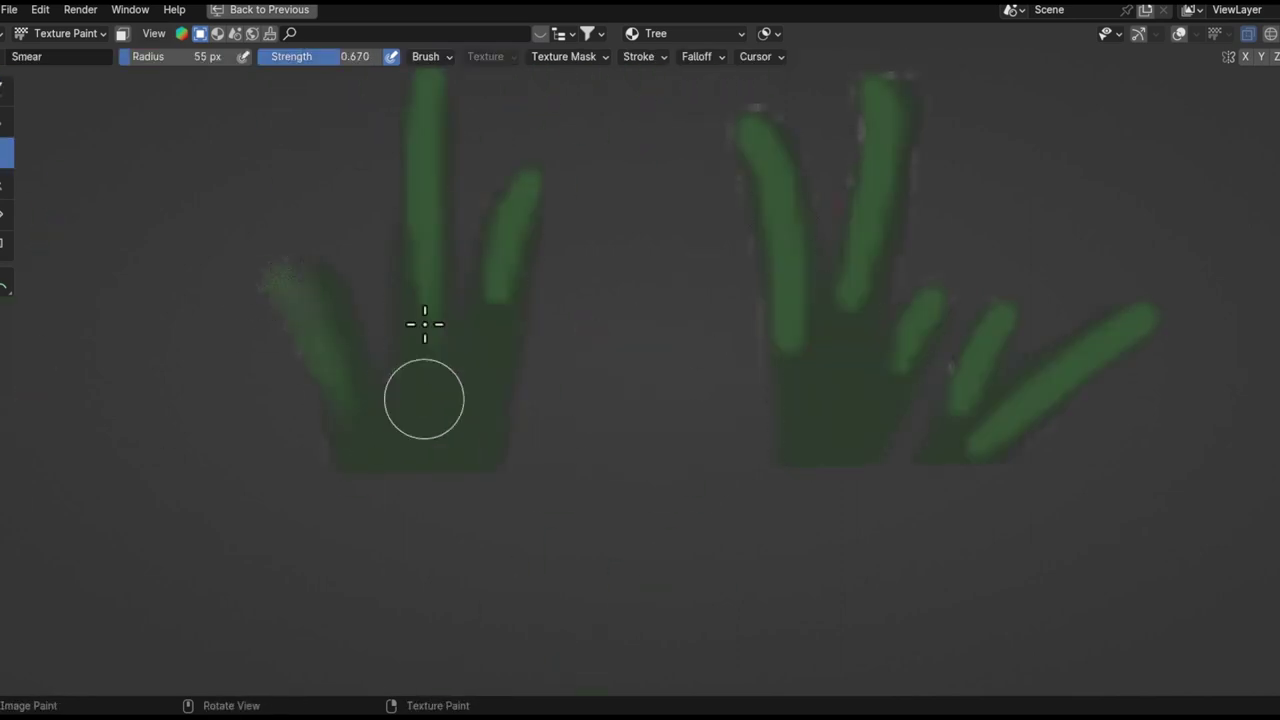
mouse_move(712, 490)
left_mouse_down()
mouse_move(723, 207)
mouse_move(777, 371)
left_mouse_up()
scroll(777, 371, "down", 5)
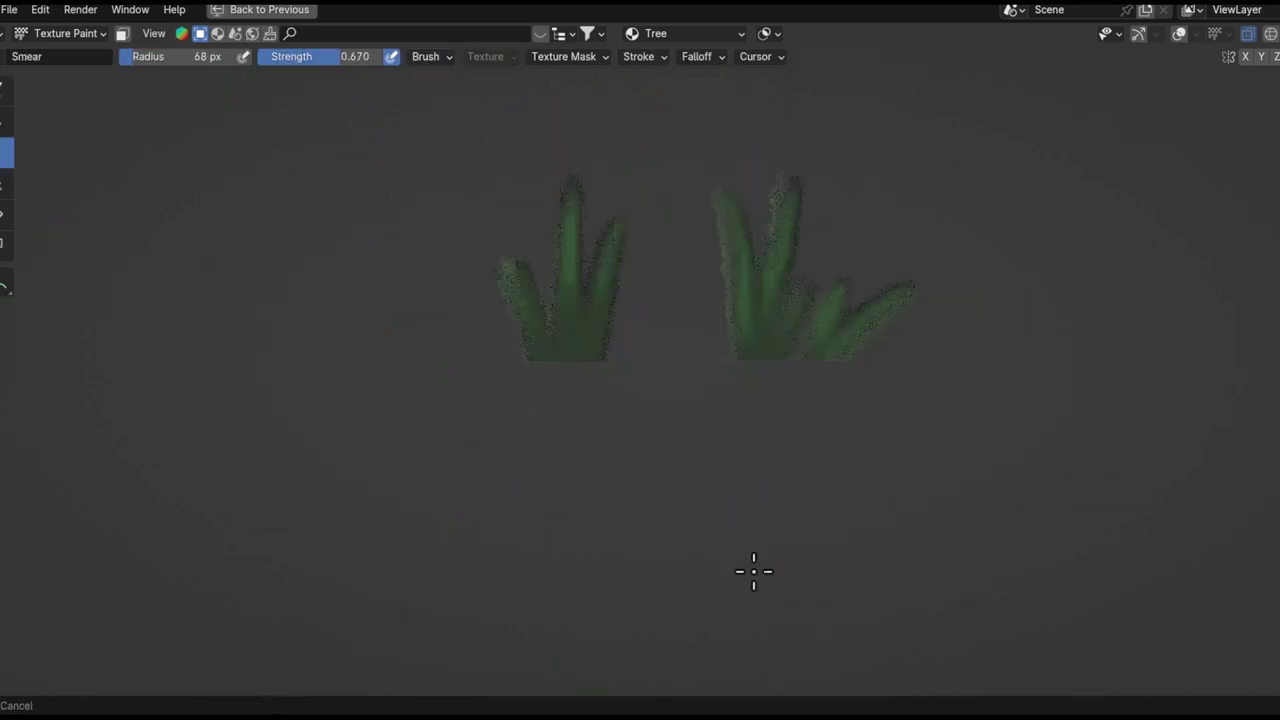
scroll(751, 571, "up", 6)
- Reduce the brush size to 34 px and check the brush settings
middle_click_drag(491, 343, 704, 365)
mouse_move(229, 343)
middle_mouse_down()
mouse_move(546, 371)
mouse_move(289, 557)
mouse_move(576, 265)
mouse_move(491, 443)
middle_mouse_up()
scroll(491, 443, "up", 2)
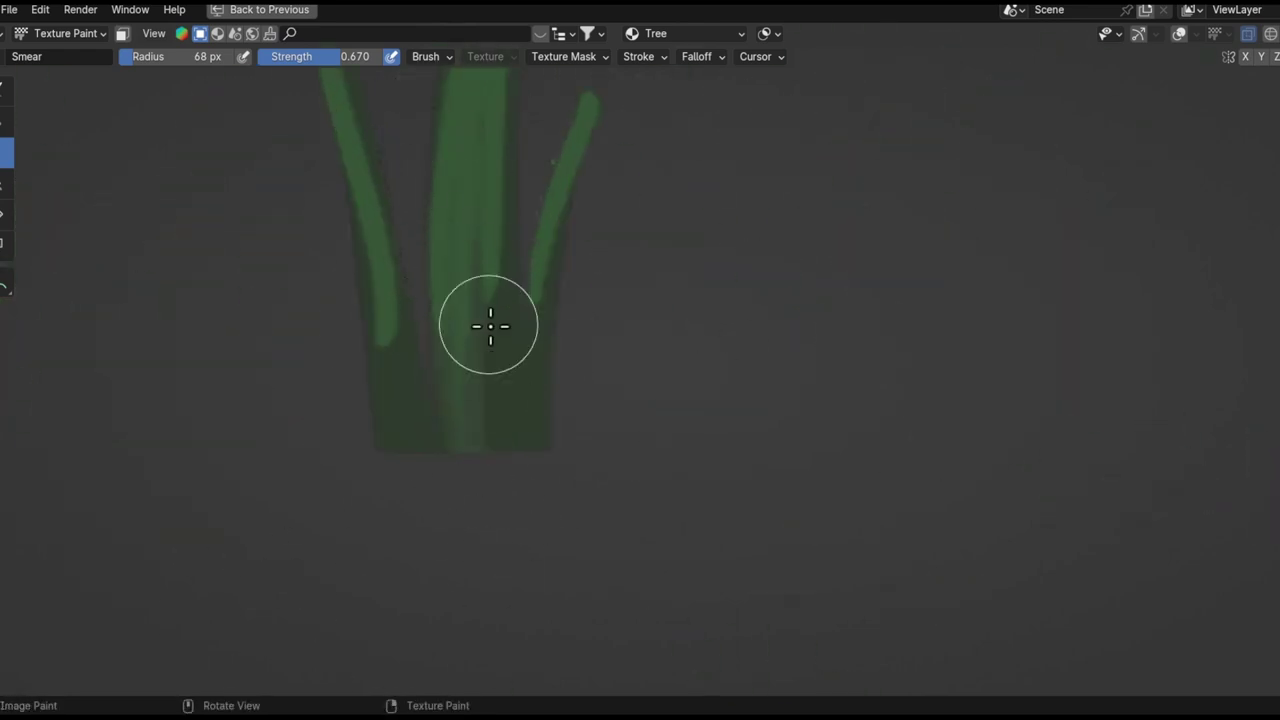
scroll(491, 323, "up", 2)
scroll(509, 514, "down", 2)
scroll(614, 429, "down", 3)
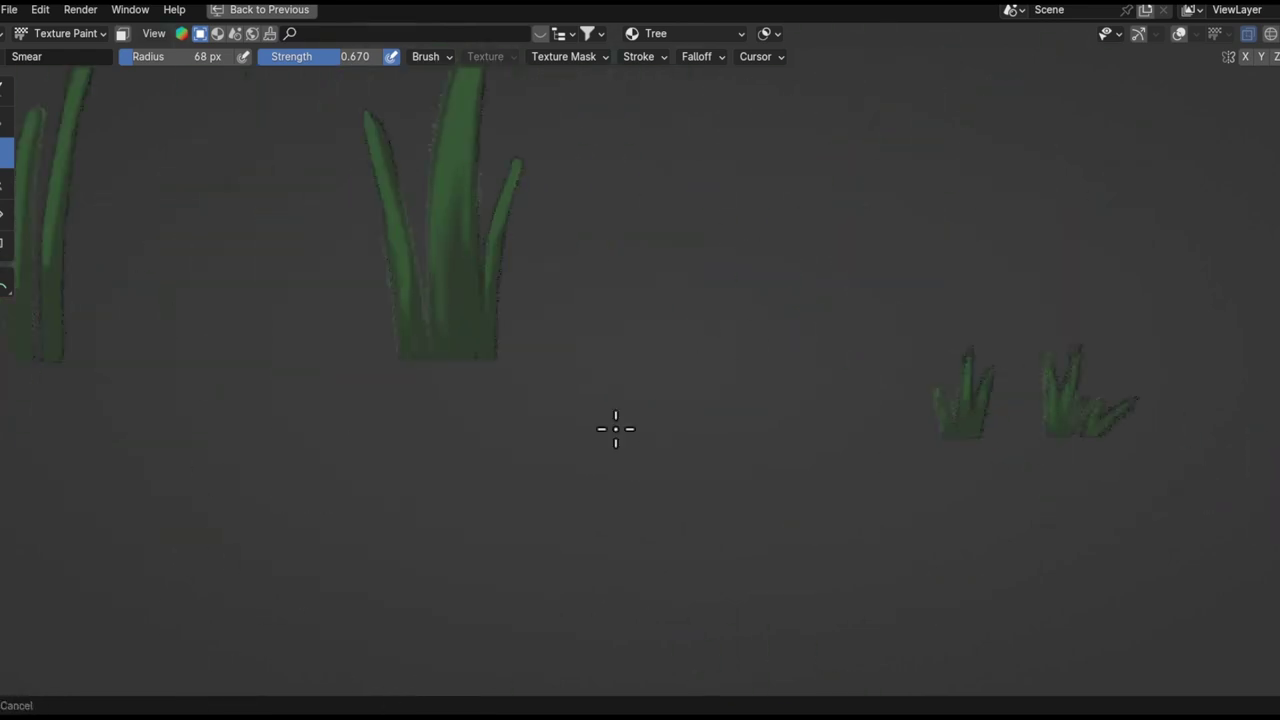
scroll(385, 219, "up", 5)
scroll(228, 222, "down", 3)
scroll(346, 277, "up", 4)
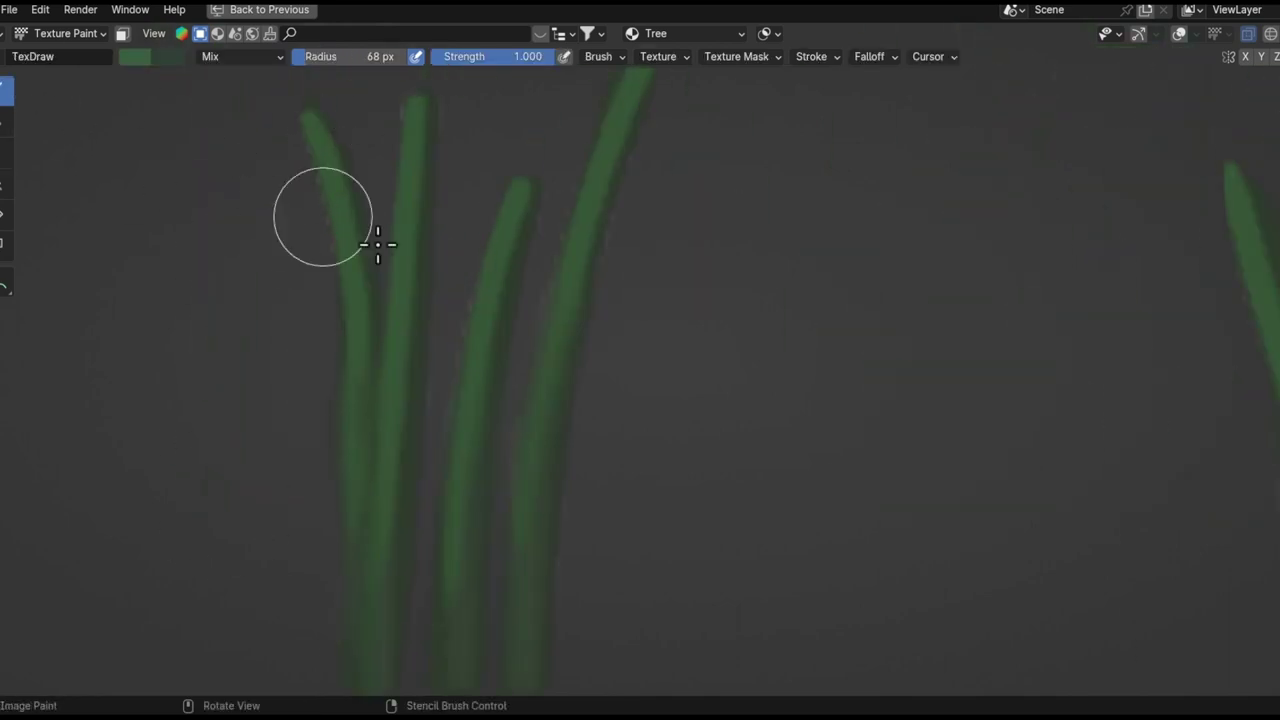
middle_click_drag(314, 330, 307, 497)
middle_click_drag(402, 430, 502, 286, "shift")
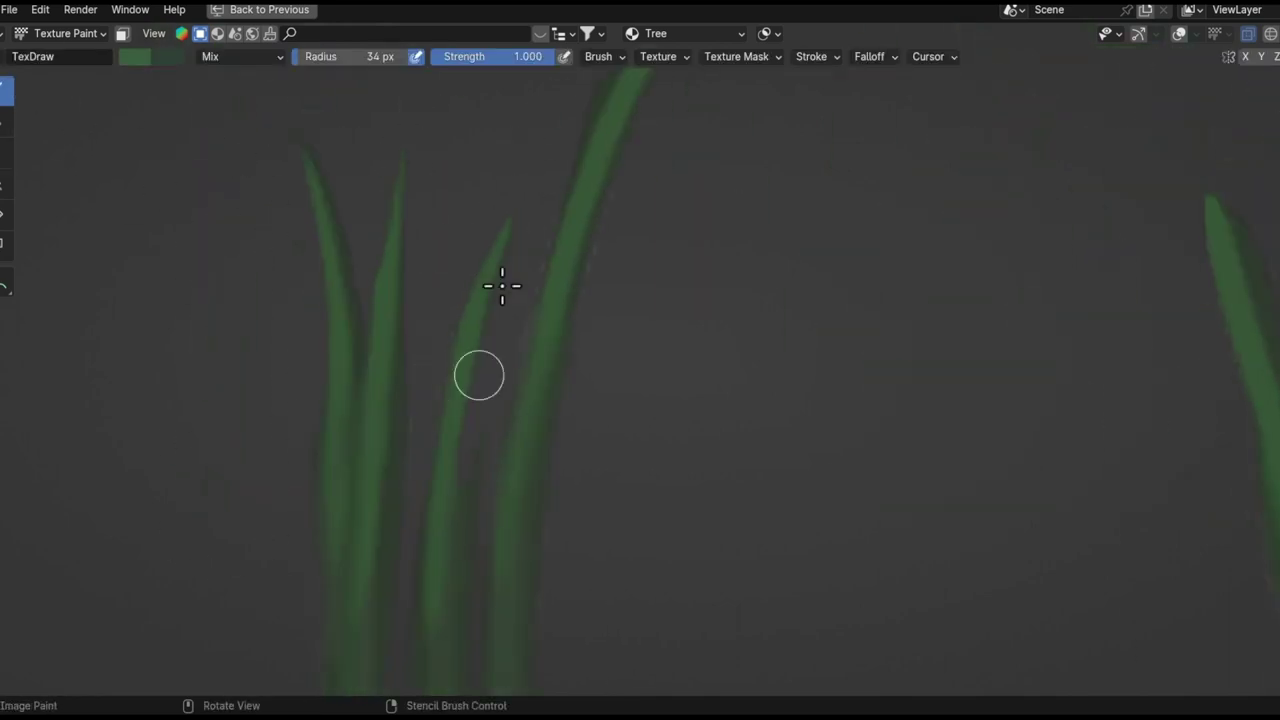
mouse_move(560, 115)
middle_mouse_down()
mouse_move(449, 586)
mouse_move(449, 317)
mouse_move(514, 509)
mouse_move(428, 382)
middle_mouse_up()
left_click(605, 57)
- Inspect the painted grass clumps, then return to Object Mode and isolate them in local view
mouse_move(630, 110)
middle_mouse_down()
mouse_move(648, 199)
mouse_move(383, 313)
mouse_move(520, 120)
middle_mouse_up()
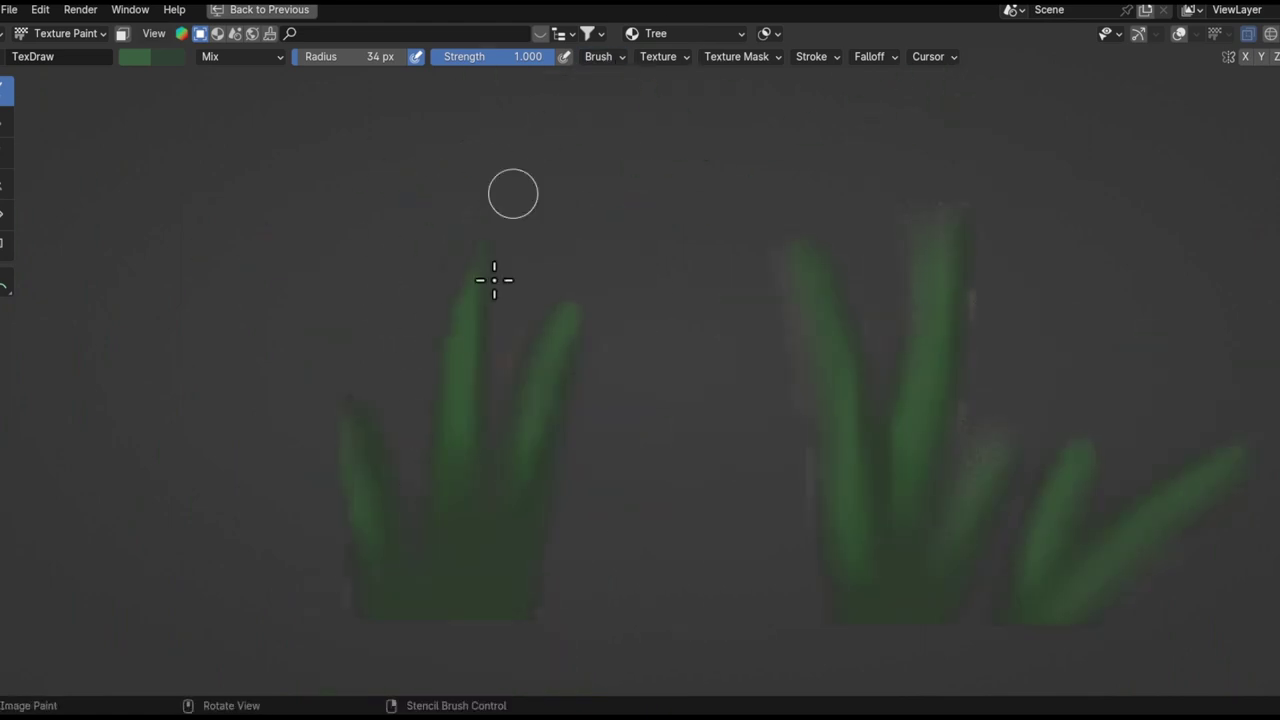
middle_click_drag(583, 391, 258, 669)
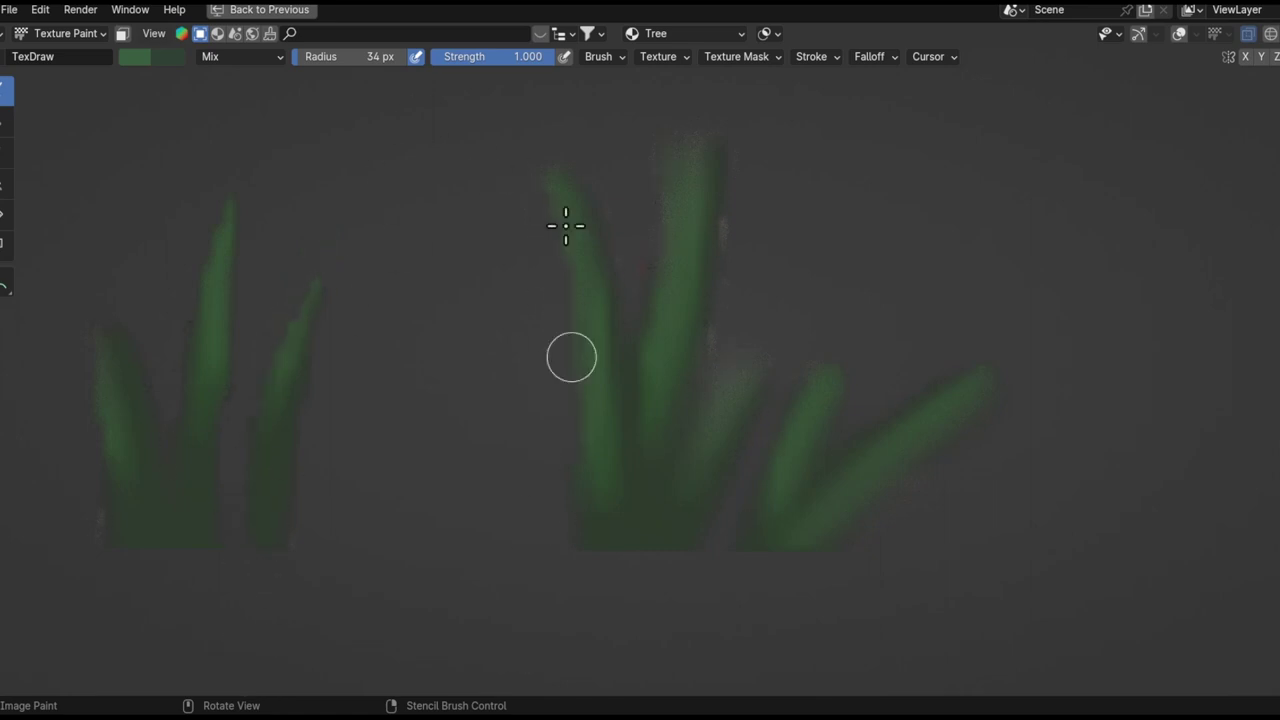
middle_click_drag(630, 281, 730, 237)
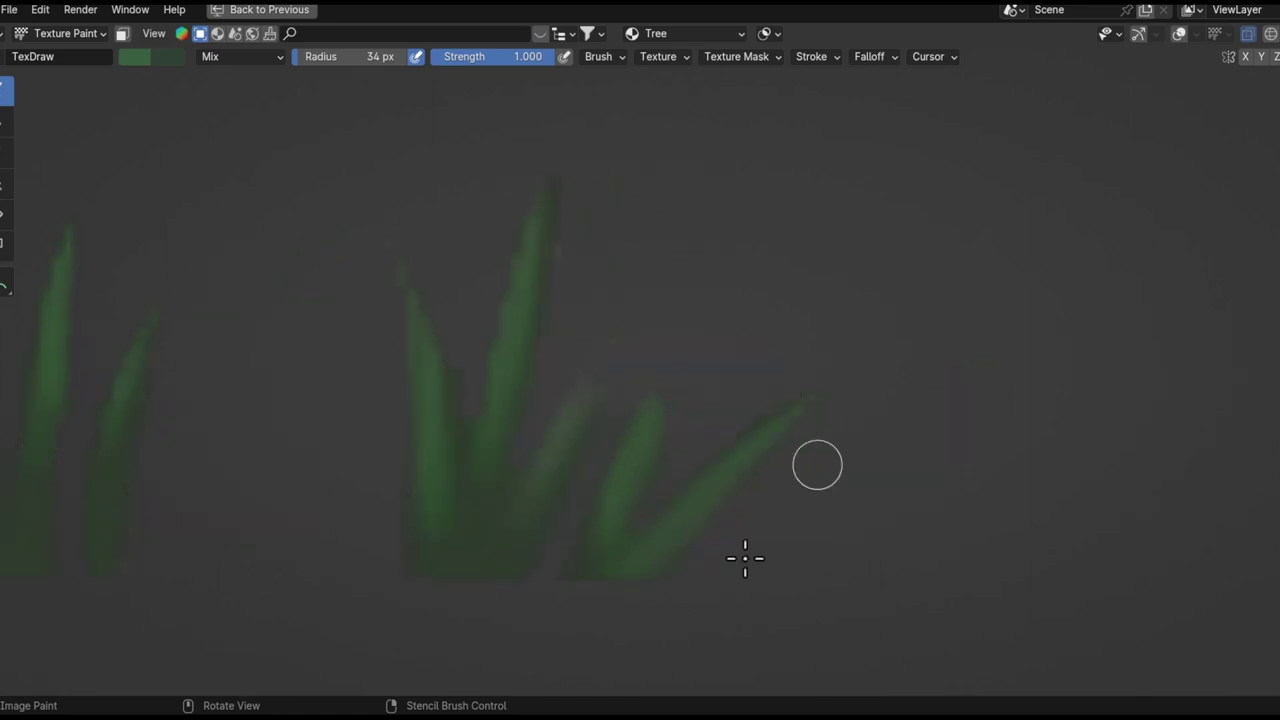
scroll(517, 506, "down", 5)
scroll(489, 383, "up", 5)
middle_click_drag(540, 318, 577, 80)
middle_click_drag(255, 386, 315, 457)
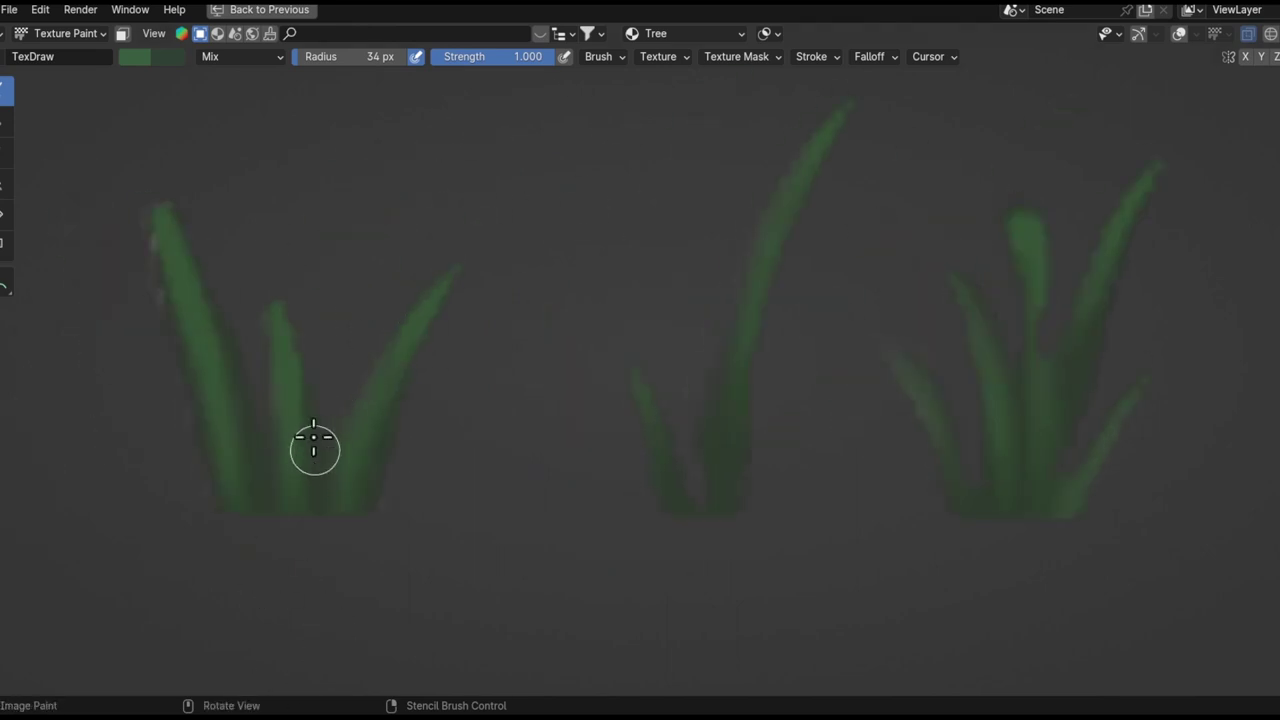
scroll(523, 306, "down", 3)
scroll(543, 457, "down", 5)
key("ctrl+Tab")
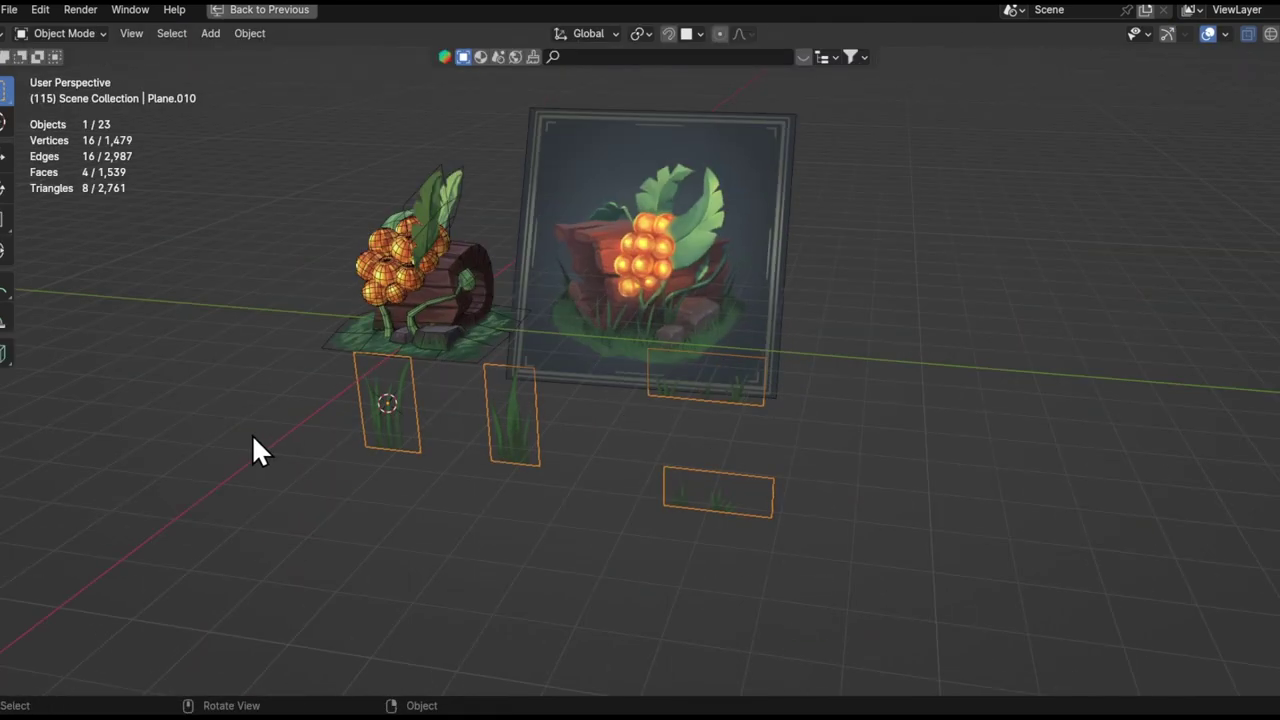
key("slash")
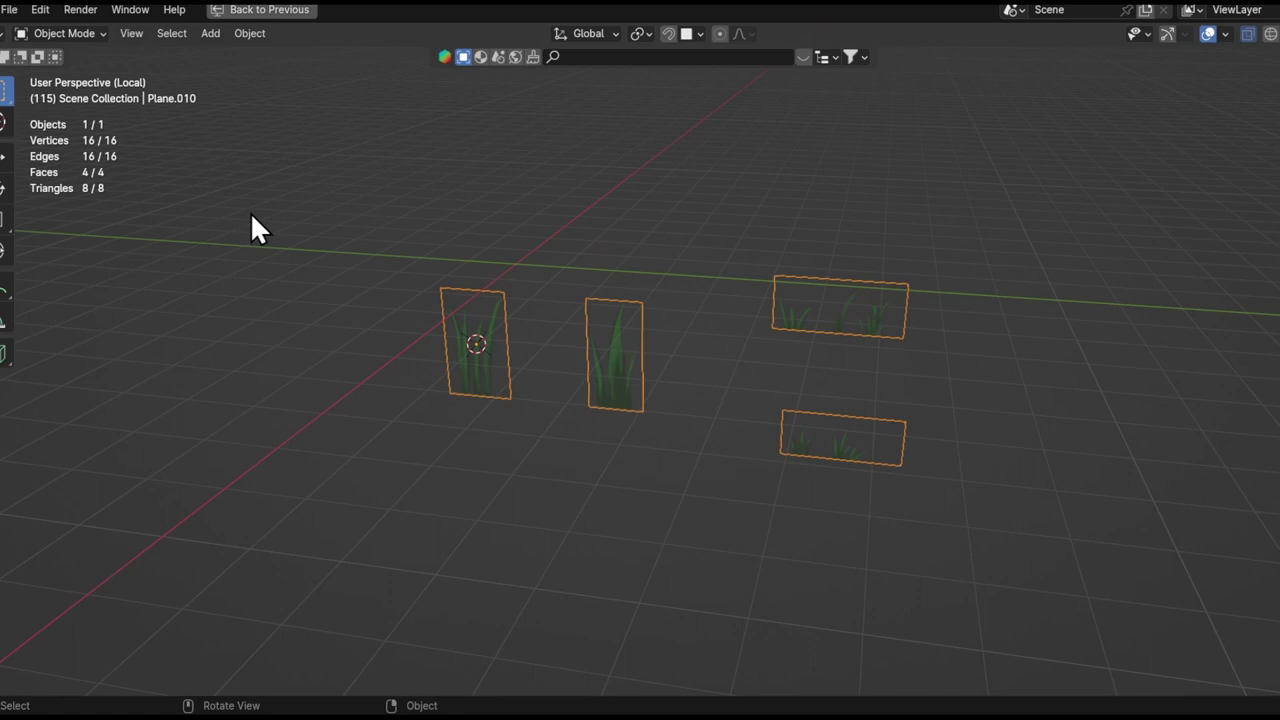
- Bring back the full scene and nudge the selected grass-plane face in Edit Mode
key("KP_Divide")
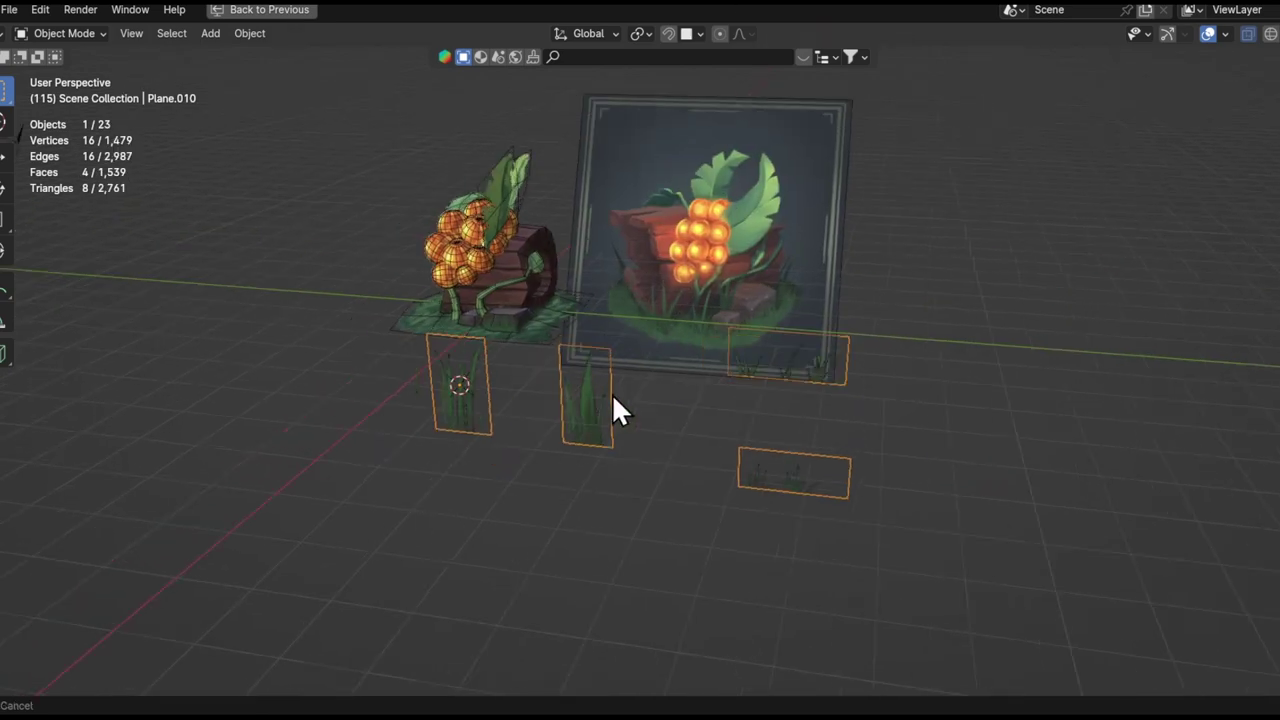
key("Tab")
key("g")
left_click(740, 408)
middle_click_drag(740, 408, 837, 423)
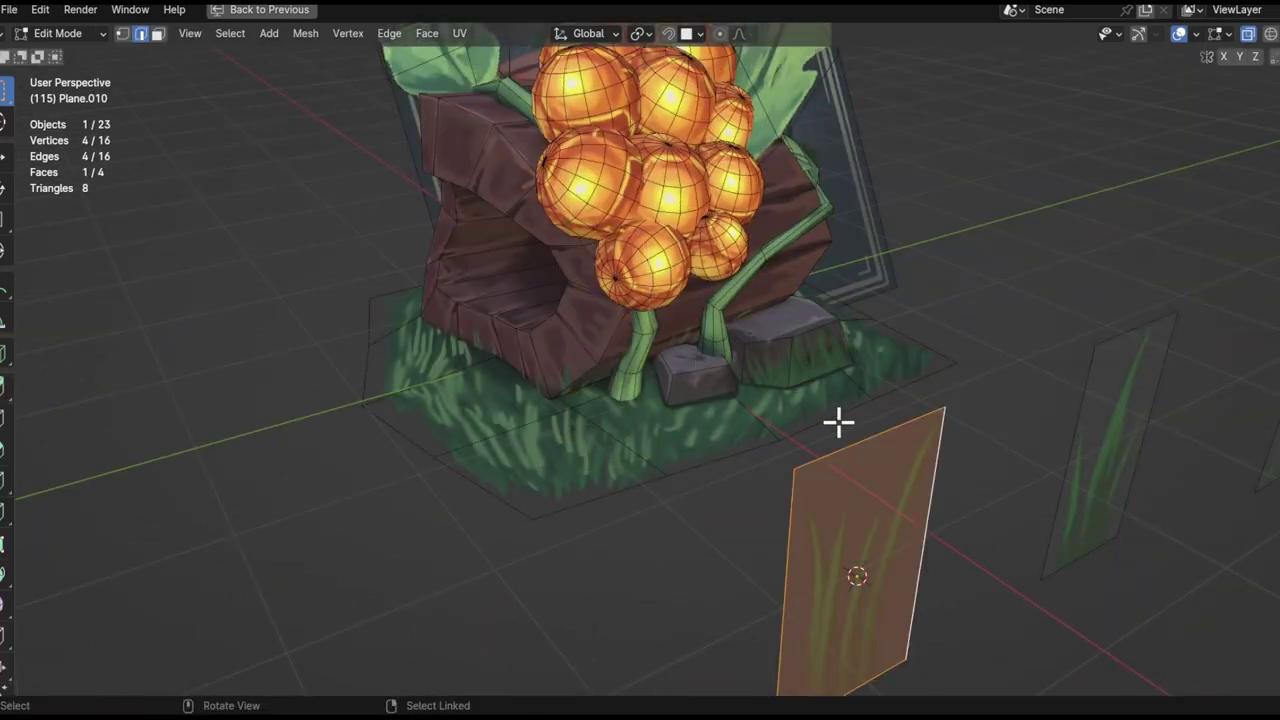
- Add loop cuts across the grass card planes, including the right plane
key("ctrl+r")
scroll(531, 489, "up", 1)
left_click(531, 489)
mouse_move(531, 489)
middle_mouse_down()
mouse_move(857, 437)
mouse_move(983, 366)
middle_mouse_up()
key("ctrl+r")
left_click(1000, 480)
left_click(840, 366)
- Slide the new cut edges on the right plane into place and select its faces
middle_click_drag(834, 443, 717, 323)
key("ctrl+r")
left_click(717, 323)
key("g")
key("g")
left_click(906, 443)
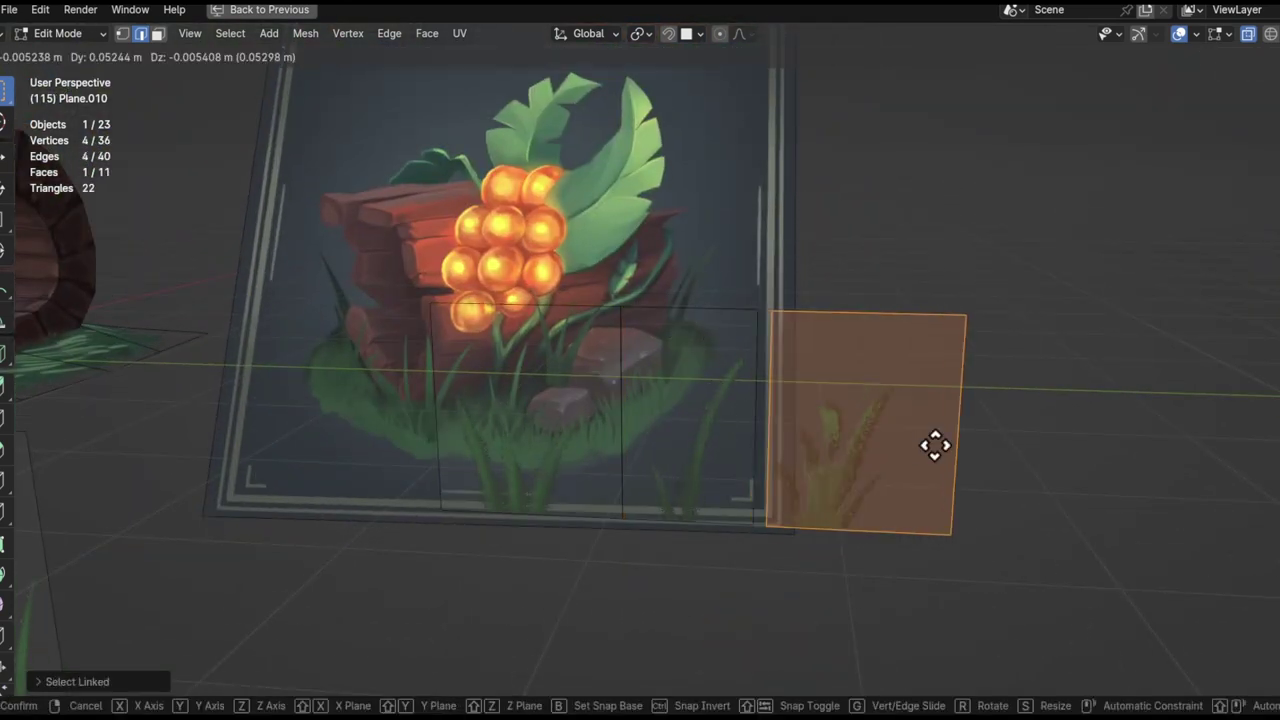
left_click(820, 420, "shift")
middle_click_drag(820, 420, 265, 517)
- Loop-cut the left grass plane and push its middle edges sideways along X
key("ctrl+r")
left_click(265, 517)
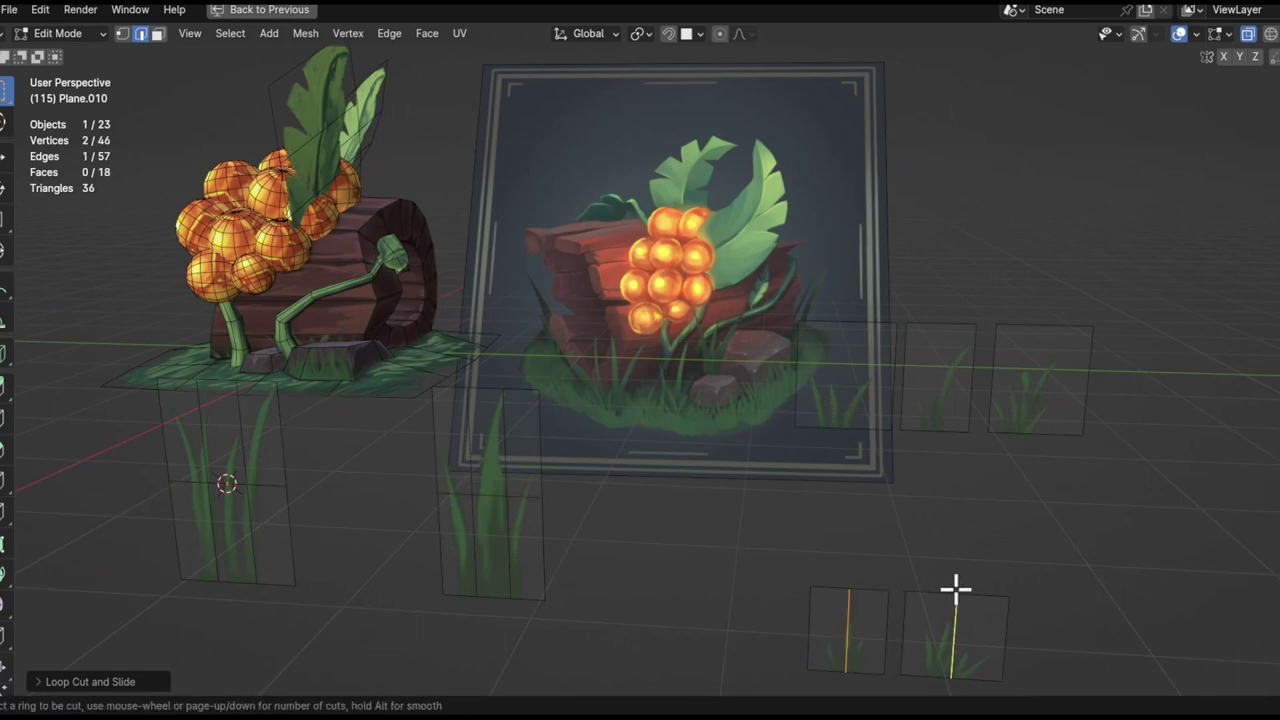
mouse_move(1085, 332)
middle_mouse_down()
mouse_move(926, 366)
mouse_move(929, 534)
middle_mouse_up()
key("g")
key("x")
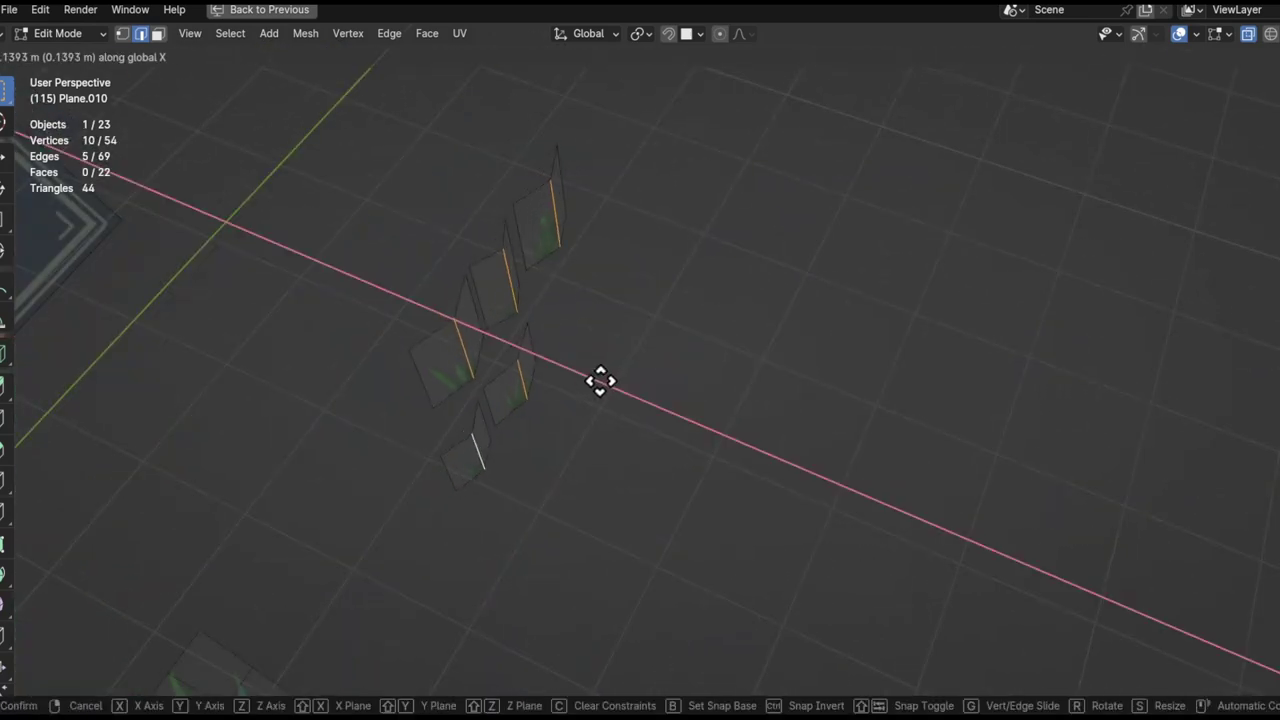
key("Escape")
middle_click_drag(600, 380, 422, 508, "shift")
- Fold the cards by shifting the edges and left-plane faces along X
key("g")
key("x")
left_click(623, 520)
mouse_move(623, 520)
middle_mouse_down()
mouse_move(383, 383)
mouse_move(663, 429)
middle_mouse_up()
left_click(383, 383)
key("g")
key("x")
left_click(631, 434)
- In edge mode, shift the cards' top edges along X to bend them
middle_click_drag(477, 449, 571, 429)
key("2")
left_click(598, 330)
key("g")
key("x")
left_click(586, 307)
mouse_move(586, 307)
middle_mouse_down()
mouse_move(563, 406)
mouse_move(509, 334)
middle_mouse_up()
left_click(509, 334, "shift")
key("g")
key("x")
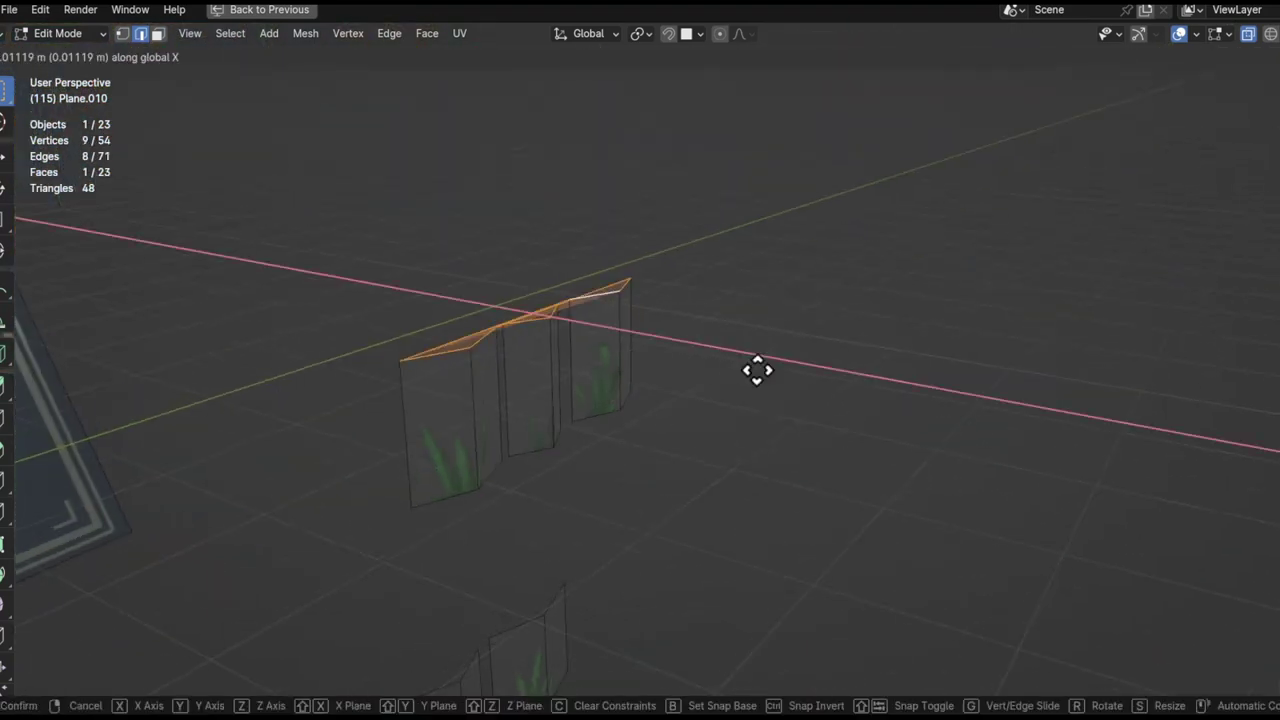
left_click(573, 397)
- Select another whole grass card as a linked piece
middle_click_drag(502, 445, 552, 486)
left_click(552, 486)
key("ctrl+l")
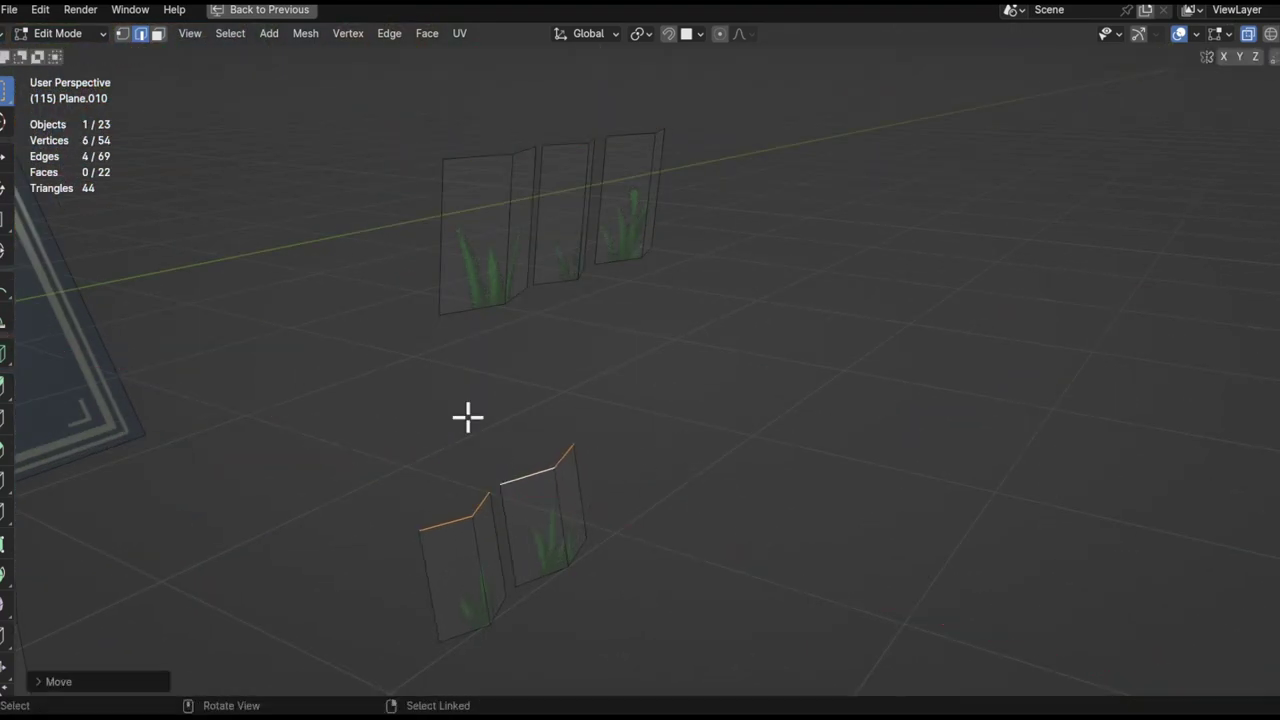
key("KP_Decimal")
mouse_move(491, 354)
middle_mouse_down()
mouse_move(625, 325)
mouse_move(728, 457)
middle_mouse_up()
- Move a grass card beside the rock and rotate it to face outward
key("Tab")
key("Tab")
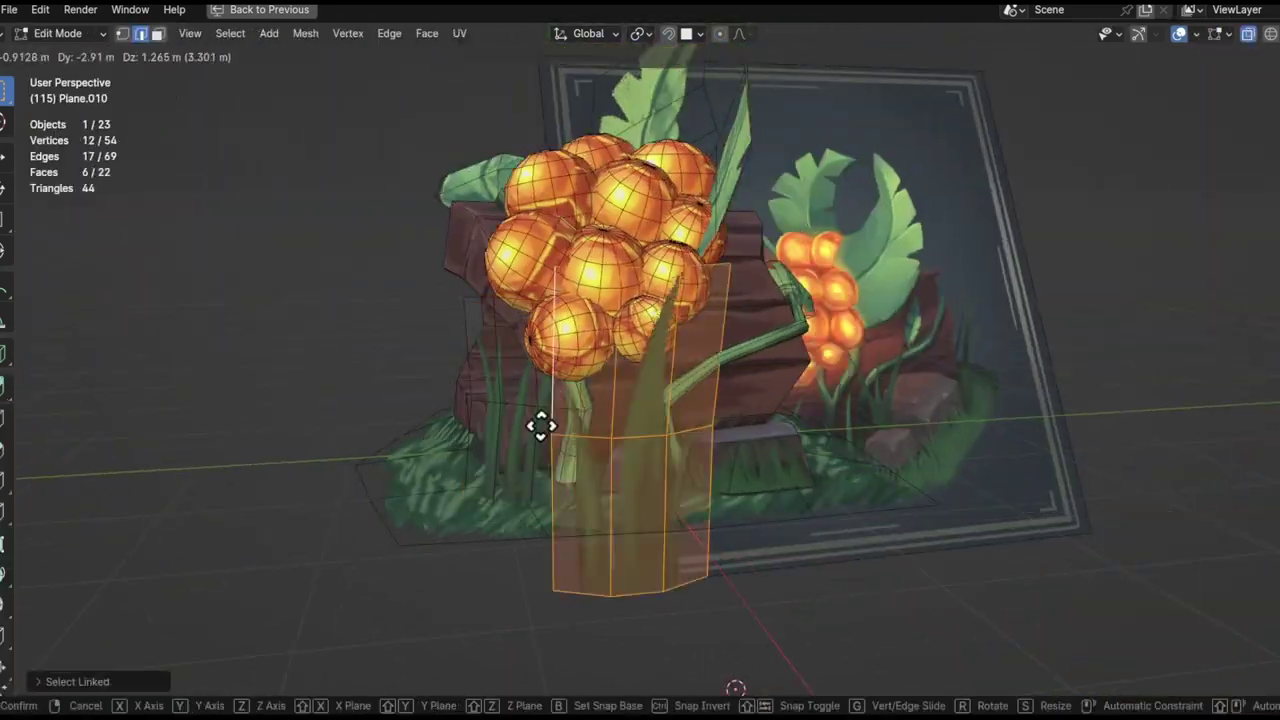
scroll(537, 423, "up", 3)
key("g")
left_click(648, 432)
mouse_move(648, 432)
middle_mouse_down()
mouse_move(709, 466)
mouse_move(766, 380)
middle_mouse_up()
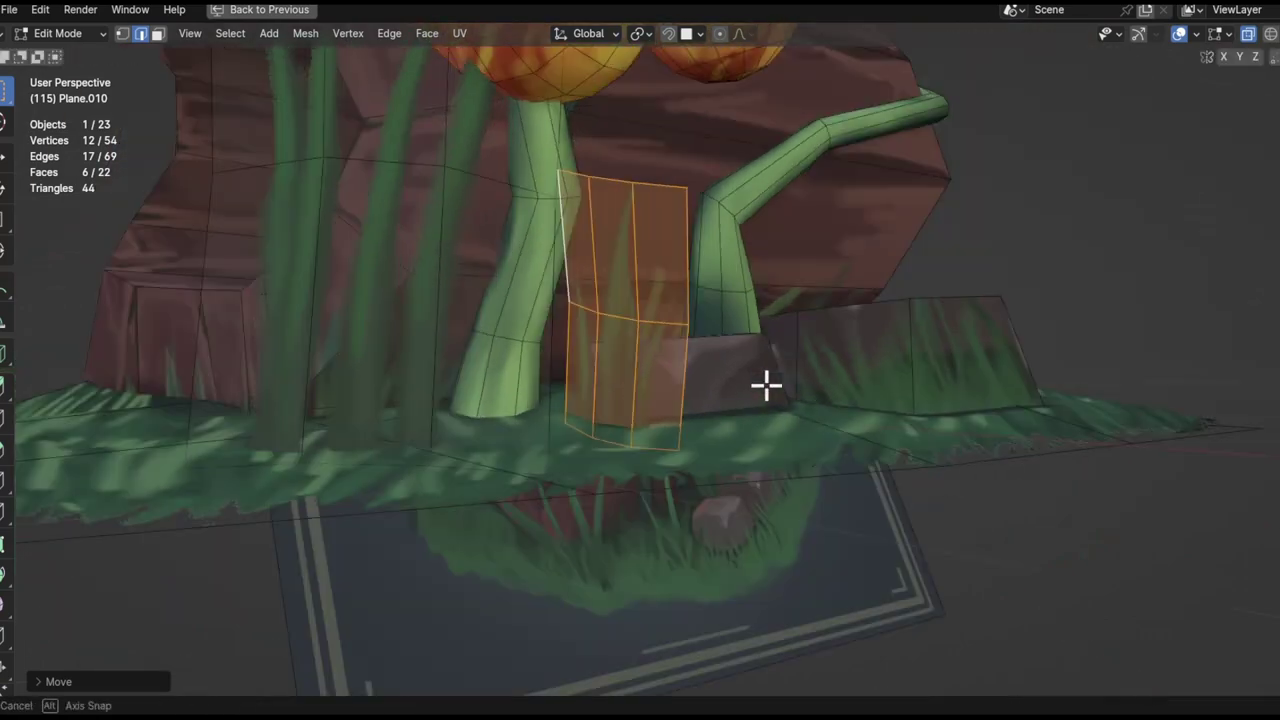
scroll(883, 534, "down", 5)
key("g")
scroll(536, 424, "up", 3)
scroll(643, 463, "up", 2)
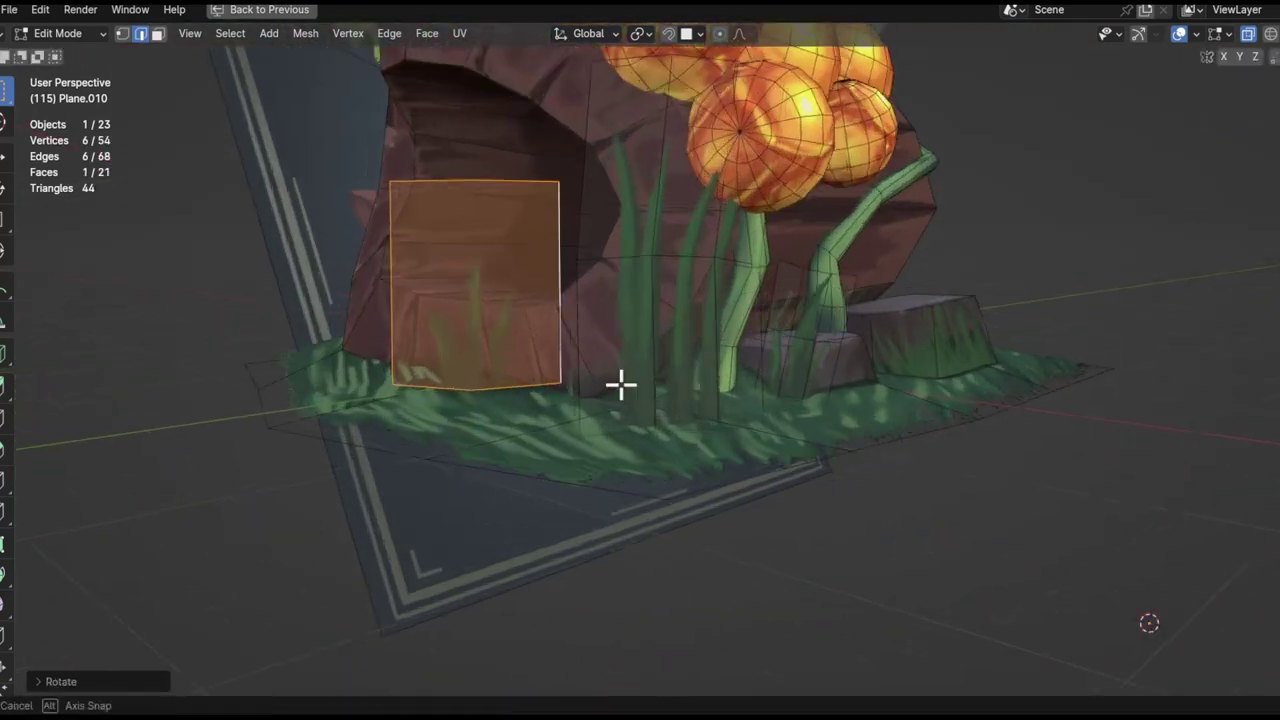
key("r")
left_click(657, 406)
middle_click_drag(657, 406, 552, 420)
- Select the connected card faces and move the card in front of the log
key("Tab")
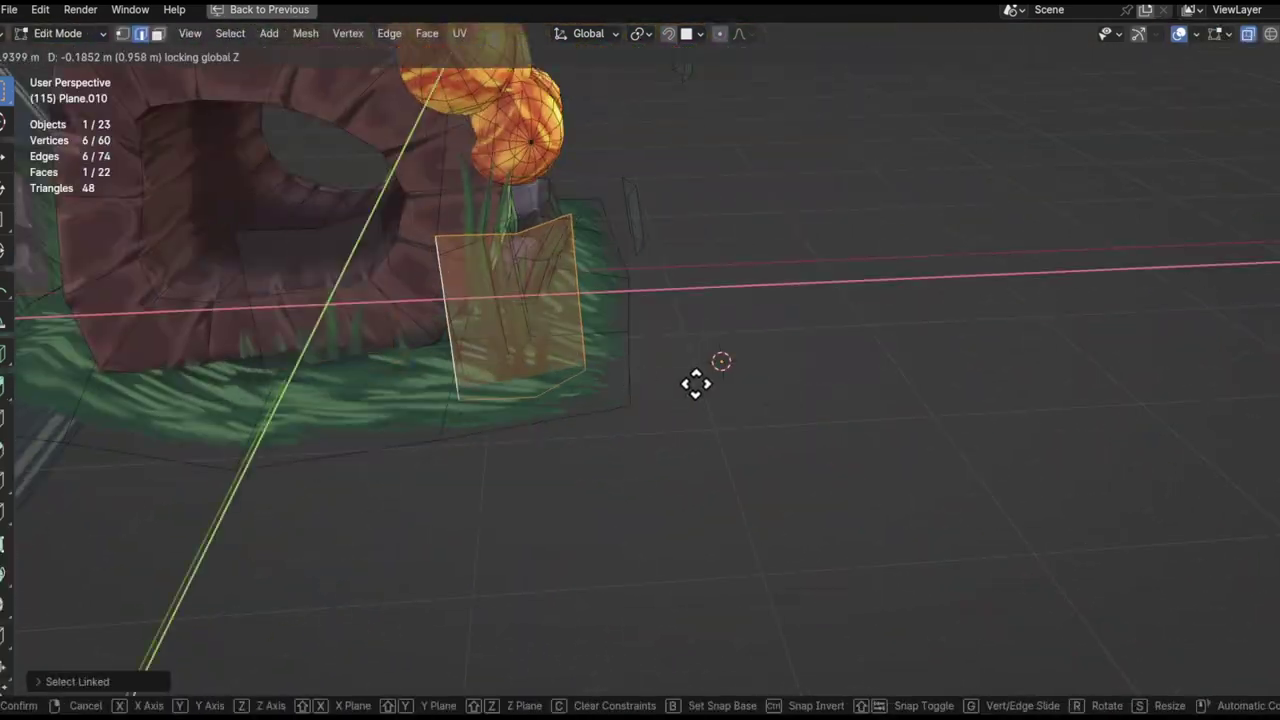
mouse_move(486, 477)
middle_mouse_down()
mouse_move(380, 453)
mouse_move(509, 403)
mouse_move(566, 417)
mouse_move(526, 523)
middle_mouse_up()
left_click(588, 425, "shift")
scroll(588, 425, "down", 5)
middle_click_drag(594, 329, 506, 352)
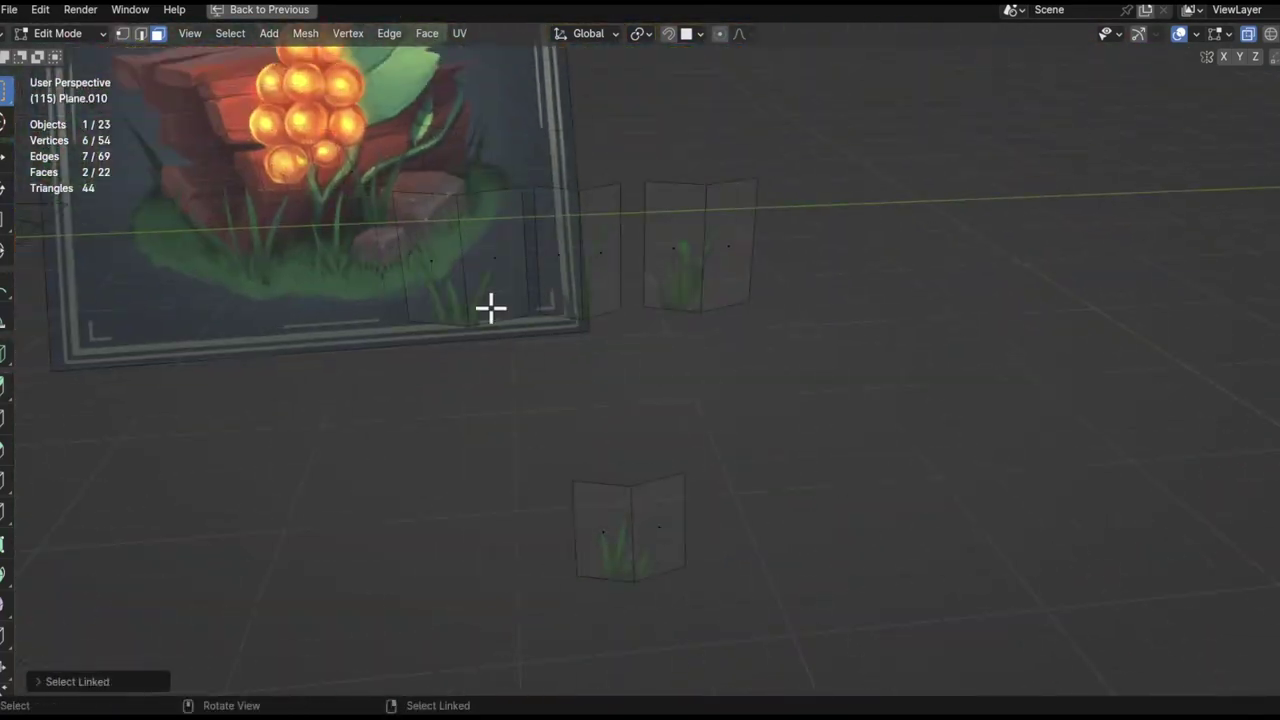
key("alt+a")
mouse_move(480, 443)
middle_mouse_down()
mouse_move(950, 447)
mouse_move(851, 337)
middle_mouse_up()
key("ctrl+z")
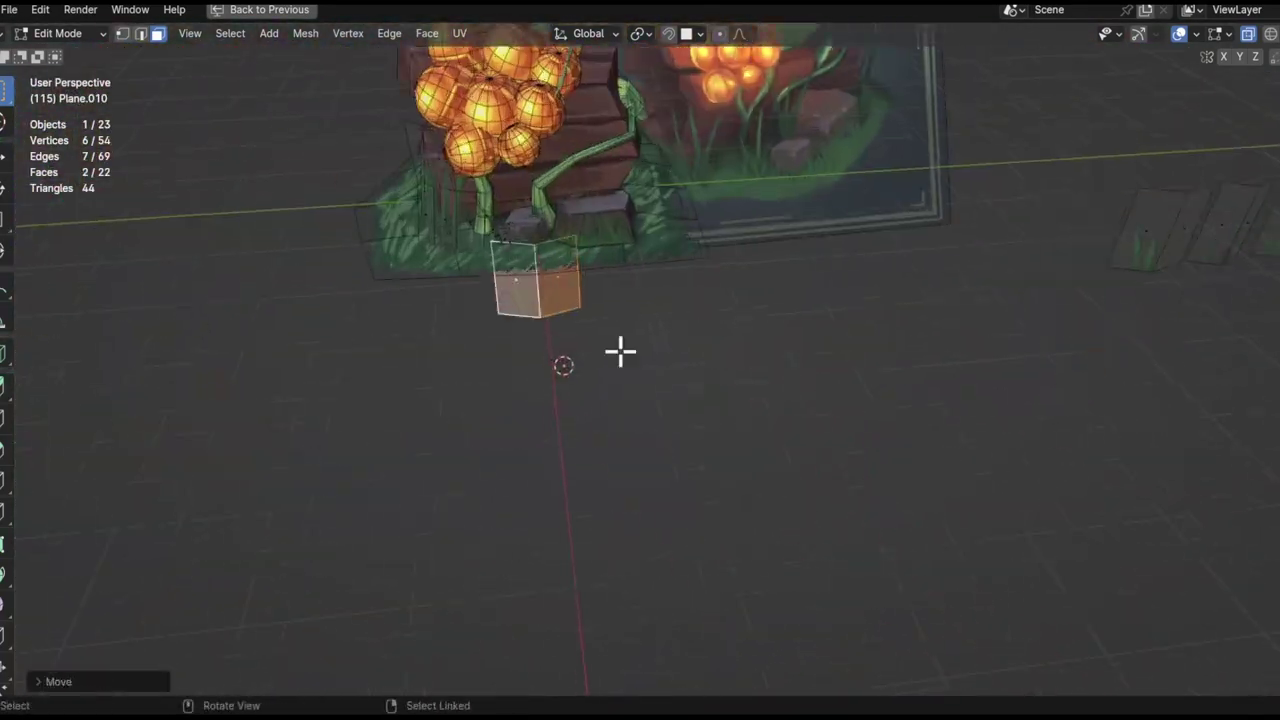
key("l")
scroll(457, 251, "up", 3)
mouse_move(457, 251)
middle_mouse_down()
mouse_move(597, 286)
mouse_move(609, 363)
mouse_move(571, 551)
middle_mouse_up()
left_click_drag(571, 551, 583, 466)
- Rotate another connected card into place around the log base
key("alt+a")
middle_click_drag(583, 466, 607, 305)
key("l")
key("r")
mouse_move(654, 434)
middle_mouse_down()
mouse_move(814, 403)
mouse_move(451, 383)
middle_mouse_up()
left_click(568, 430)
- Switch between Object and Edit Mode to review the grass cards around the stump
key("Tab")
scroll(608, 242, "down", 5)
key("Tab")
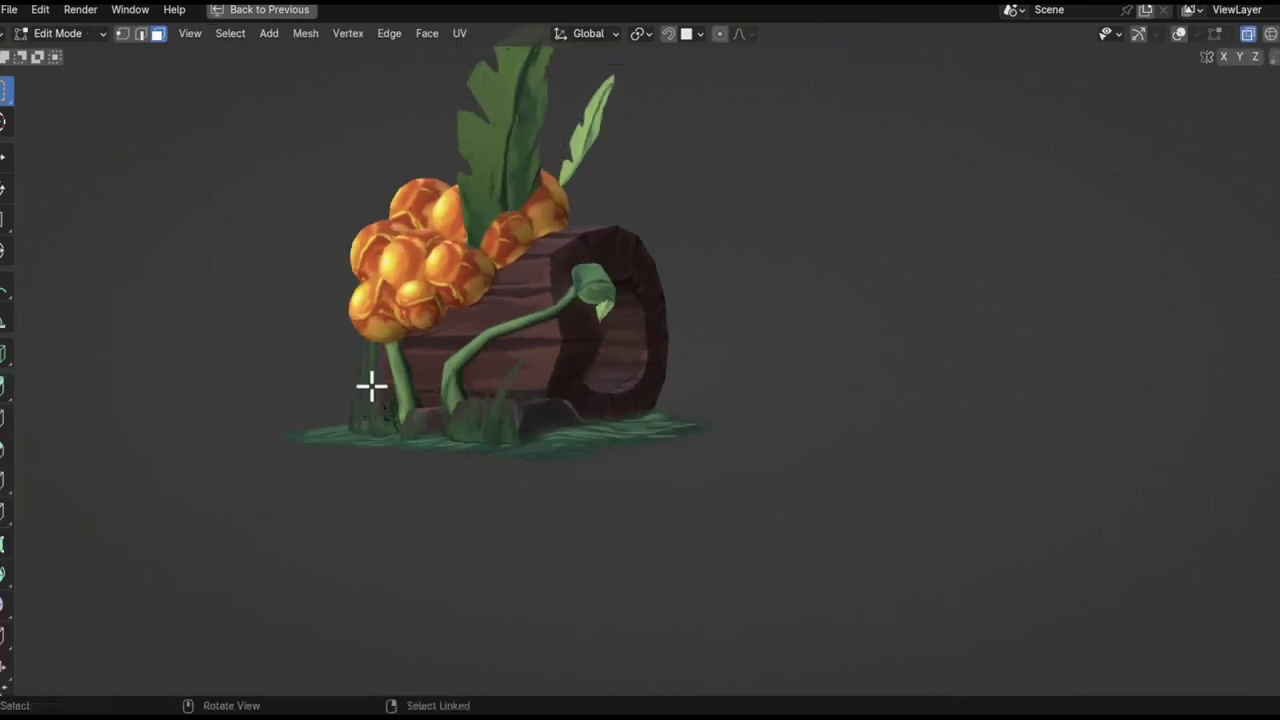
scroll(374, 383, "up", 3)
key("Tab")
mouse_move(457, 409)
middle_mouse_down()
mouse_move(595, 463)
mouse_move(651, 466)
mouse_move(543, 449)
middle_mouse_up()
key("Tab")
key("Tab")
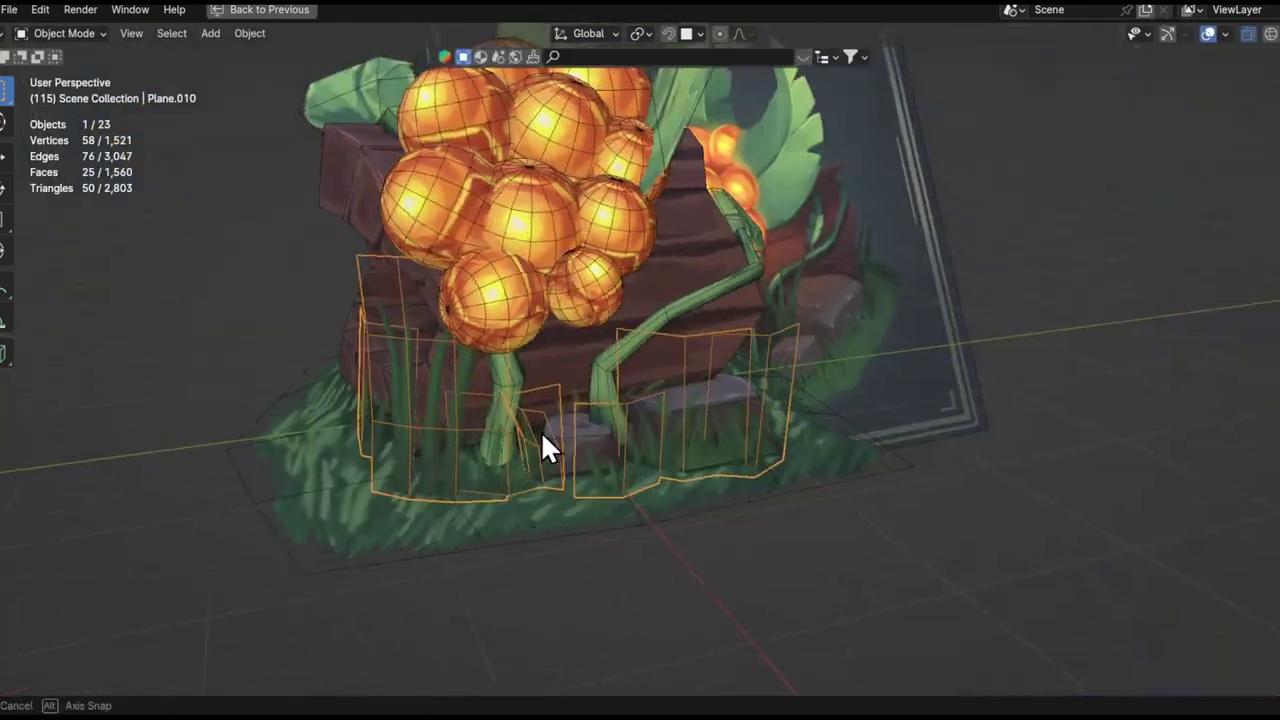
key("Tab")
- Duplicate the grass cards, rotate the copies around the log and adjust their height along Z
middle_click_drag(389, 431, 733, 390)
key("shift+d")
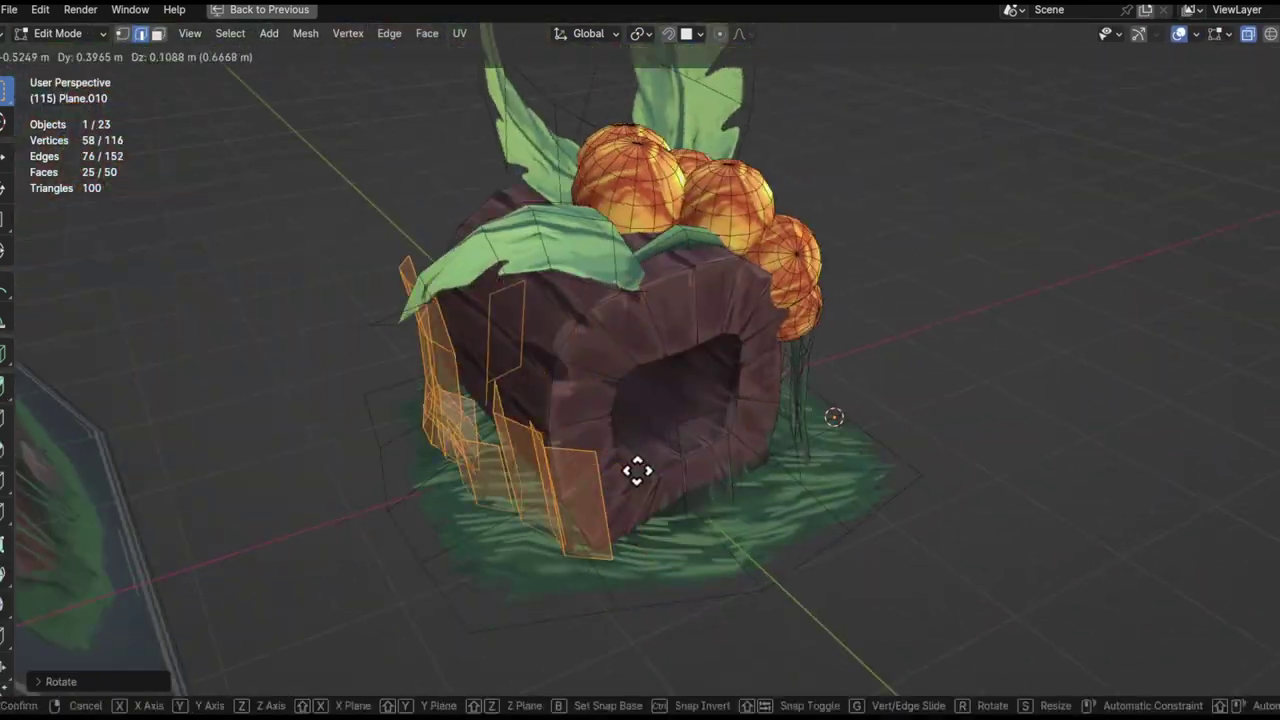
key("r")
key("r")
left_click(771, 446)
middle_click_drag(771, 446, 579, 438)
key("g")
key("z")
left_click(589, 414)
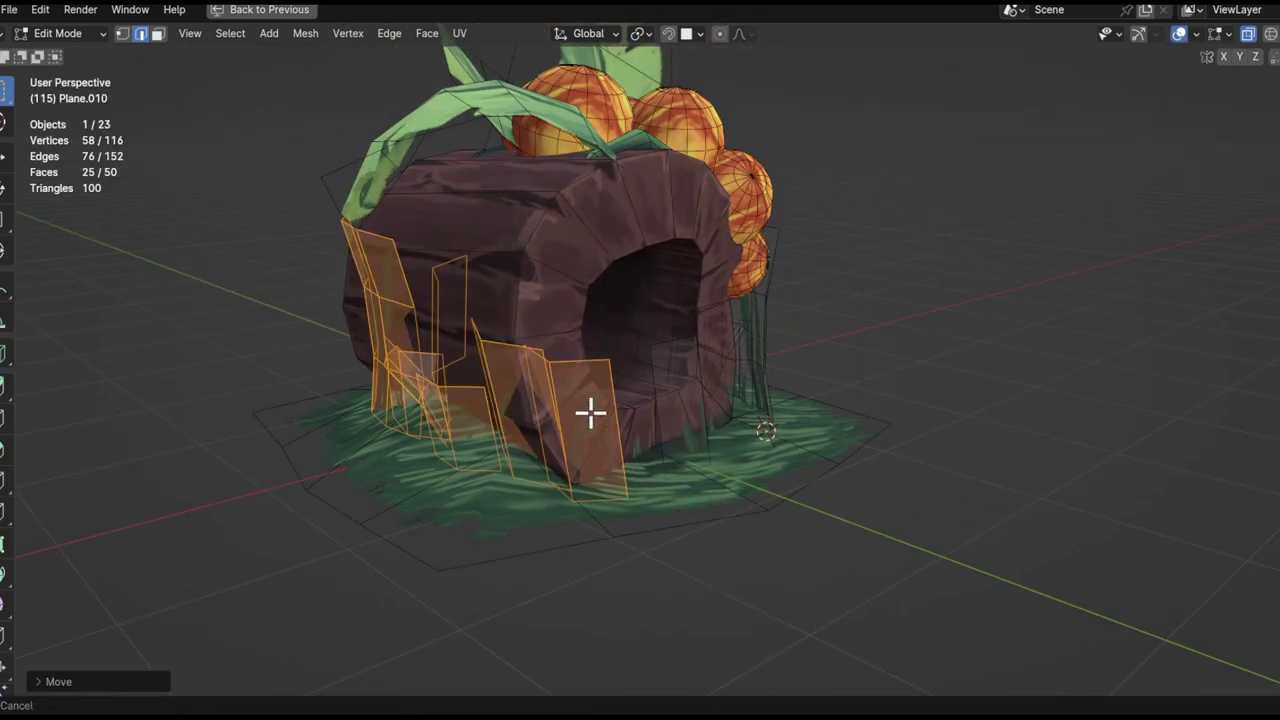
- Select the grass ground plane in Edit Mode and clear its selection
left_click(609, 480)
scroll(609, 480, "up", 3)
mouse_move(609, 480)
middle_mouse_down("shift")
mouse_move(680, 341)
mouse_move(720, 414)
middle_mouse_up("shift")
key("Tab")
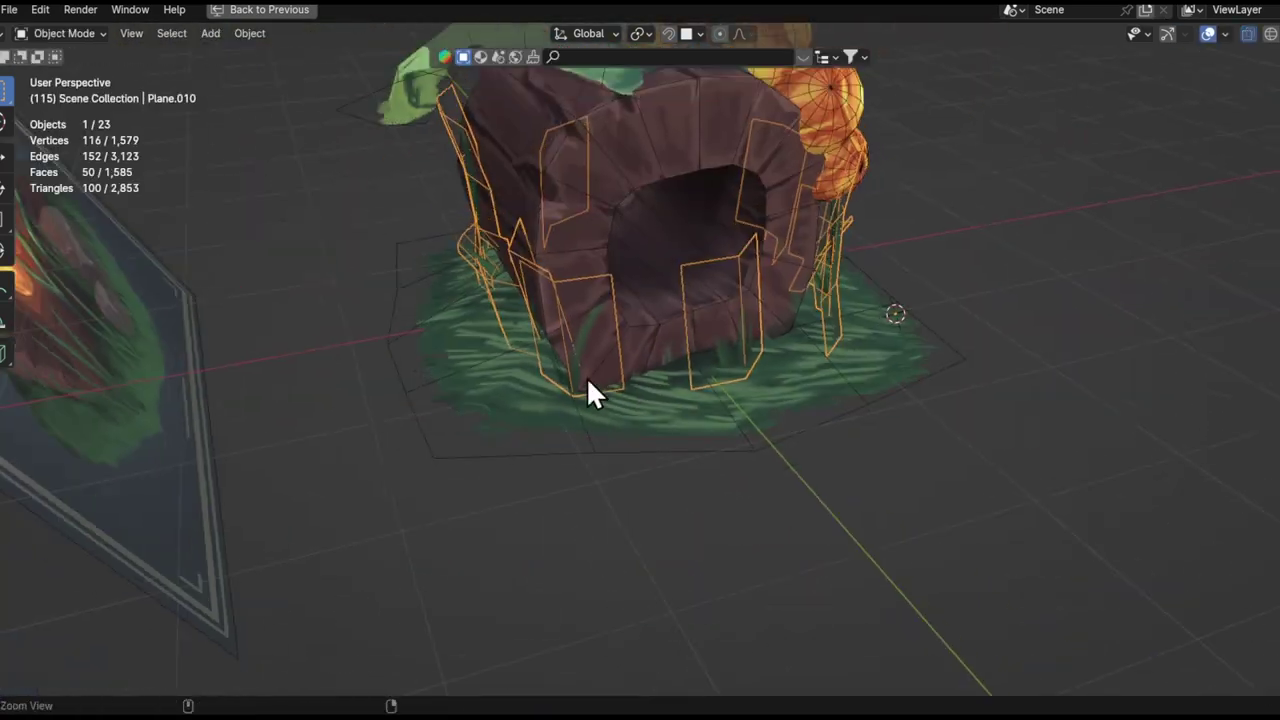
key("Tab")
key("Tab")
left_click(789, 434)
mouse_move(789, 434)
middle_mouse_down()
mouse_move(893, 515)
mouse_move(683, 420)
middle_mouse_up()
- Select one whole grass card from its edge and zoom onto it
key("Tab")
scroll(617, 409, "up", 2)
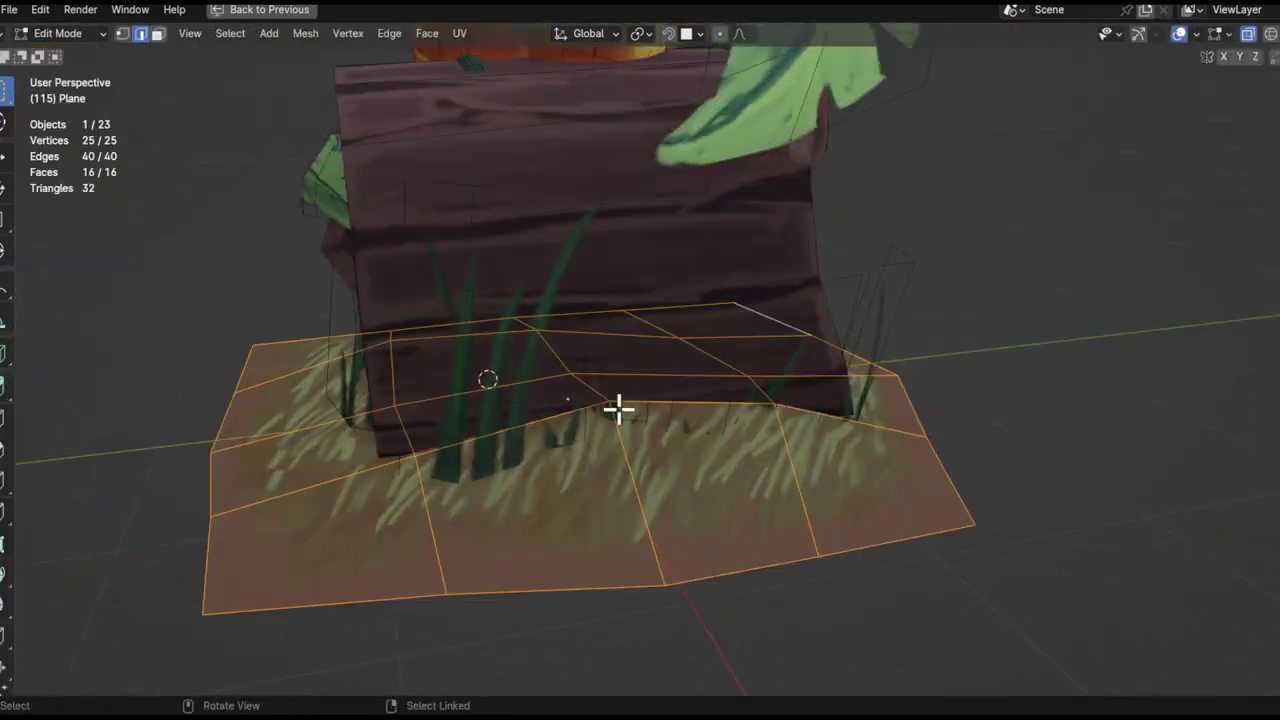
key("alt+a")
left_click(627, 393)
key("l")
mouse_move(646, 414)
middle_mouse_down()
mouse_move(811, 437)
mouse_move(686, 434)
middle_mouse_up()
key("KP_Decimal")
middle_click_drag(737, 477, 803, 546)
key("Tab")
mouse_move(706, 449)
middle_mouse_down()
mouse_move(763, 430)
mouse_move(673, 493)
mouse_move(751, 626)
mouse_move(523, 503)
middle_mouse_up()
key("Tab")
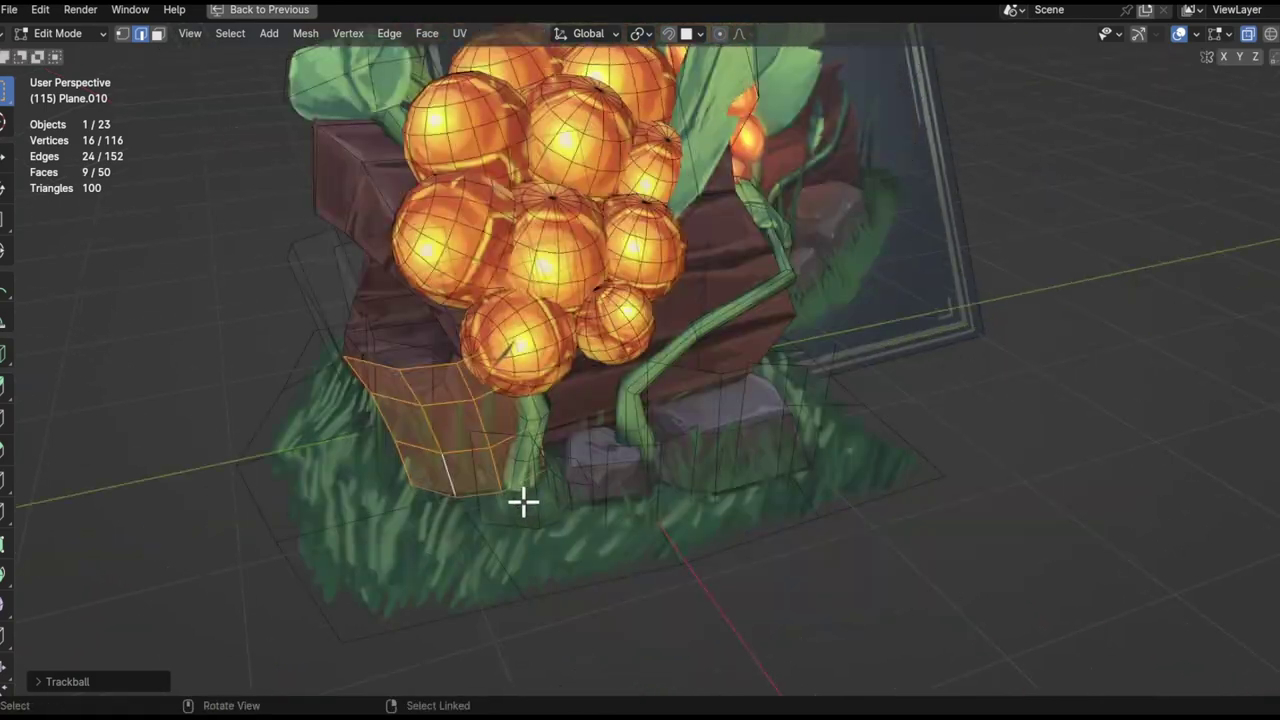
- Select connected card faces and shift them along the X axis
key("g")
key("x")
key("Escape")
key("l")
middle_click_drag(592, 524, 614, 494)
key("g")
key("x")
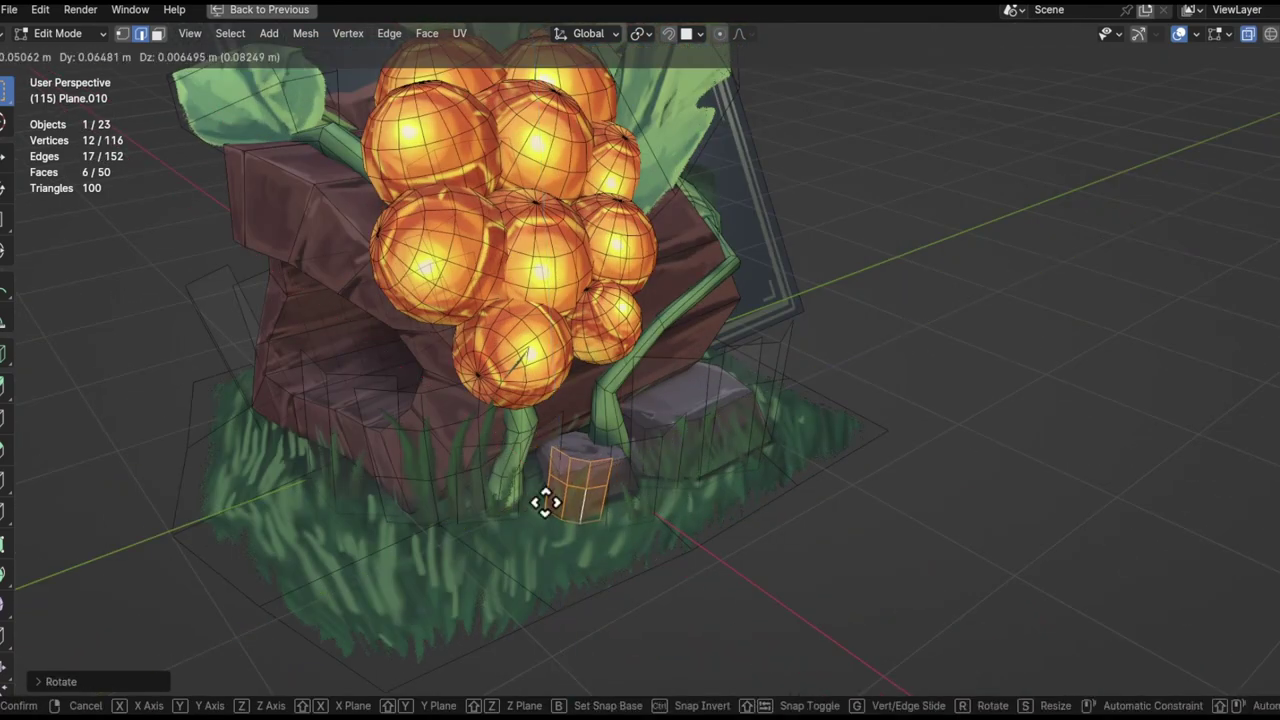
left_click(520, 507)
- Reposition the card next to the stem
scroll(509, 509, "down", 5)
key("l")
key("g")
left_click(671, 487)
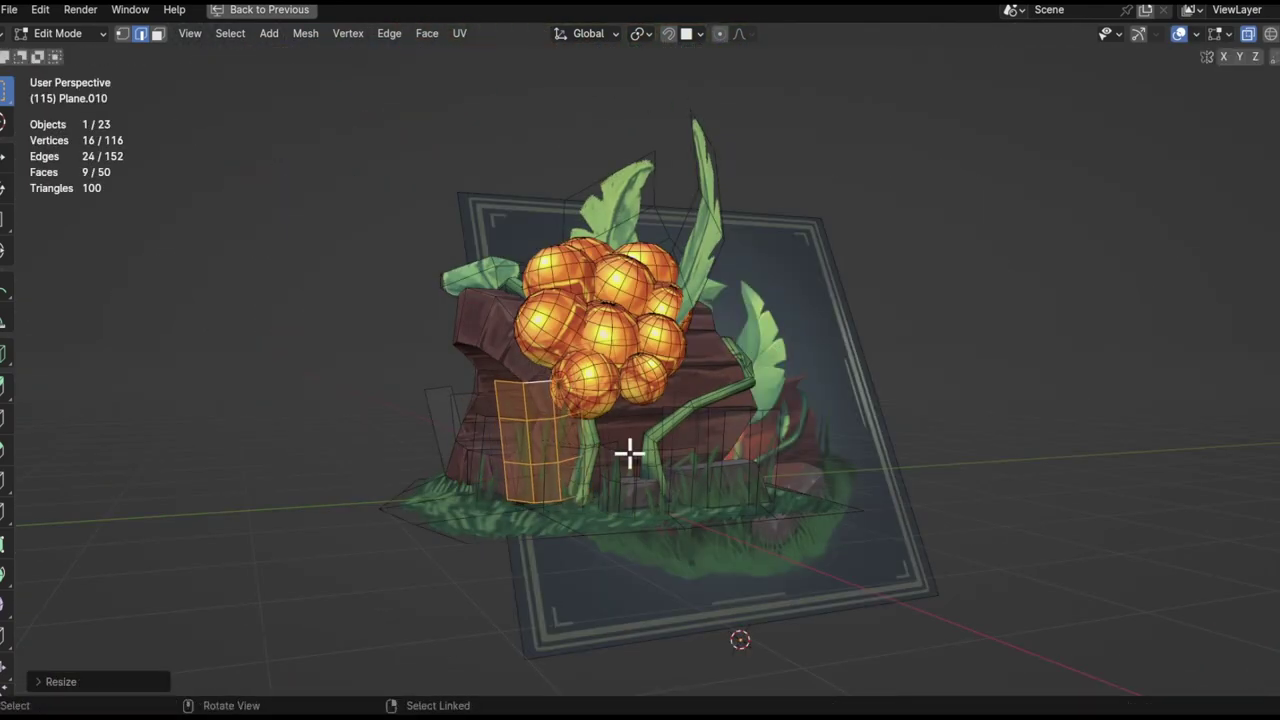
middle_click_drag(657, 523, 658, 515)
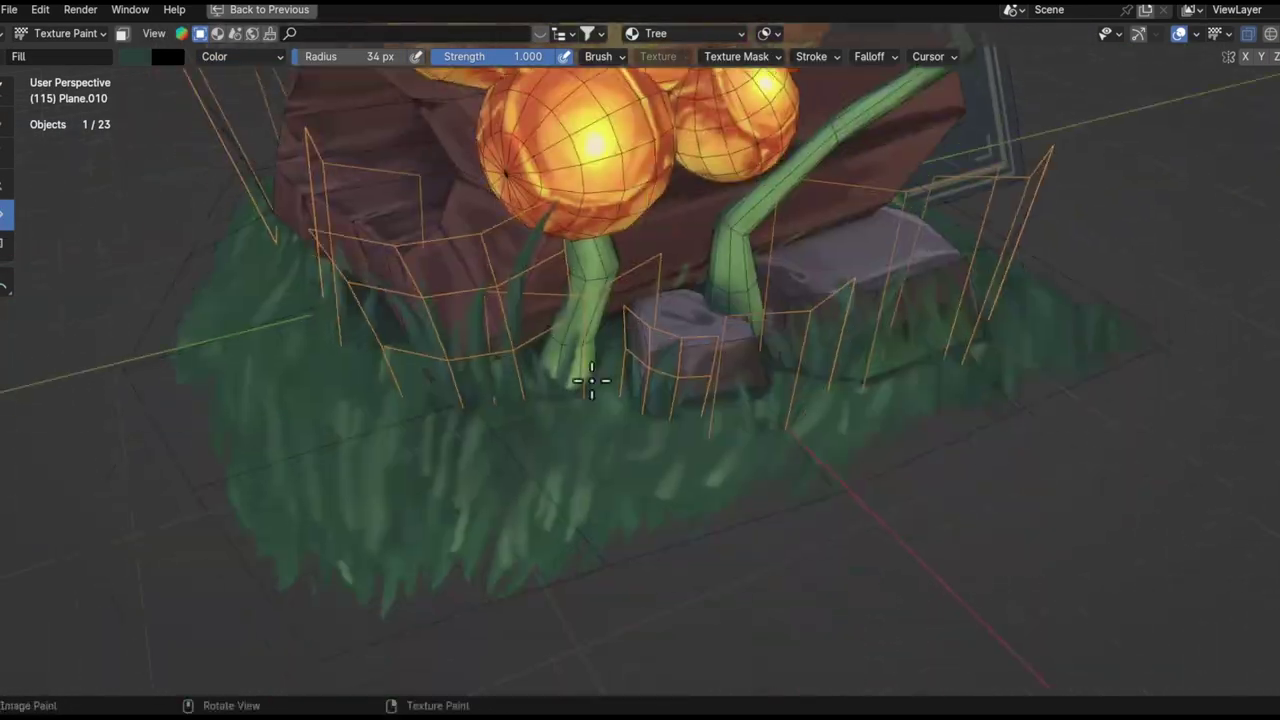
- Save the diorama as log.blend
key("ctrl+s")
mouse_move(903, 405)
middle_mouse_down()
mouse_move(643, 410)
mouse_move(658, 258)
middle_mouse_up()
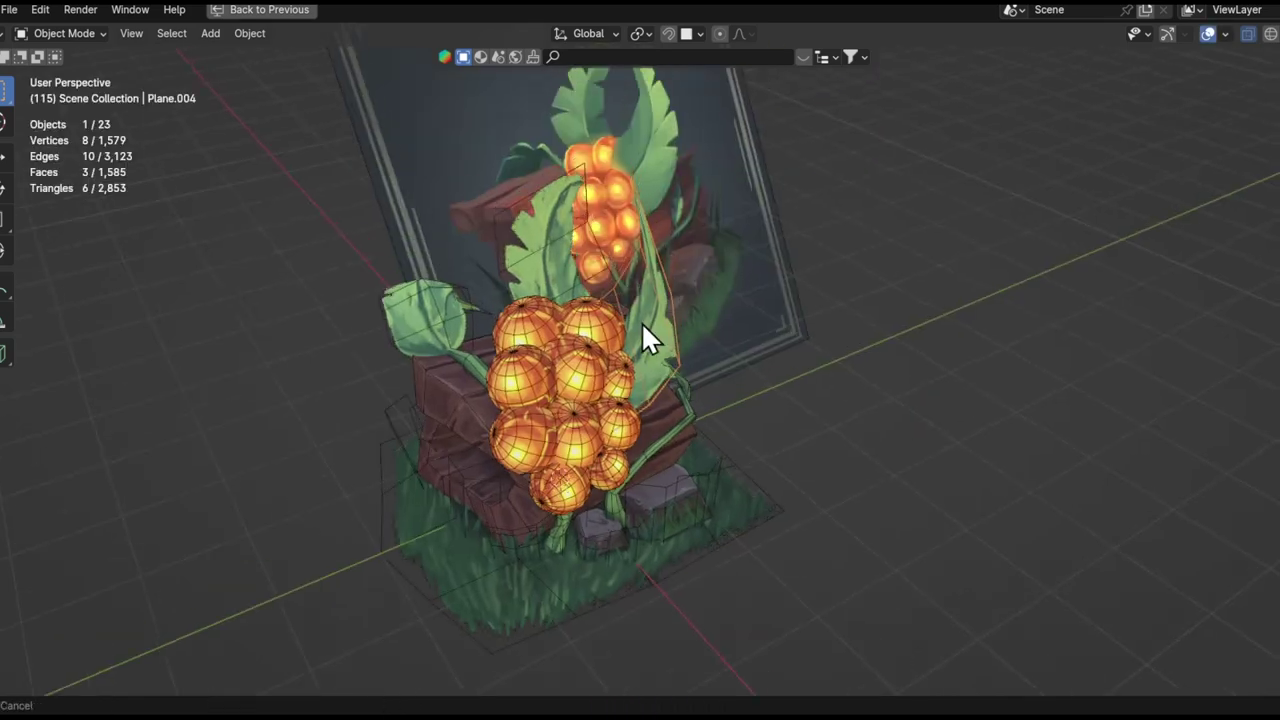
- In rendered preview, link a new Image Texture node to the berry material's emission colour
key("ctrl+space")
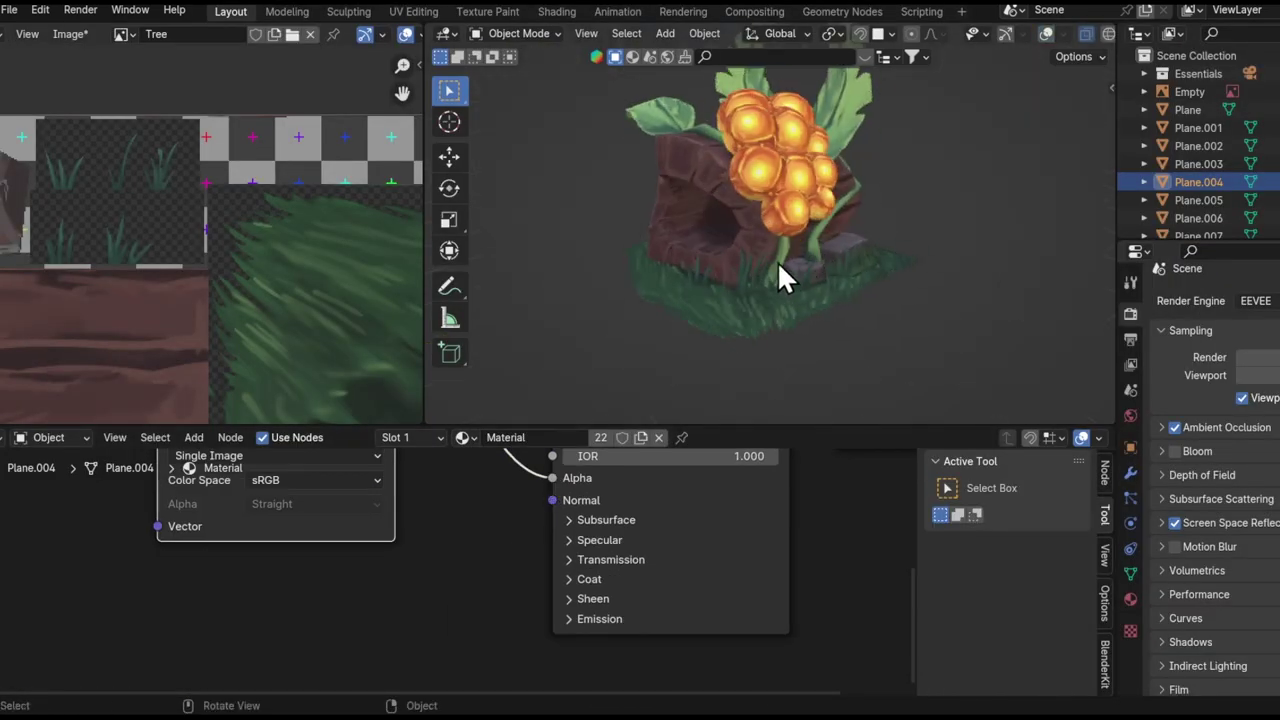
left_click(1082, 33)
key("Home")
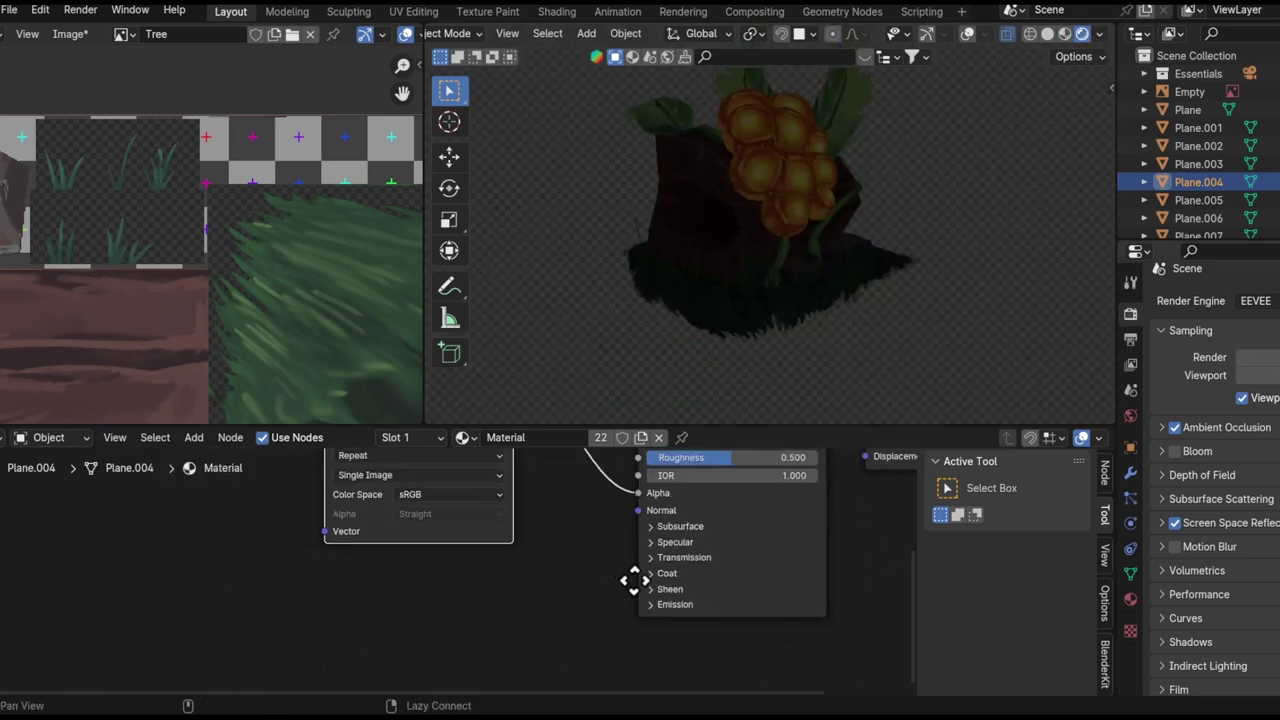
left_click(665, 541)
left_click_drag(655, 561, 571, 543)
type("image")
key("Return")
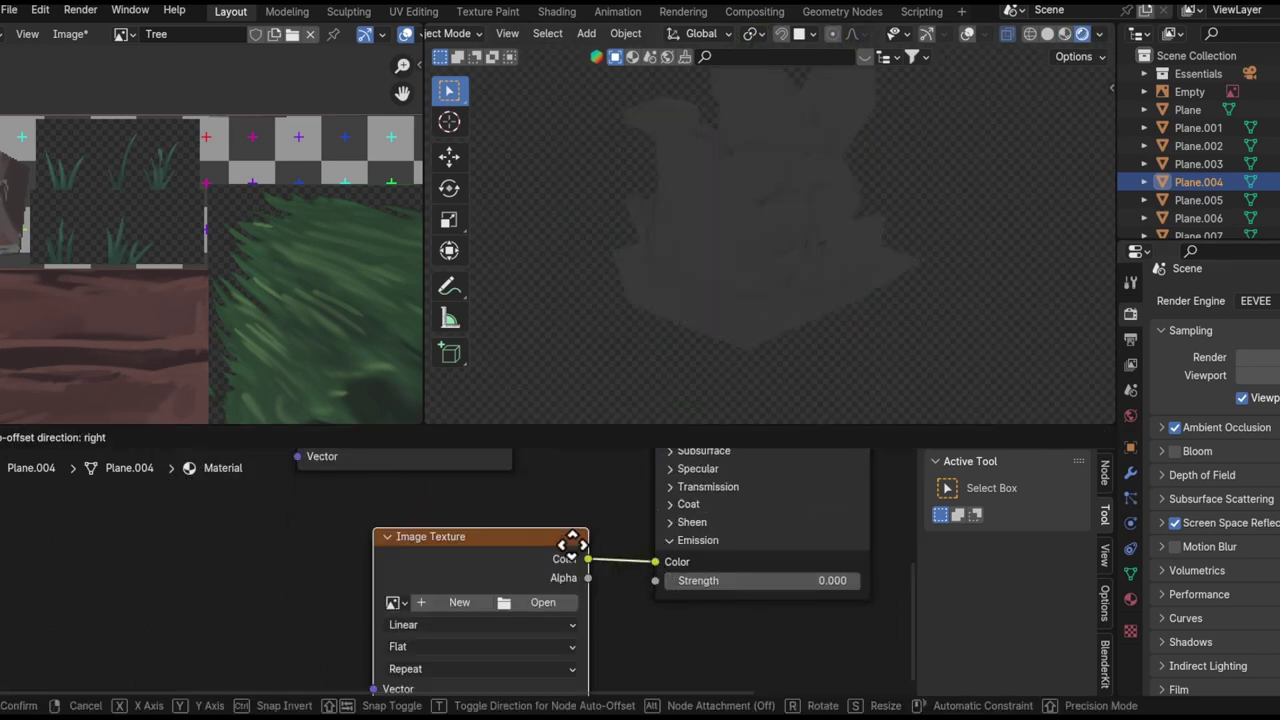
left_click(571, 540)
- Give the texture a new 512 px LOG EMIT image and set emission strength to 1.0
left_click(457, 600)
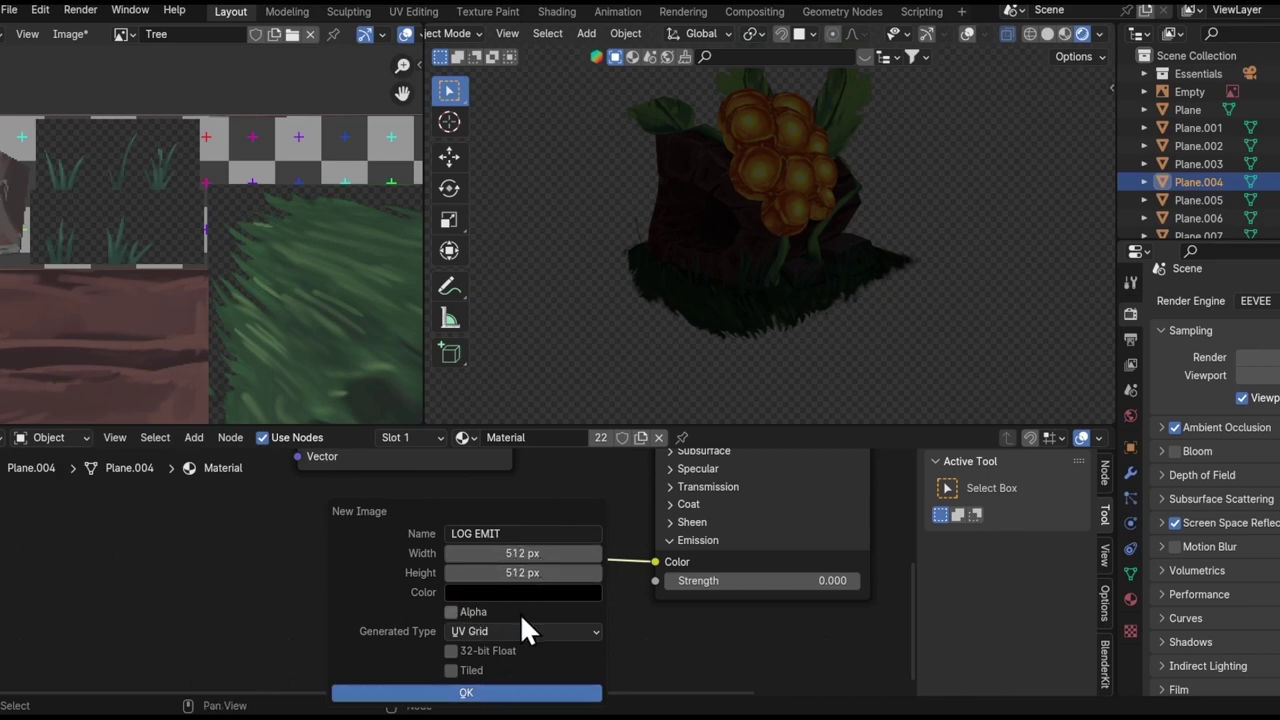
left_click(490, 692)
left_click(755, 580)
type("1")
key("Return")
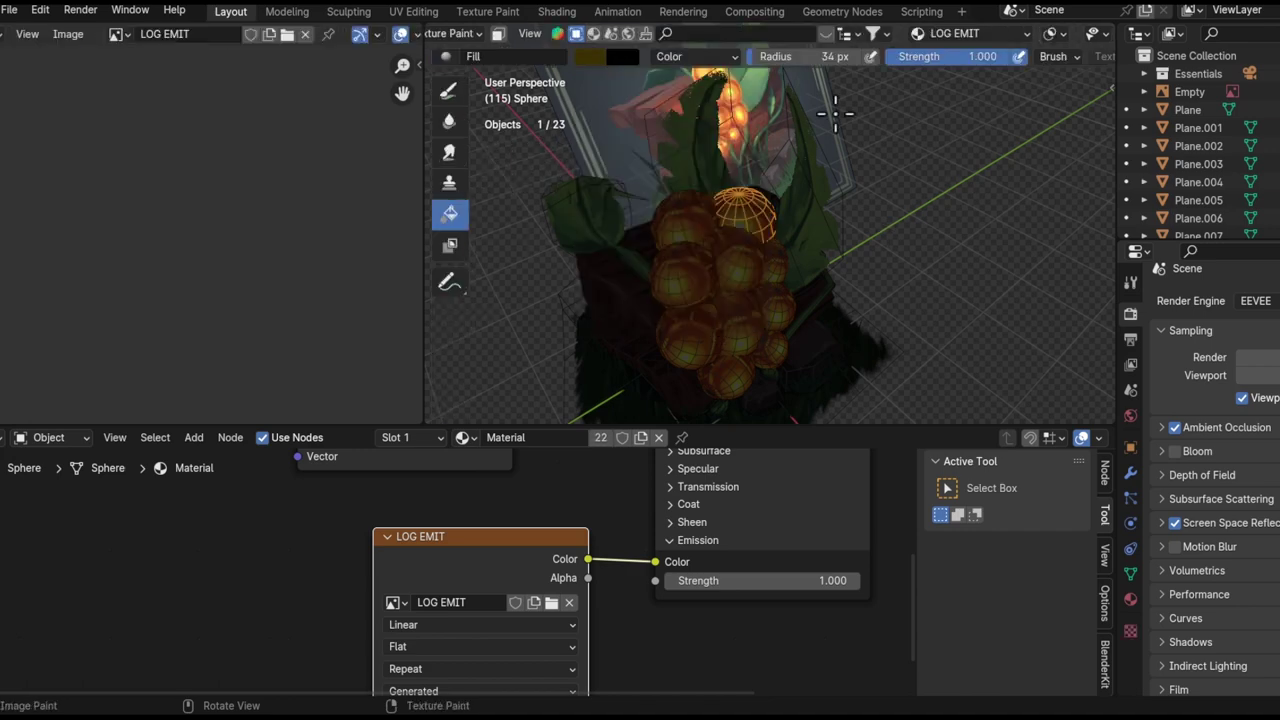
- Set the paint colour to white, then duplicate the LOG EMIT texture node and link from it
left_click(697, 56)
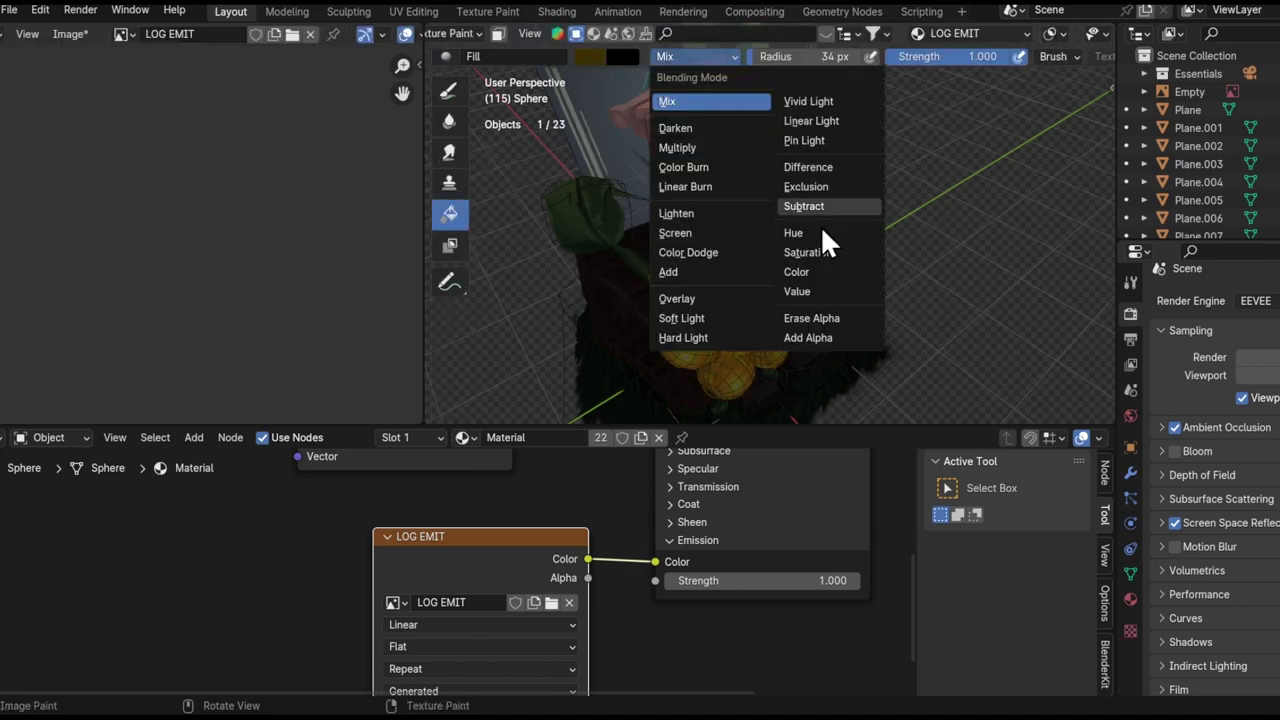
left_click(590, 56)
left_click_drag(758, 120, 755, 80)
scroll(614, 651, "down", 2)
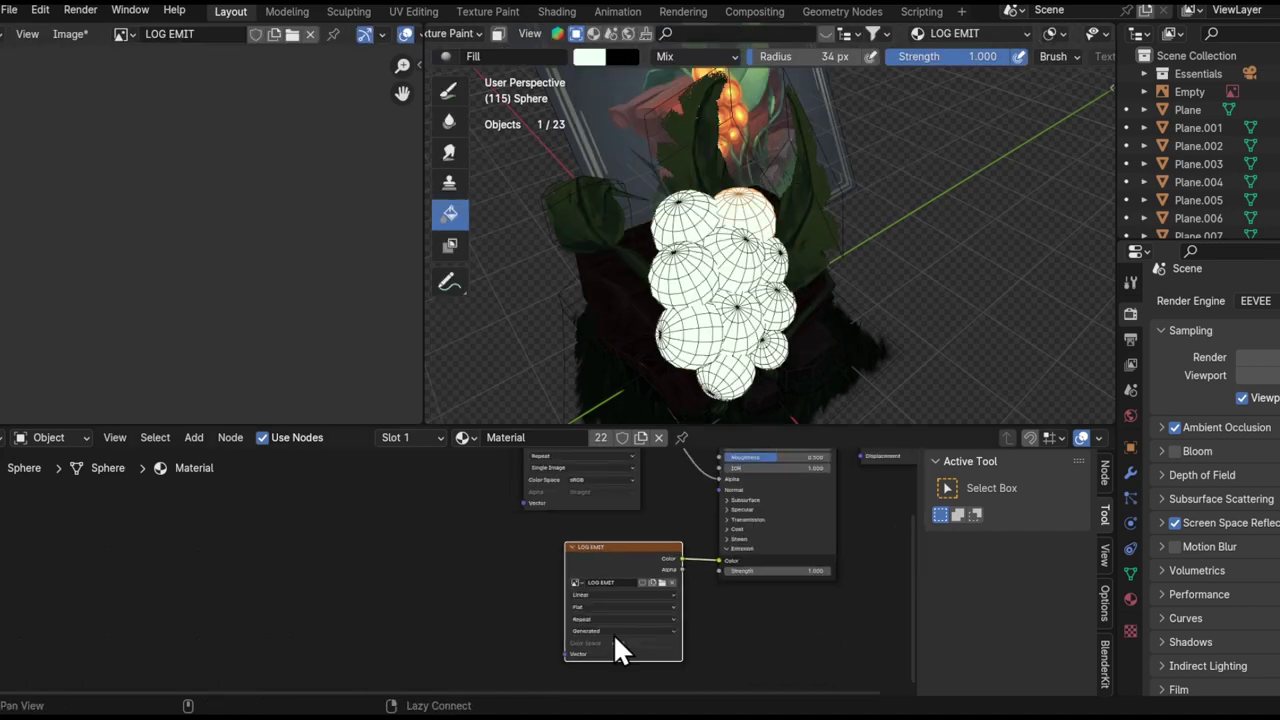
key("shift+d")
left_click(552, 517)
left_click_drag(410, 503, 495, 525)
- Insert a Color Ramp on the new link and move its black stop to 0.153
type("color ramp")
key("Return")
scroll(408, 486, "up", 2)
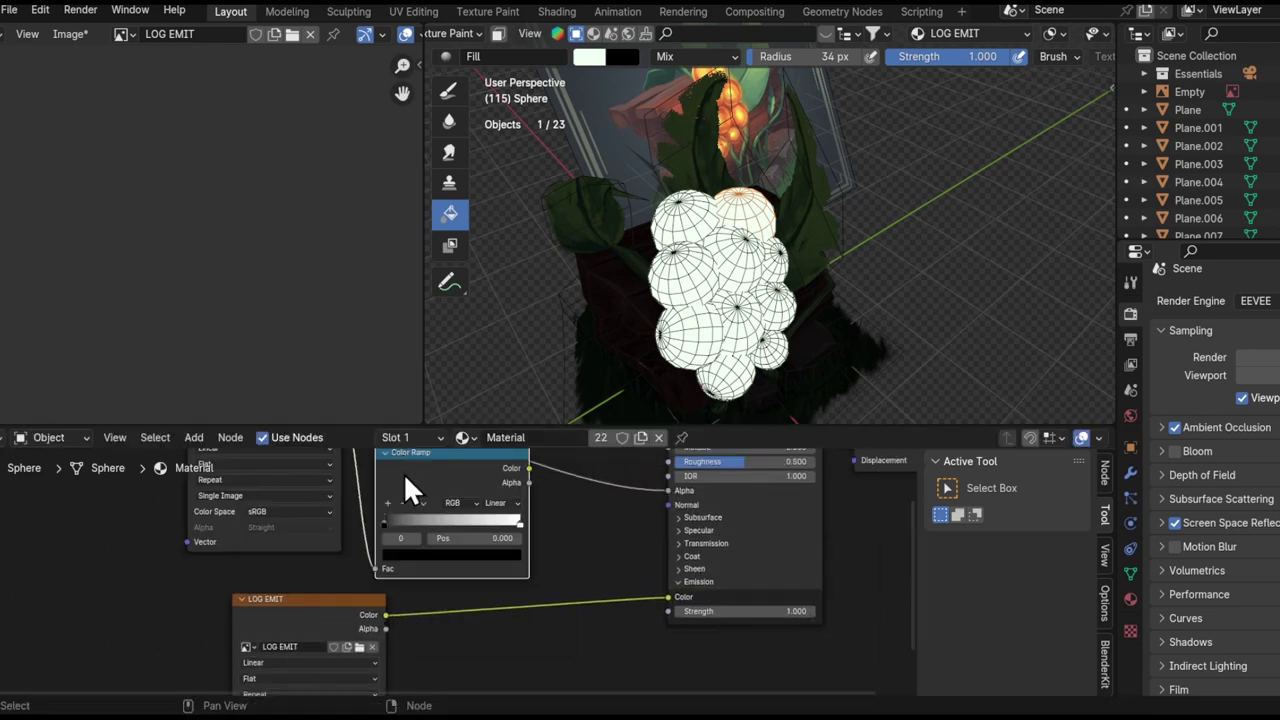
scroll(365, 541, "up", 2)
scroll(353, 575, "down", 1, "shift")
left_click_drag(353, 575, 364, 574)
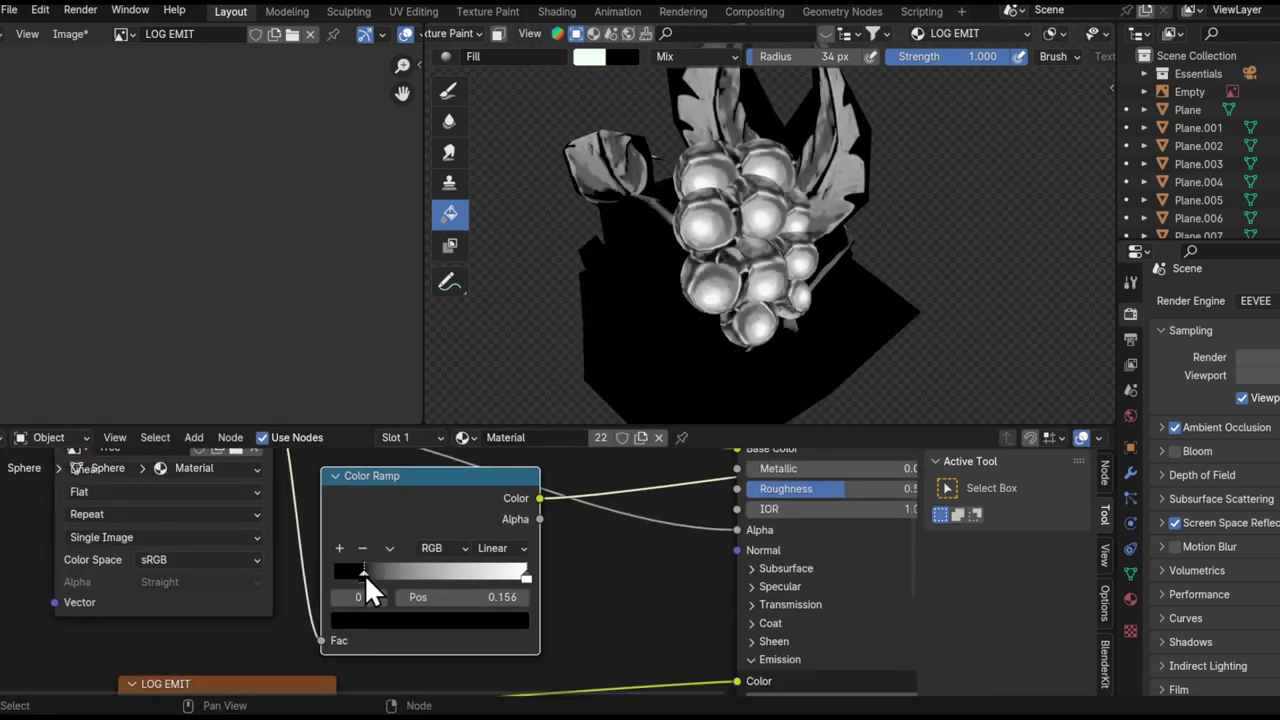
scroll(364, 574, "down", 1)
scroll(257, 569, "down", 1, "shift")
scroll(387, 572, "down", 1)
scroll(363, 600, "down", 2)
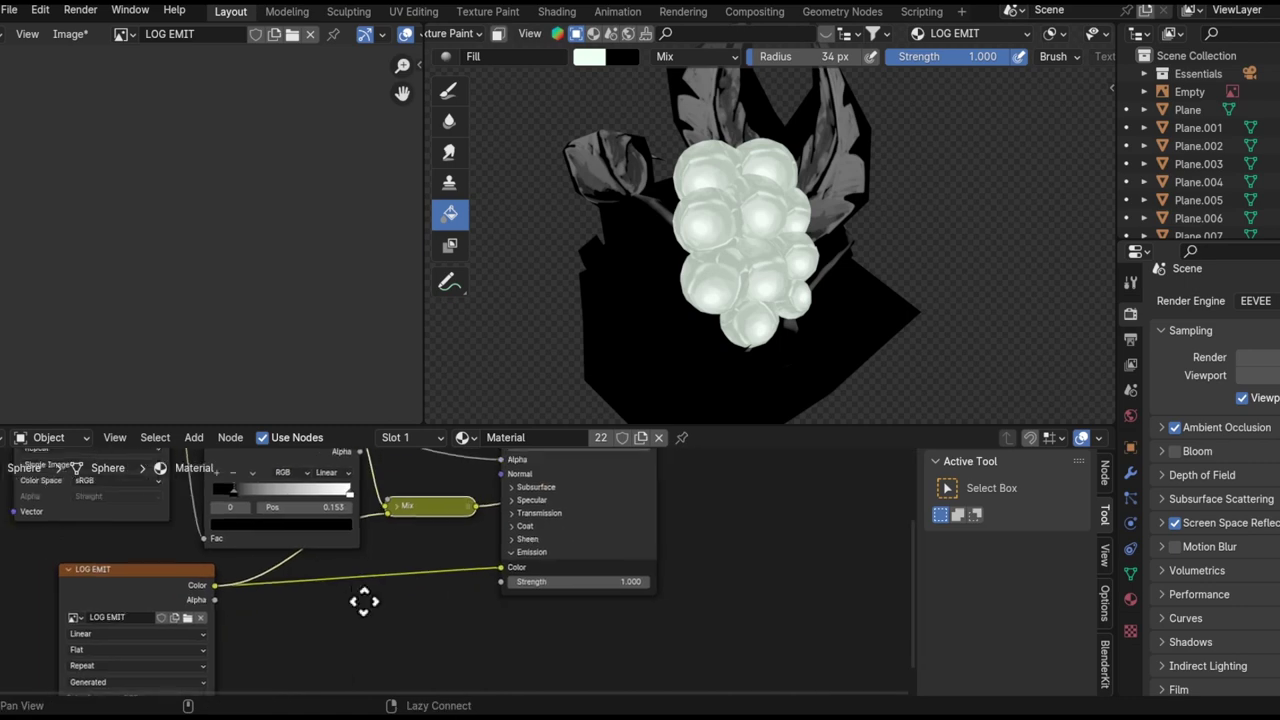
scroll(386, 571, "up", 2)
- Expand the Mix node, set it to Multiply and raise its factor to 1.000
mouse_move(525, 566)
left_mouse_down()
mouse_move(425, 557)
mouse_move(337, 523)
left_mouse_up()
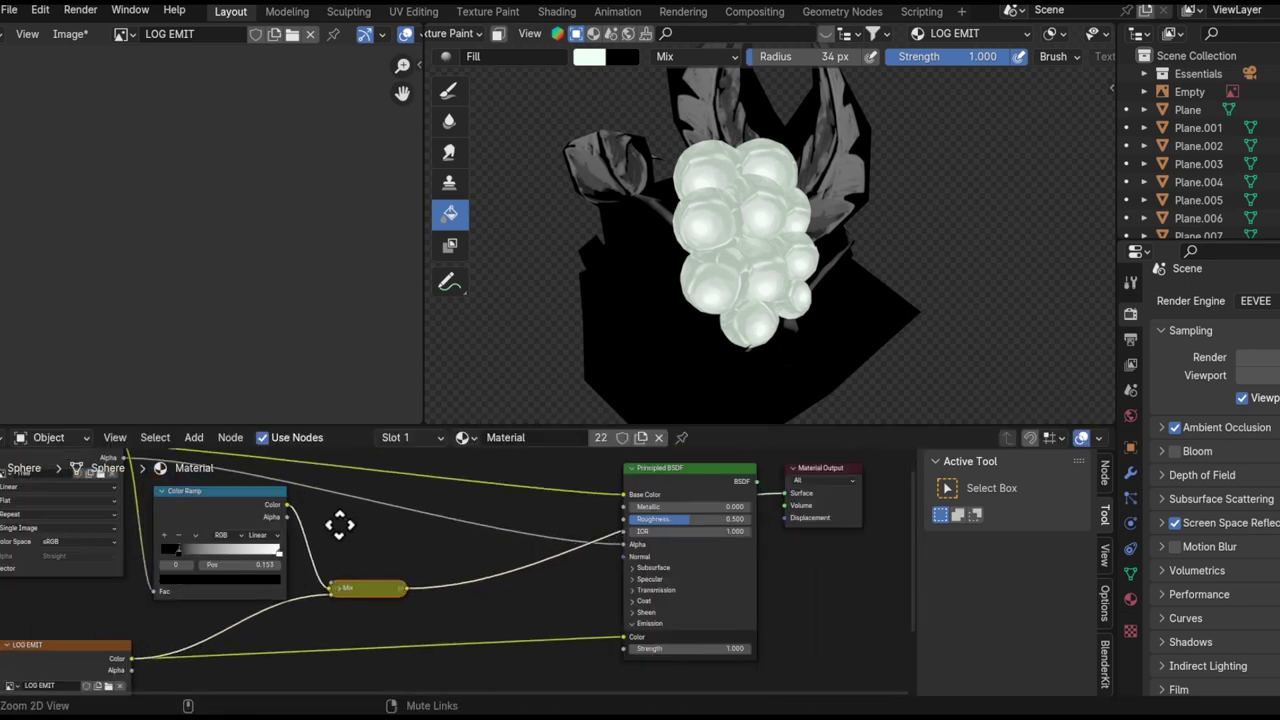
scroll(390, 575, "up", 1)
key("h")
left_click(436, 433)
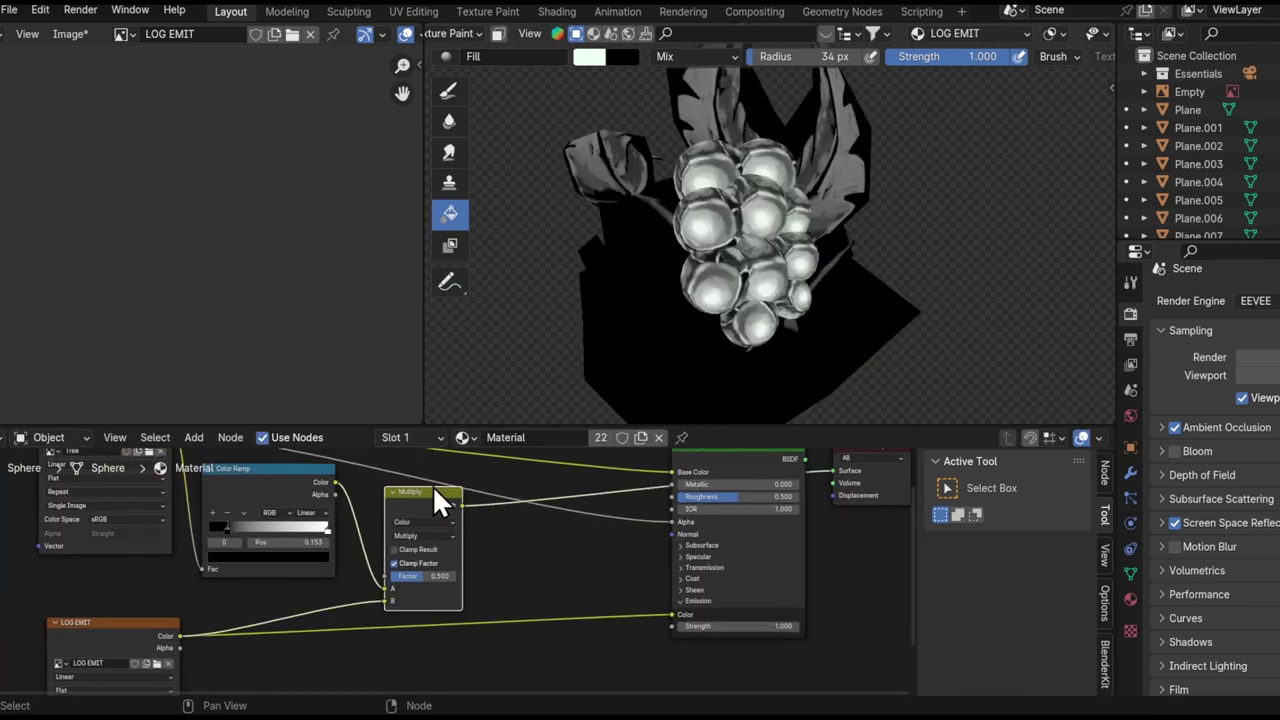
scroll(416, 547, "up", 6)
left_click_drag(418, 540, 530, 540)
scroll(480, 566, "down", 4)
scroll(323, 557, "down", 2)
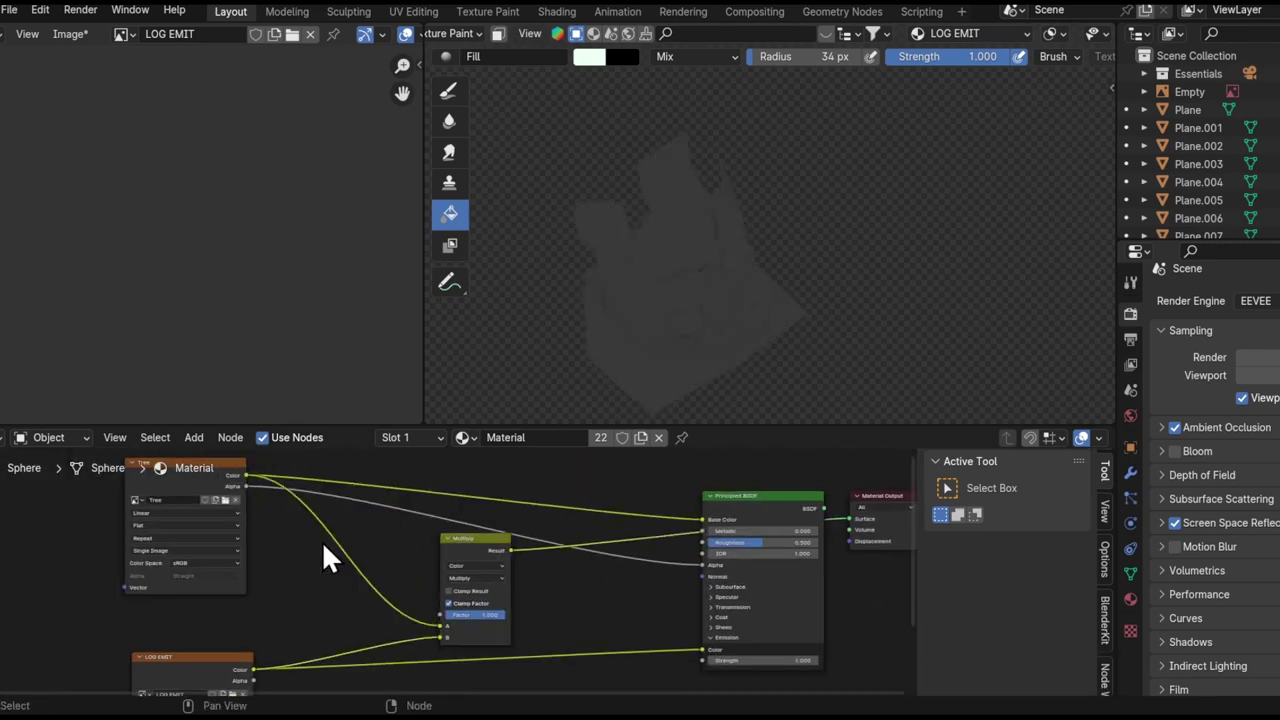
scroll(500, 569, "up", 2)
scroll(776, 315, "up", 4)
left_click(1130, 339)
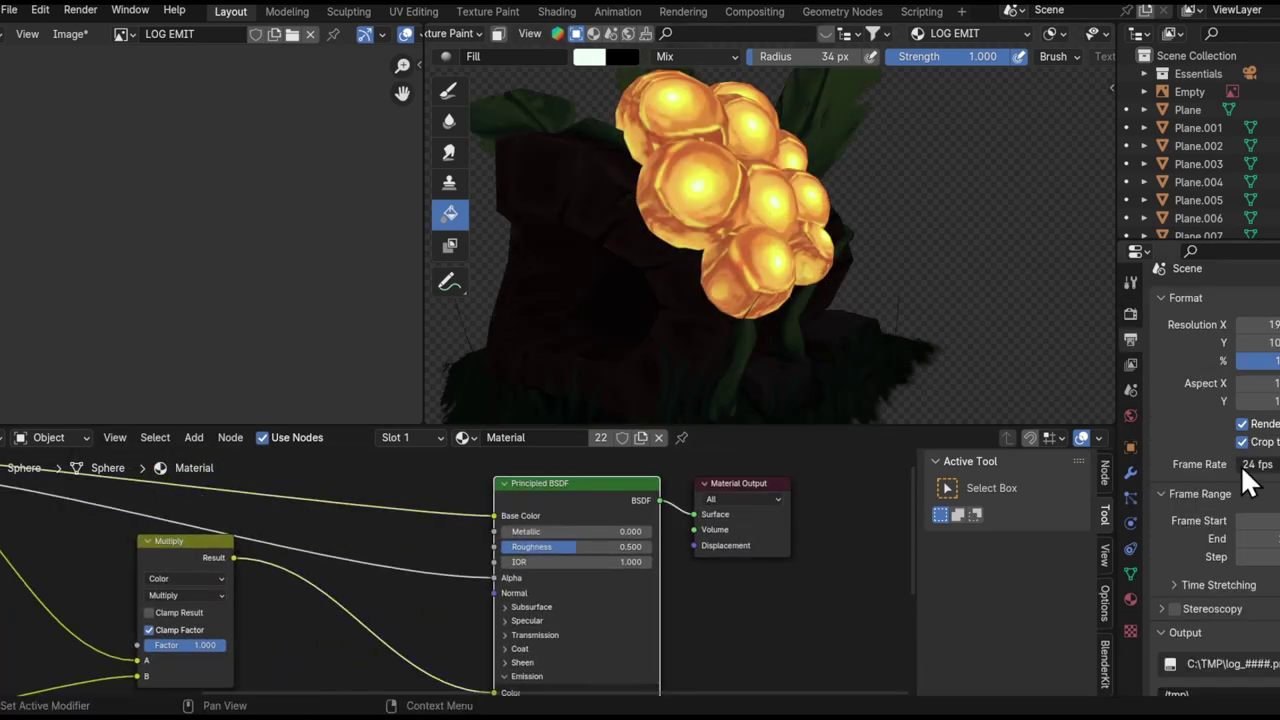
- Lower the bloom threshold to 0.53, save, and frame the grass cards Plane.010
left_click_drag(1256, 478, 1220, 478)
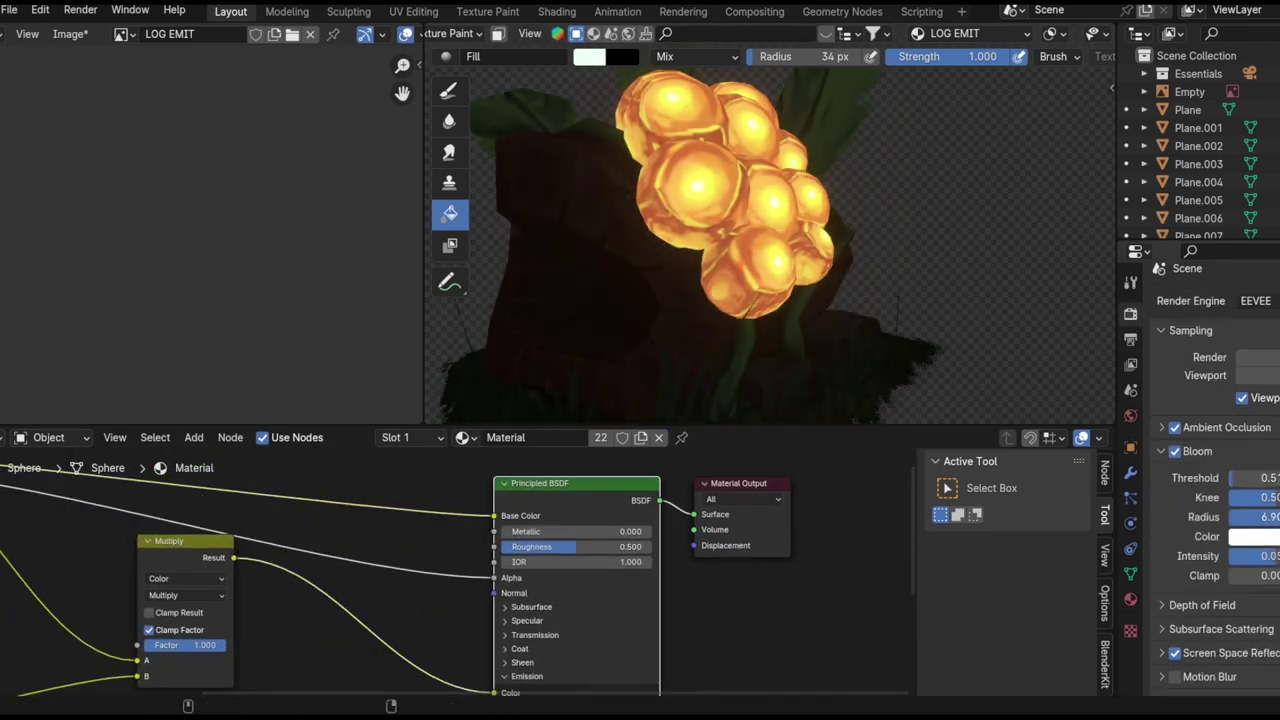
key("ctrl+s")
scroll(1265, 305, "down", 2, "ctrl")
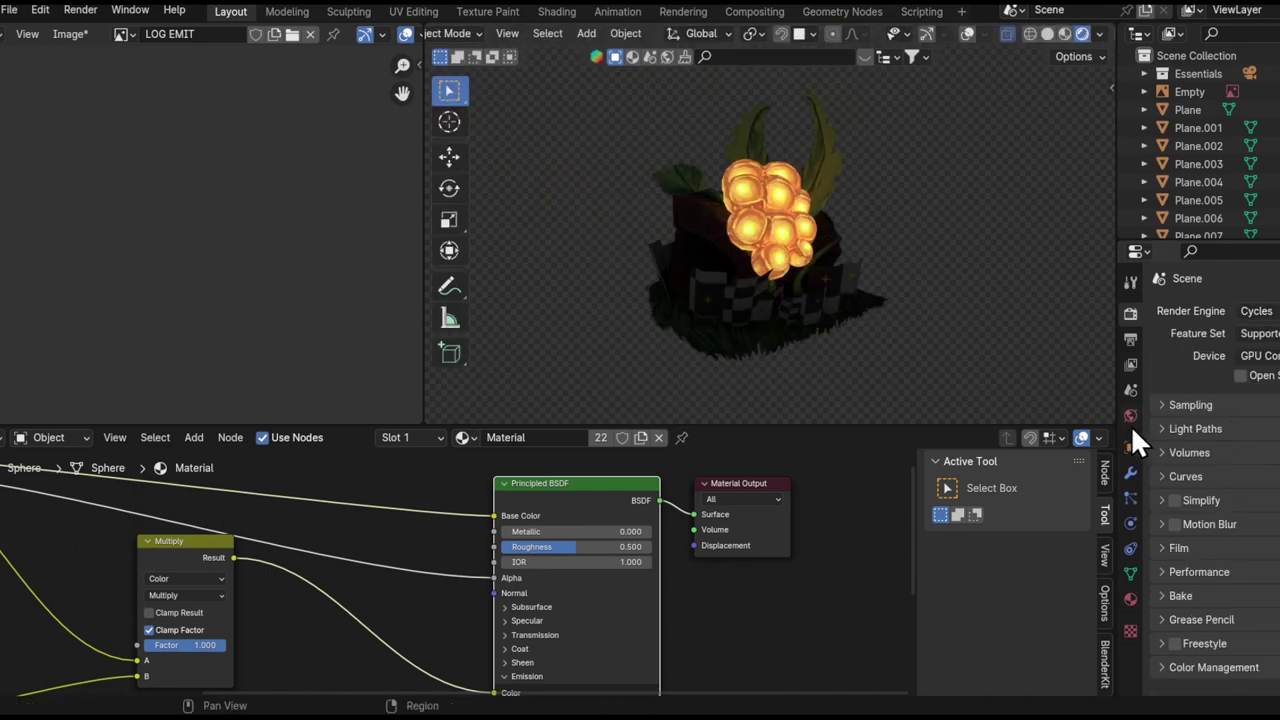
left_click(850, 270)
key("shift+alt+z")
scroll(788, 246, "up", 5)
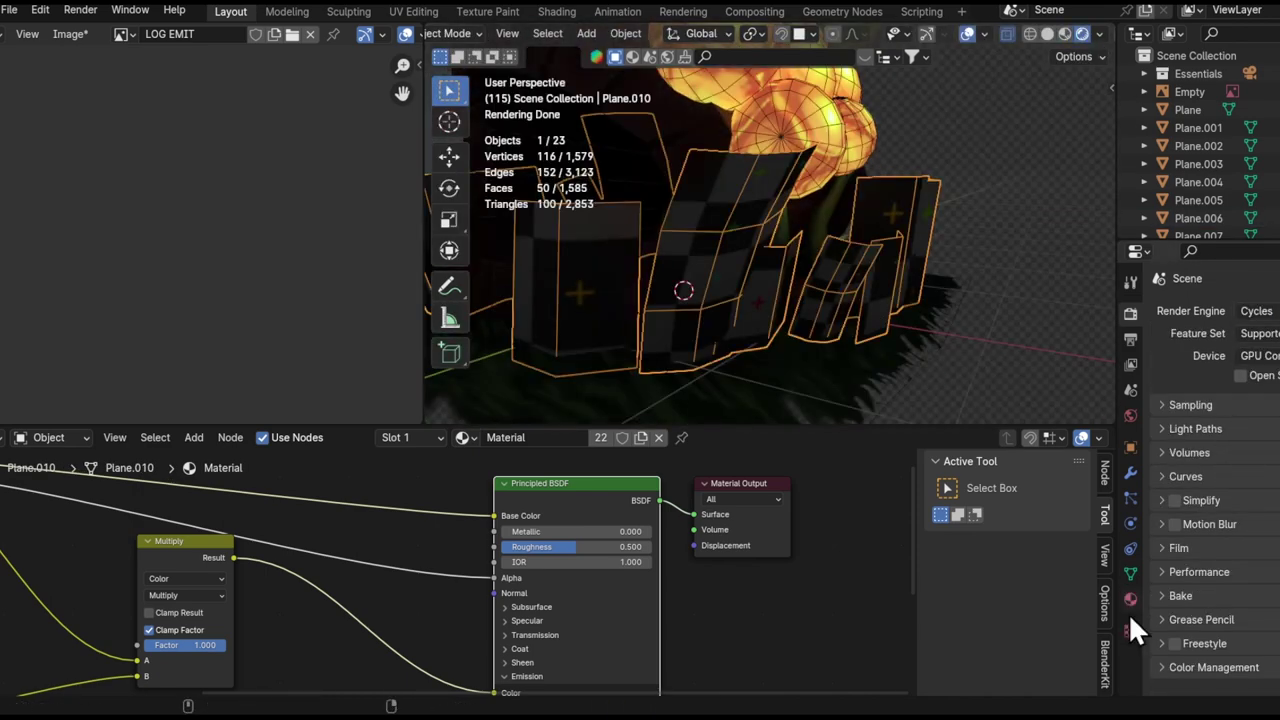
- Save the painted image and file, then select the berries Sphere.007 and show their emission settings
middle_click_drag(115, 450, 320, 475)
scroll(1196, 486, "down", 1)
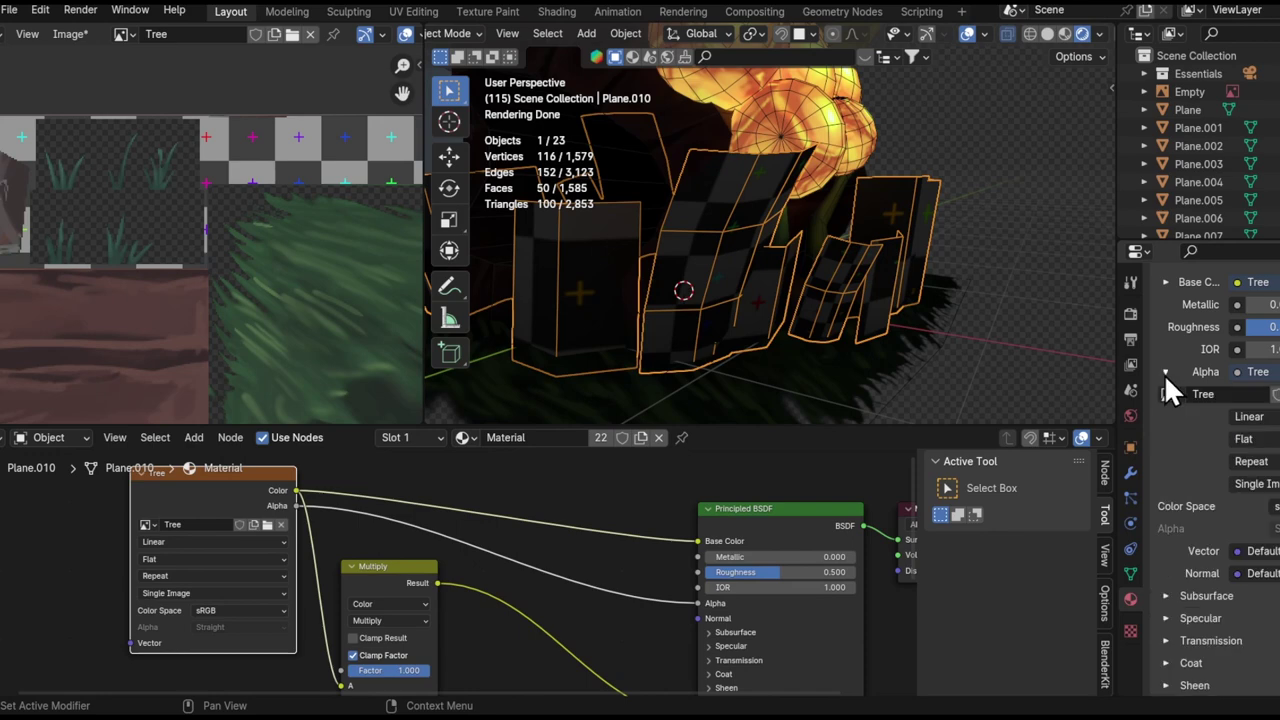
scroll(478, 537, "up", 2)
scroll(400, 600, "up", 1)
left_click(70, 34)
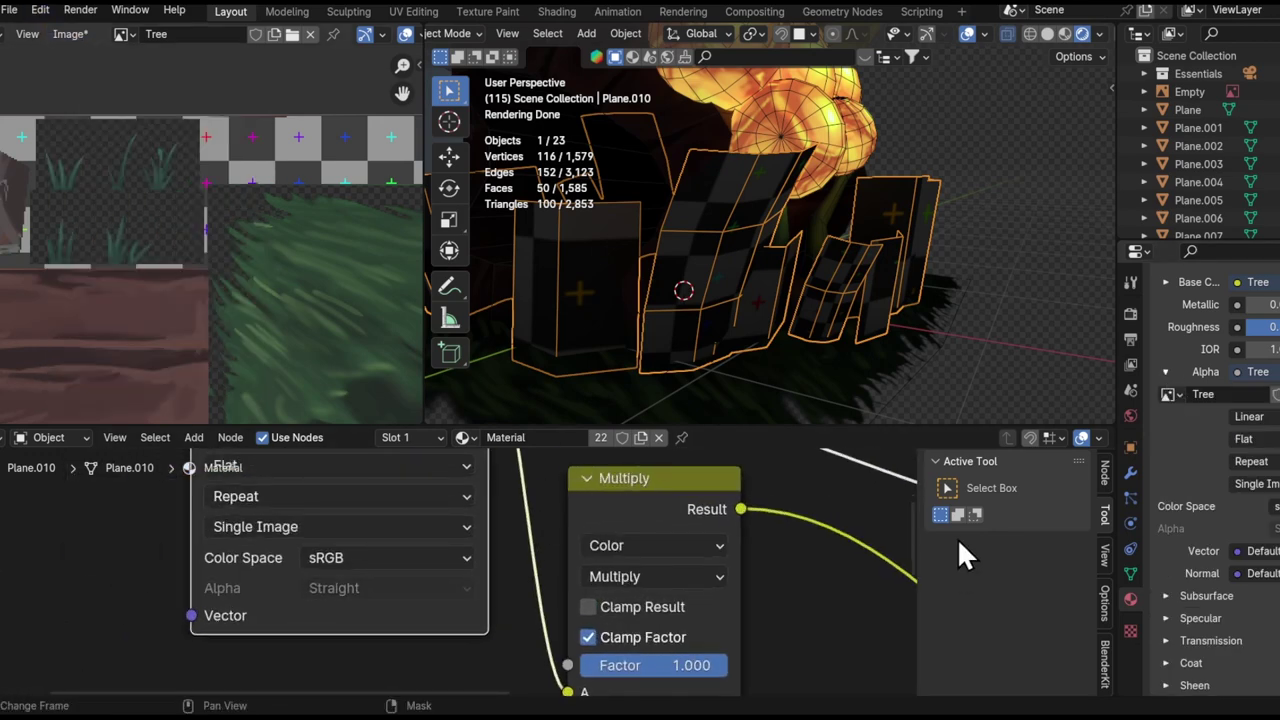
middle_click_drag(576, 474, 500, 540)
key("ctrl+s")
key("shift+alt+z")
scroll(818, 302, "down", 3)
middle_click_drag(818, 302, 843, 263)
left_click(843, 263)
middle_click_drag(729, 471, 557, 534)
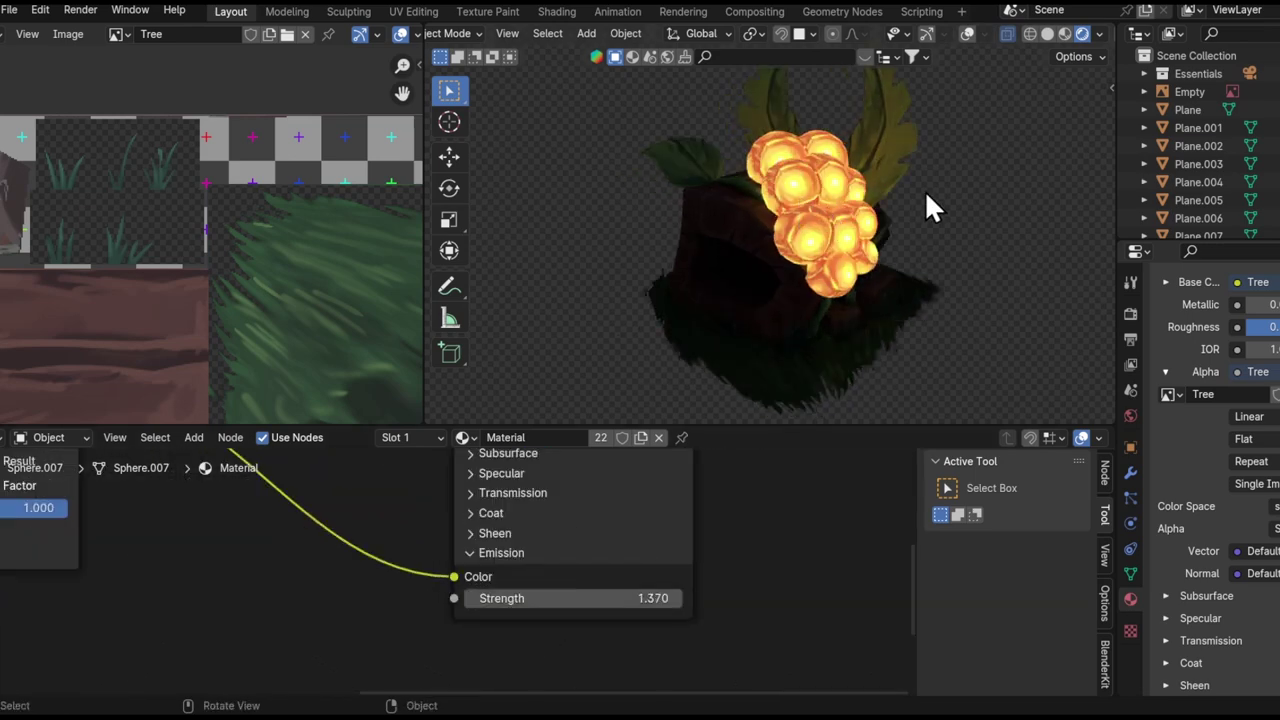
- Add a point light and position it beside the berries on the stump
key("shift+a")
left_click(988, 410)
key("g")
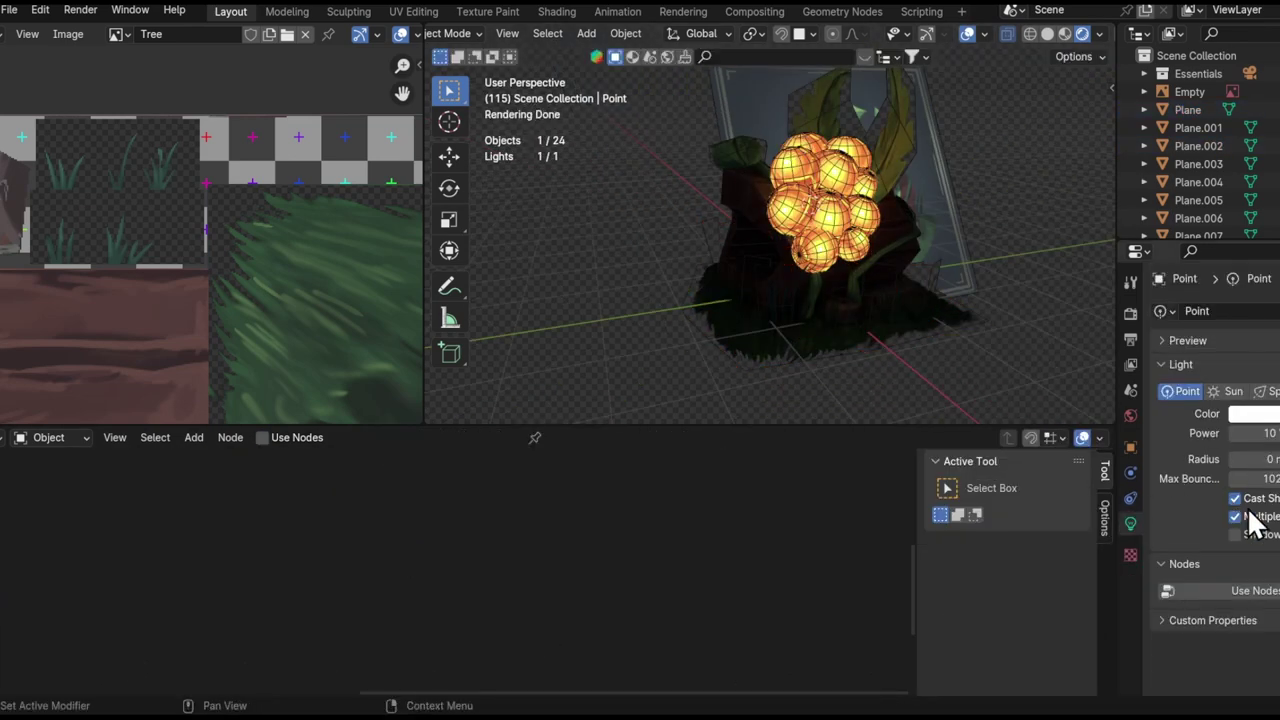
left_click(1017, 191)
key("g")
middle_click_drag(894, 274, 1022, 290)
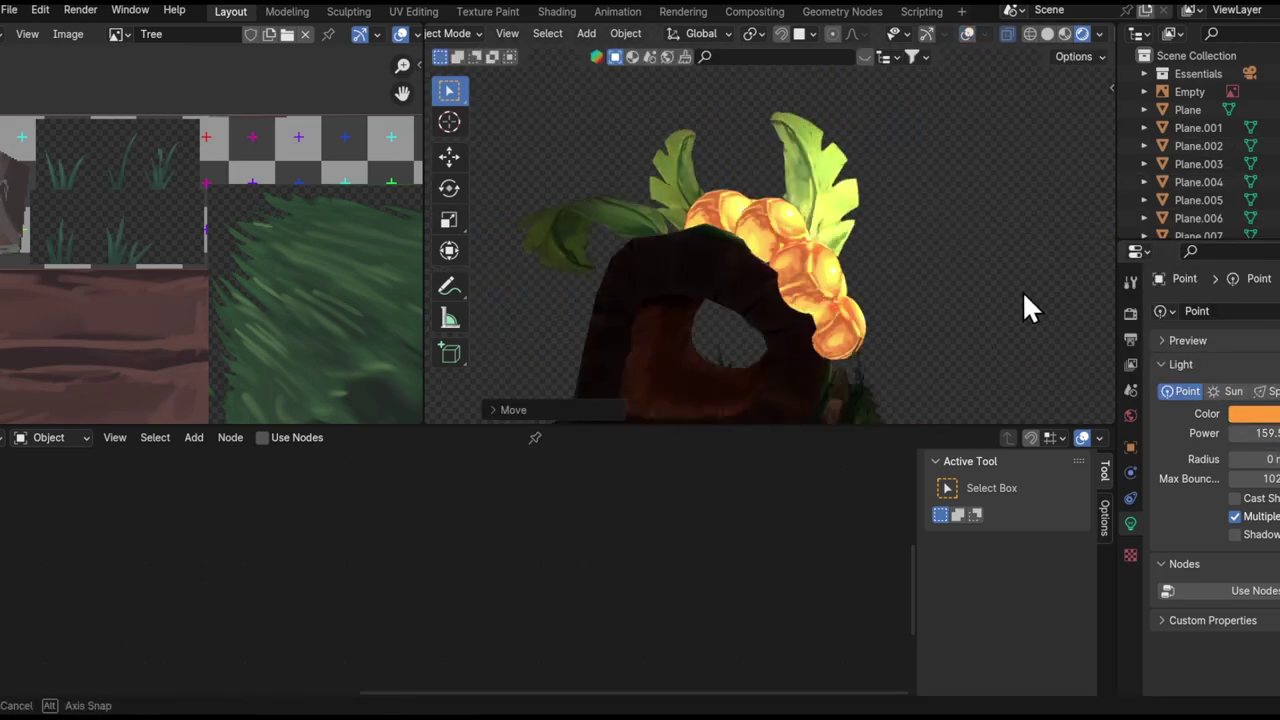
left_click(862, 199)
middle_click_drag(862, 199, 922, 192)
scroll(922, 192, "down", 5)
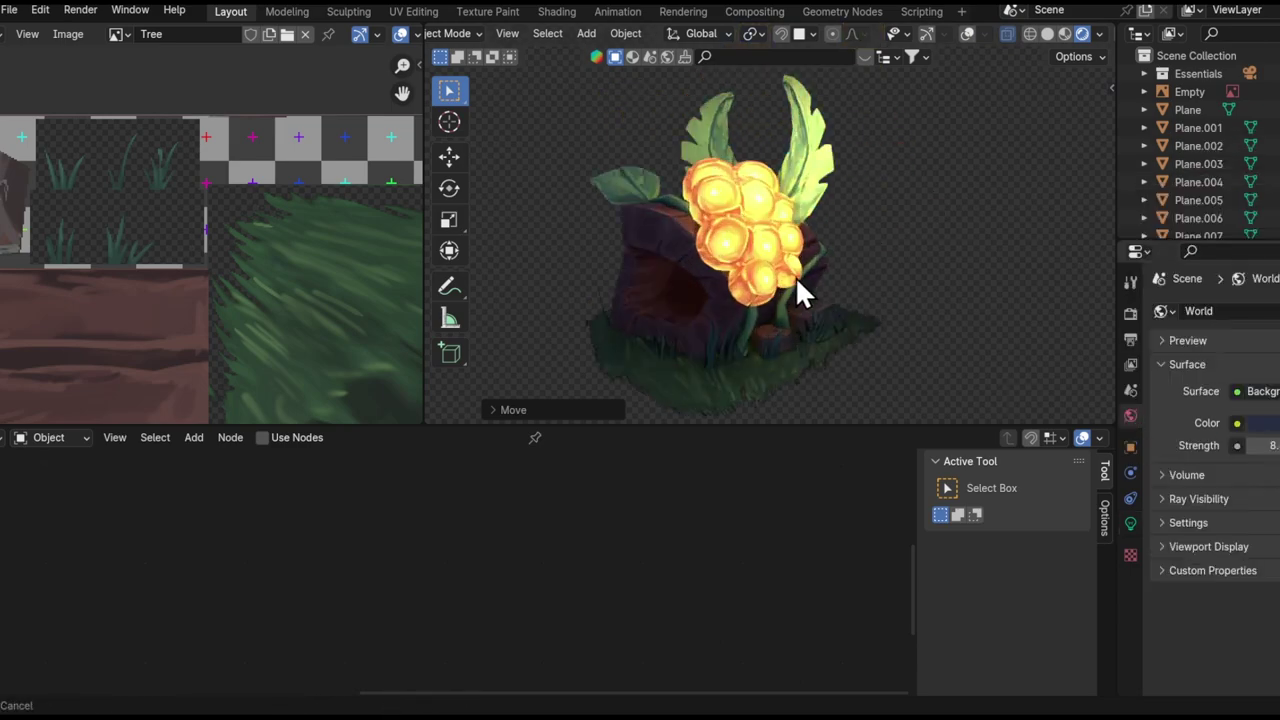
scroll(795, 276, "up", 3)
middle_click_drag(848, 183, 888, 253)
left_click(819, 320)
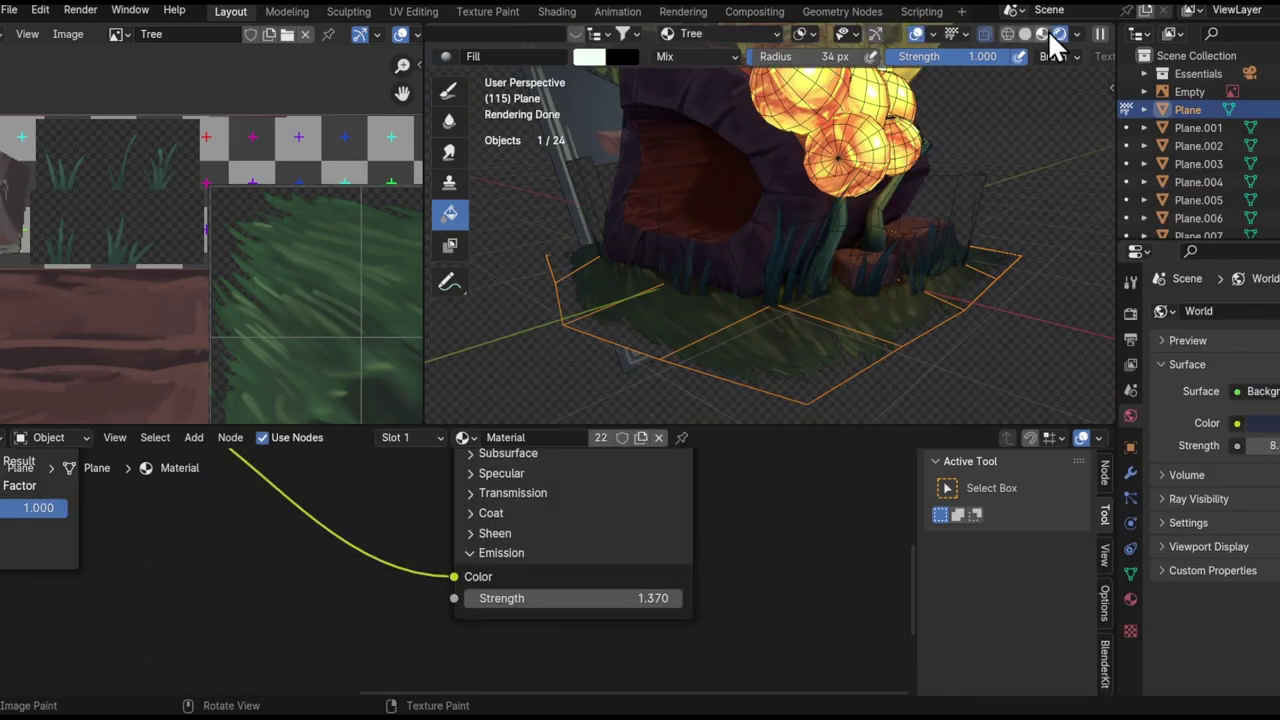
- In material preview, give the grass cards' brush a pasted green colour and new blending mode
left_click(1048, 30)
middle_click_drag(791, 249, 824, 301, "shift")
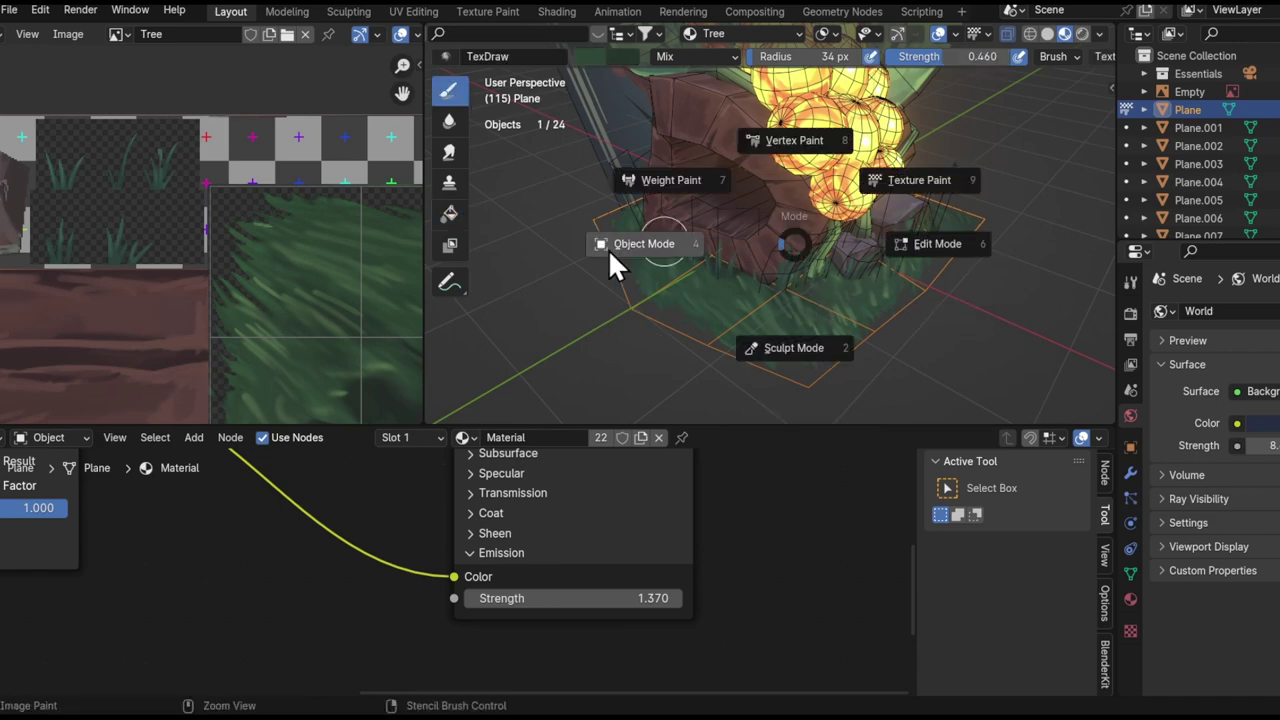
key("Escape")
key("alt+q")
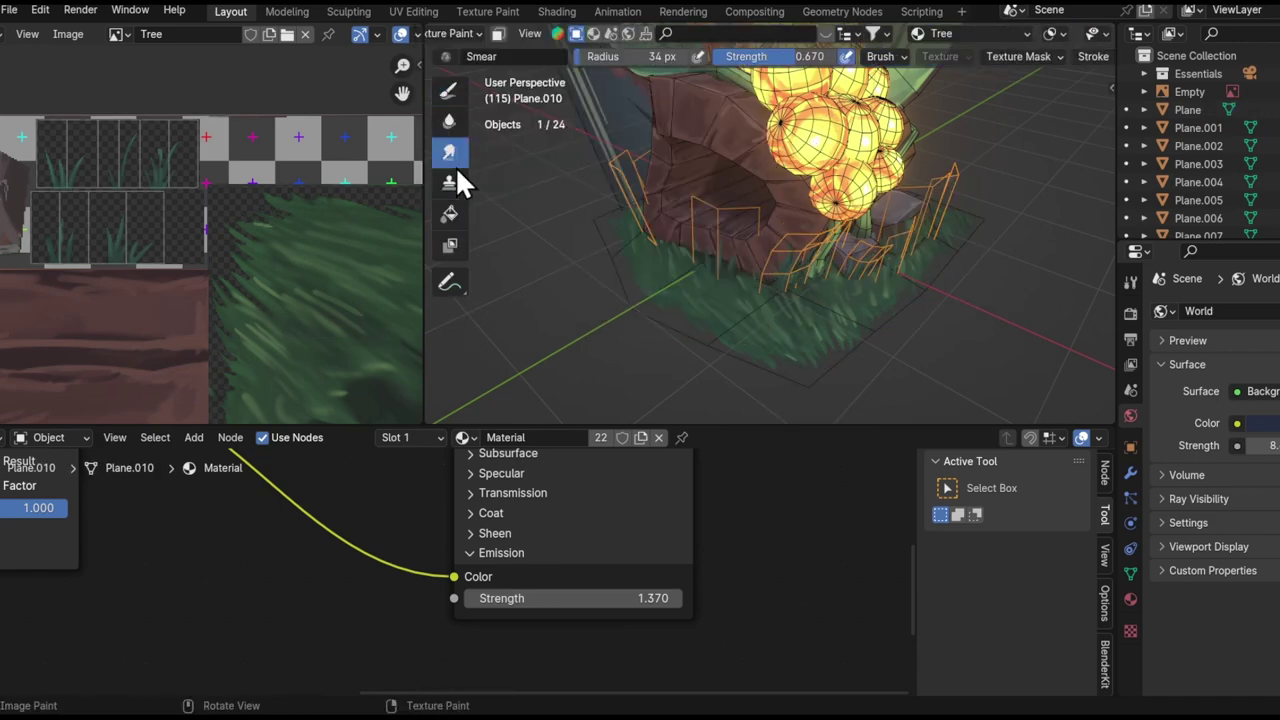
left_click(590, 56)
key("ctrl+v")
left_click(697, 56)
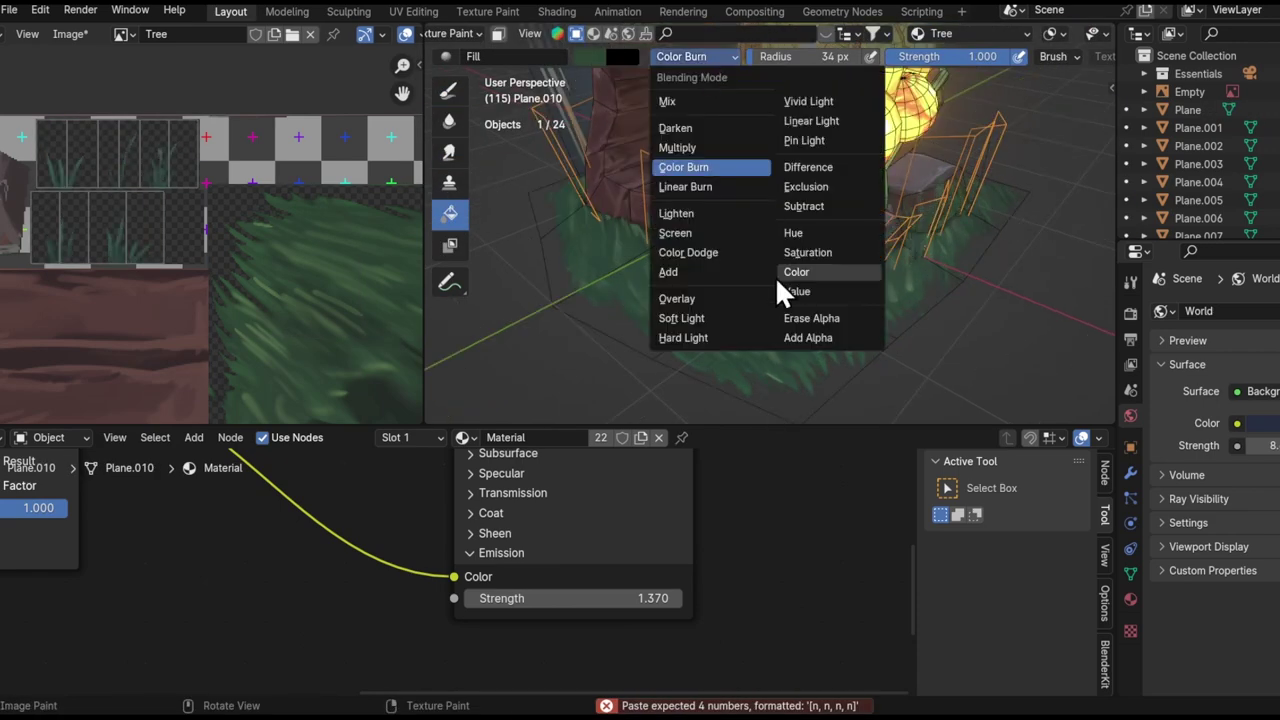
left_click(789, 271)
key("ctrl+Tab")
- In Edit Mode on Plane.010, select linked grass cards and duplicate them with a rotation
middle_click_drag(838, 249, 768, 238, "shift")
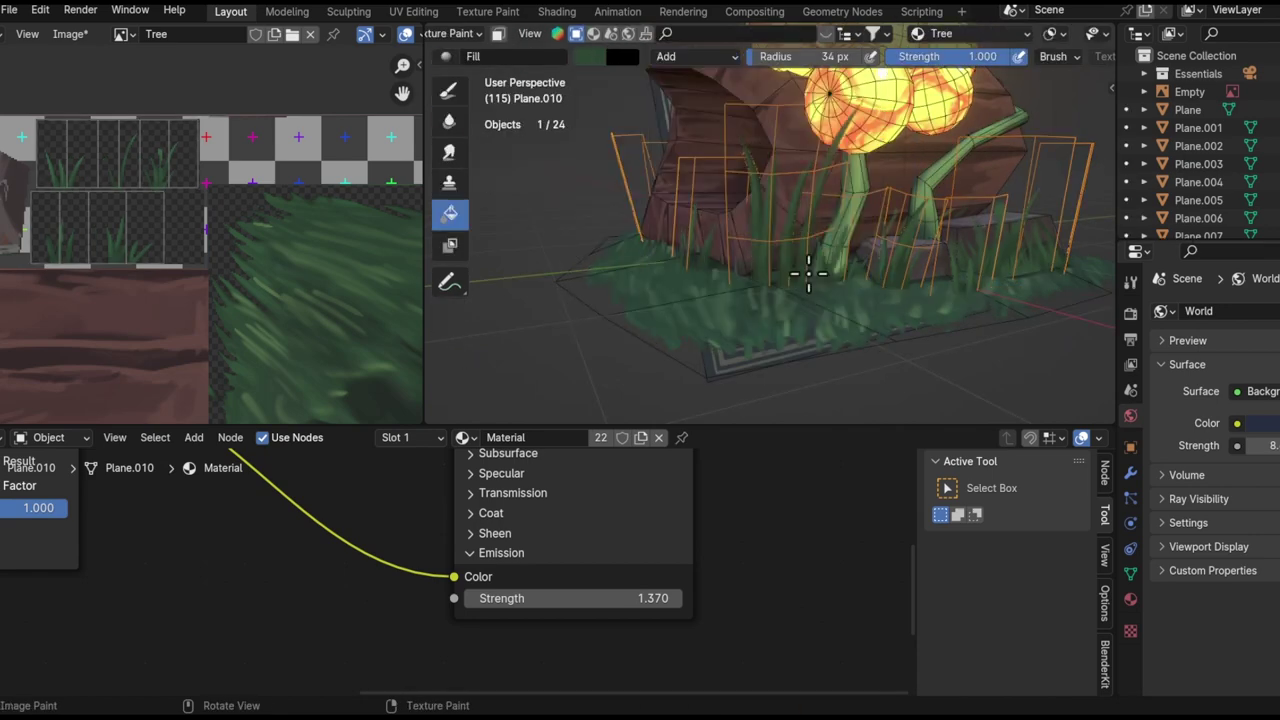
scroll(798, 209, "down", 3)
middle_click_drag(871, 229, 814, 306)
key("ctrl+Tab")
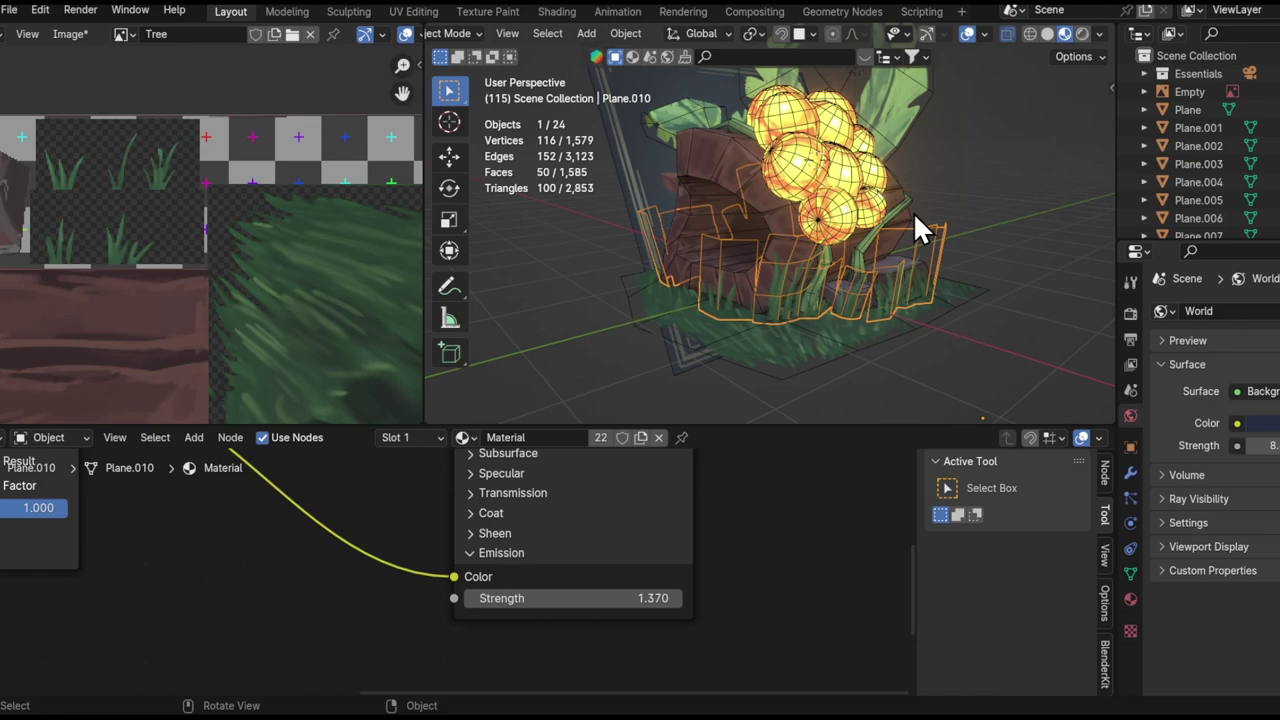
mouse_move(913, 212)
middle_mouse_down()
mouse_move(709, 211)
mouse_move(780, 208)
middle_mouse_up()
key("Tab")
left_click_drag(986, 148, 651, 300)
key("ctrl+l")
middle_click_drag(814, 189, 735, 248)
key("shift+d")
key("r")
left_click(886, 243)
- With the 3D view maximized, move the copied cards vertically along Z
middle_click_drag(886, 243, 926, 132)
key("ctrl+space")
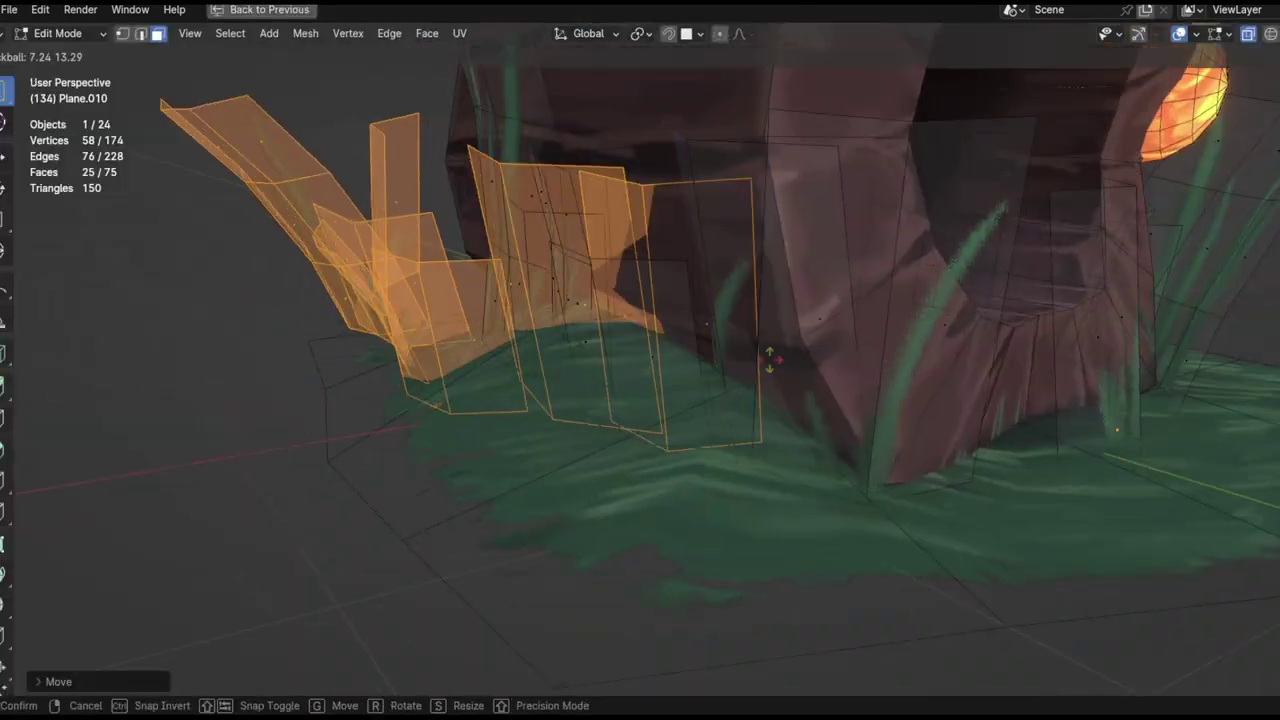
middle_click_drag(912, 213, 663, 146)
key("g")
key("z")
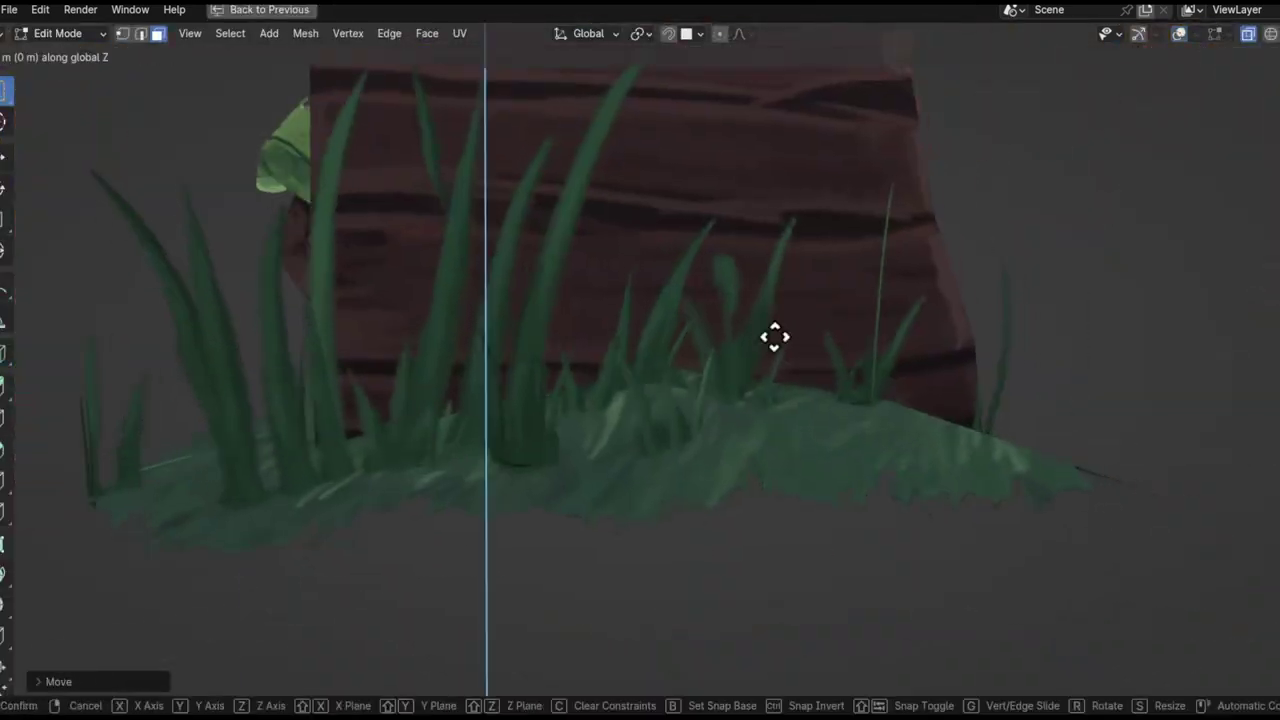
left_click(643, 394)
mouse_move(643, 394)
middle_mouse_down()
mouse_move(626, 246)
mouse_move(534, 394)
mouse_move(551, 265)
mouse_move(620, 451)
mouse_move(391, 449)
mouse_move(741, 487)
middle_mouse_up()
left_click(741, 487)
- Shift one grass card vertically, rotate it freely, and leave Edit Mode
key("g")
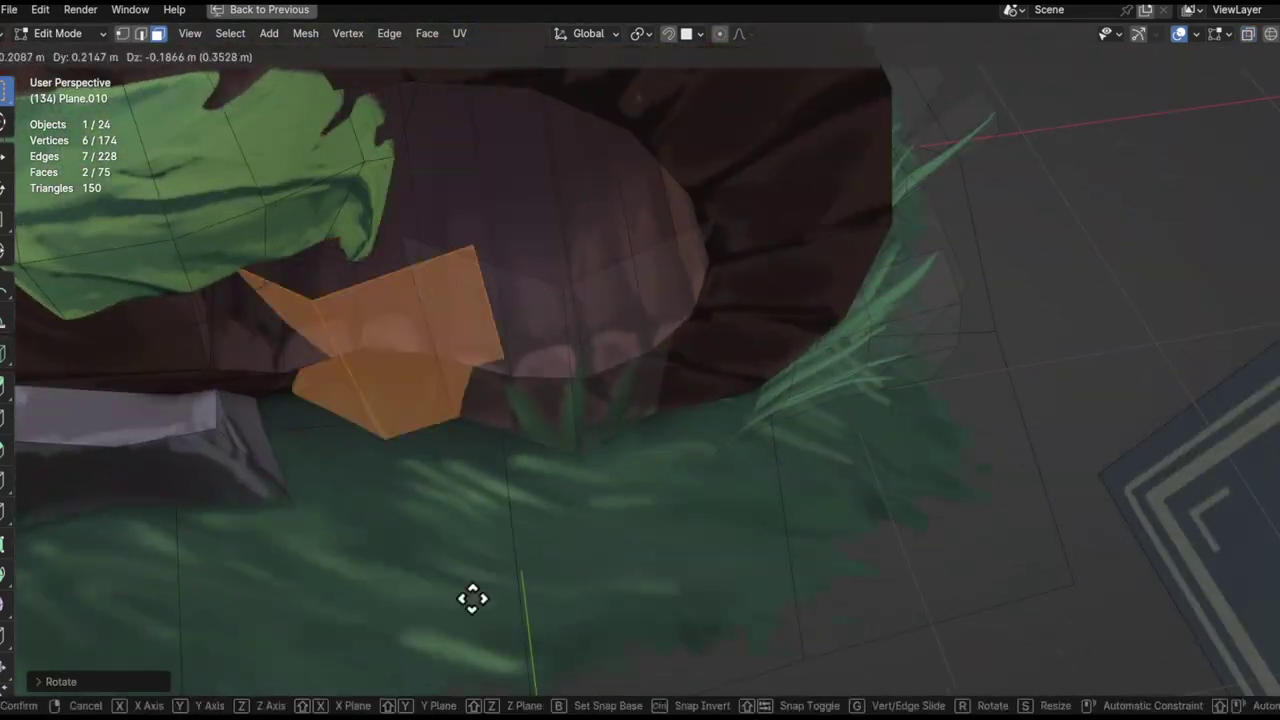
key("z")
left_click(460, 614)
mouse_move(460, 614)
middle_mouse_down()
mouse_move(120, 420)
mouse_move(329, 318)
mouse_move(477, 366)
mouse_move(541, 262)
mouse_move(517, 285)
mouse_move(531, 211)
mouse_move(674, 262)
mouse_move(427, 338)
middle_mouse_up()
key("r")
key("r")
left_click(329, 318)
key("Tab")
key("Tab")
key("Tab")
key("Tab")
- Place another duplicated grass card near the cave arch
middle_click_drag(57, 172, 474, 451)
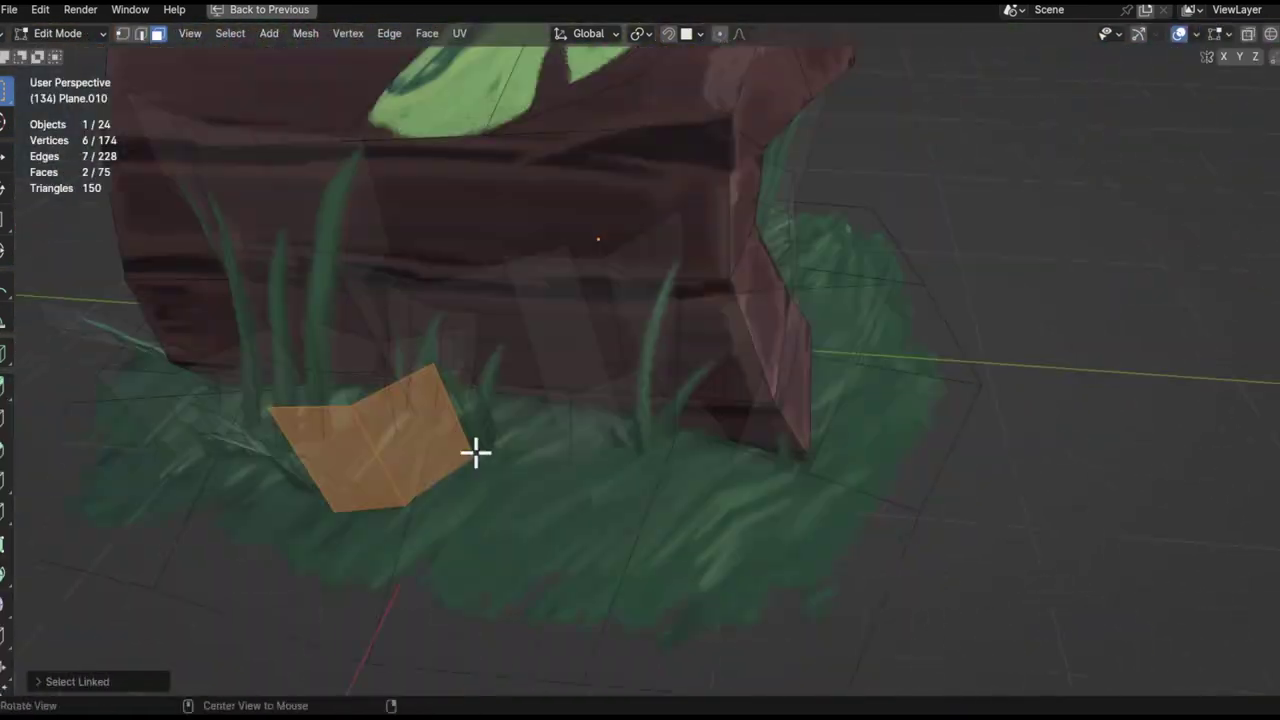
left_click(696, 409)
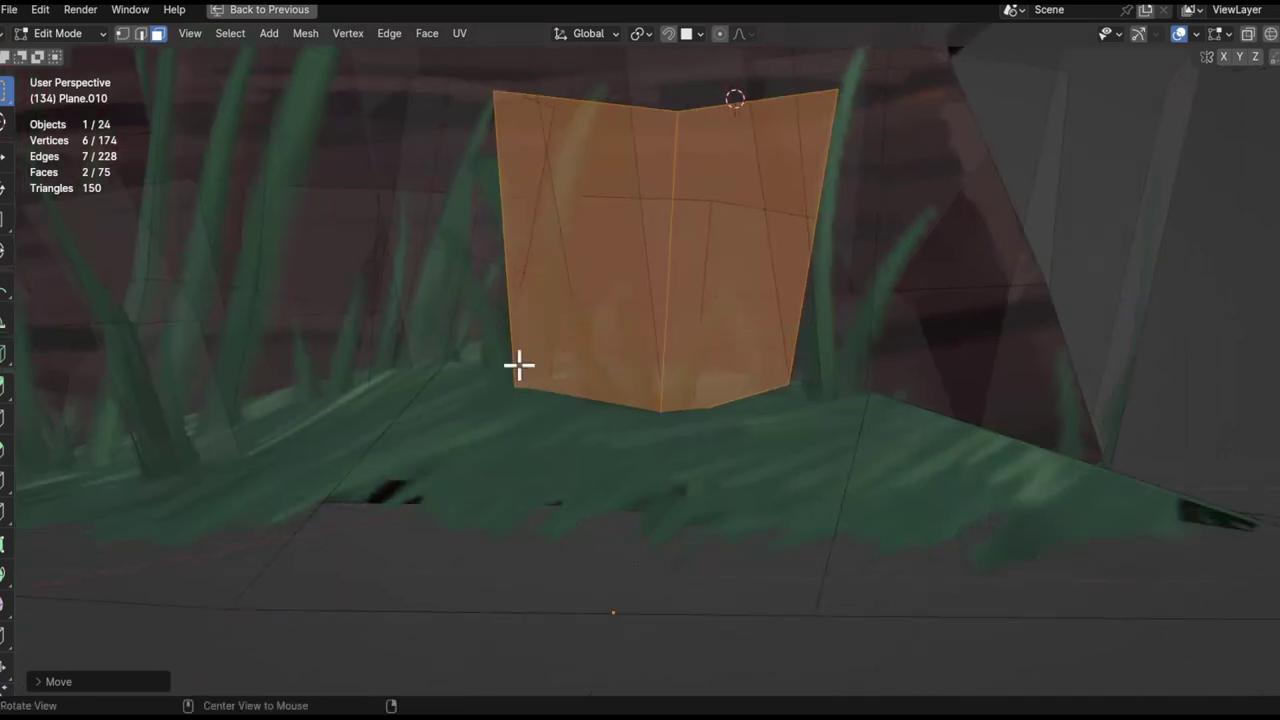
mouse_move(517, 363)
middle_mouse_down()
mouse_move(654, 506)
mouse_move(673, 329)
mouse_move(694, 374)
mouse_move(591, 251)
mouse_move(557, 437)
middle_mouse_up()
key("Tab")
key("Tab")
key("g")
left_click(699, 431)
key("Tab")
mouse_move(699, 431)
middle_mouse_down()
mouse_move(643, 263)
mouse_move(586, 286)
mouse_move(571, 517)
middle_mouse_up()
- Adjust card heights and placement by the cave door, then view the diorama in rendered shading
key("Tab")
middle_click_drag(640, 472, 523, 454)
key("g")
key("z")
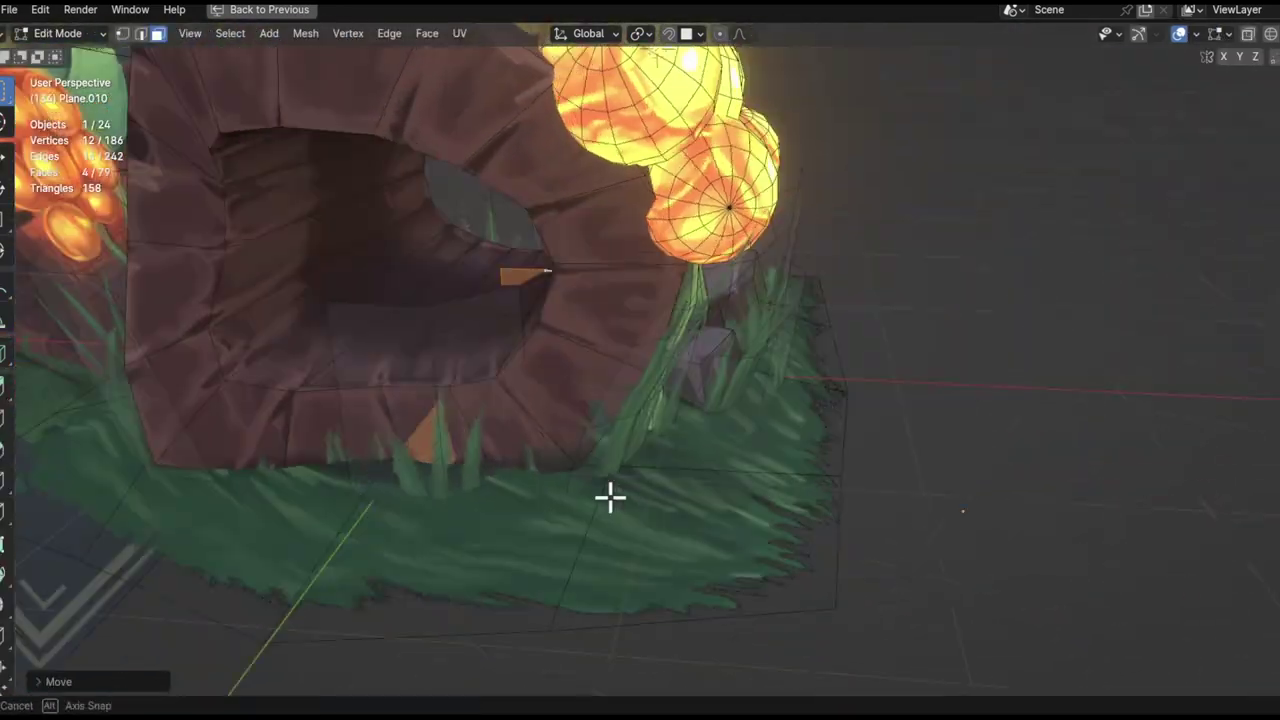
left_click(666, 511)
middle_click_drag(666, 511, 745, 400)
mouse_move(741, 518)
middle_mouse_down()
mouse_move(520, 357)
mouse_move(843, 371)
mouse_move(629, 420)
middle_mouse_up()
scroll(629, 420, "up", 5)
key("g")
left_click(603, 485)
key("Tab")
scroll(700, 480, "down", 5)
mouse_move(723, 486)
middle_mouse_down()
mouse_move(929, 451)
mouse_move(710, 455)
mouse_move(926, 380)
mouse_move(774, 372)
mouse_move(802, 352)
middle_mouse_up()
key("shift+z")
- Add a light blue area light to the diorama, then scale and rotate it
key("ctrl+space")
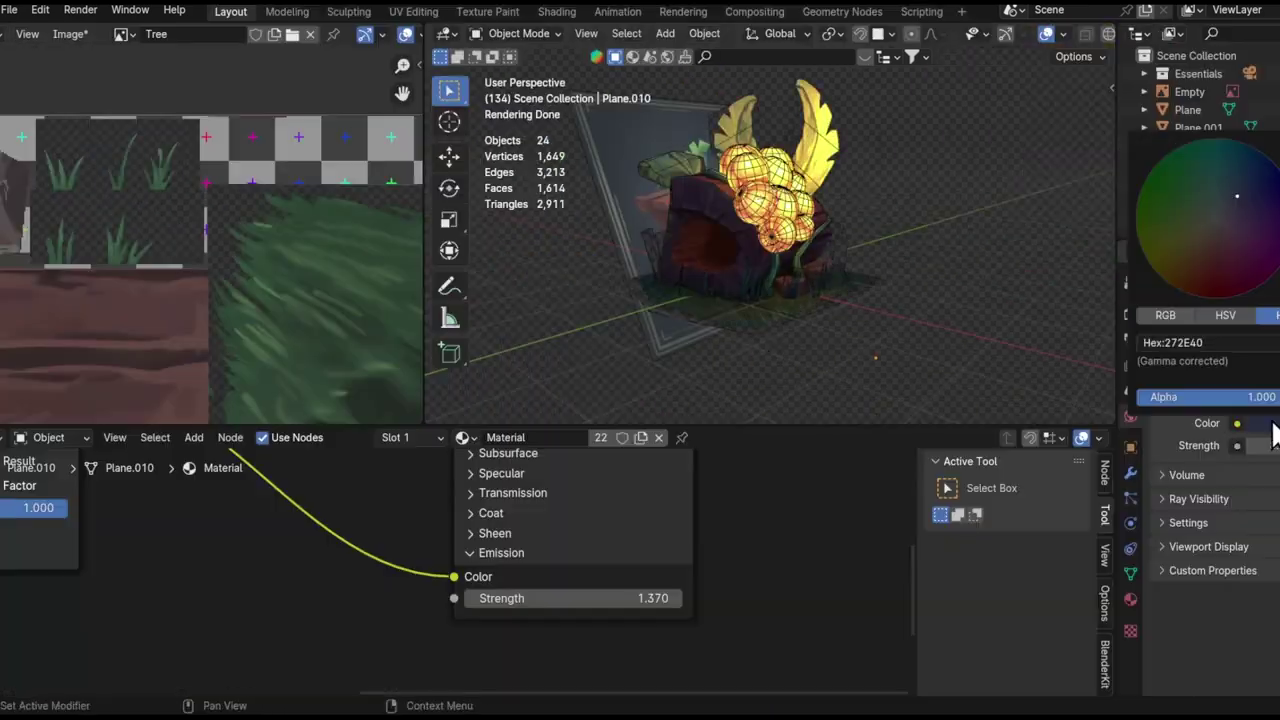
middle_click_drag(676, 205, 675, 248)
key("shift+a")
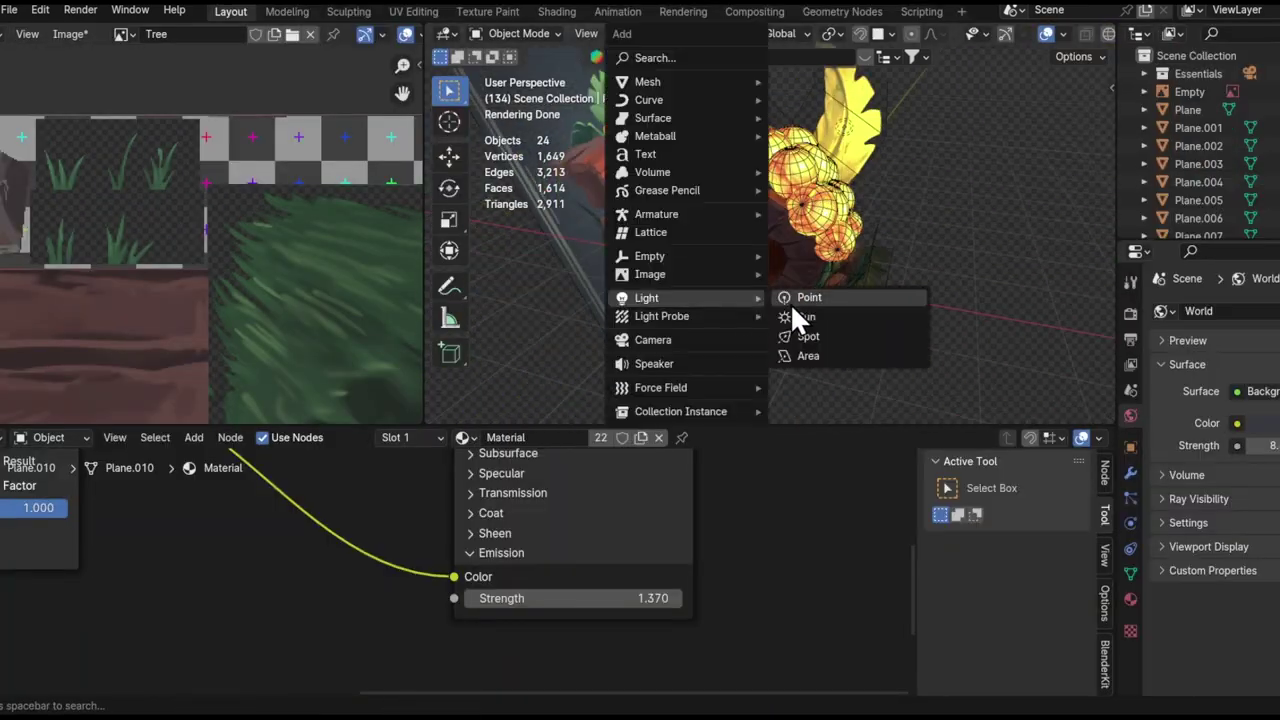
left_click(810, 360)
left_click(1255, 413)
left_click(1200, 225)
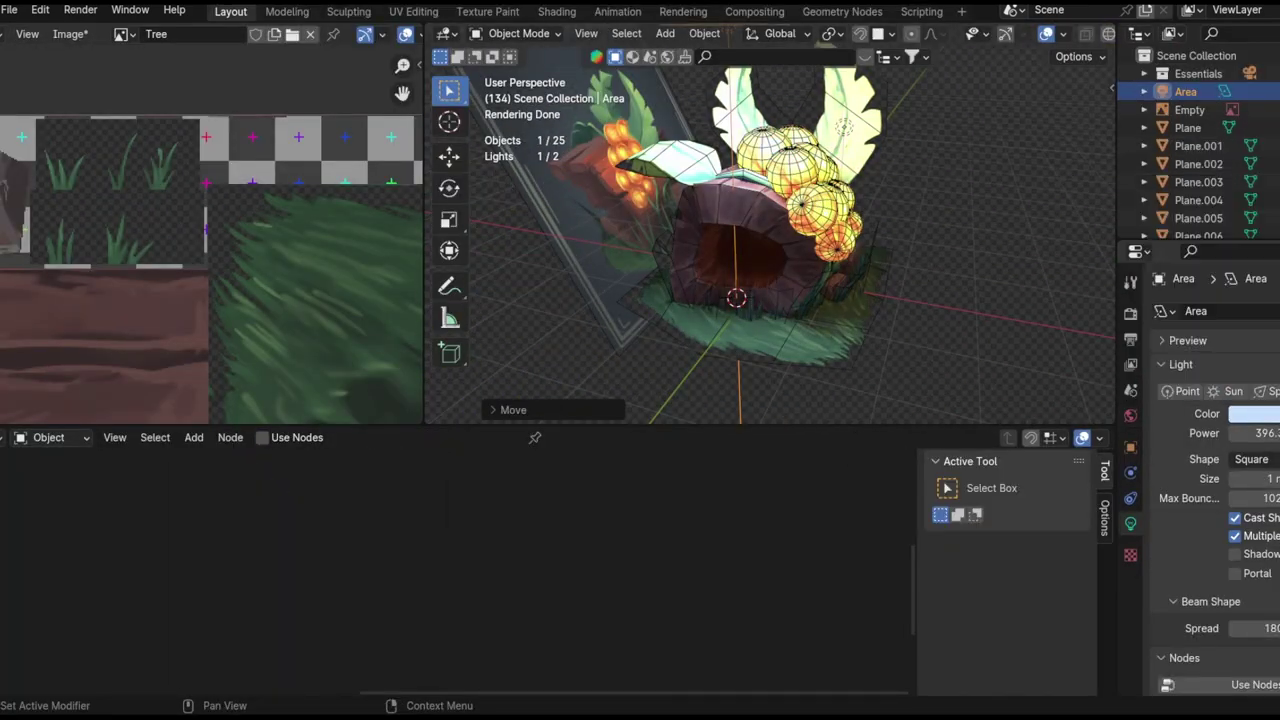
key("shift+z")
key("s")
left_click(920, 130)
key("r")
left_click(1011, 205)
left_click(872, 236)
- Move the area light vertically along Z above the scene
mouse_move(800, 240)
middle_mouse_down()
mouse_move(697, 227)
mouse_move(870, 288)
middle_mouse_up()
left_click(708, 163)
key("g")
key("z")
scroll(904, 285, "up", 5)
- With overlays hidden, move the point light in among the glowing berries (Sphere.007)
key("shift+alt+z")
mouse_move(904, 248)
middle_mouse_down()
mouse_move(806, 234)
mouse_move(808, 363)
mouse_move(837, 211)
mouse_move(845, 325)
middle_mouse_up()
scroll(812, 248, "up", 2)
left_click(812, 248)
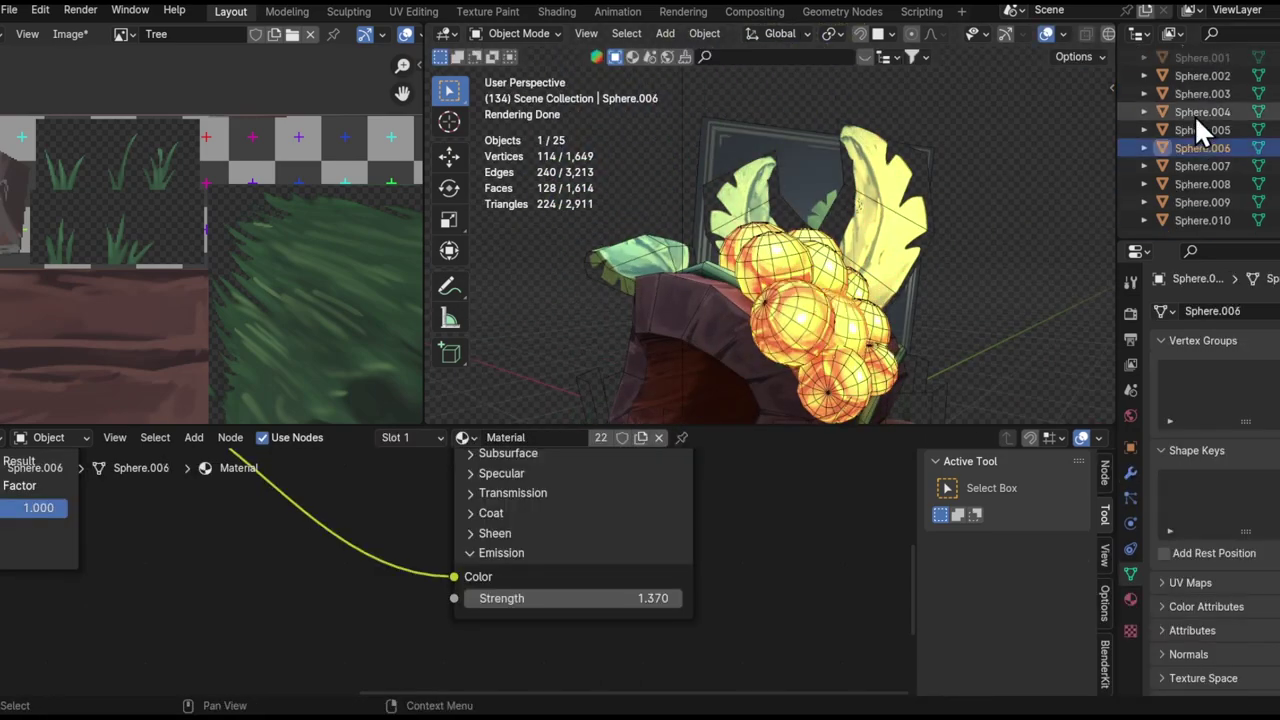
scroll(1200, 130, "up", 3)
left_click(1200, 130)
middle_click_drag(850, 232, 576, 237)
scroll(576, 237, "up", 4)
key("g")
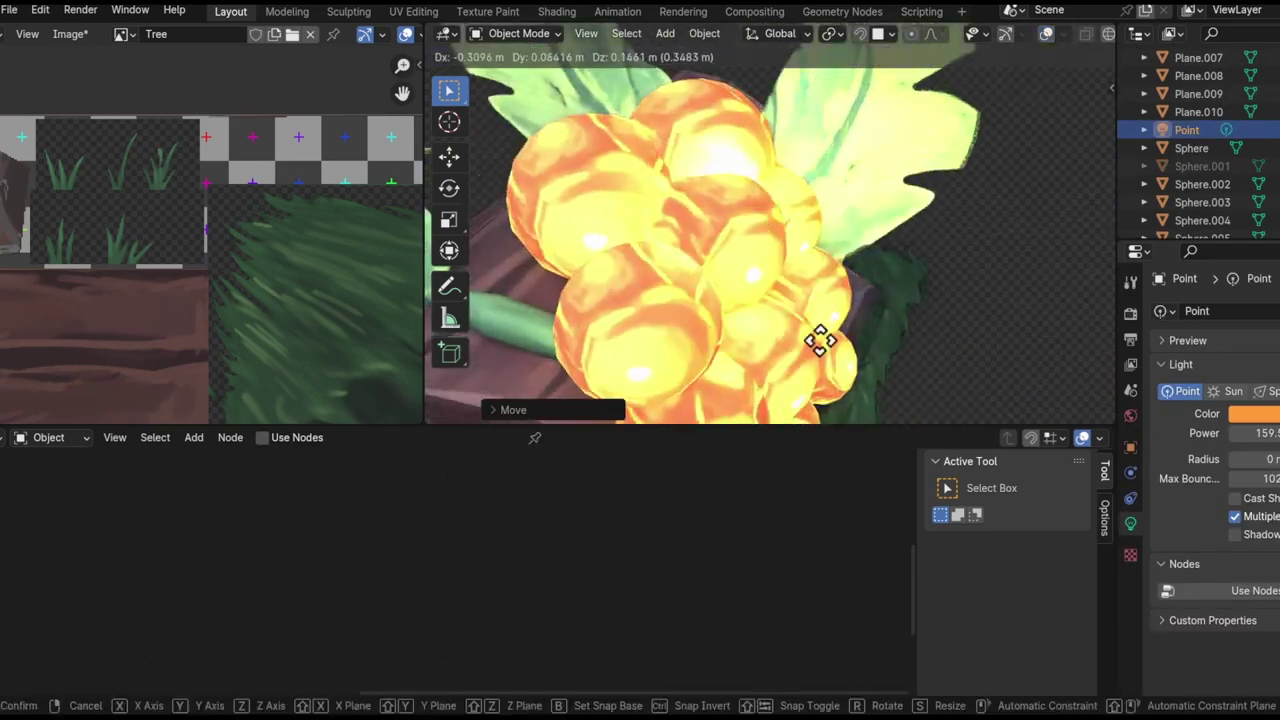
scroll(820, 340, "down", 5)
left_click(740, 250)
- Check the point light's placement against the berry spheres and save the project
left_click(722, 273)
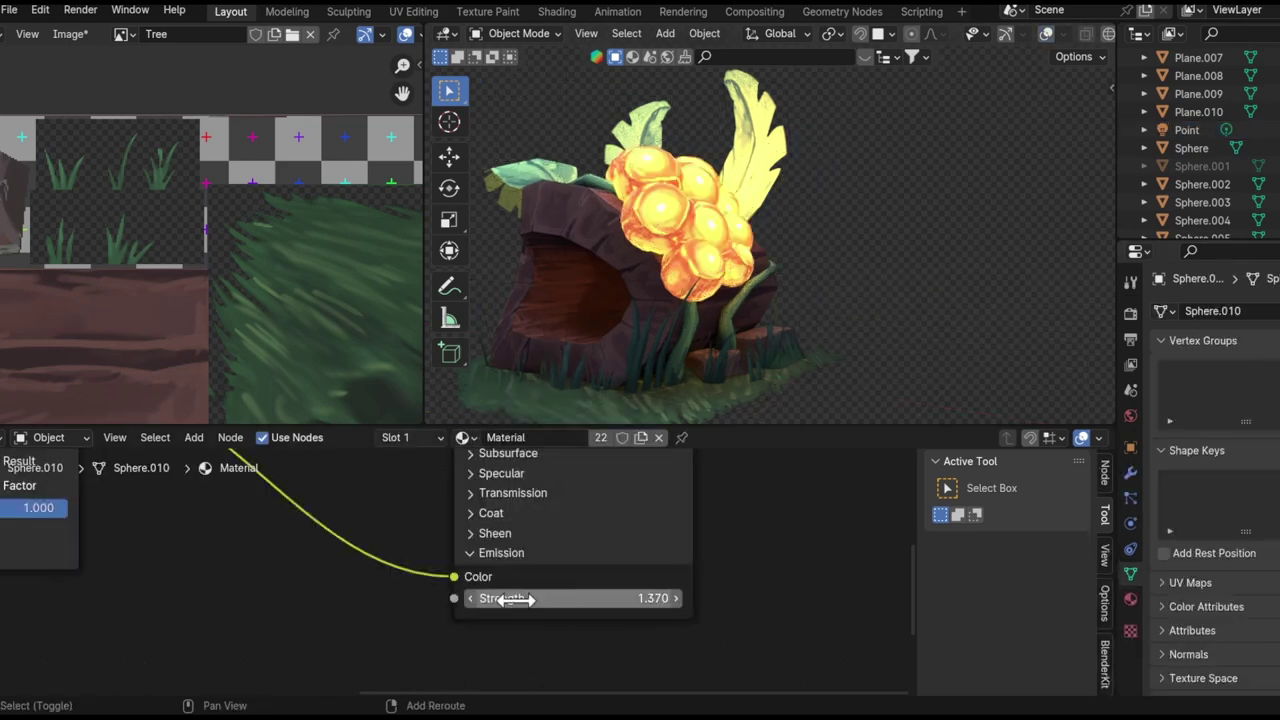
left_click(1170, 130)
left_click(757, 229)
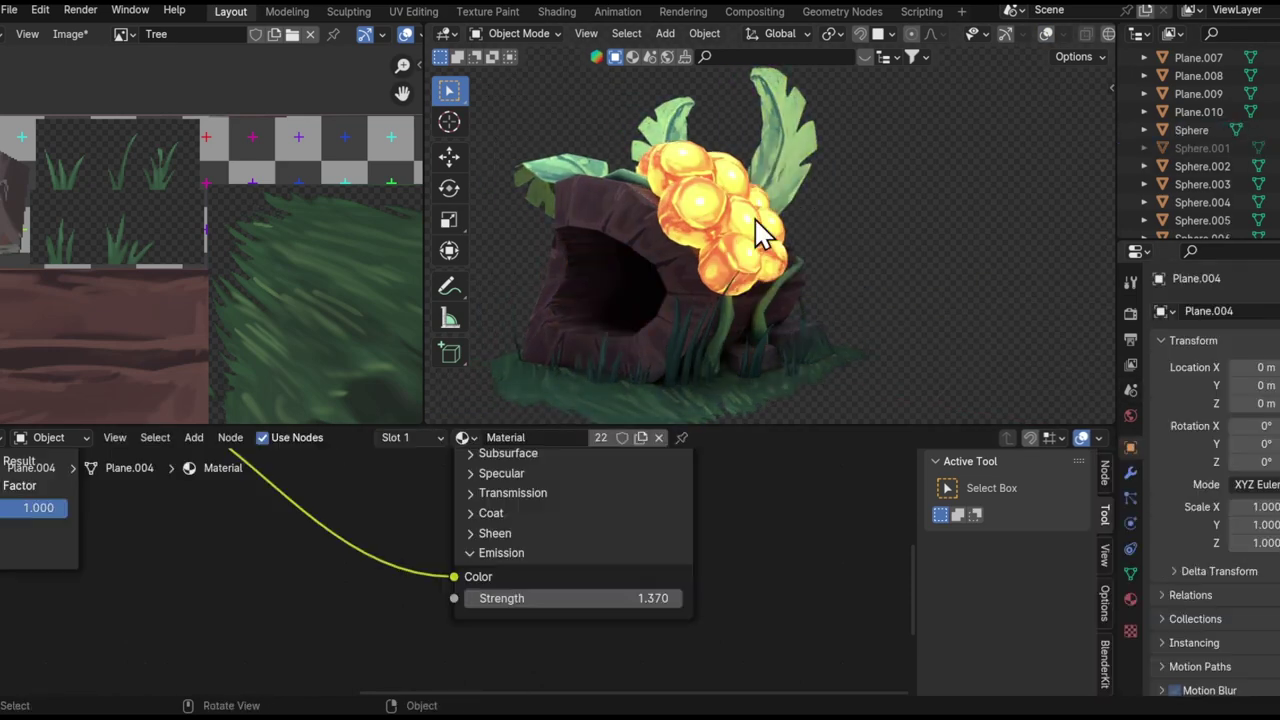
left_click(1130, 339)
key("ctrl+s")
- Shrink the area light hanging over the scene
left_click(1130, 313)
middle_click_drag(900, 300, 820, 277)
scroll(870, 280, "down", 2)
key("s")
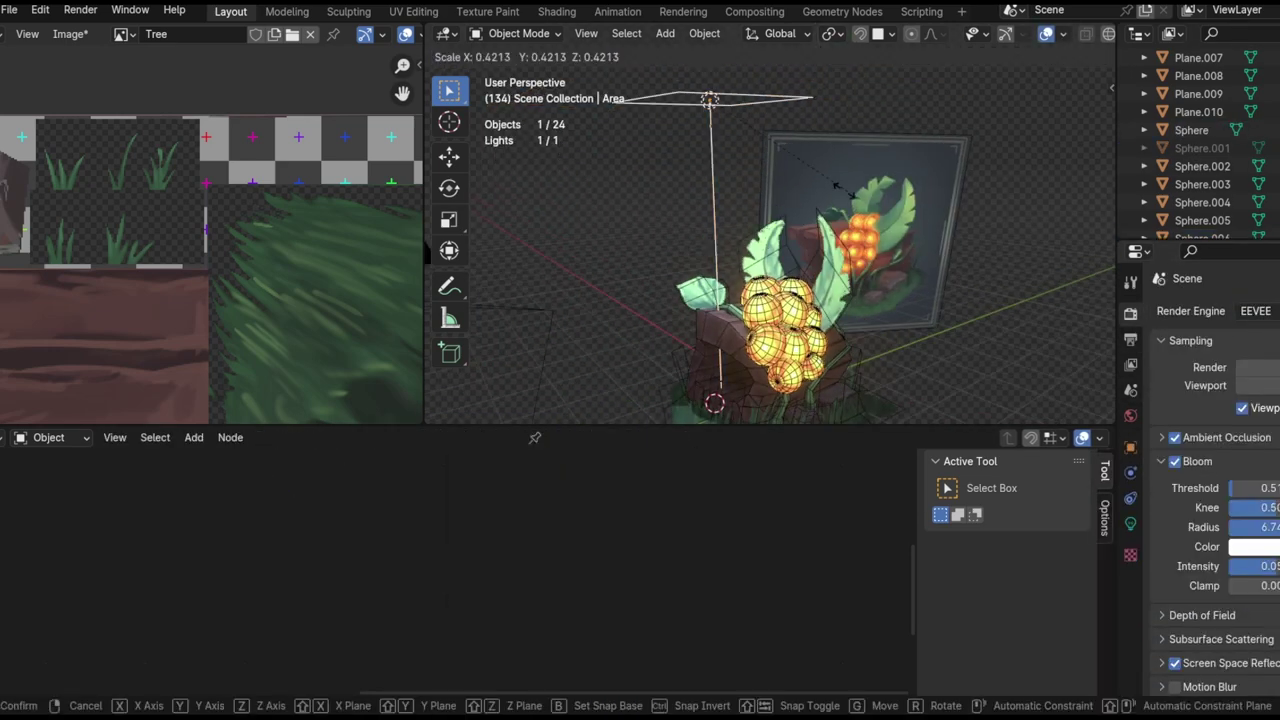
left_click(770, 265)
scroll(790, 285, "up", 3)
scroll(811, 303, "up", 2)
- Show the grass plane's material settings and save the project
left_click(811, 303)
left_click(1130, 598)
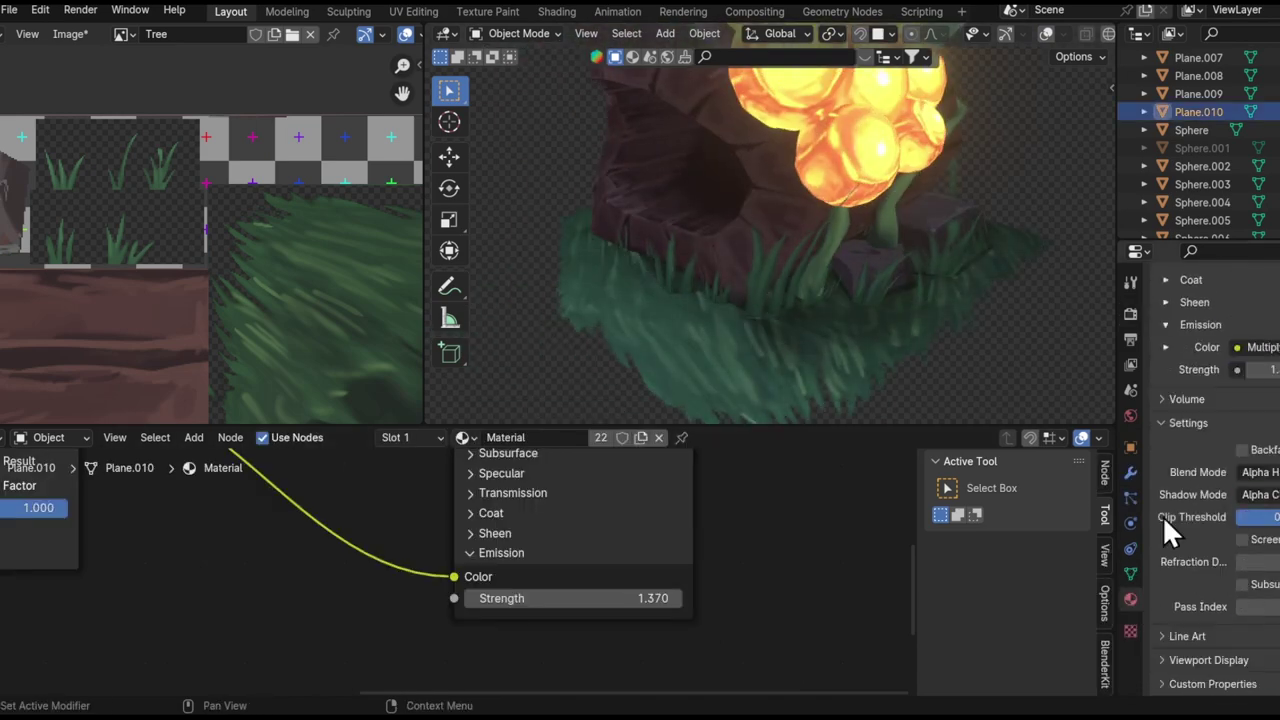
key("ctrl+s")
mouse_move(900, 280)
middle_mouse_down()
mouse_move(855, 251)
mouse_move(990, 240)
mouse_move(623, 329)
mouse_move(277, 190)
middle_mouse_up()
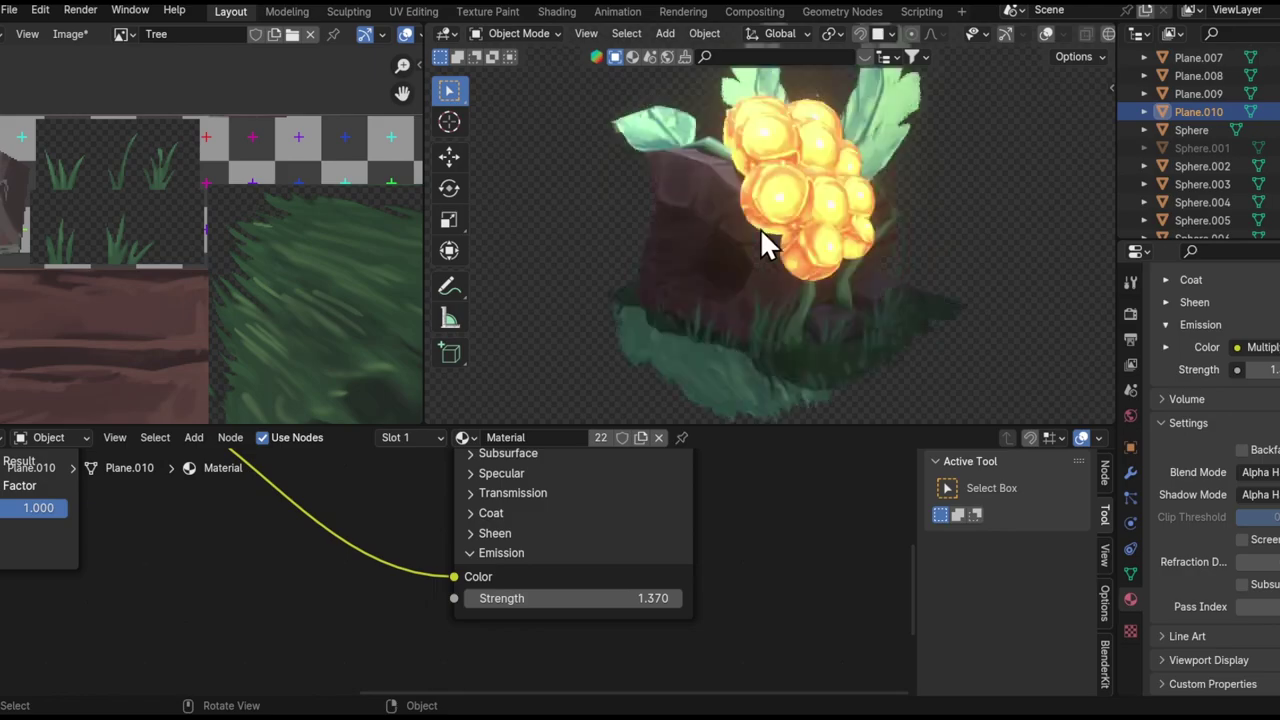
- In Plane.010, duplicate a grass card and rotate the copy around Z
key("Tab")
key("shift+d")
key("r")
key("z")
middle_click_drag(568, 305, 780, 257)
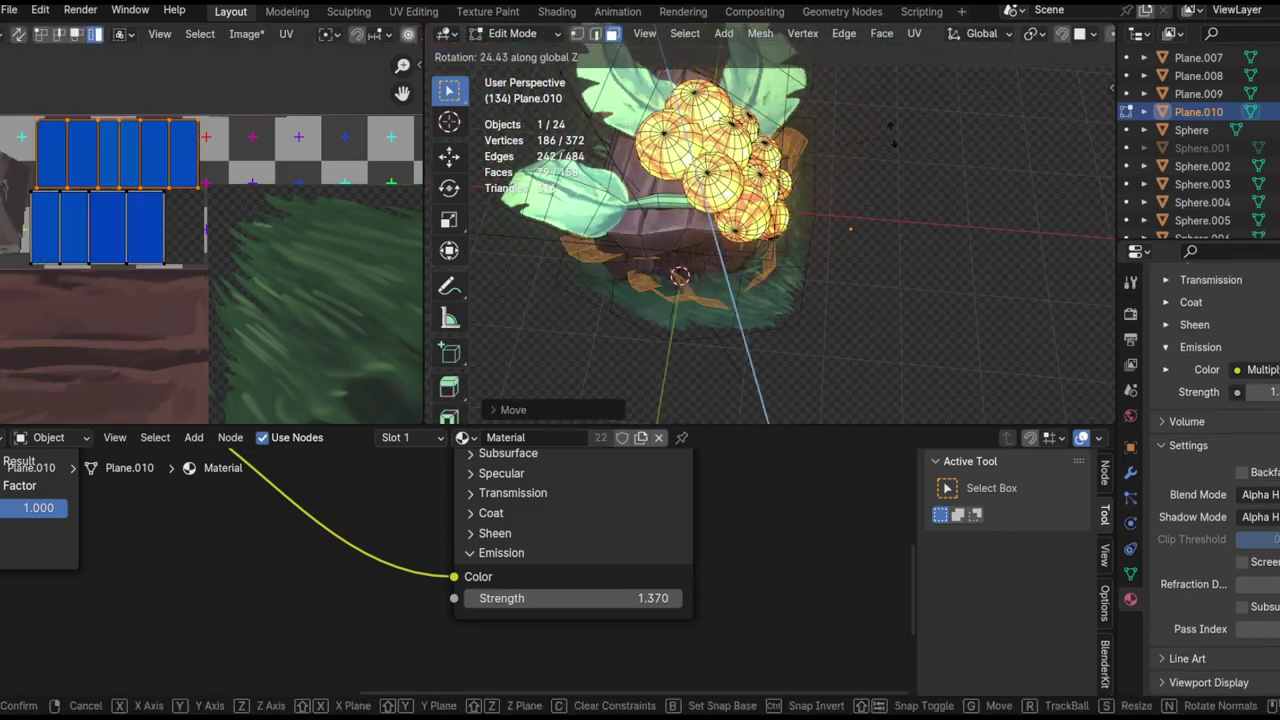
- Move the duplicated grass card into a new position near the stump
scroll(780, 257, "up", 3)
key("g")
key("Return")
mouse_move(1014, 269)
middle_mouse_down()
mouse_move(814, 257)
mouse_move(709, 271)
mouse_move(846, 270)
mouse_move(686, 257)
mouse_move(794, 234)
mouse_move(657, 320)
mouse_move(775, 373)
middle_mouse_up()
key("Tab")
key("Tab")
- Edge-slide one grass card and lift it vertically into place
key("l")
scroll(820, 223, "up", 3)
key("g")
key("z")
key("Escape")
key("2")
left_click(775, 373)
key("Escape")
key("l")
key("g")
key("shift+z")
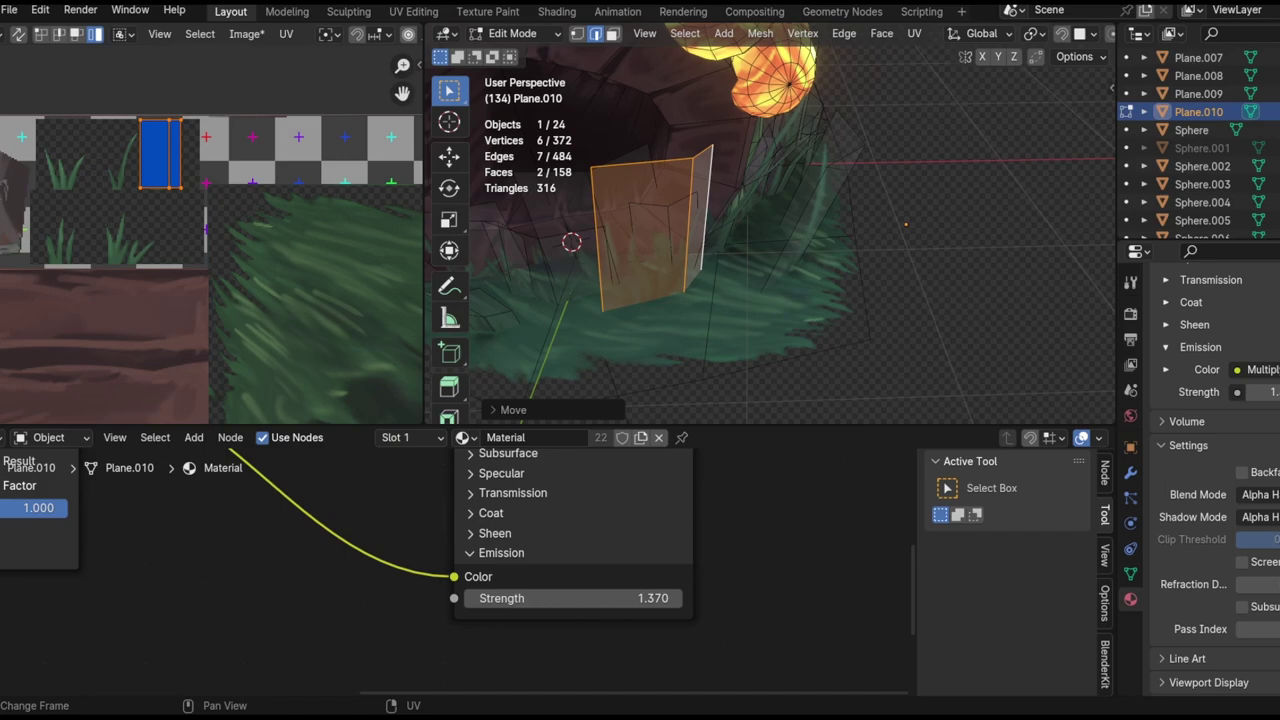
scroll(719, 175, "down", 3)
- Save log.blend, then put the log Plane.001 into Texture Paint mode
key("Tab")
key("ctrl+s")
mouse_move(593, 246)
middle_mouse_down()
mouse_move(916, 241)
mouse_move(857, 315)
middle_mouse_up()
left_click(720, 250)
scroll(771, 214, "up", 2)
key("ctrl+Tab")
middle_click_drag(760, 300, 700, 320)
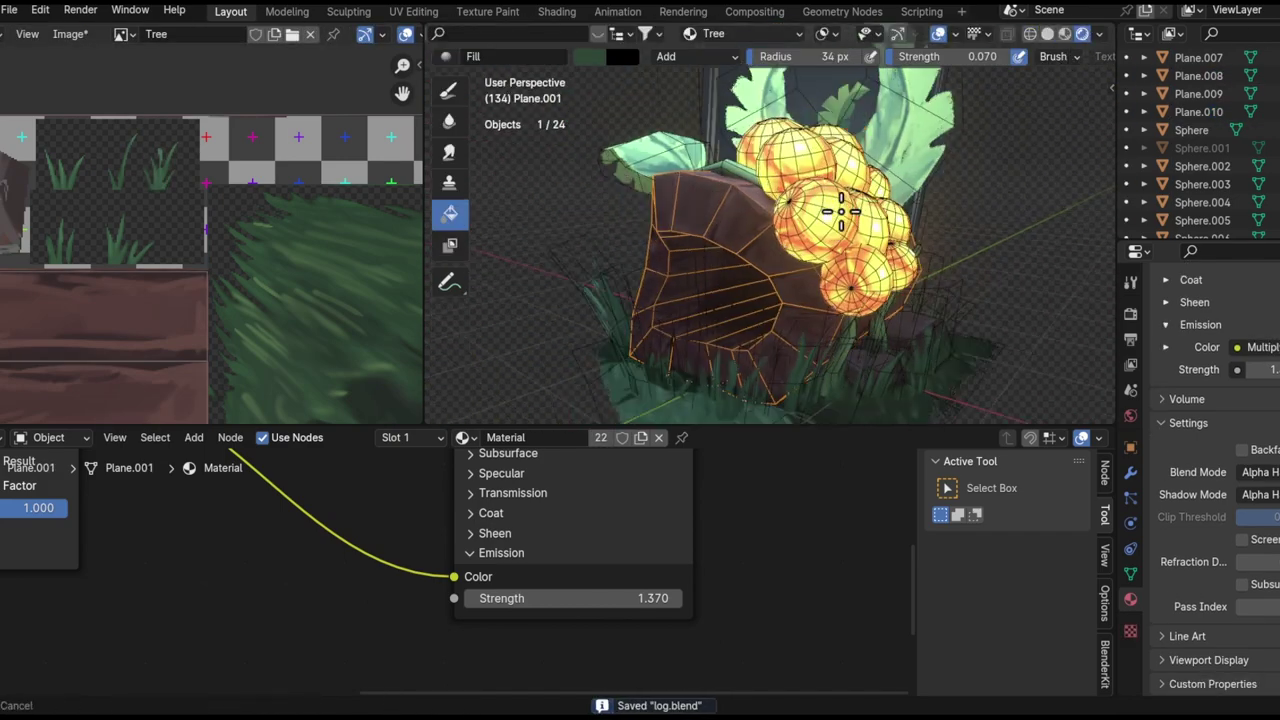
- Save the project, leave texture painting and frame the log from a lower front view
middle_click_drag(400, 600, 330, 623)
key("ctrl+space")
key("ctrl+s")
key("ctrl+Tab")
middle_click_drag(600, 380, 646, 392)
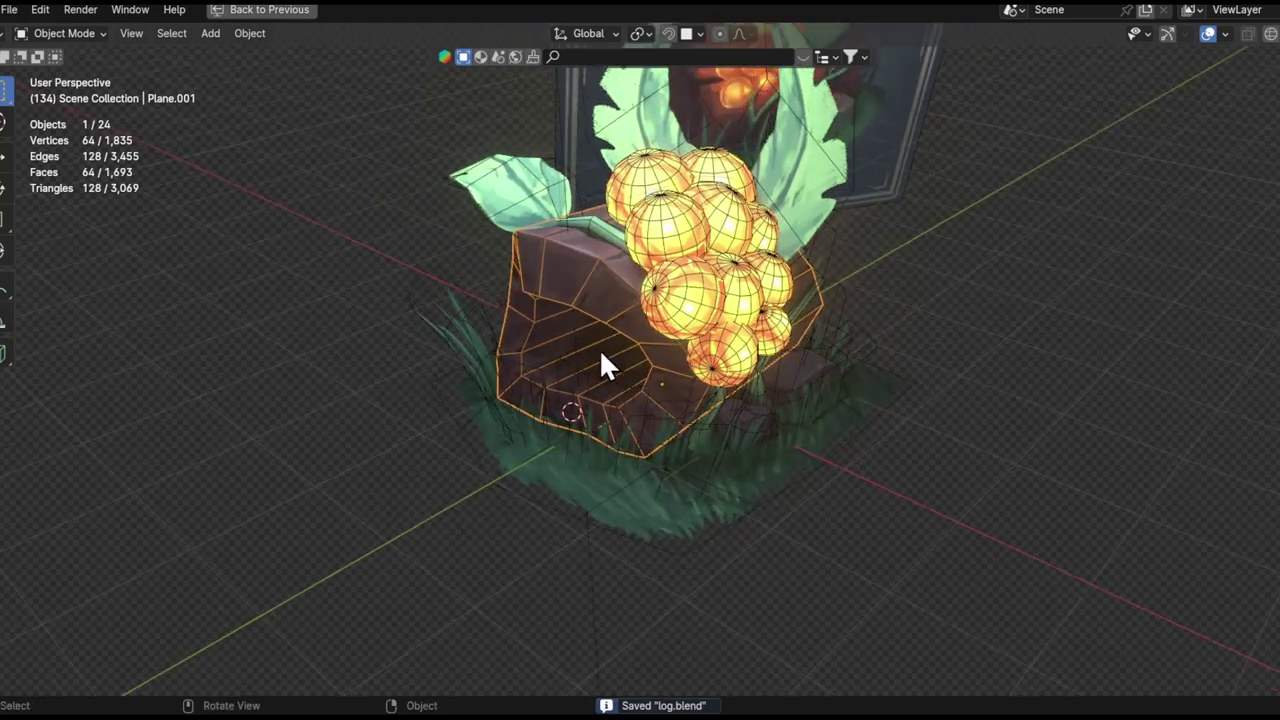
key("ctrl+space")
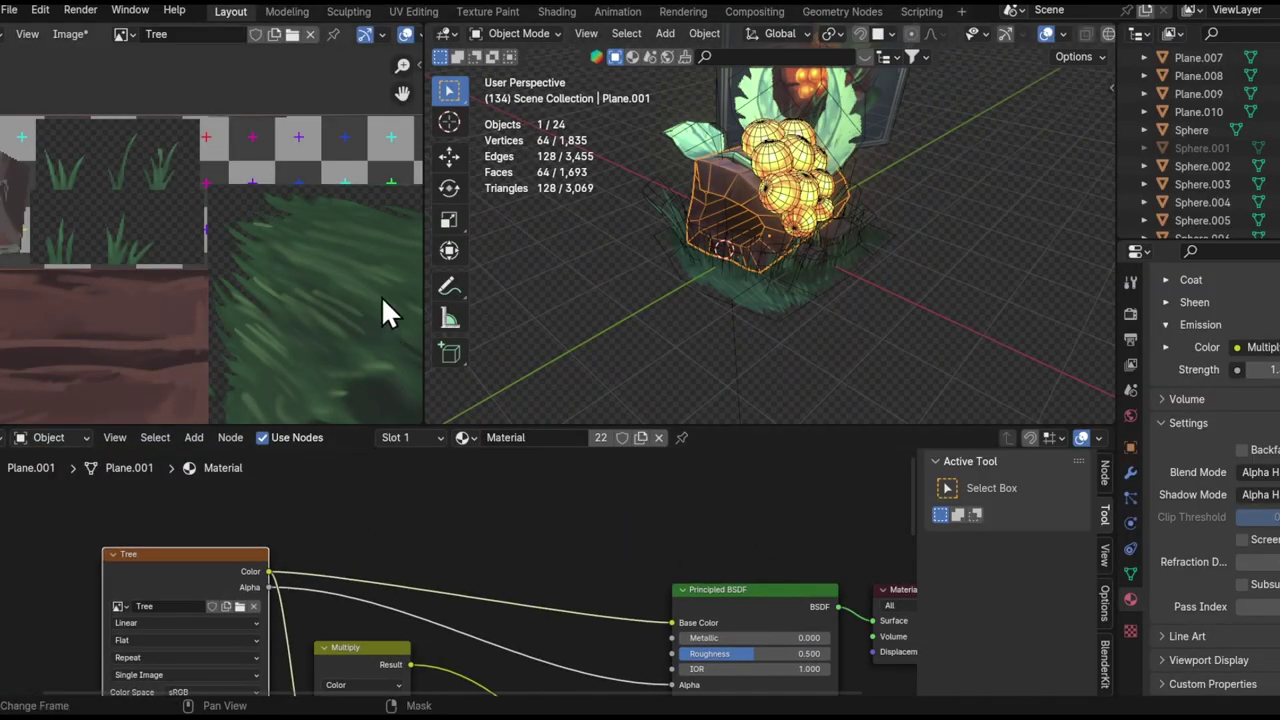
mouse_move(720, 166)
middle_mouse_down()
mouse_move(824, 206)
mouse_move(792, 181)
mouse_move(1020, 292)
middle_mouse_up()
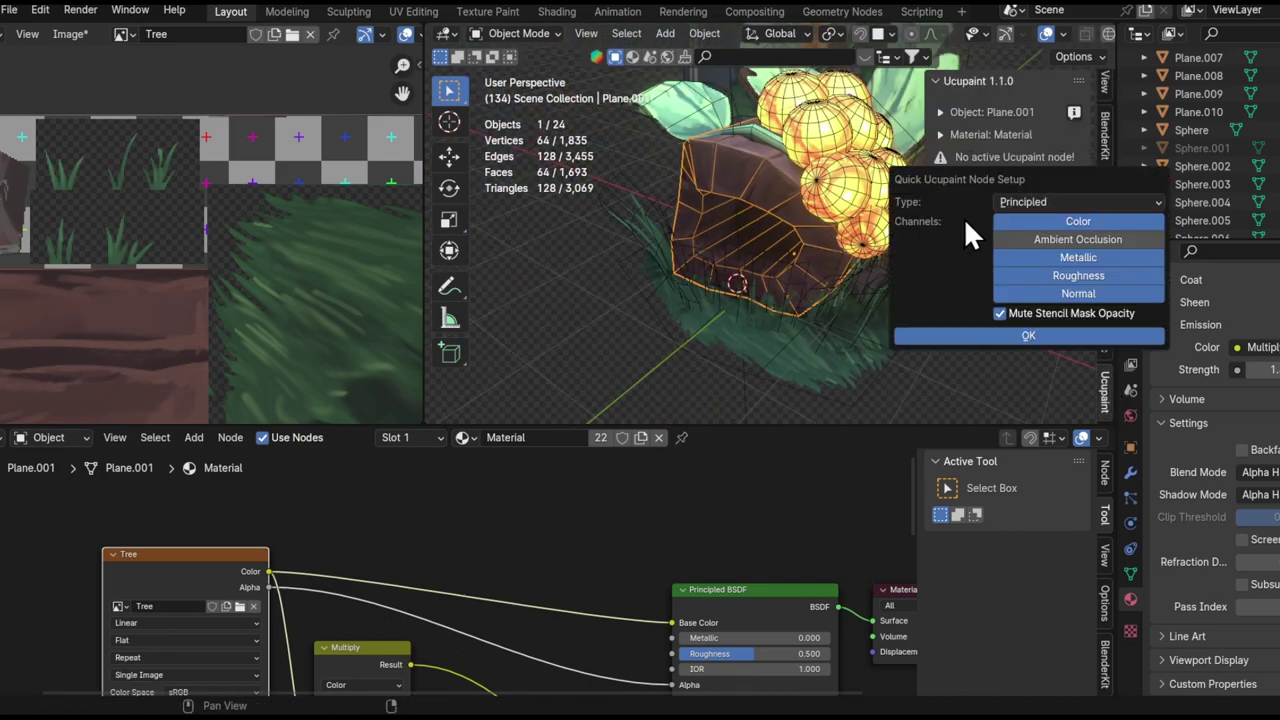
- Apply the Principled quick layered-material setup and add a paint layer named 'Light'
left_click(958, 336)
left_click(1060, 330)
left_click(792, 340)
type("Light")
key("Return")
- Enter texture painting with the Light image as the paint target instead of Tree
key("ctrl+space")
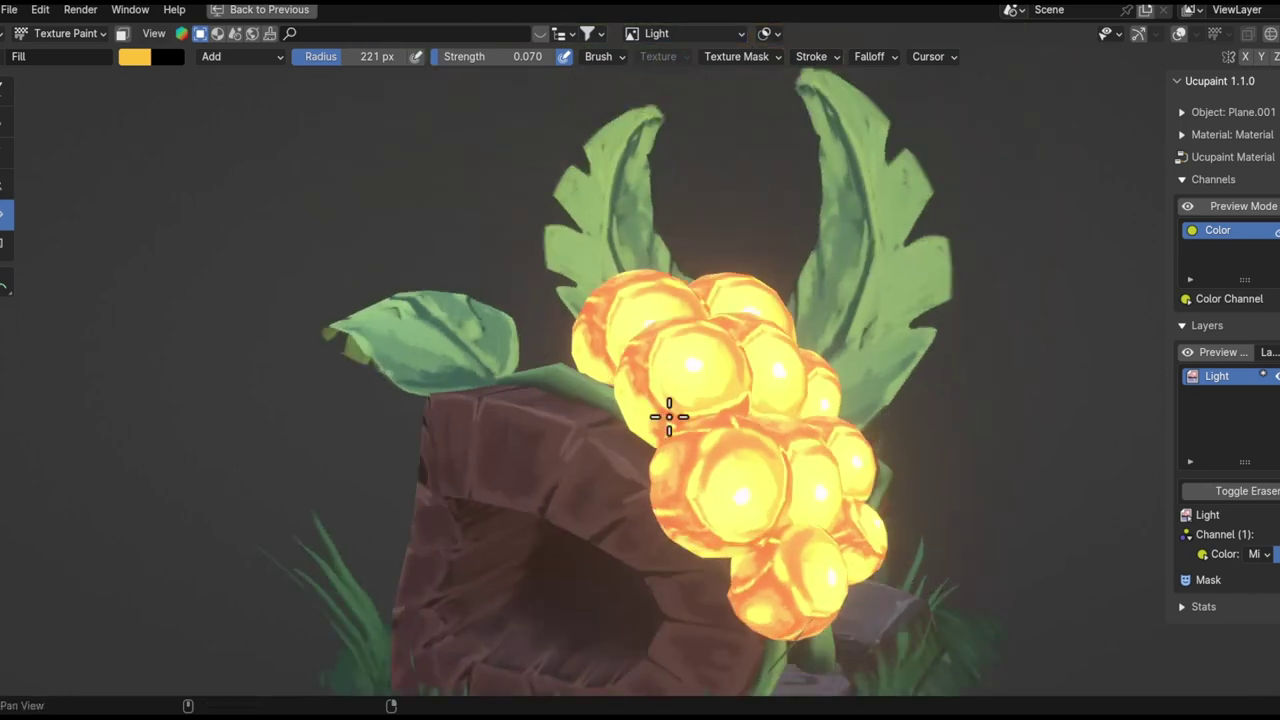
mouse_move(669, 416)
middle_mouse_down()
mouse_move(723, 486)
mouse_move(580, 284)
middle_mouse_up()
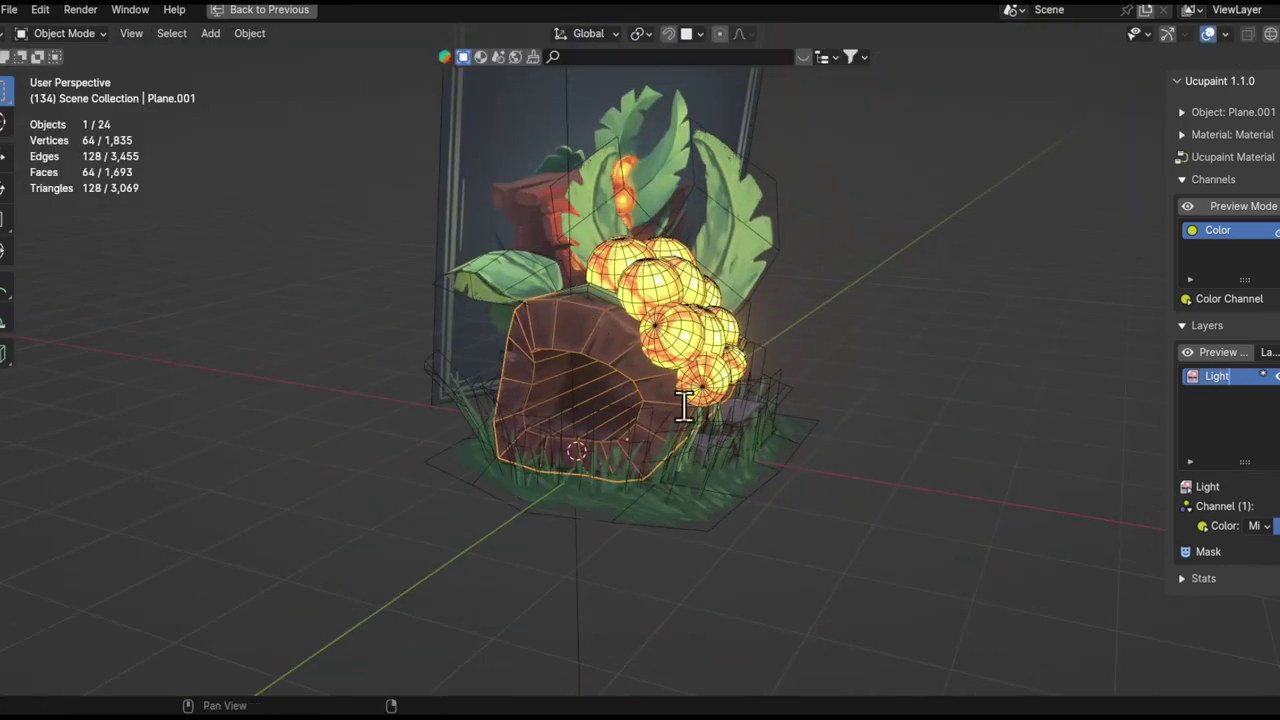
left_click(868, 325)
scroll(683, 434, "up", 6)
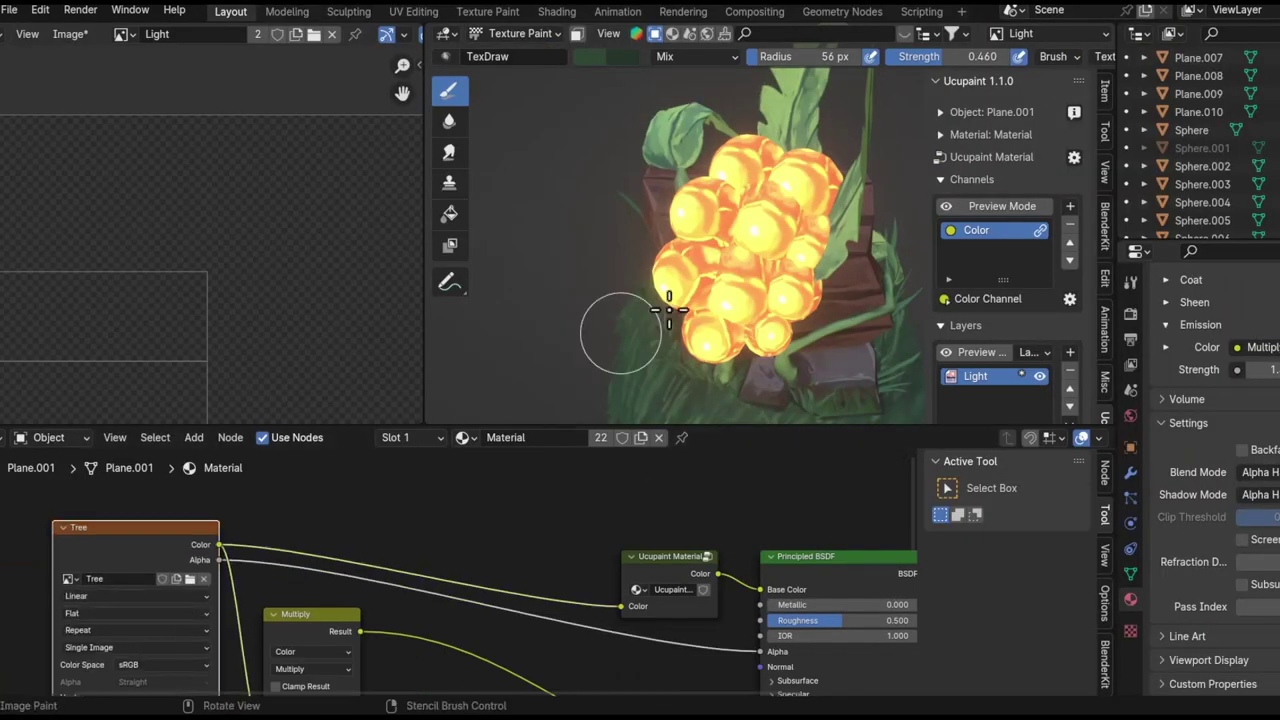
left_click(1055, 33)
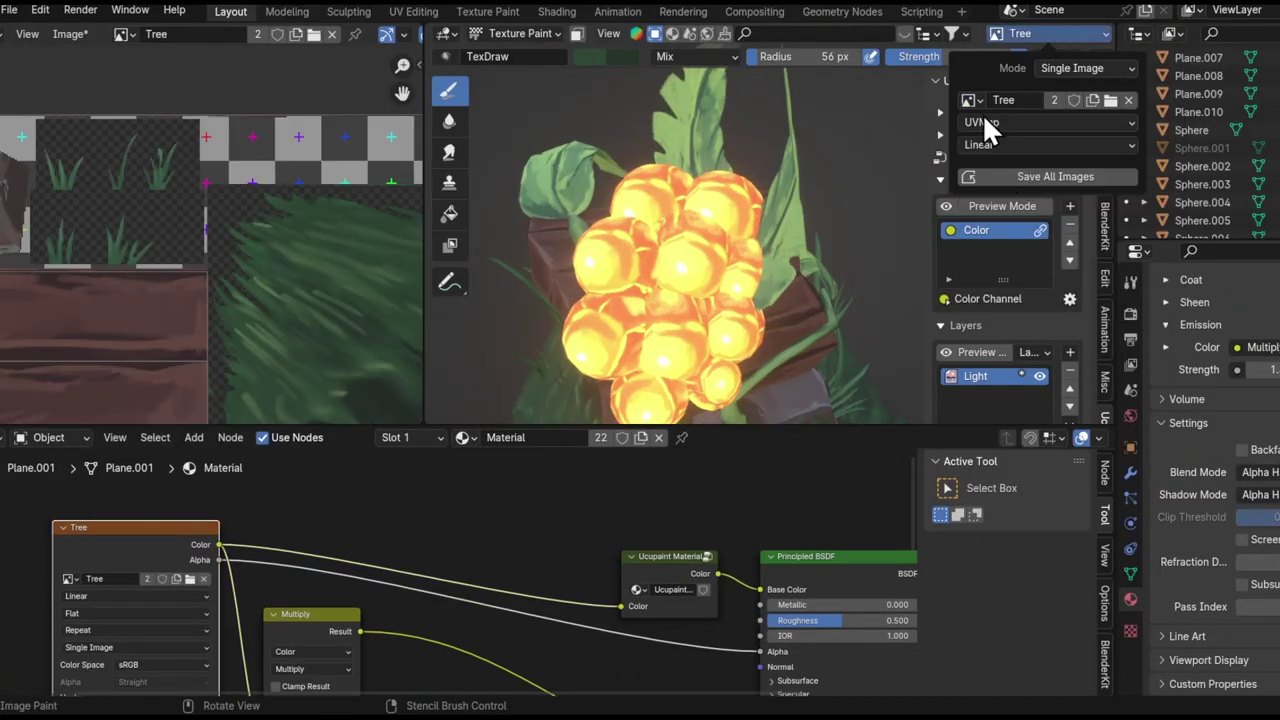
left_click(1012, 377)
- Frame the berries and log from above and open the brush colour picker
key("ctrl+space")
scroll(634, 309, "up", 4)
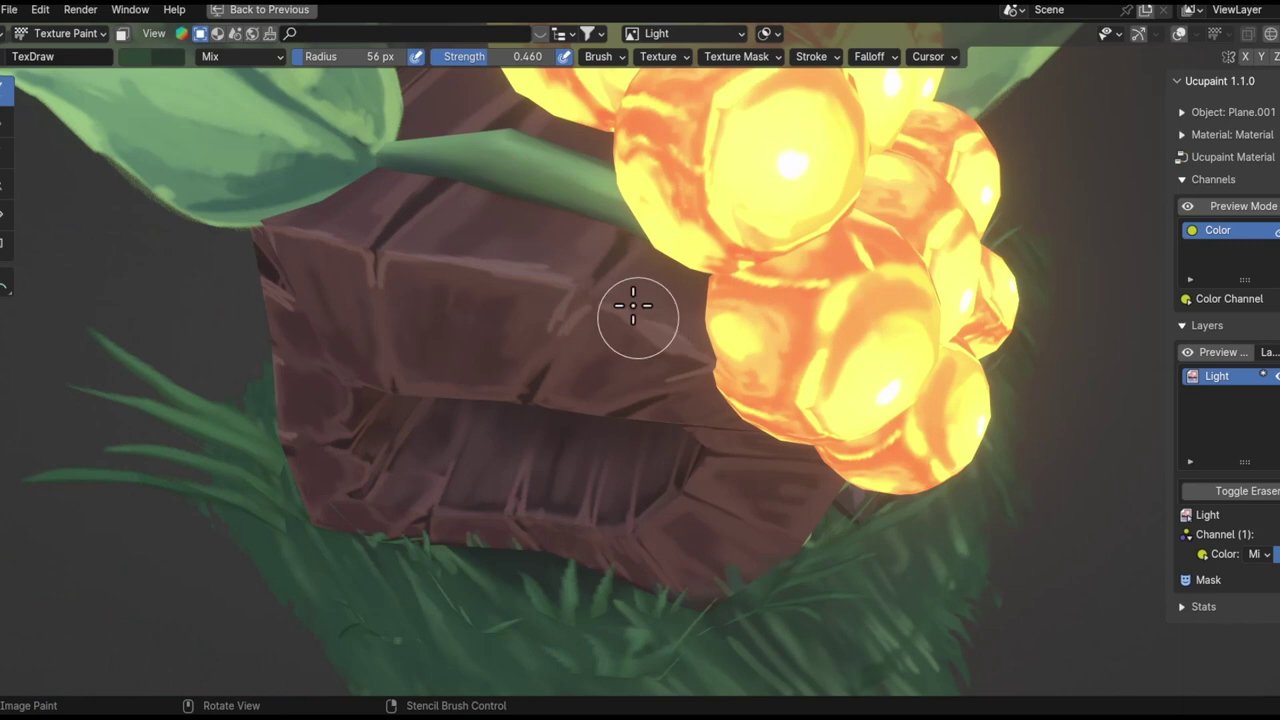
middle_click_drag(633, 117, 716, 322)
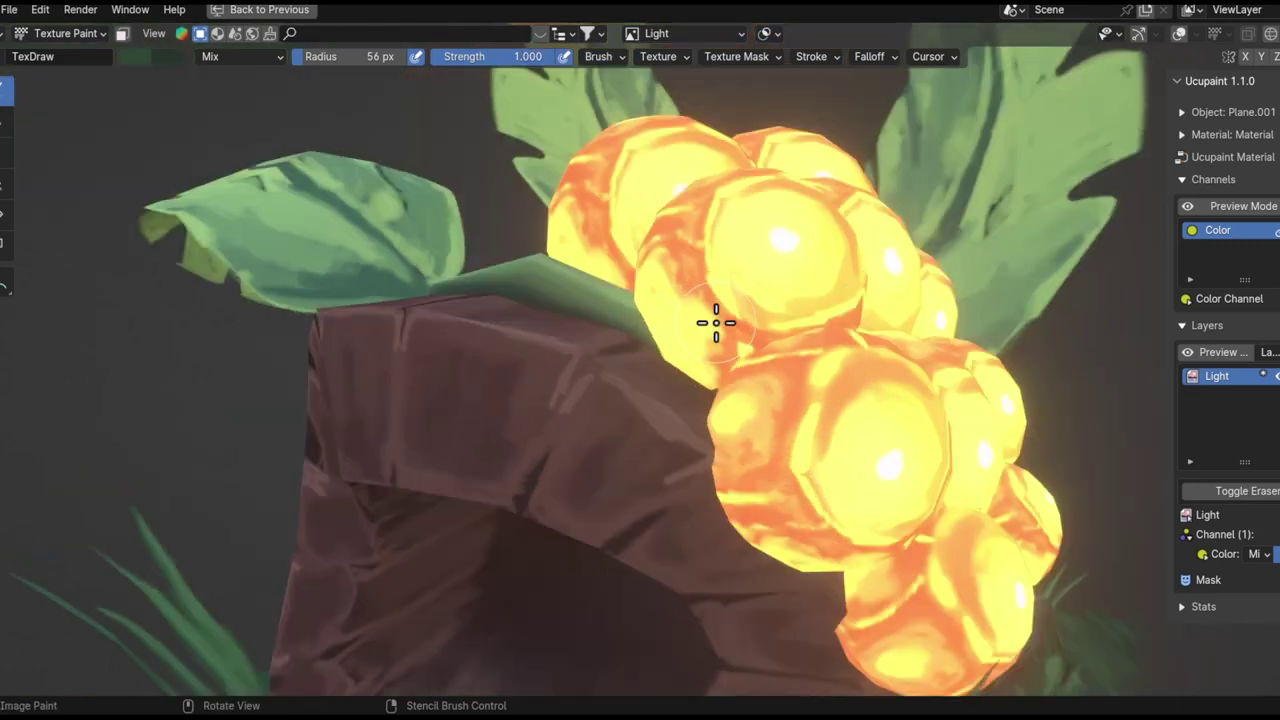
middle_click_drag(1150, 535, 714, 531)
left_click(135, 56)
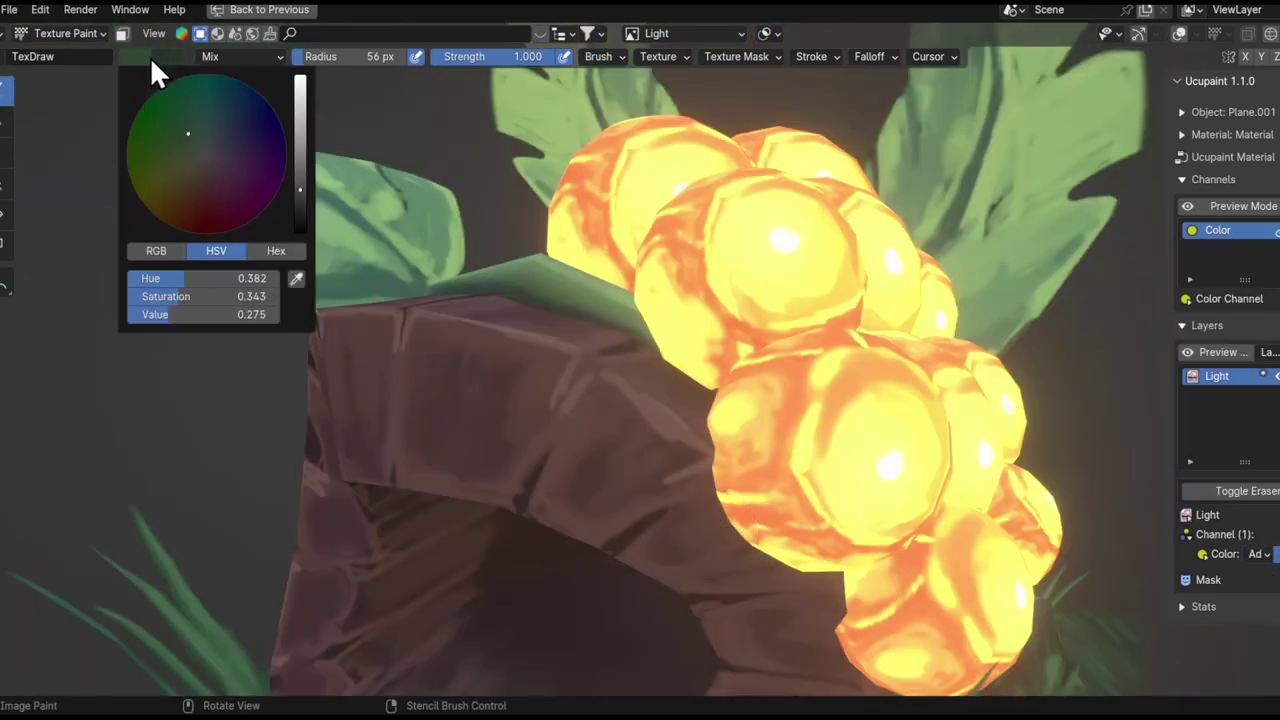
- Set an orange brush colour and paint glow onto the log around the berries
middle_click_drag(157, 63, 723, 457)
scroll(760, 342, "down", 5)
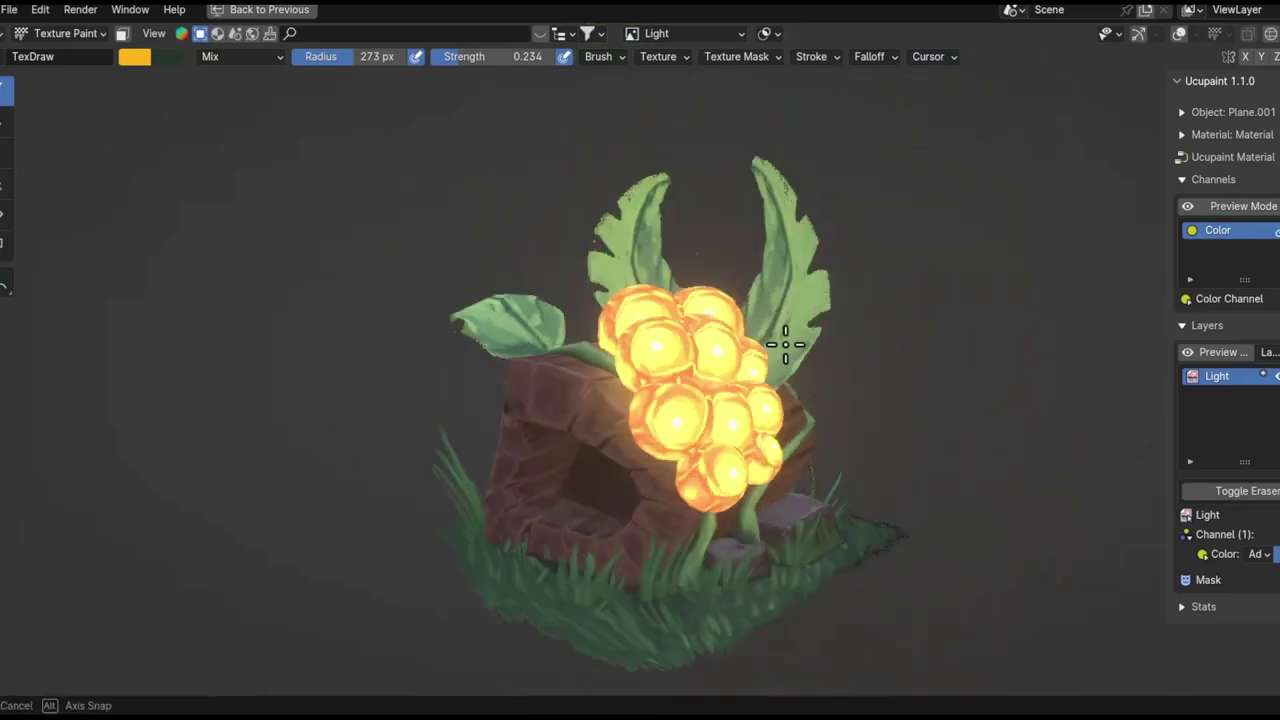
middle_click_drag(700, 409, 686, 331)
scroll(686, 331, "up", 5)
mouse_move(698, 461)
middle_mouse_down()
mouse_move(867, 141)
mouse_move(600, 399)
mouse_move(562, 376)
mouse_move(587, 303)
middle_mouse_up()
scroll(490, 305, "down", 5)
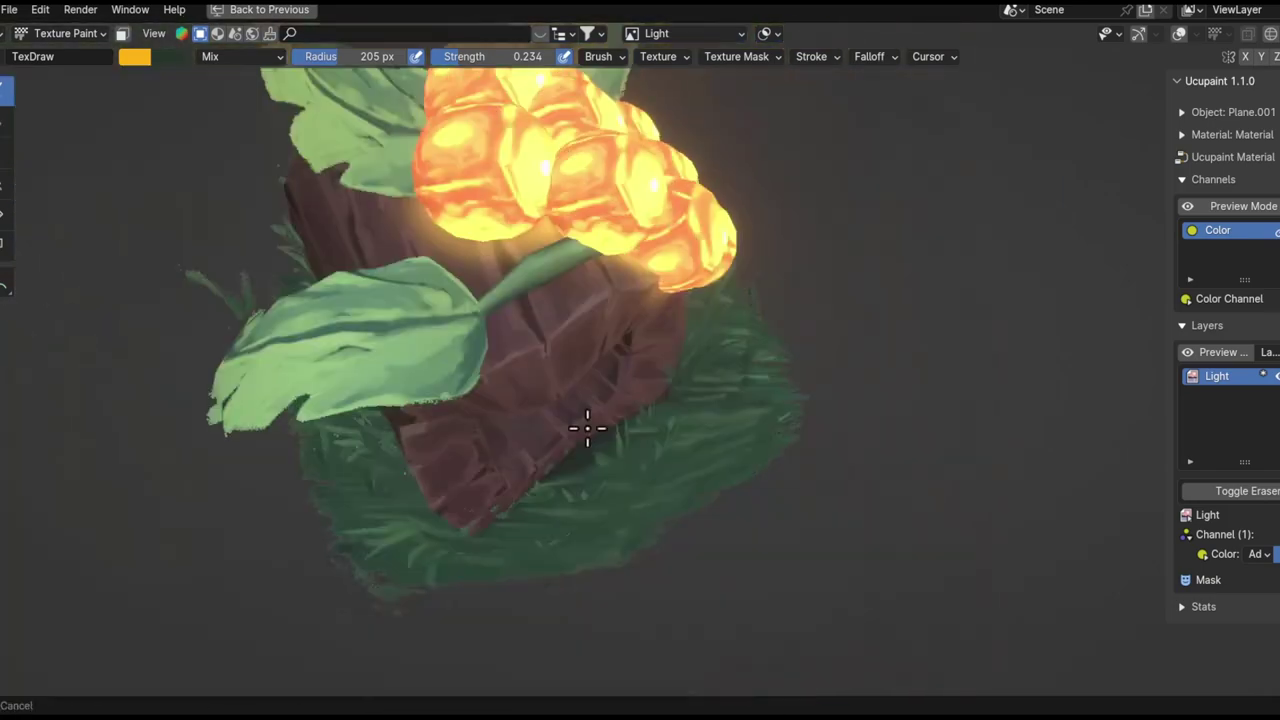
middle_click_drag(586, 429, 468, 286)
mouse_move(482, 381)
middle_mouse_down()
mouse_move(474, 334)
mouse_move(420, 246)
mouse_move(491, 194)
mouse_move(456, 275)
middle_mouse_up()
scroll(474, 334, "up", 3)
scroll(456, 275, "up", 4)
- Smear the painted glow across the log's top and edge with the Smear brush
left_click(6, 153)
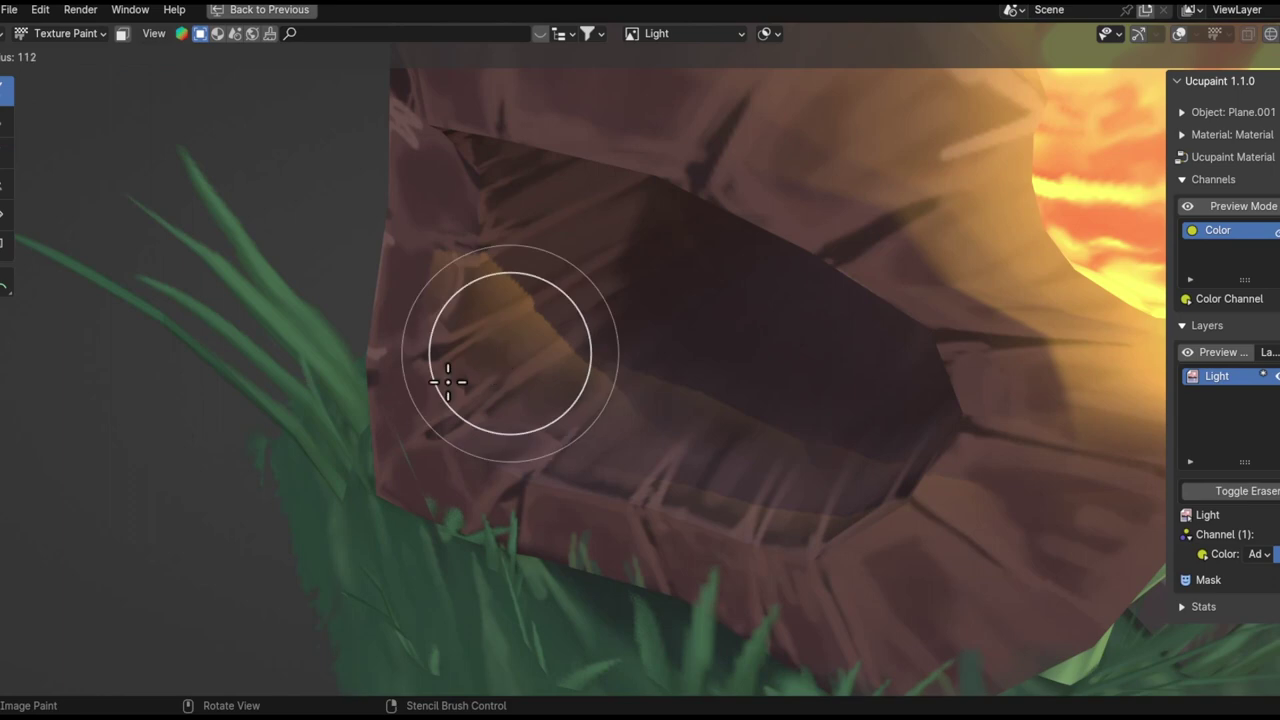
left_click(473, 346)
scroll(643, 271, "down", 5)
mouse_move(643, 271)
middle_mouse_down()
mouse_move(723, 249)
mouse_move(434, 303)
mouse_move(722, 395)
mouse_move(461, 476)
middle_mouse_up()
scroll(762, 385, "up", 3)
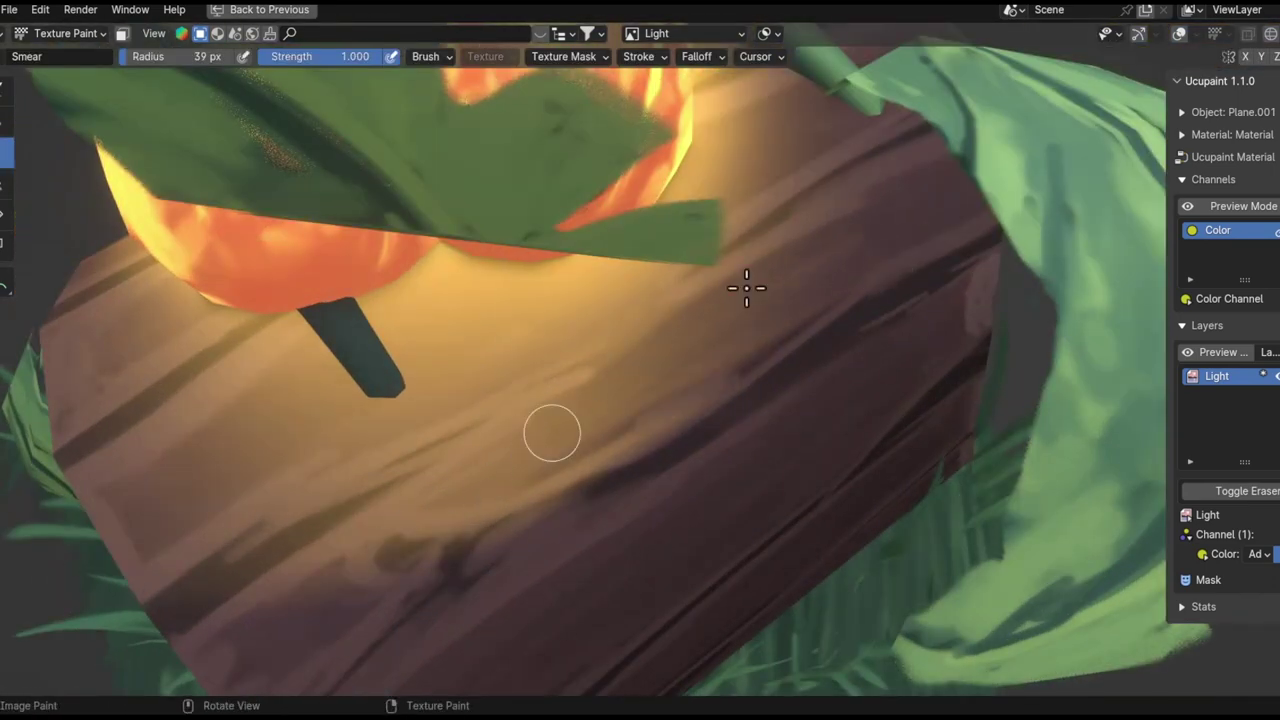
mouse_move(847, 175)
middle_mouse_down()
mouse_move(526, 337)
mouse_move(601, 281)
middle_mouse_up()
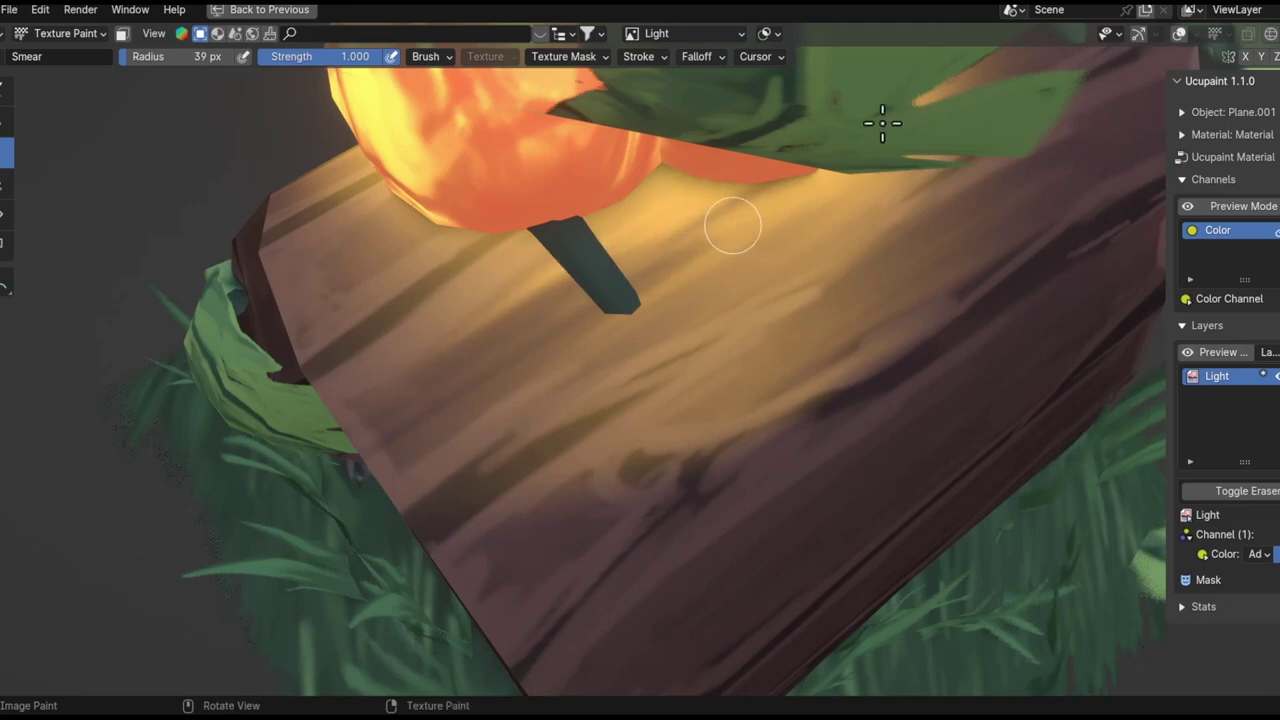
mouse_move(805, 219)
middle_mouse_down()
mouse_move(854, 283)
mouse_move(583, 520)
mouse_move(682, 387)
middle_mouse_up()
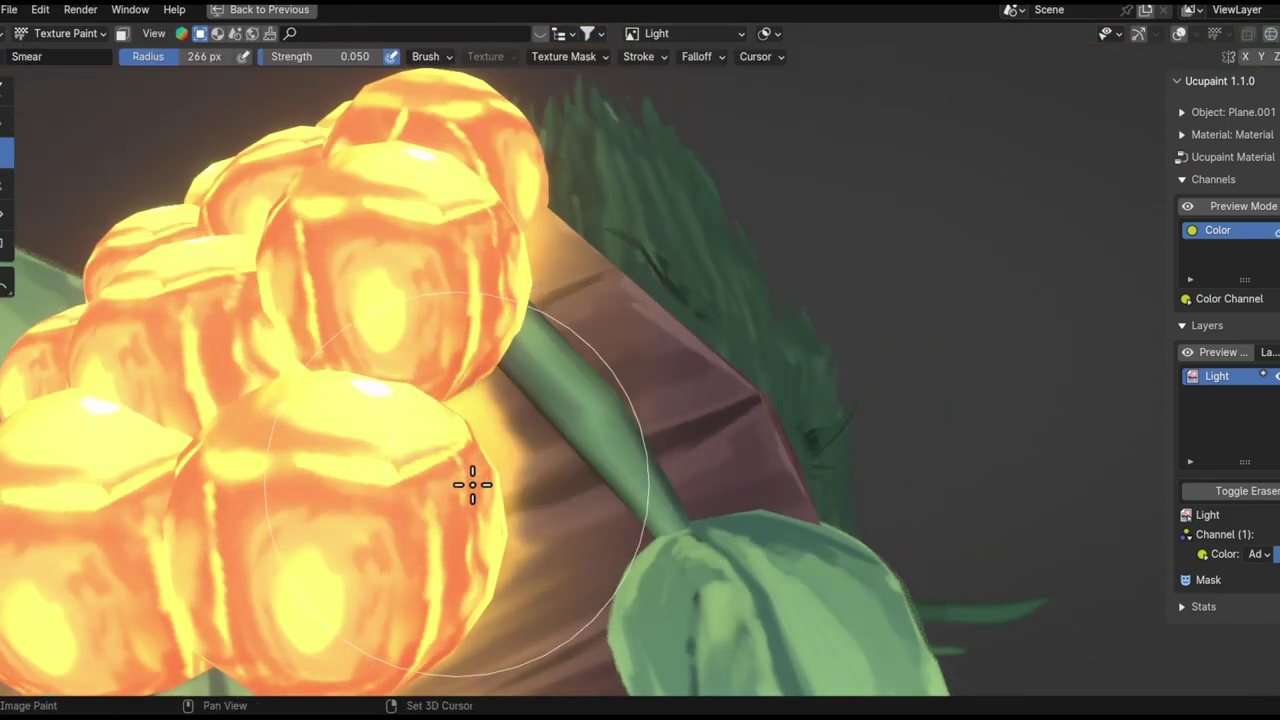
mouse_move(607, 371)
middle_mouse_down()
mouse_move(620, 354)
mouse_move(531, 551)
mouse_move(476, 413)
middle_mouse_up()
mouse_move(830, 630)
middle_mouse_down()
mouse_move(723, 517)
mouse_move(734, 449)
mouse_move(629, 443)
mouse_move(813, 532)
mouse_move(720, 323)
mouse_move(603, 371)
mouse_move(791, 366)
mouse_move(880, 470)
middle_mouse_up()
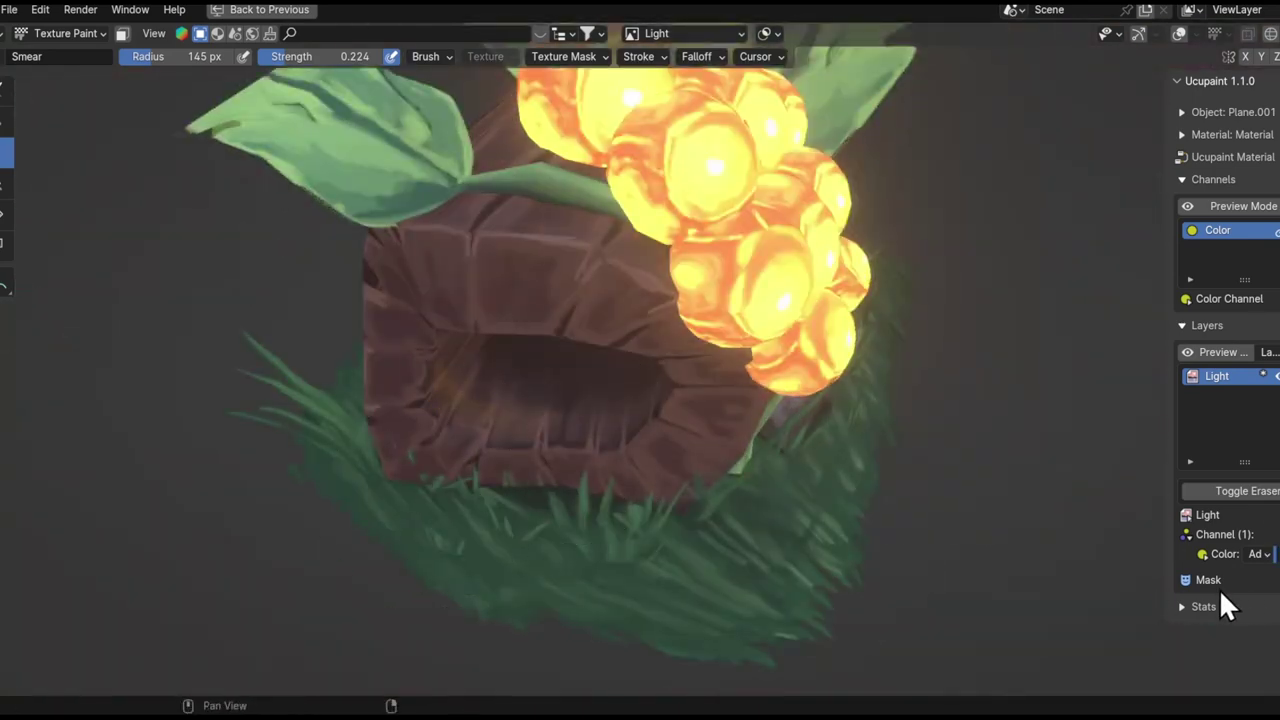
- With a smaller brush radius, smear the glow inside the hollow and along the wall by the grass
scroll(657, 371, "up", 3)
mouse_move(657, 371)
middle_mouse_down()
mouse_move(651, 386)
mouse_move(748, 442)
middle_mouse_up()
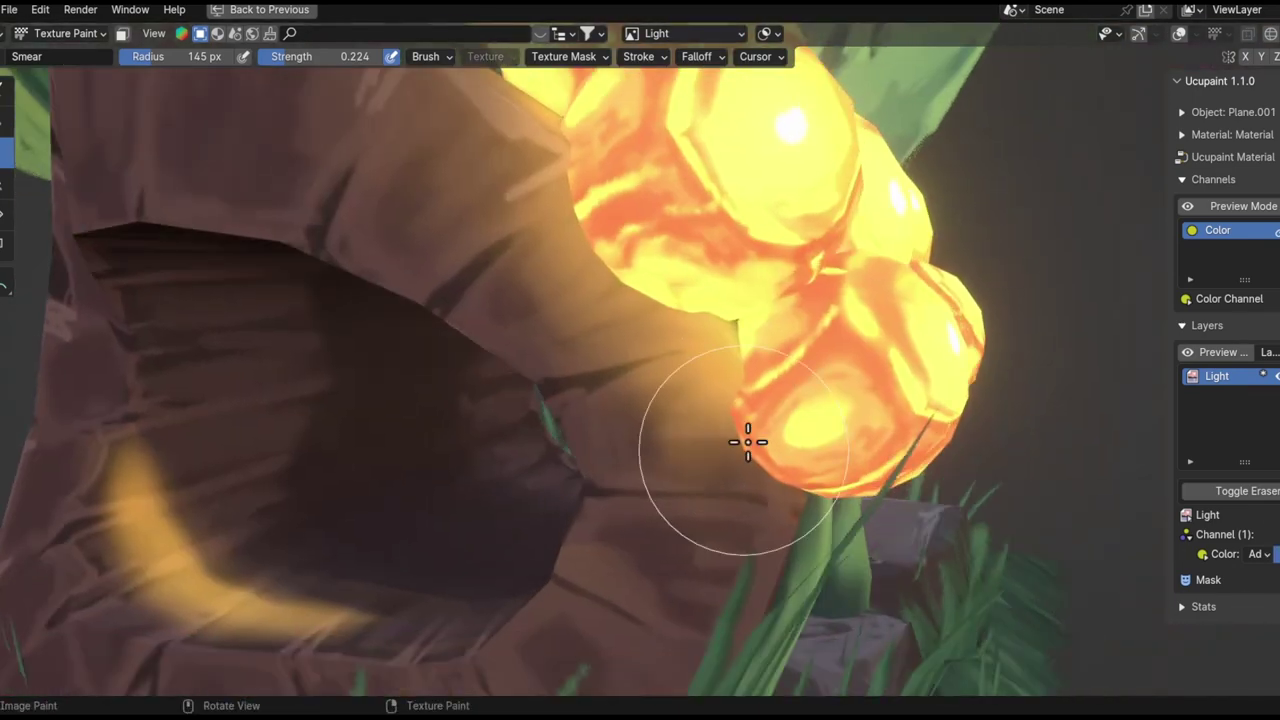
left_click(587, 488)
scroll(620, 410, "up", 2)
mouse_move(700, 346)
middle_mouse_down()
mouse_move(686, 466)
mouse_move(634, 443)
mouse_move(763, 526)
mouse_move(626, 399)
mouse_move(677, 391)
mouse_move(478, 306)
middle_mouse_up()
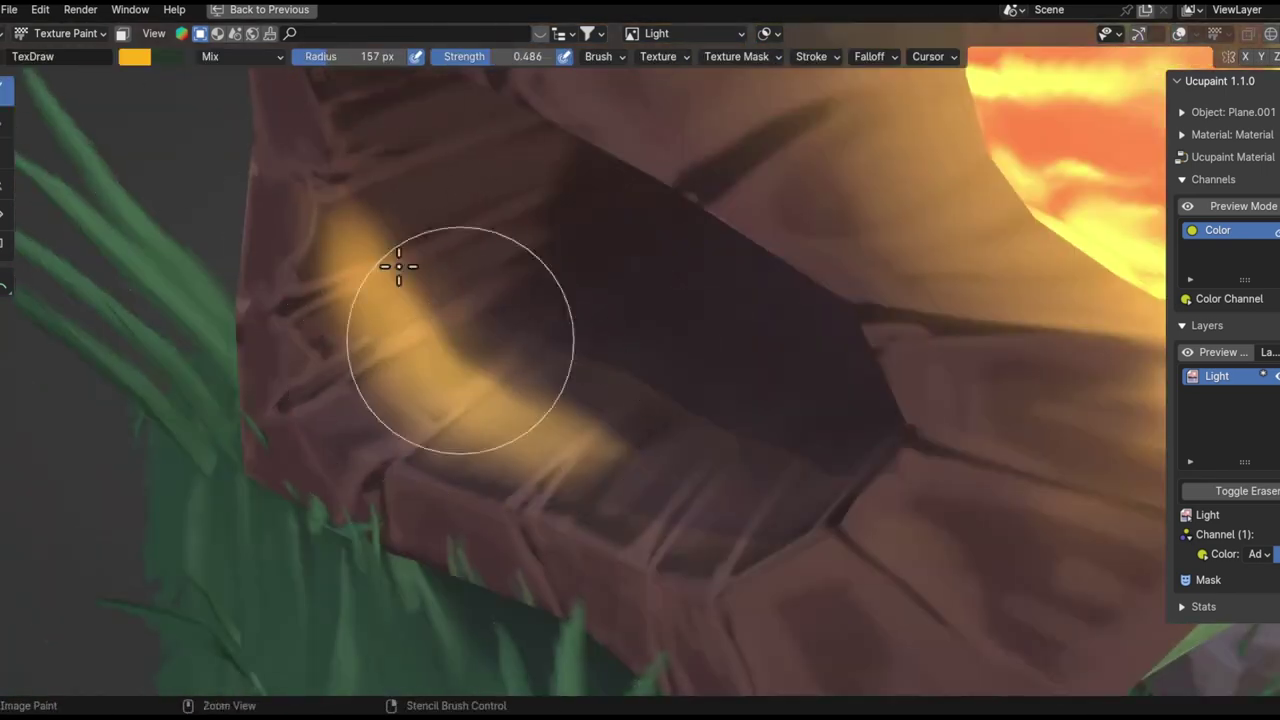
scroll(466, 312, "down", 8)
scroll(458, 380, "up", 8)
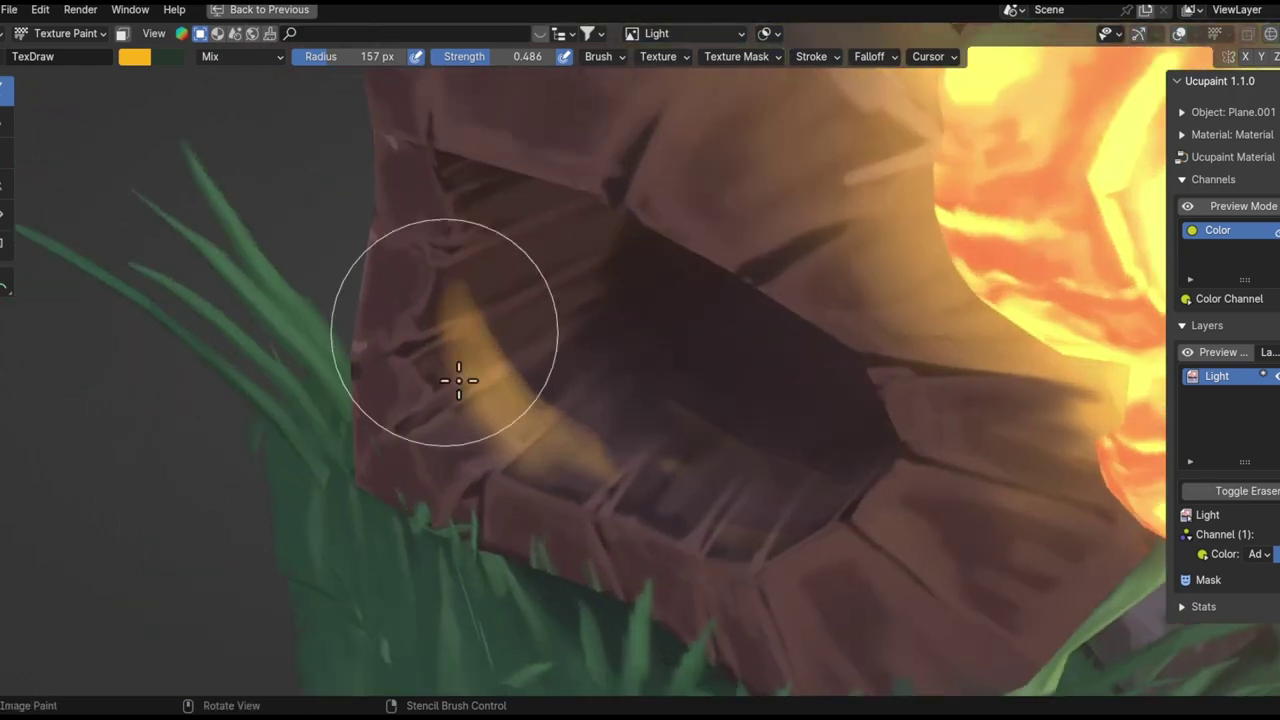
scroll(666, 457, "down", 5)
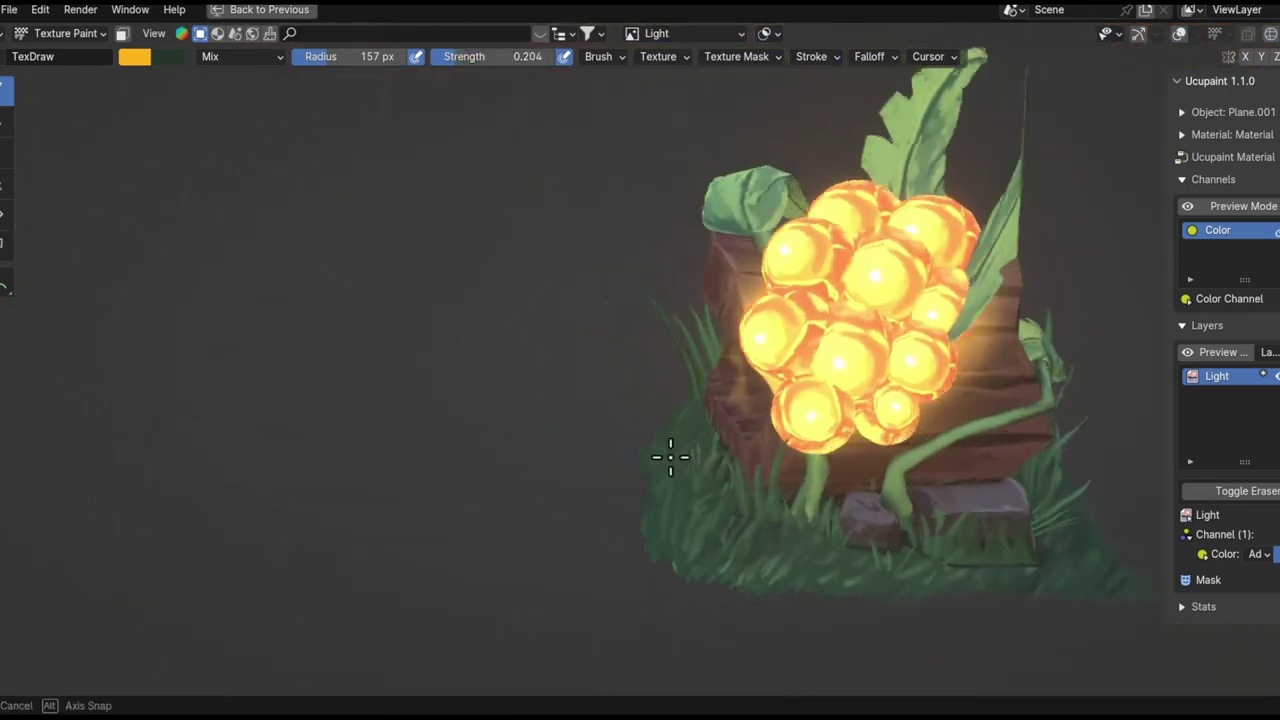
- Reselect the Smear brush and keep blending the glow near the berry cluster
left_click(7, 150)
scroll(137, 200, "up", 3)
scroll(729, 391, "up", 3)
scroll(688, 406, "up", 2)
scroll(609, 403, "down", 5)
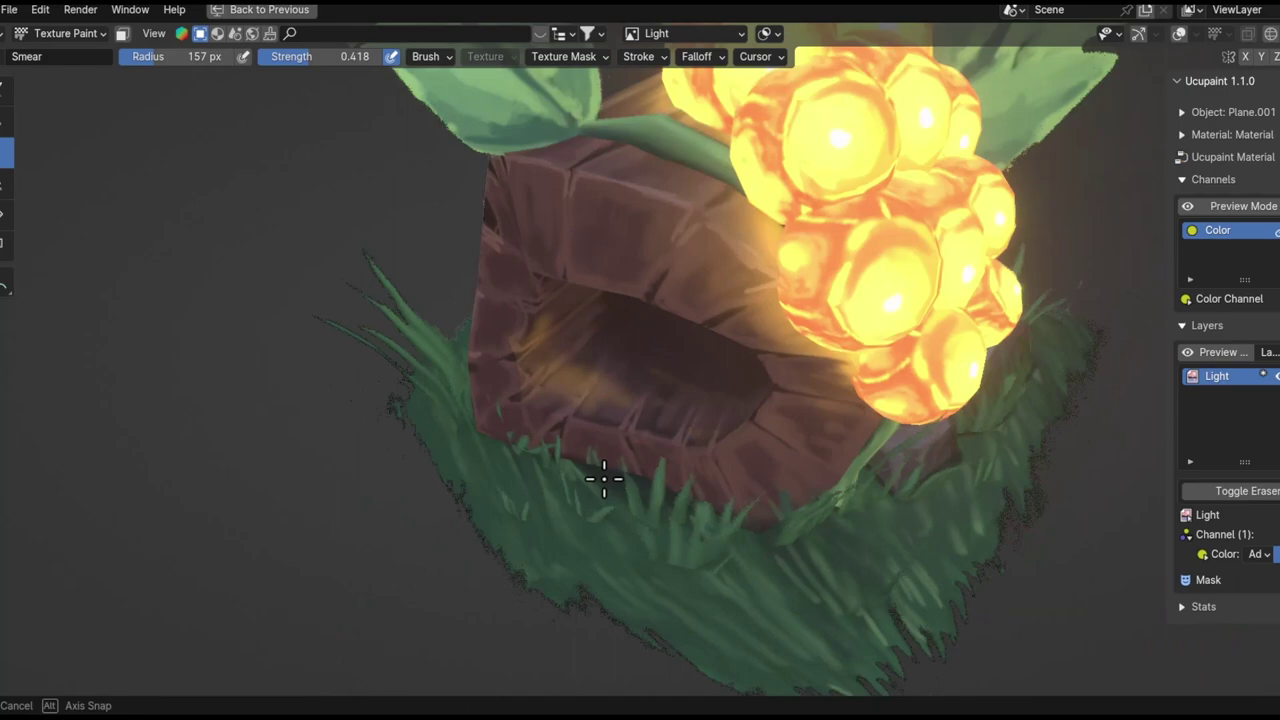
scroll(394, 417, "up", 8)
scroll(703, 380, "down", 5)
scroll(276, 234, "up", 2)
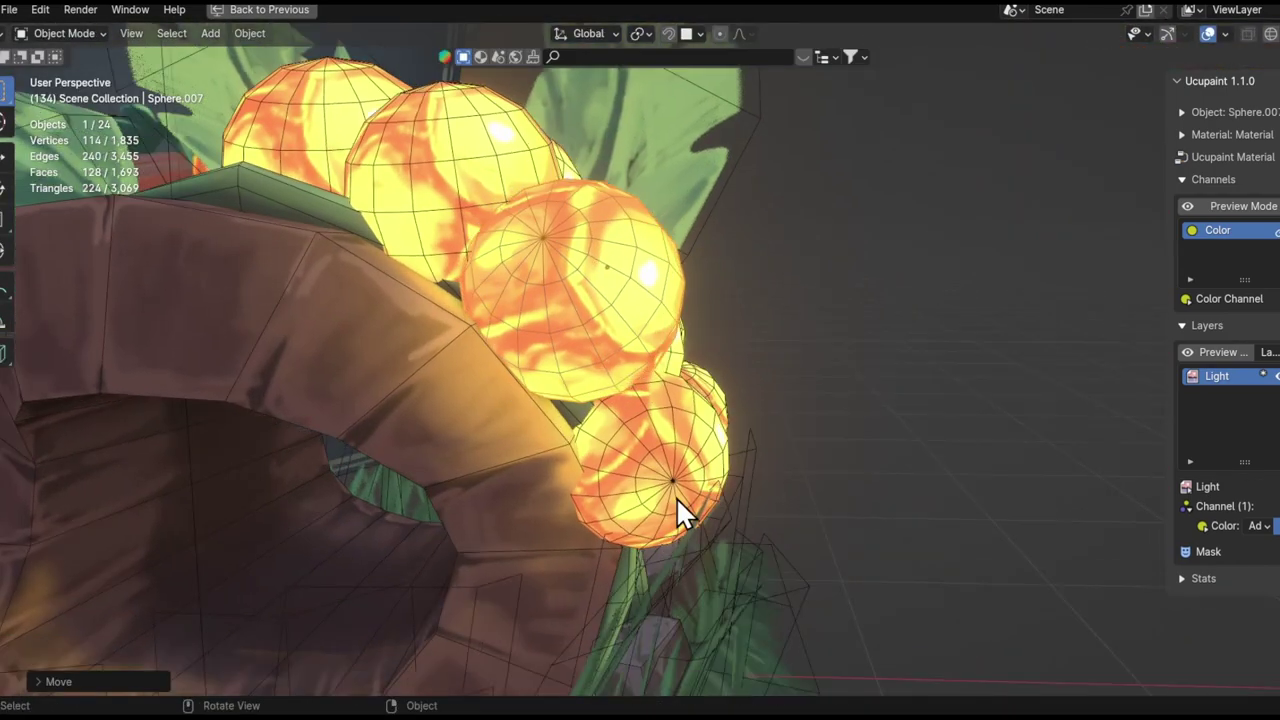
mouse_move(677, 509)
middle_mouse_down()
mouse_move(734, 400)
mouse_move(577, 555)
middle_mouse_up()
- Inspect the berry cluster's mesh in Edit Mode, then leave Edit Mode
left_click(537, 386)
key("Tab")
scroll(537, 386, "up", 2)
scroll(535, 350, "up", 2)
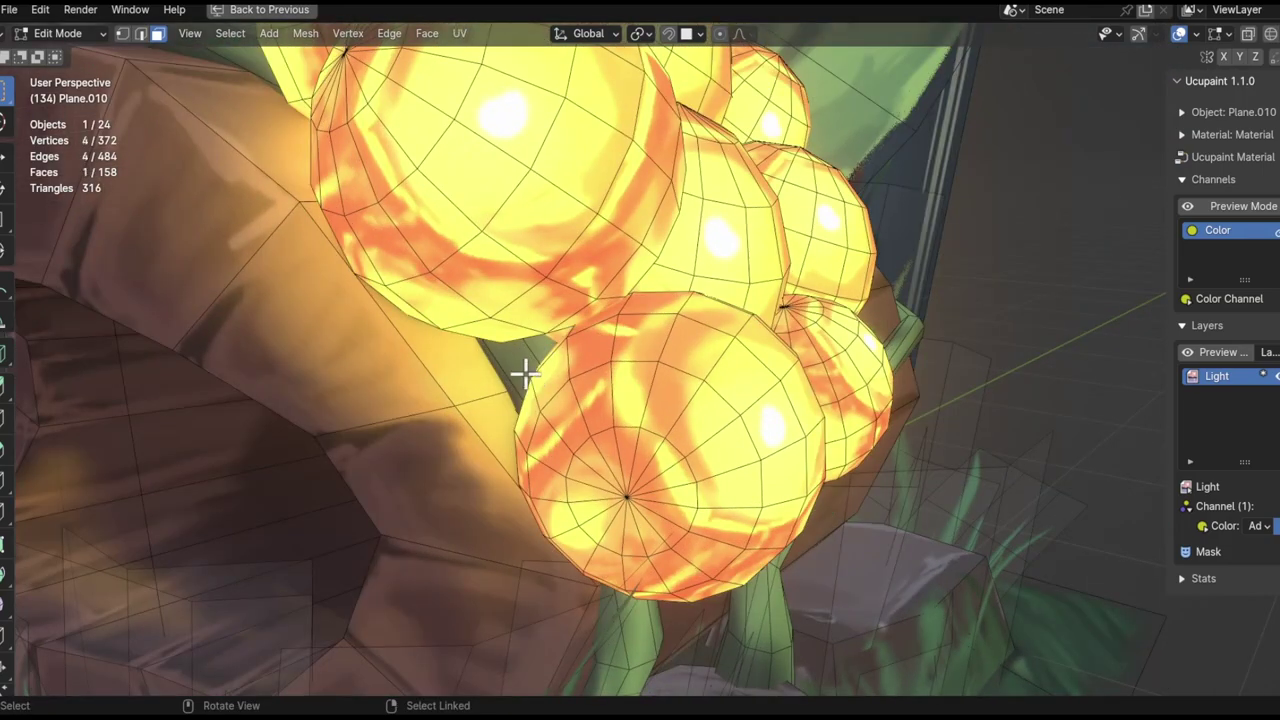
scroll(535, 342, "up", 2)
scroll(535, 342, "down", 4)
middle_click_drag(535, 342, 400, 477)
key("Tab")
- Texture-paint the log Plane.001 with a larger Smear brush at strength 0.758
left_click(646, 420)
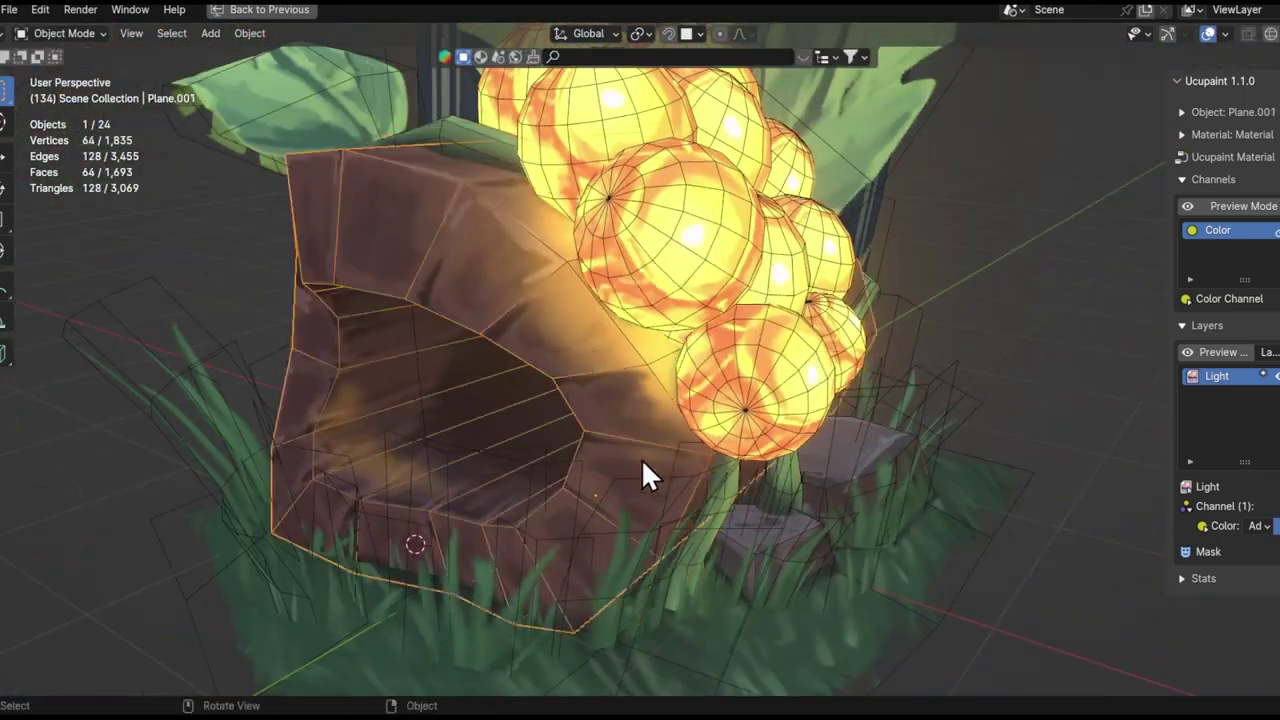
key("ctrl+Tab")
scroll(581, 335, "up", 3)
key("f")
scroll(623, 349, "up", 3)
mouse_move(494, 229)
middle_mouse_down("shift")
mouse_move(604, 515)
mouse_move(634, 414)
mouse_move(617, 360)
mouse_move(509, 391)
mouse_move(404, 494)
mouse_move(506, 440)
mouse_move(531, 409)
middle_mouse_up("shift")
key("f")
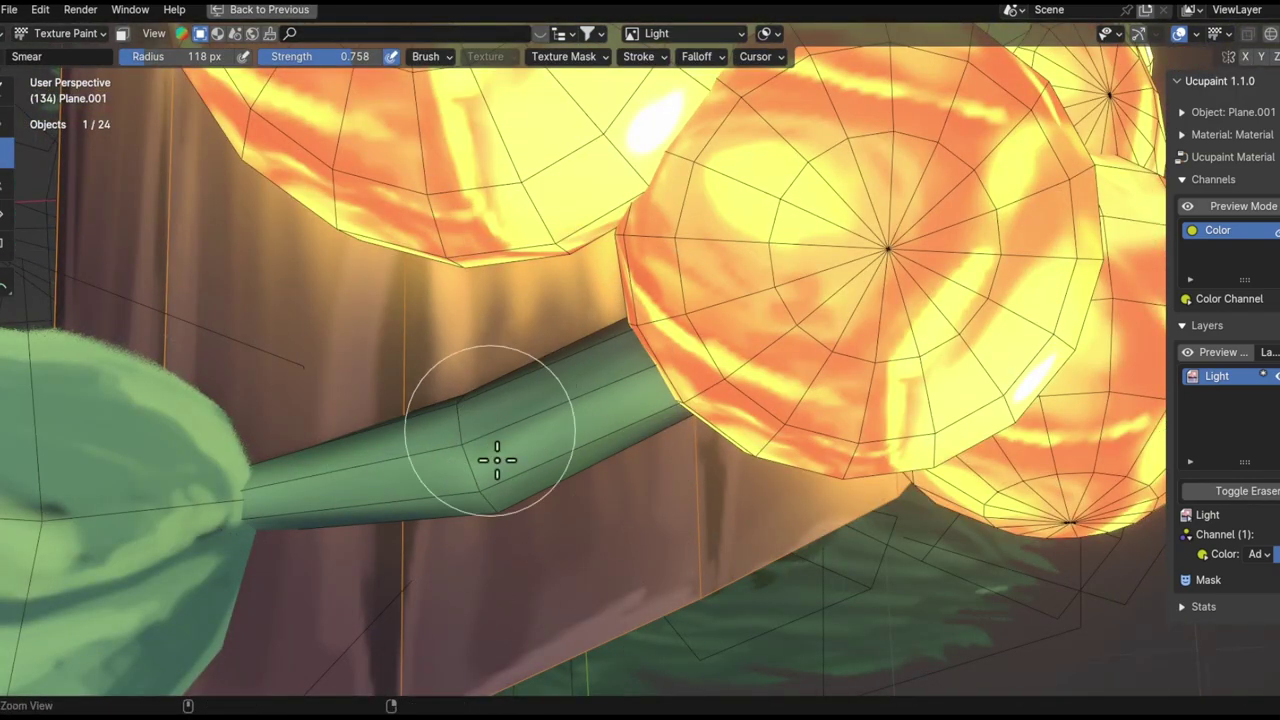
- Smear the log's orange glow from several angles around its opening and the berries
middle_click_drag(497, 460, 644, 451)
mouse_move(800, 348)
middle_mouse_down()
mouse_move(651, 386)
mouse_move(666, 371)
mouse_move(634, 391)
mouse_move(696, 424)
mouse_move(714, 357)
mouse_move(571, 320)
mouse_move(908, 393)
middle_mouse_up()
scroll(900, 452, "down", 5)
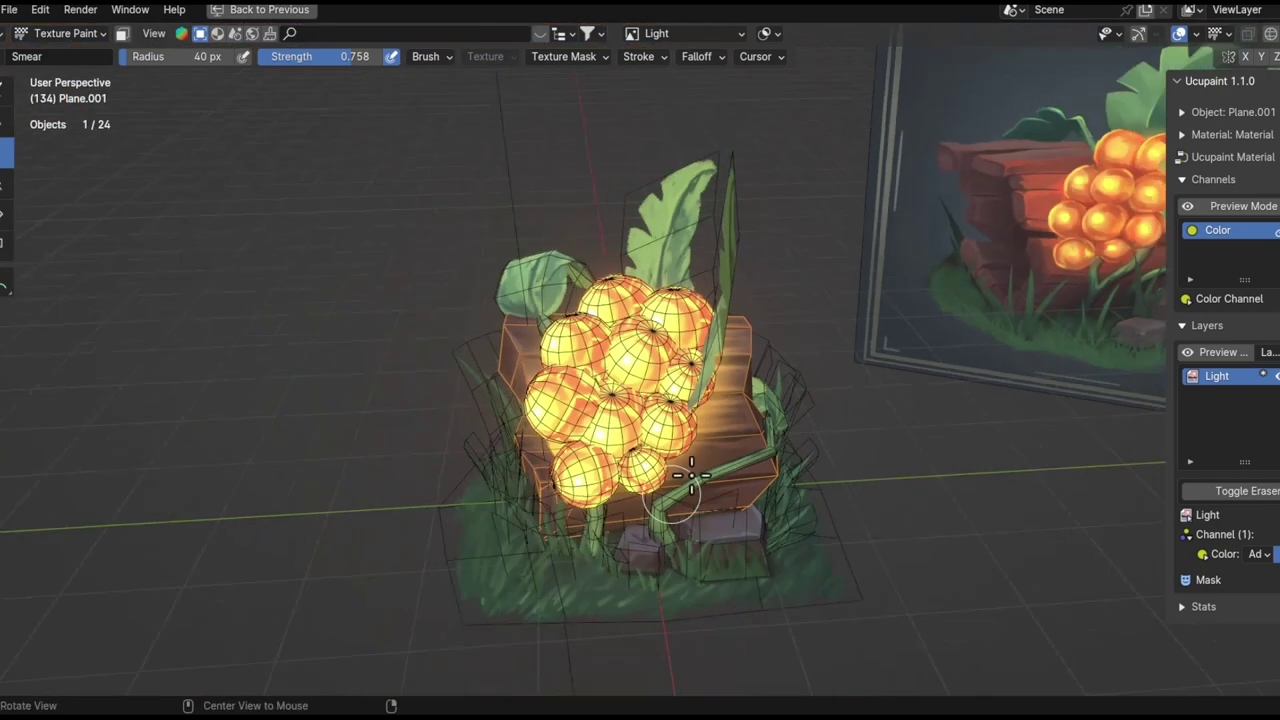
scroll(677, 471, "up", 5)
middle_click_drag(526, 409, 710, 328)
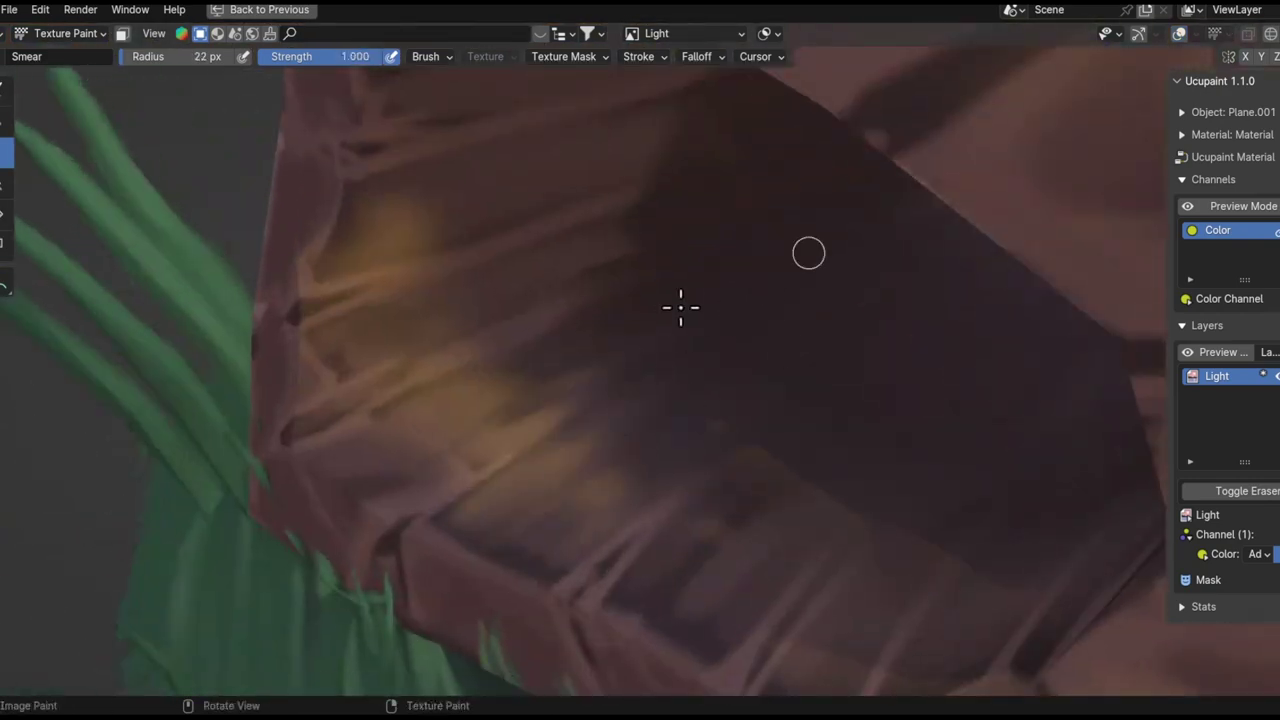
mouse_move(492, 204)
middle_mouse_down()
mouse_move(751, 240)
mouse_move(657, 360)
mouse_move(577, 420)
mouse_move(649, 375)
mouse_move(858, 484)
middle_mouse_up()
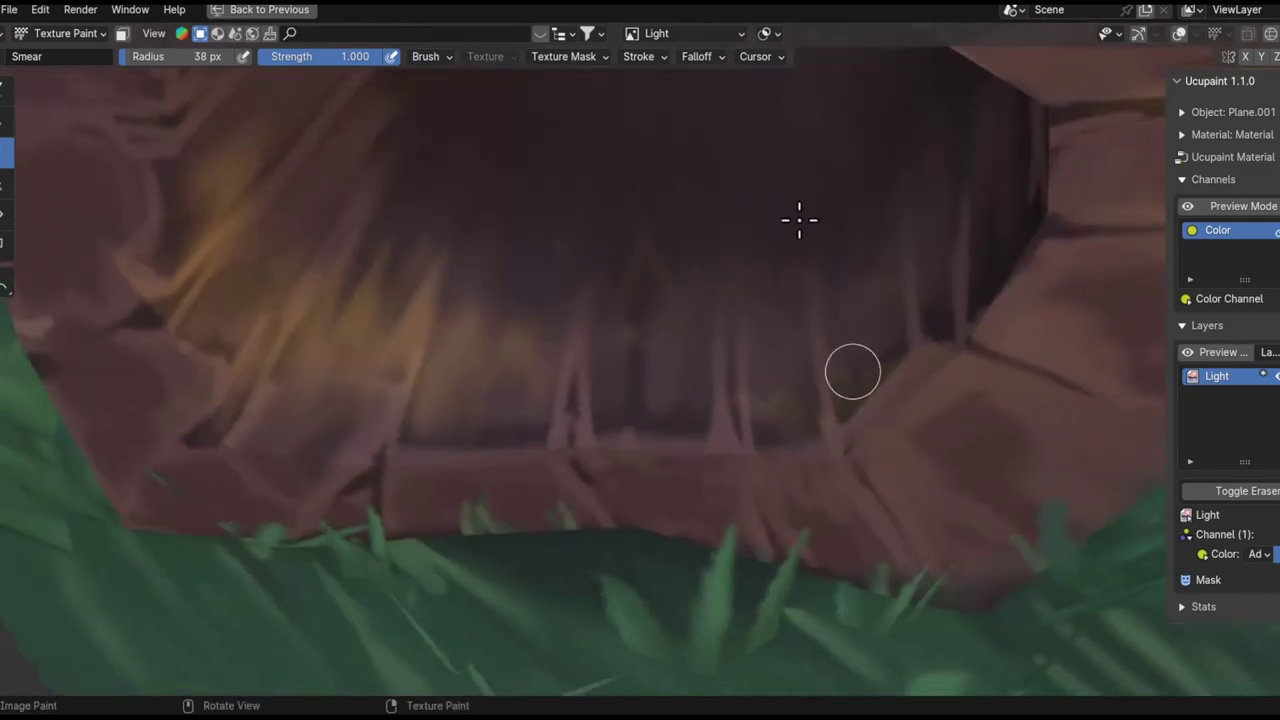
mouse_move(348, 355)
middle_mouse_down()
mouse_move(549, 317)
mouse_move(571, 215)
middle_mouse_up()
scroll(594, 284, "down", 10)
scroll(734, 420, "up", 10)
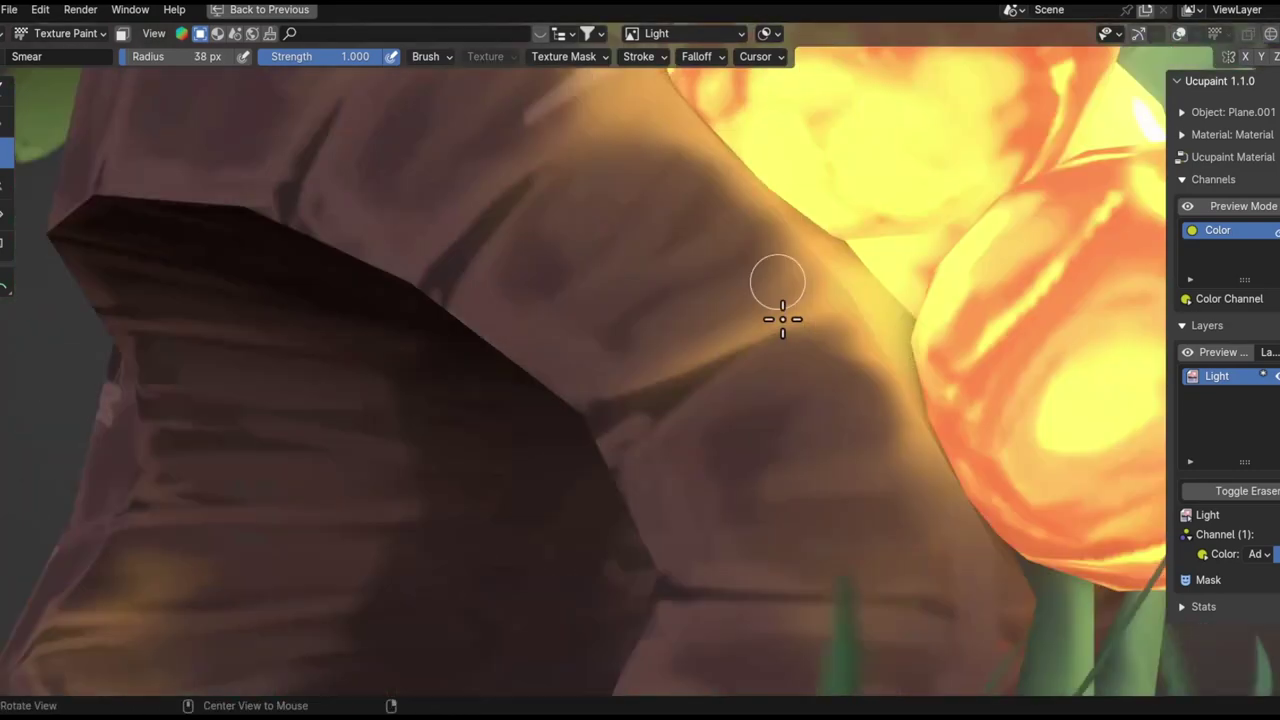
mouse_move(780, 314)
middle_mouse_down()
mouse_move(583, 506)
mouse_move(527, 473)
middle_mouse_up()
scroll(527, 473, "down", 8)
scroll(634, 271, "up", 8)
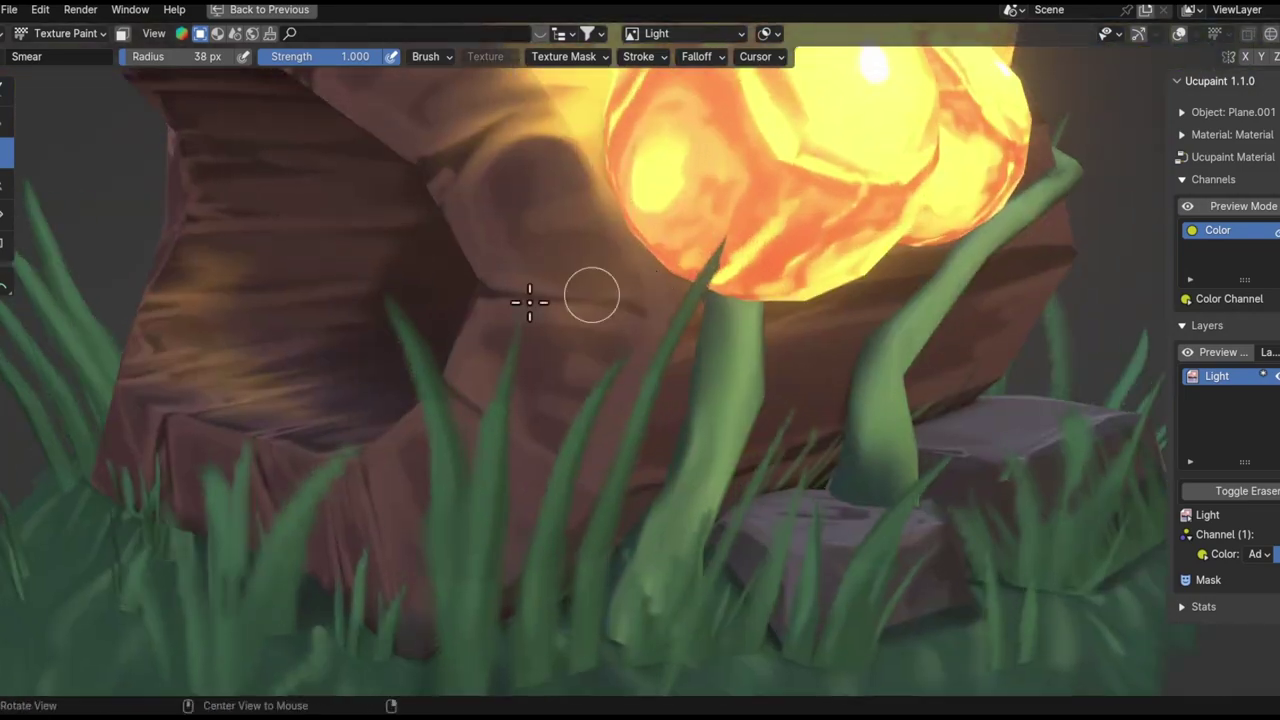
scroll(634, 271, "up", 2)
mouse_move(666, 277)
middle_mouse_down()
mouse_move(596, 483)
mouse_move(700, 583)
middle_mouse_up()
scroll(723, 349, "down", 8)
scroll(743, 494, "up", 9)
middle_click_drag(743, 494, 438, 224)
middle_click_drag(565, 307, 552, 403)
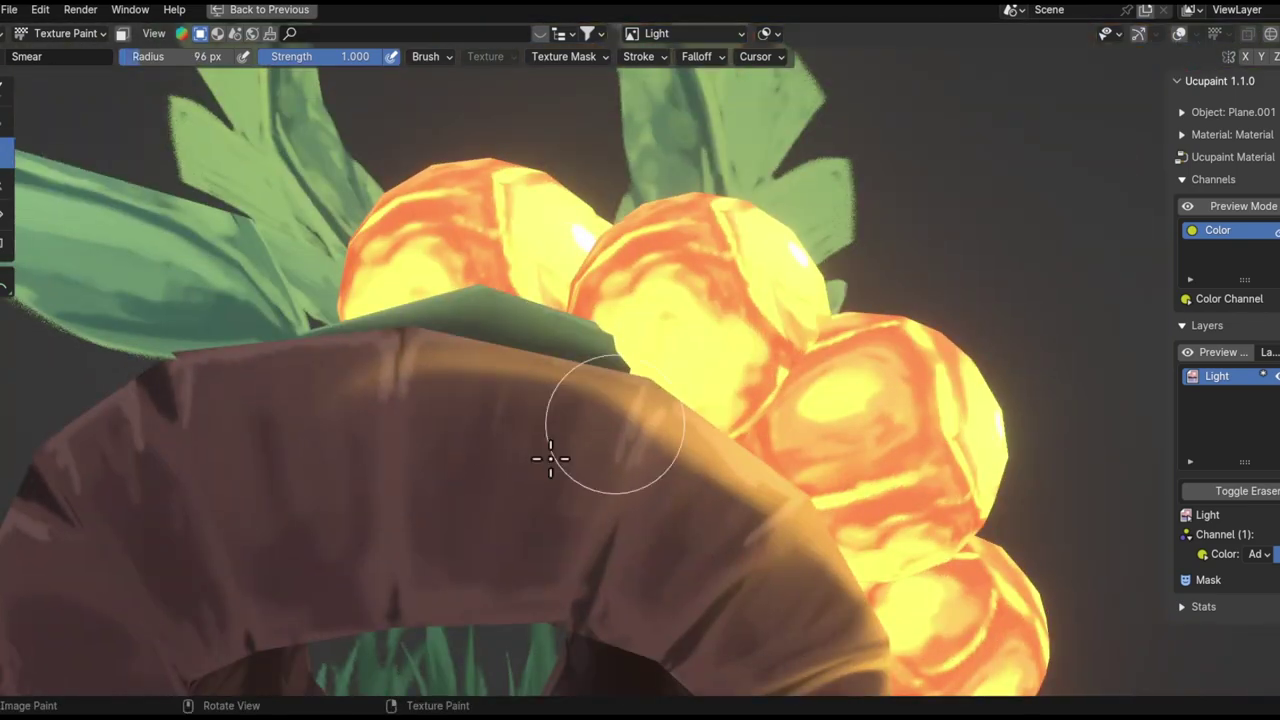
middle_click_drag(698, 459, 289, 459)
scroll(711, 409, "up", 3)
mouse_move(711, 409)
middle_mouse_down()
mouse_move(634, 426)
mouse_move(871, 363)
middle_mouse_up()
scroll(665, 459, "up", 4)
scroll(673, 320, "up", 3)
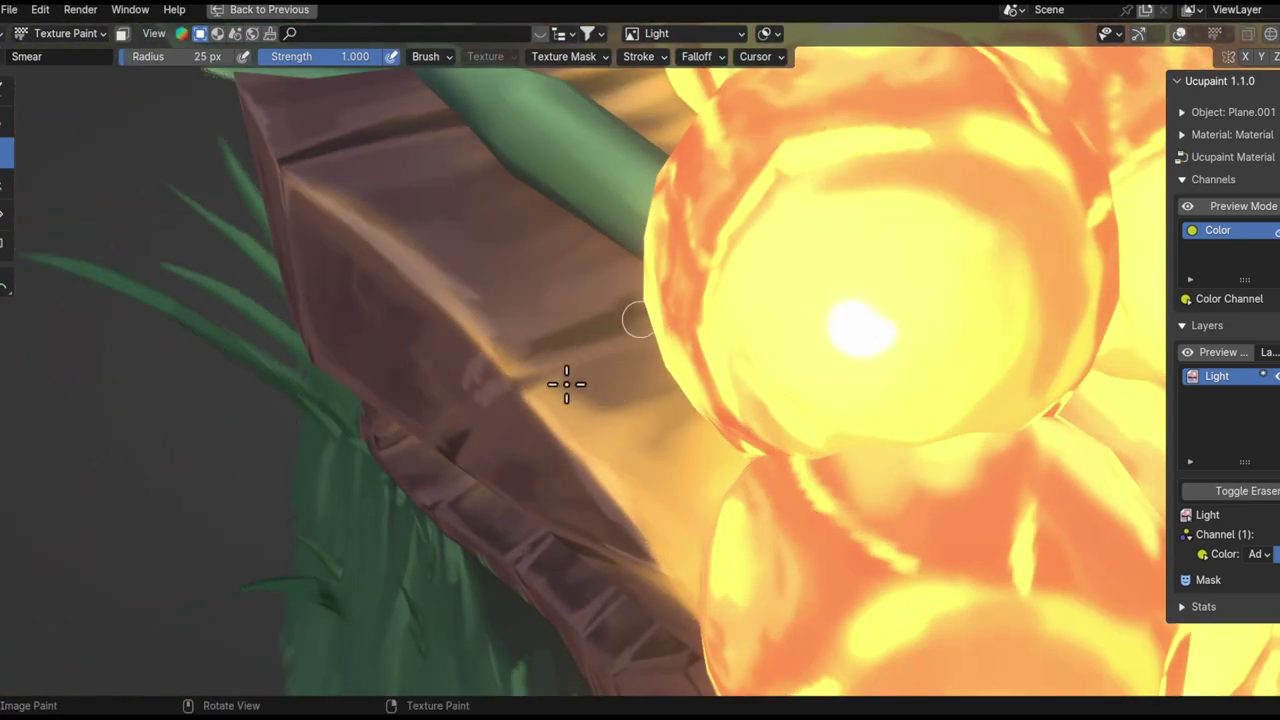
mouse_move(749, 362)
middle_mouse_down()
mouse_move(734, 371)
mouse_move(771, 577)
middle_mouse_up()
scroll(734, 371, "up", 2)
- Resize the brush, finish smearing near the berries at strength 1.000, and return to Object Mode
key("f")
scroll(857, 291, "down", 3)
scroll(586, 463, "up", 4)
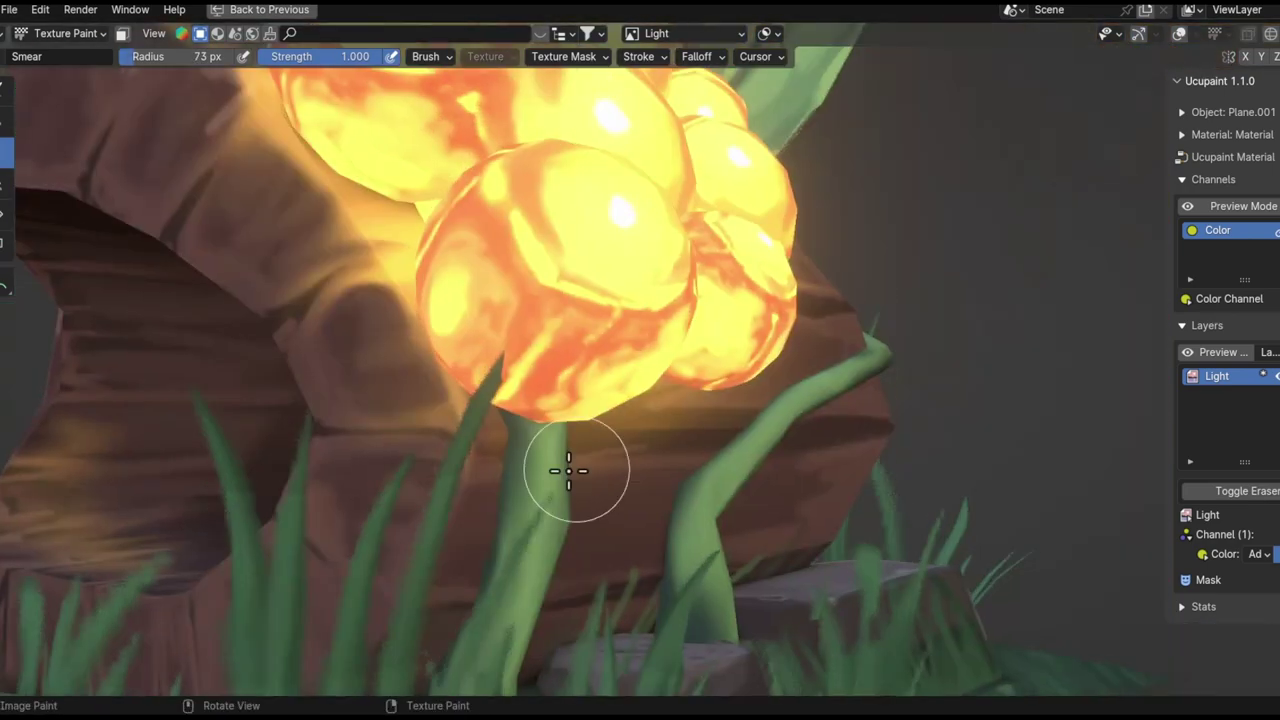
middle_click_drag(683, 402, 913, 388)
middle_click_drag(667, 463, 914, 423)
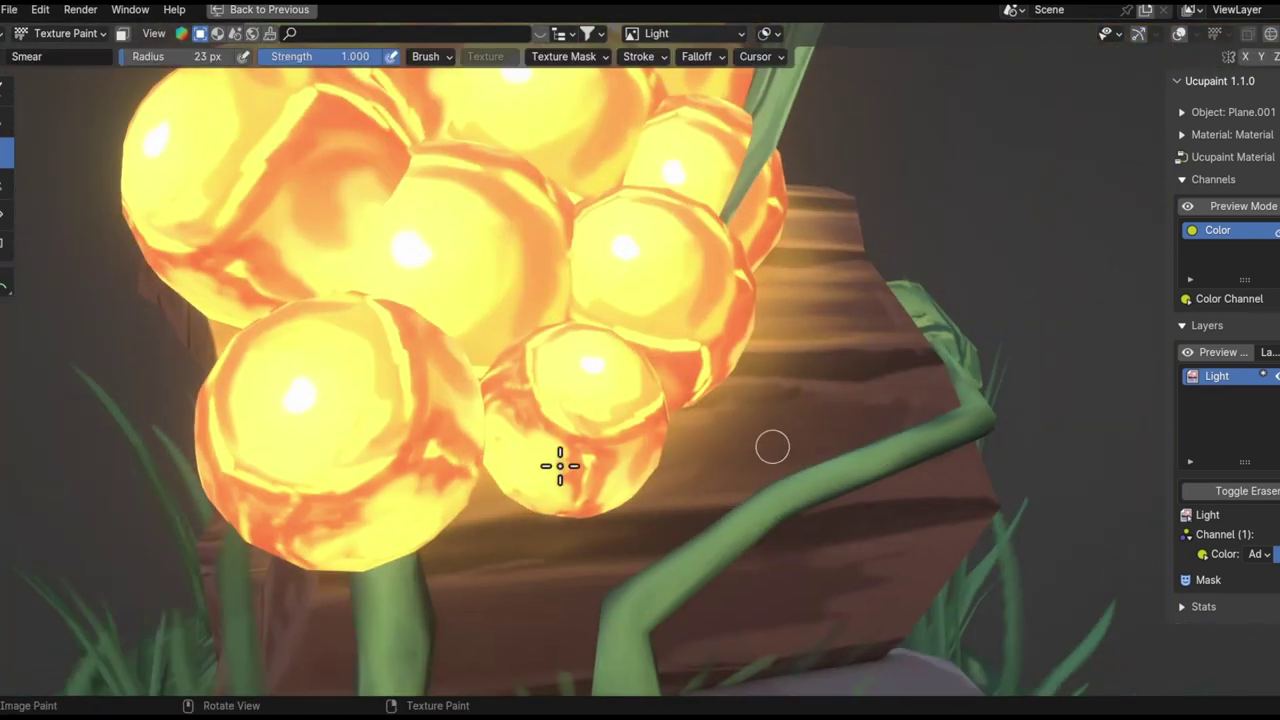
scroll(820, 433, "up", 2)
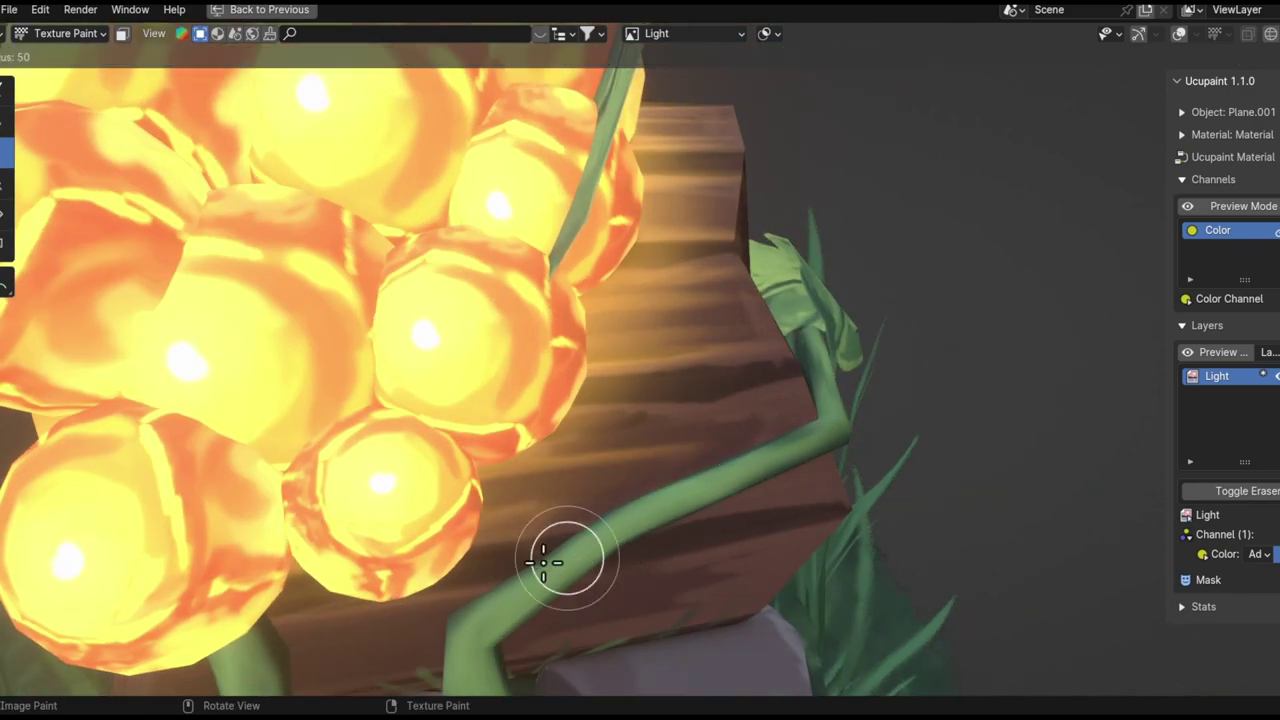
mouse_move(773, 377)
middle_mouse_down()
mouse_move(663, 409)
mouse_move(529, 366)
mouse_move(626, 374)
mouse_move(711, 516)
mouse_move(643, 391)
mouse_move(729, 400)
mouse_move(786, 294)
middle_mouse_up()
scroll(760, 330, "down", 8)
middle_click_drag(734, 380, 786, 417)
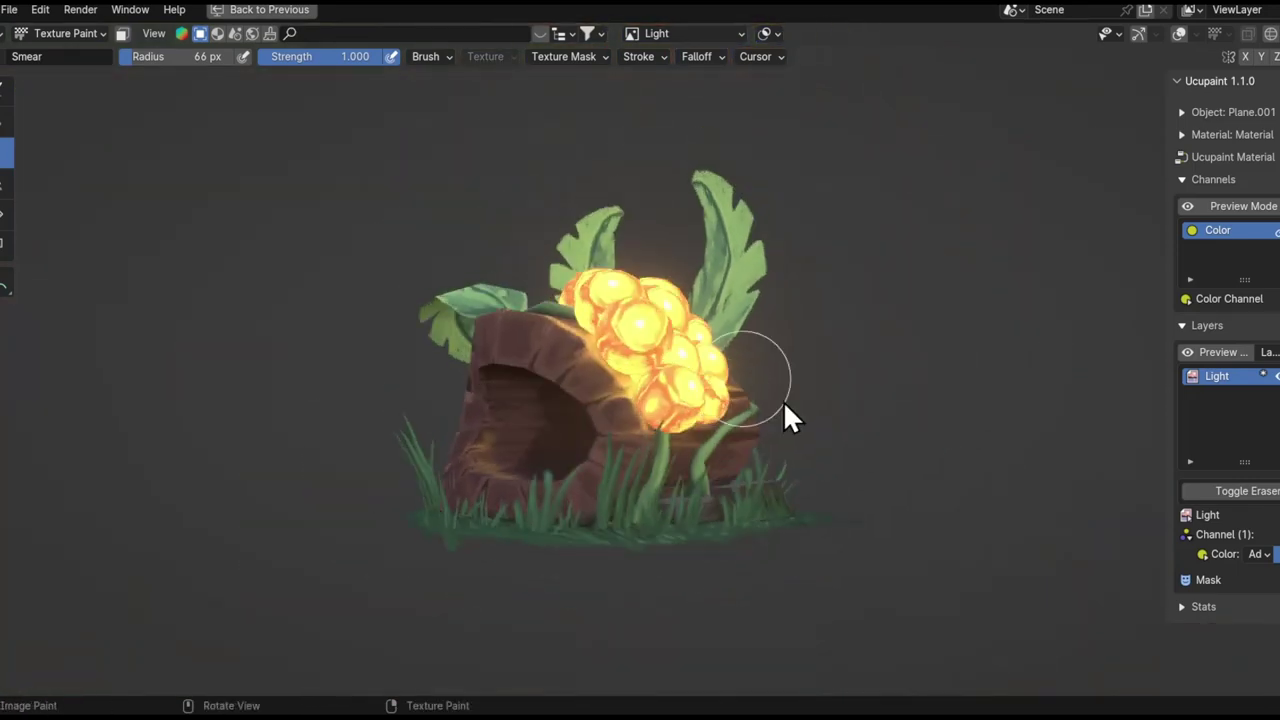
key("ctrl+Tab")
scroll(715, 440, "up", 3)
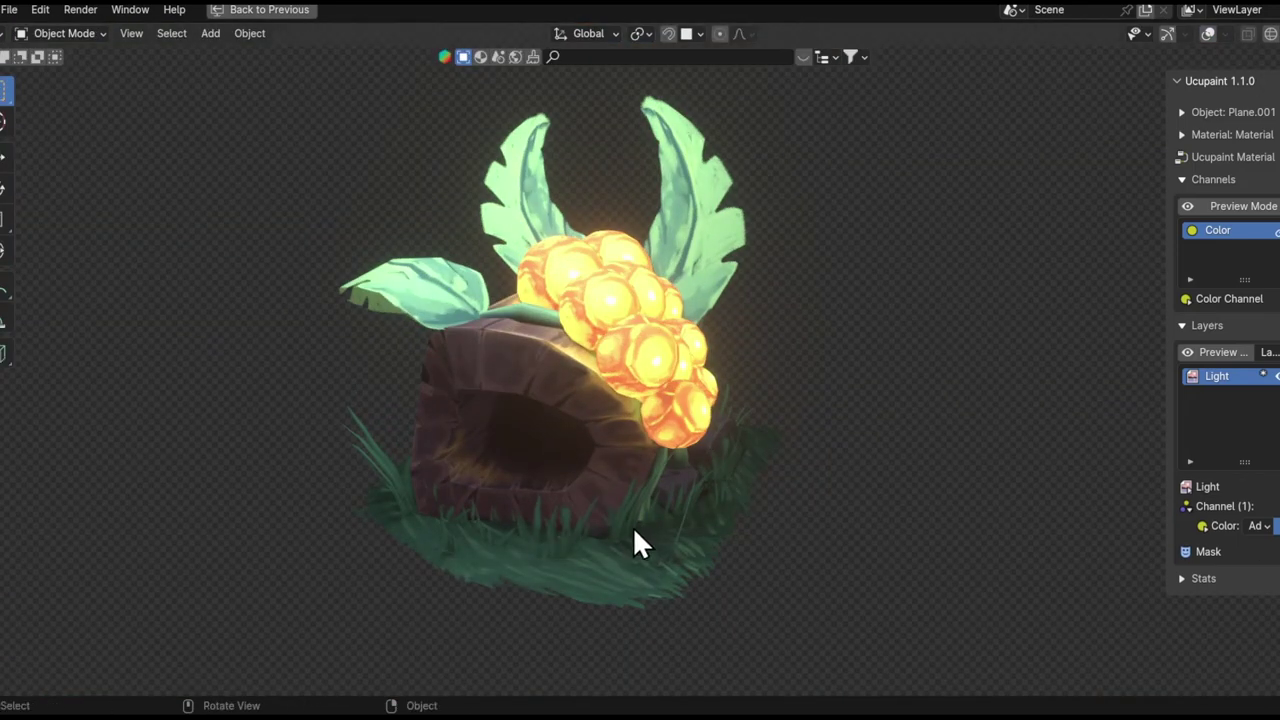
- In Texture Paint, add a Ucupaint layer from the Tree image and move it below Light
middle_click_drag(634, 530, 614, 400)
scroll(619, 455, "up", 2)
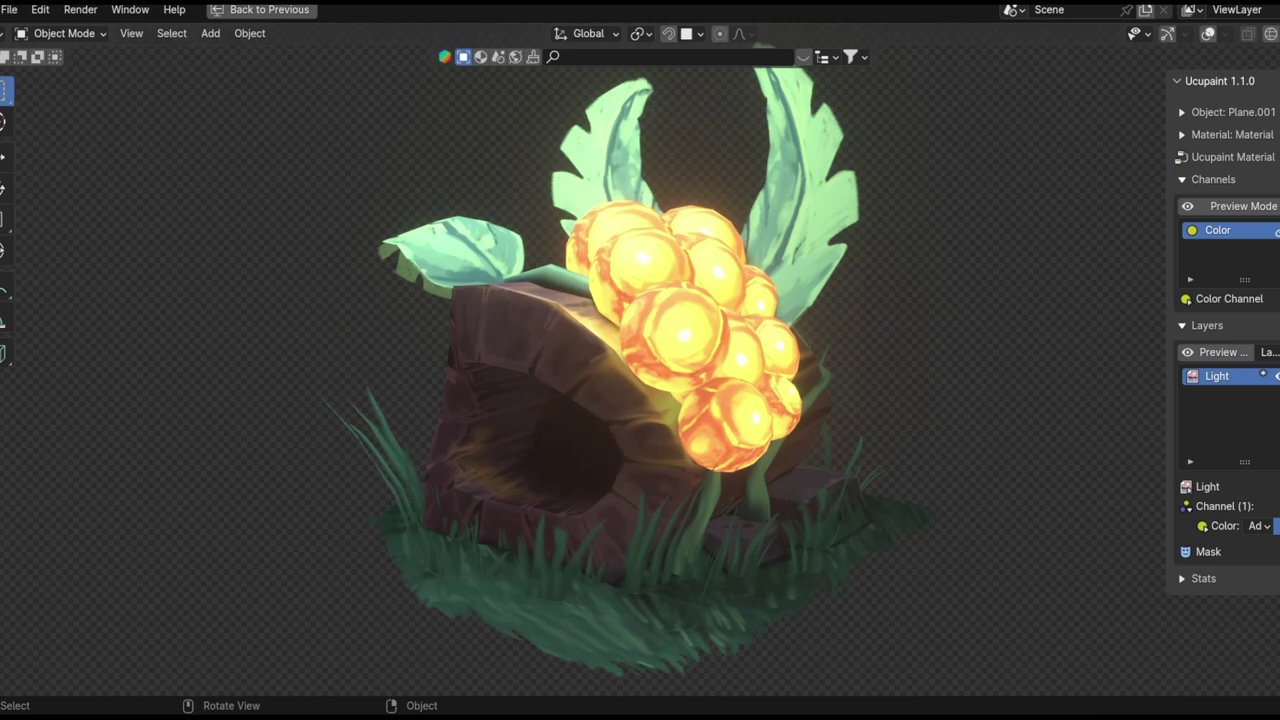
key("ctrl+Tab")
left_click(851, 290)
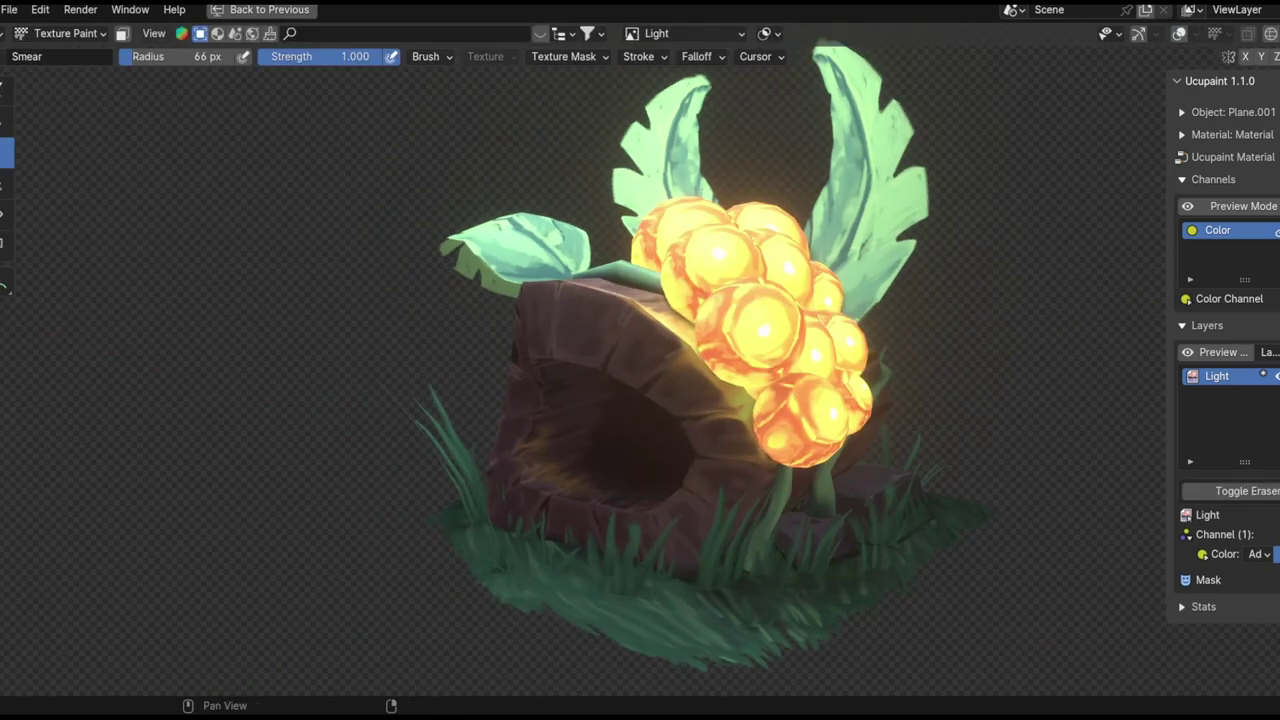
left_click(930, 448)
left_click(904, 546)
key("Return")
left_click(1275, 420)
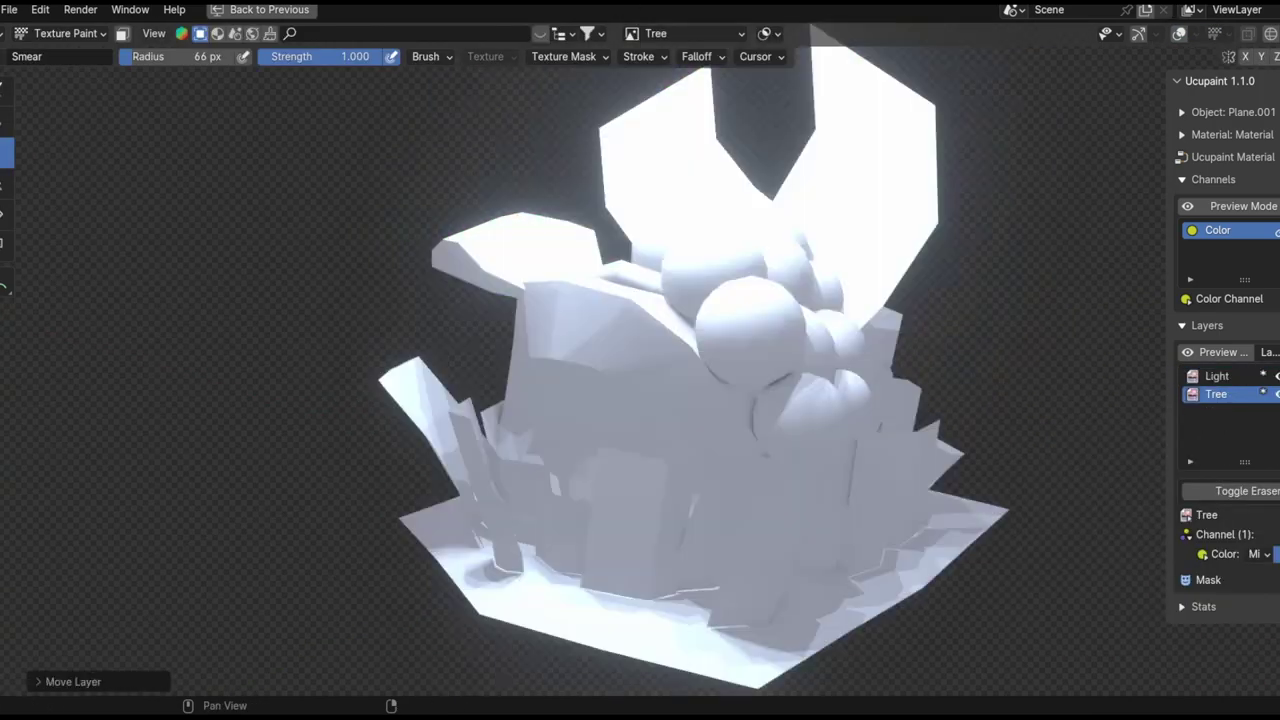
- Select the TexDraw brush and set its blend mode to Color
left_click(6, 90)
left_click(215, 56)
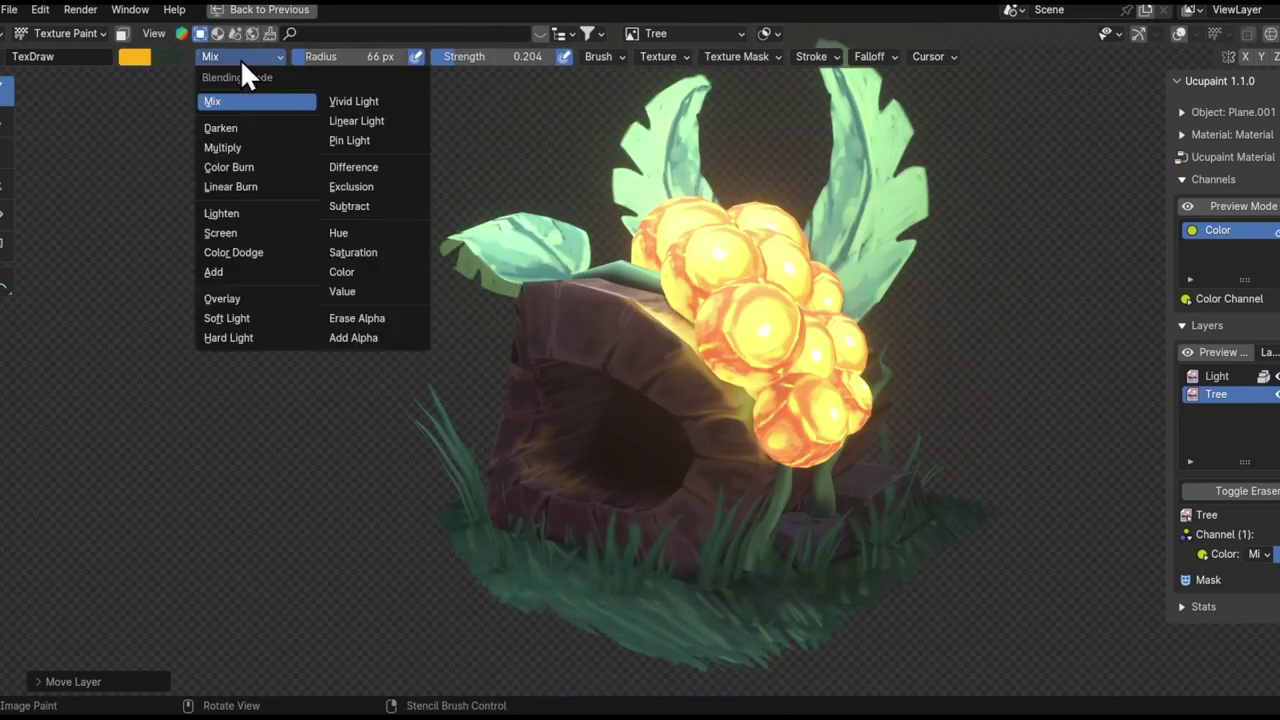
left_click(355, 273)
scroll(837, 394, "up", 2)
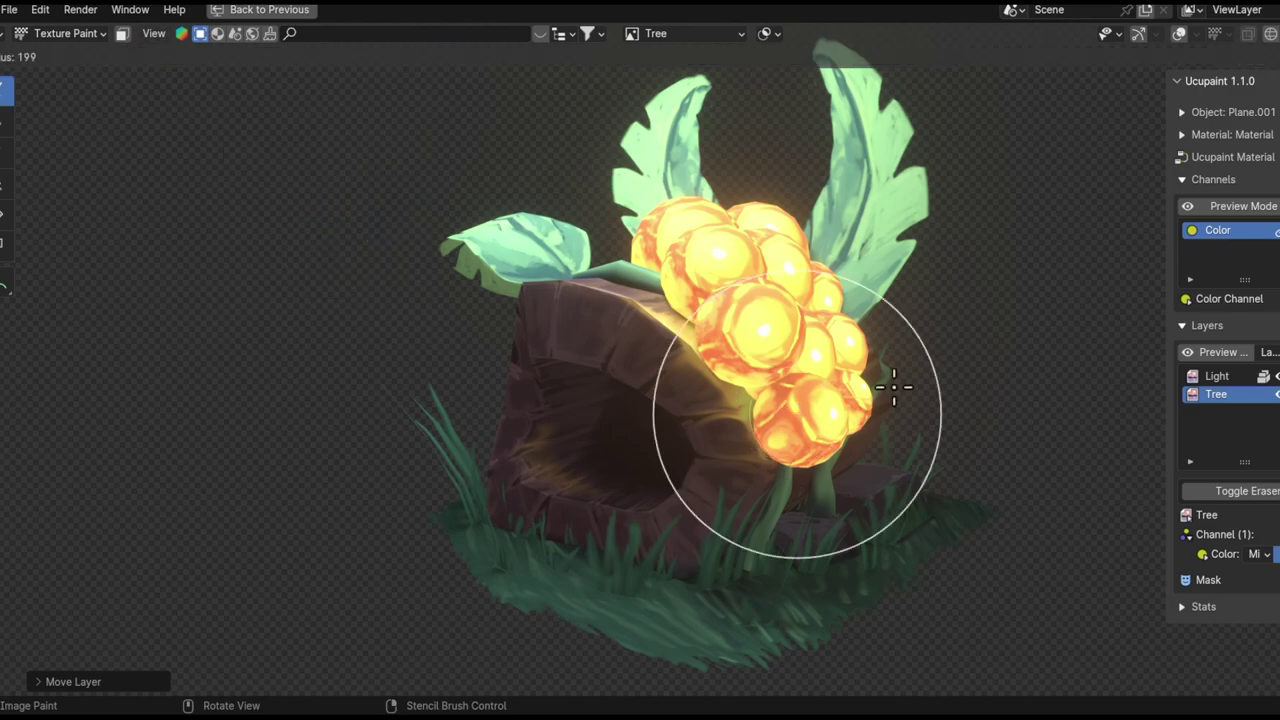
- Enlarge the brush to about 200 px and give it a light orange colour
key("f")
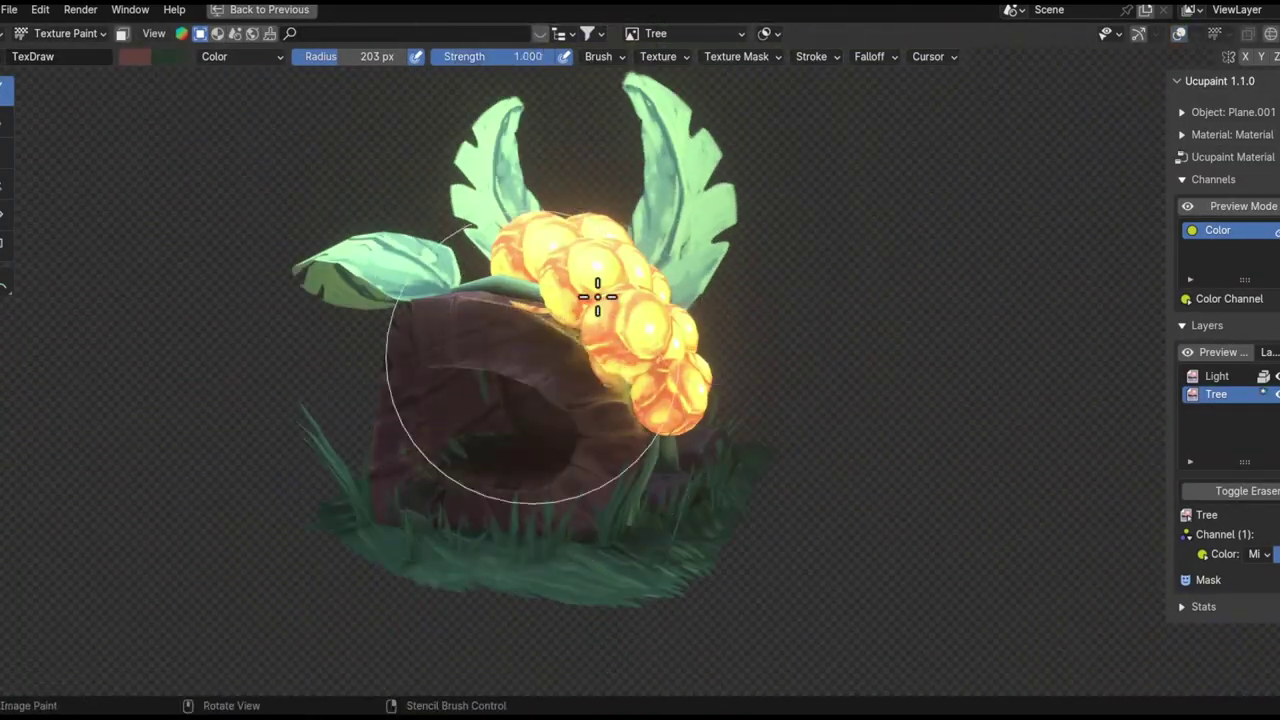
mouse_move(708, 262)
middle_mouse_down()
mouse_move(643, 391)
mouse_move(608, 429)
mouse_move(654, 286)
mouse_move(357, 378)
middle_mouse_up()
scroll(514, 309, "down", 5)
scroll(757, 343, "up", 5)
middle_click_drag(757, 343, 760, 378)
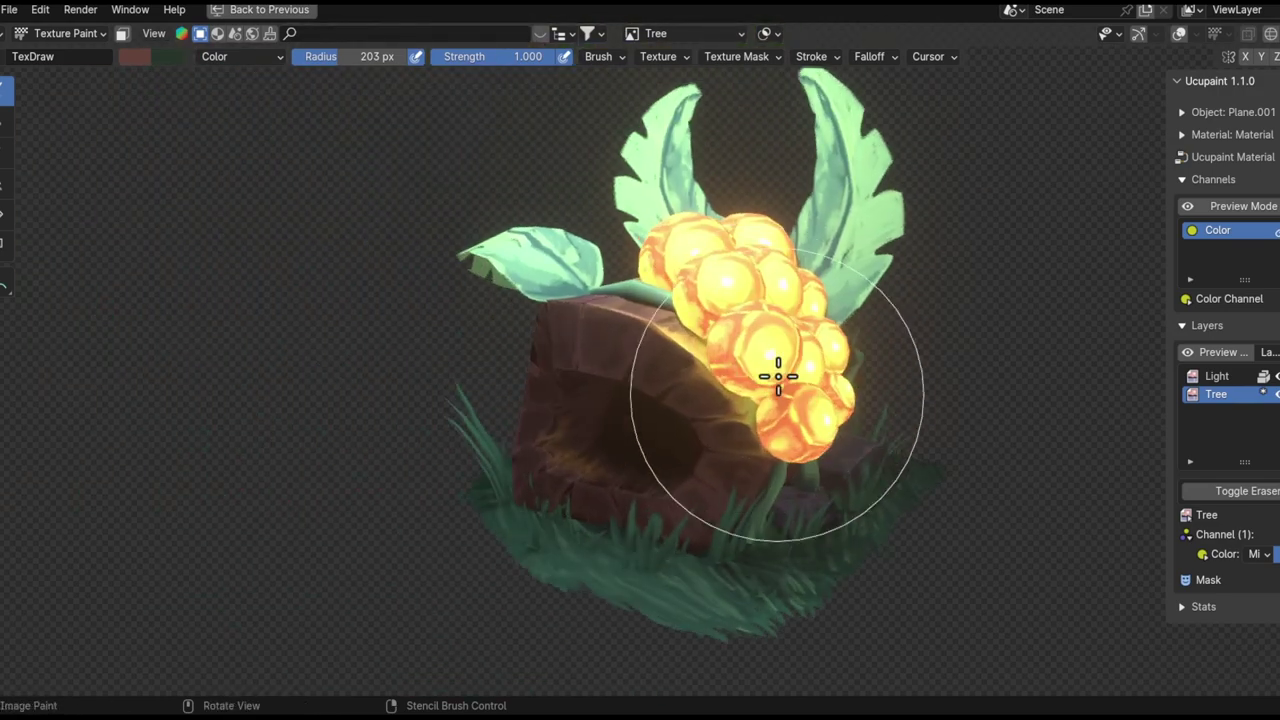
left_click(134, 56)
left_click_drag(300, 170, 300, 100)
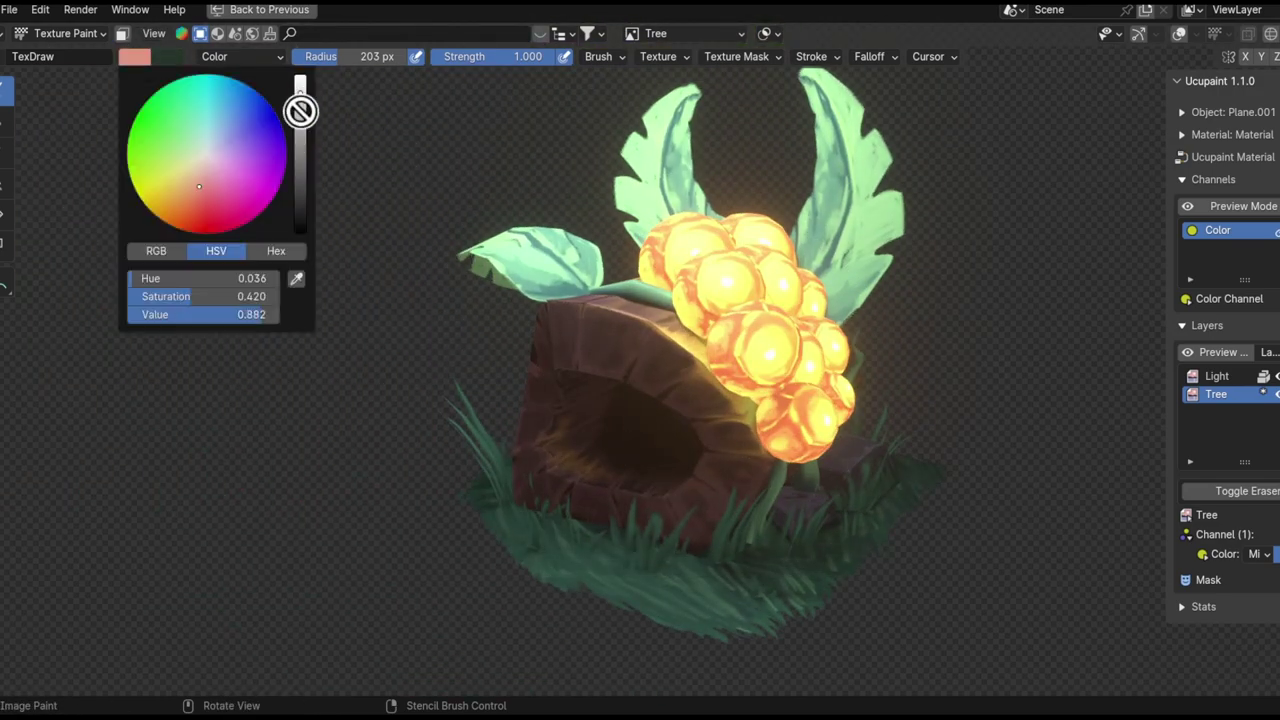
left_click(134, 56)
left_click(138, 251)
left_click(134, 56)
left_click(174, 205)
mouse_move(751, 472)
middle_mouse_down()
mouse_move(651, 434)
mouse_move(749, 451)
mouse_move(646, 457)
mouse_move(749, 420)
middle_mouse_up()
- Set brush blending to Value with strength 0.069, and make the Light layer the paint target
left_click(245, 56)
left_click(257, 140)
middle_click_drag(694, 249, 814, 257)
left_click(256, 56)
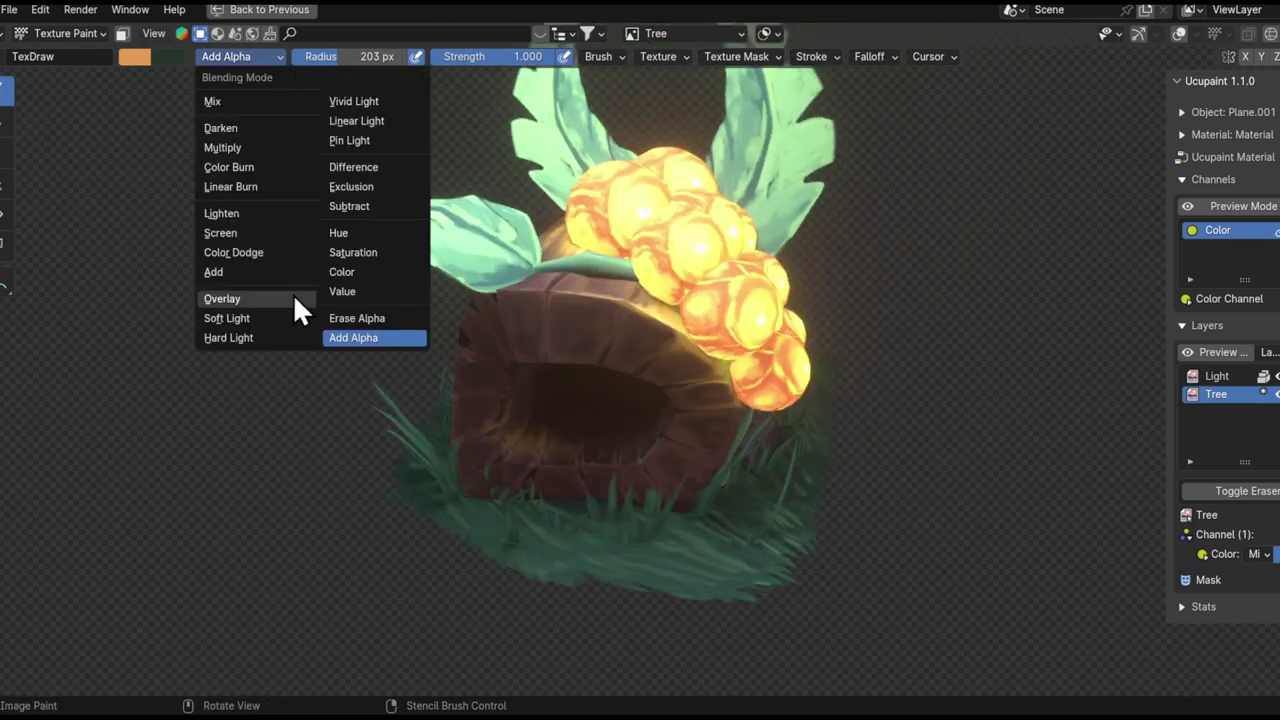
left_click(343, 271)
left_click(245, 56)
left_click(410, 291)
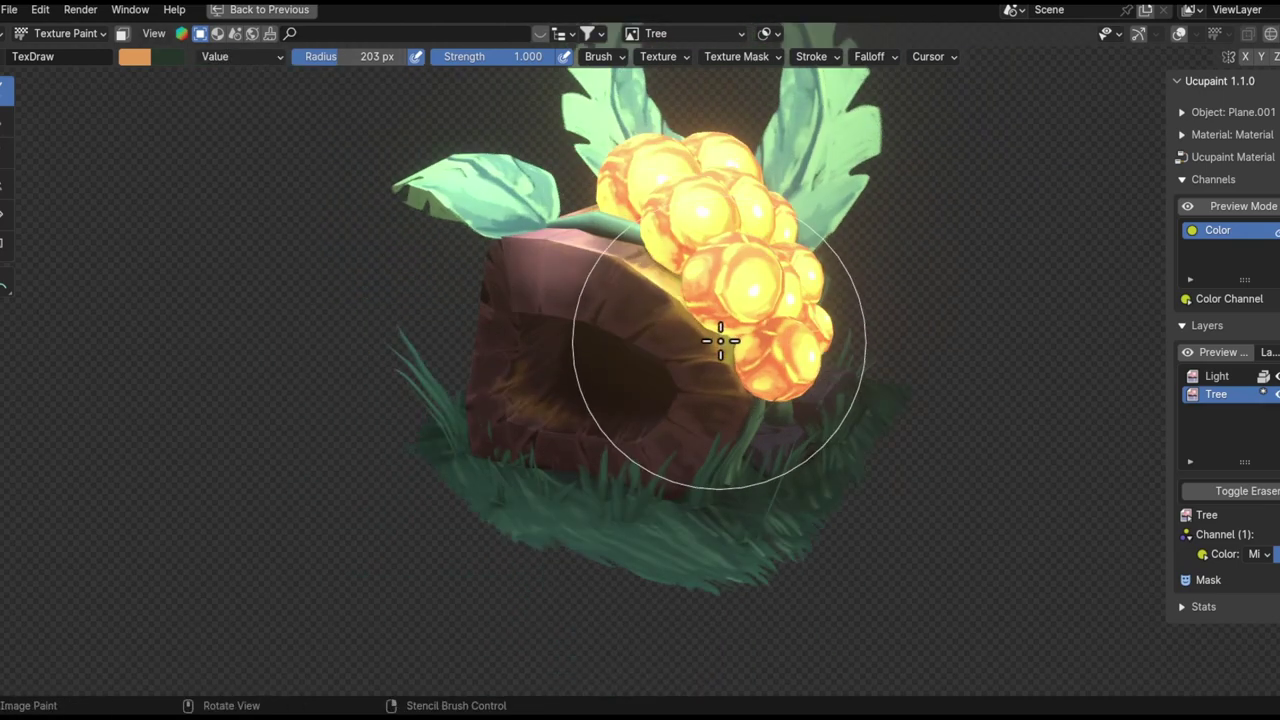
middle_click_drag(720, 341, 651, 410)
key("shift+f")
mouse_move(508, 236)
middle_mouse_down()
mouse_move(663, 323)
mouse_move(623, 280)
mouse_move(773, 211)
mouse_move(794, 254)
middle_mouse_up()
scroll(700, 260, "up", 5)
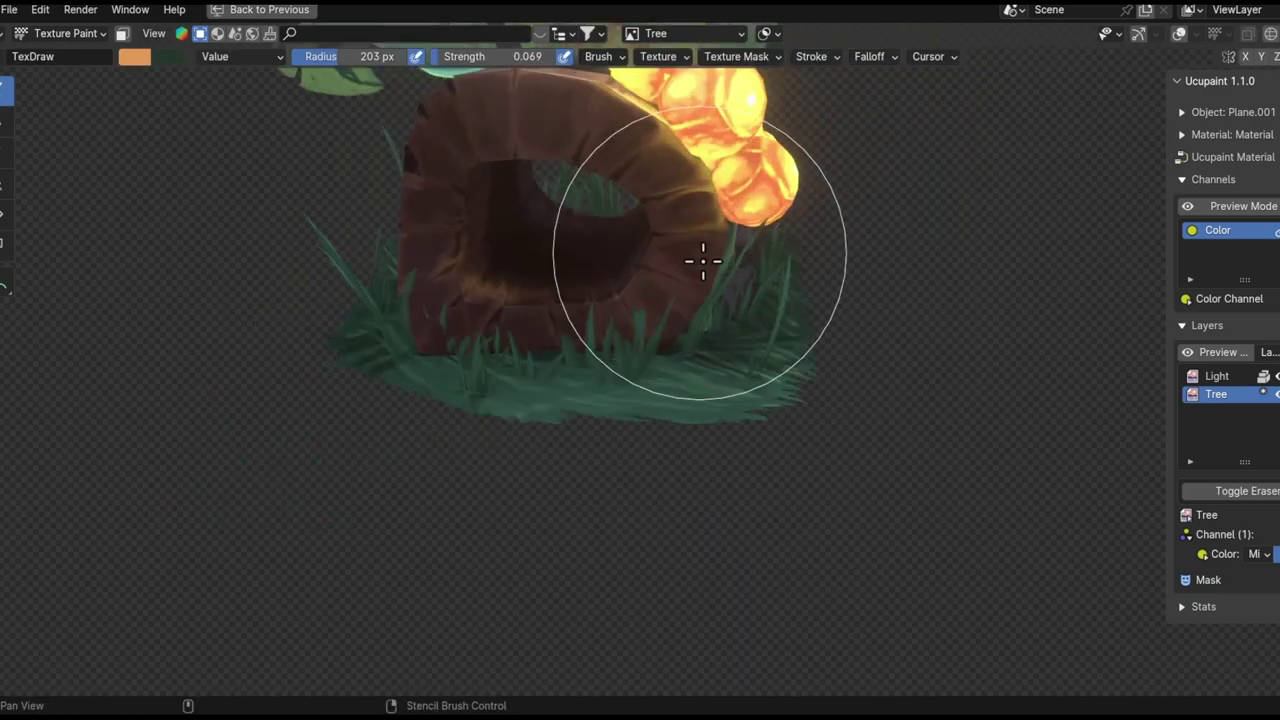
left_click(1272, 360)
key("Escape")
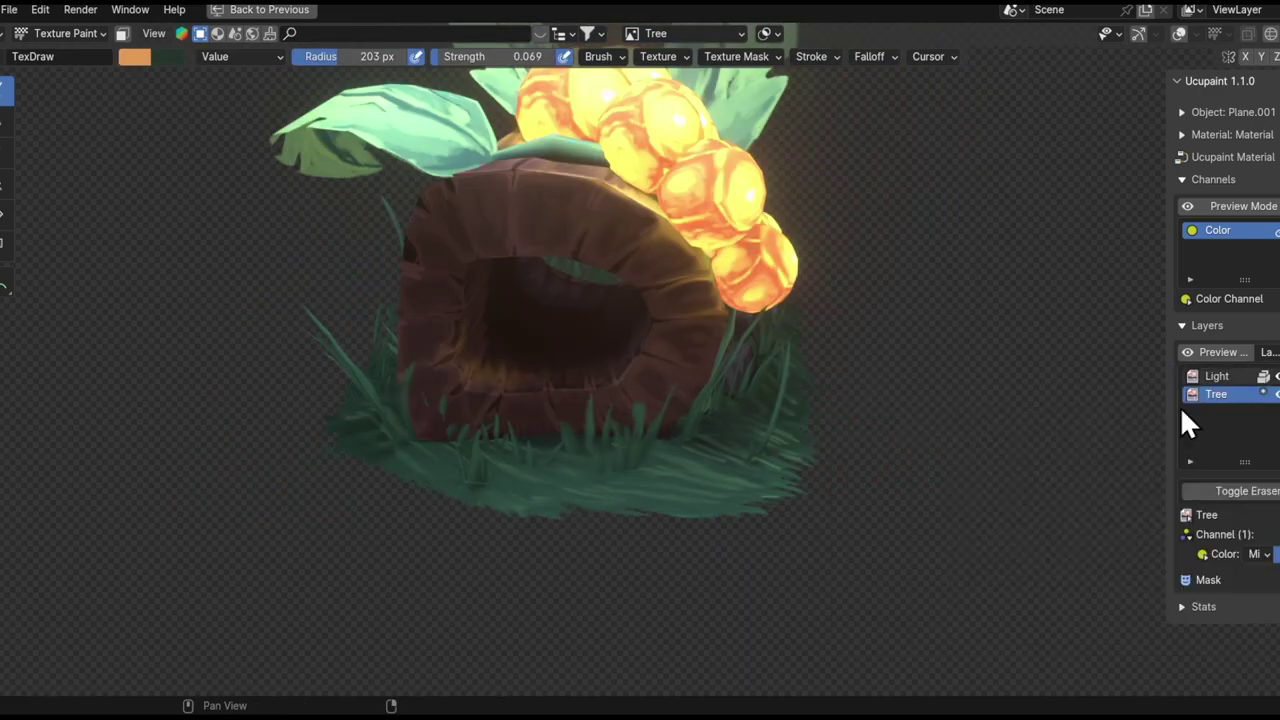
middle_click_drag(700, 380, 743, 394)
scroll(742, 373, "up", 4)
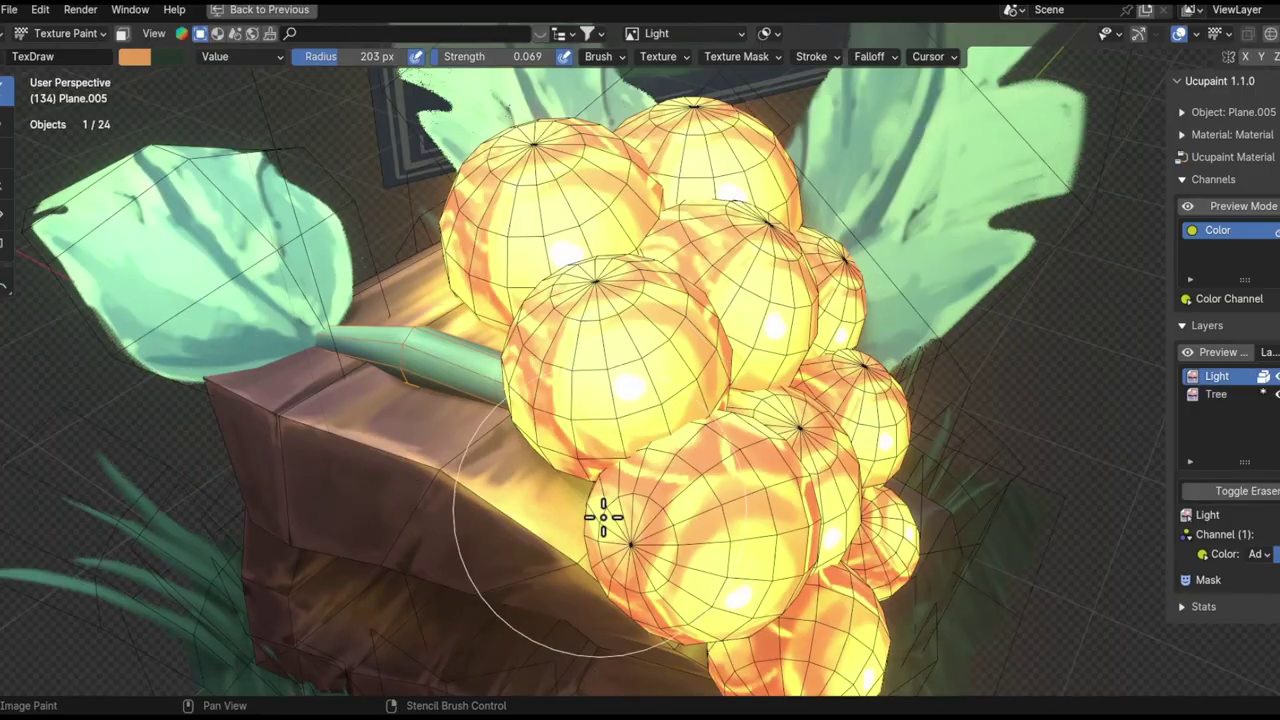
- Return brush blending to Mix, paint orange glow beneath the berry cluster, and choose a new colour
left_click(245, 56)
left_click(206, 103)
scroll(523, 380, "up", 3)
mouse_move(491, 263)
middle_mouse_down()
mouse_move(575, 316)
mouse_move(597, 500)
middle_mouse_up()
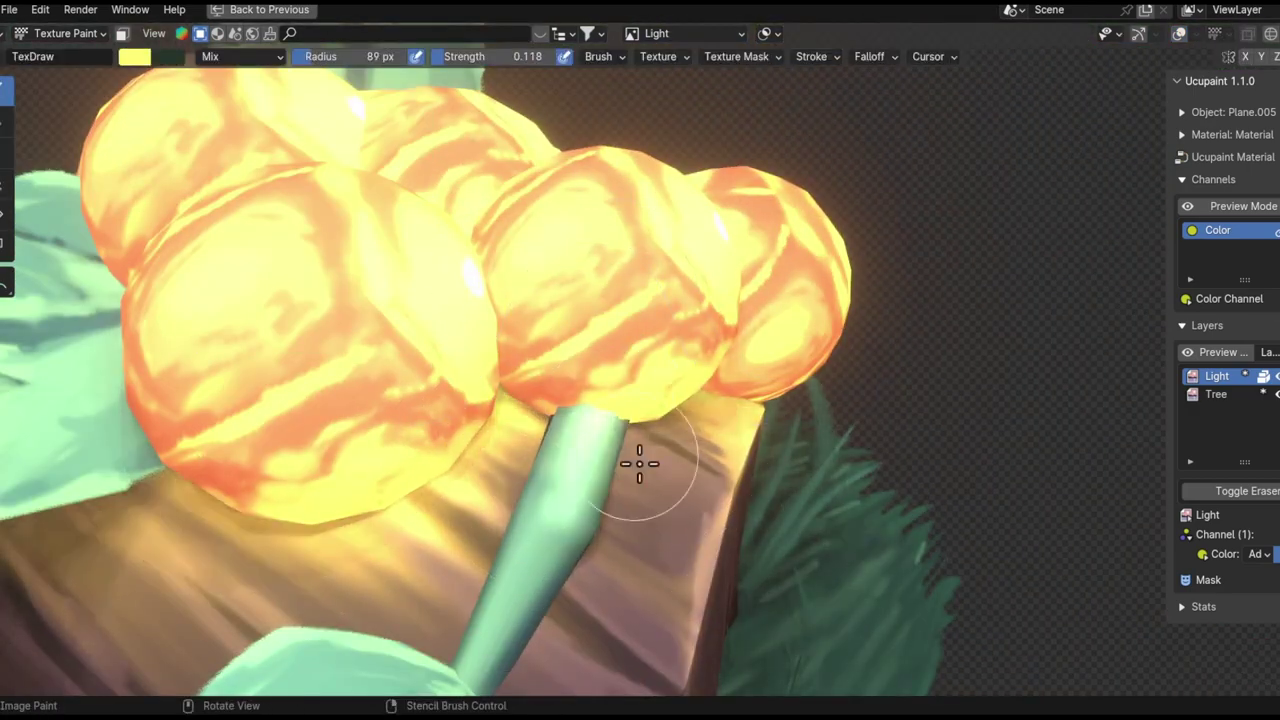
middle_click_drag(566, 523, 678, 471)
mouse_move(686, 424)
middle_mouse_down()
mouse_move(677, 394)
mouse_move(566, 423)
mouse_move(622, 470)
middle_mouse_up()
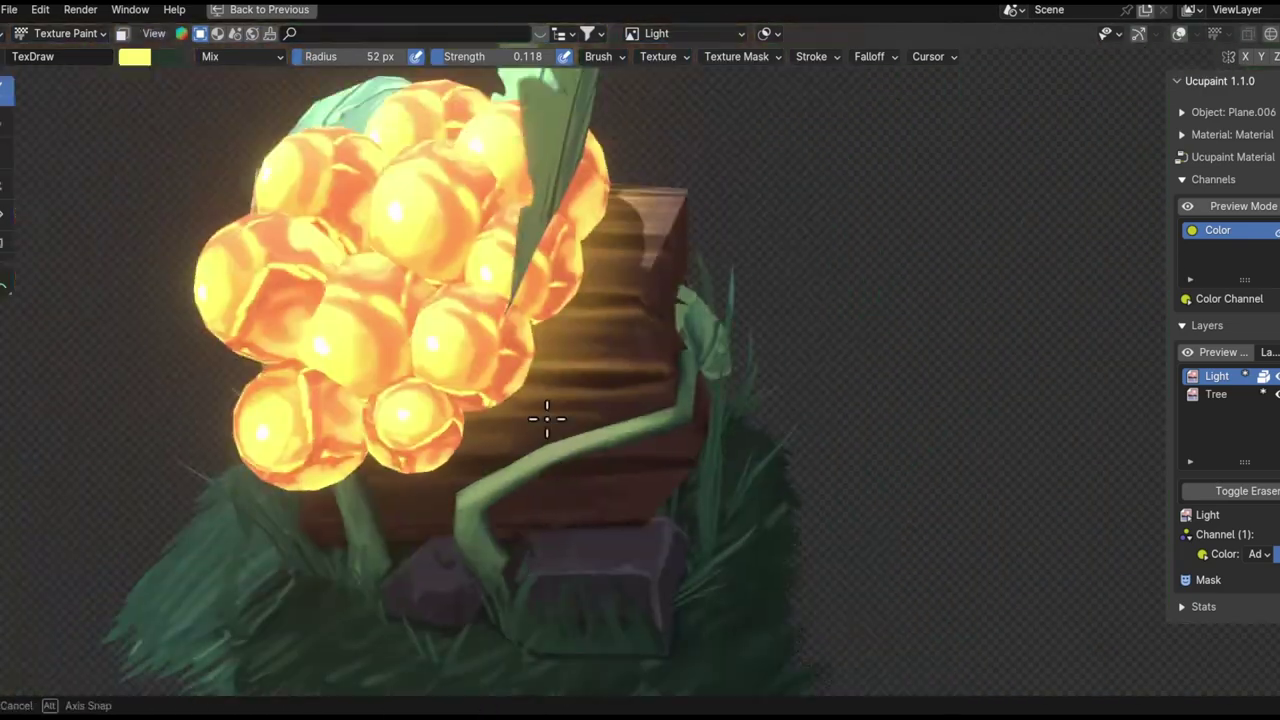
mouse_move(543, 420)
middle_mouse_down()
mouse_move(363, 480)
mouse_move(391, 314)
mouse_move(508, 378)
middle_mouse_up()
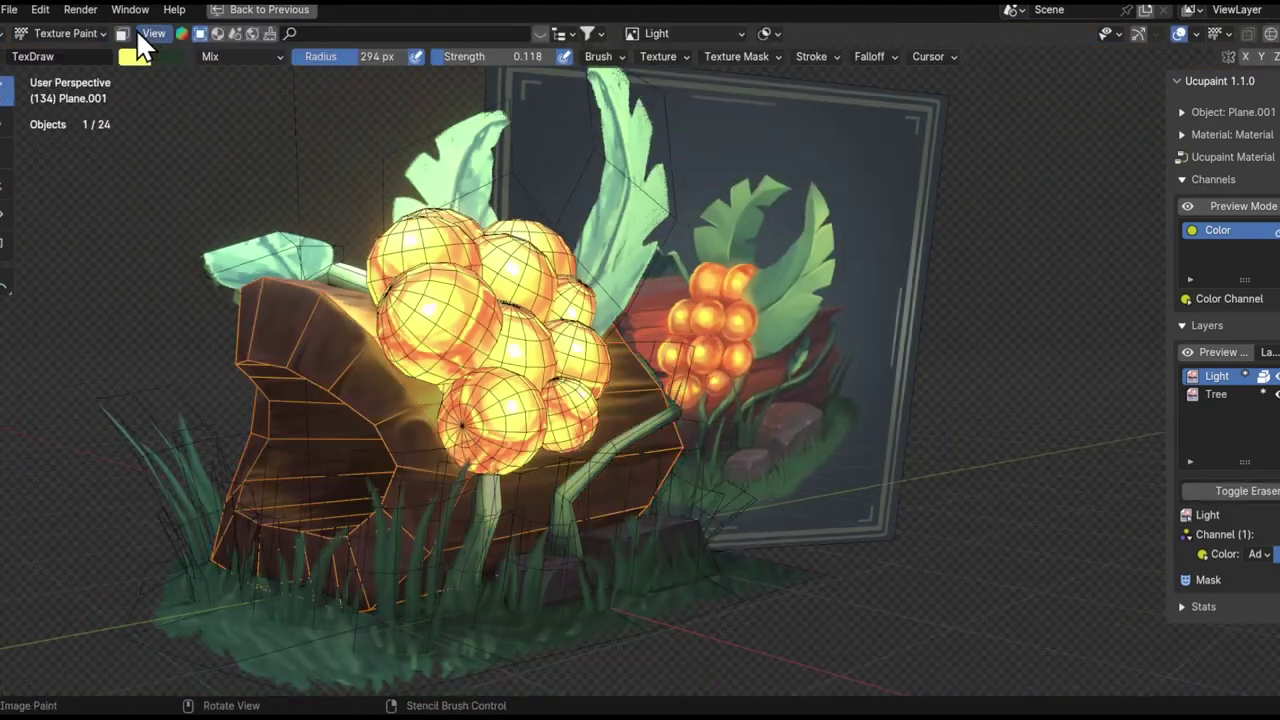
left_click(140, 57)
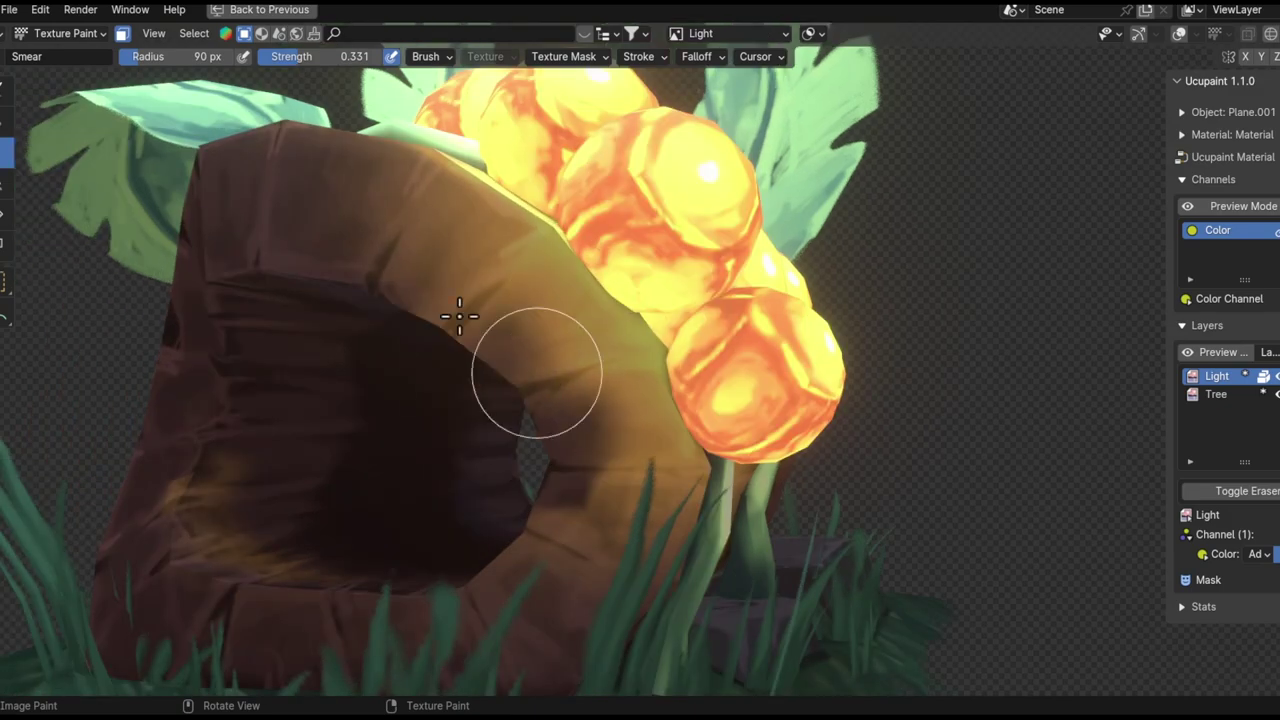
- Smear the Light-layer glow around the trunk hole and berries
mouse_move(459, 316)
middle_mouse_down()
mouse_move(651, 466)
mouse_move(591, 557)
mouse_move(557, 508)
middle_mouse_up()
key("shift+f")
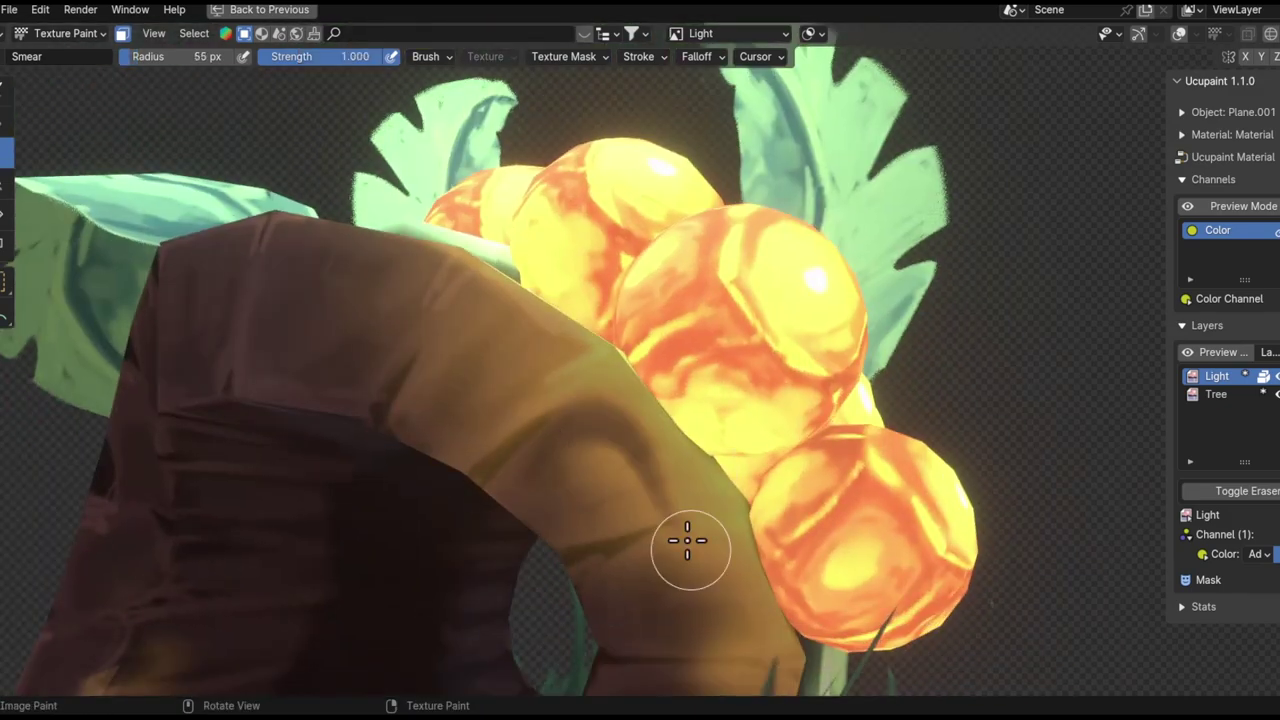
mouse_move(652, 442)
middle_mouse_down()
mouse_move(523, 323)
mouse_move(414, 449)
middle_mouse_up()
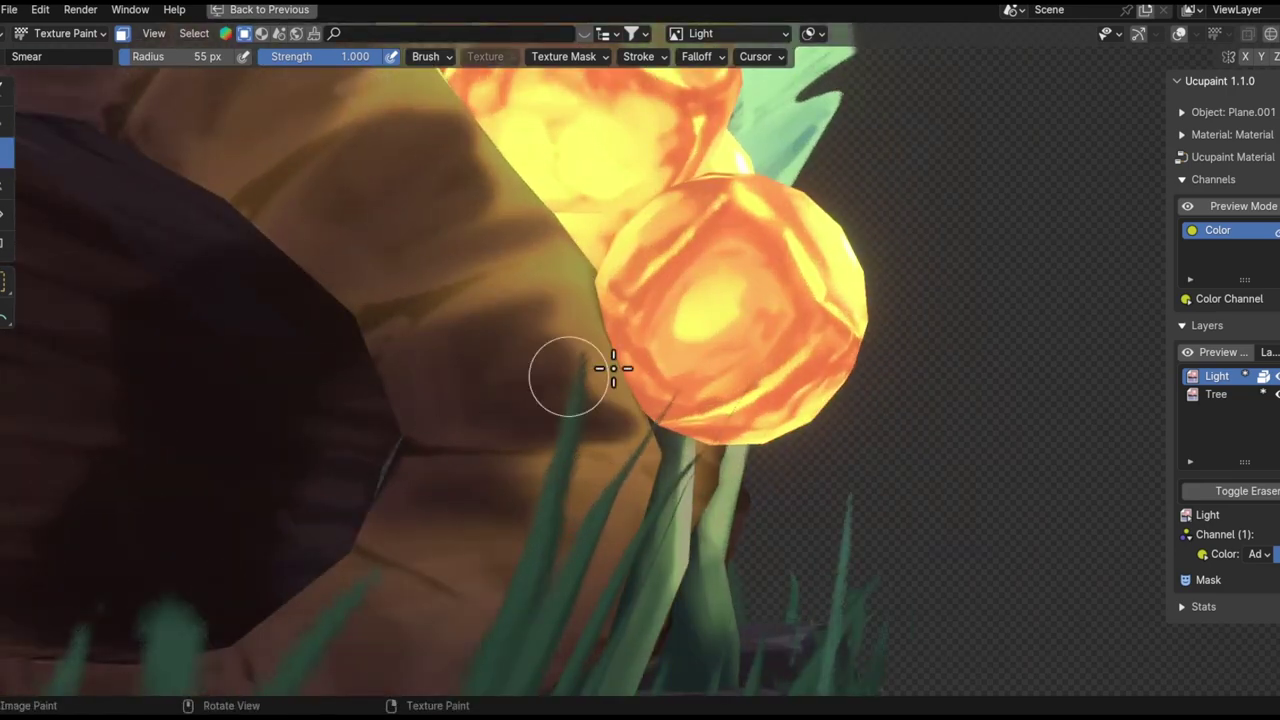
mouse_move(568, 318)
middle_mouse_down()
mouse_move(371, 606)
mouse_move(316, 500)
middle_mouse_up()
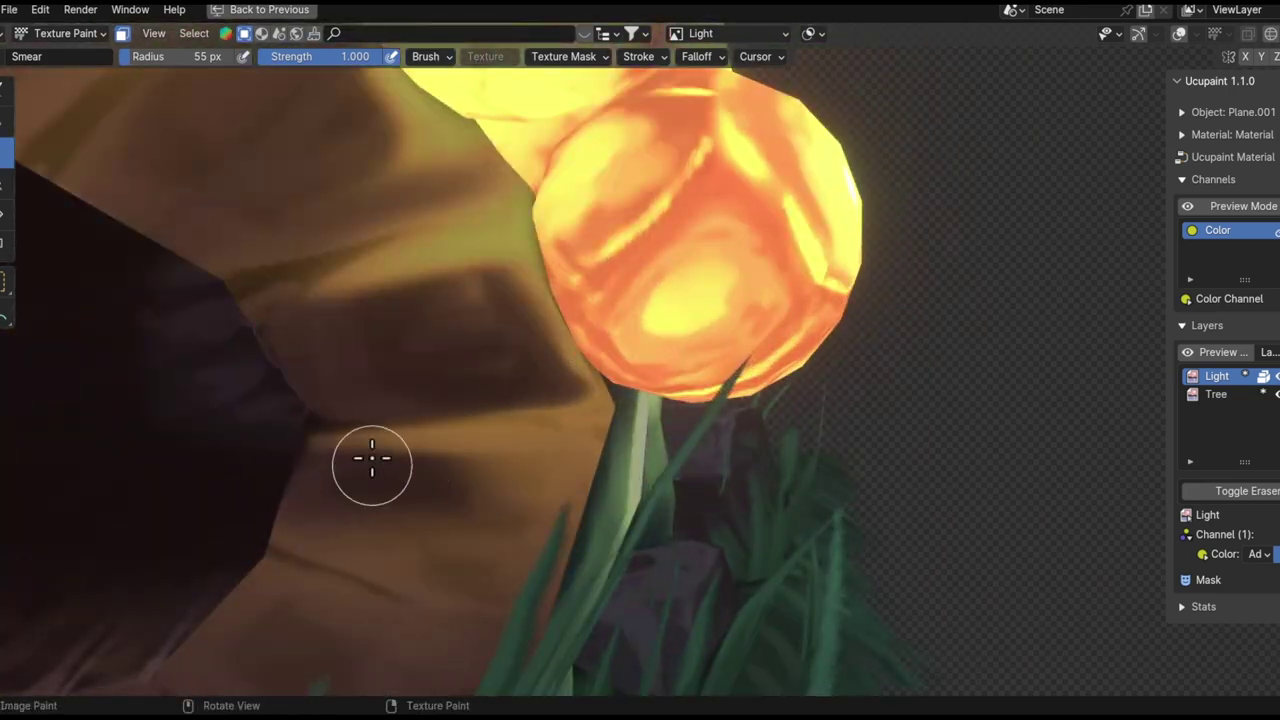
mouse_move(439, 556)
middle_mouse_down()
mouse_move(737, 443)
mouse_move(786, 334)
mouse_move(537, 480)
mouse_move(287, 369)
mouse_move(543, 286)
middle_mouse_up()
scroll(559, 395, "down", 3)
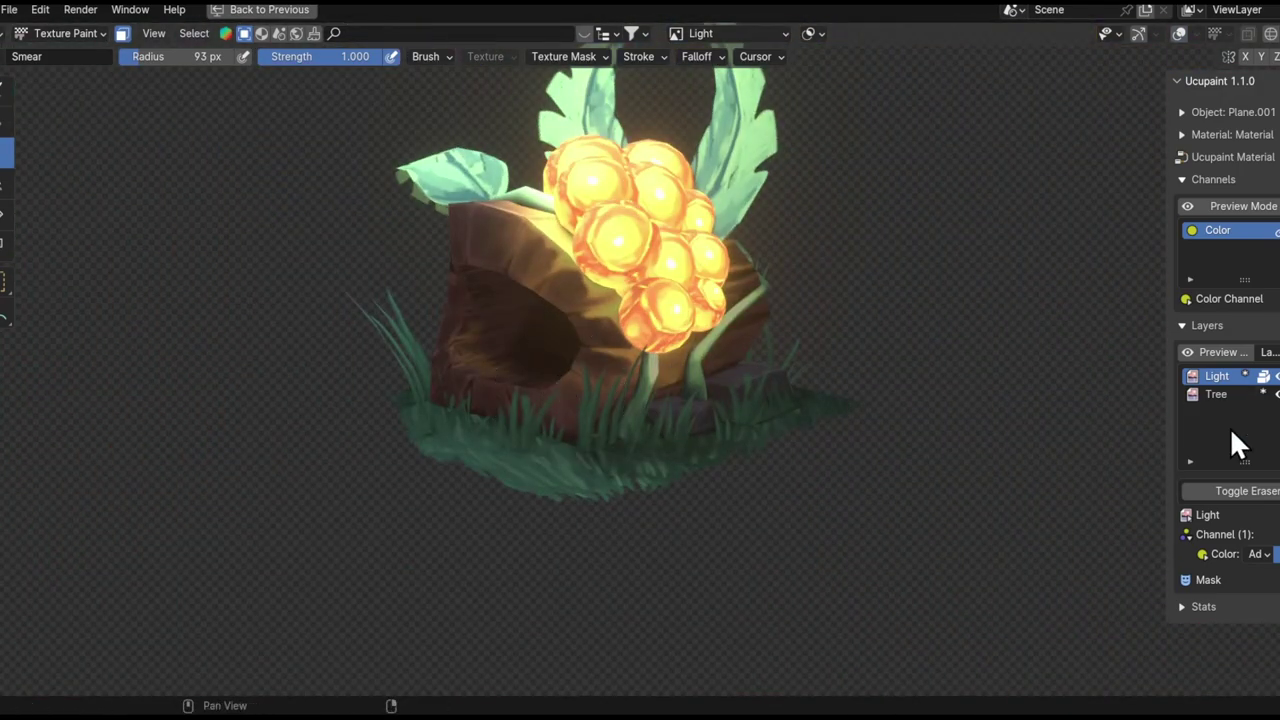
mouse_move(1143, 450)
middle_mouse_down()
mouse_move(760, 420)
mouse_move(875, 454)
mouse_move(1100, 420)
middle_mouse_up()
- On the Tree layer, smear the bark strokes at strength 0.539 around the trunk front
left_click(1216, 394)
scroll(731, 329, "up", 5)
middle_click_drag(731, 329, 700, 480)
scroll(475, 468, "up", 2)
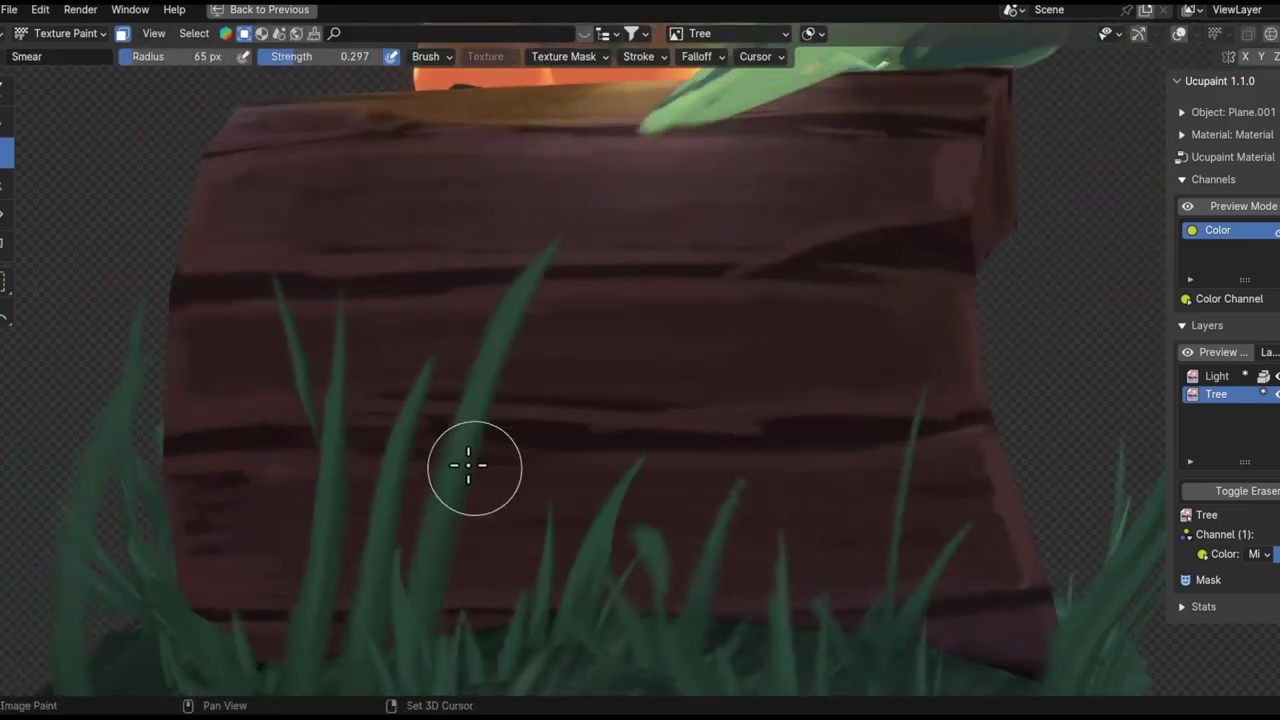
mouse_move(967, 466)
middle_mouse_down()
mouse_move(366, 383)
mouse_move(651, 297)
mouse_move(349, 351)
mouse_move(695, 271)
mouse_move(657, 480)
mouse_move(537, 371)
mouse_move(863, 429)
mouse_move(755, 495)
middle_mouse_up()
mouse_move(826, 358)
middle_mouse_down()
mouse_move(803, 306)
mouse_move(526, 506)
mouse_move(531, 437)
mouse_move(708, 503)
middle_mouse_up()
mouse_move(678, 447)
middle_mouse_down()
mouse_move(274, 457)
mouse_move(371, 414)
mouse_move(474, 431)
mouse_move(637, 505)
mouse_move(593, 575)
mouse_move(622, 337)
mouse_move(570, 454)
mouse_move(434, 473)
mouse_move(494, 460)
mouse_move(597, 531)
mouse_move(908, 296)
mouse_move(574, 277)
mouse_move(629, 451)
mouse_move(554, 609)
mouse_move(717, 461)
mouse_move(457, 357)
mouse_move(598, 170)
mouse_move(449, 203)
mouse_move(623, 334)
middle_mouse_up()
- Review the whole stump and hollow, enlarge the brush to 99 px, then leave painting
key("ctrl+Tab")
key("ctrl+Tab")
scroll(520, 391, "up", 5)
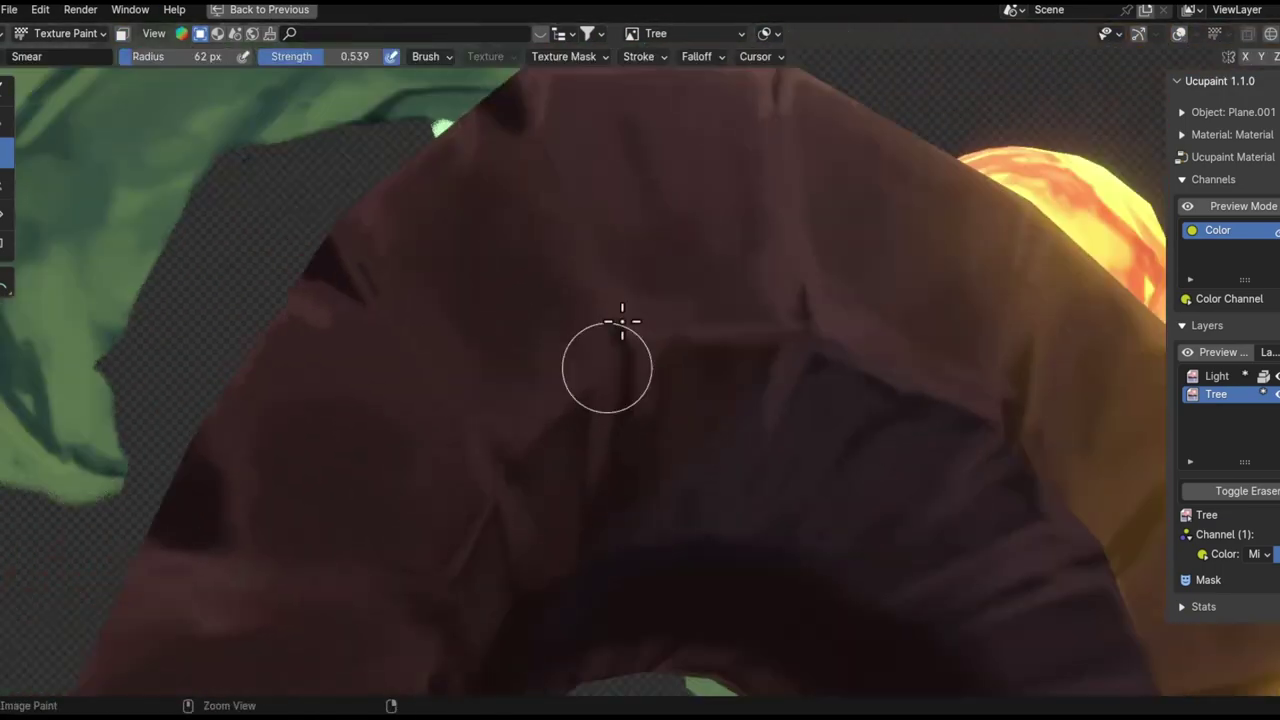
scroll(691, 429, "down", 5)
mouse_move(691, 429)
middle_mouse_down()
mouse_move(705, 518)
mouse_move(857, 357)
mouse_move(541, 437)
middle_mouse_up()
scroll(705, 518, "up", 5)
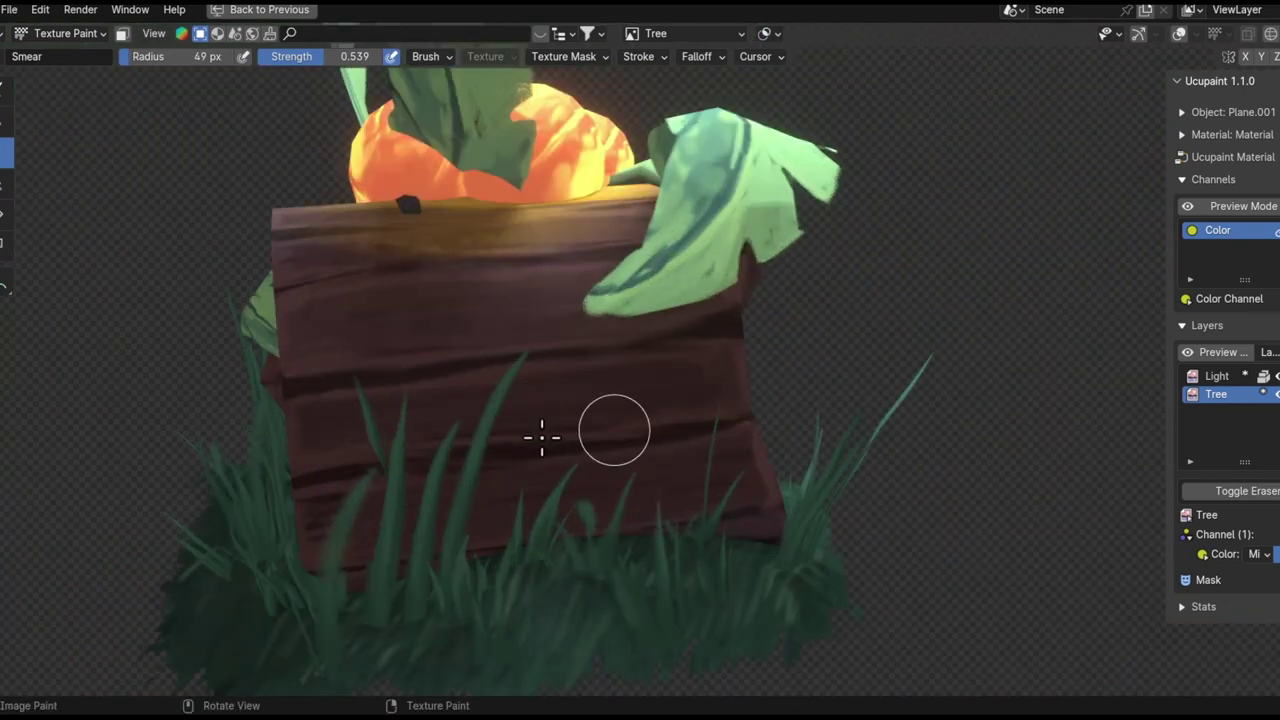
middle_click_drag(561, 507, 500, 457)
mouse_move(536, 454)
middle_mouse_down()
mouse_move(714, 429)
mouse_move(634, 449)
mouse_move(603, 477)
middle_mouse_up()
mouse_move(448, 436)
middle_mouse_down()
mouse_move(443, 391)
mouse_move(475, 478)
mouse_move(731, 466)
middle_mouse_up()
scroll(586, 446, "down", 5)
scroll(517, 397, "up", 6)
mouse_move(517, 397)
middle_mouse_down()
mouse_move(818, 291)
mouse_move(486, 354)
mouse_move(654, 320)
mouse_move(686, 329)
mouse_move(878, 506)
middle_mouse_up()
key("f")
left_click(689, 329)
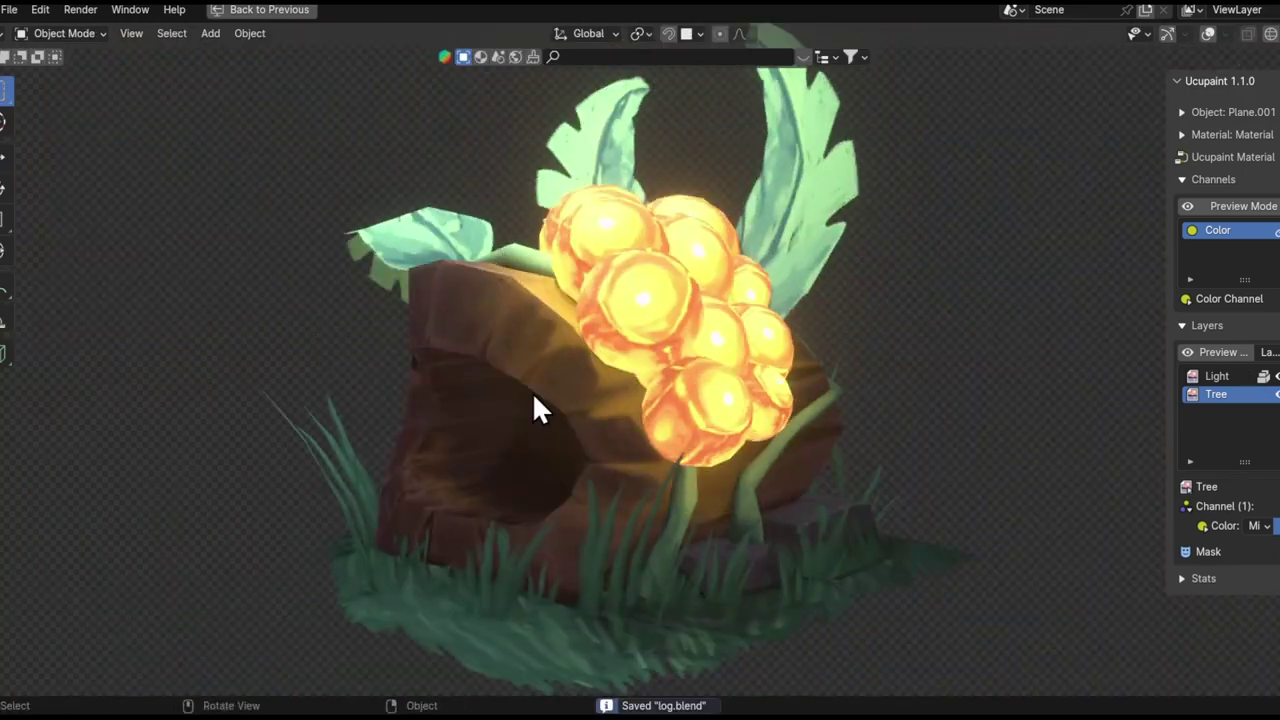
- Change the Tree layer blend from Mix to Add, then Overlay, widen the panel, and select Light
left_click(1182, 231)
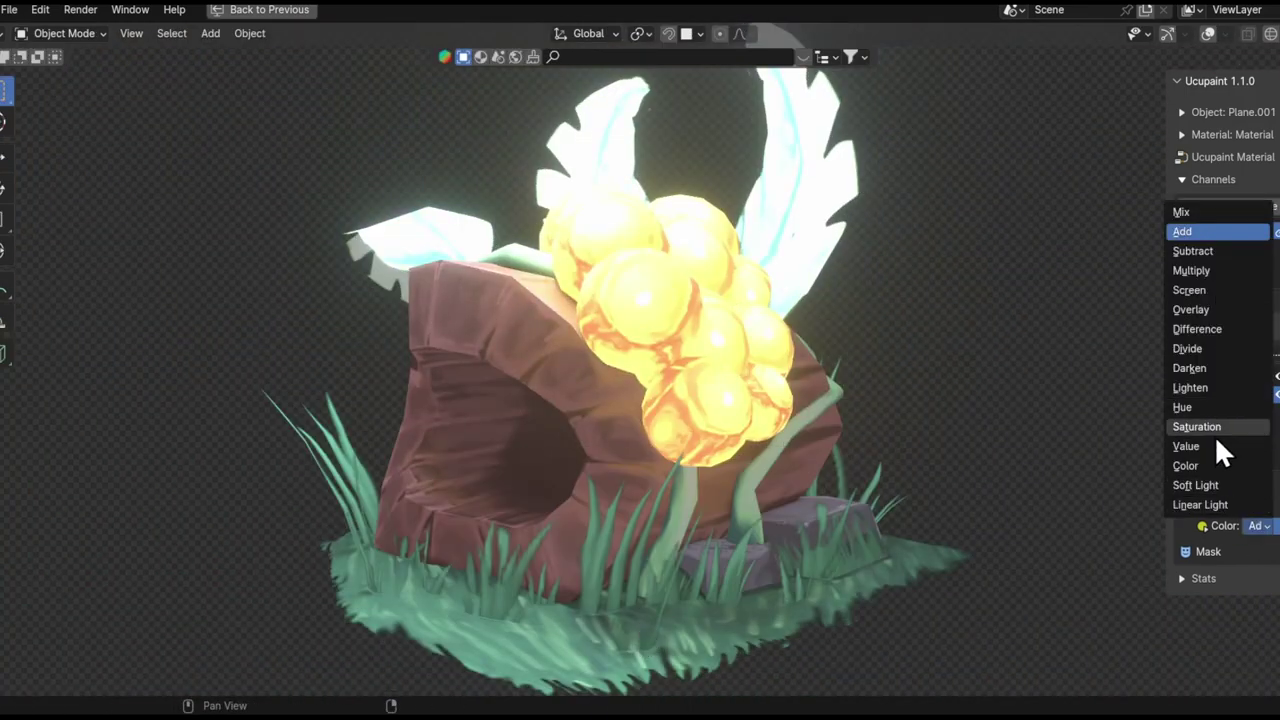
left_click(1190, 309)
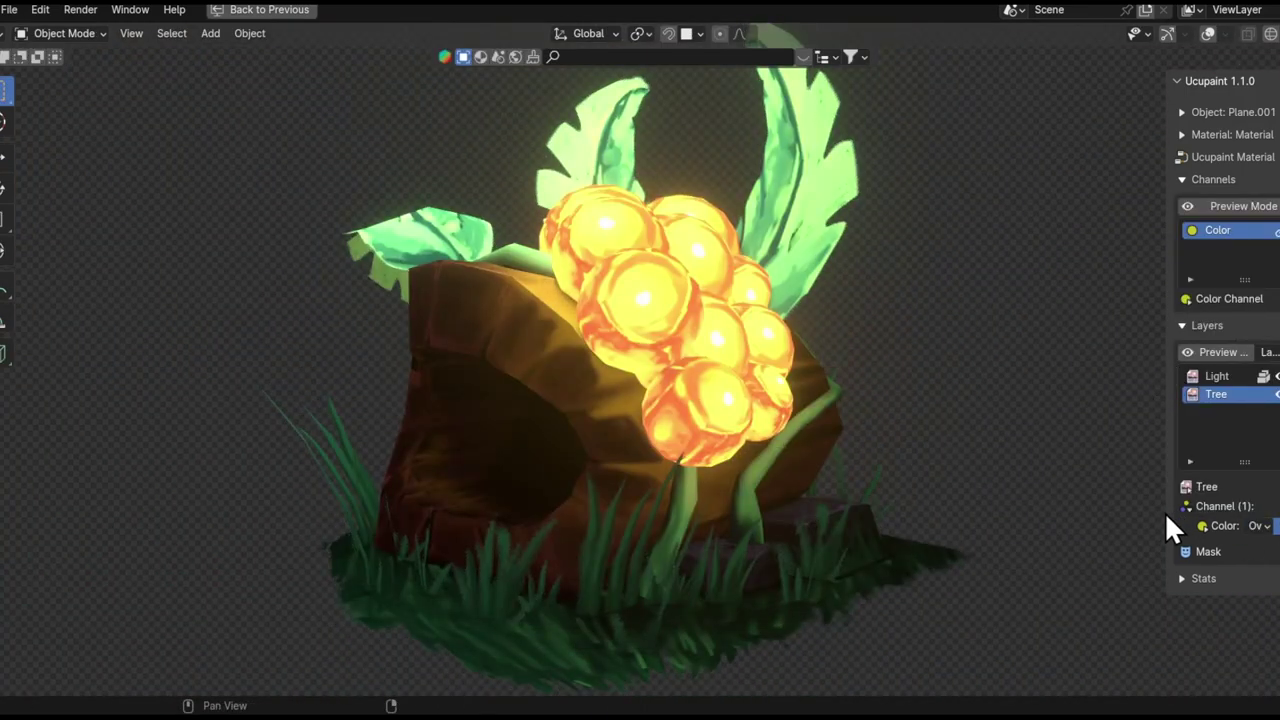
left_click_drag(1168, 518, 1048, 520)
left_click(1180, 378)
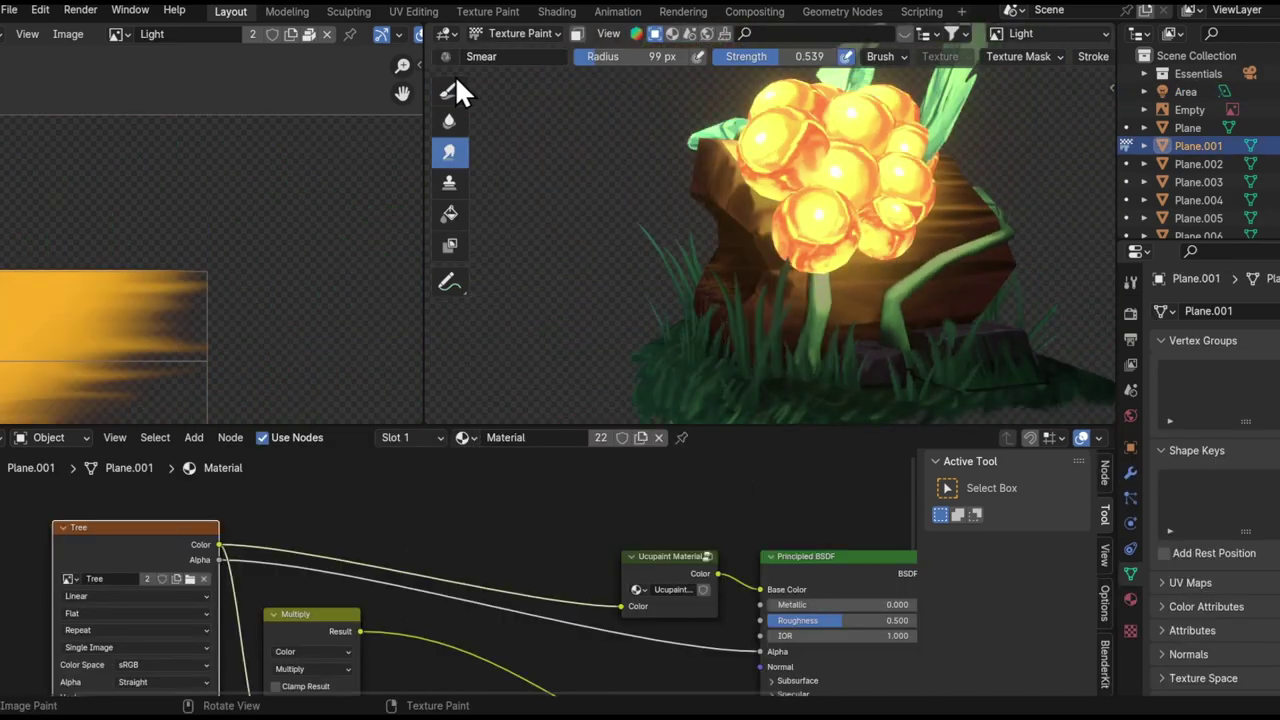
- Switch interaction mode and orbit from the stump front around to the grass cards
key("ctrl+Tab")
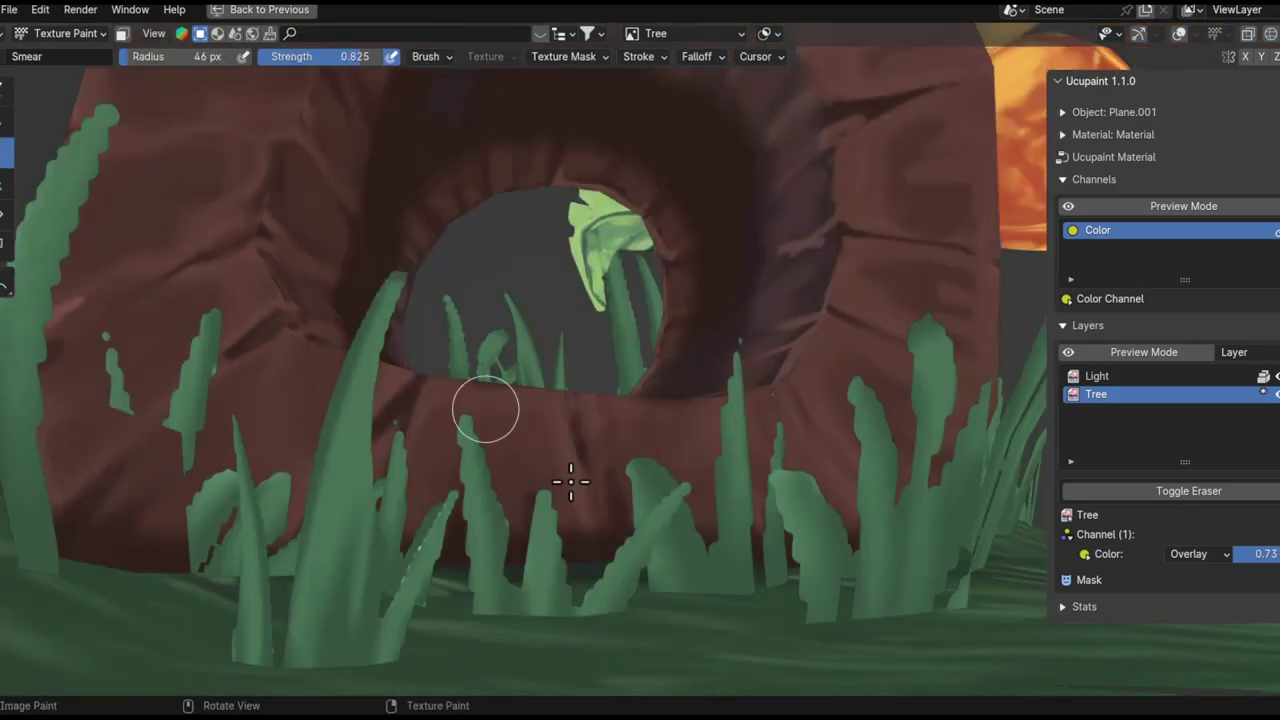
middle_click_drag(570, 481, 680, 448)
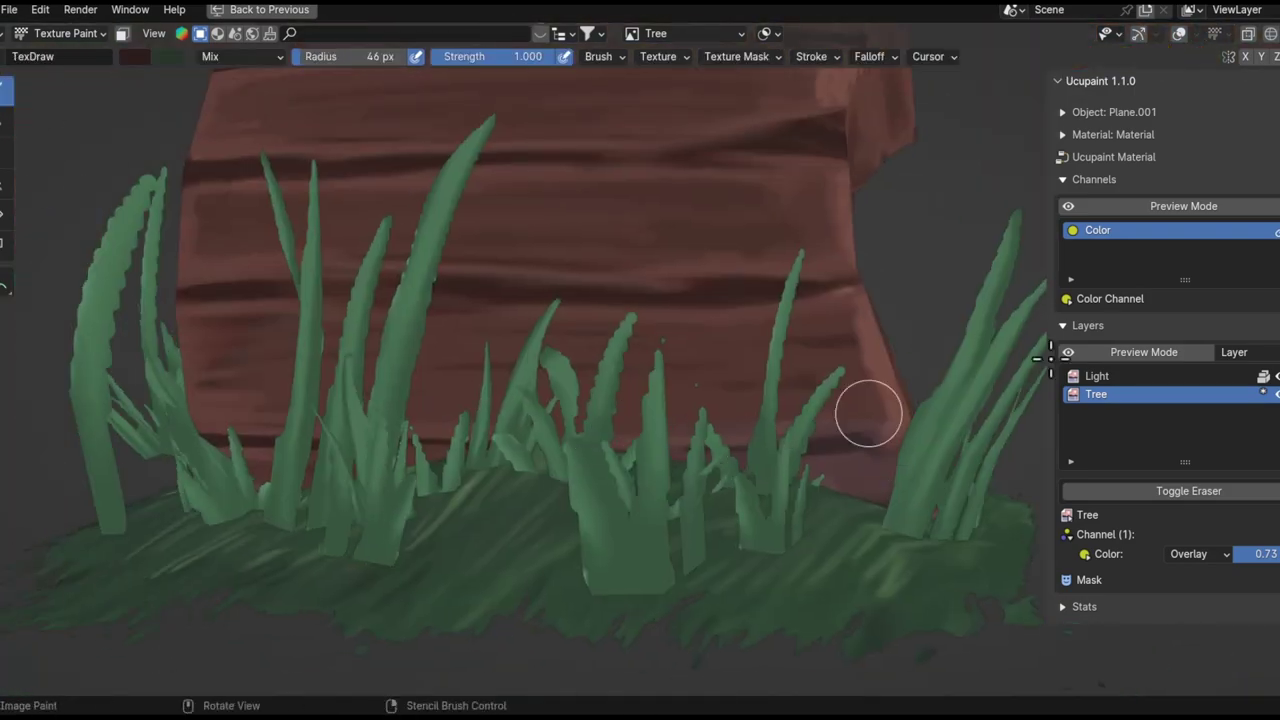
mouse_move(868, 414)
middle_mouse_down()
mouse_move(666, 460)
mouse_move(488, 365)
middle_mouse_up()
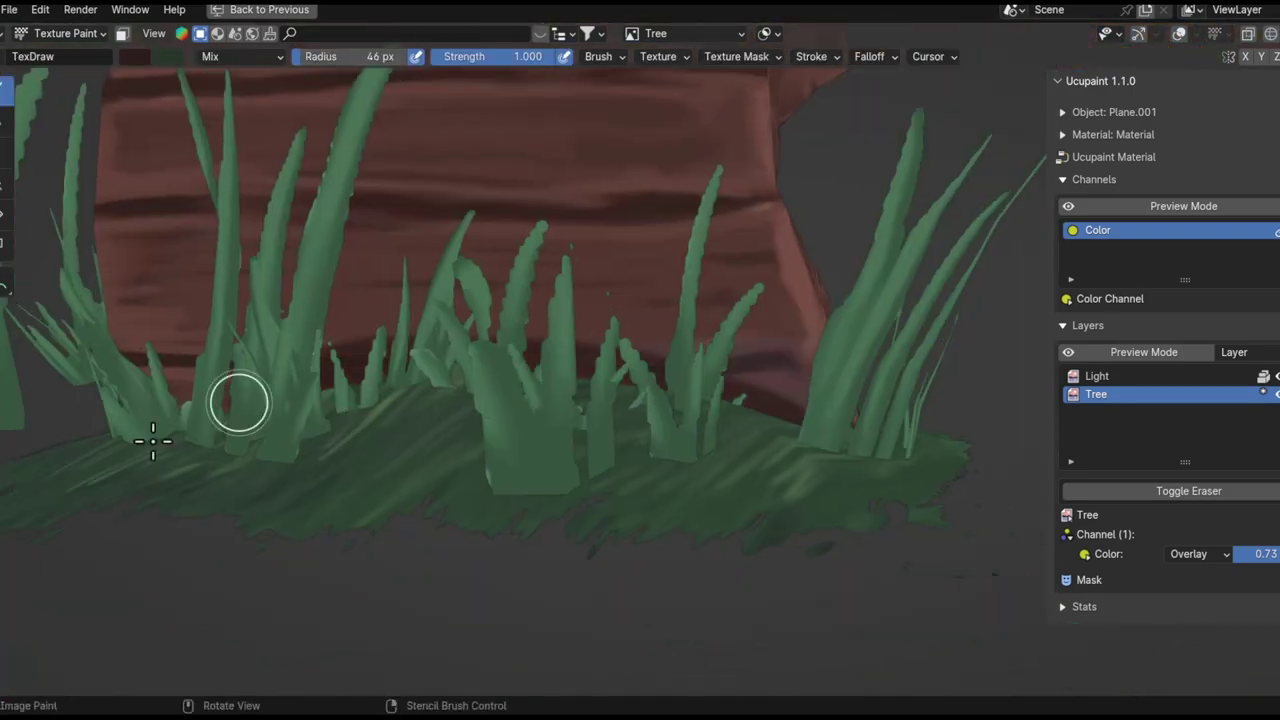
mouse_move(607, 460)
middle_mouse_down()
mouse_move(400, 400)
mouse_move(514, 491)
mouse_move(594, 514)
mouse_move(508, 407)
mouse_move(566, 580)
mouse_move(529, 523)
mouse_move(660, 440)
mouse_move(466, 334)
mouse_move(671, 277)
mouse_move(331, 503)
mouse_move(388, 331)
mouse_move(594, 366)
mouse_move(434, 409)
mouse_move(563, 349)
mouse_move(457, 543)
mouse_move(537, 429)
mouse_move(777, 349)
mouse_move(701, 527)
middle_mouse_up()
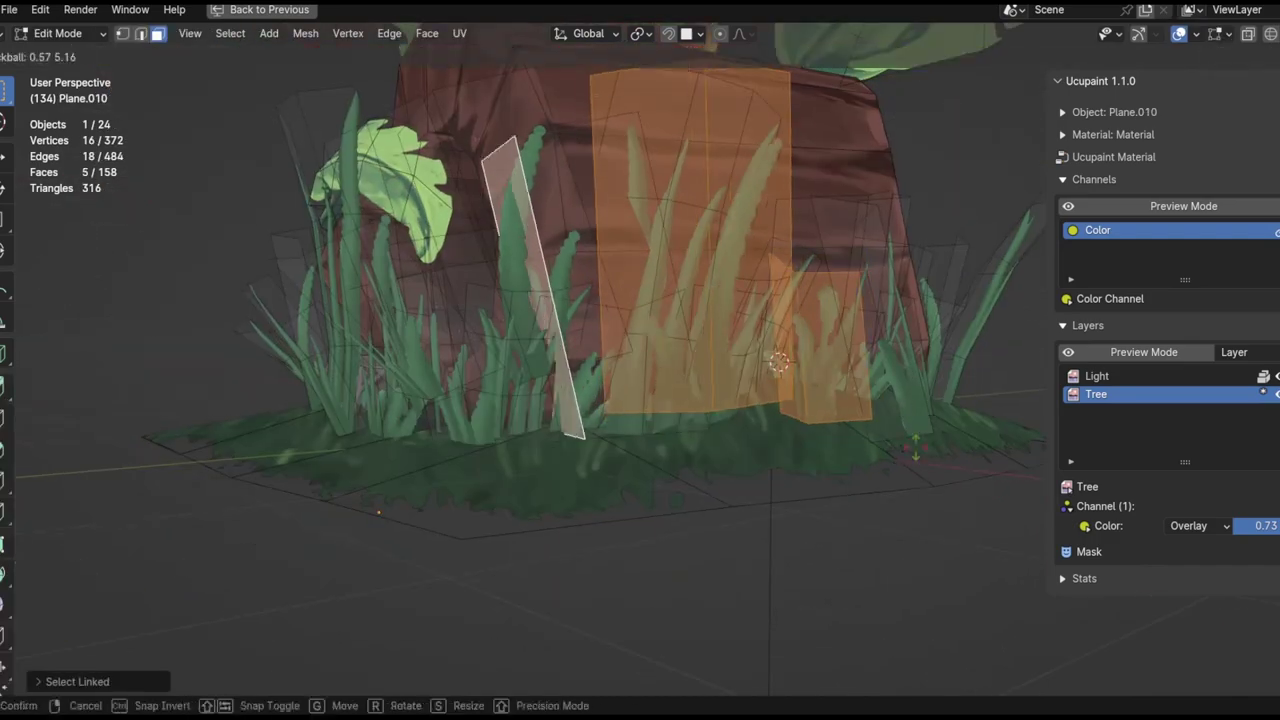
- Select a whole Plane.010 grass card with Ctrl+L and move it in front of the log
key("ctrl+l")
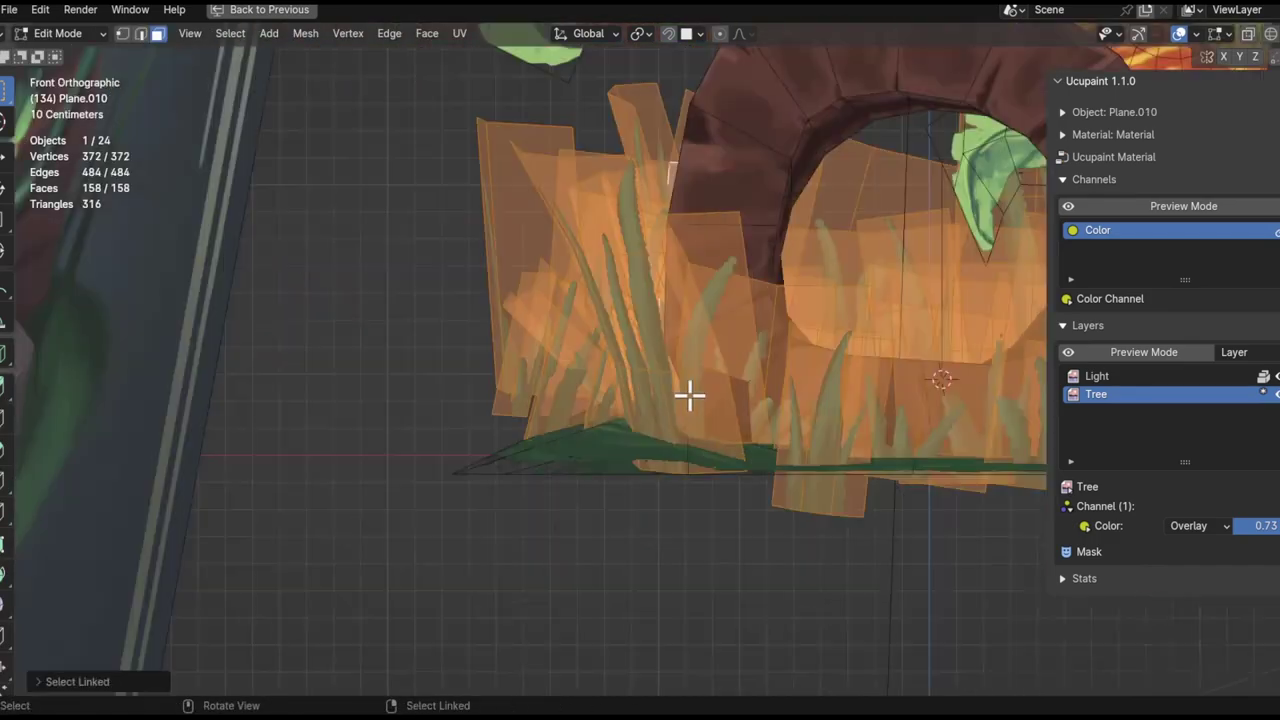
middle_click_drag(686, 391, 741, 428)
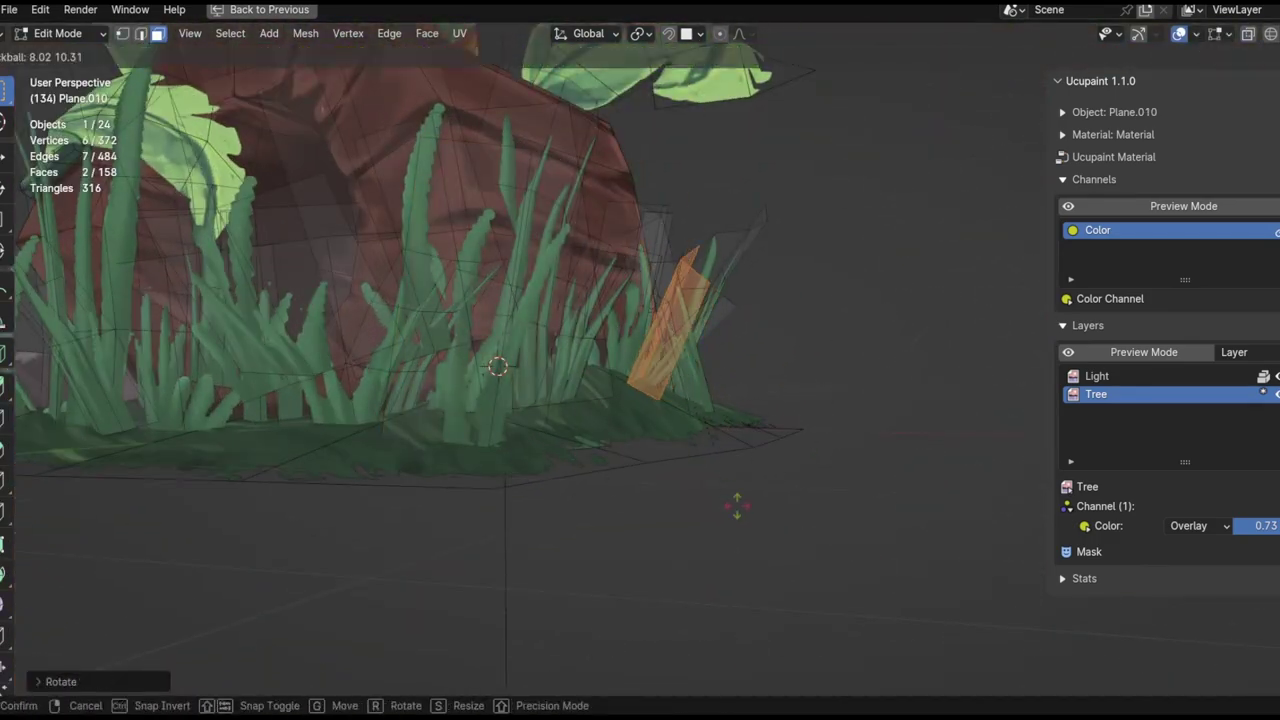
middle_click_drag(645, 368, 705, 210)
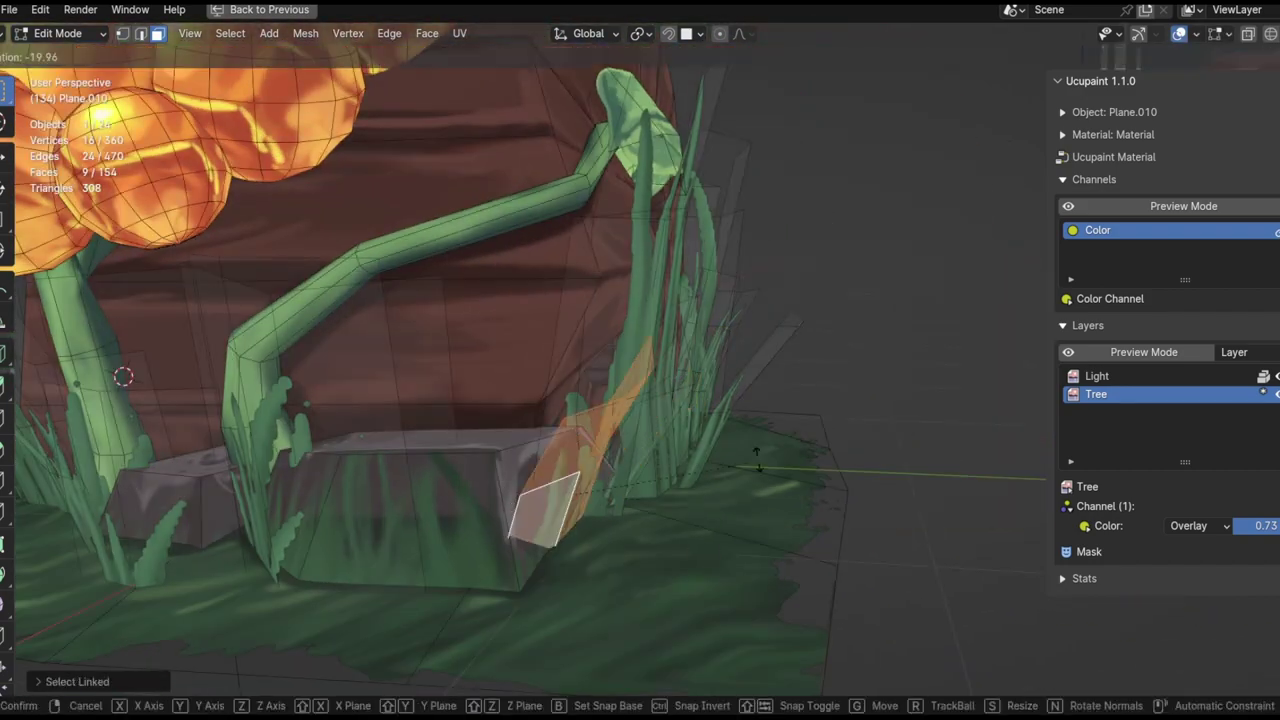
left_click(757, 458)
scroll(474, 491, "down", 5)
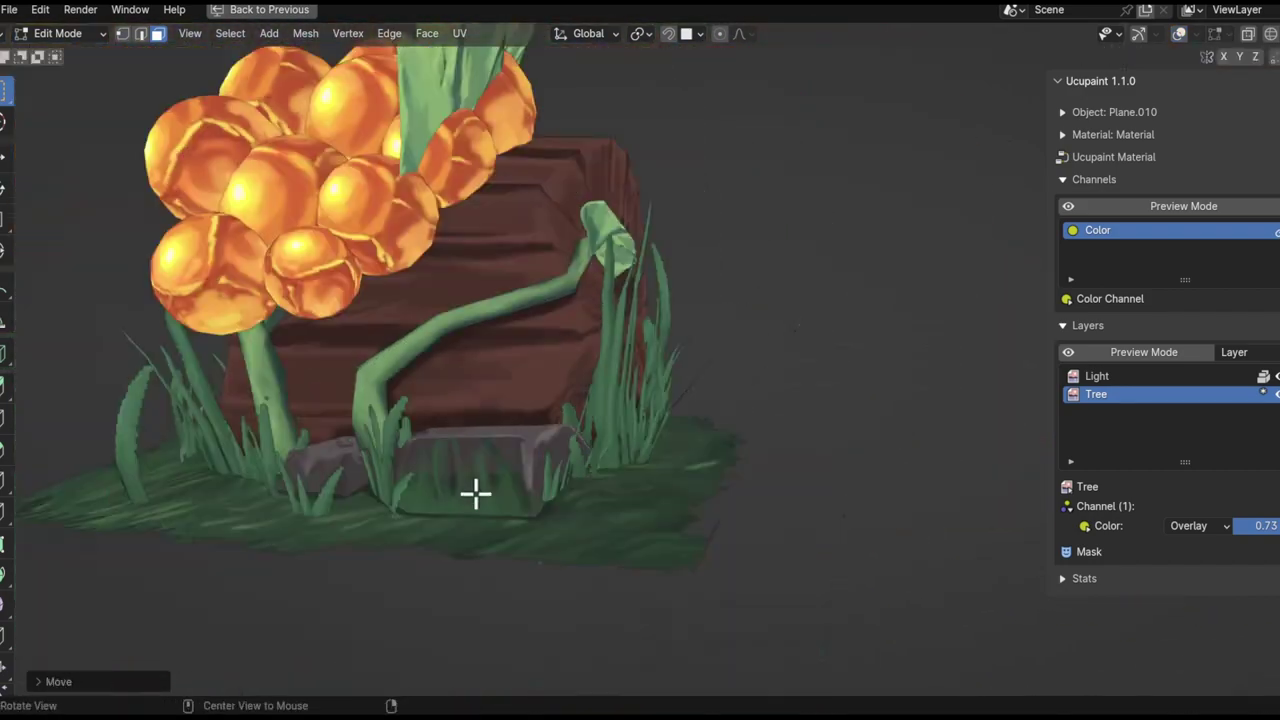
middle_click_drag(474, 491, 608, 510)
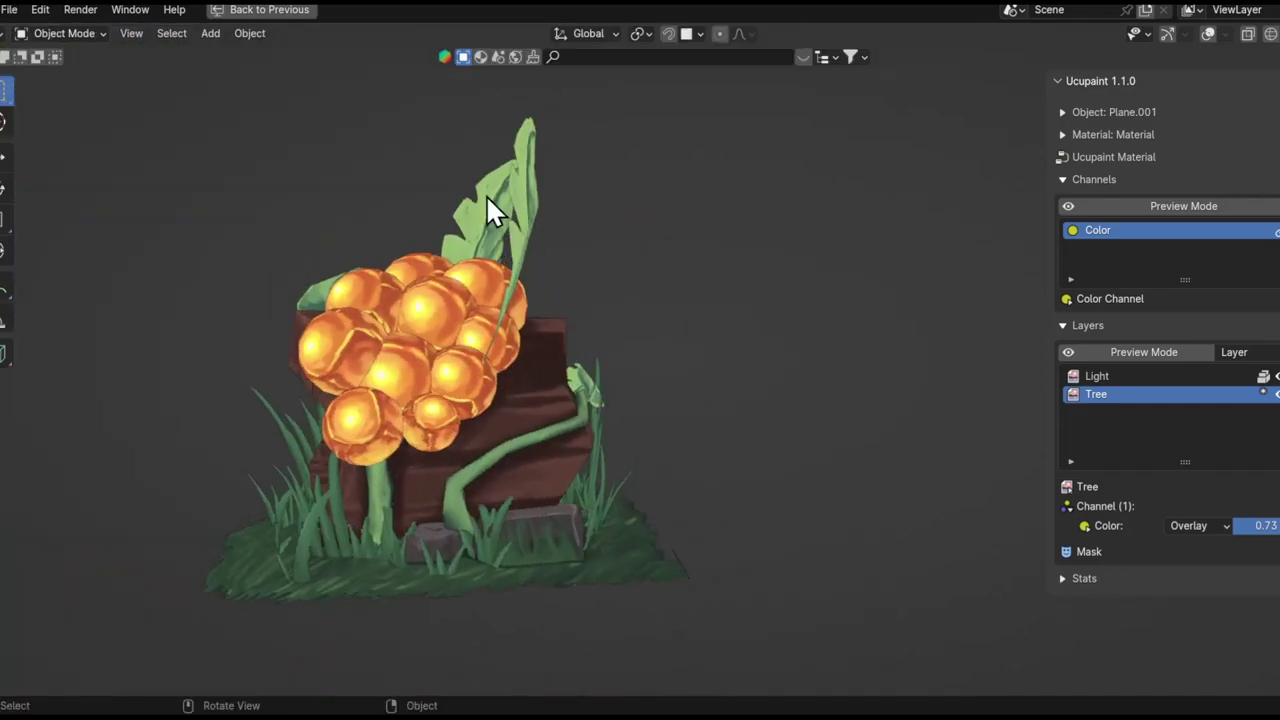
- Show the viewport overlays and select the leaf Plane.004, then a berry sphere in the cluster
left_click(486, 195)
key("shift+alt+z")
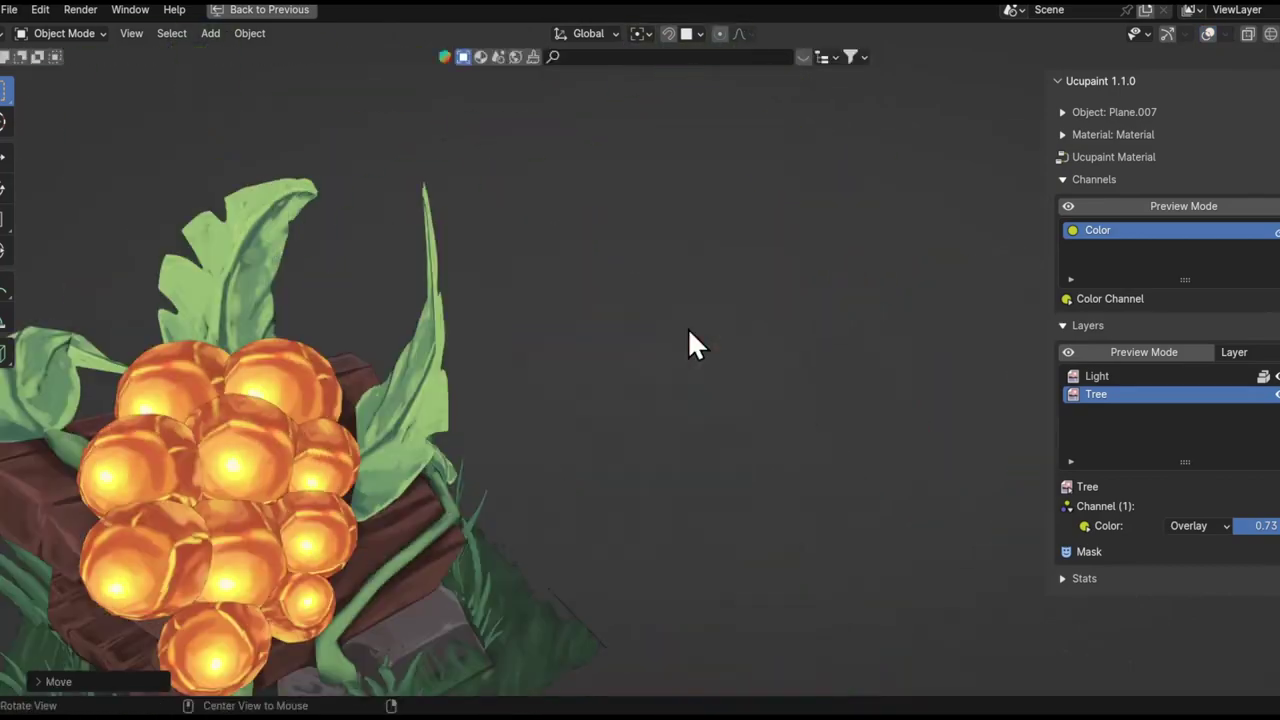
mouse_move(599, 473)
middle_mouse_down()
mouse_move(373, 369)
mouse_move(480, 483)
mouse_move(390, 445)
mouse_move(403, 466)
mouse_move(288, 510)
middle_mouse_up()
left_click(403, 466)
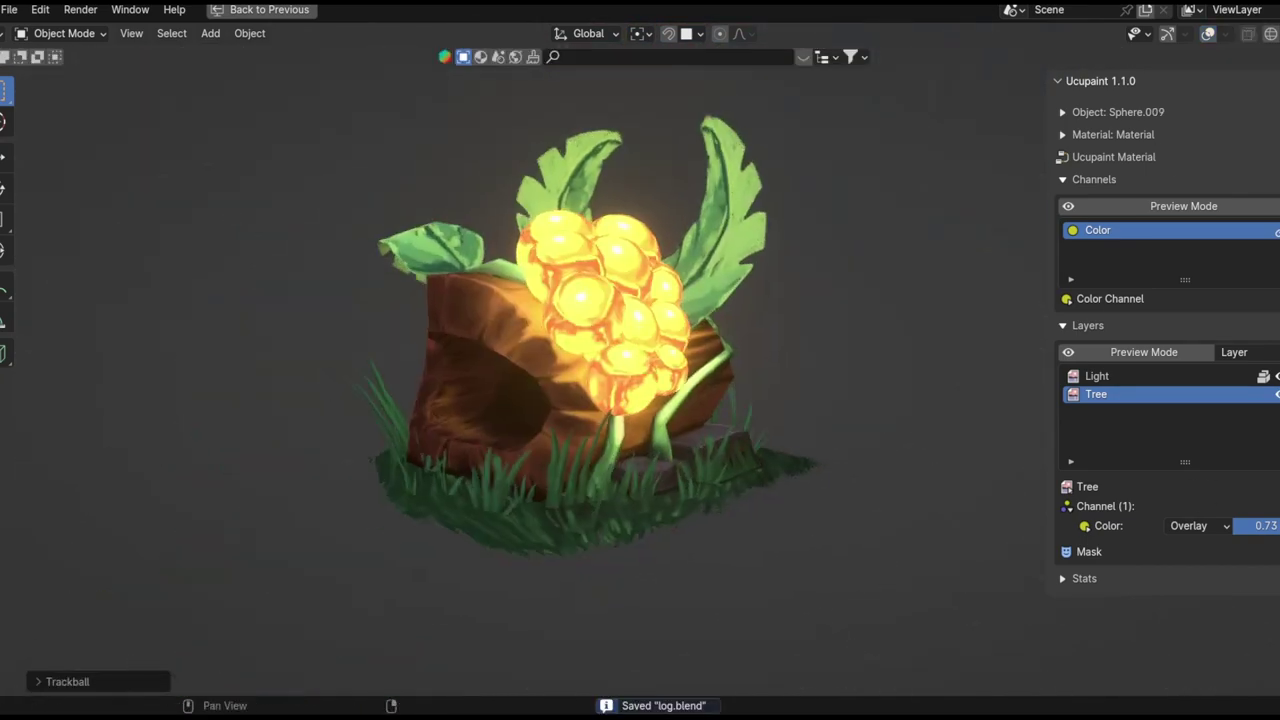
middle_click_drag(880, 445, 930, 472, "shift")
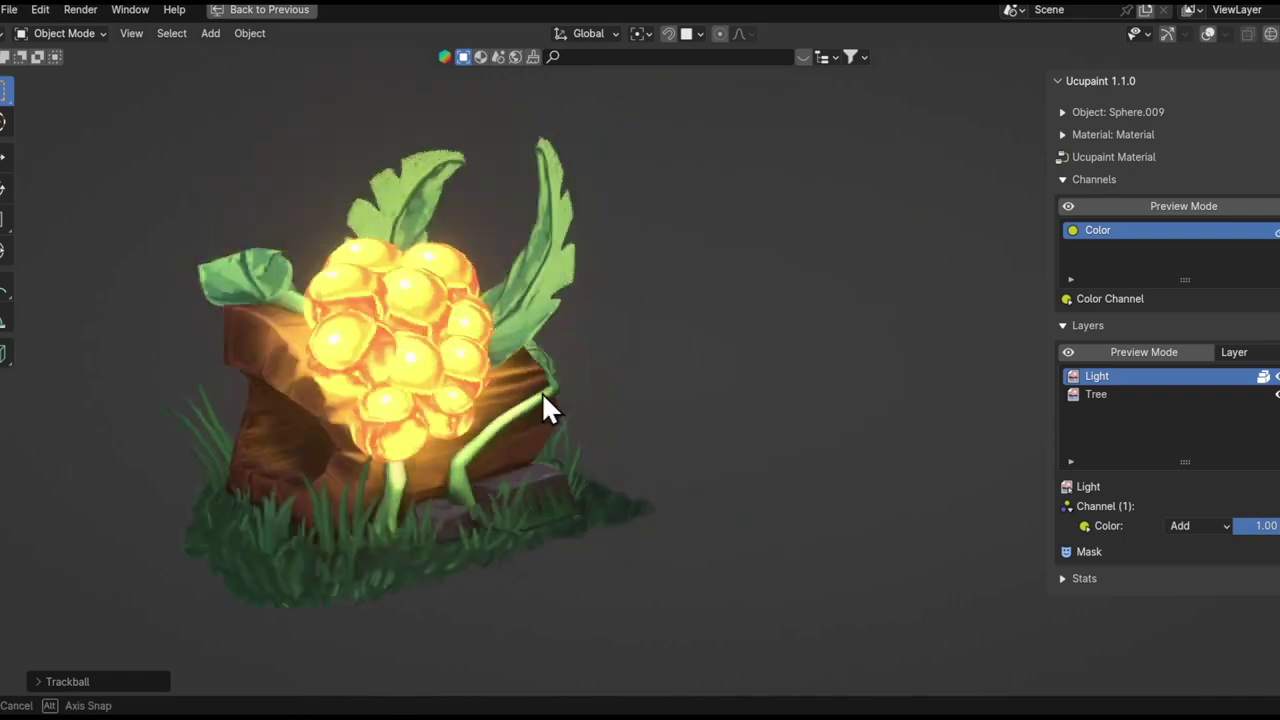
- Lower the Light layer's glow from 1.00 to 0.58 and check the softer result up close
mouse_move(436, 366)
middle_mouse_down()
mouse_move(796, 474)
mouse_move(443, 423)
mouse_move(471, 434)
middle_mouse_up()
scroll(429, 457, "down", 3)
scroll(580, 443, "down", 2)
mouse_move(575, 432)
middle_mouse_down("ctrl")
mouse_move(1134, 409)
mouse_move(658, 458)
middle_mouse_up("ctrl")
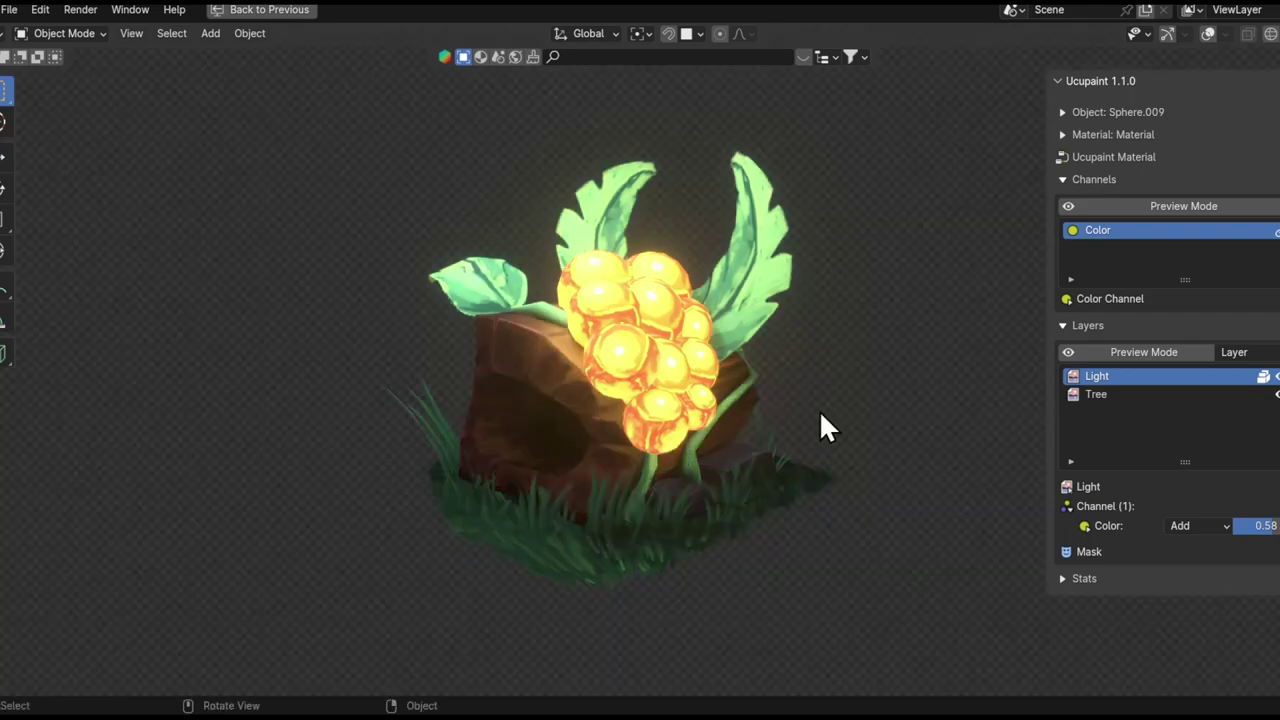